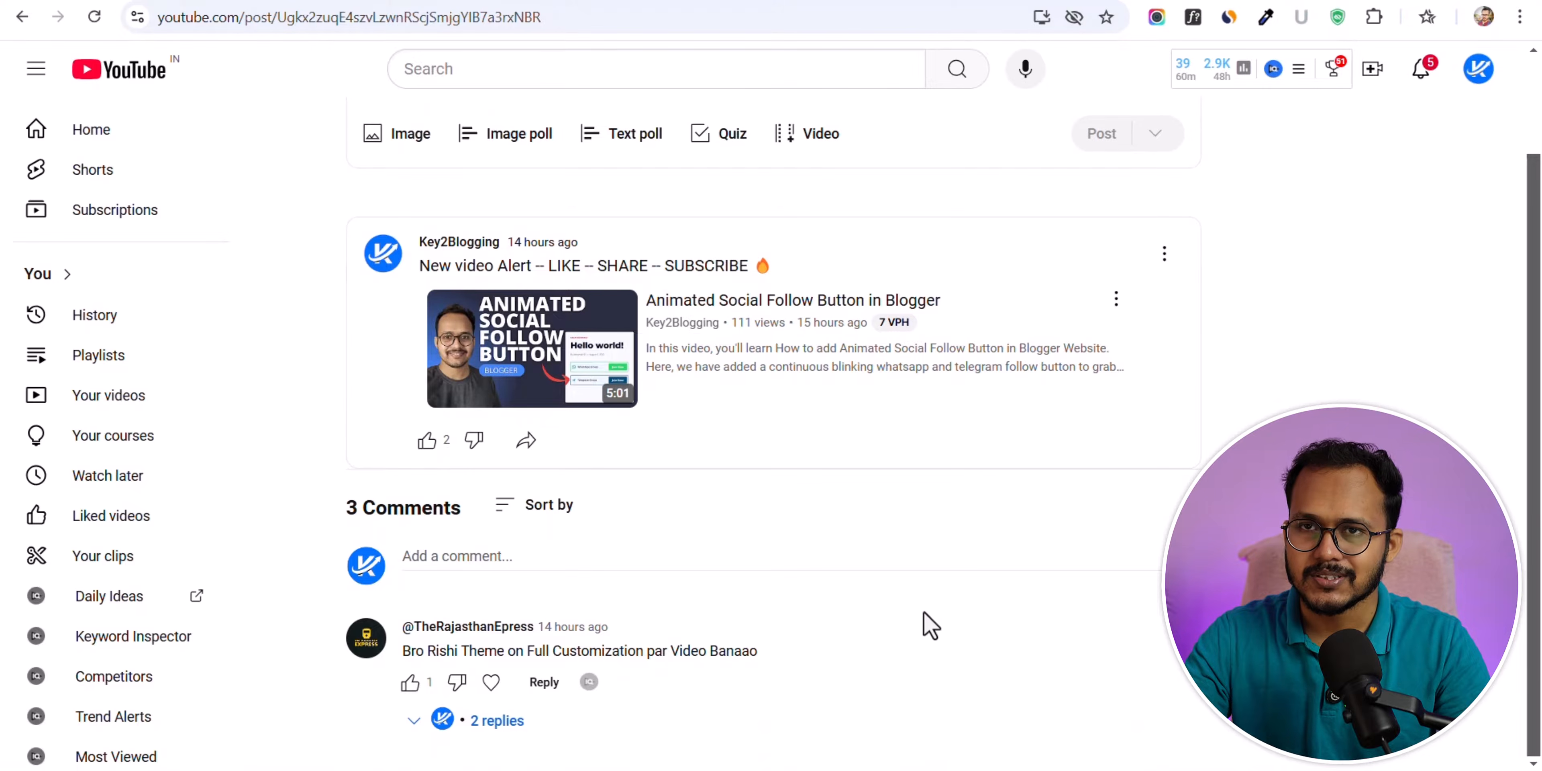
- Open the page listing all features on the Rishi Theme website
scroll(923, 613, up, 2)
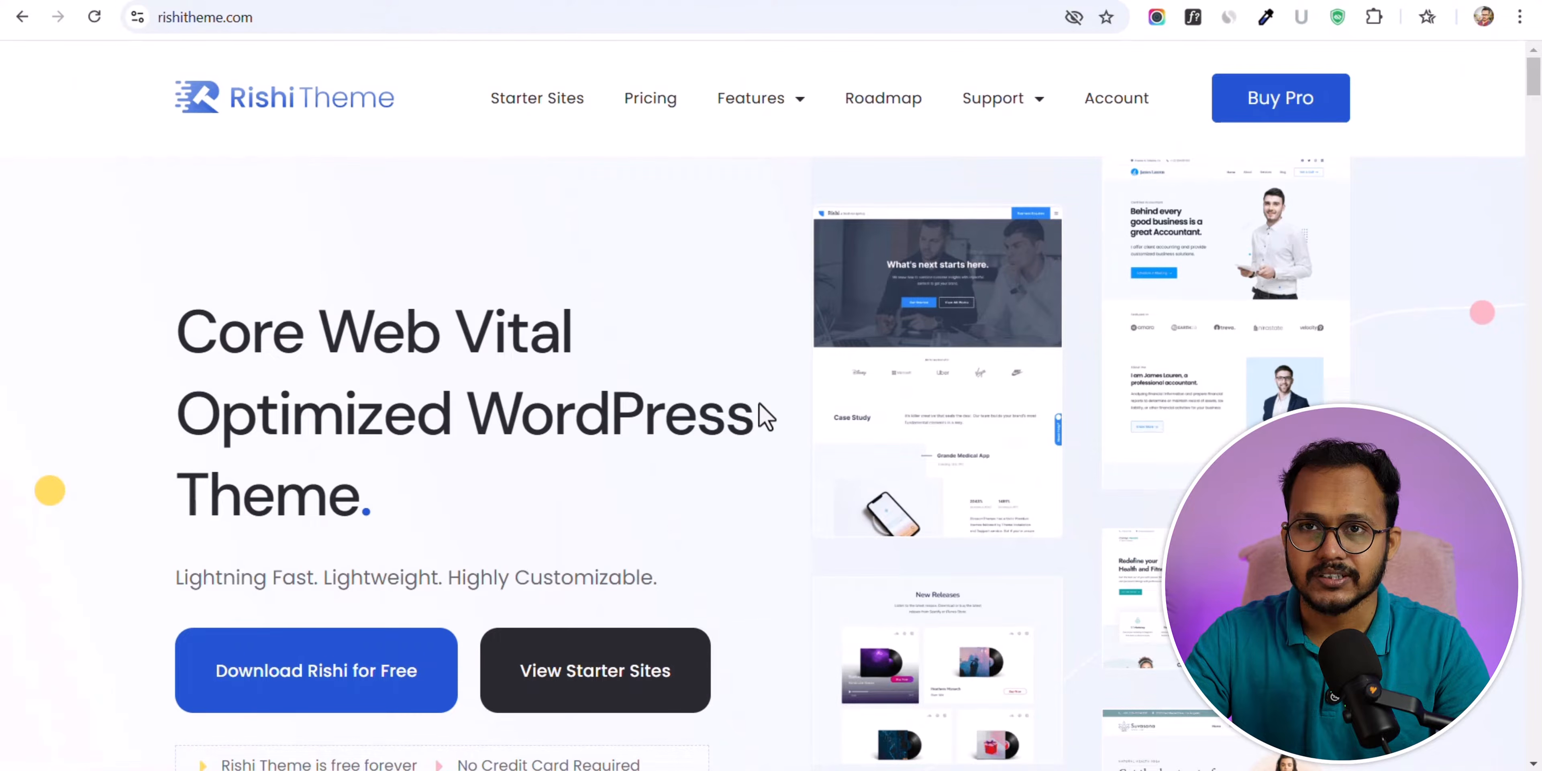
mouse_move(792, 113)
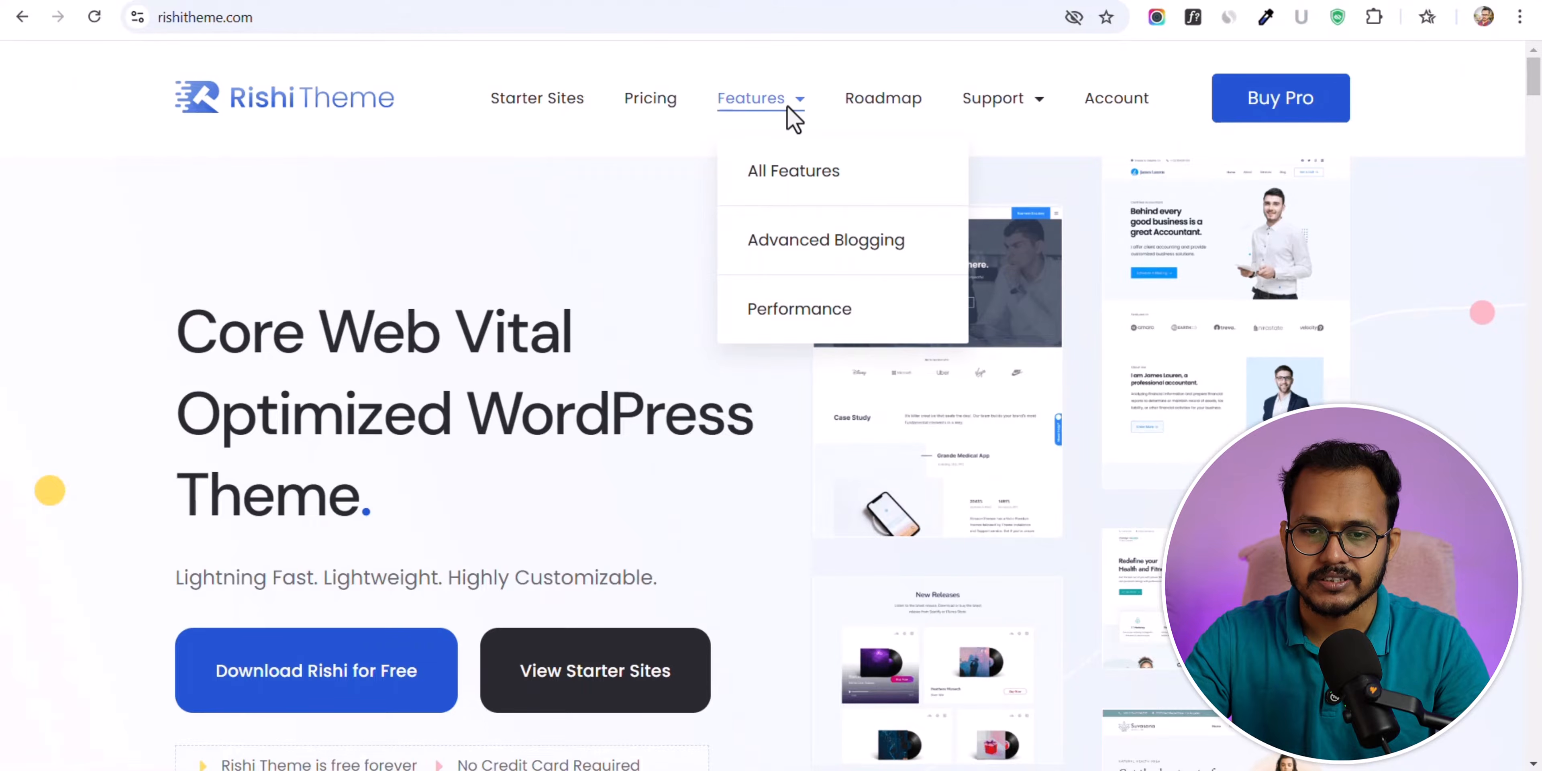
click(784, 170)
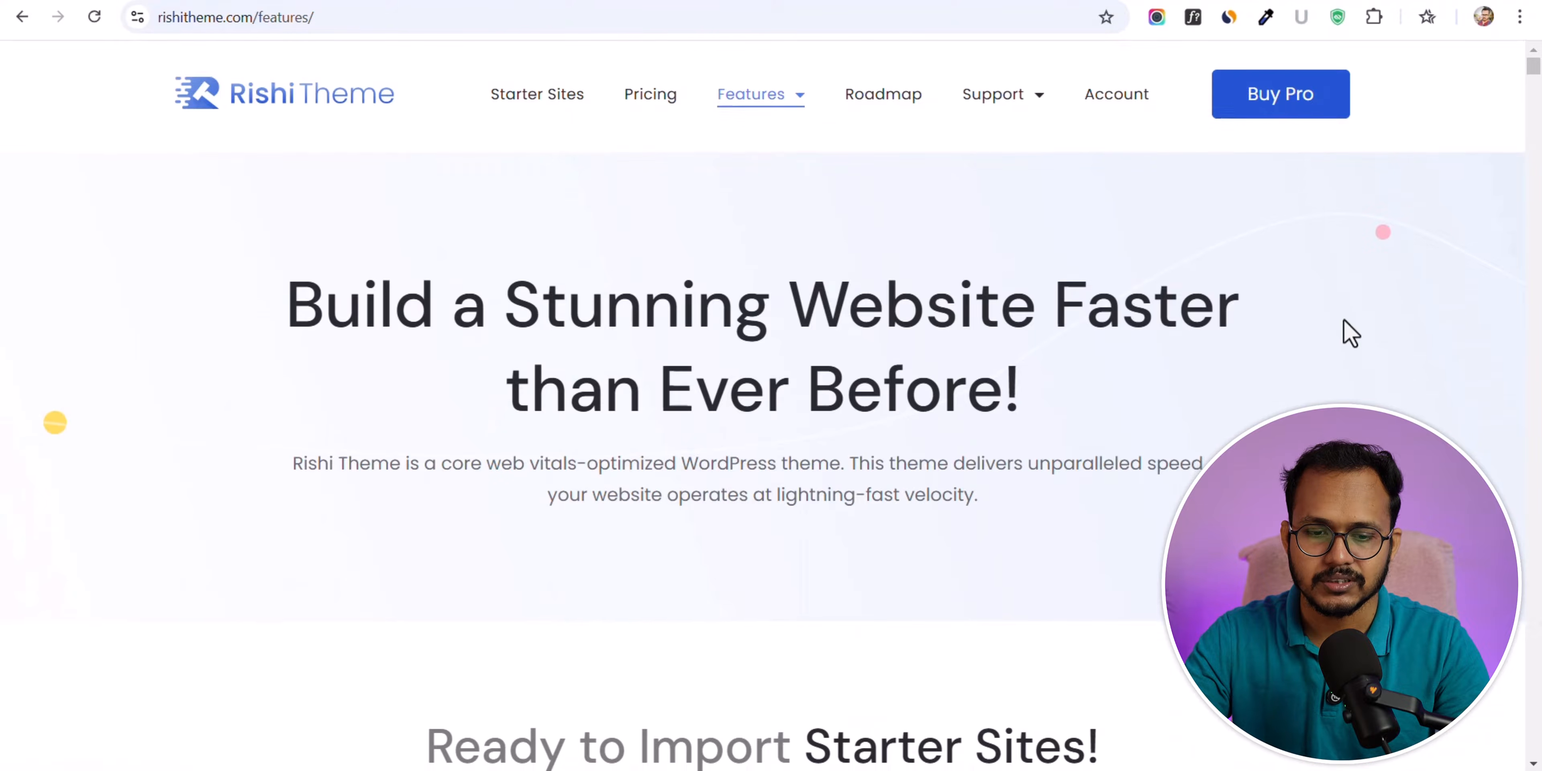
- Review the ready-to-import starter sites and the one-click demo installation sections of the features page
scroll(967, 572, down, 10)
scroll(946, 547, up, 3)
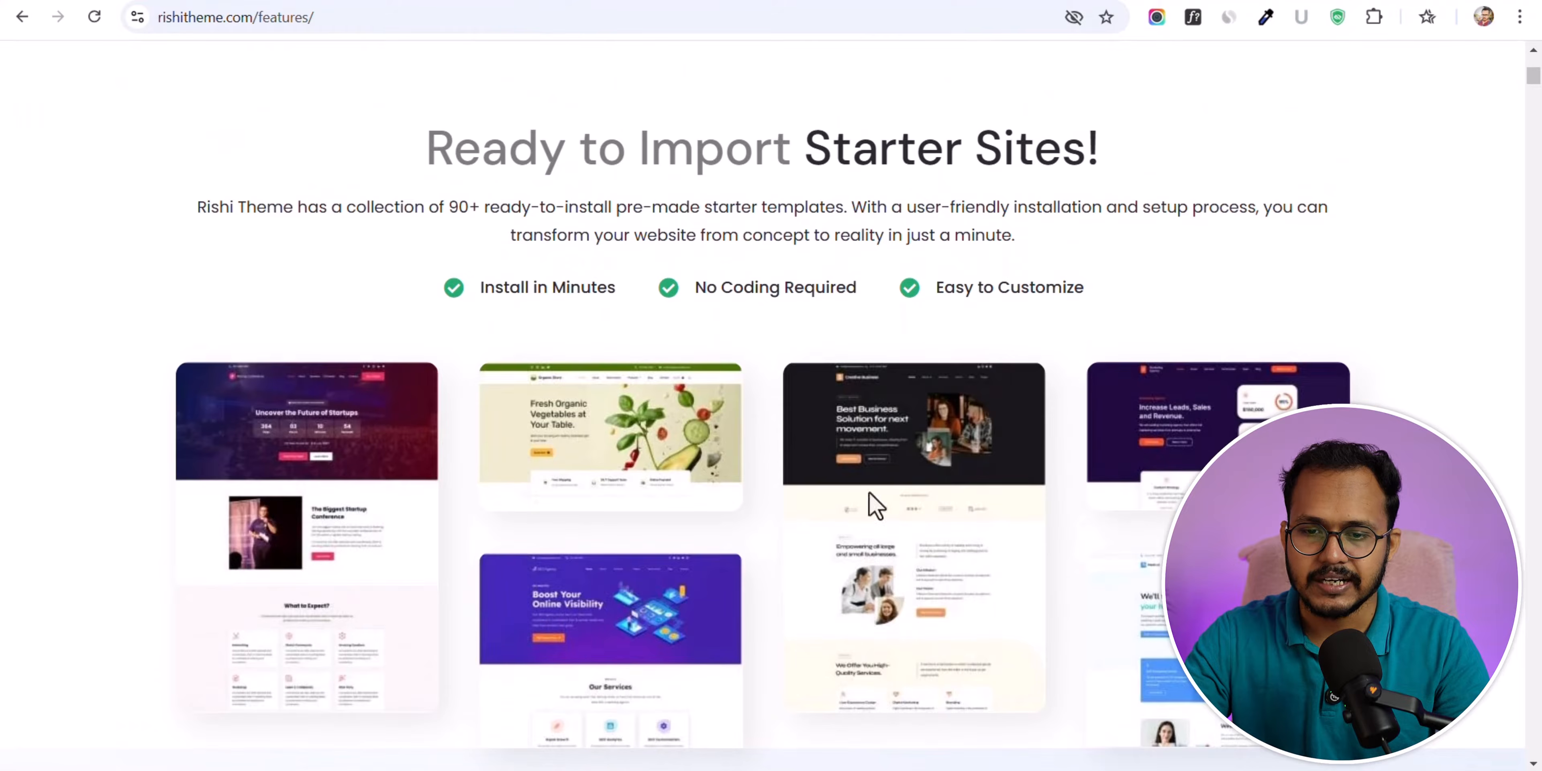
scroll(1517, 437, down, 12)
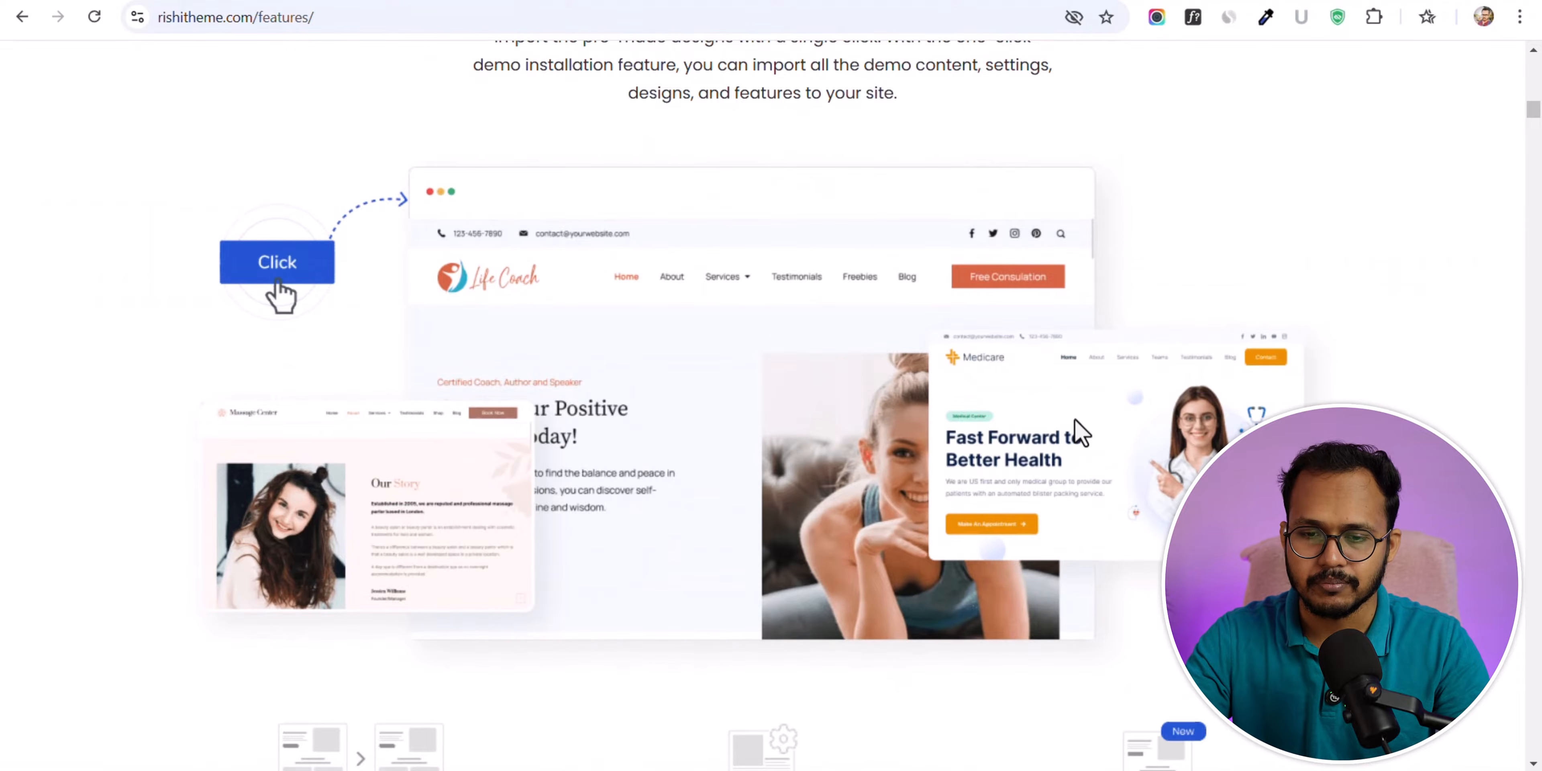
scroll(828, 407, up, 3)
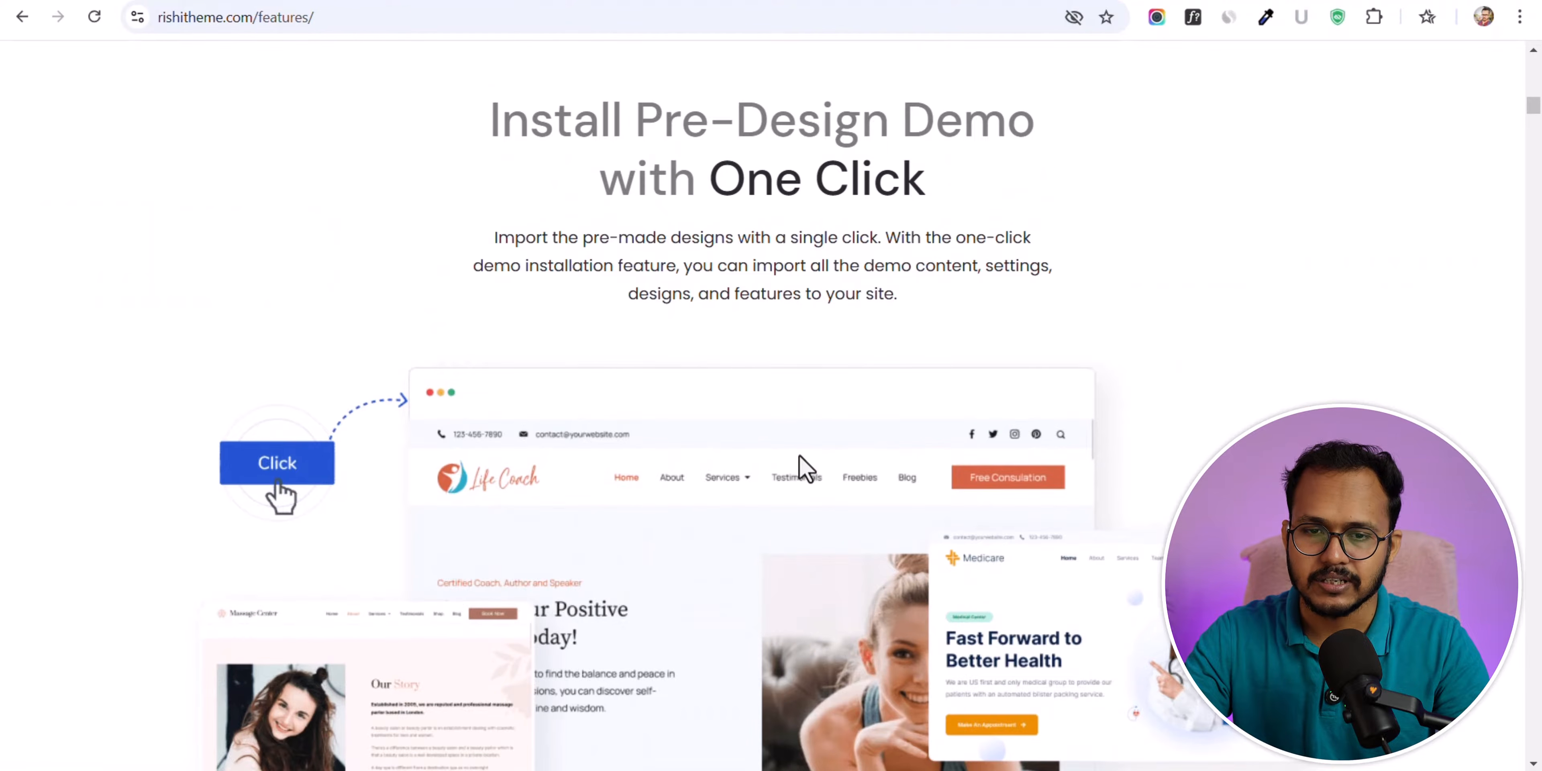
scroll(797, 396, down, 5)
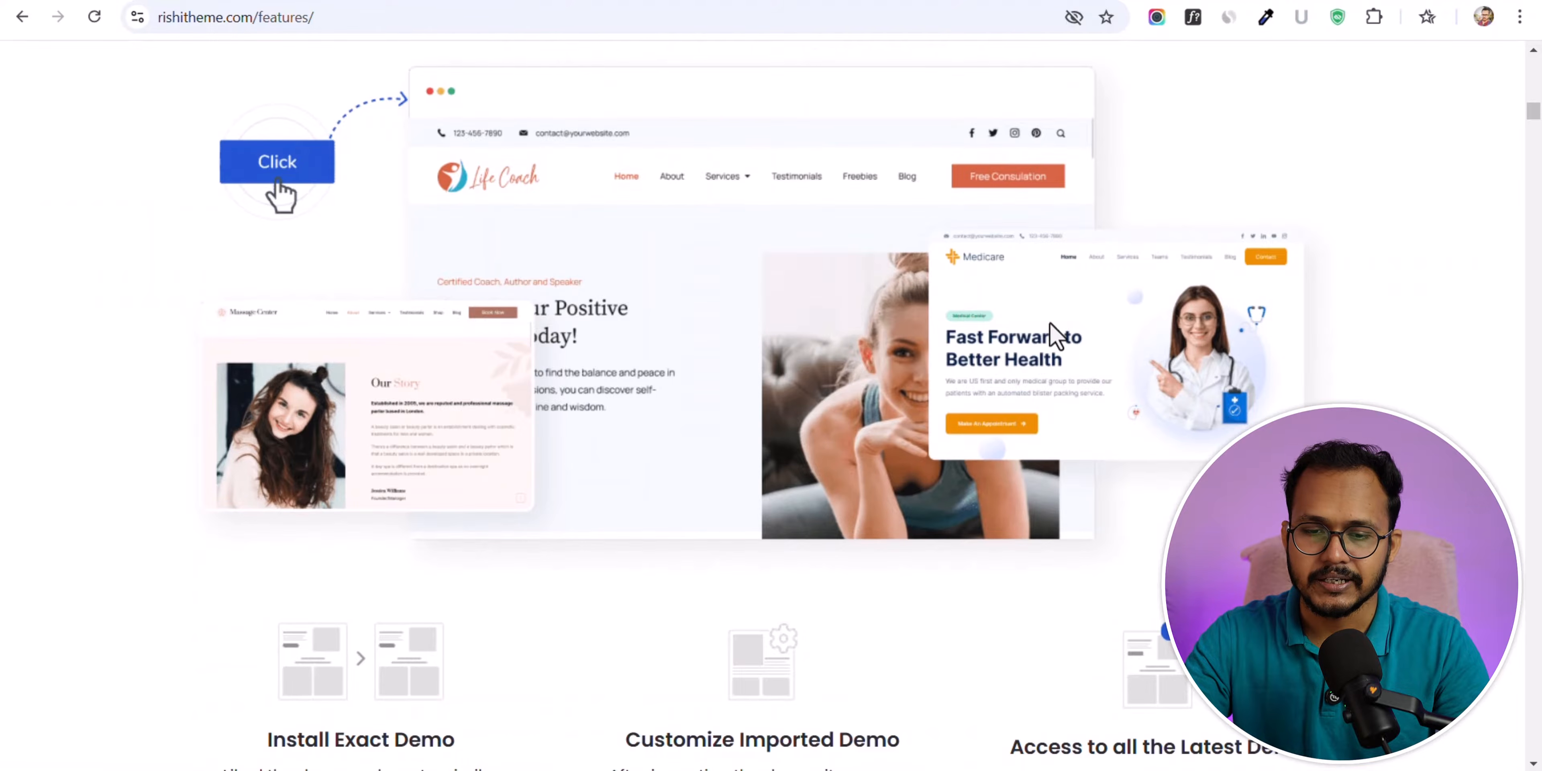
scroll(1052, 329, down, 6)
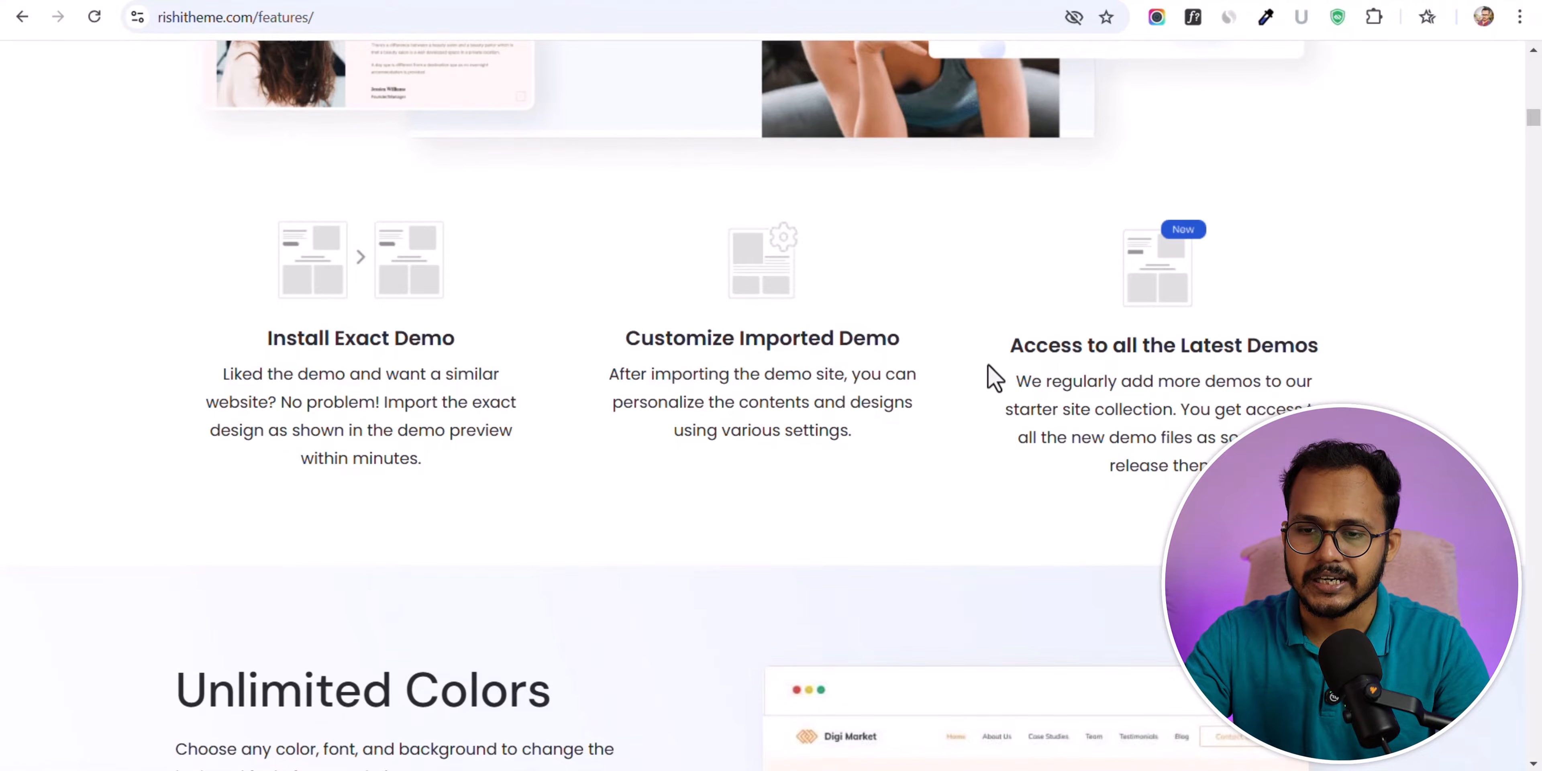
- Examine the features page's sections on unlimited colors, advanced typography options and the header builder
scroll(1225, 381, down, 8)
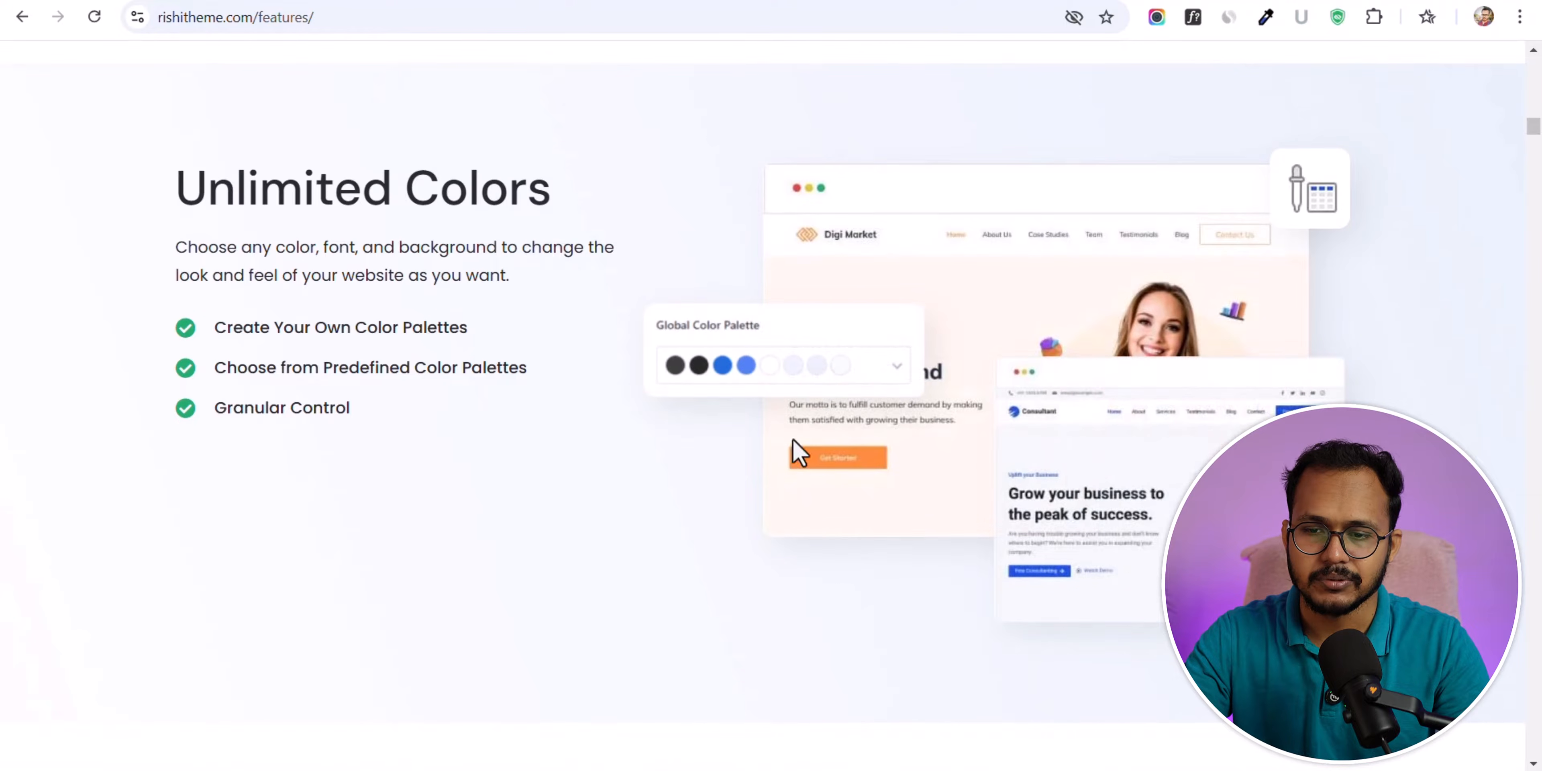
scroll(970, 502, down, 8)
scroll(678, 509, down, 6)
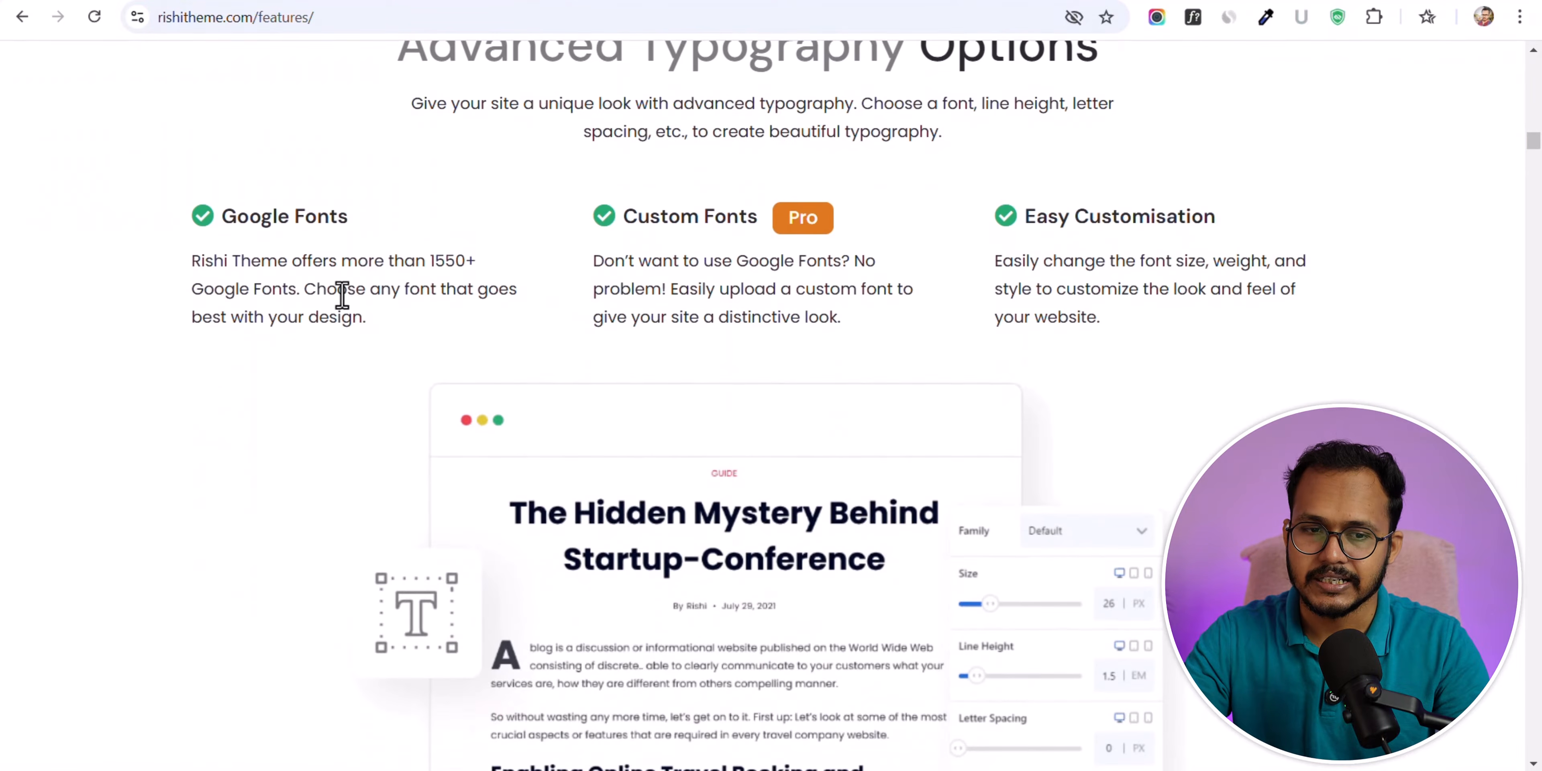
scroll(1241, 210, down, 16)
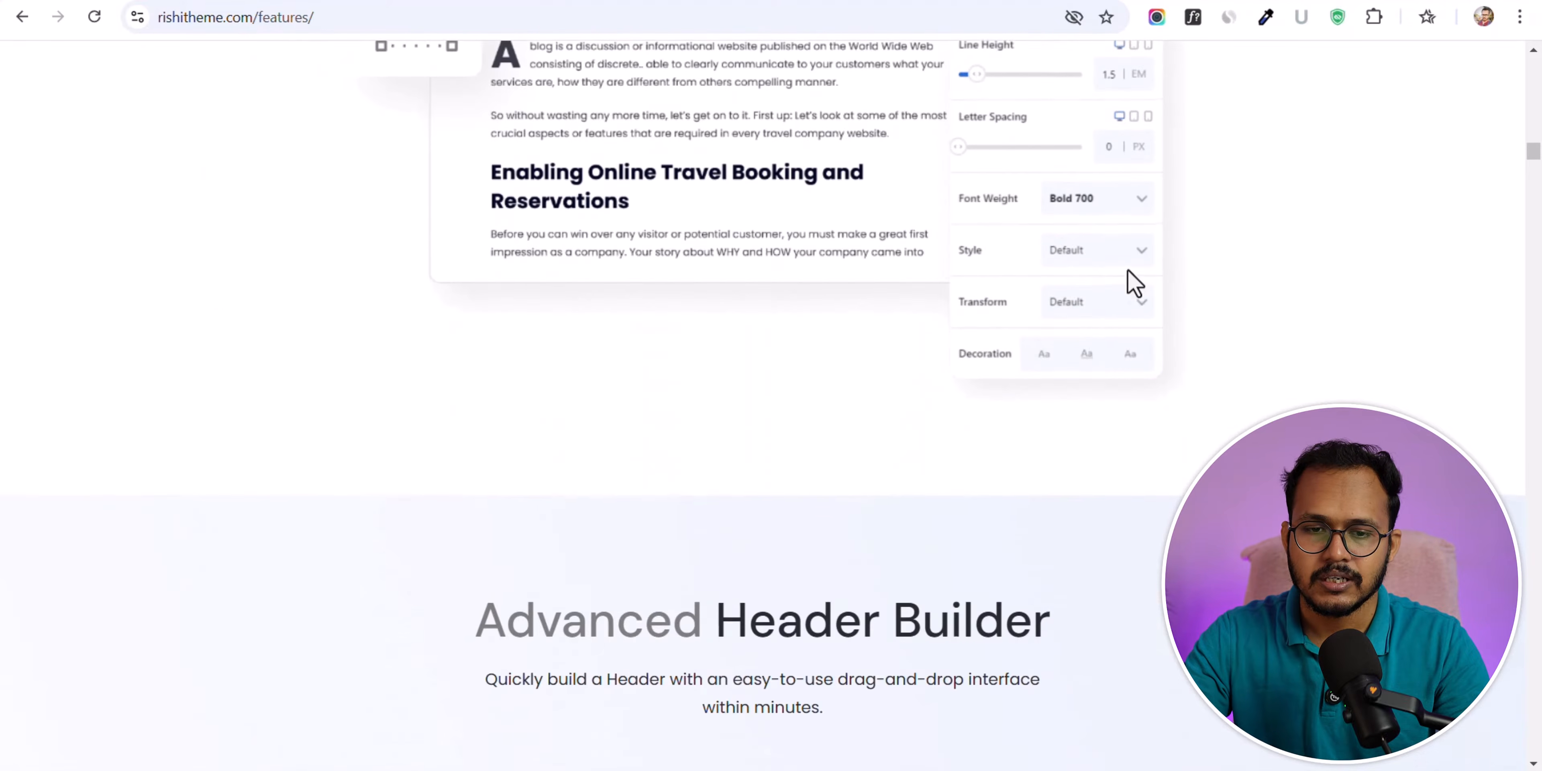
scroll(775, 396, down, 4)
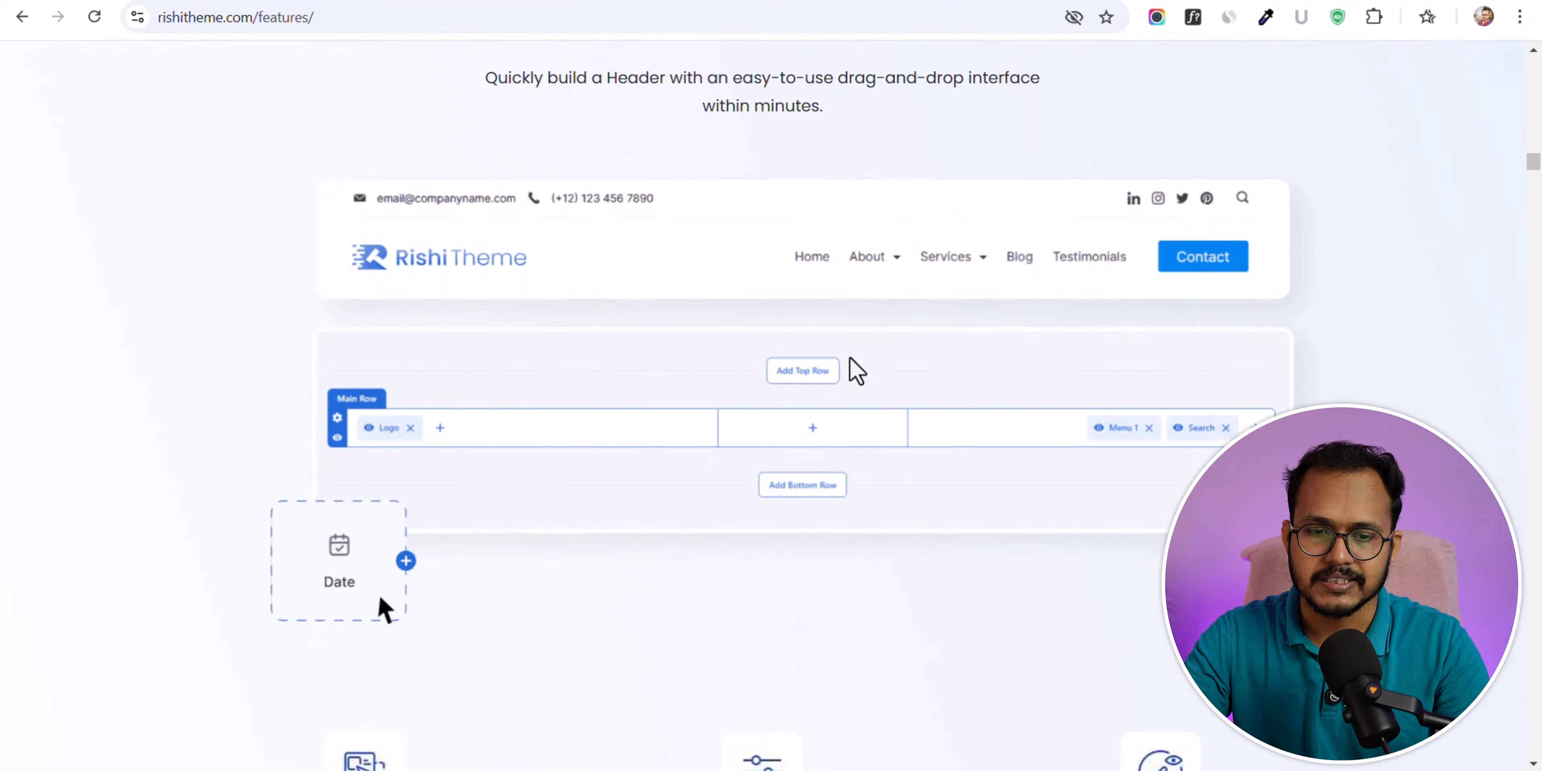
scroll(853, 389, up, 4)
scroll(808, 480, down, 2)
scroll(759, 520, down, 1)
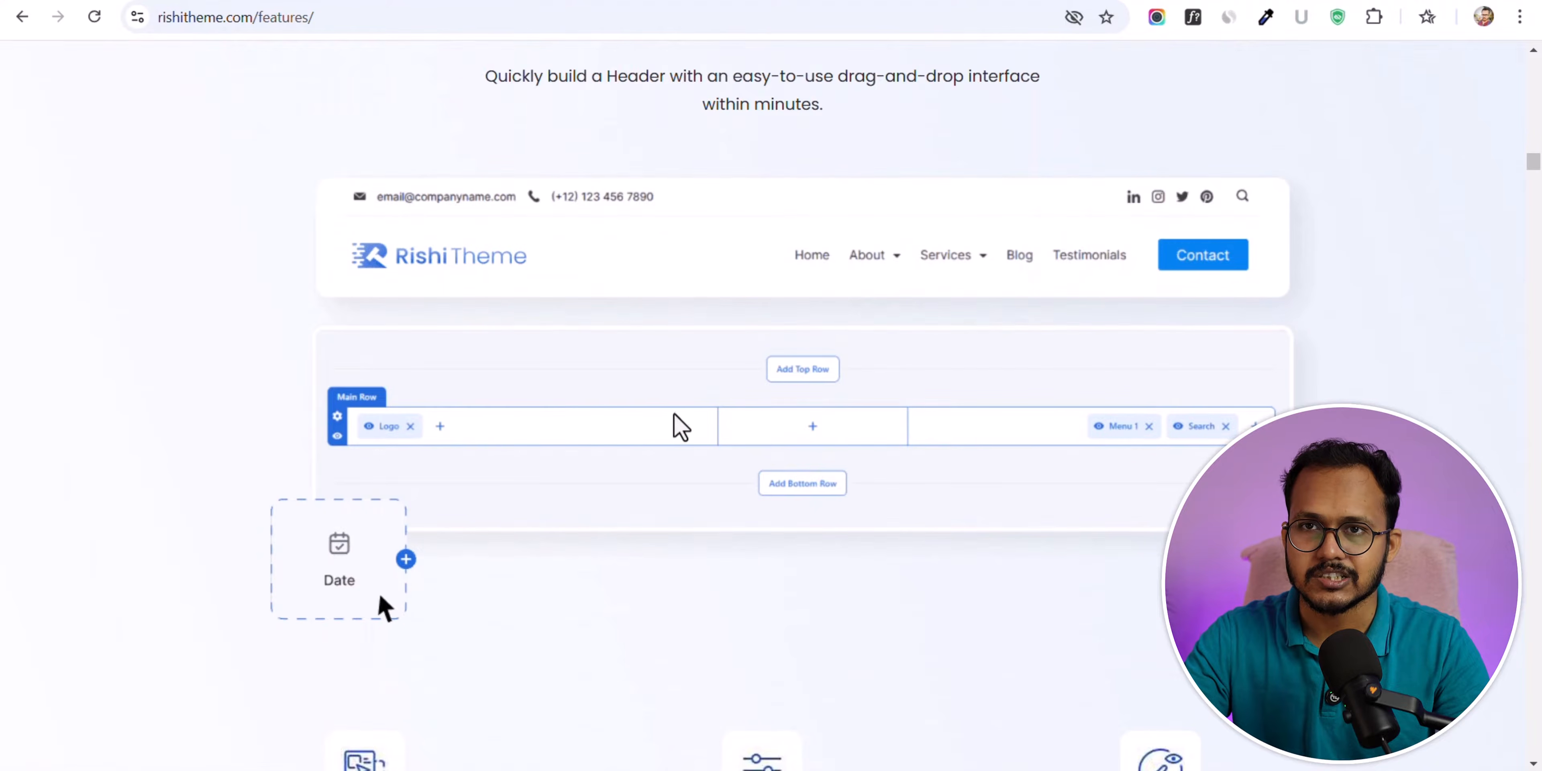
- Examine the Advanced Footer Builder and Elementor Compatible sections of the features page
scroll(933, 365, down, 20)
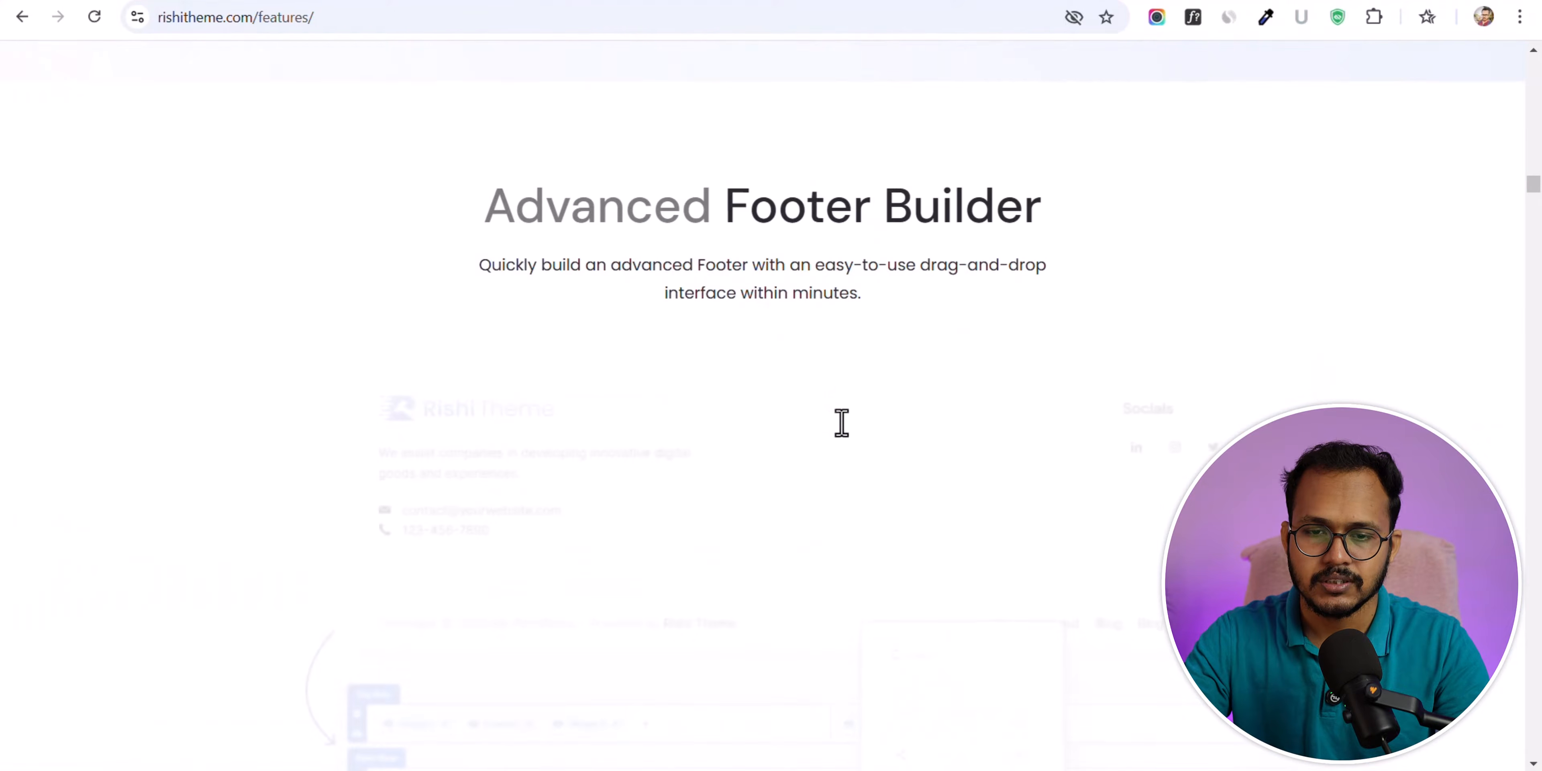
scroll(510, 509, down, 7)
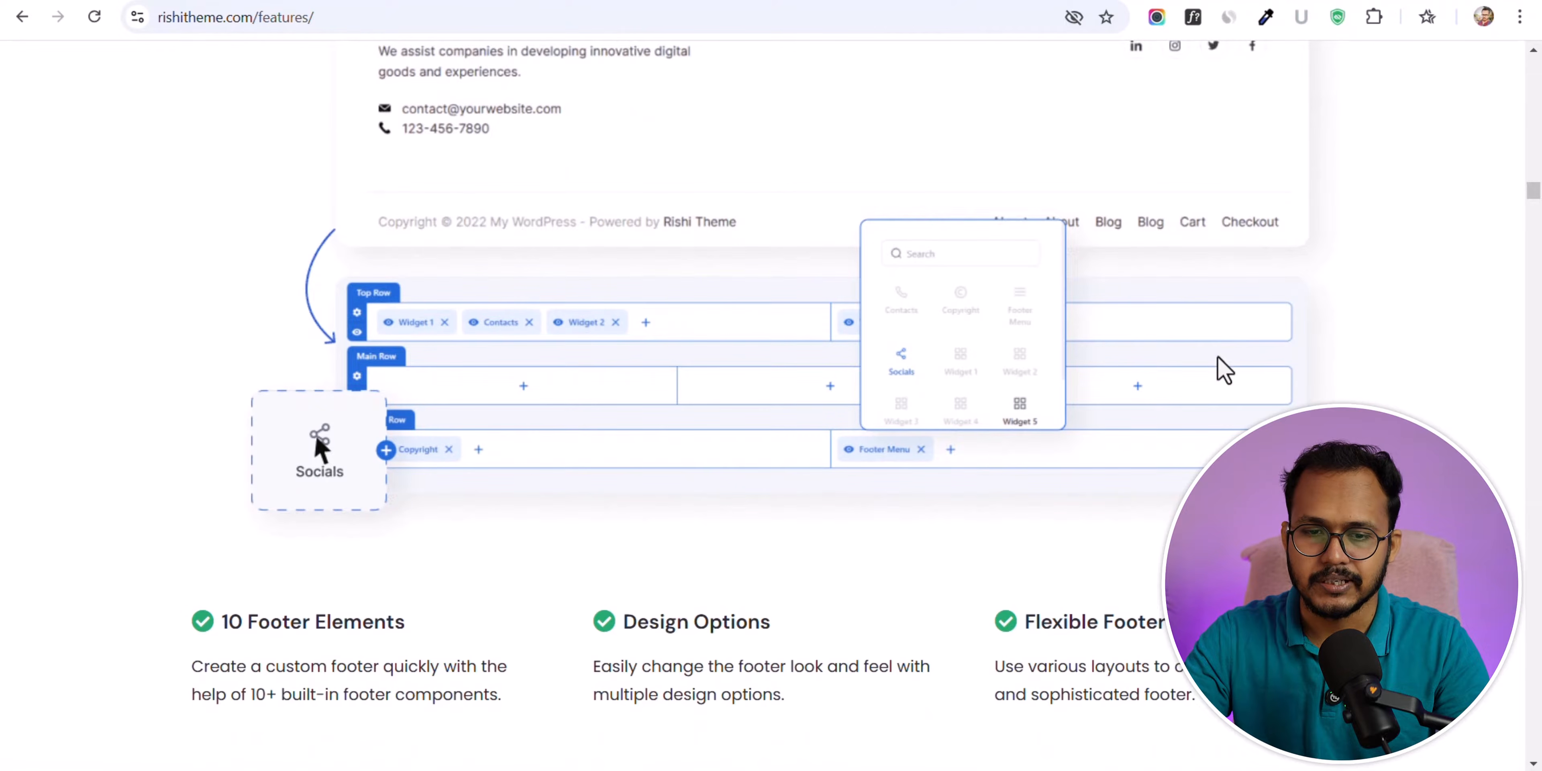
scroll(1219, 358, down, 7)
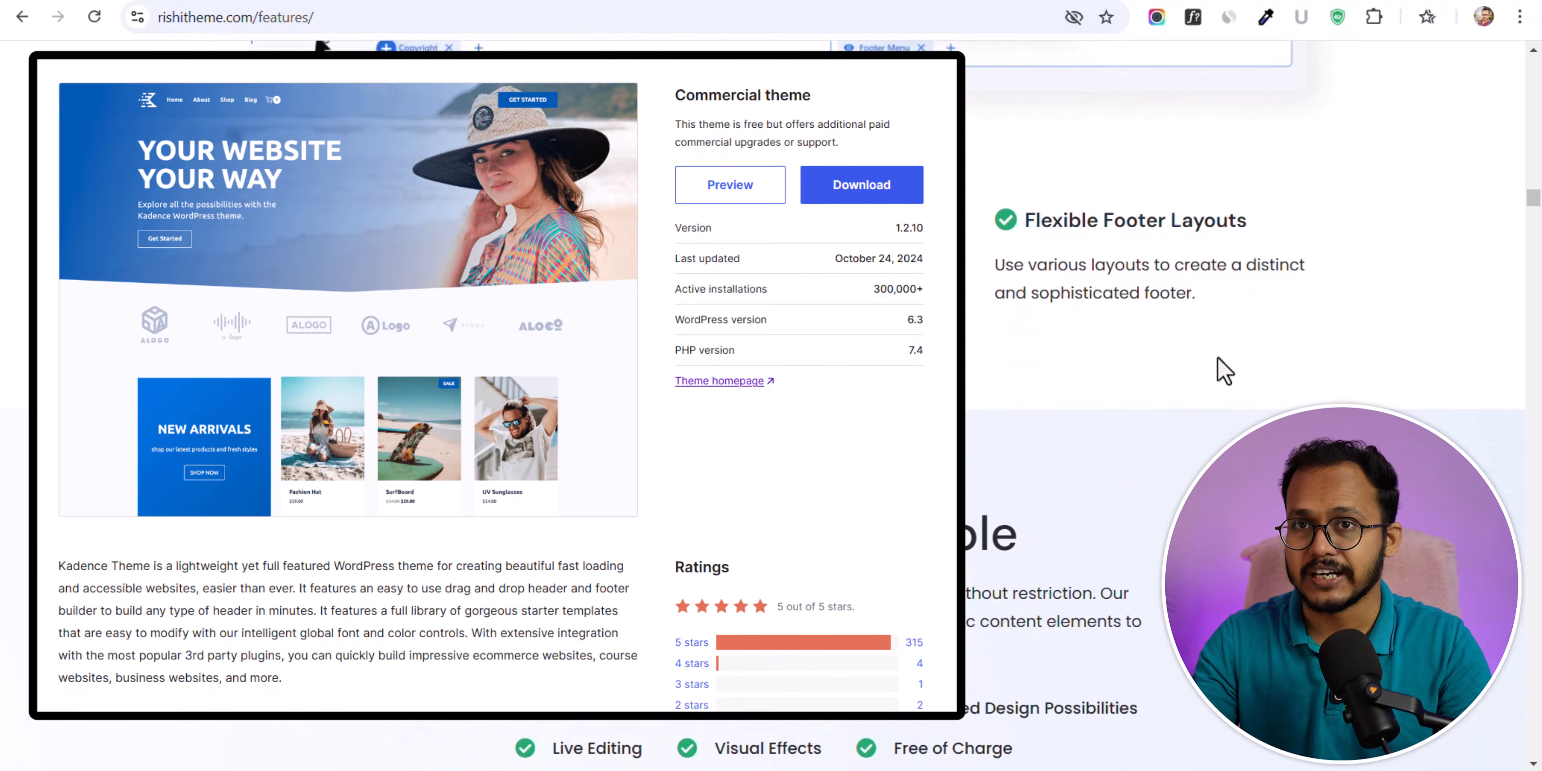
scroll(1209, 323, up, 7)
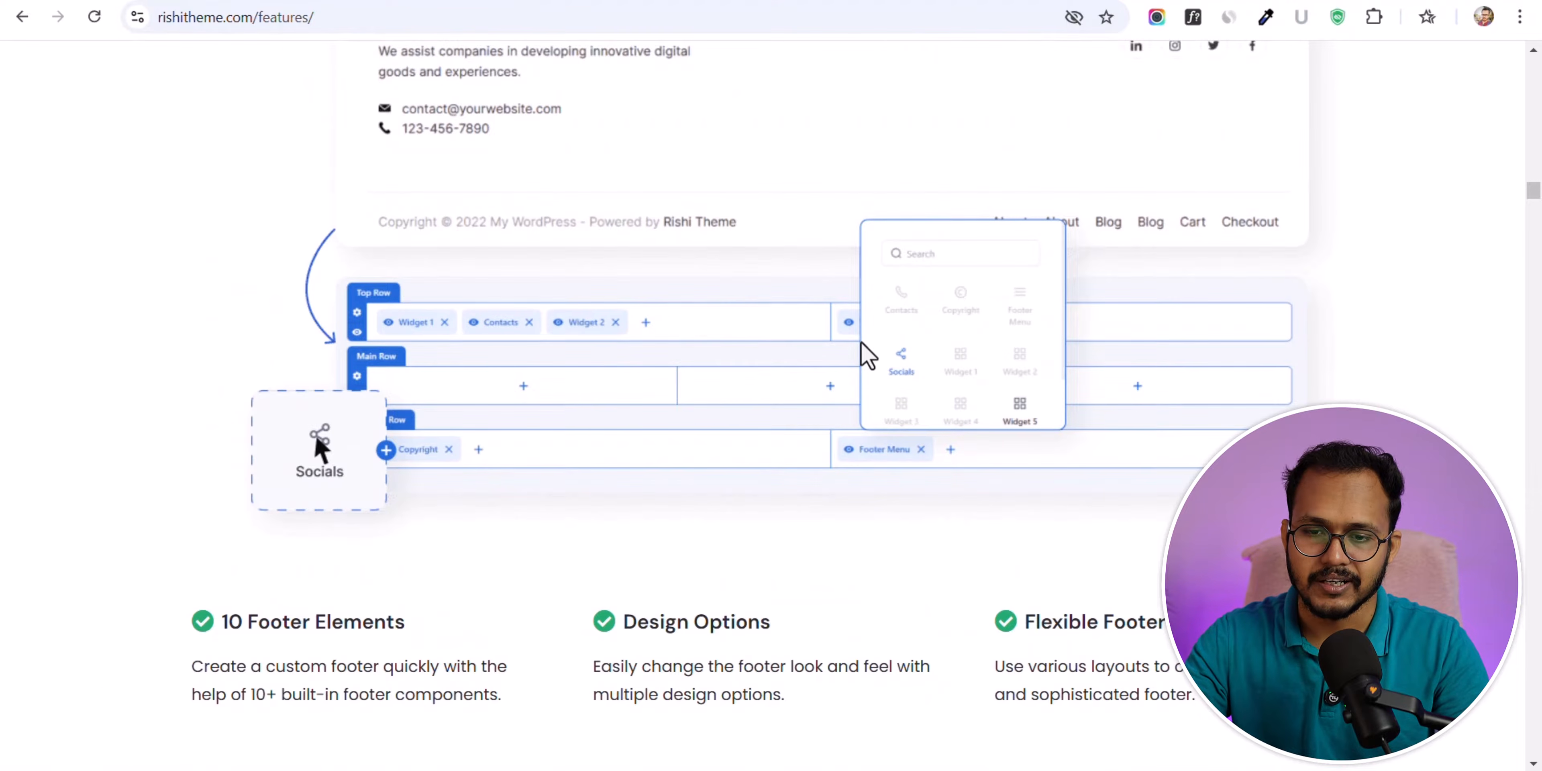
scroll(964, 382, down, 14)
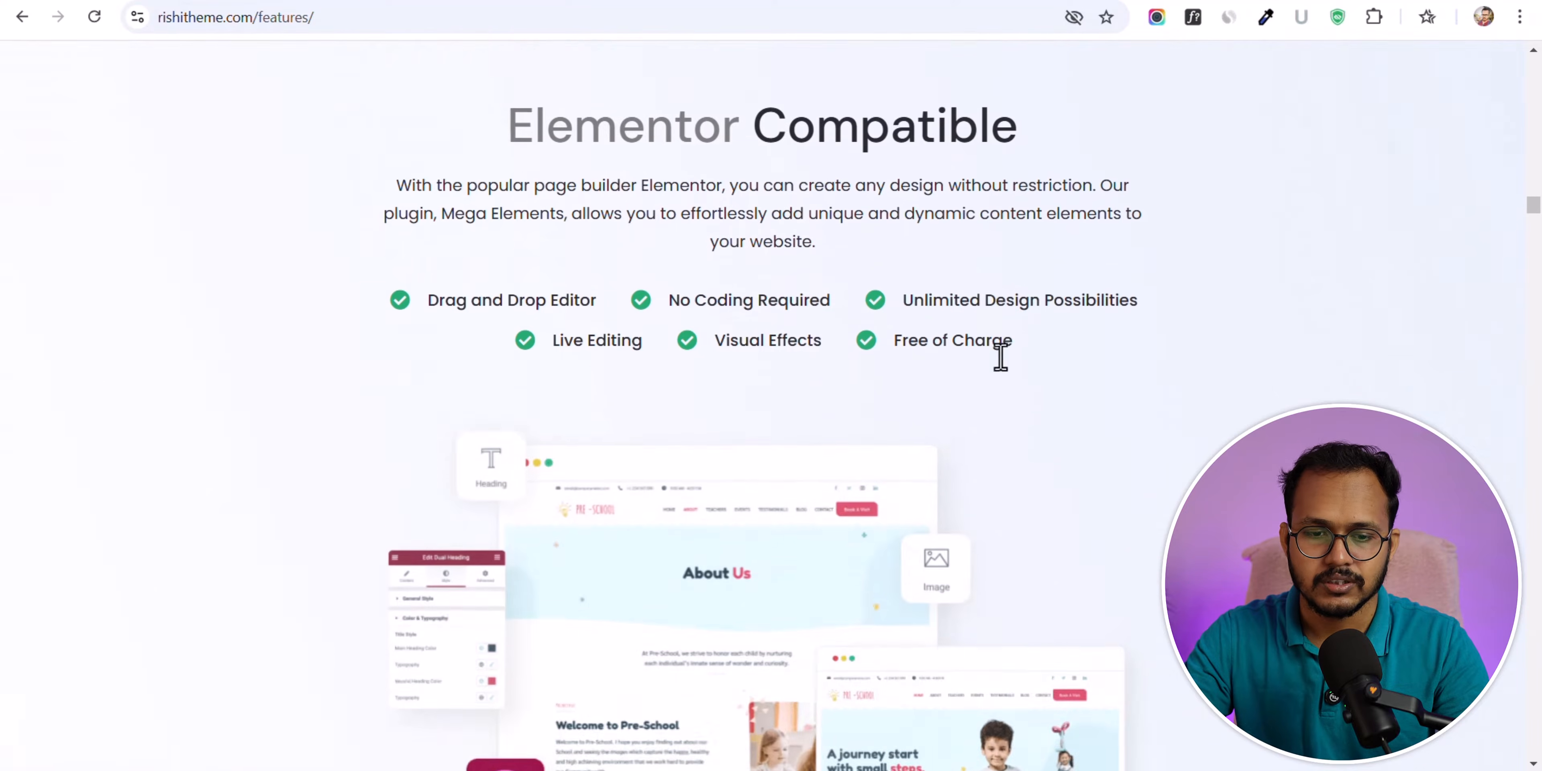
scroll(1001, 357, down, 2)
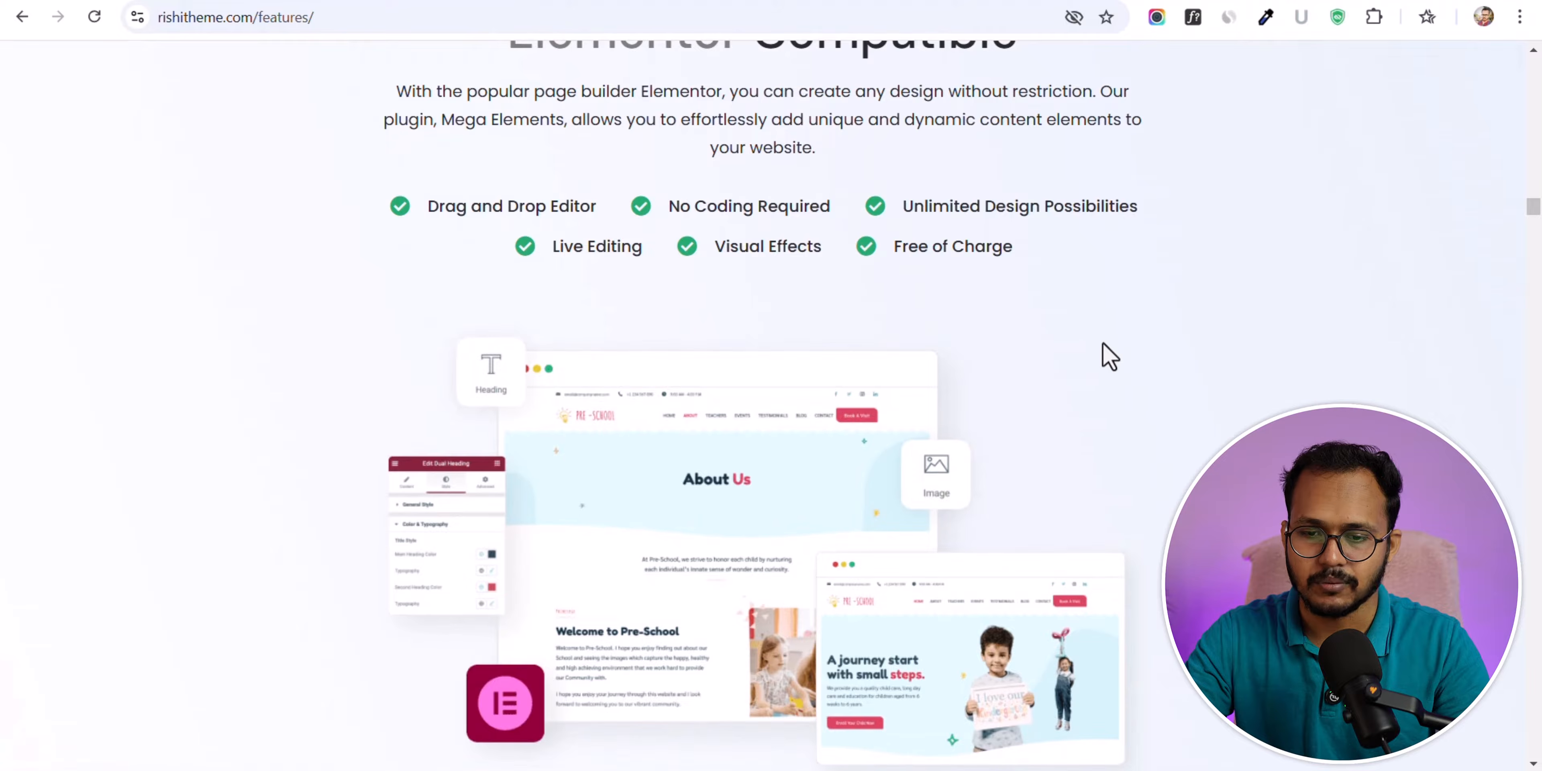
scroll(1101, 354, up, 3)
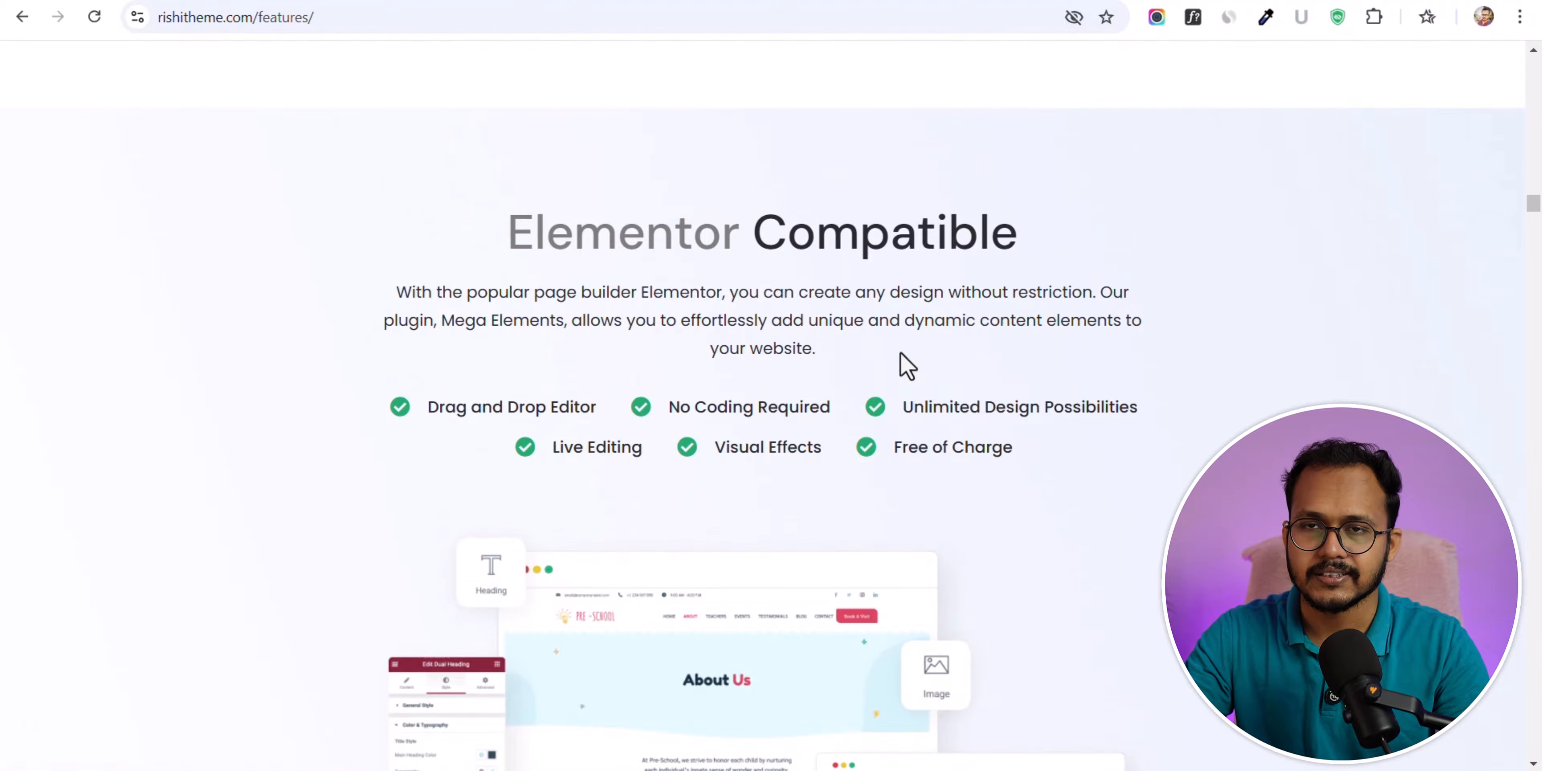
- Review the sections on Gutenberg compatibility, SEO optimisation, blog layouts and single post customization
scroll(1046, 346, down, 15)
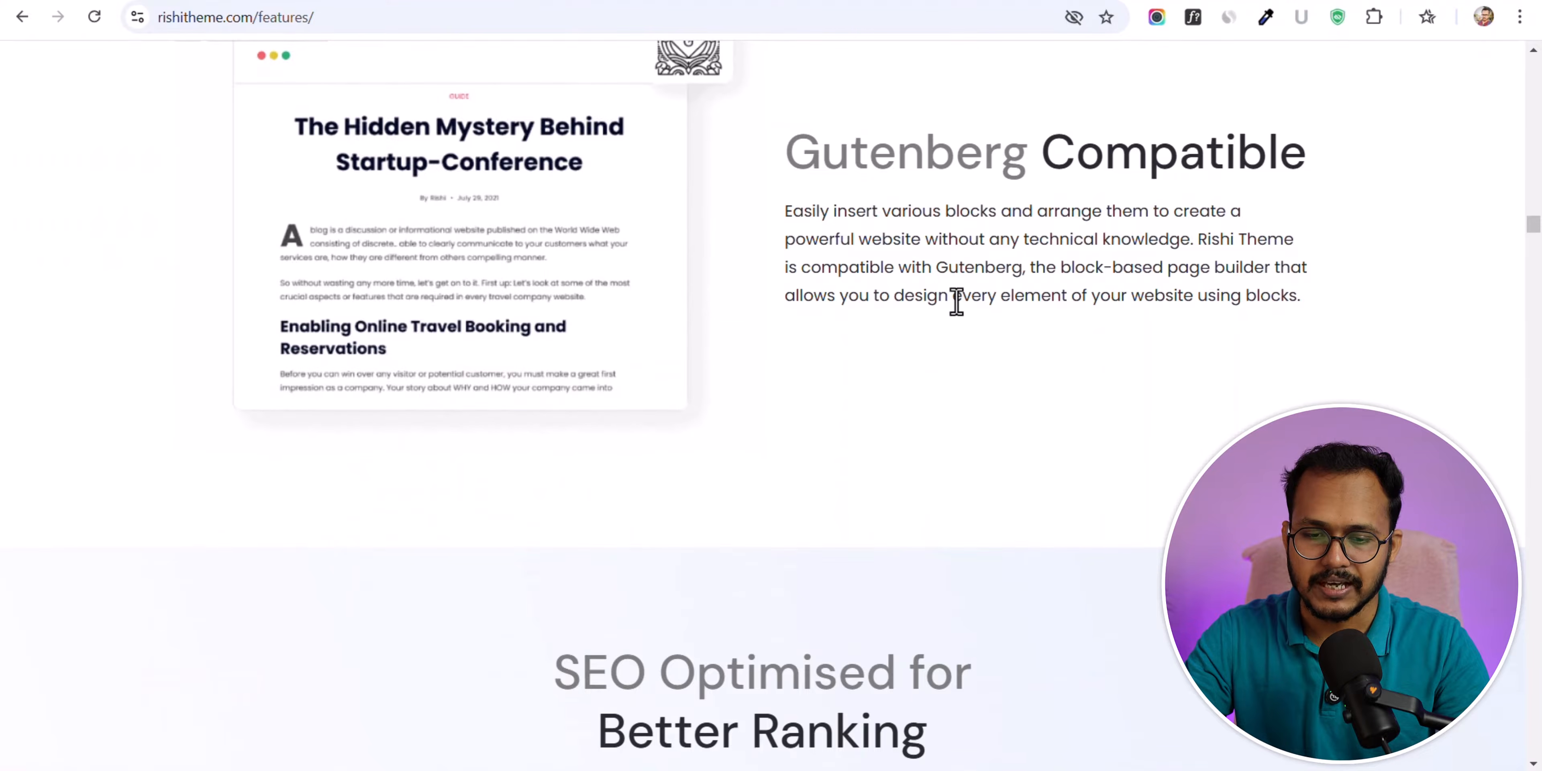
scroll(964, 311, down, 10)
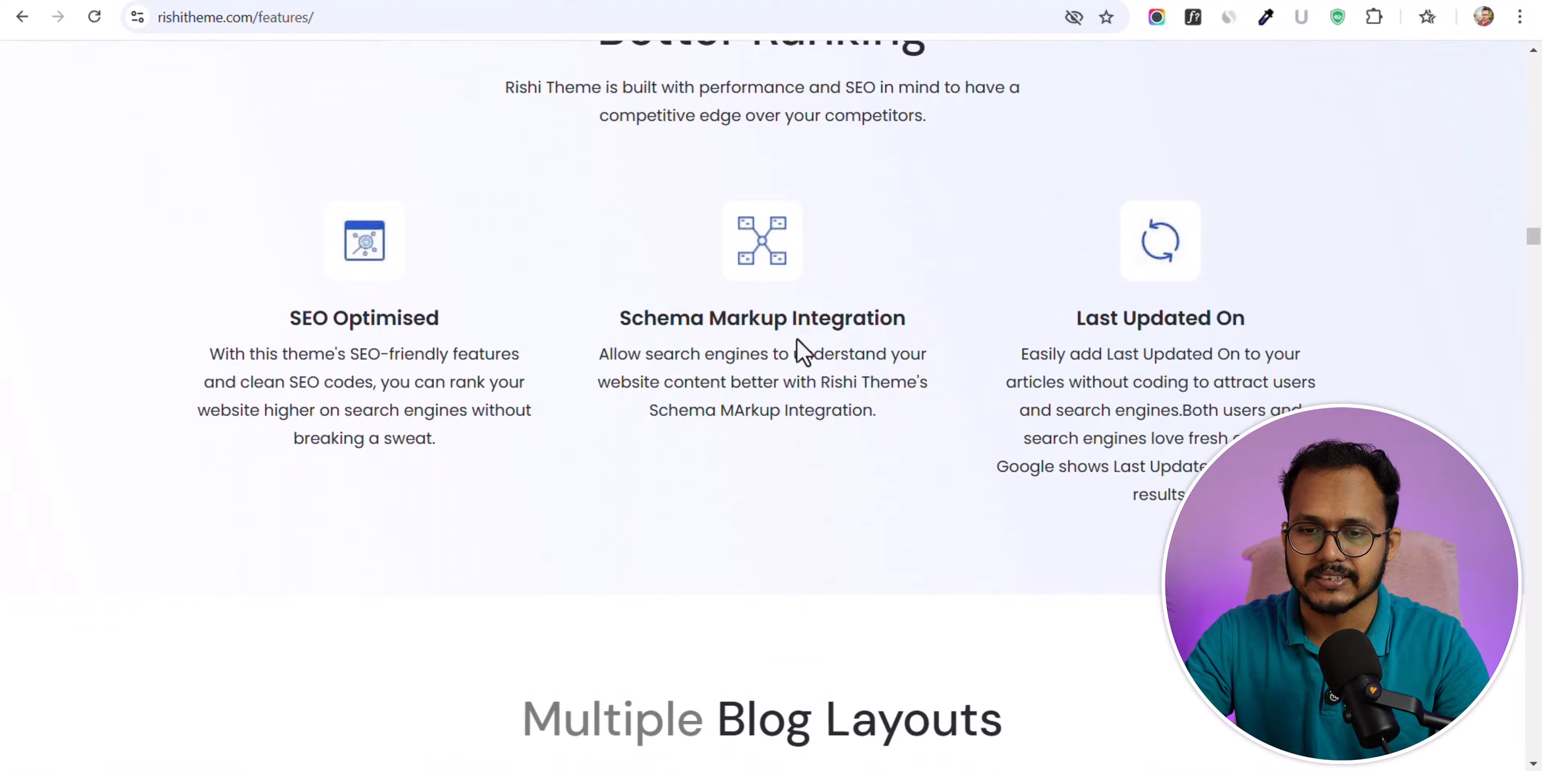
scroll(962, 362, down, 10)
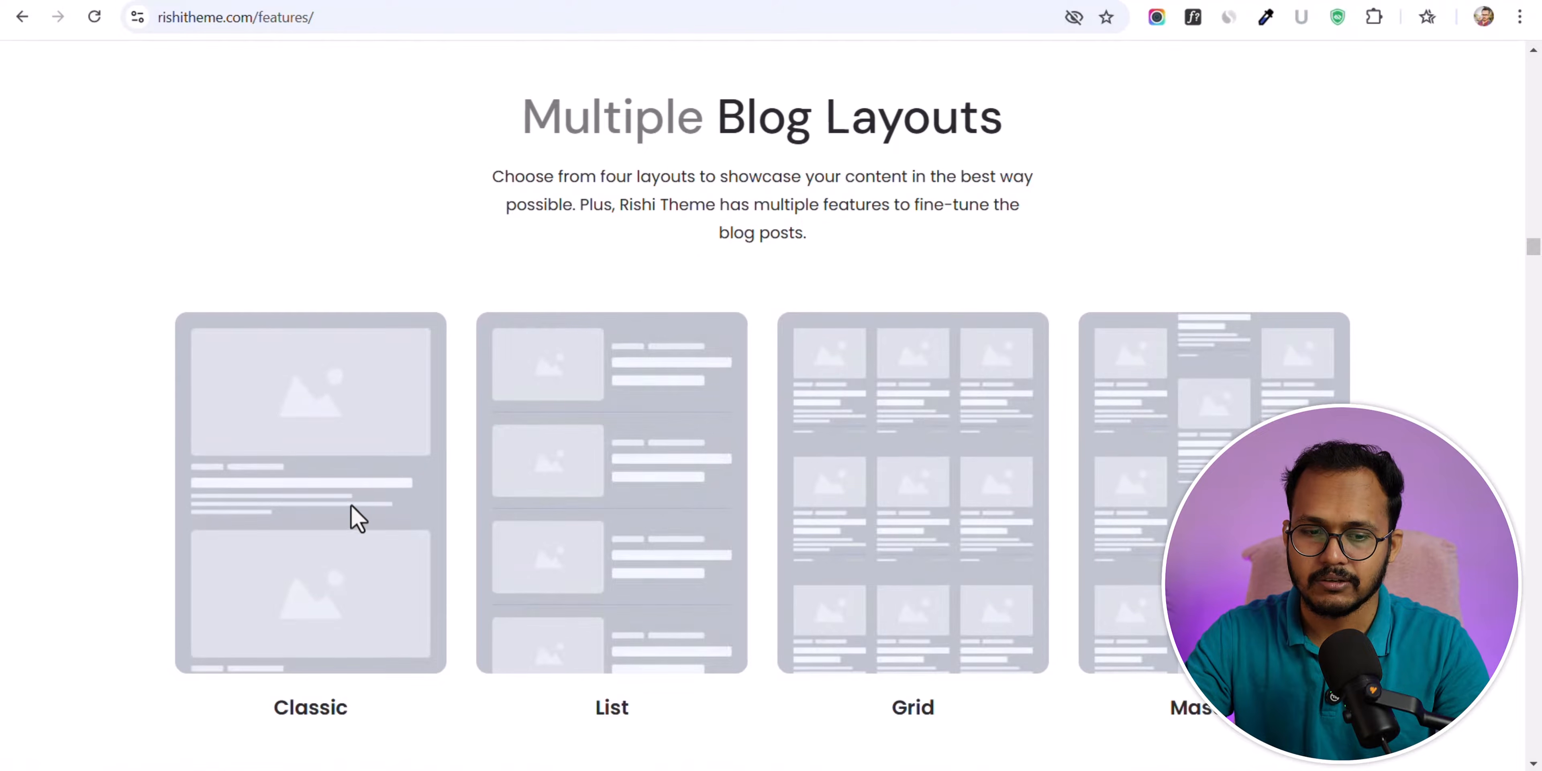
scroll(356, 509, down, 3)
scroll(1401, 389, down, 14)
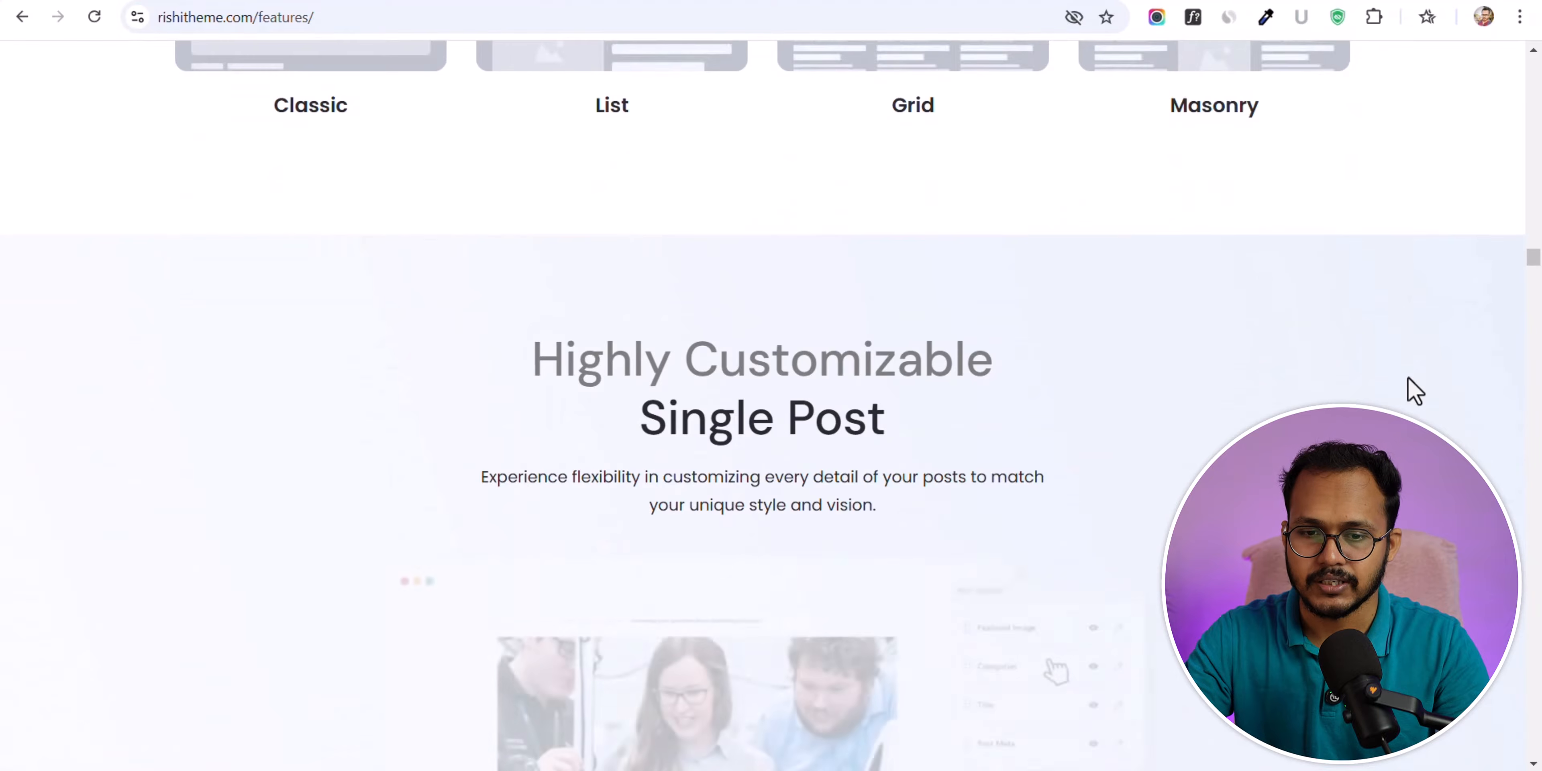
scroll(958, 335, up, 1)
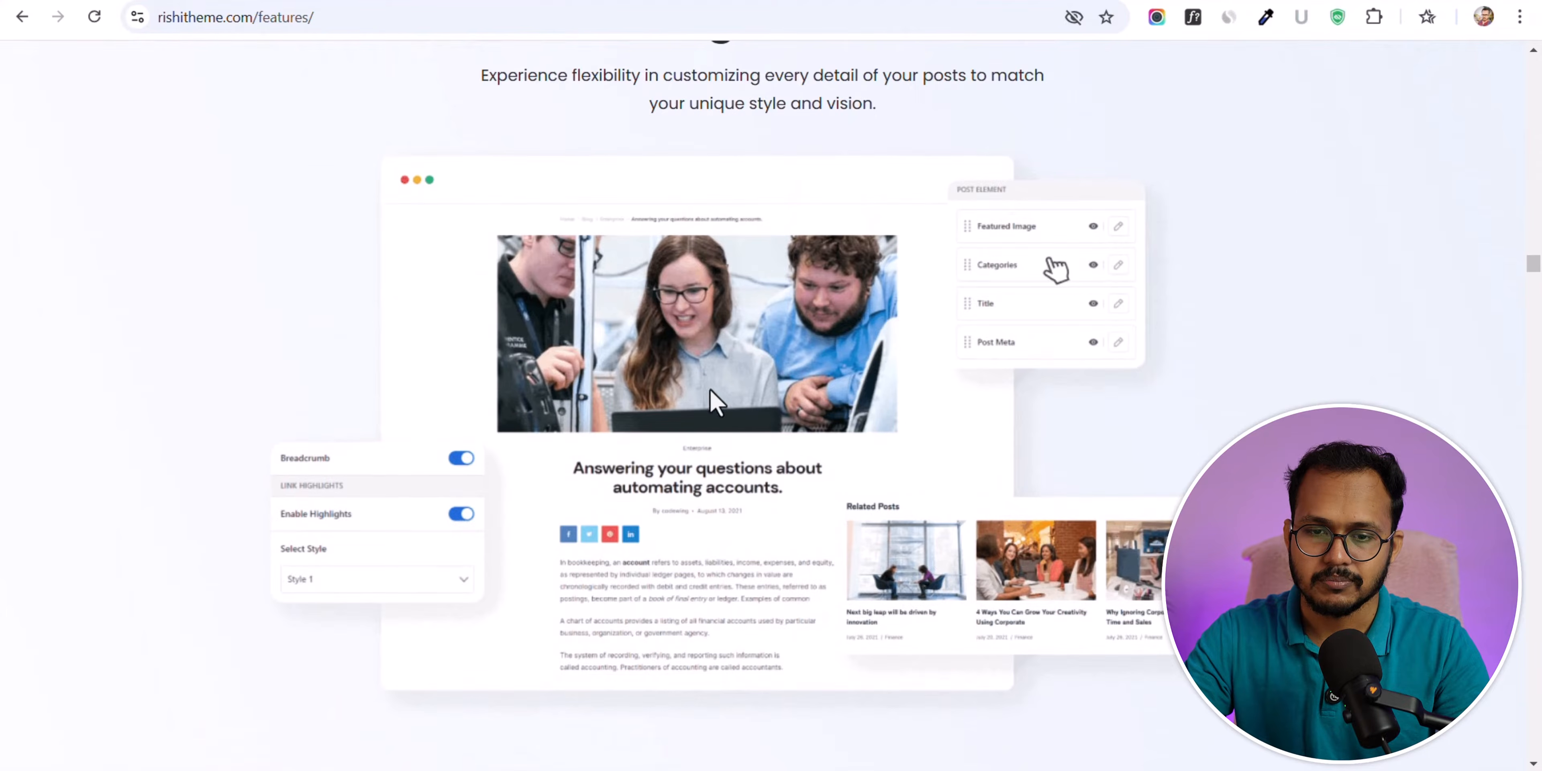
scroll(712, 398, up, 2)
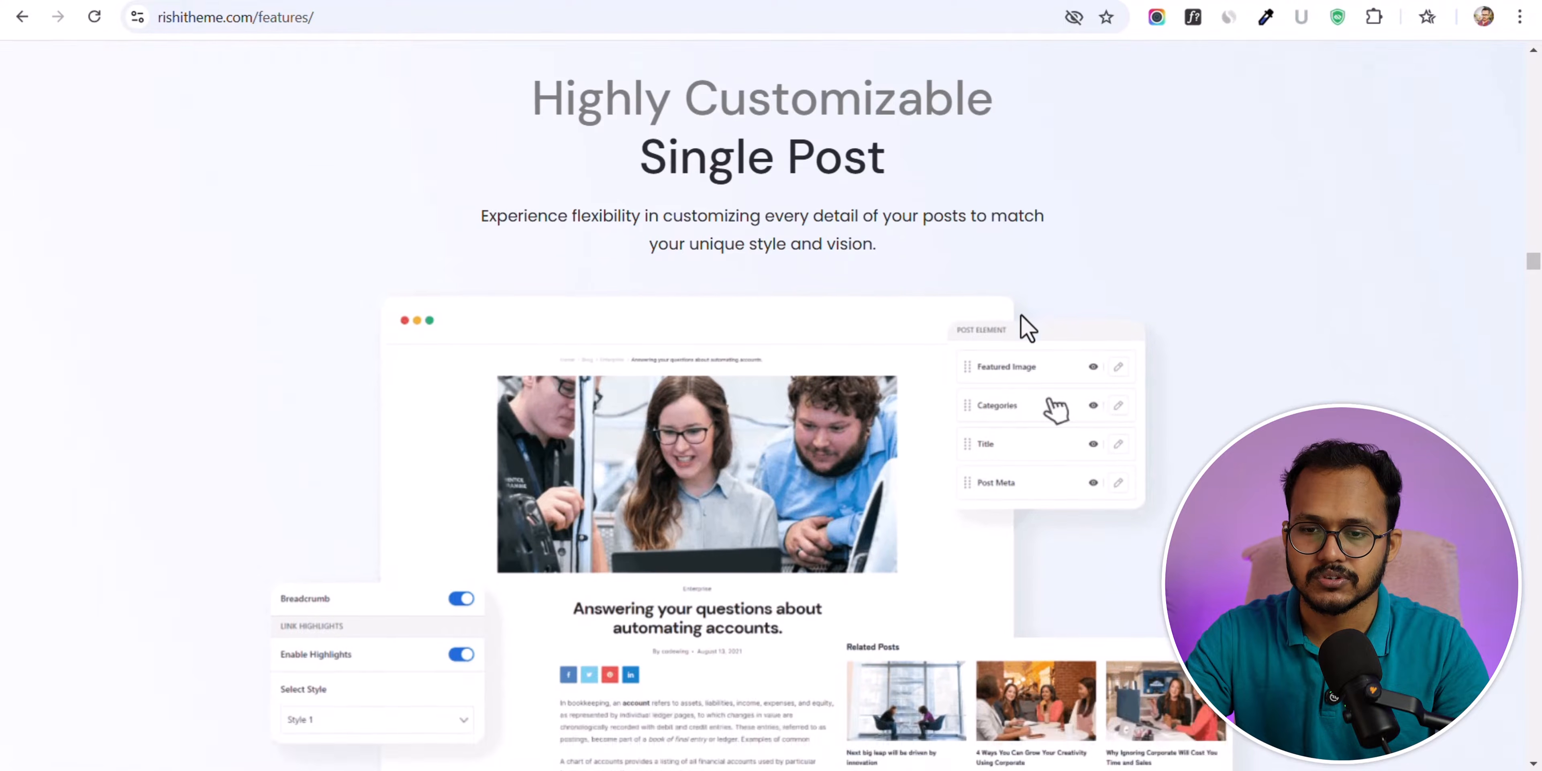
scroll(617, 314, down, 4)
scroll(904, 389, down, 10)
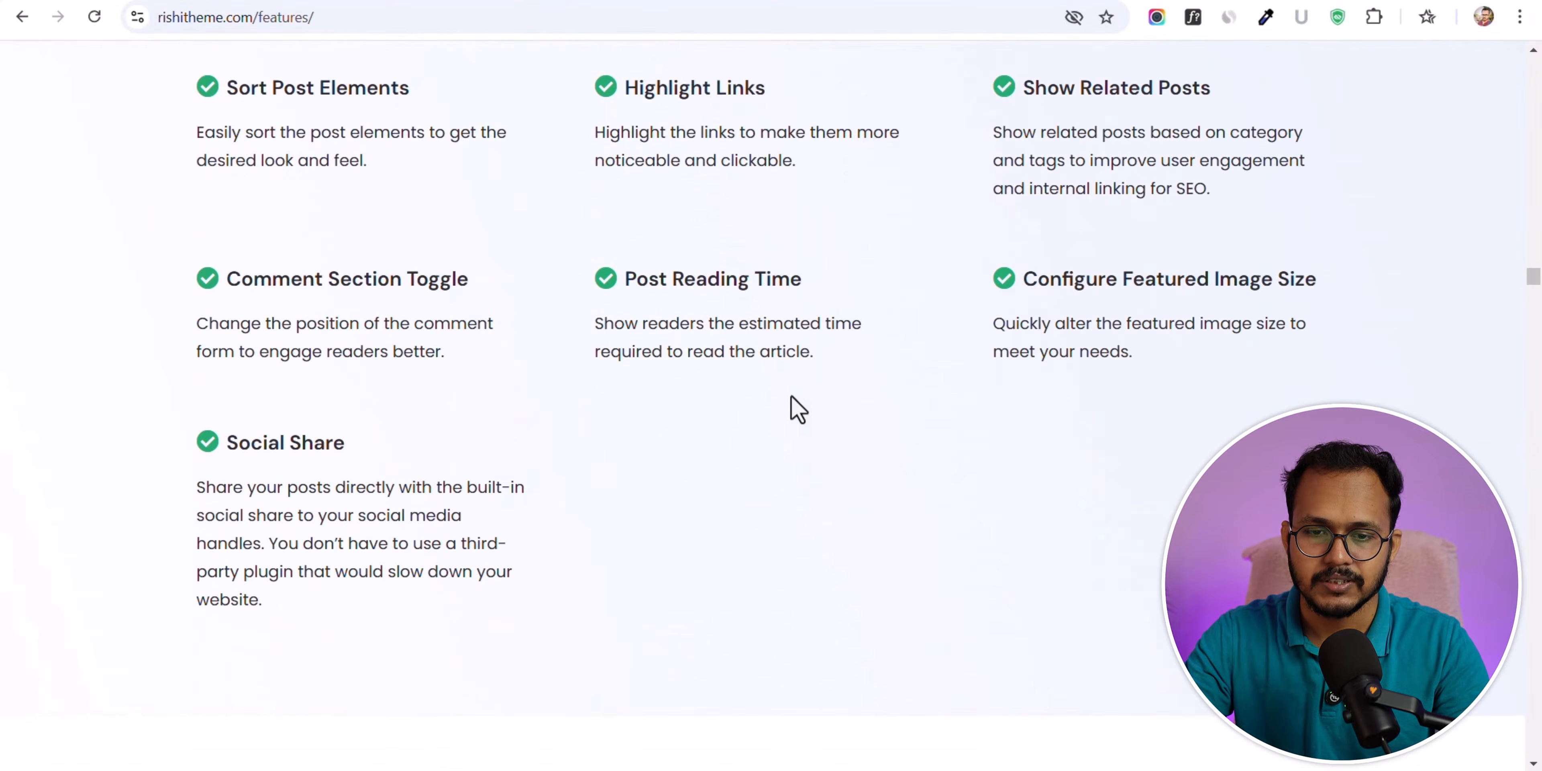
- Highlight single post features in the list, including Post Reading Time, Highlight Links, Show Related Posts and Configure Featured Image Size
drag(631, 281, 830, 300)
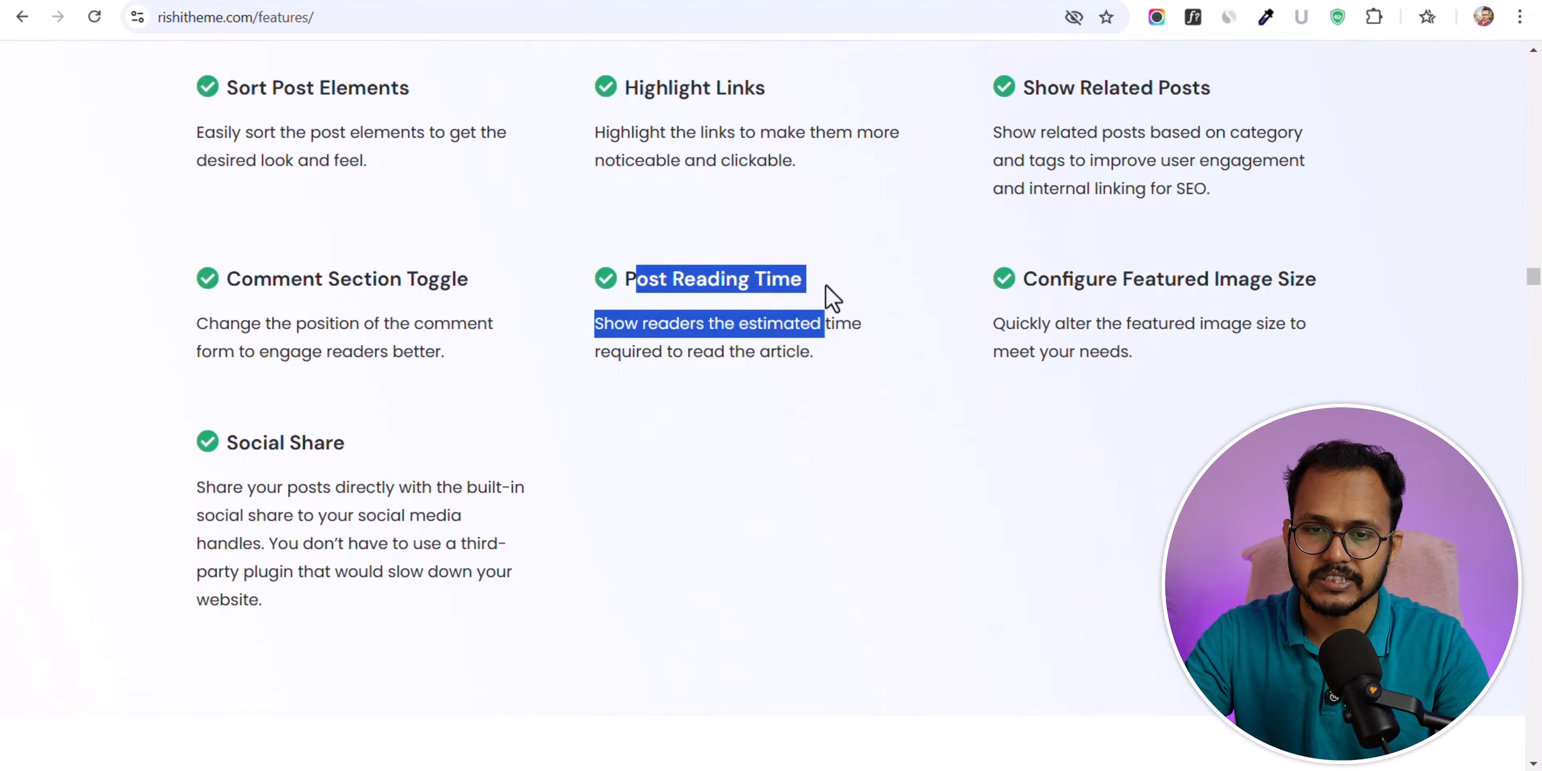
click(708, 167)
drag(639, 85, 749, 80)
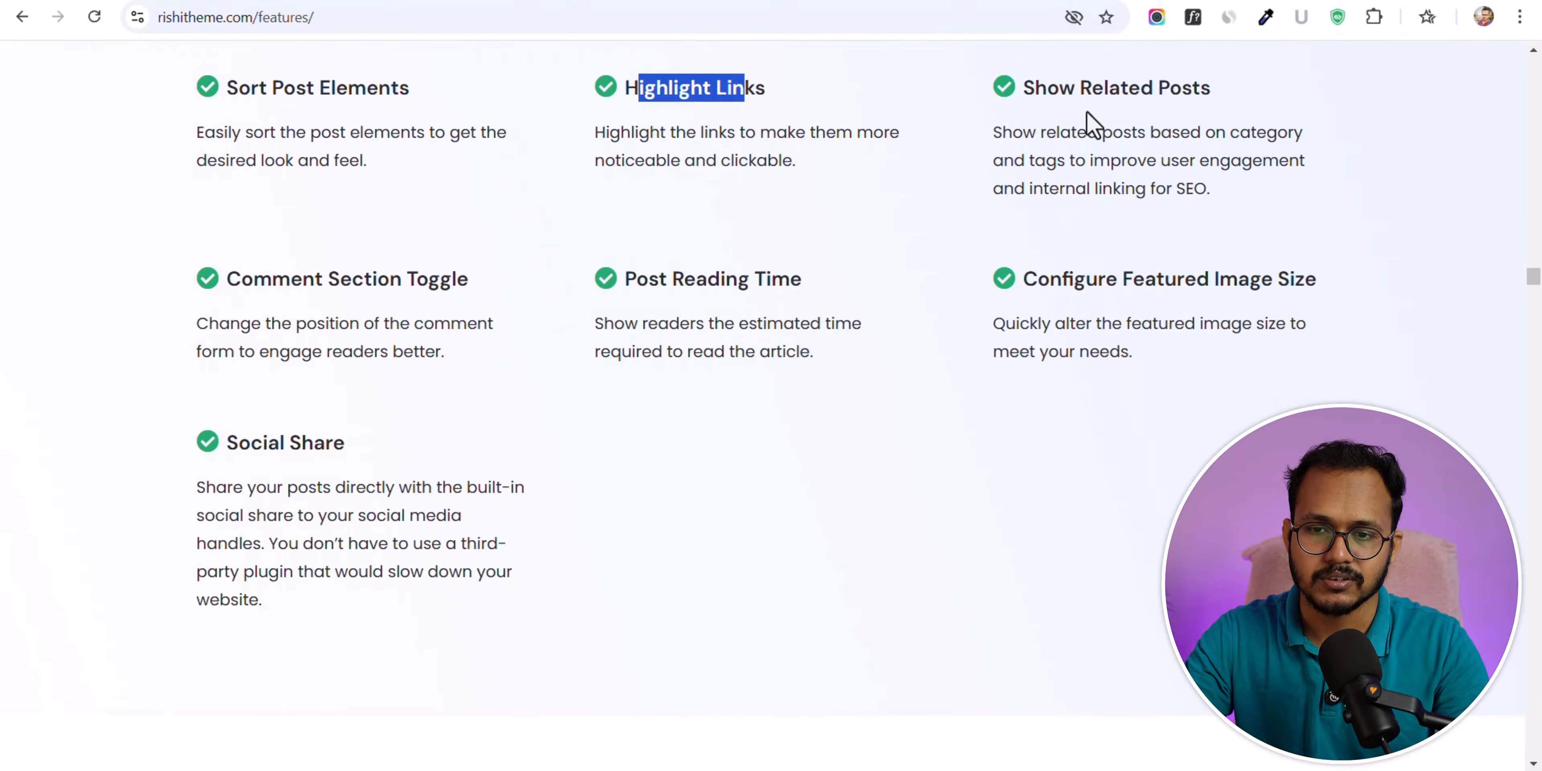
drag(1023, 87, 1202, 86)
click(1037, 149)
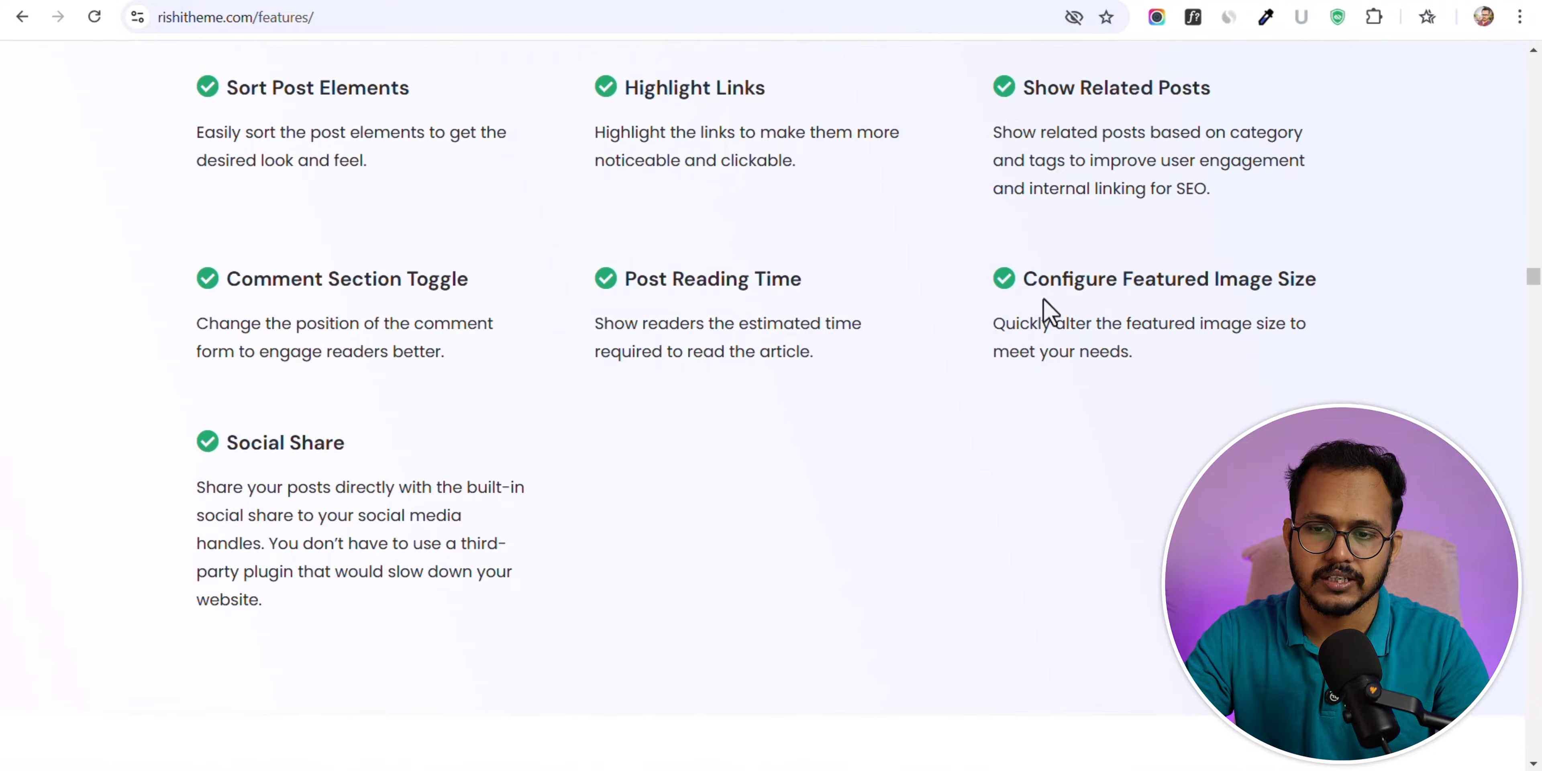
drag(1131, 289, 1324, 300)
click(1324, 299)
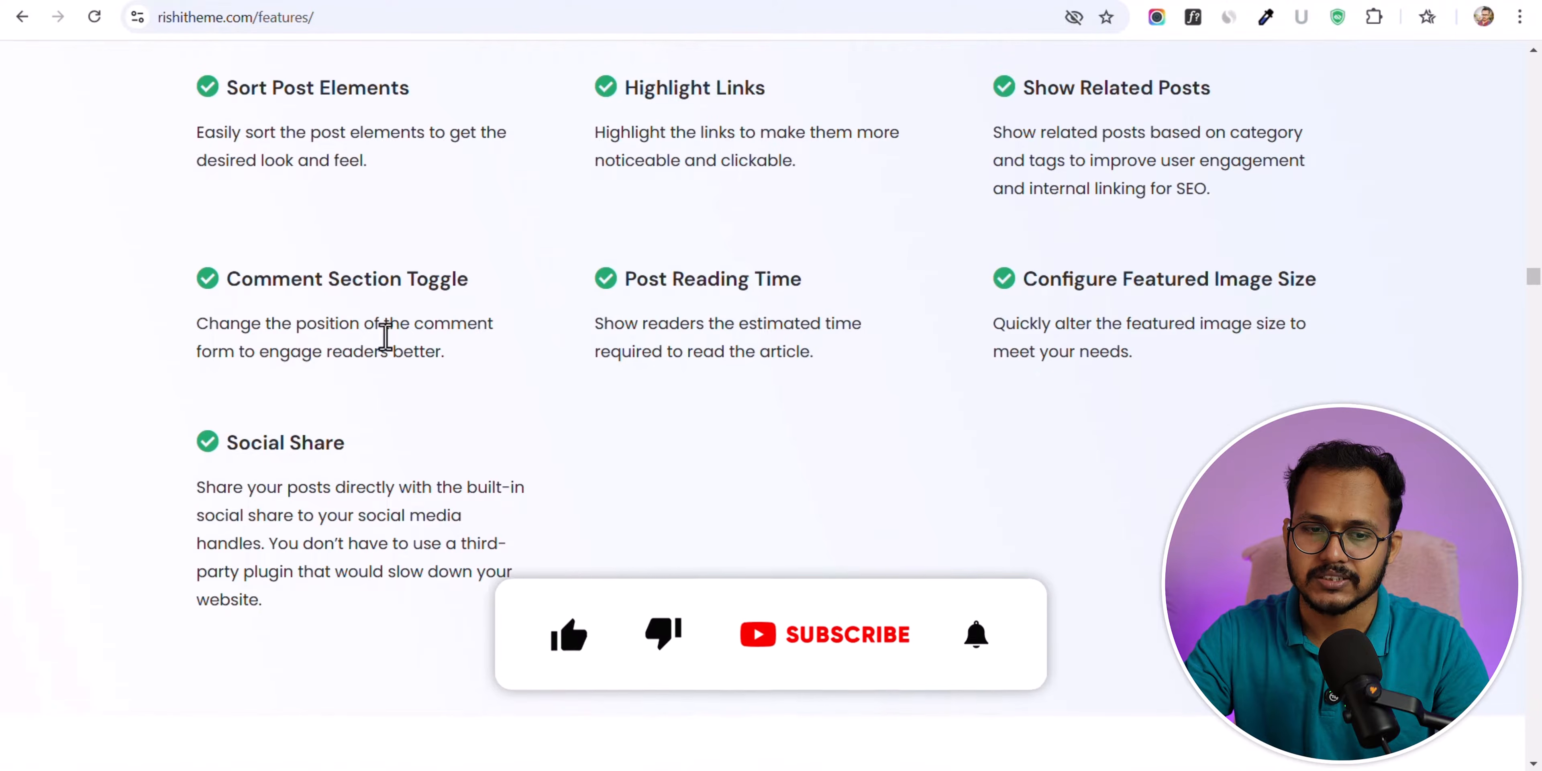
- Review the Advanced Customization for Pages and Customizable Archive Pages sections
scroll(1295, 369, down, 8)
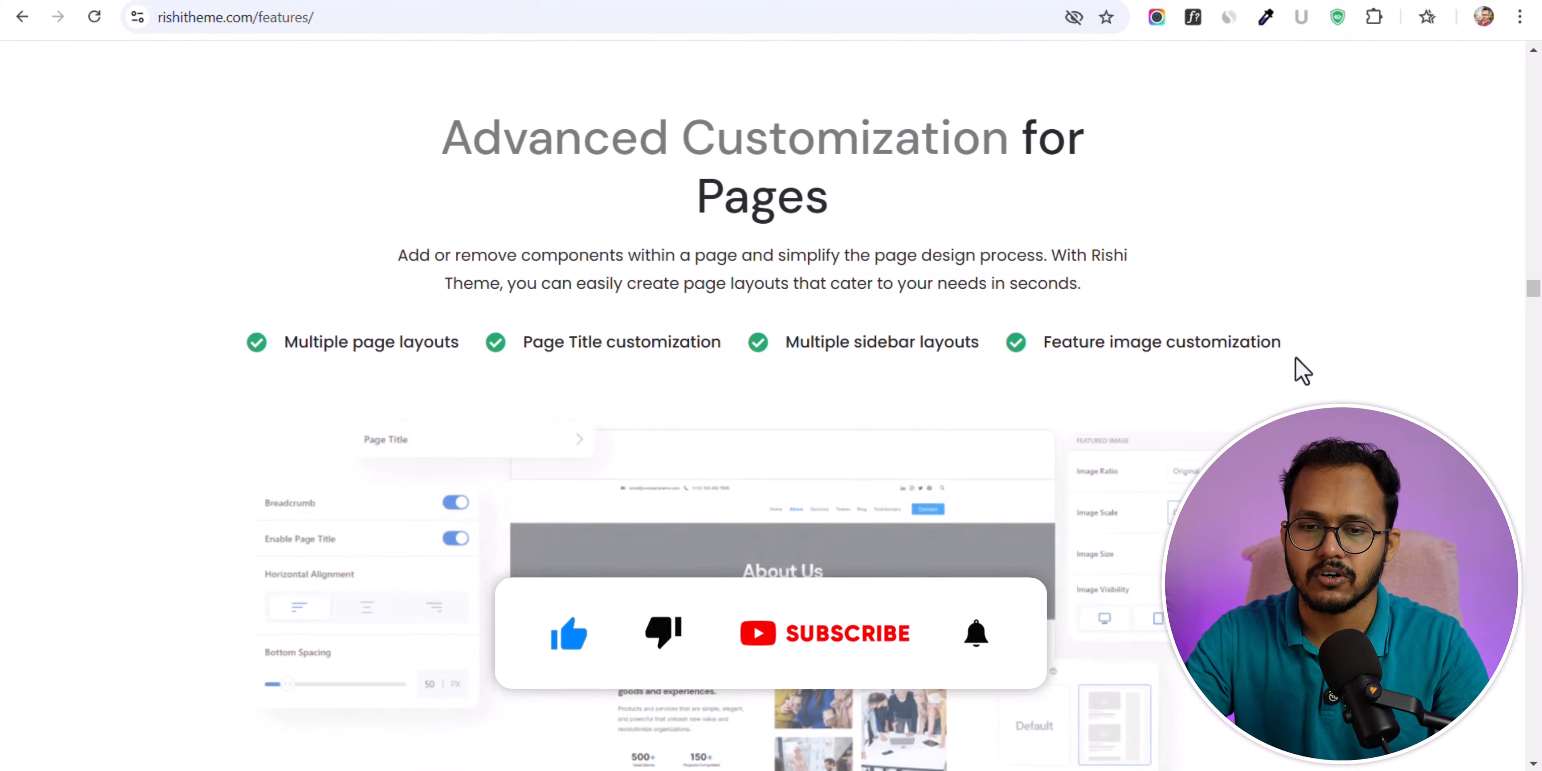
scroll(1411, 329, down, 3)
scroll(1406, 331, down, 10)
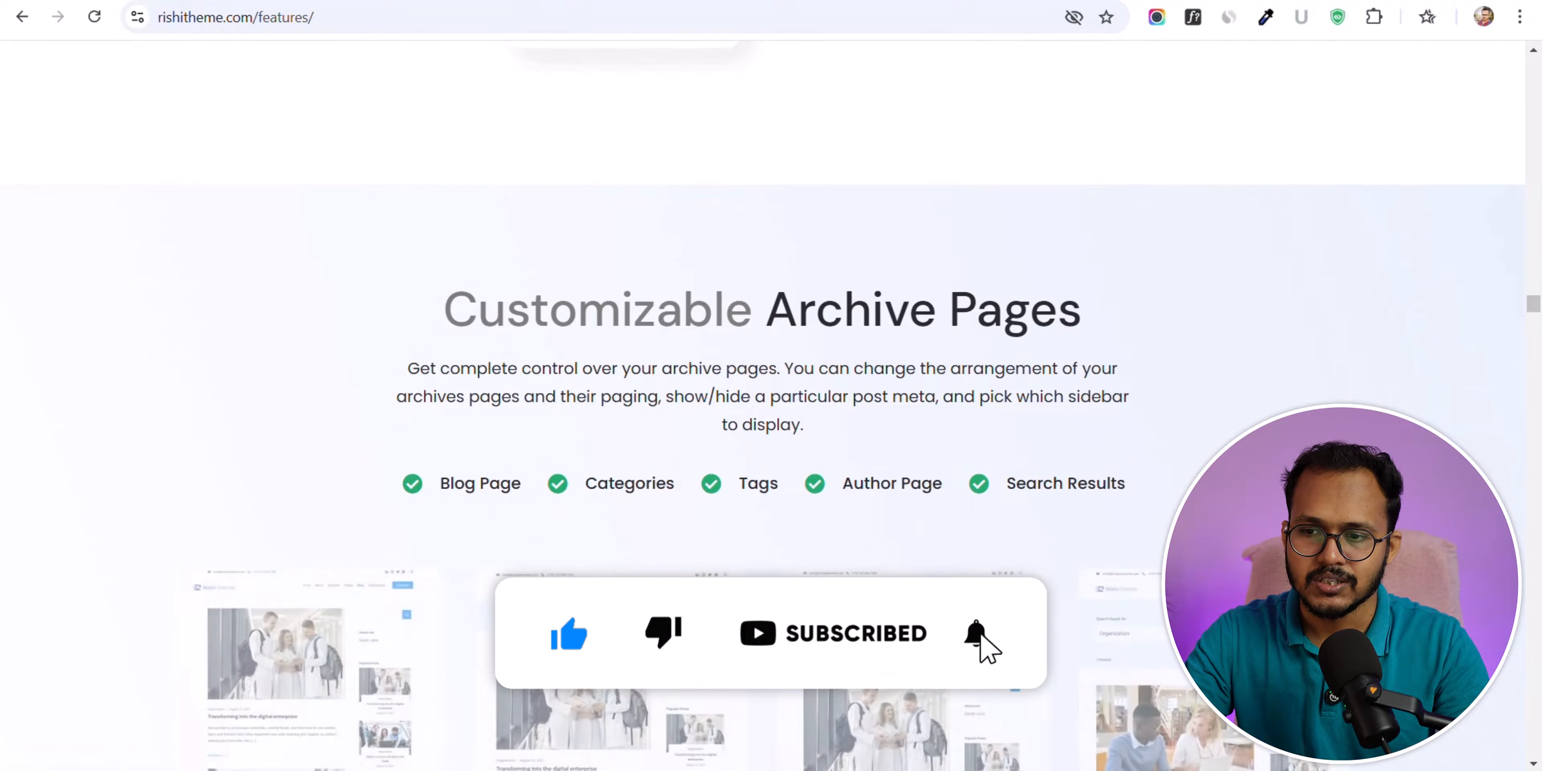
- Return to the Rishi Theme website's home page
drag(1533, 310, 1534, 66)
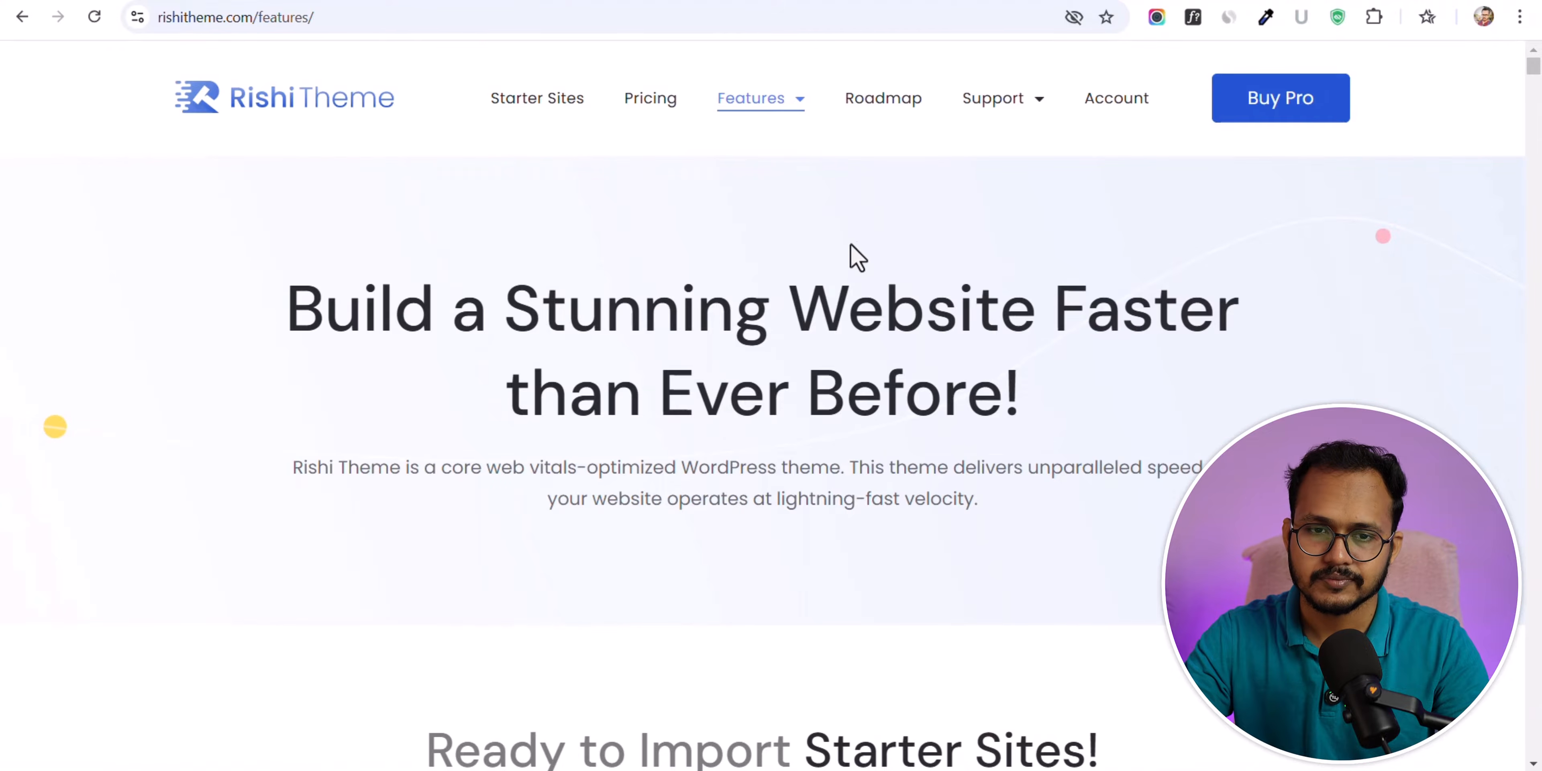
click(242, 107)
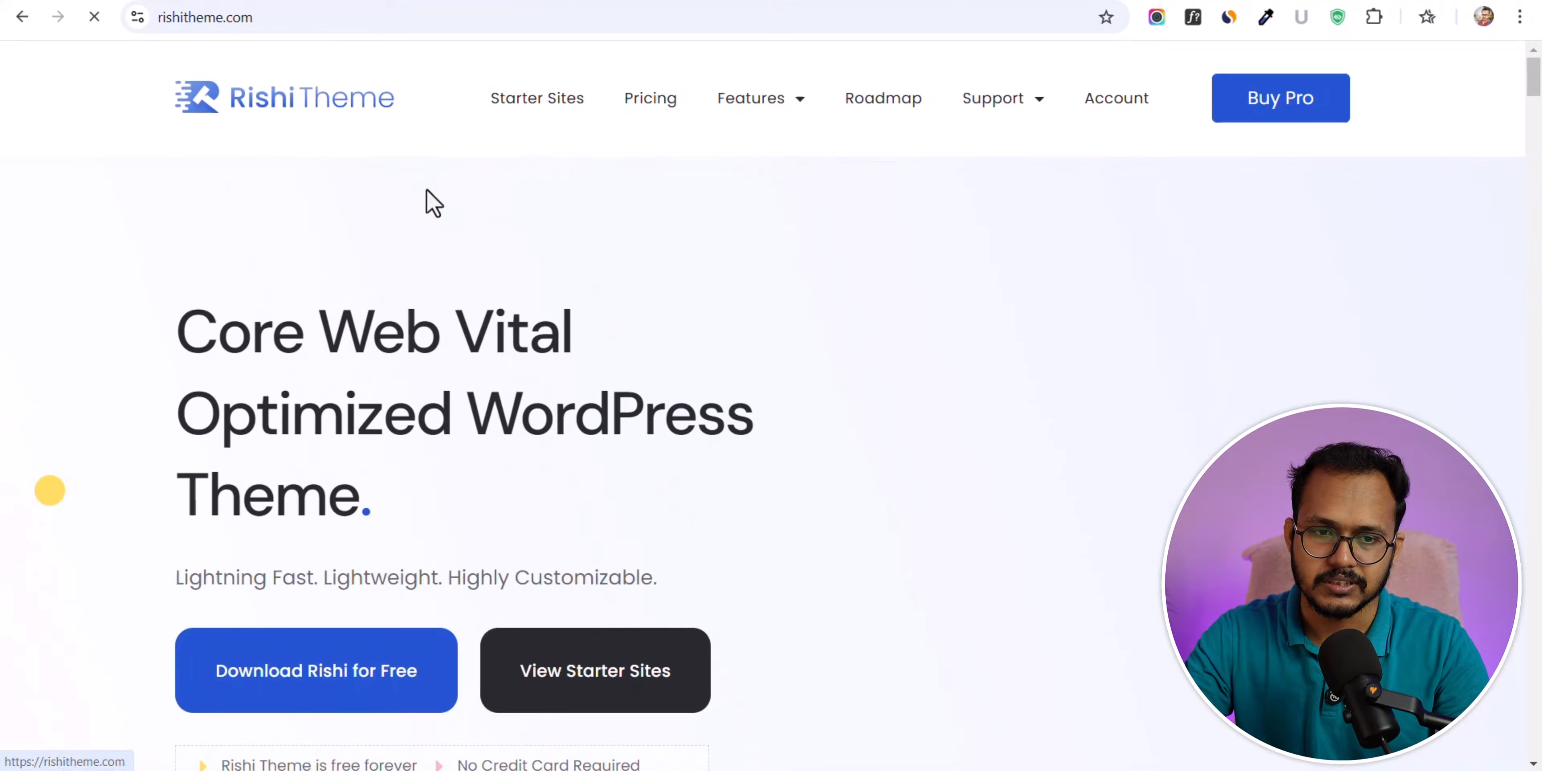
- Request the free Rishi theme download, filling in the contact's email address, first name and last name
click(335, 683)
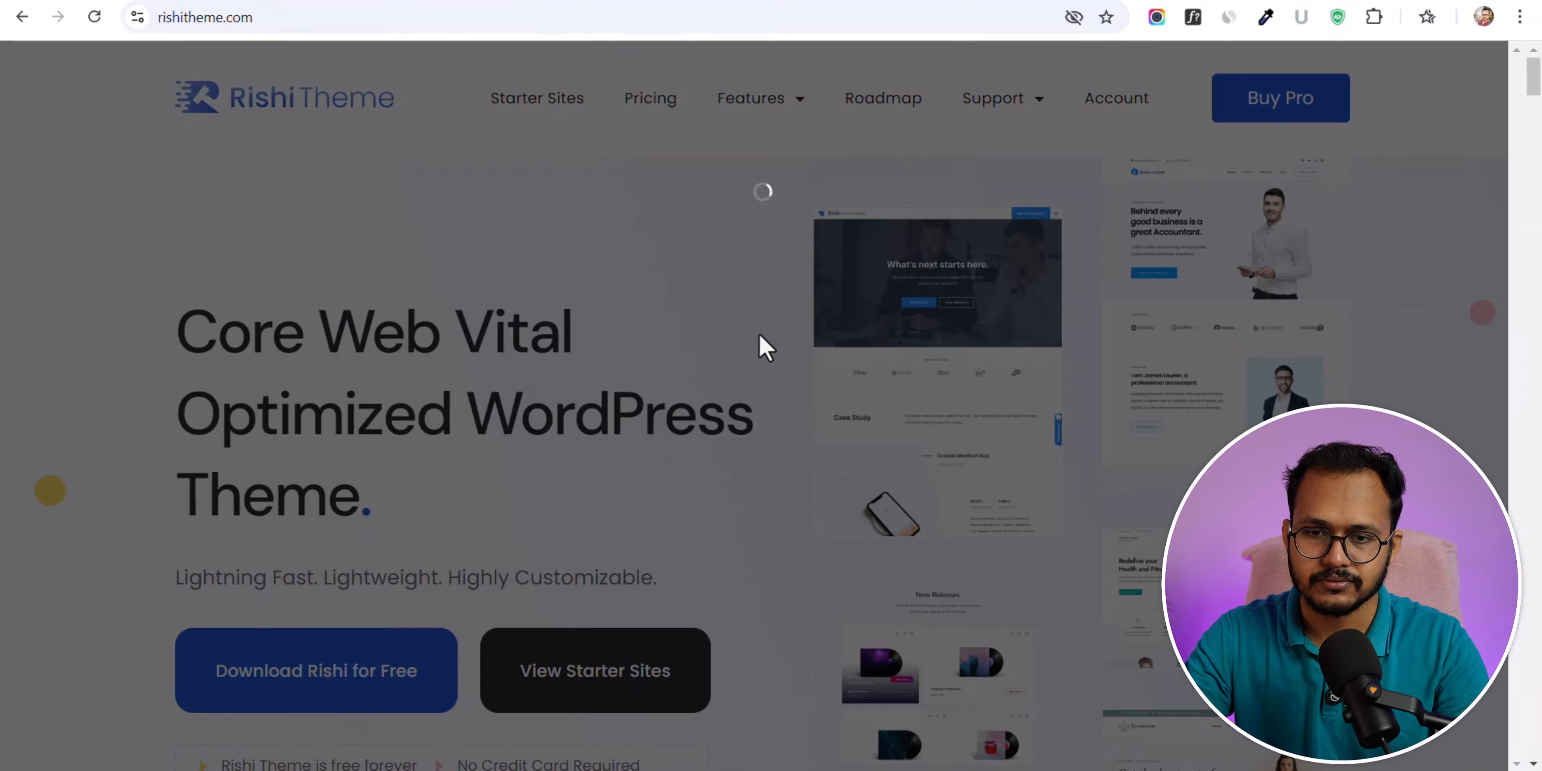
click(671, 236)
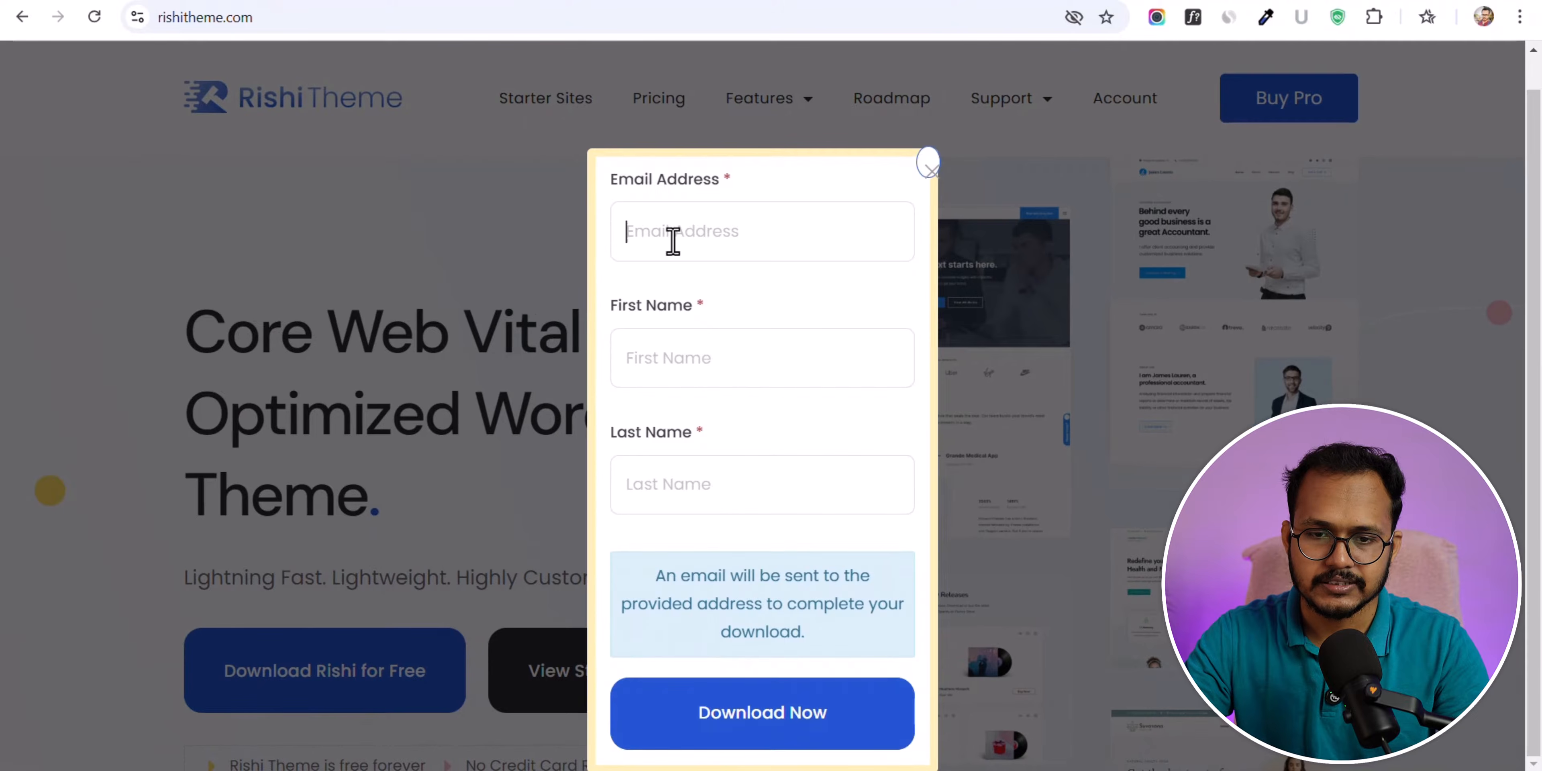
text(adhi)
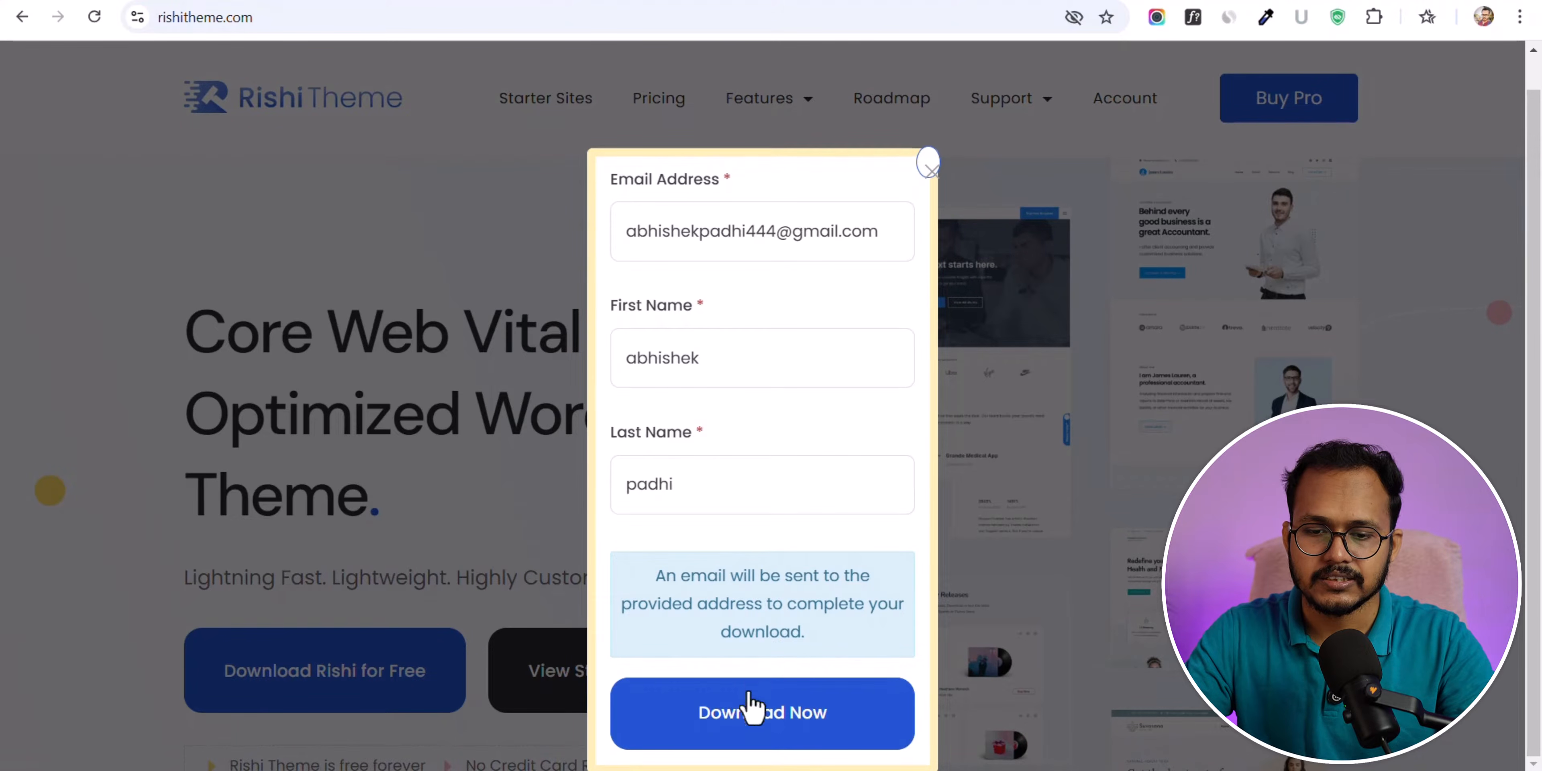
click(751, 707)
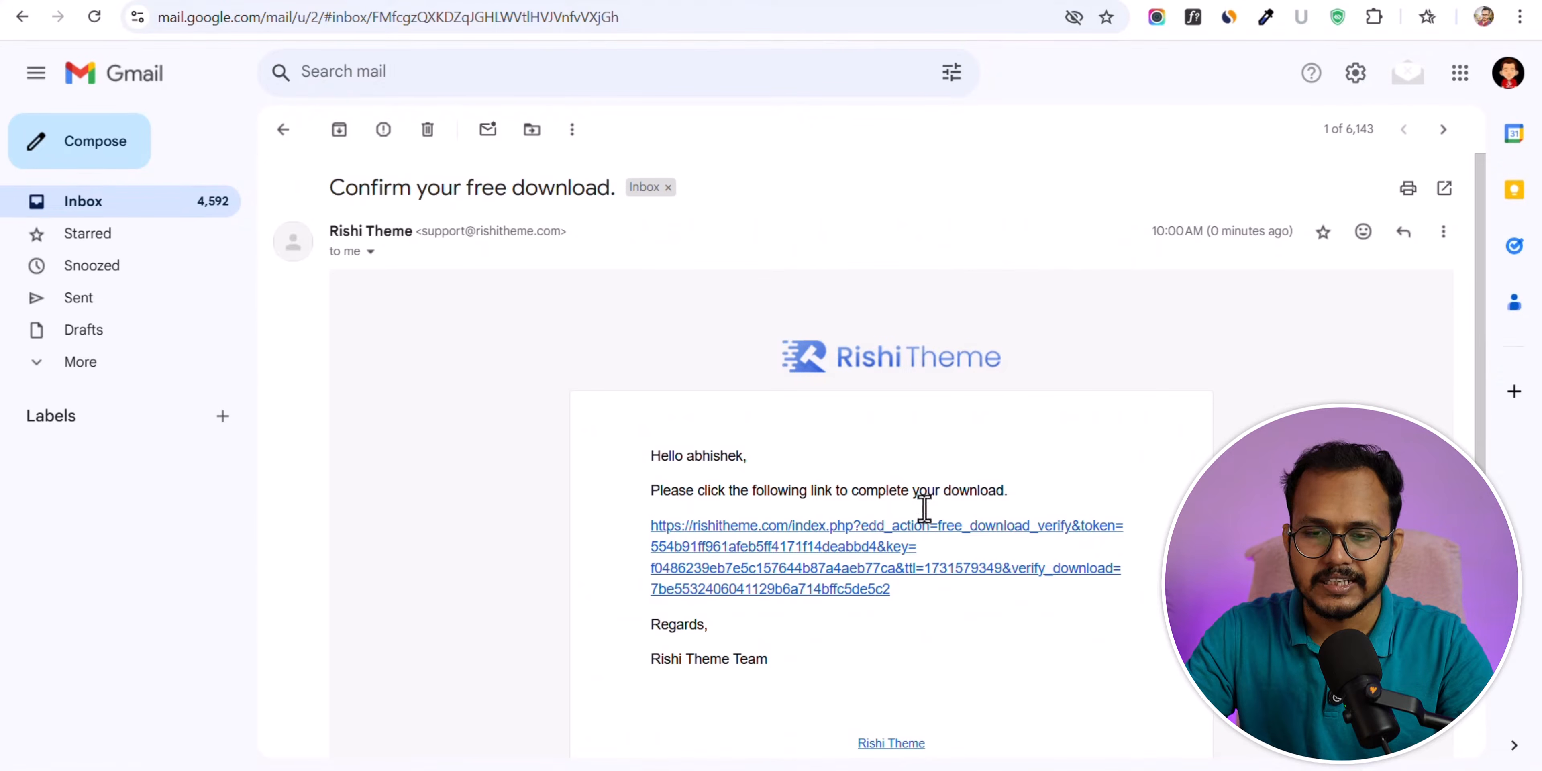
- Confirm the free download through the link in the Rishi Theme email in Gmail and download the rishi_2.0.9 package
click(837, 547)
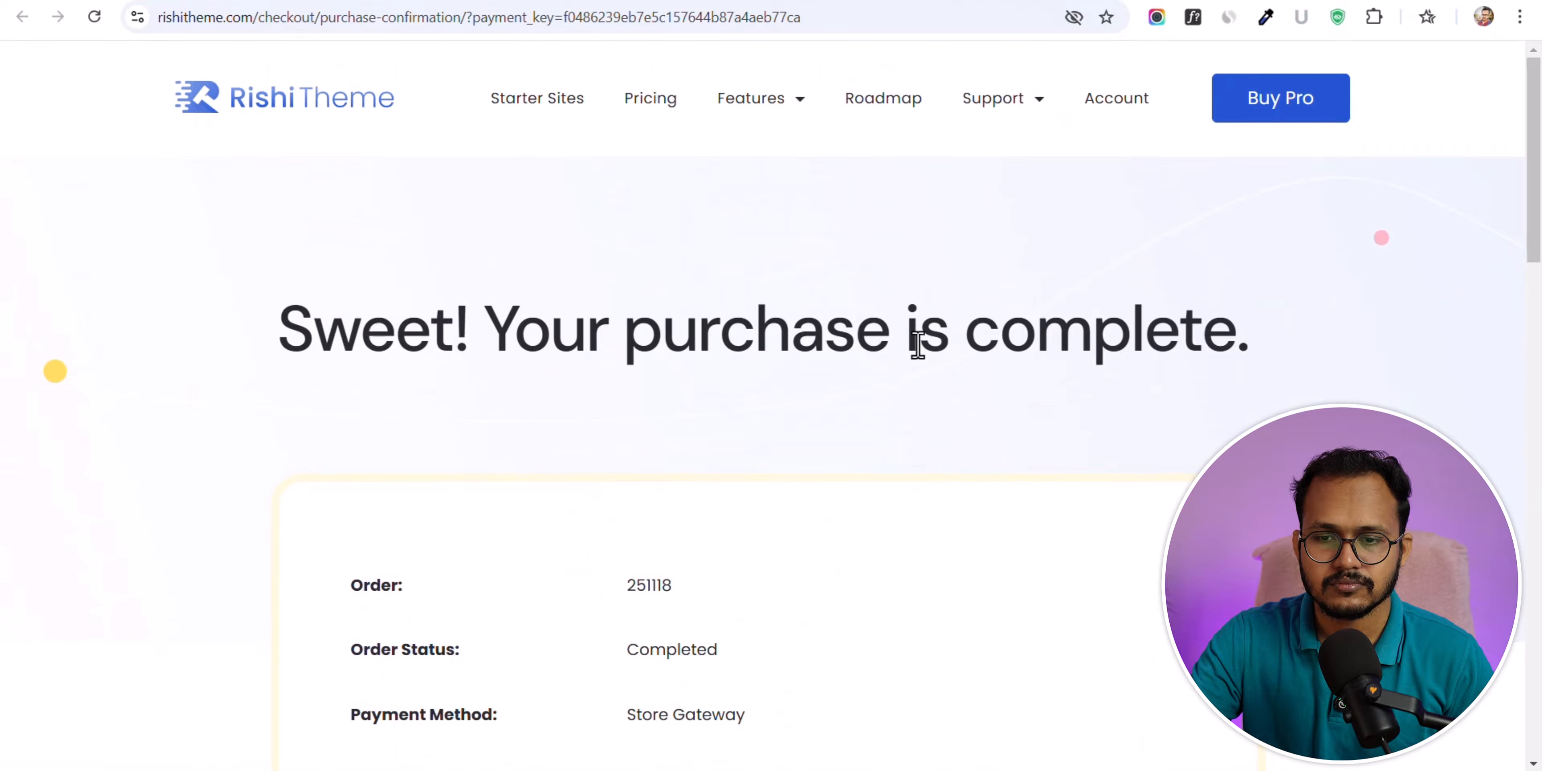
scroll(917, 344, down, 12)
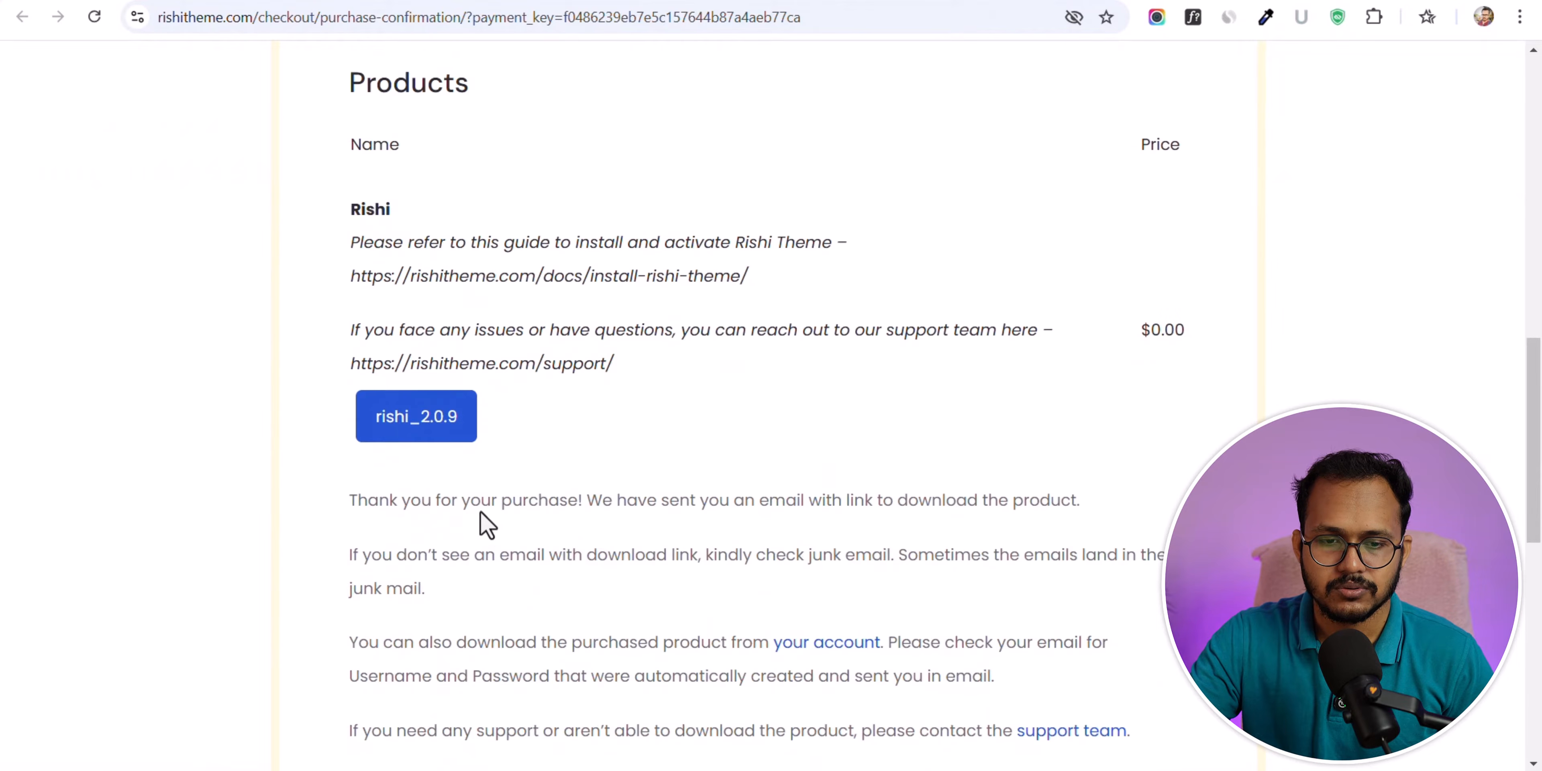
click(430, 420)
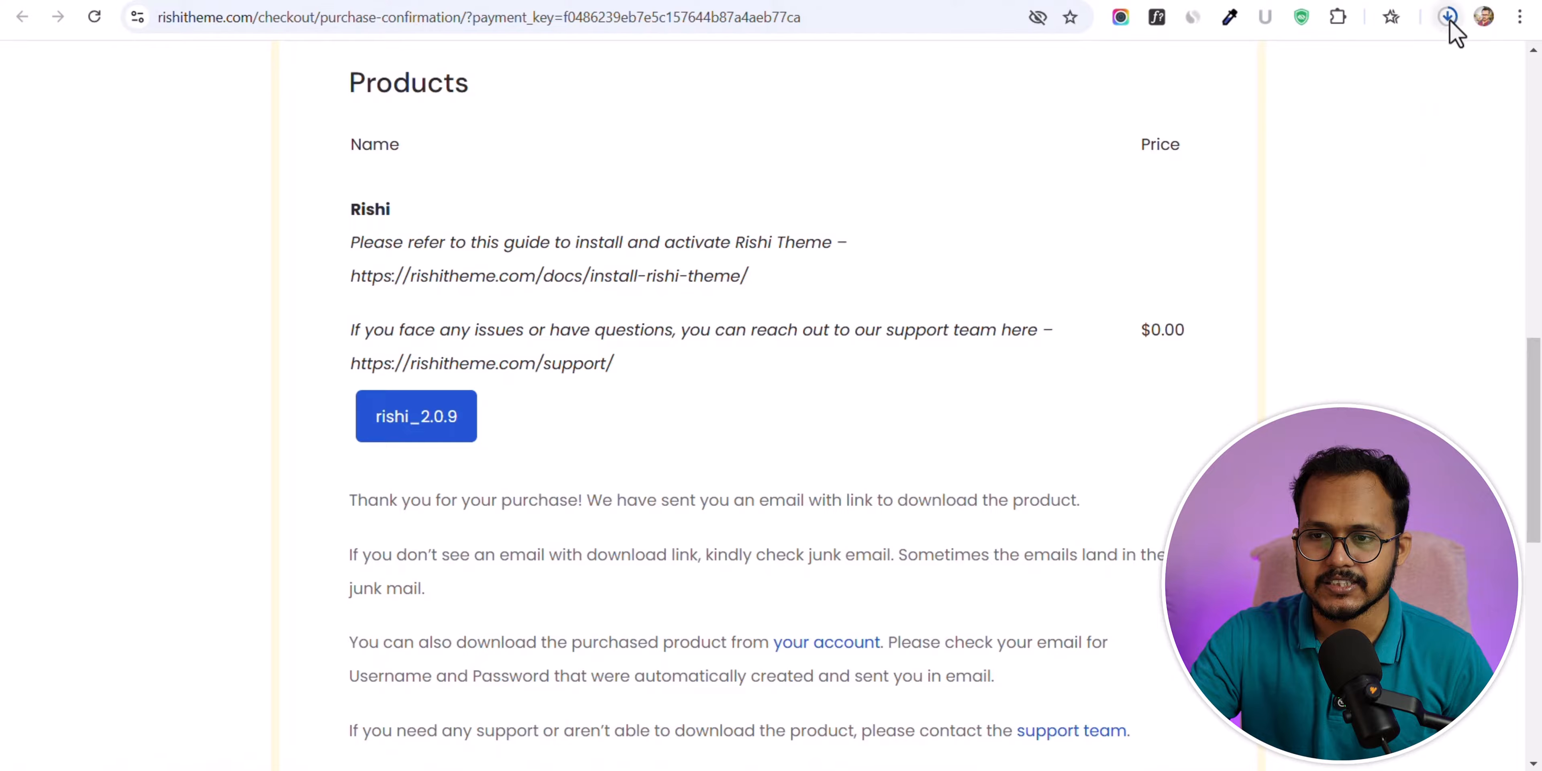
click(1449, 17)
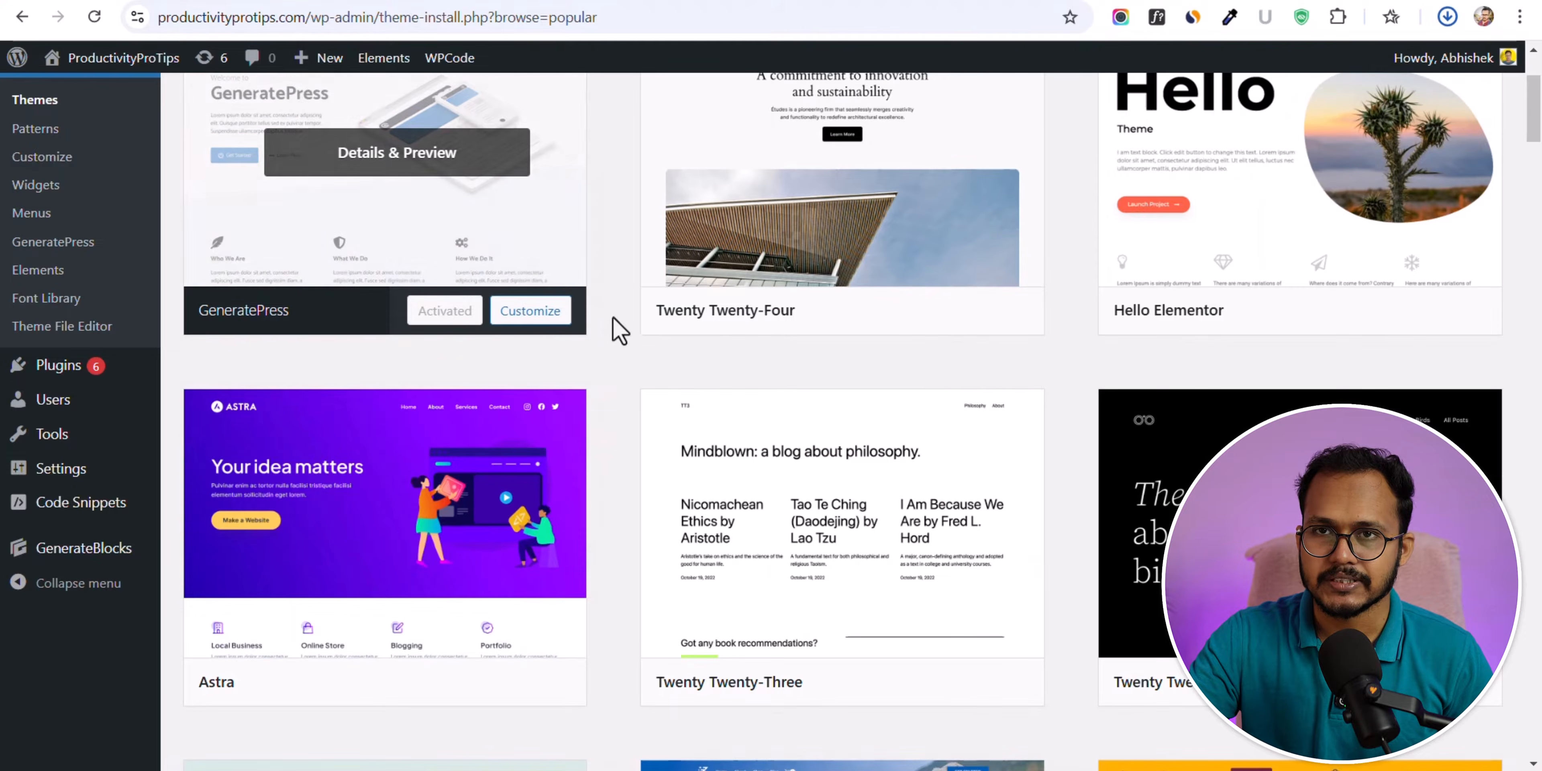
- Switch to the WordPress dashboard's Add Themes page, upload rishi_2.0.9.zip and install it
scroll(634, 342, up, 2)
mouse_move(419, 385)
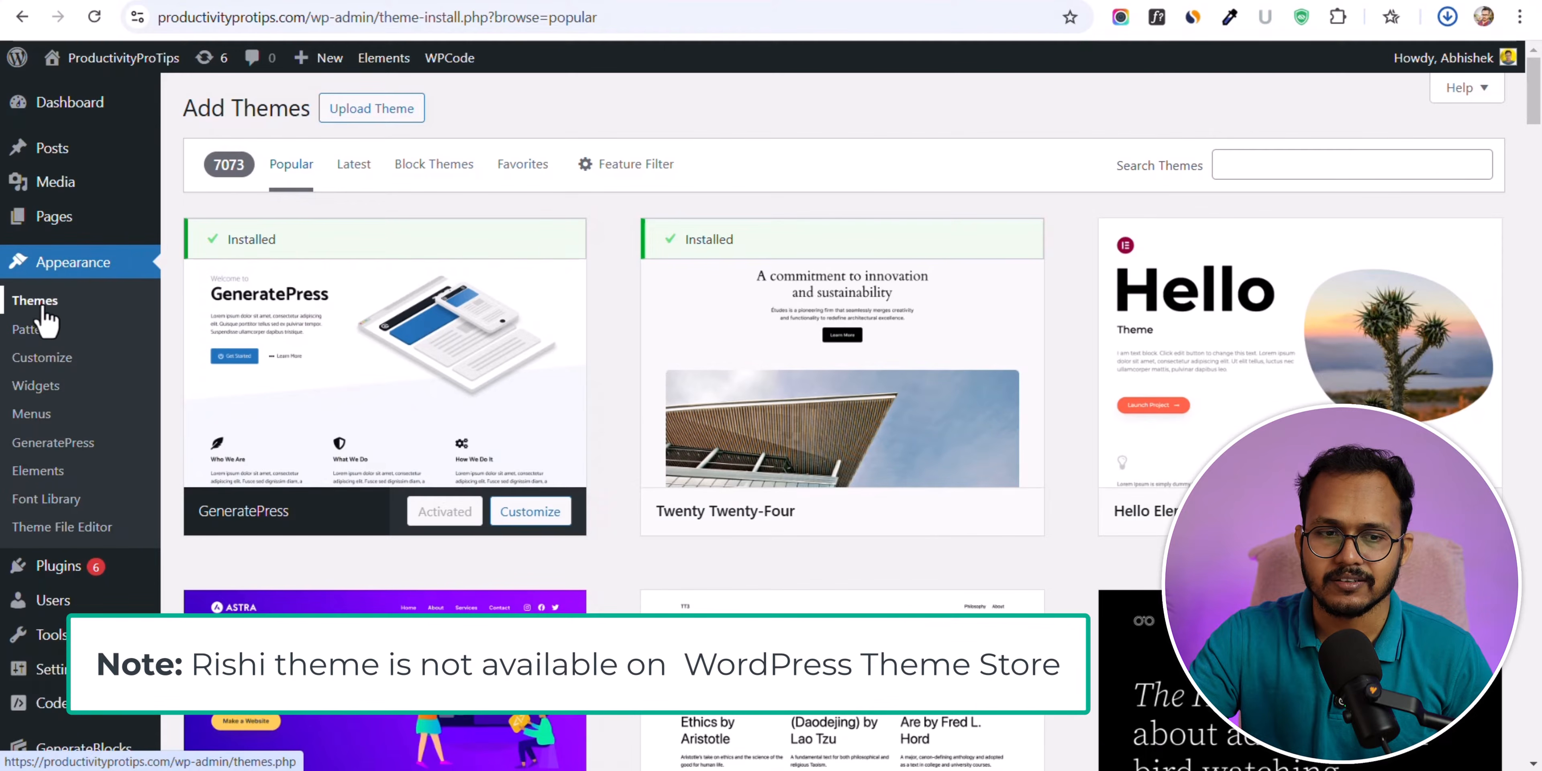
click(366, 113)
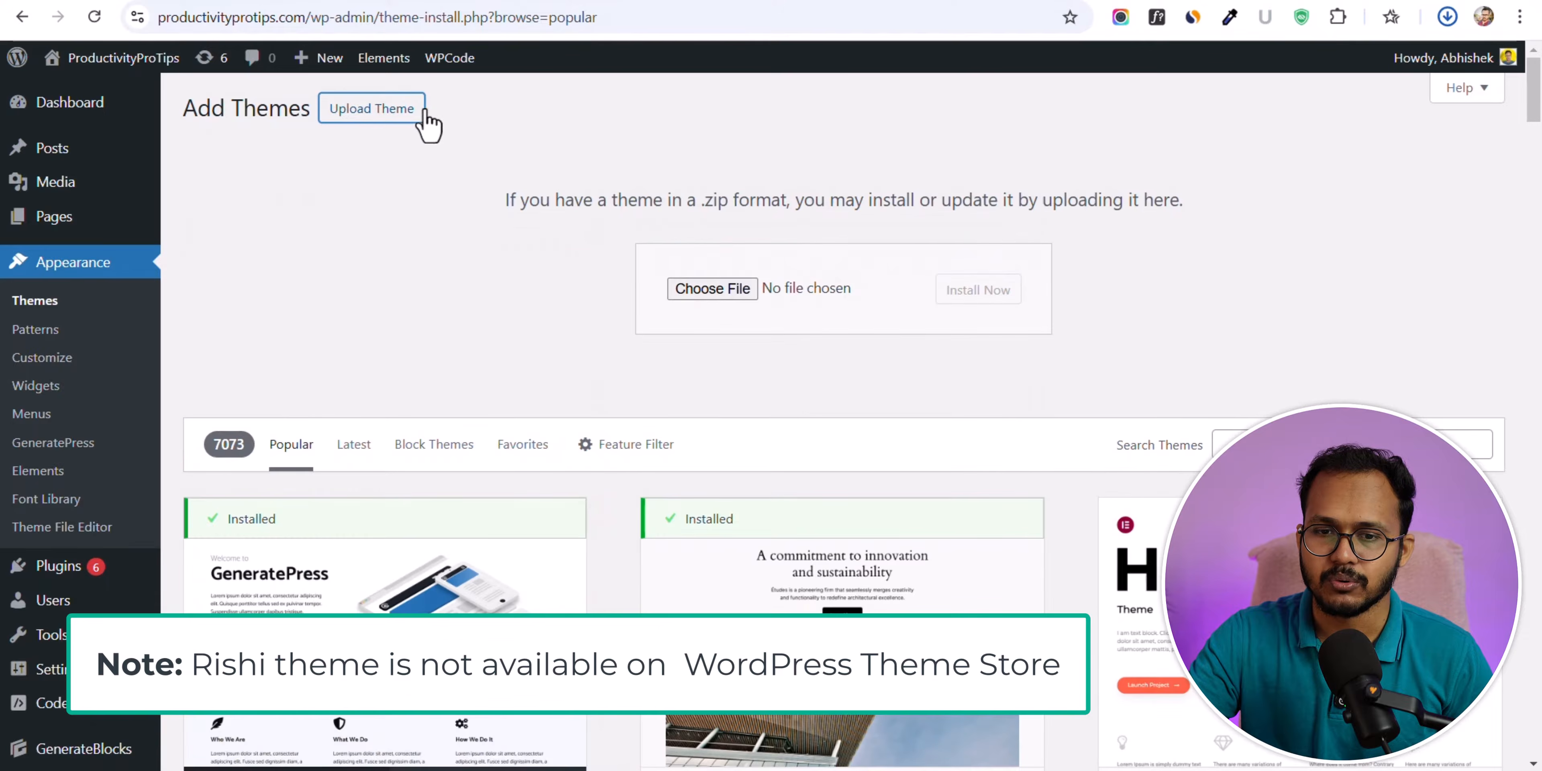
click(722, 295)
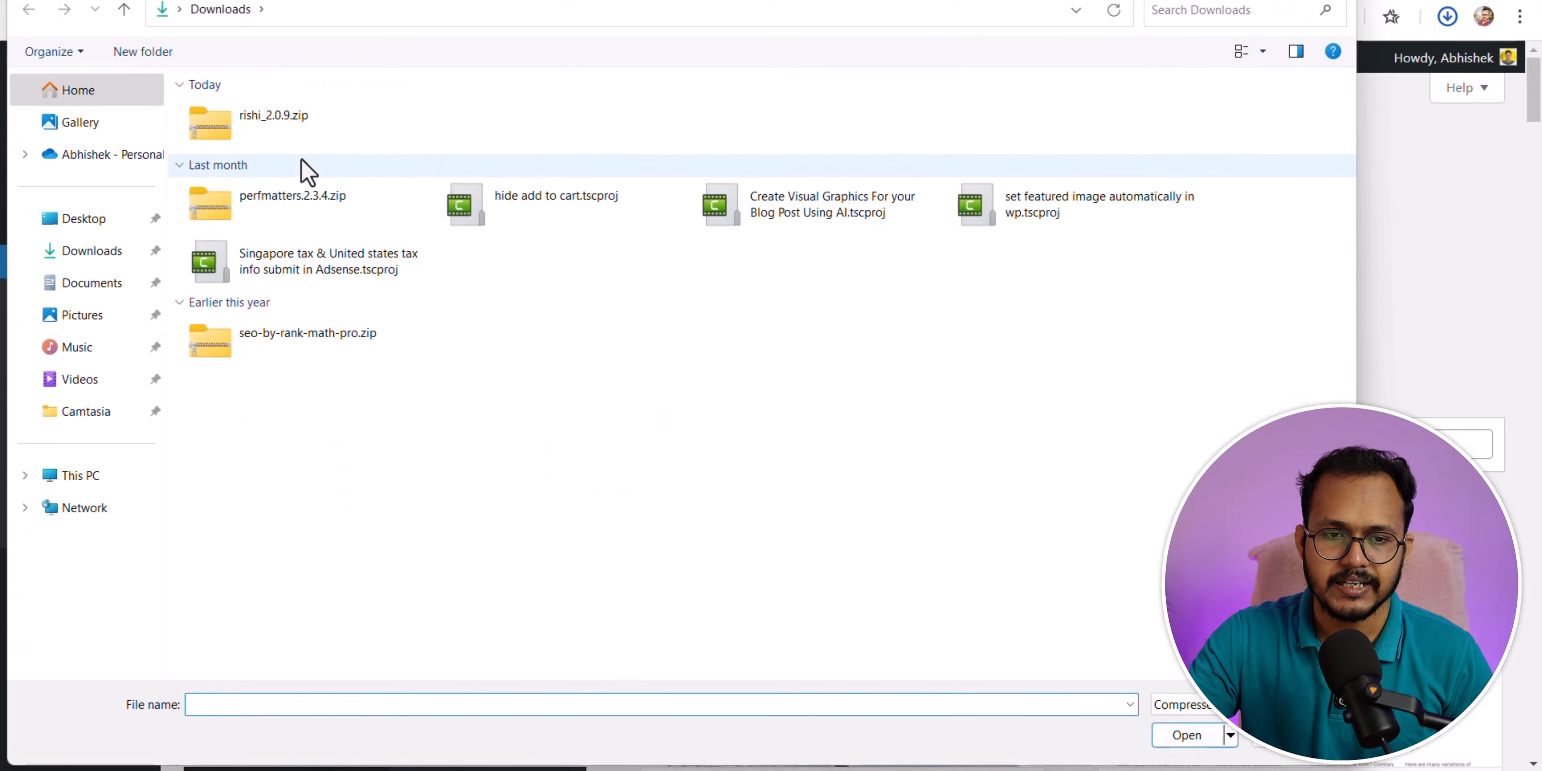
double_click(303, 141)
click(992, 303)
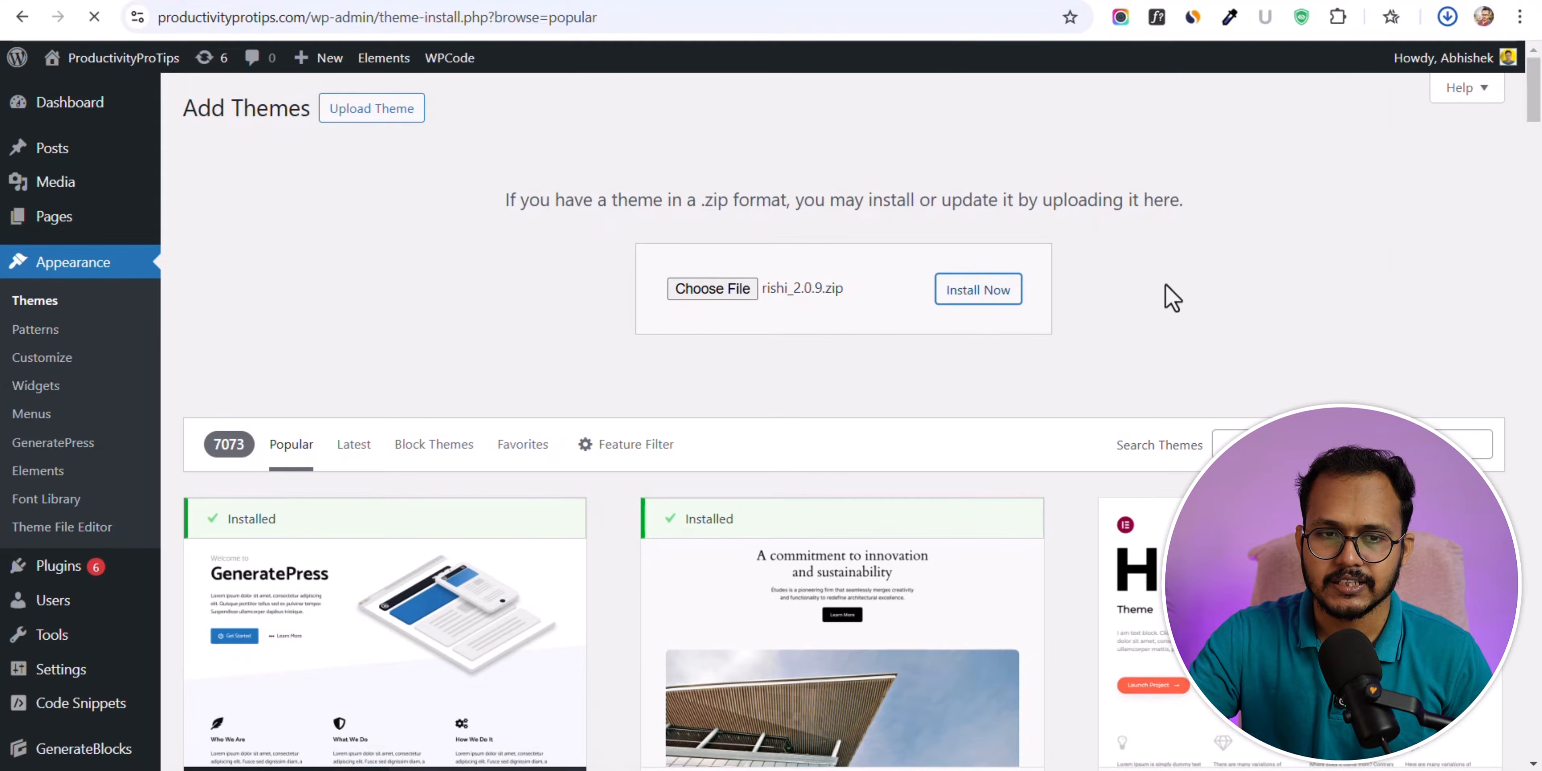
- Open the ProductivityProTips site in a new tab and review the home page's current layout
mouse_move(108, 63)
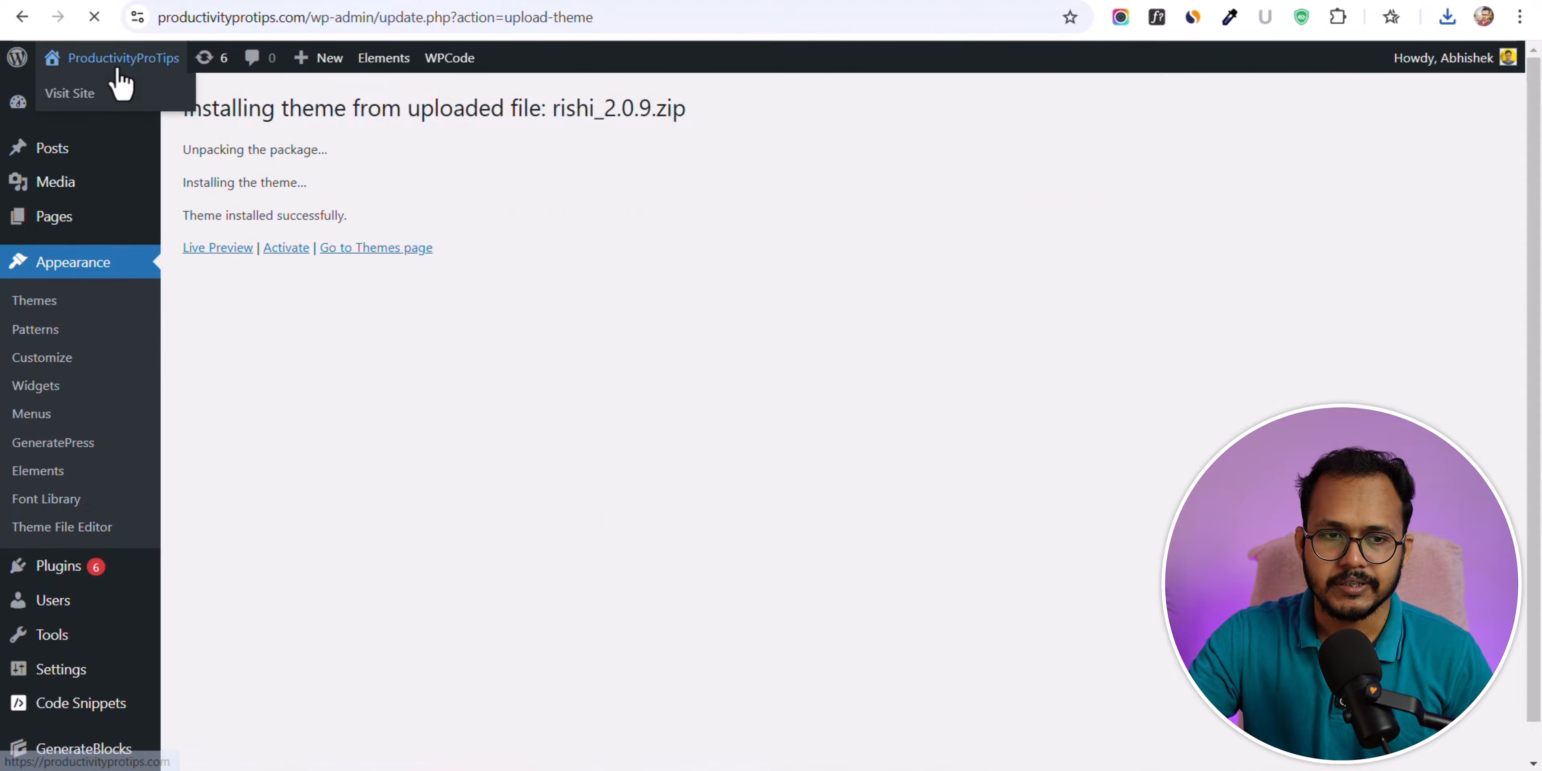
right_click(89, 94)
click(149, 115)
click(443, 1)
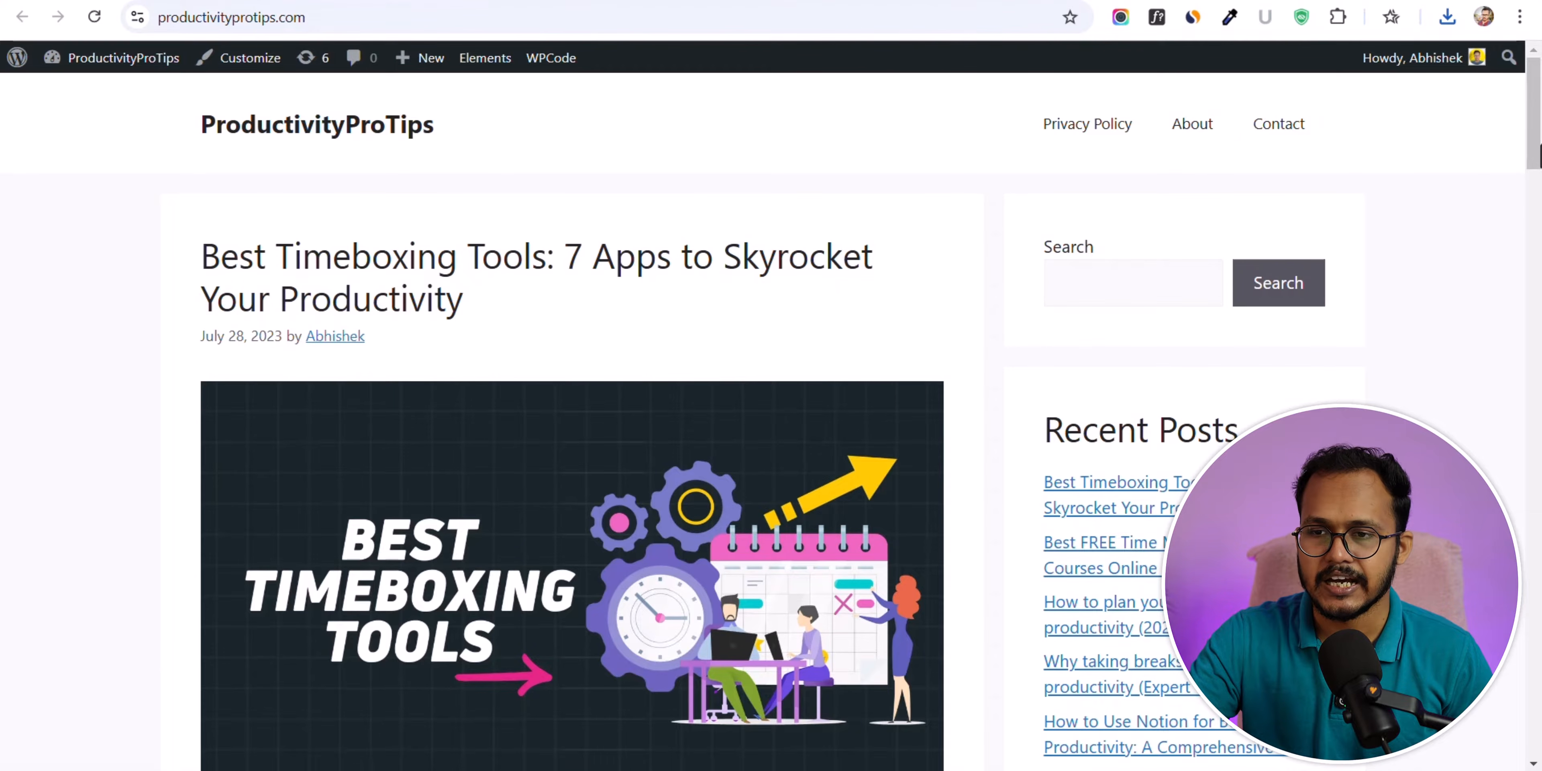
scroll(573, 419, down, 20)
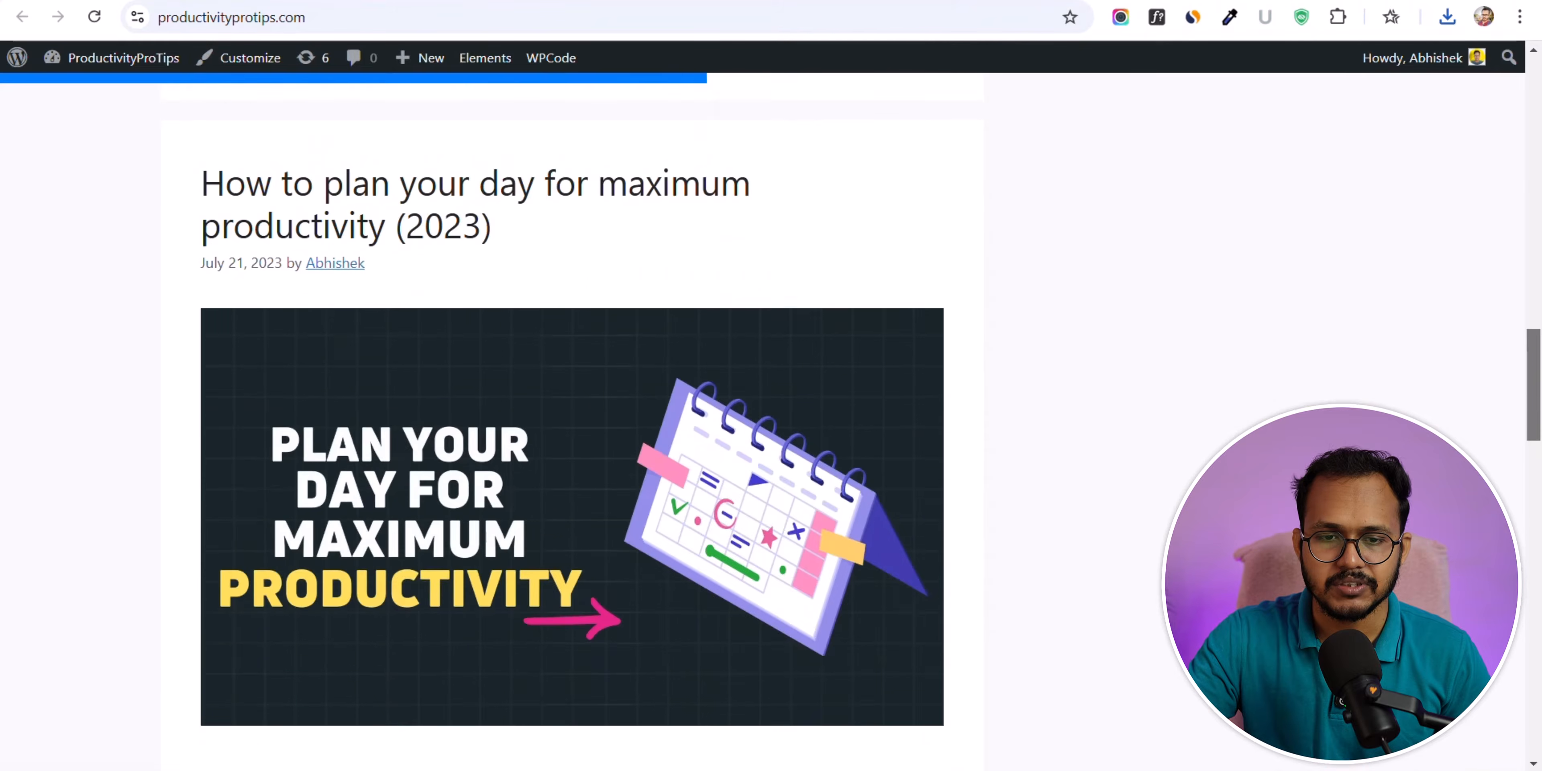
scroll(833, 190, up, 20)
- Open the Best Timeboxing Tools post and review its single post layout
click(556, 272)
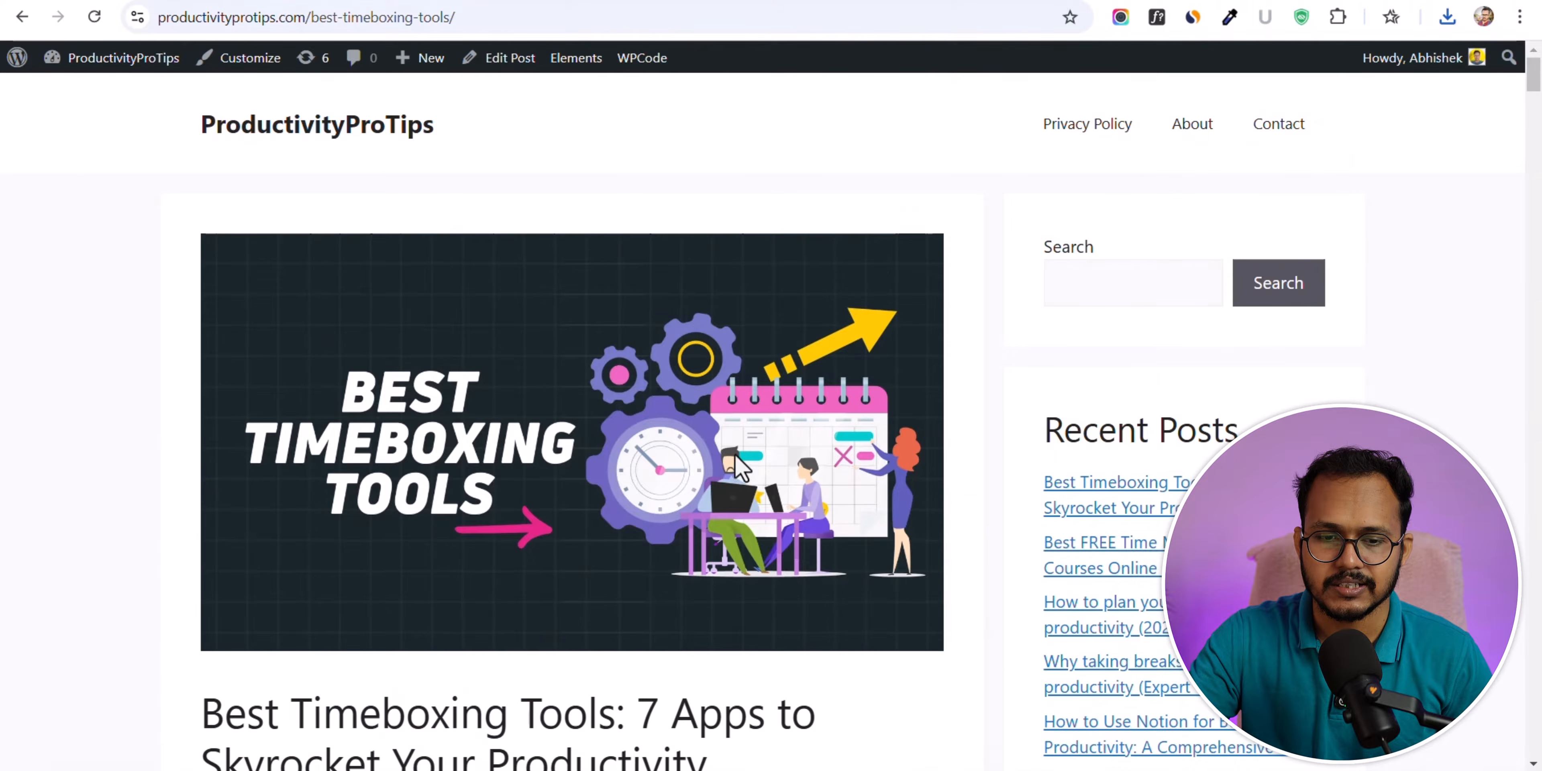
scroll(738, 464, down, 20)
scroll(571, 310, up, 20)
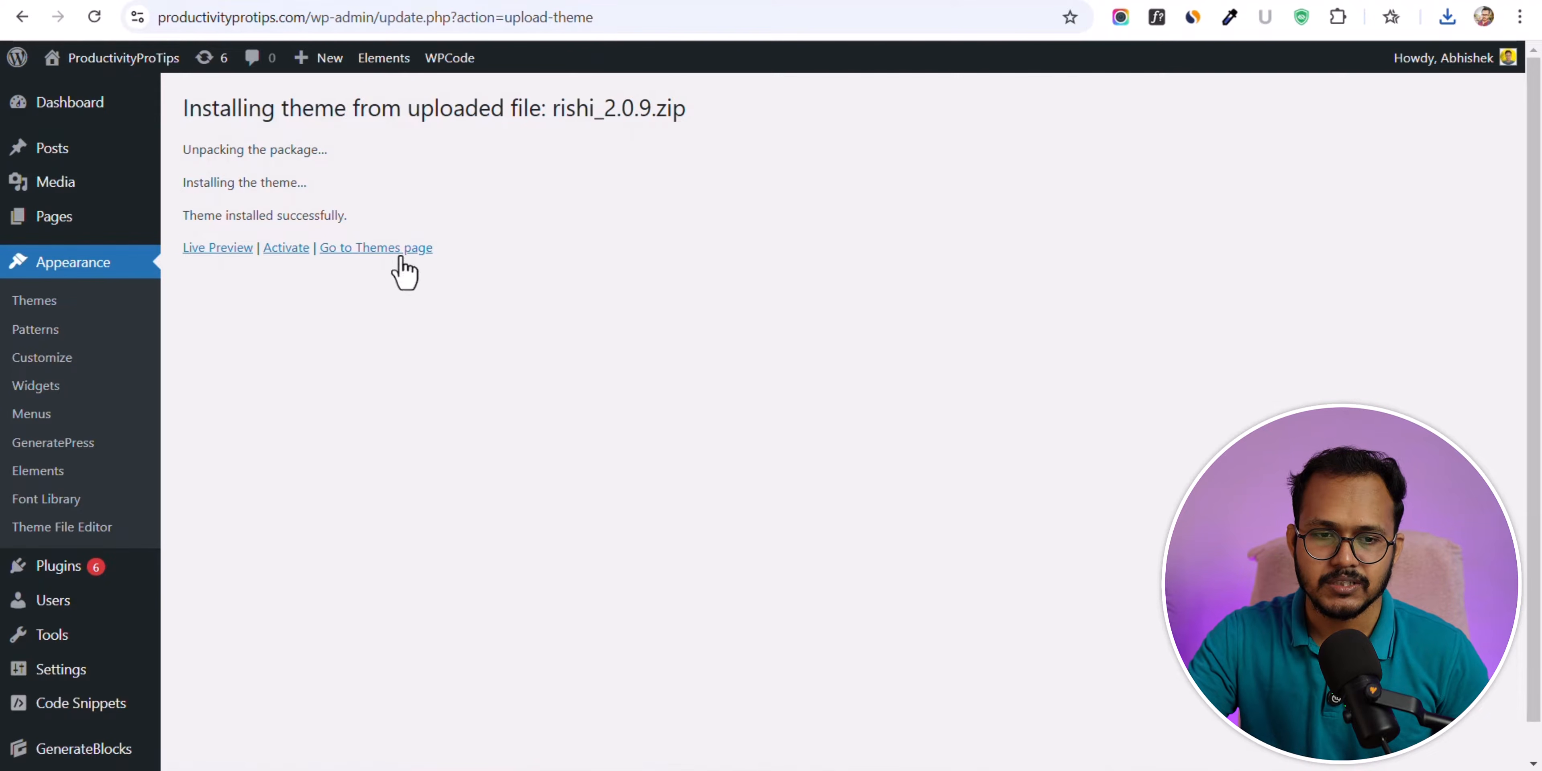
- Activate the uploaded Rishi theme and dismiss the Rishi Companion and GP Premium notices
click(274, 250)
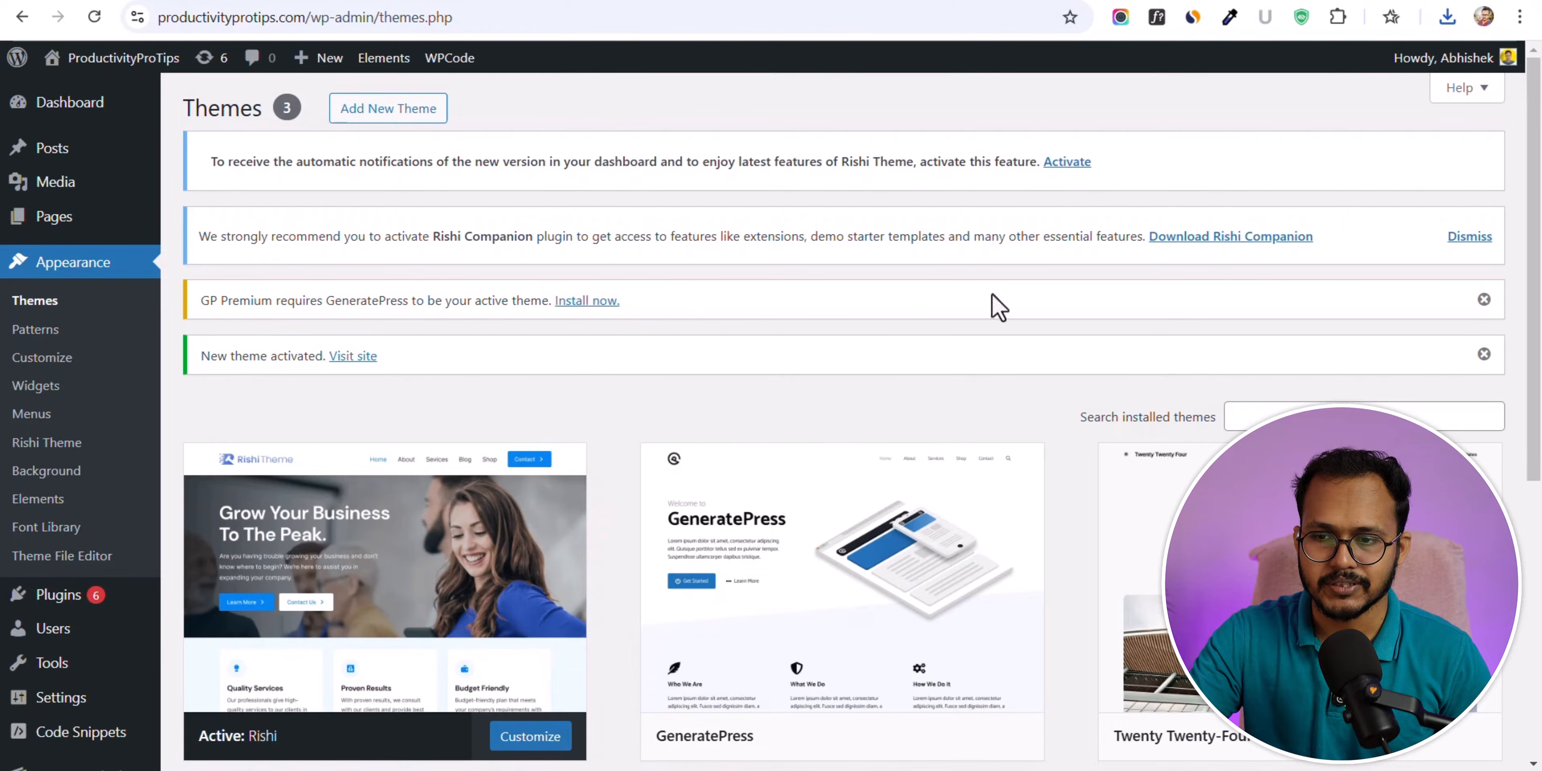
click(1484, 300)
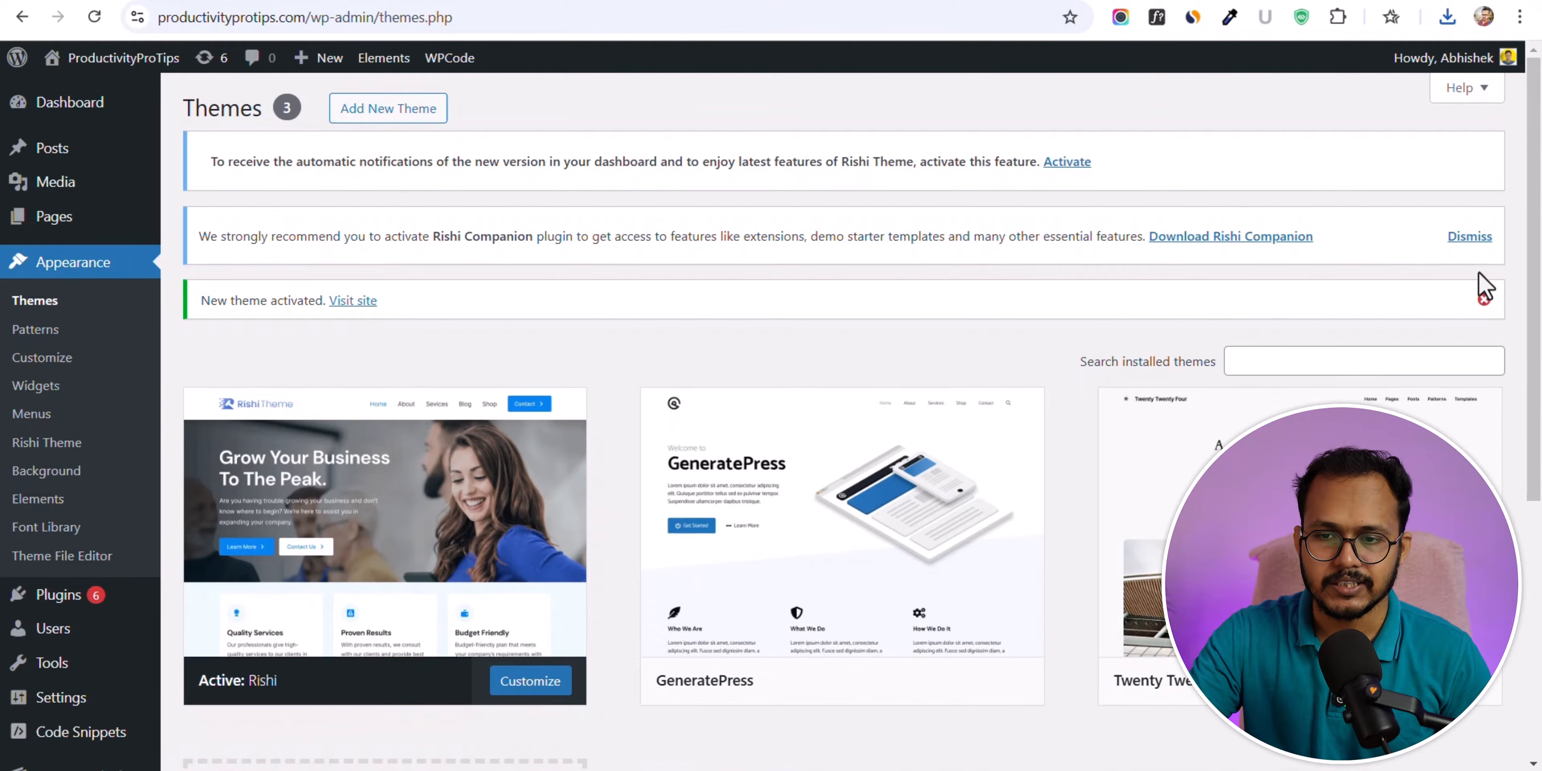
click(1481, 240)
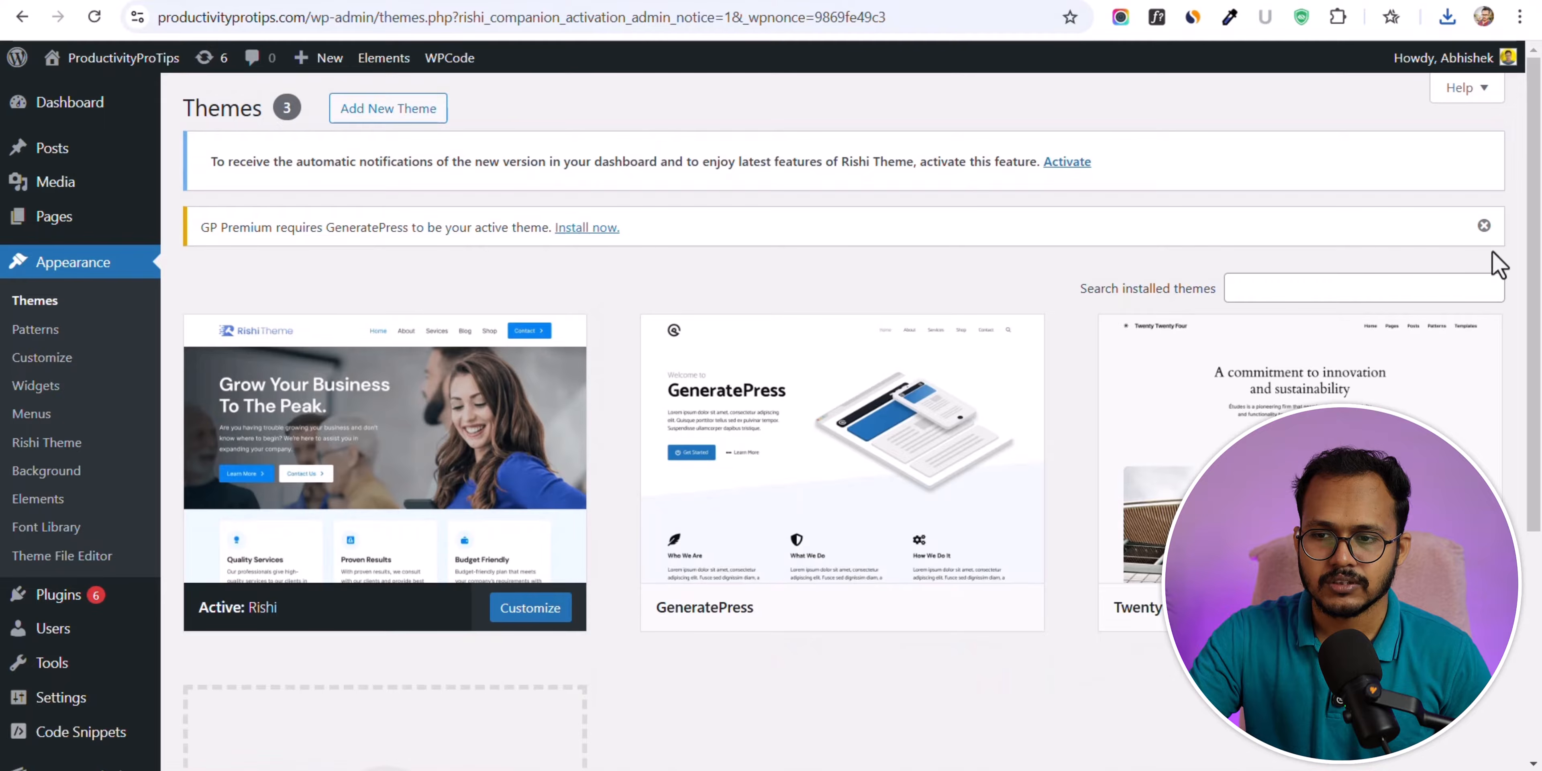
click(1484, 225)
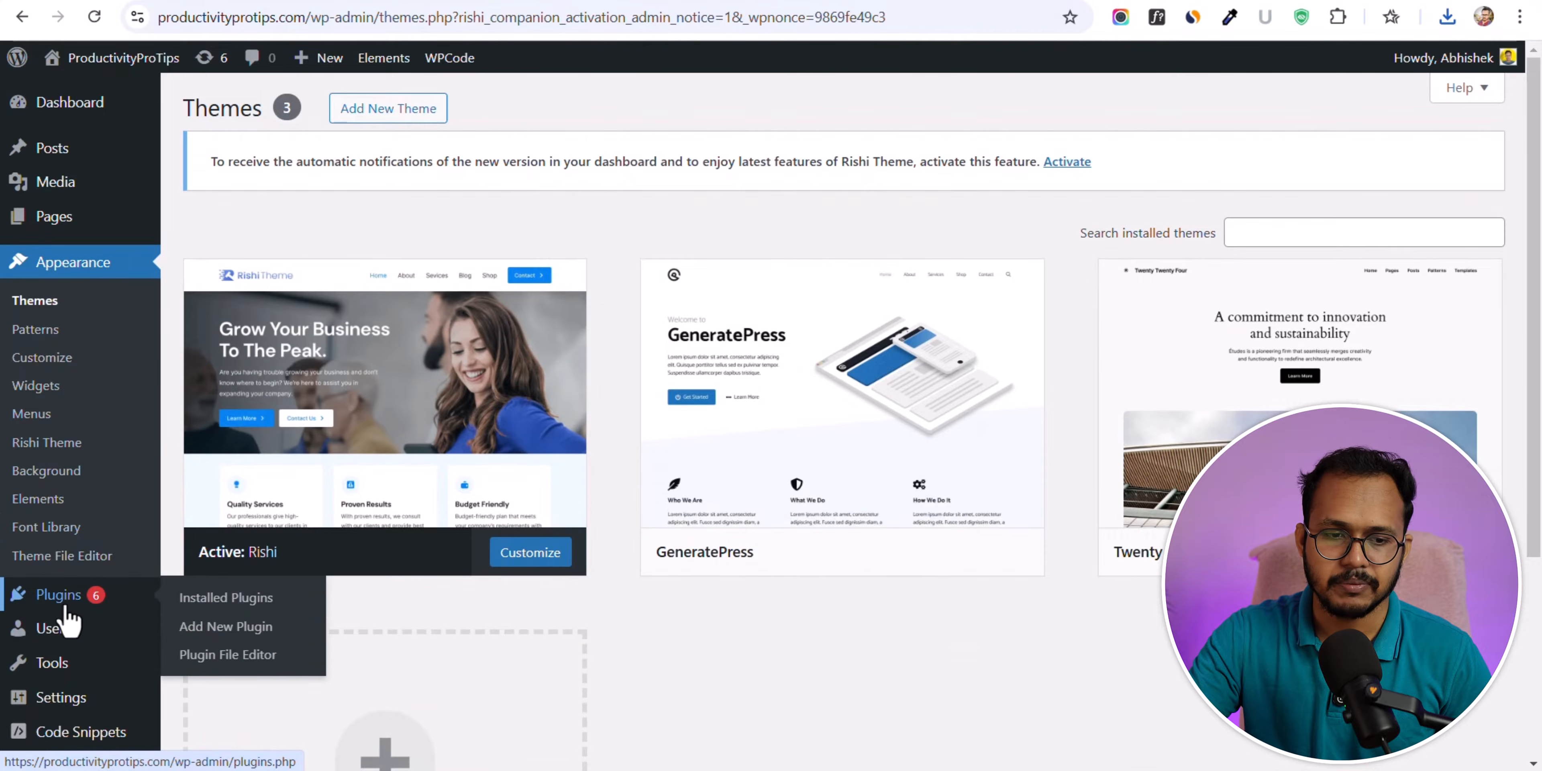
- Bulk-deactivate the GenerateBlocks and GP Premium plugins in the installed plugins list
click(68, 616)
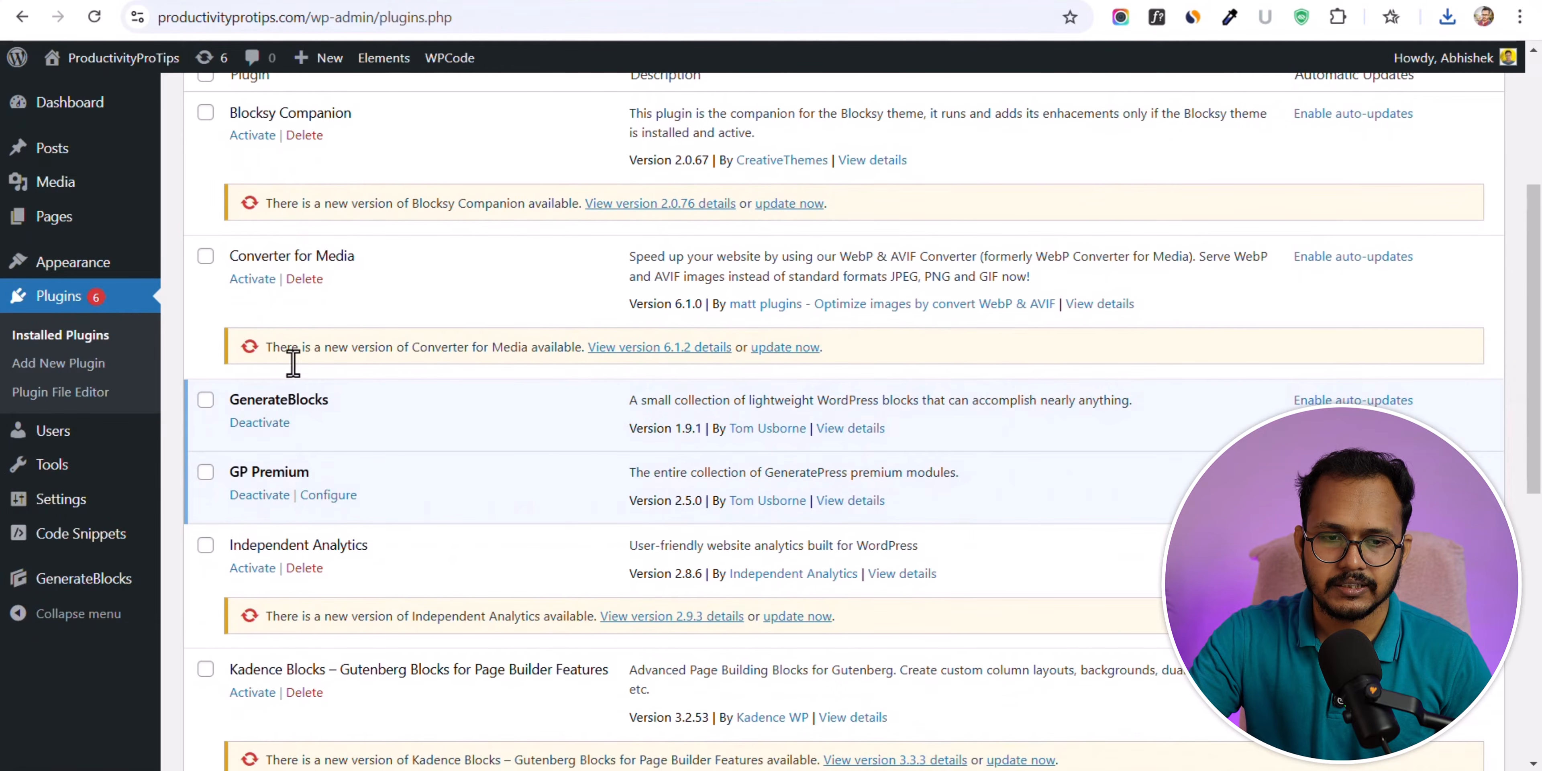
click(205, 402)
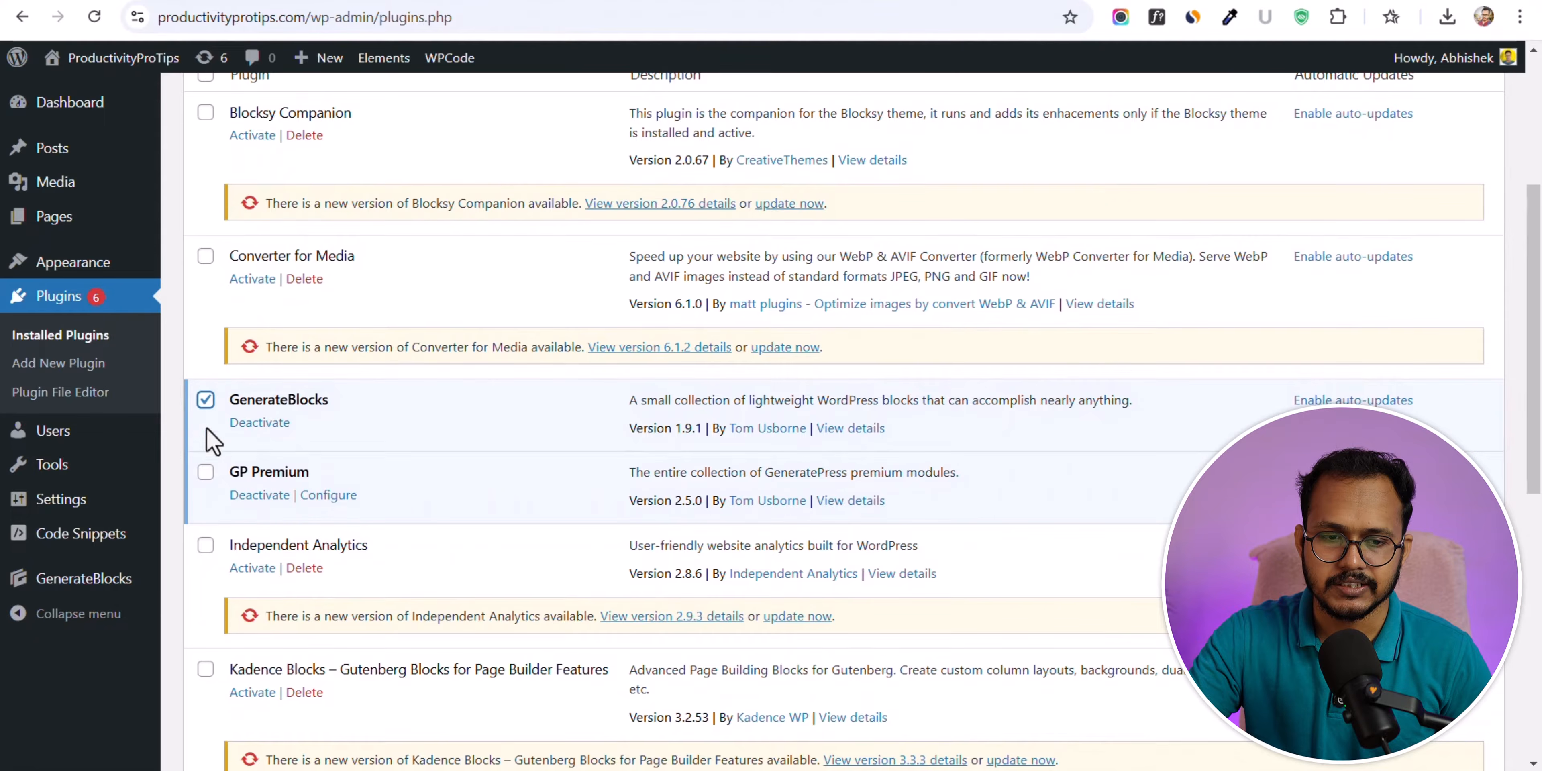
click(206, 473)
scroll(344, 561, down, 10)
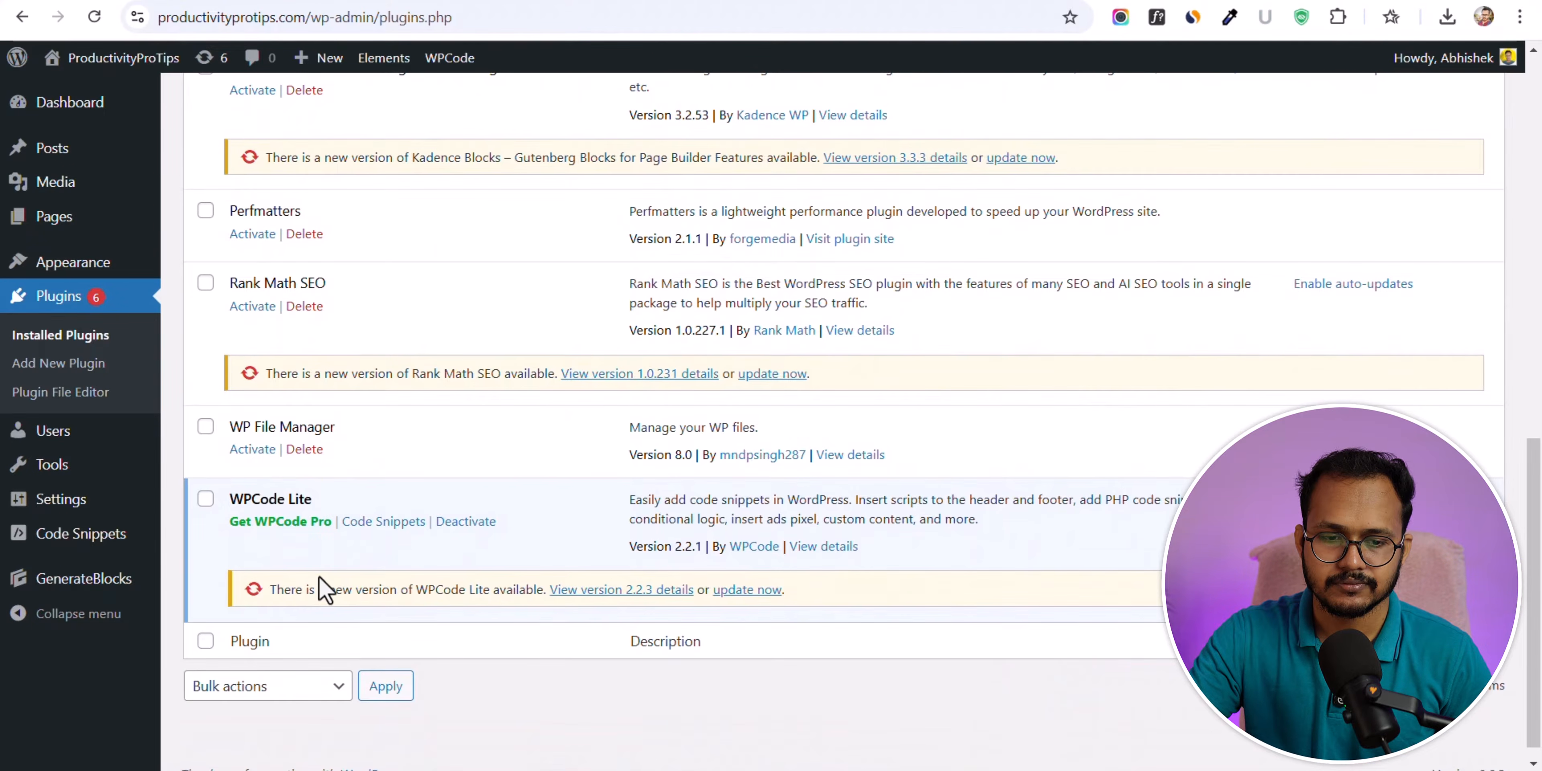
scroll(327, 585, up, 15)
click(248, 335)
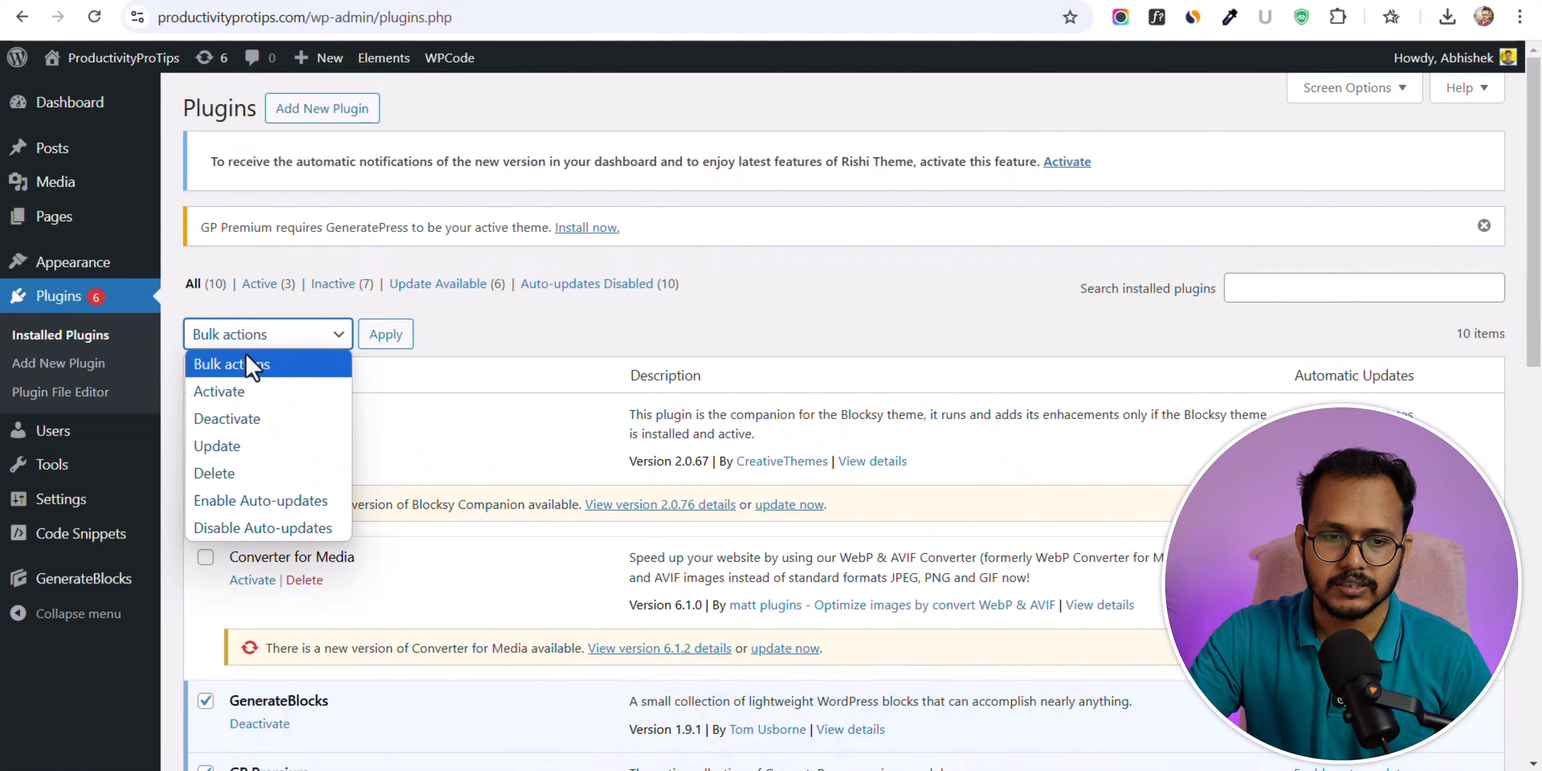
click(235, 417)
click(387, 335)
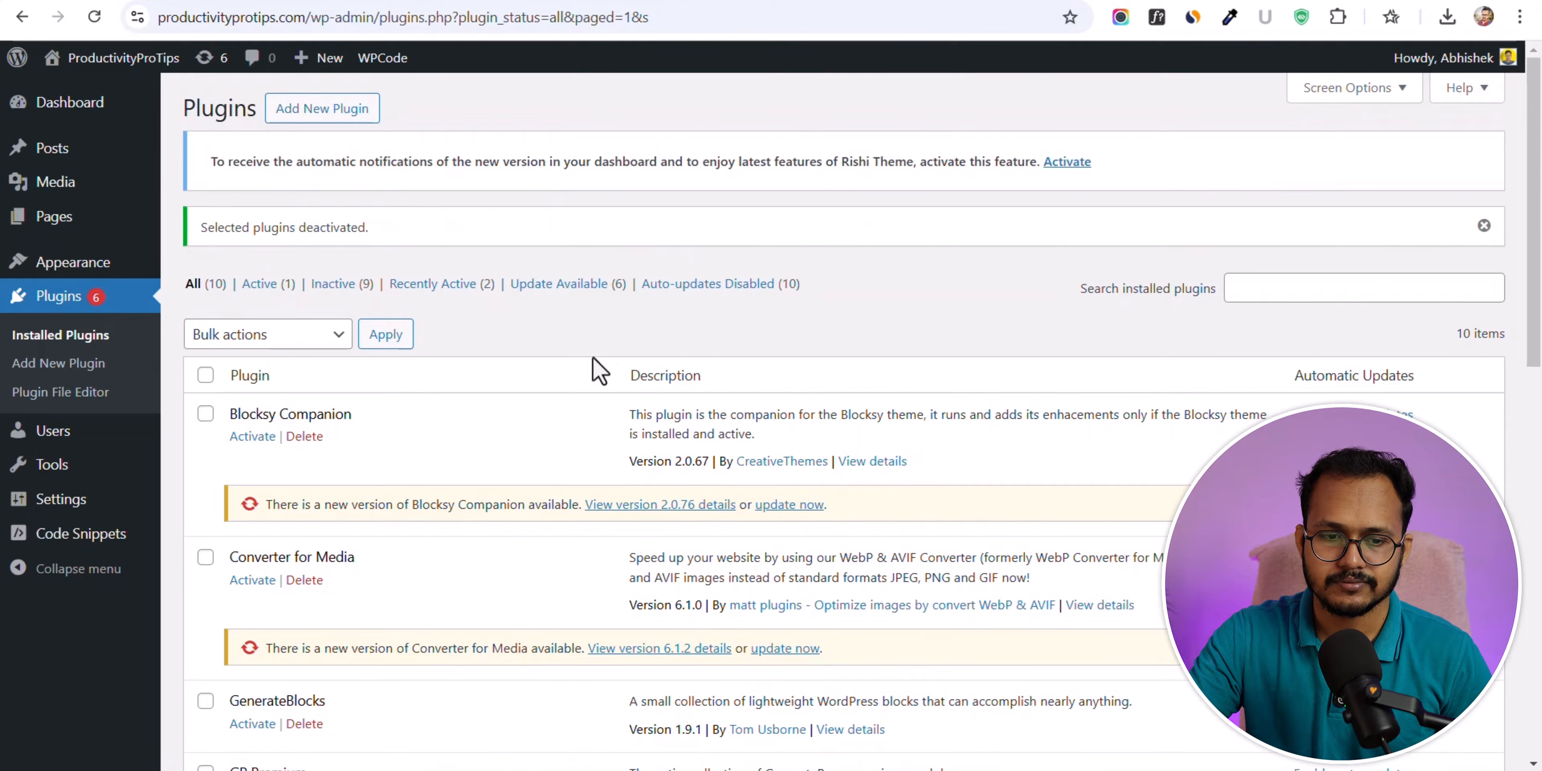
scroll(524, 447, down, 10)
scroll(524, 458, up, 10)
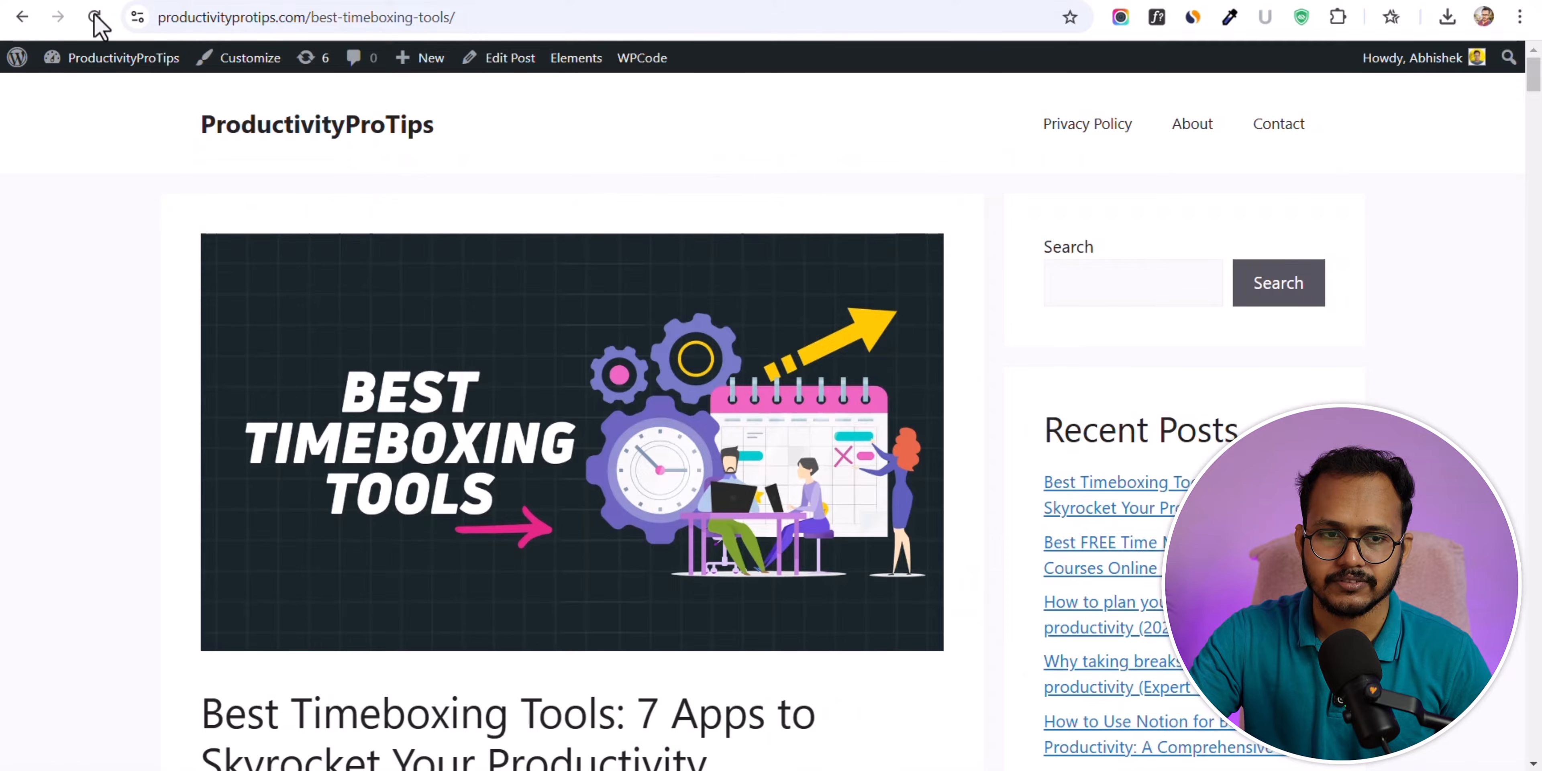
- Reload the Best Timeboxing Tools post to view it with the Rishi theme, and open the theme customizer from it
click(94, 16)
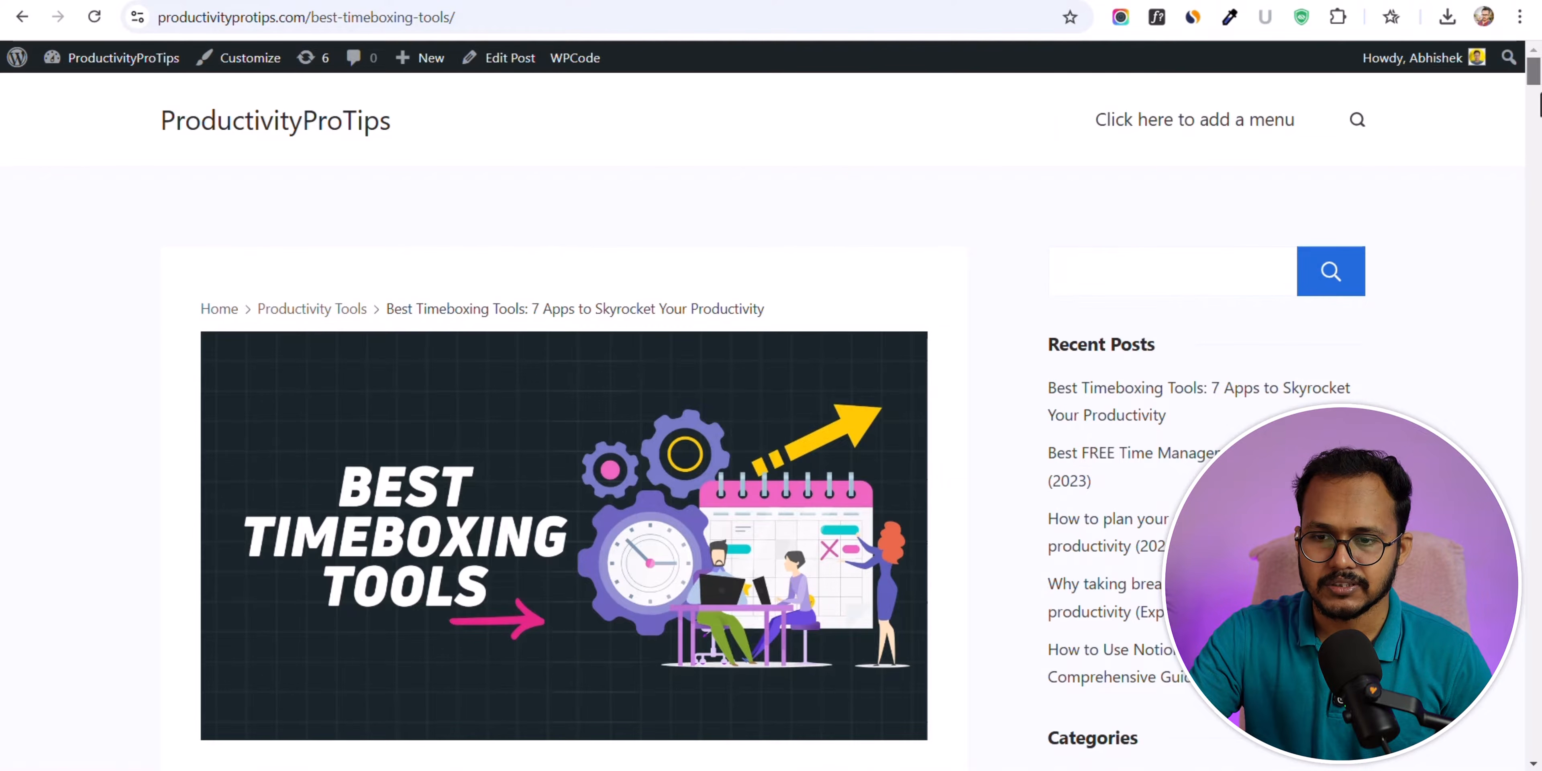
drag(1538, 102, 1501, 2)
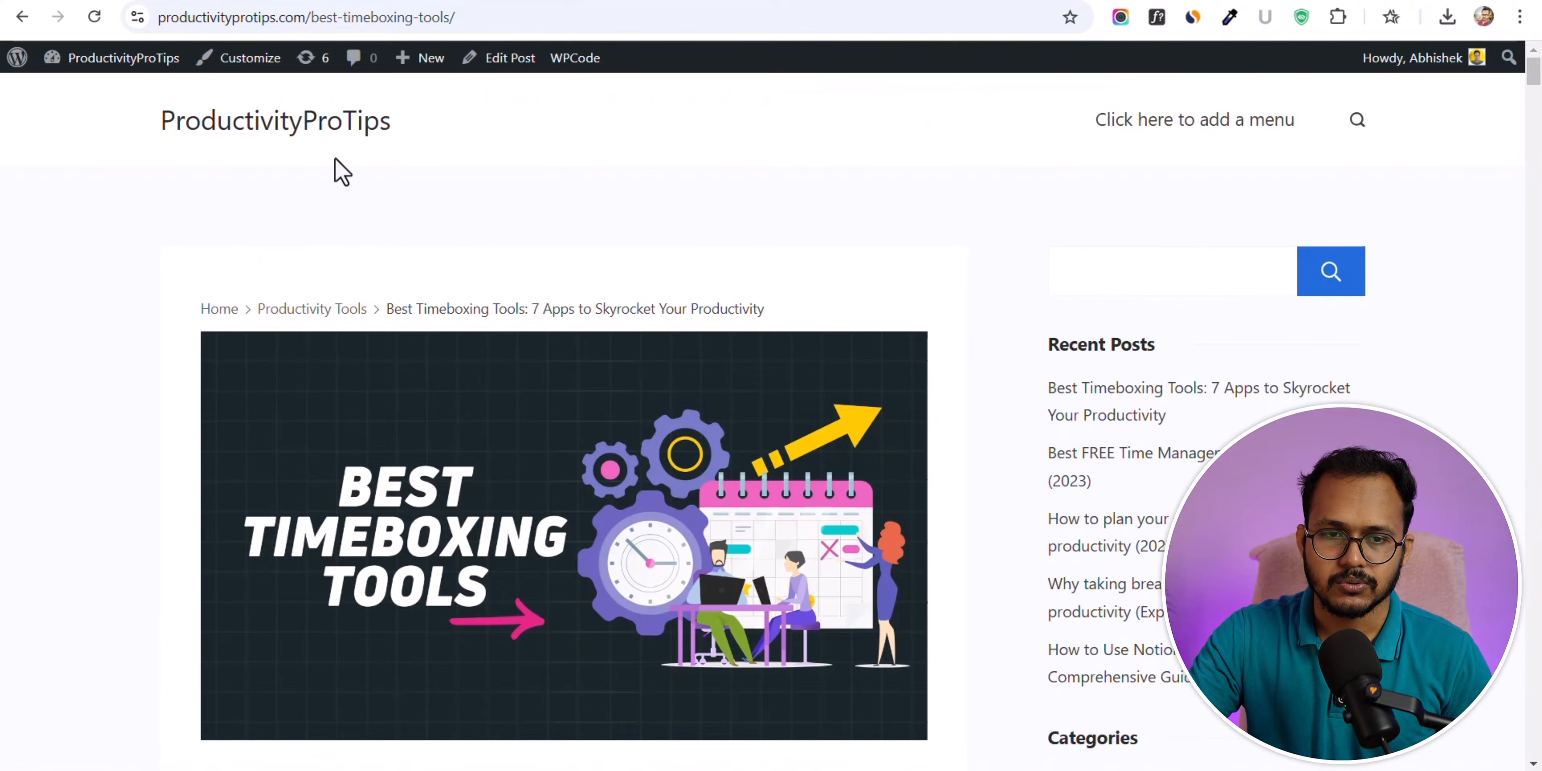
click(236, 57)
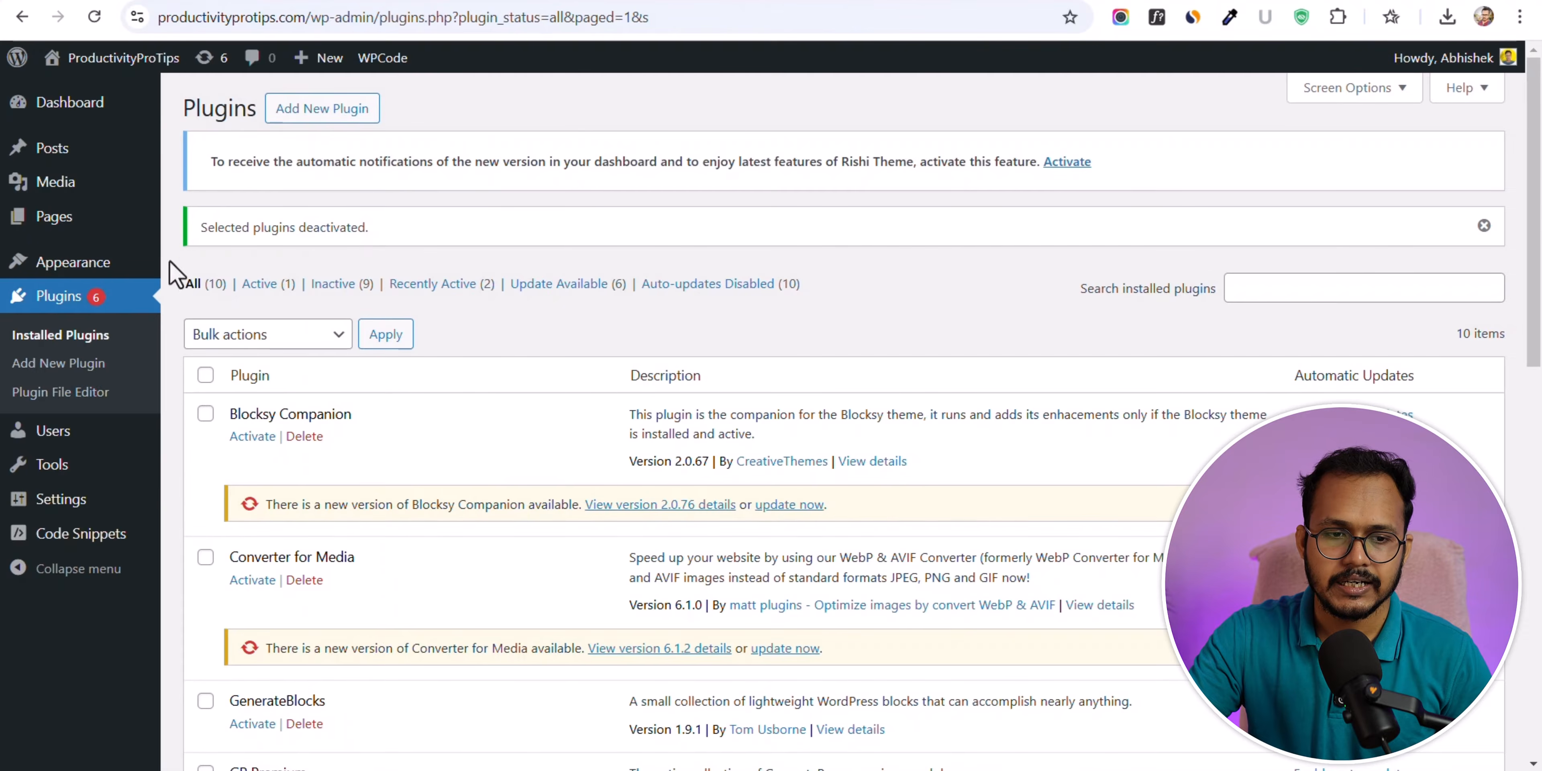
- Open the Rishi Theme dashboard under the site's appearance settings and review its customization sections
mouse_move(101, 264)
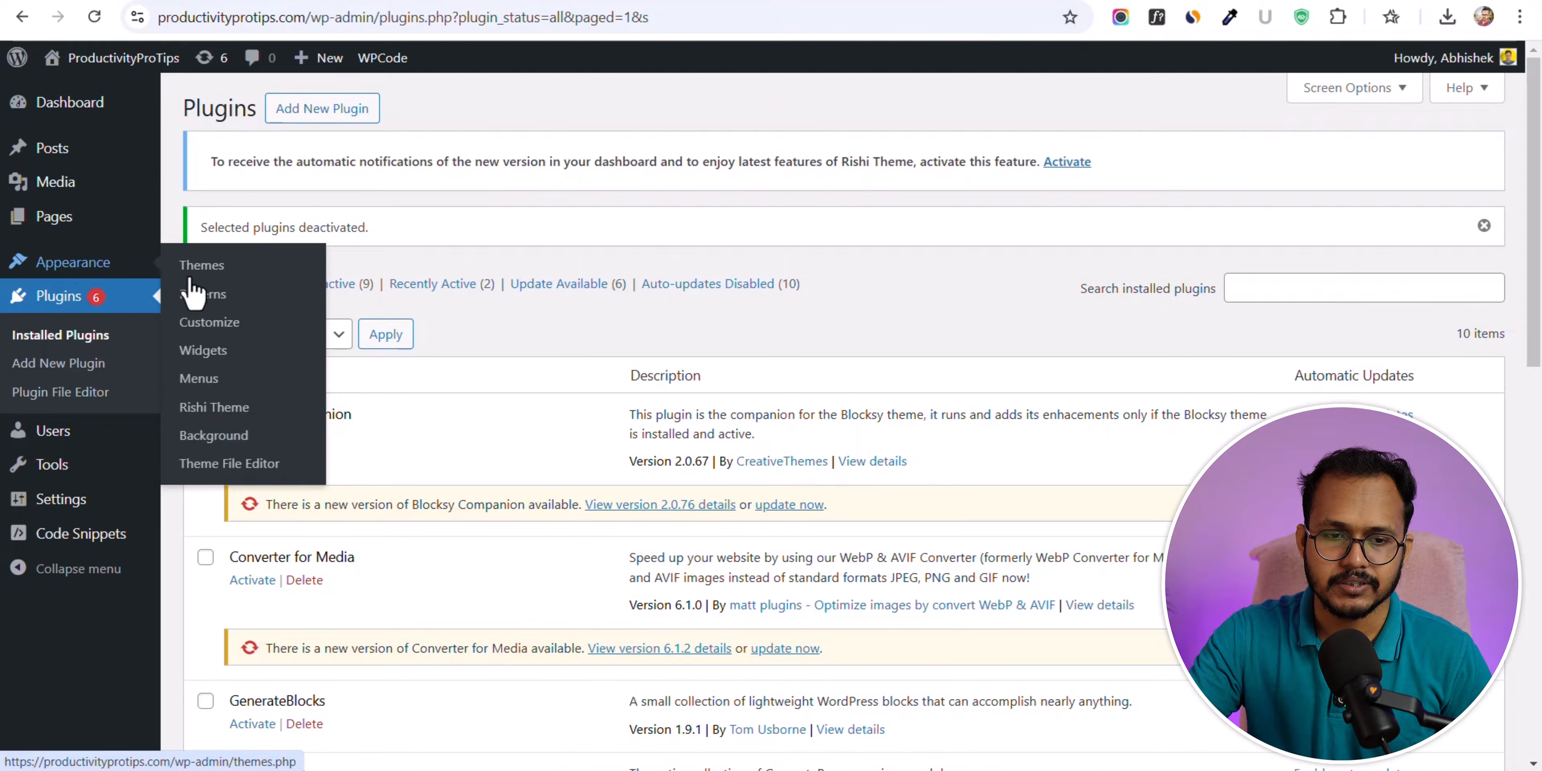
click(217, 410)
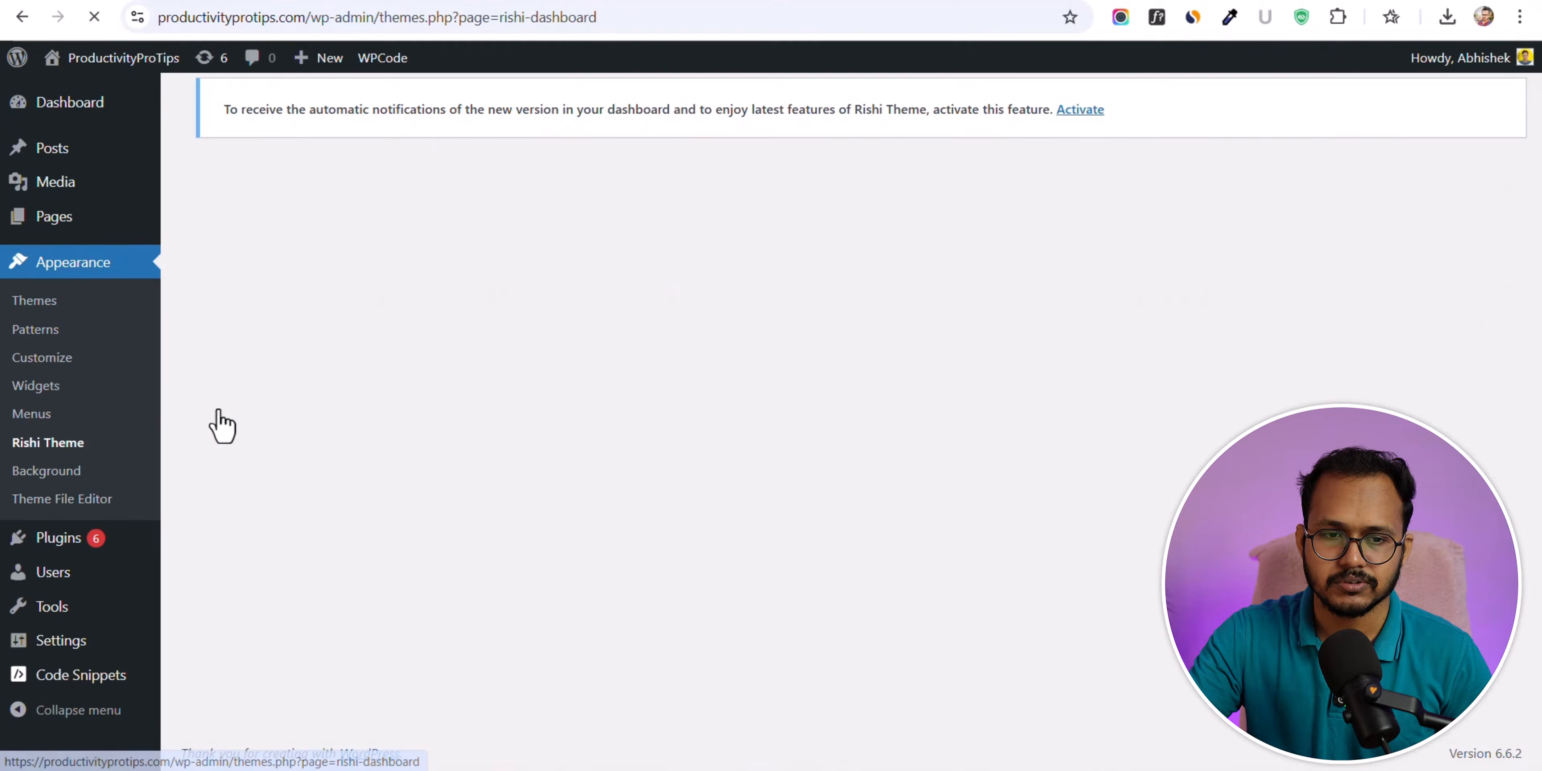
scroll(886, 389, down, 4)
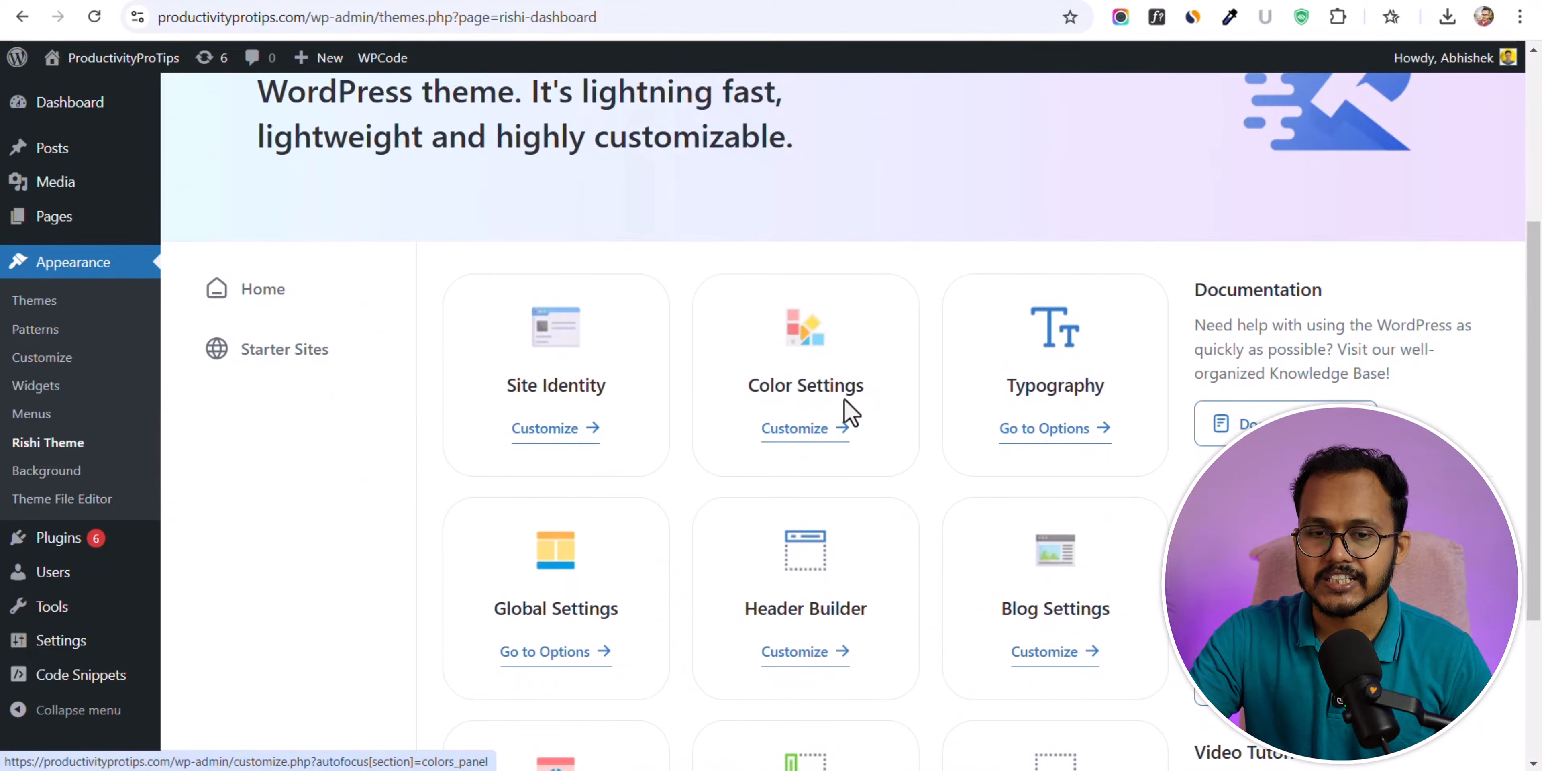
scroll(707, 398, down, 2)
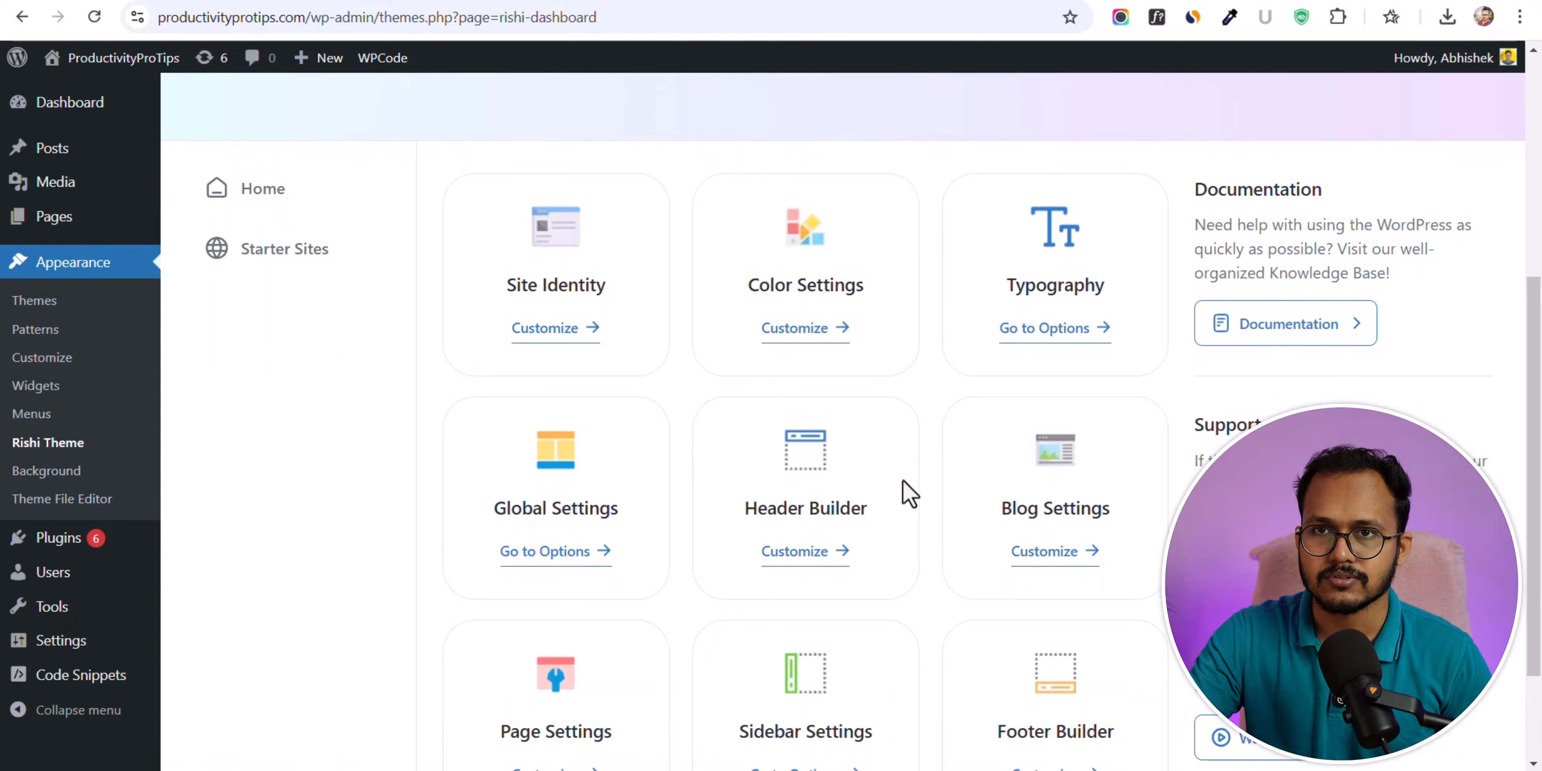
scroll(908, 492, down, 3)
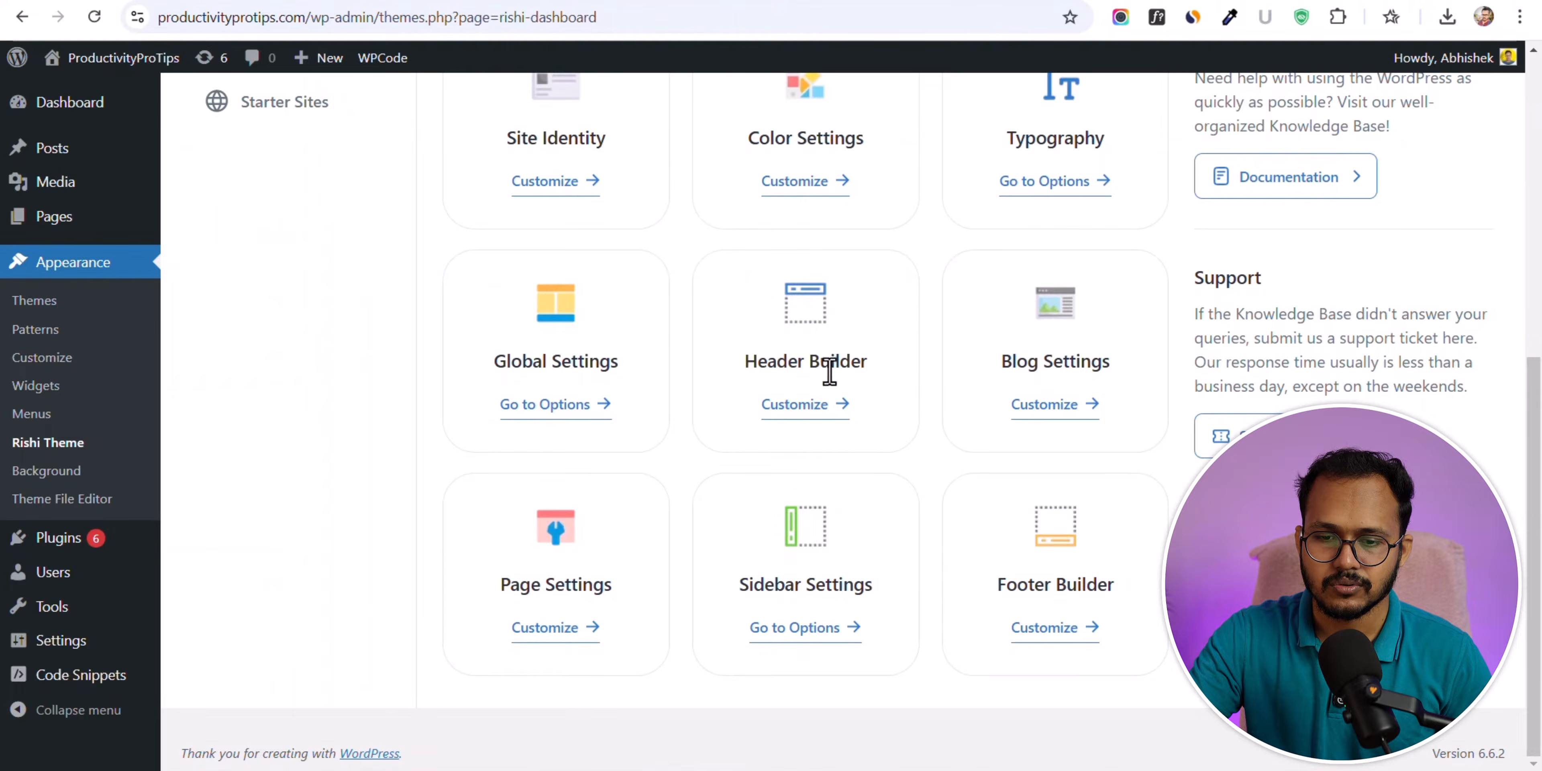
- Open the theme customizer from the Rishi dashboard and go to the global color settings
click(789, 635)
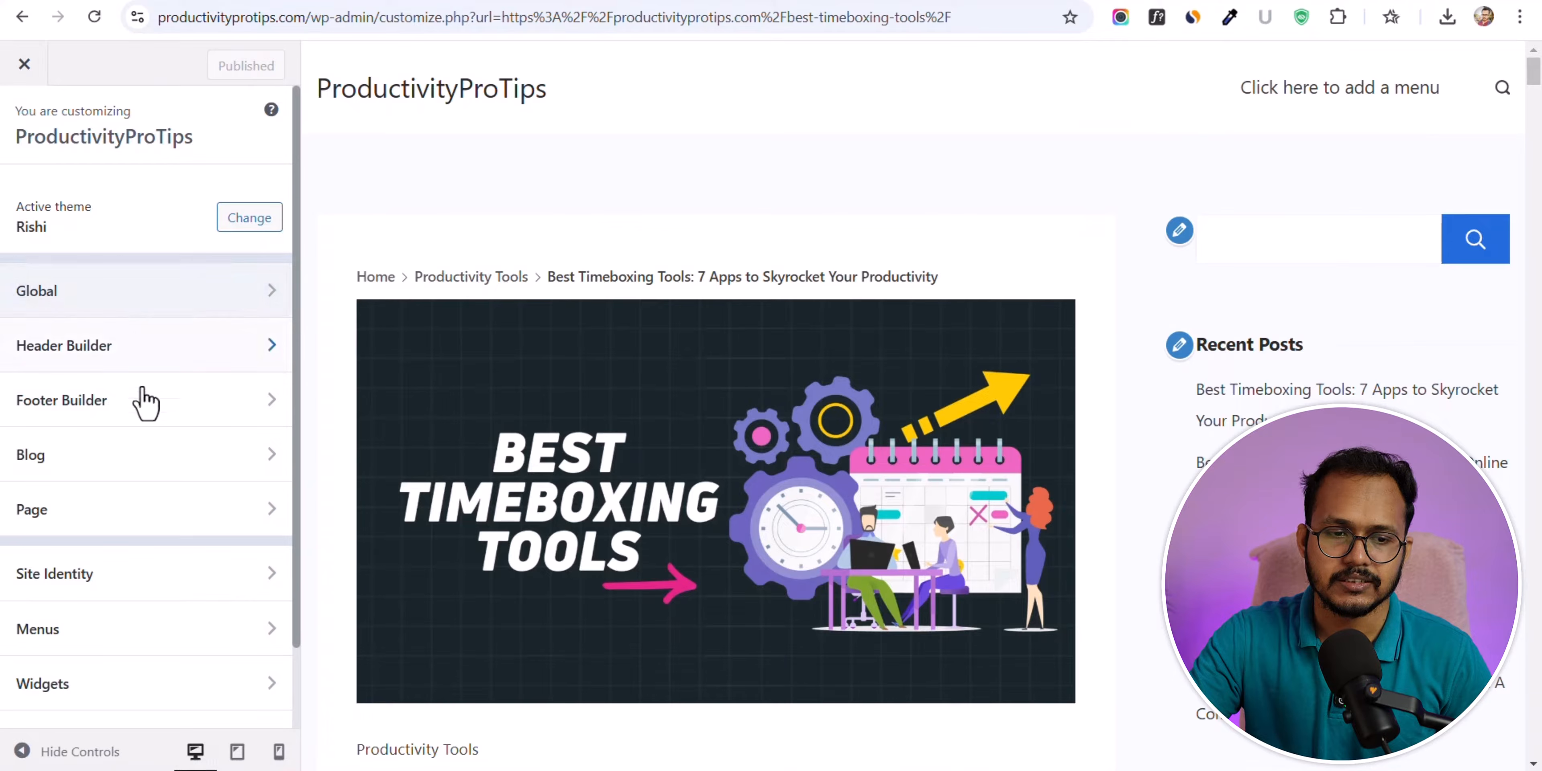
scroll(119, 658, down, 2)
scroll(126, 659, up, 2)
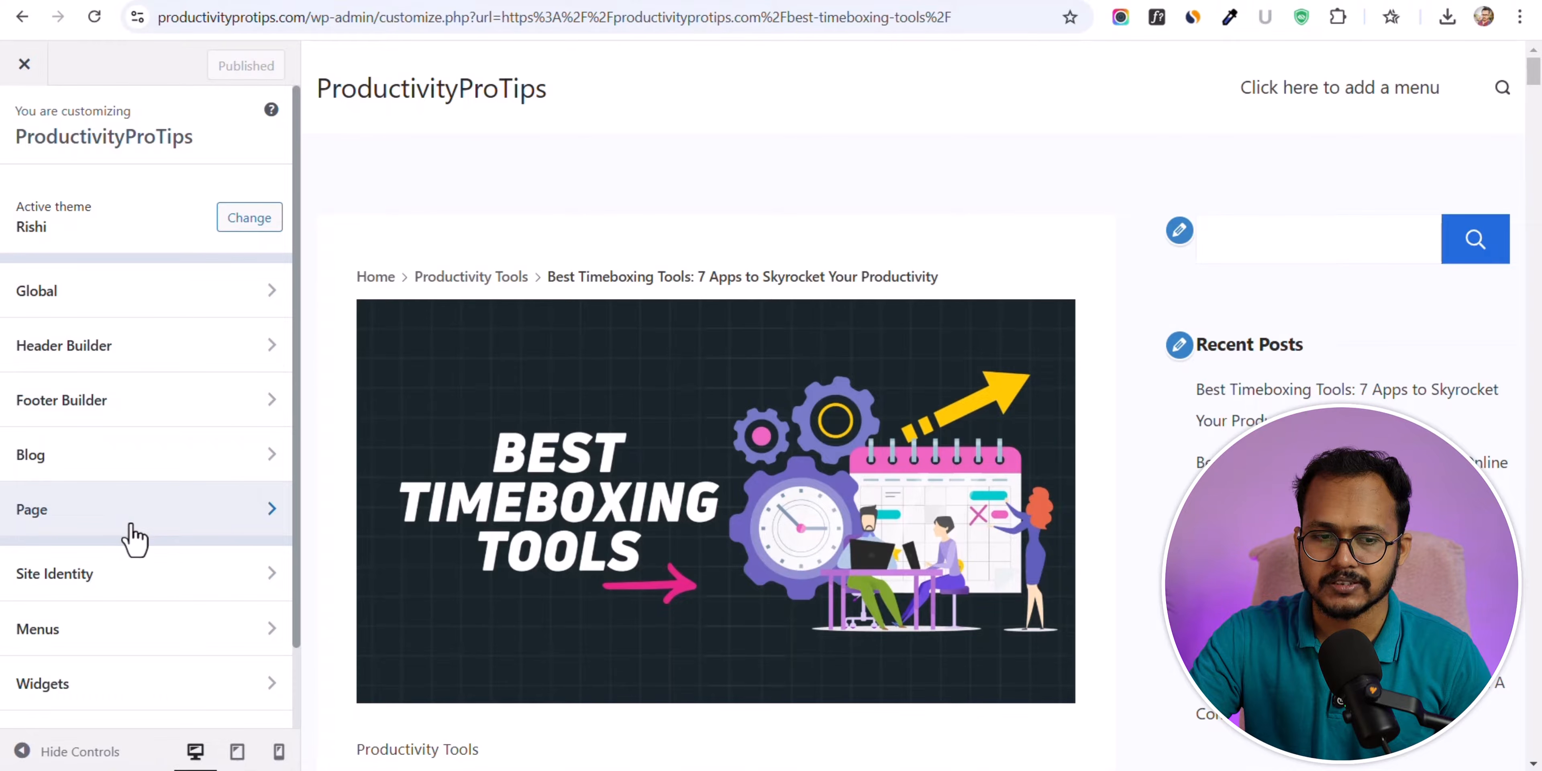
click(135, 299)
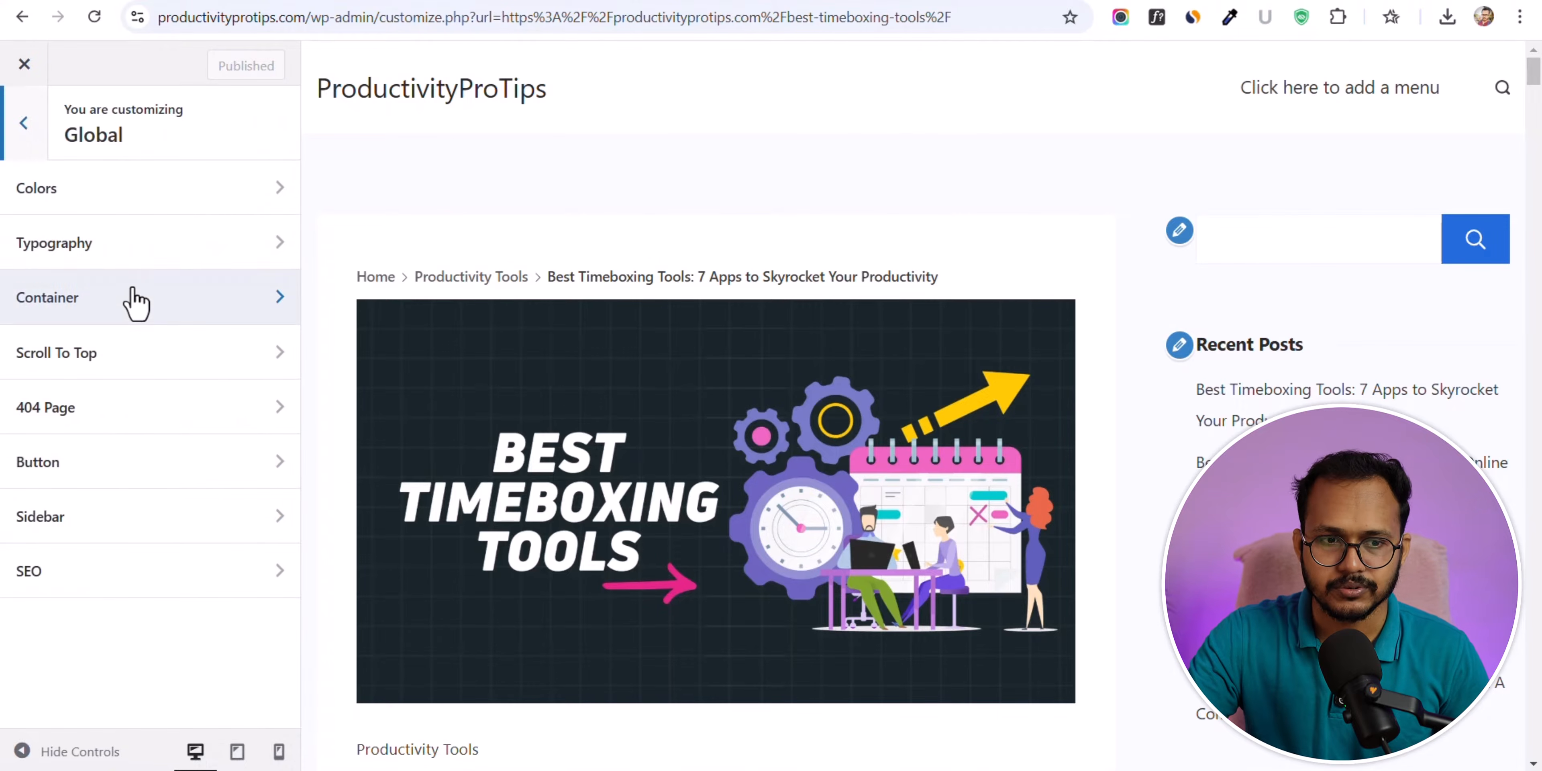
click(178, 201)
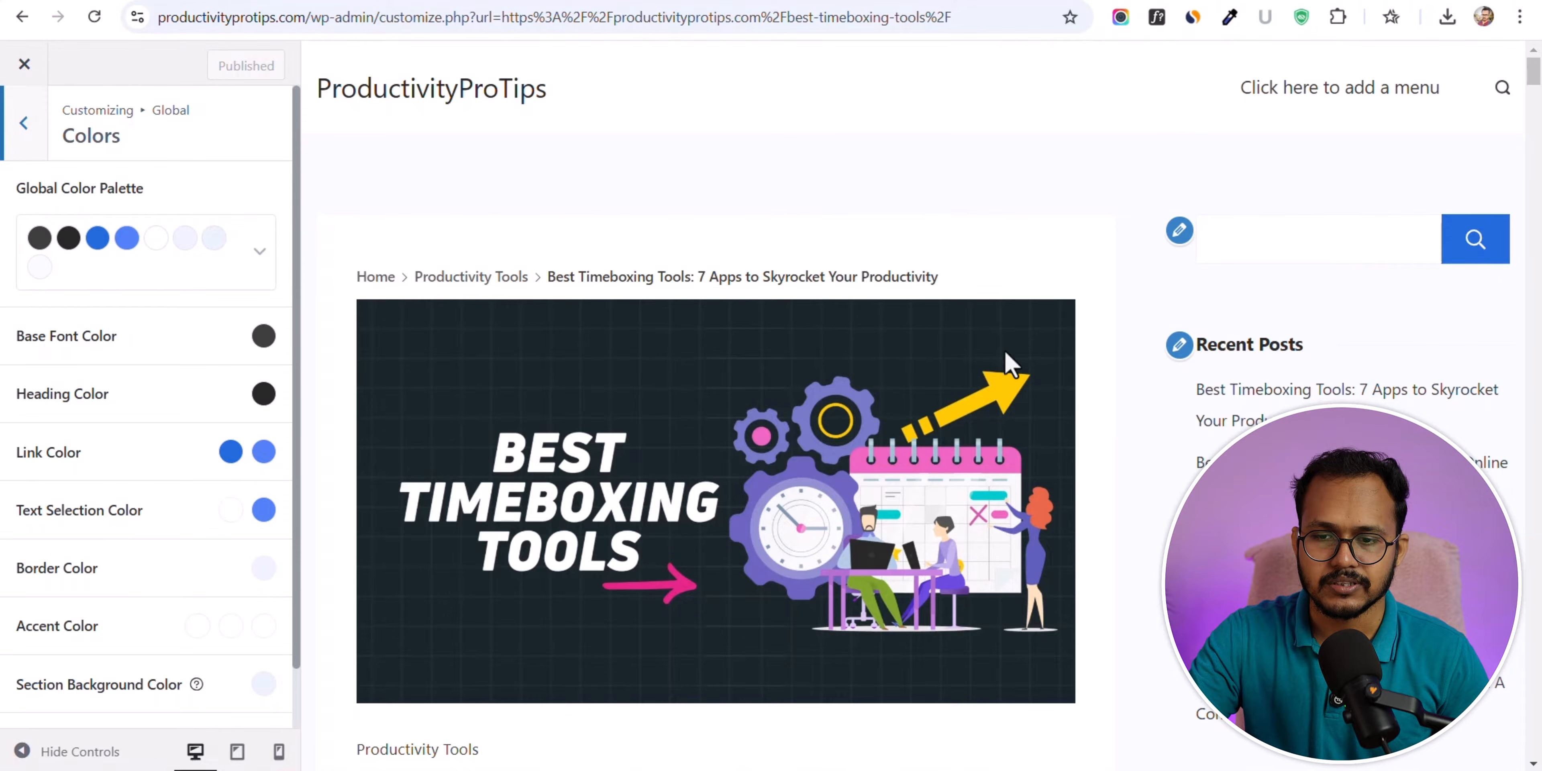
- Apply palette-3 as the global color palette and check its link, heading and button colors in the post preview
scroll(1008, 362, down, 8)
scroll(1137, 482, up, 10)
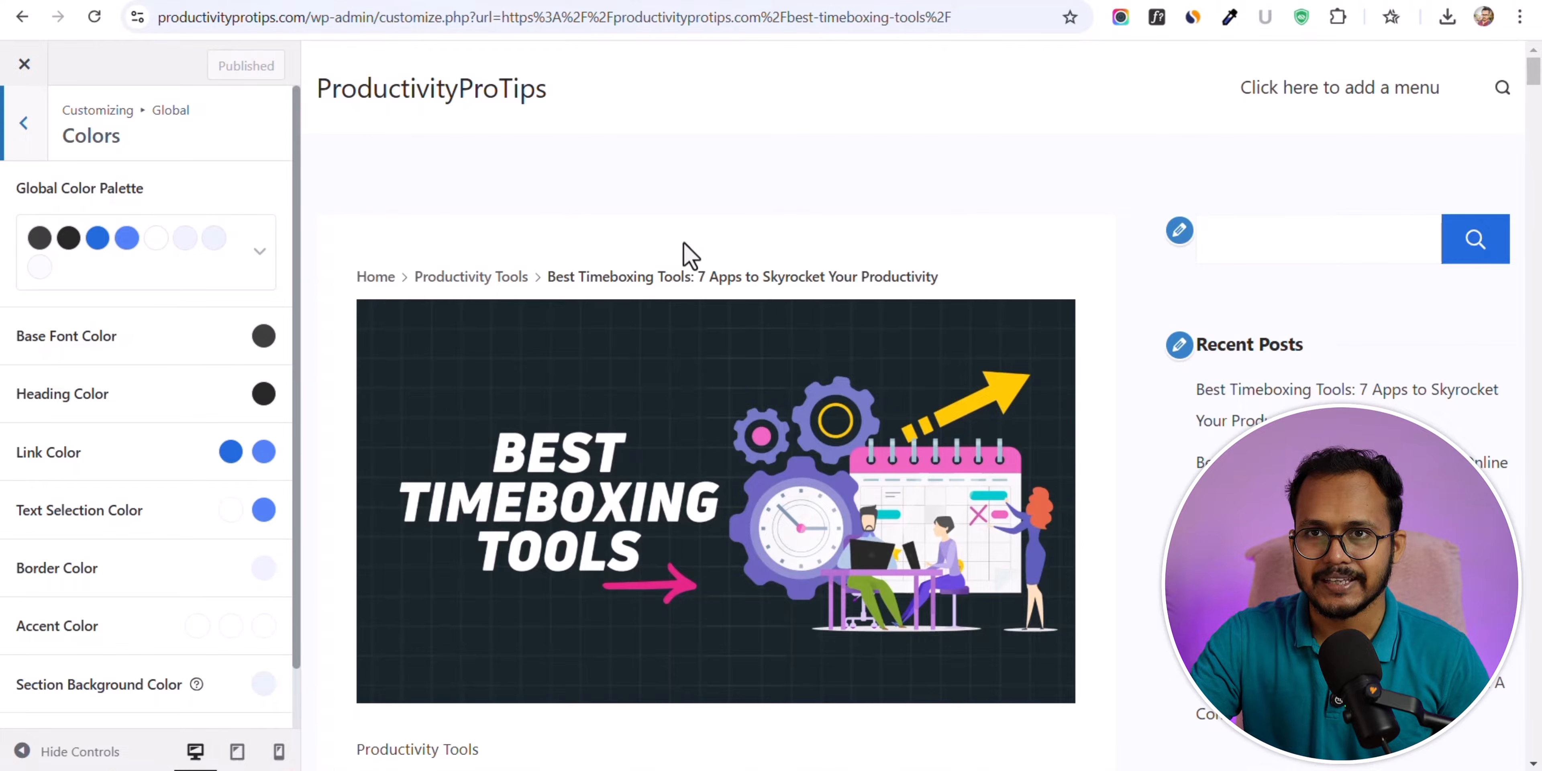
click(259, 257)
click(339, 279)
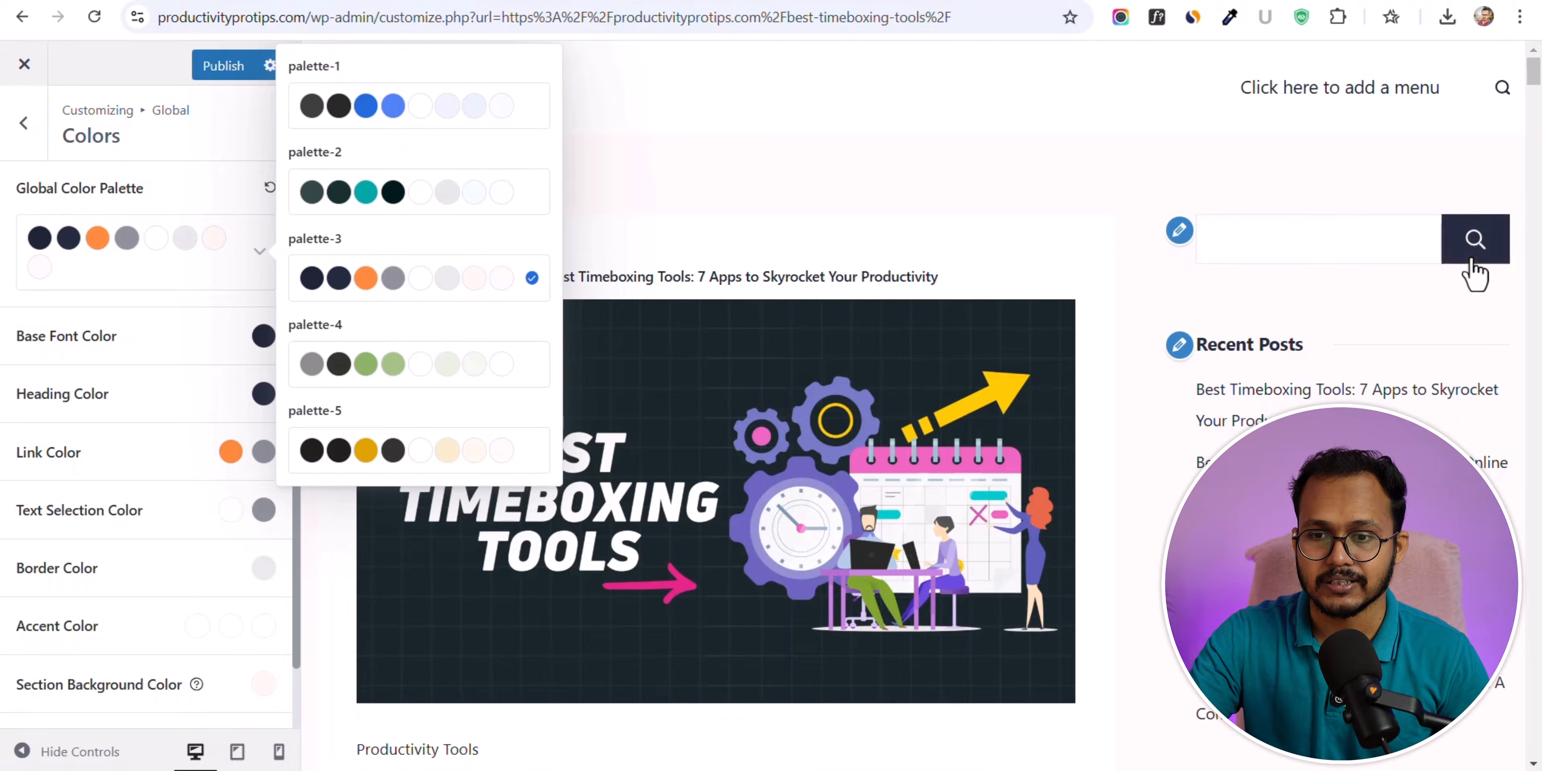
scroll(992, 320, down, 10)
scroll(963, 413, down, 3)
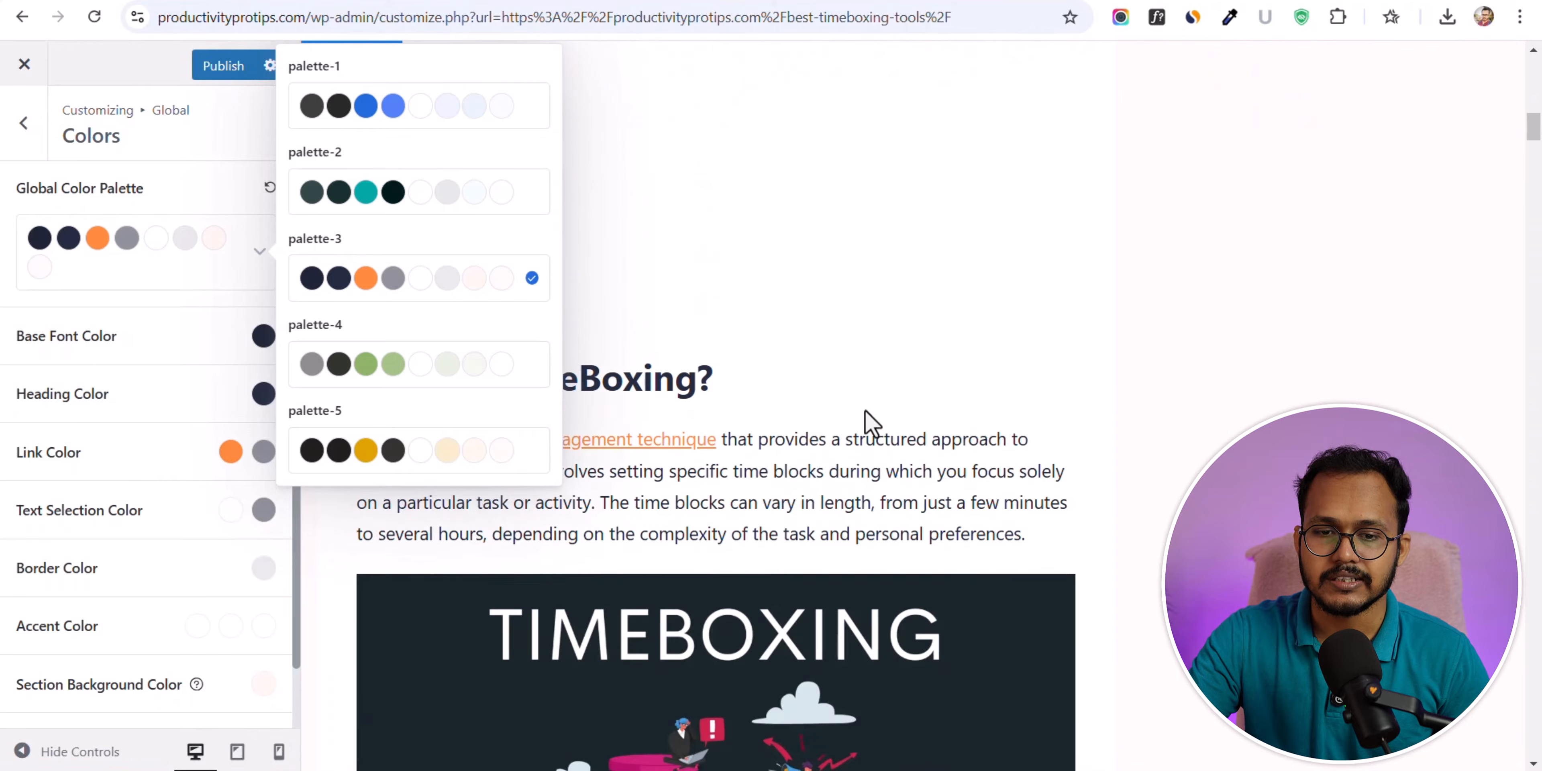
scroll(865, 411, up, 3)
scroll(824, 512, down, 5)
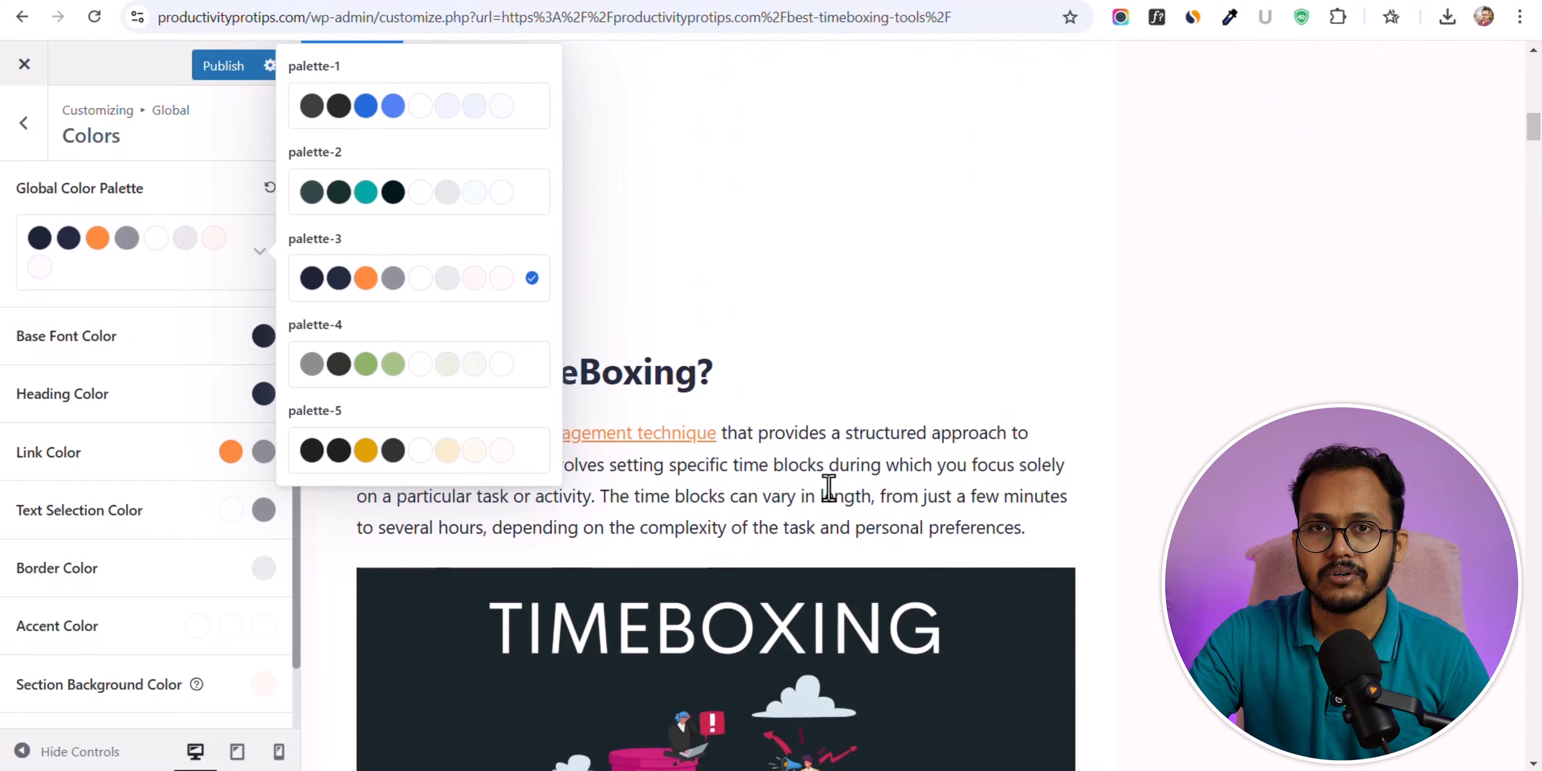
scroll(829, 488, up, 15)
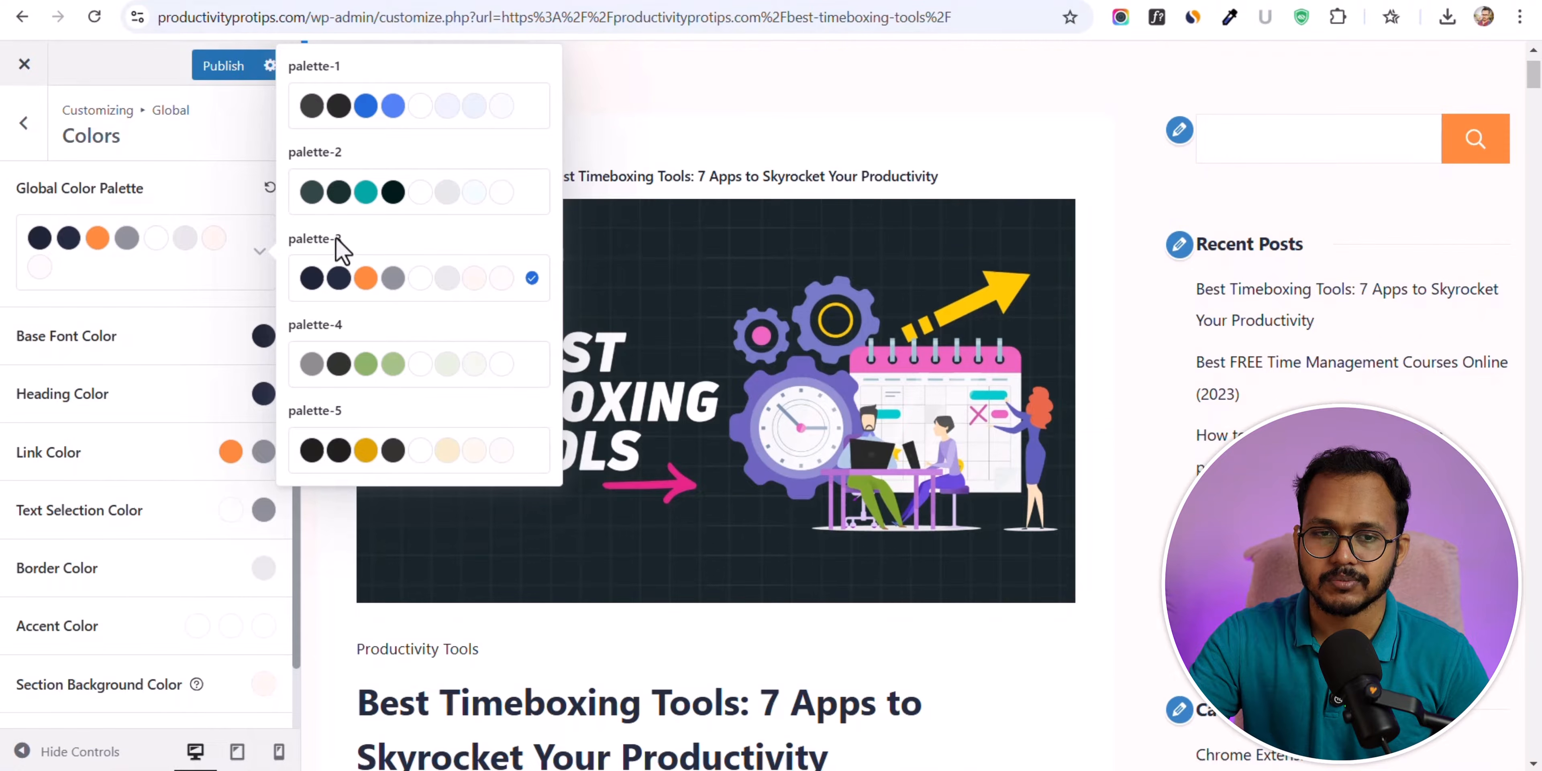
click(175, 303)
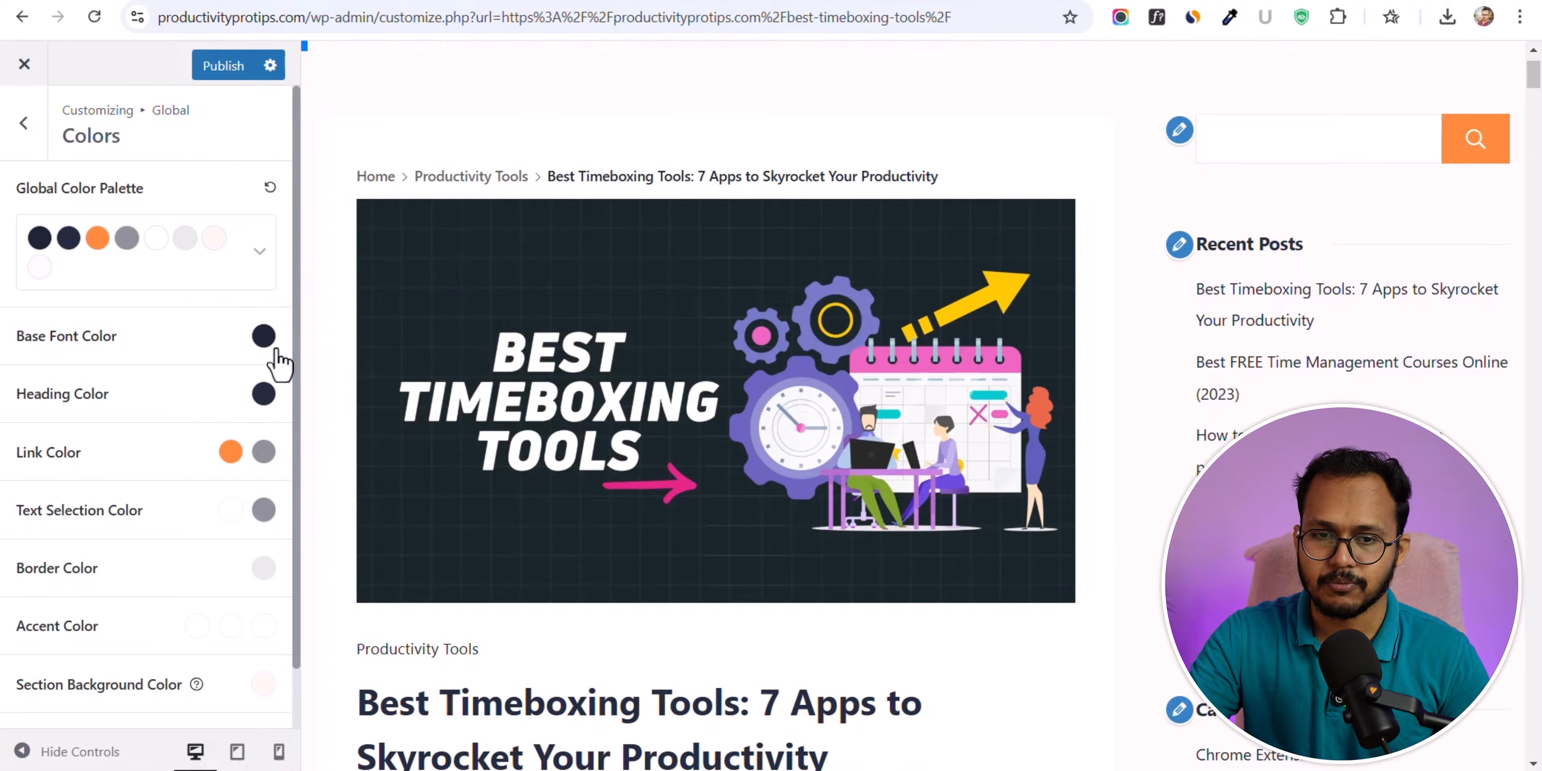
- Try red E71515E6 as the base font color, then return it to the palette's first color, 1E2436
scroll(885, 427, down, 10)
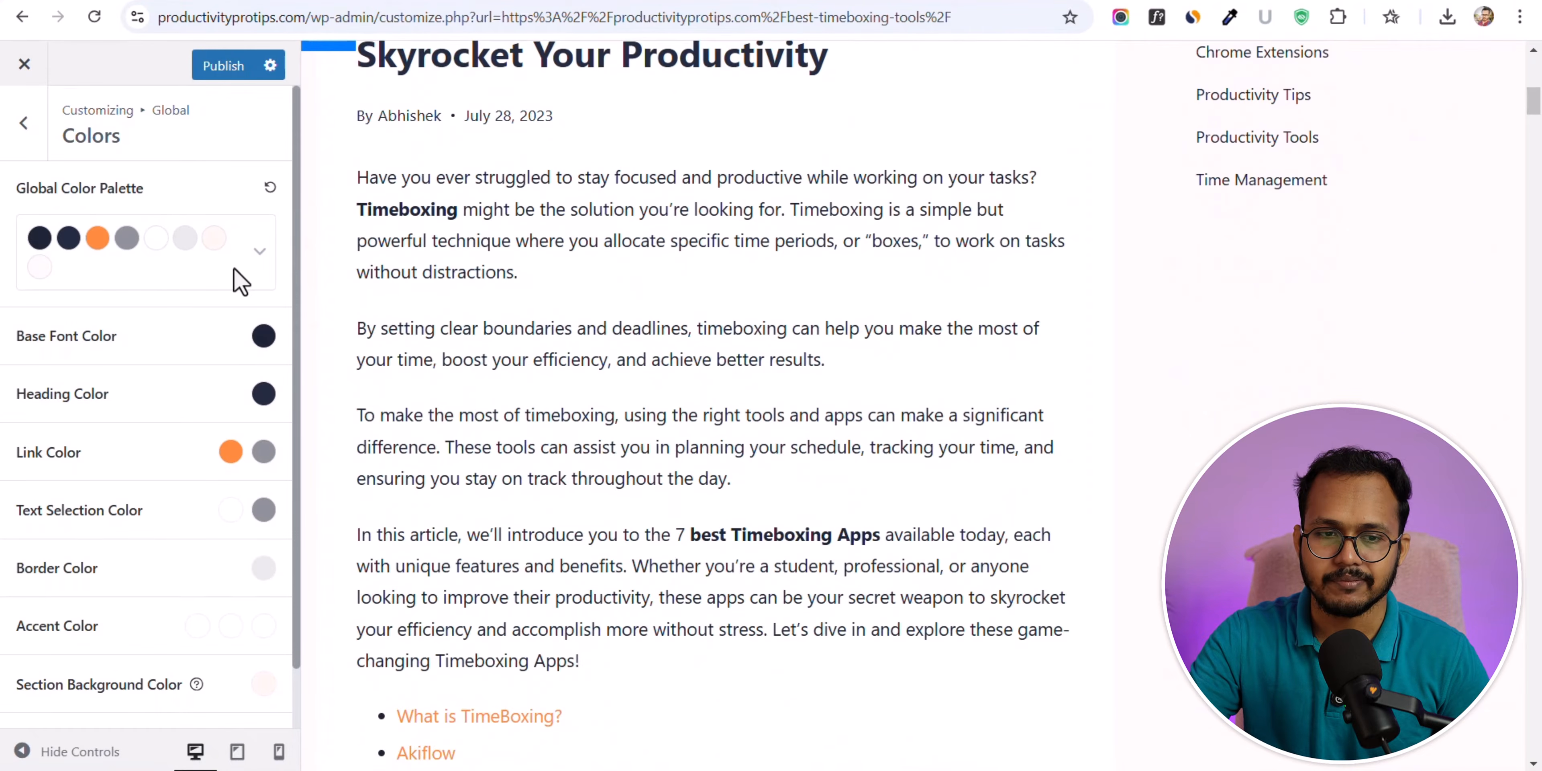
click(263, 335)
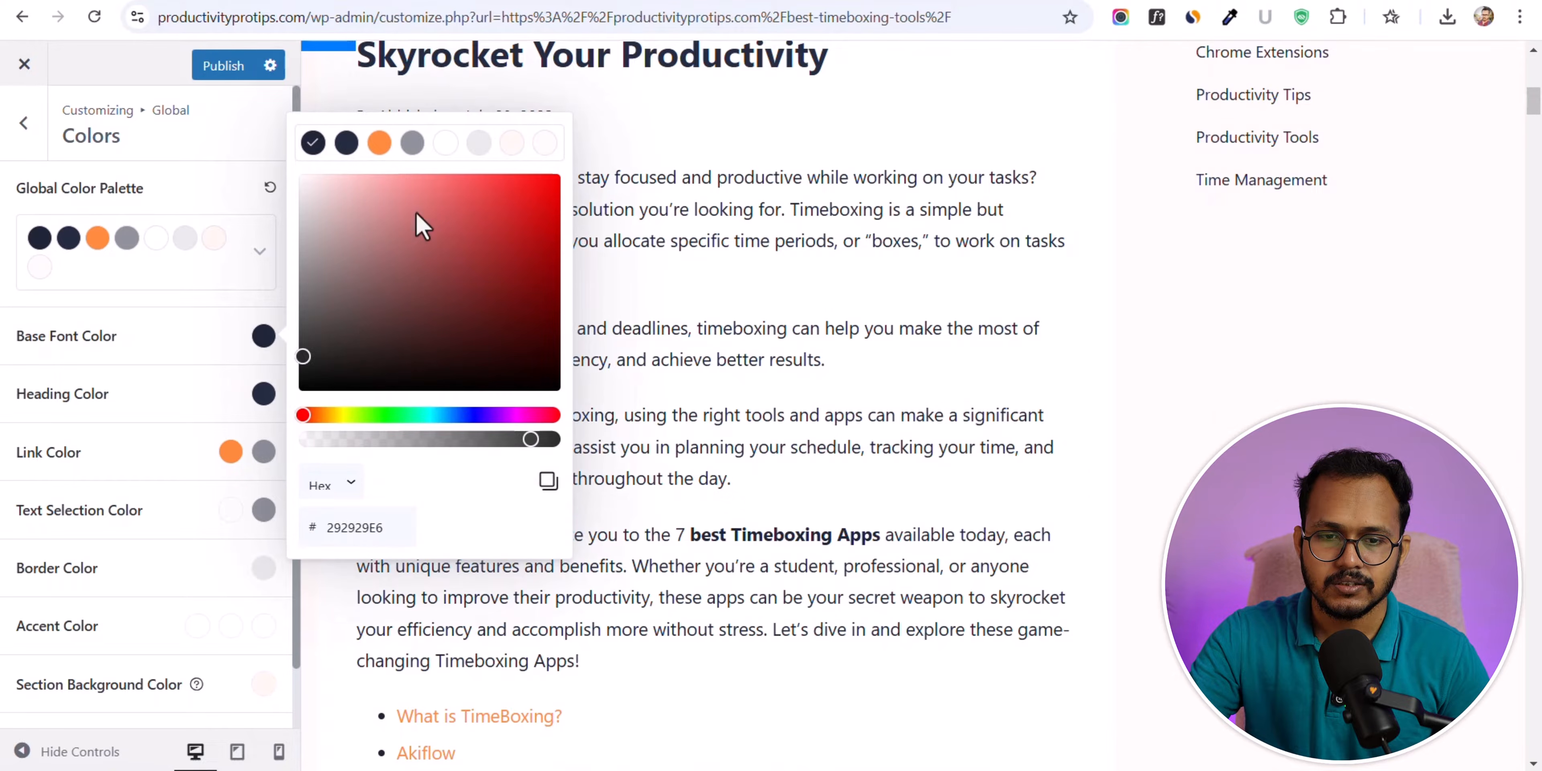
click(533, 194)
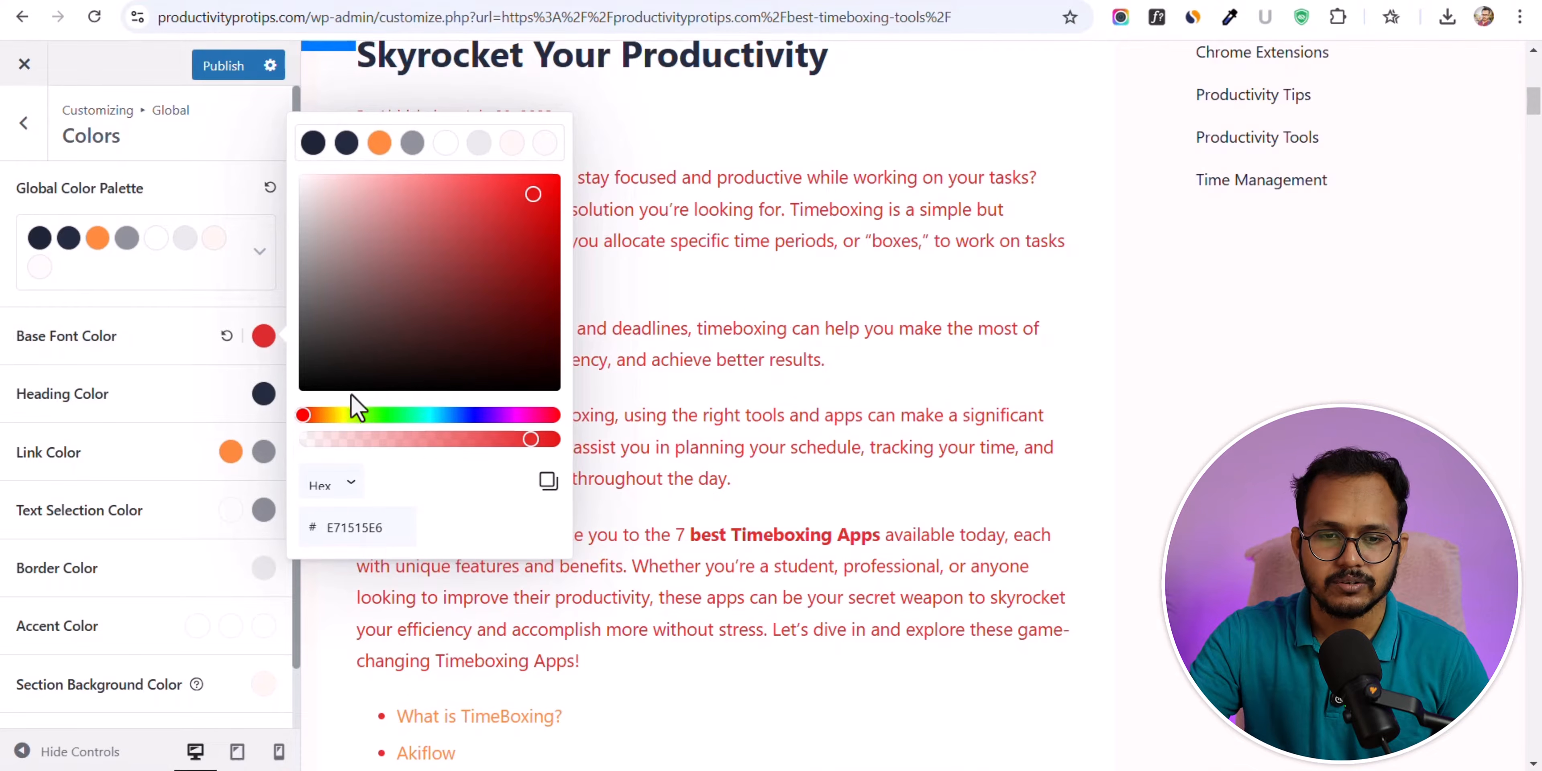
click(313, 142)
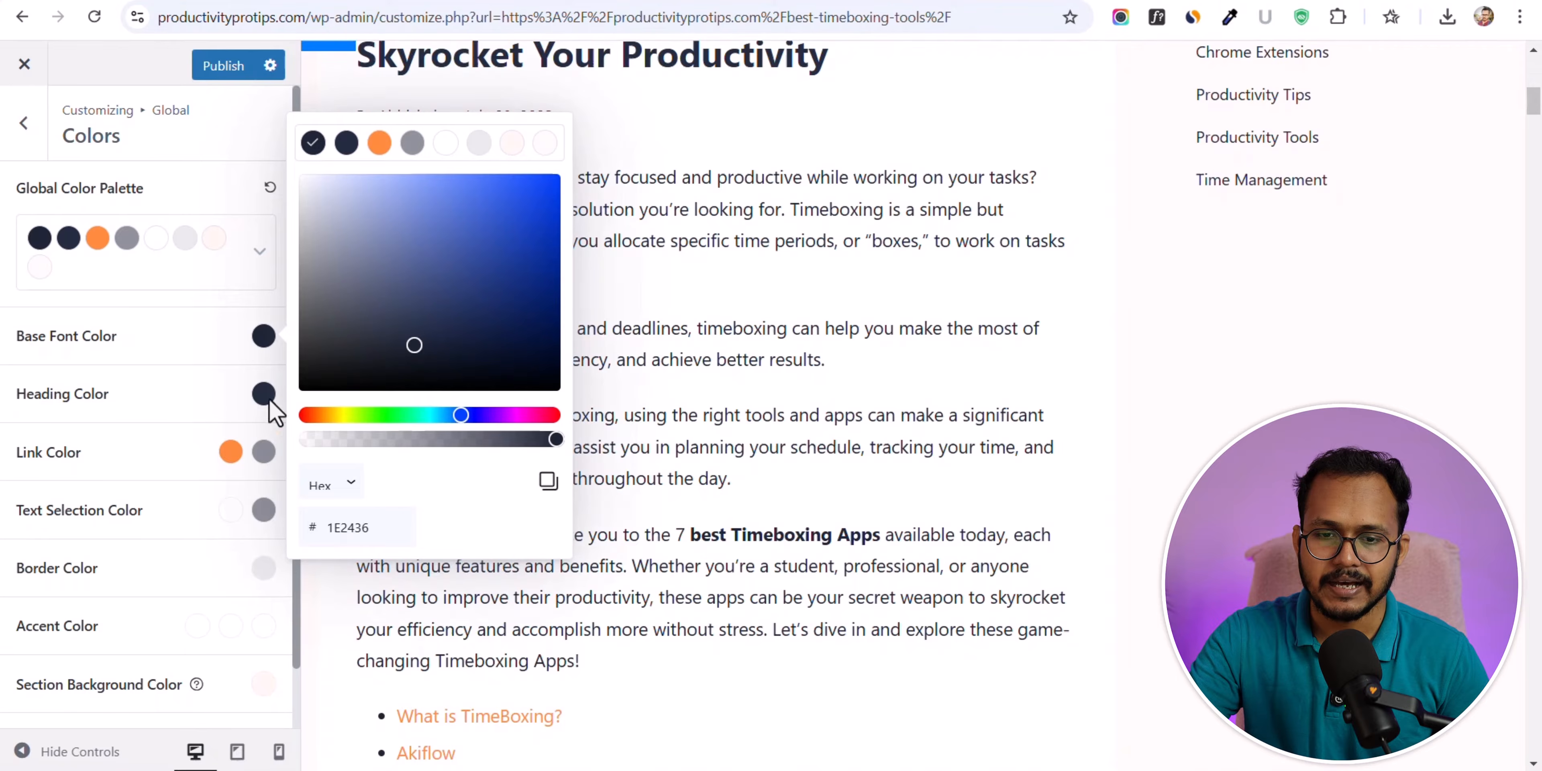
click(231, 385)
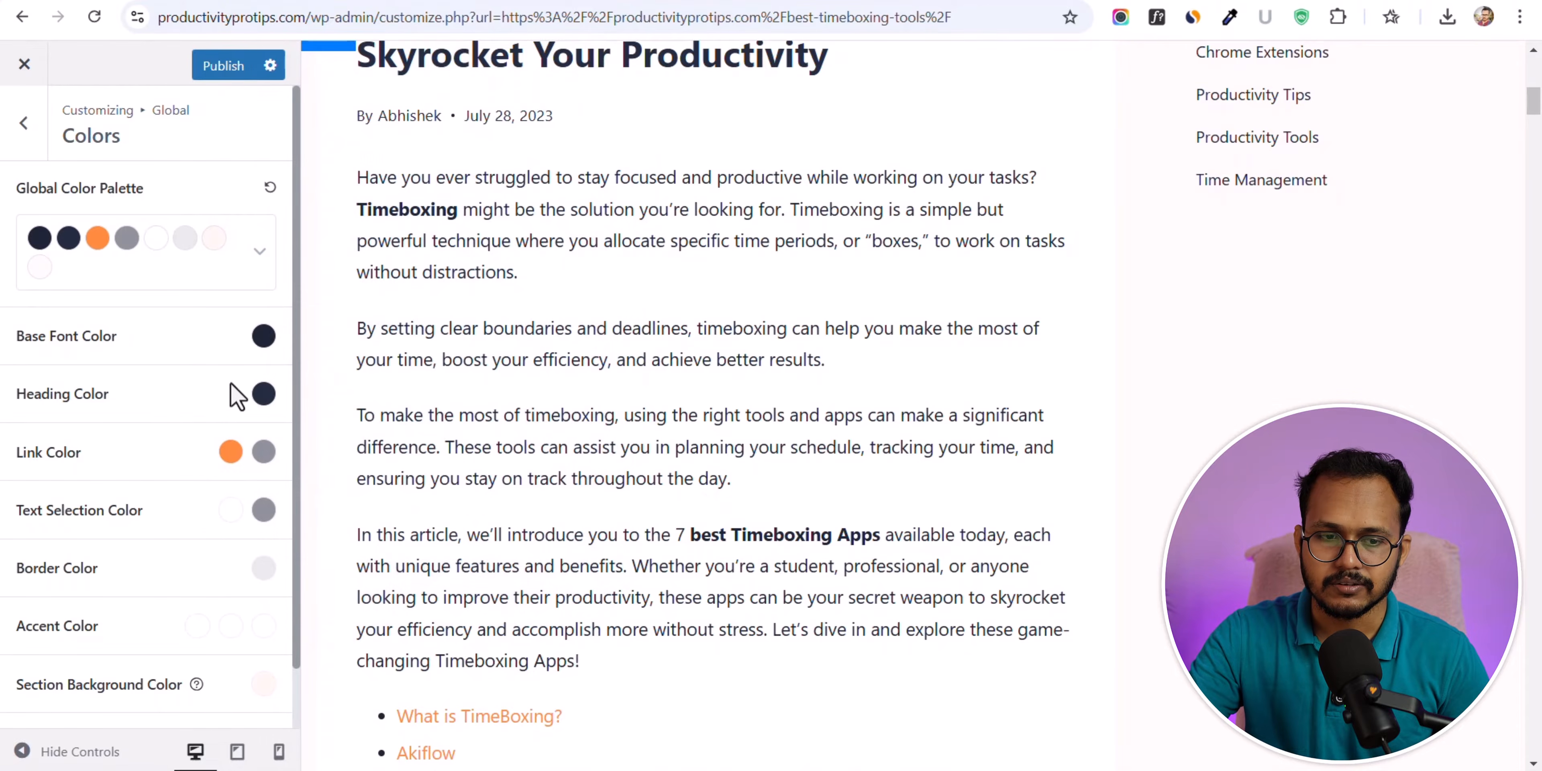
- Try blue 0A47FF as the heading color, then set it to the palette's orange, FF8B3C
scroll(694, 371, up, 5)
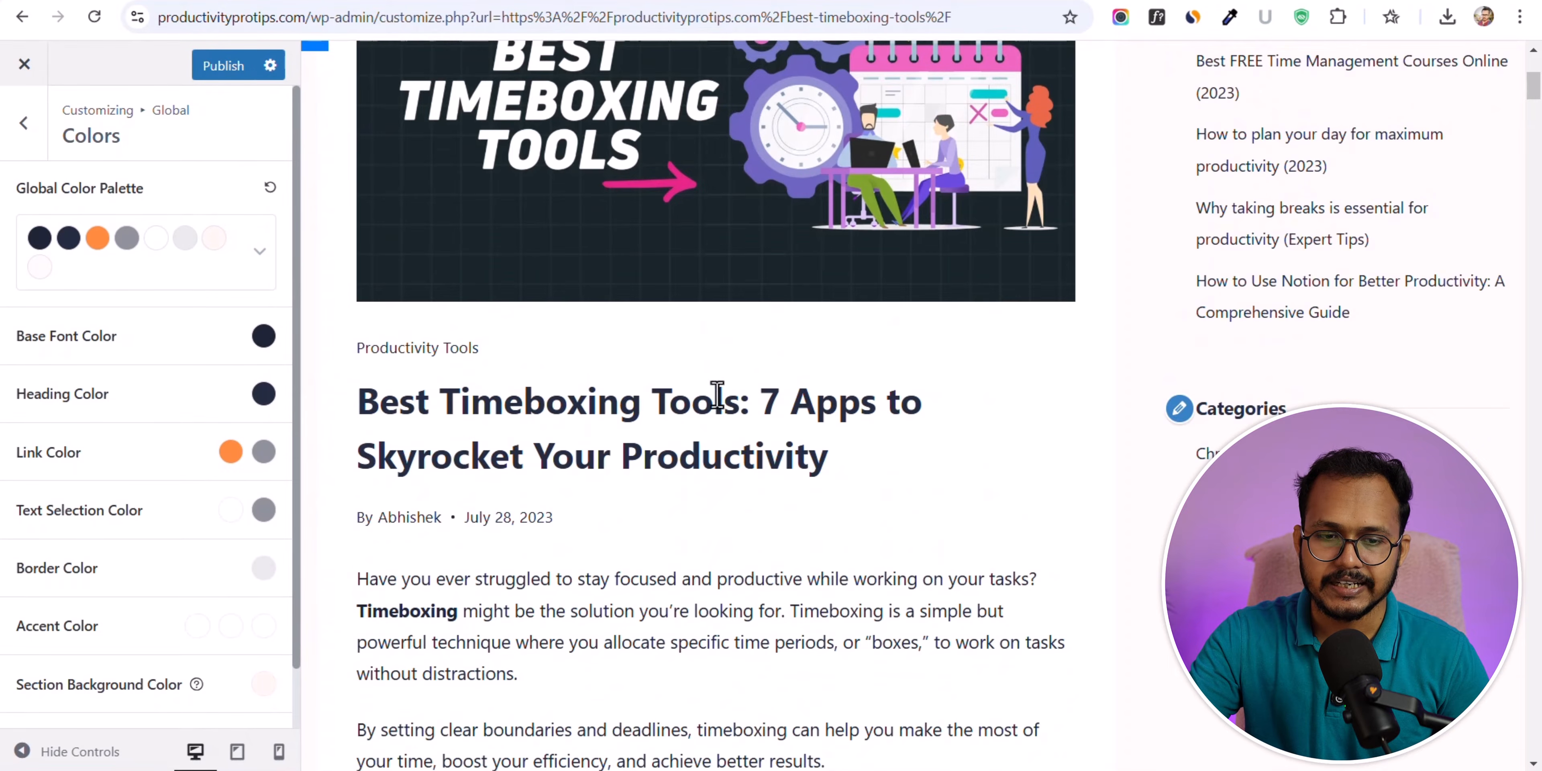
click(264, 398)
click(545, 232)
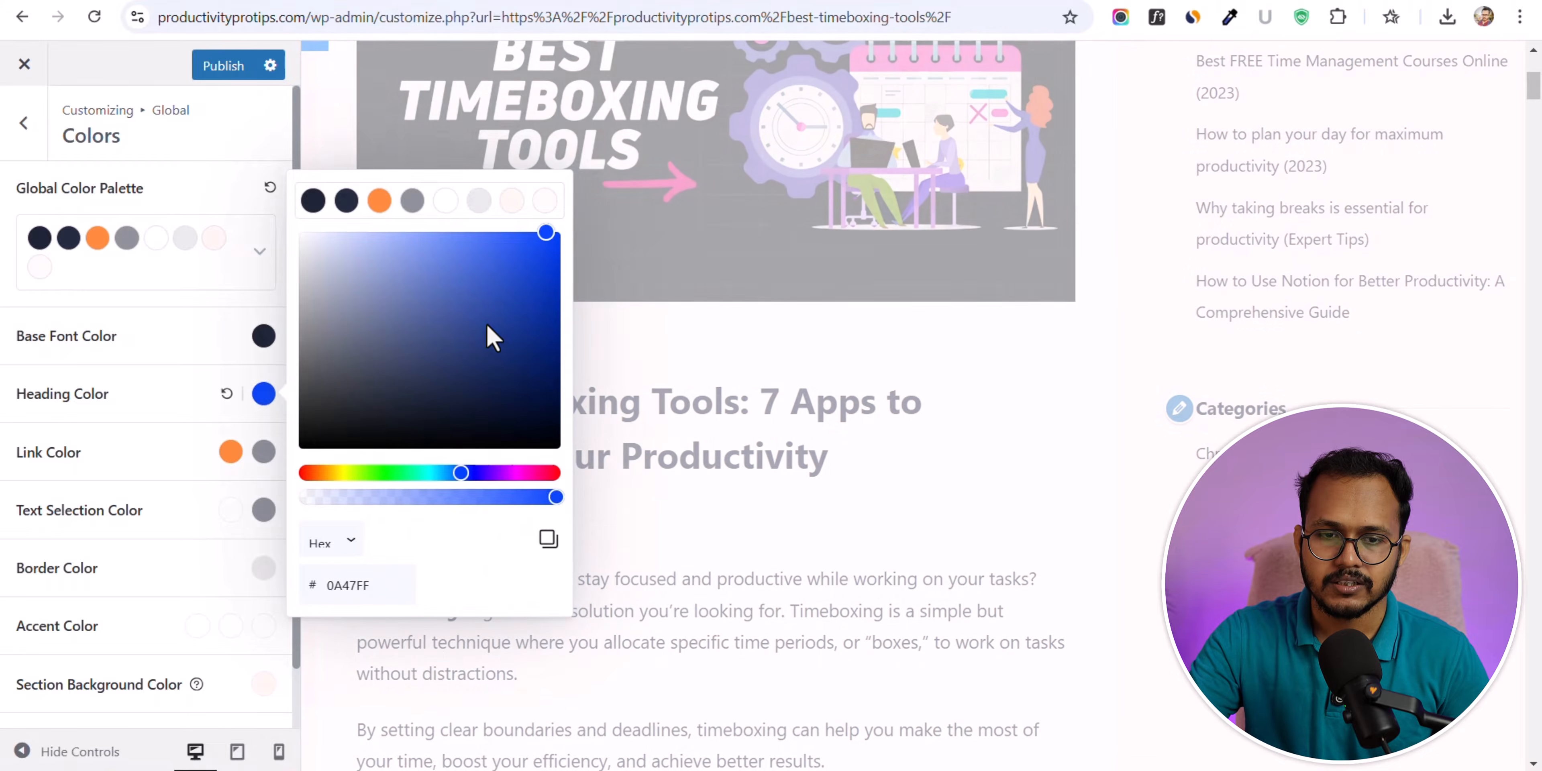
click(379, 201)
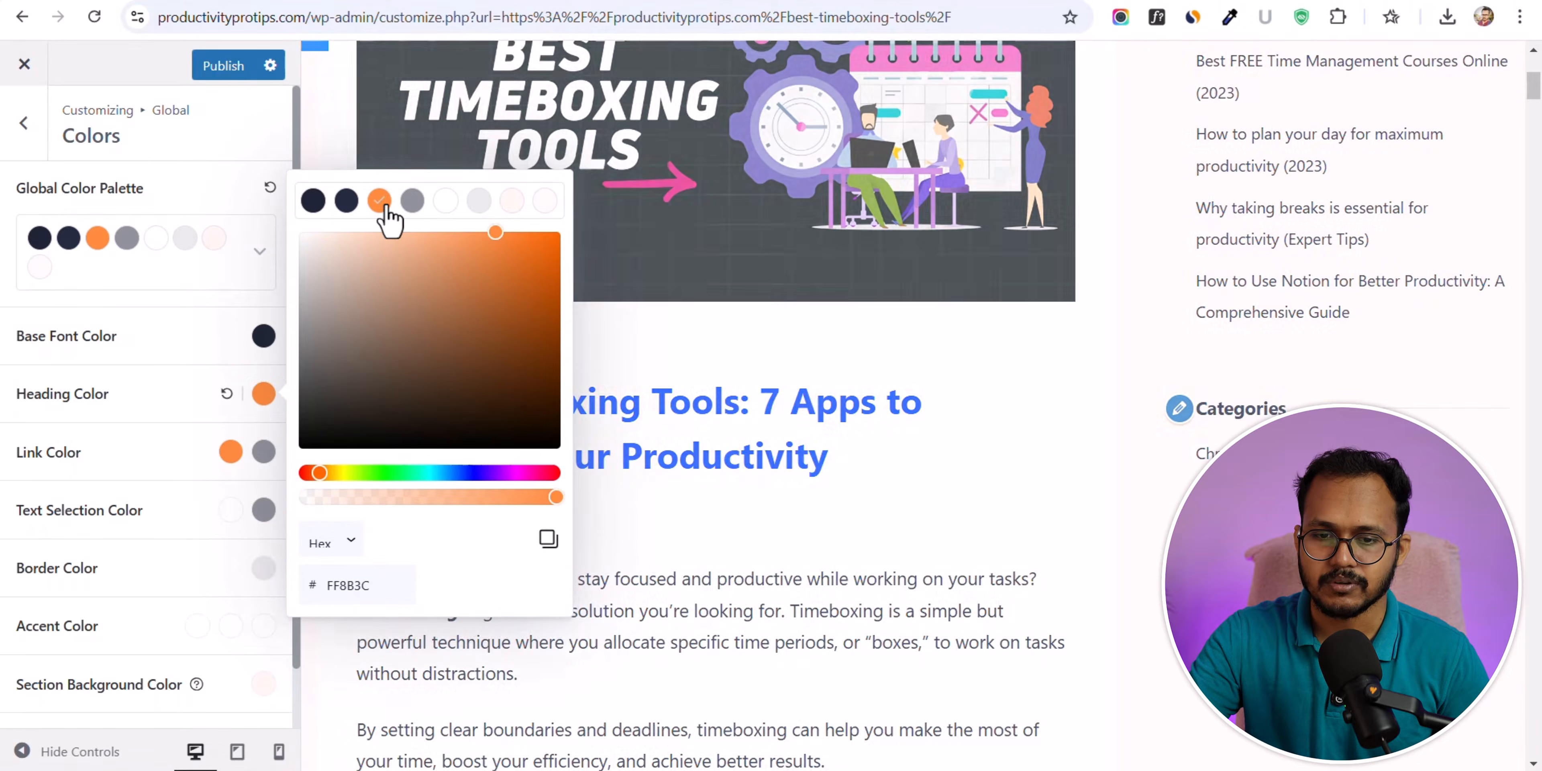
scroll(790, 294, down, 3)
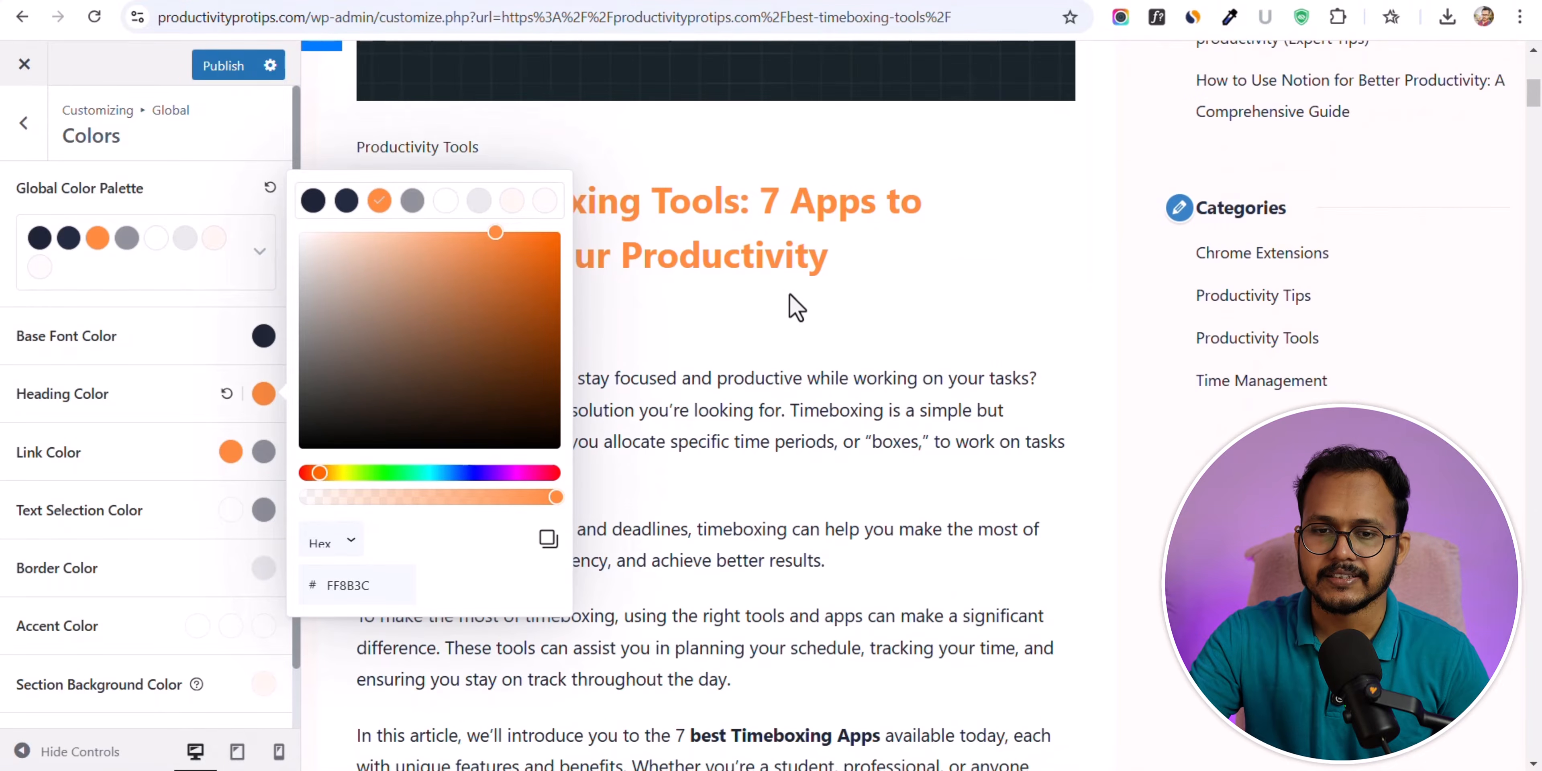
click(82, 406)
- Jump to the "What is TimeBoxing?" section in the post preview and inspect the link color options
scroll(745, 409, down, 7)
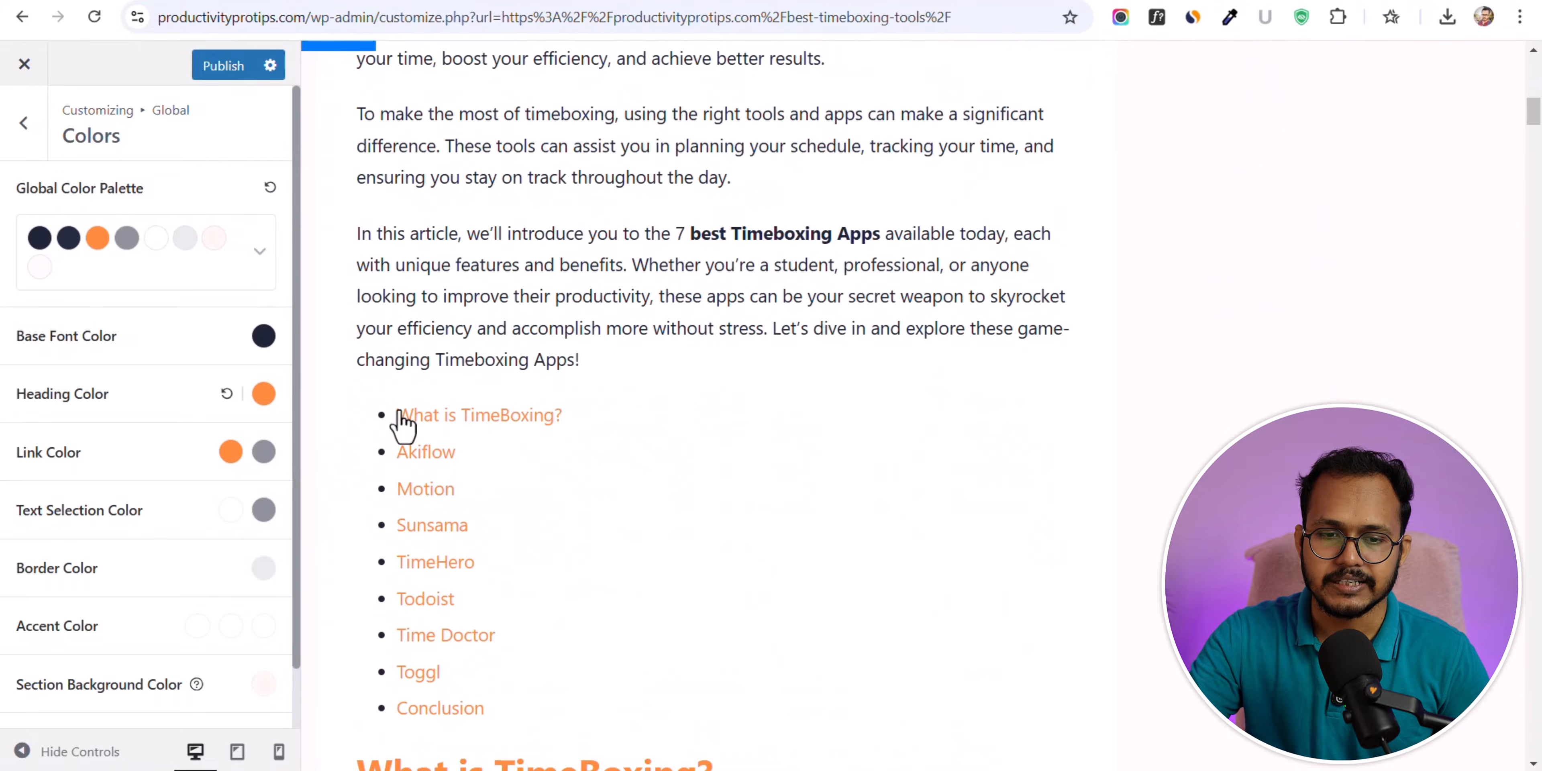
click(434, 422)
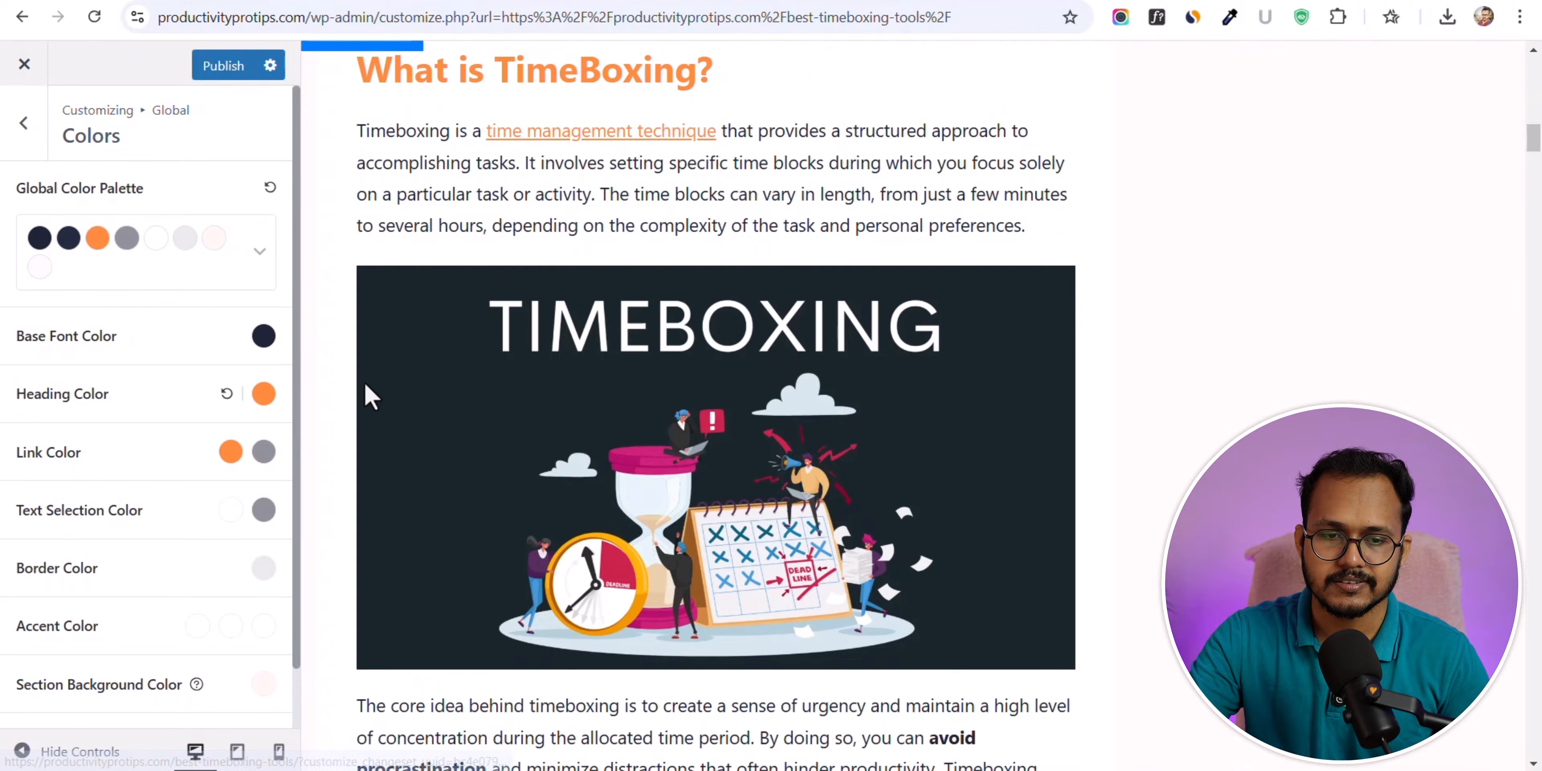
click(231, 451)
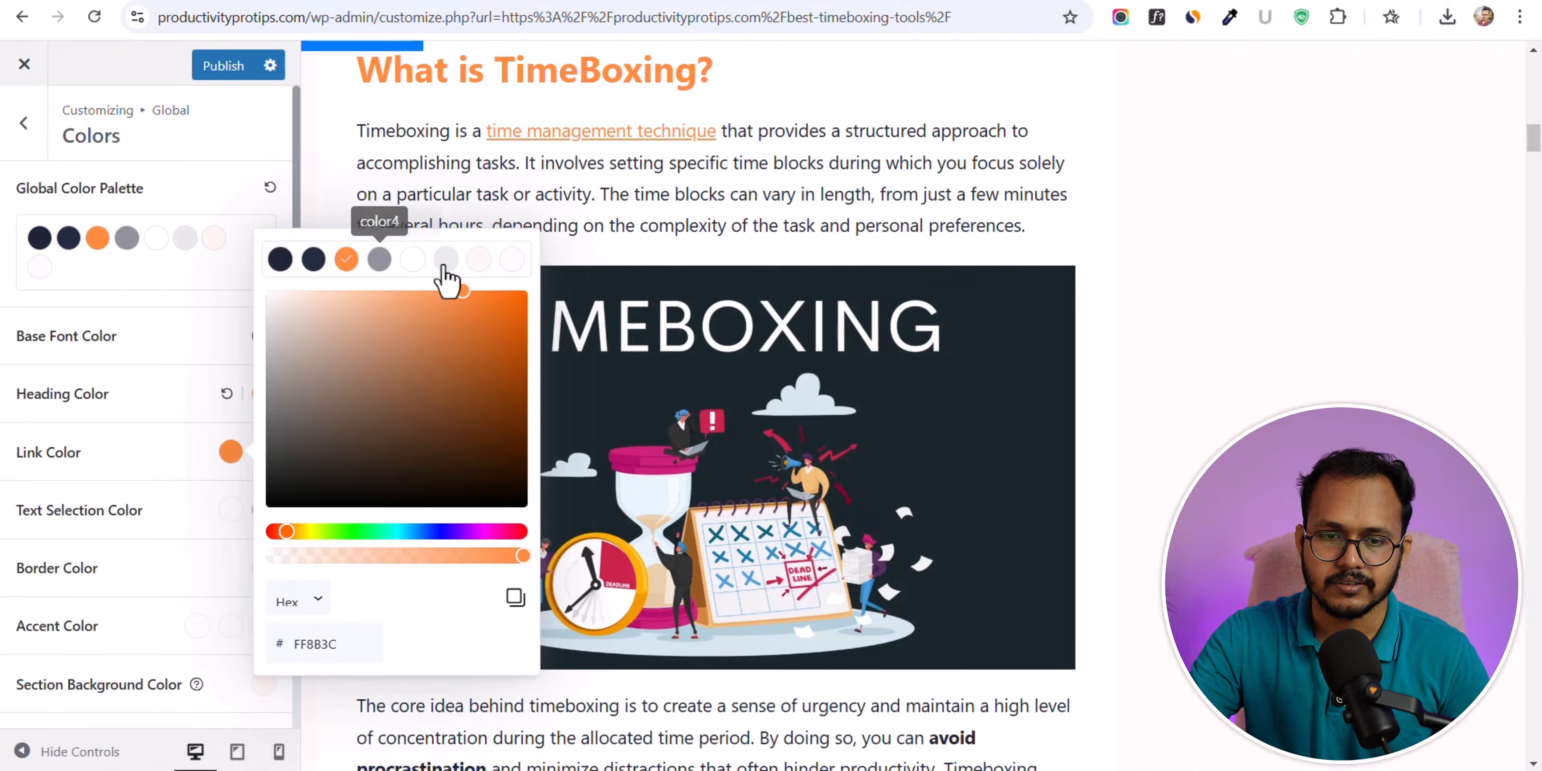
click(140, 478)
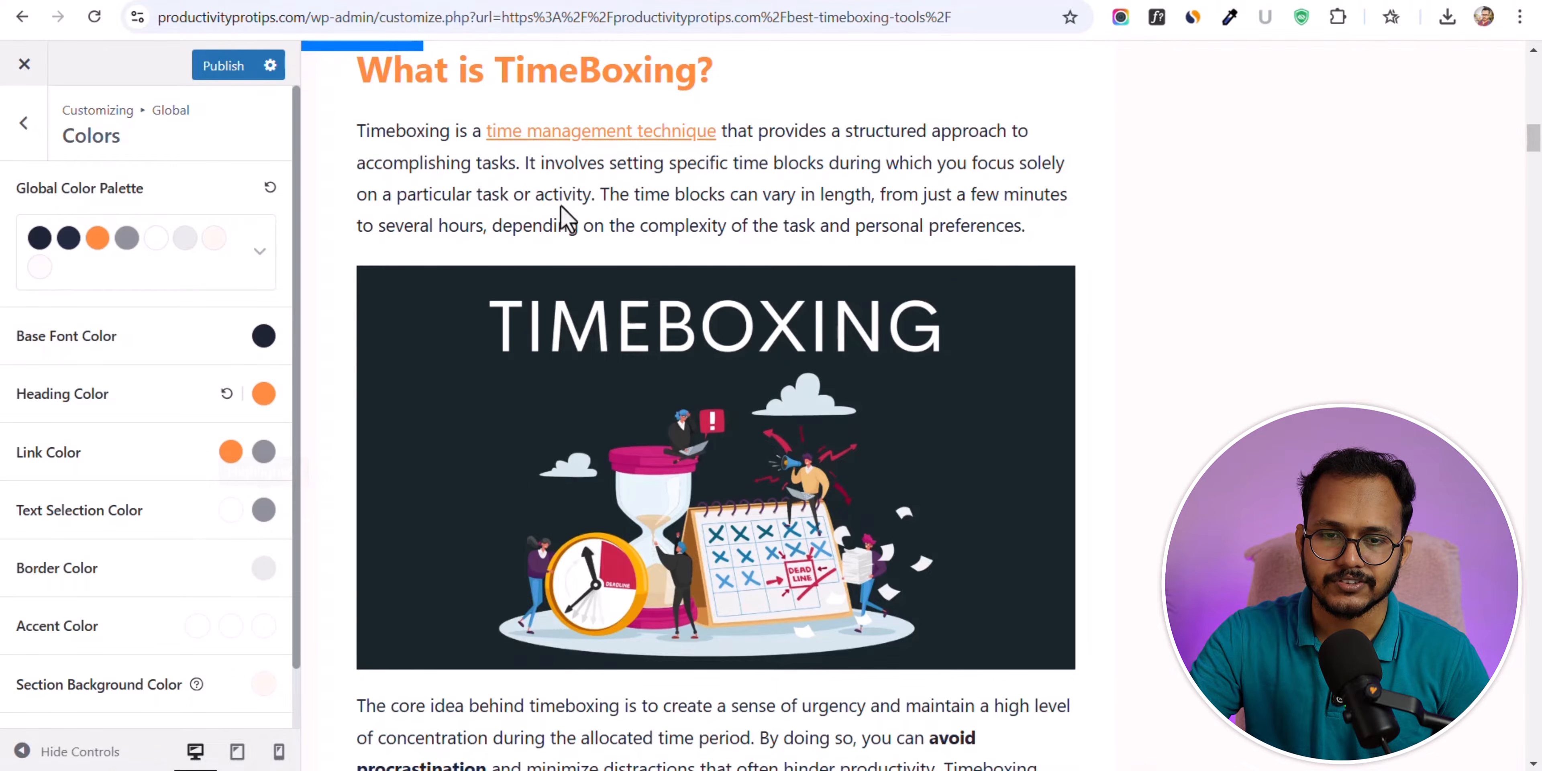
- Set the text selection background color to blue 033FF2 and test it by highlighting text in the post's TimeBoxing paragraph
drag(545, 195, 919, 198)
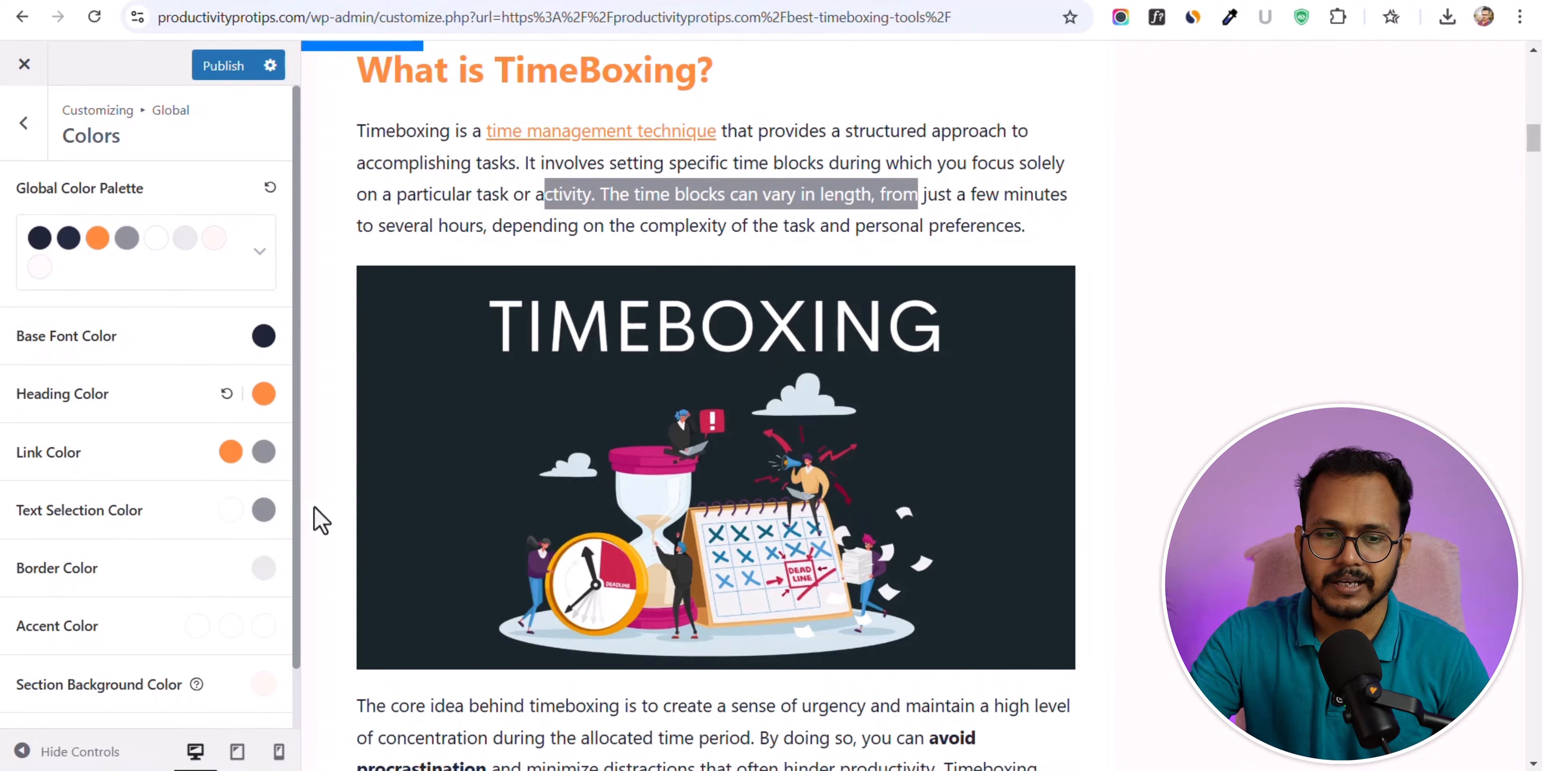
click(266, 514)
click(553, 357)
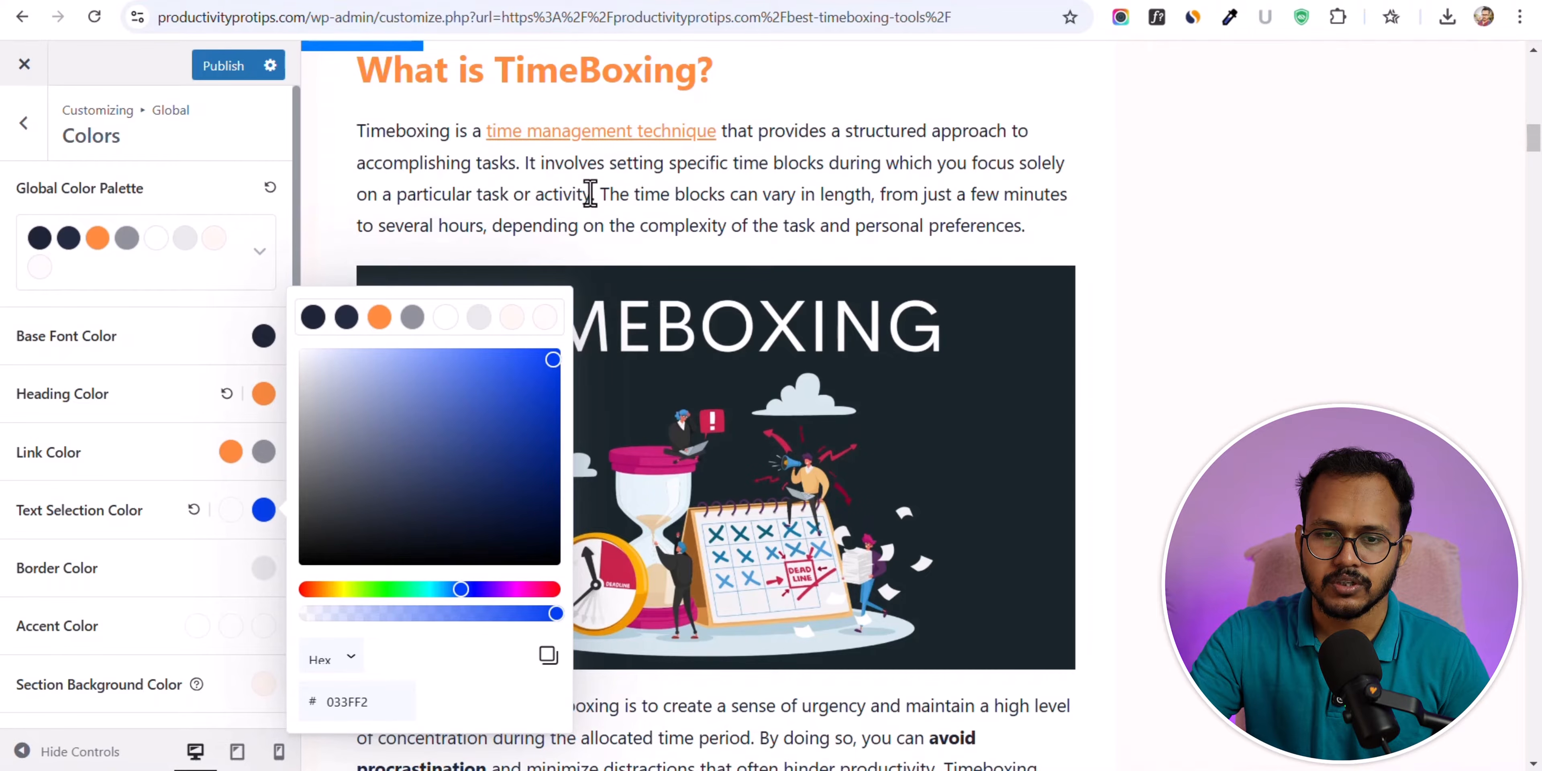
drag(590, 194, 988, 189)
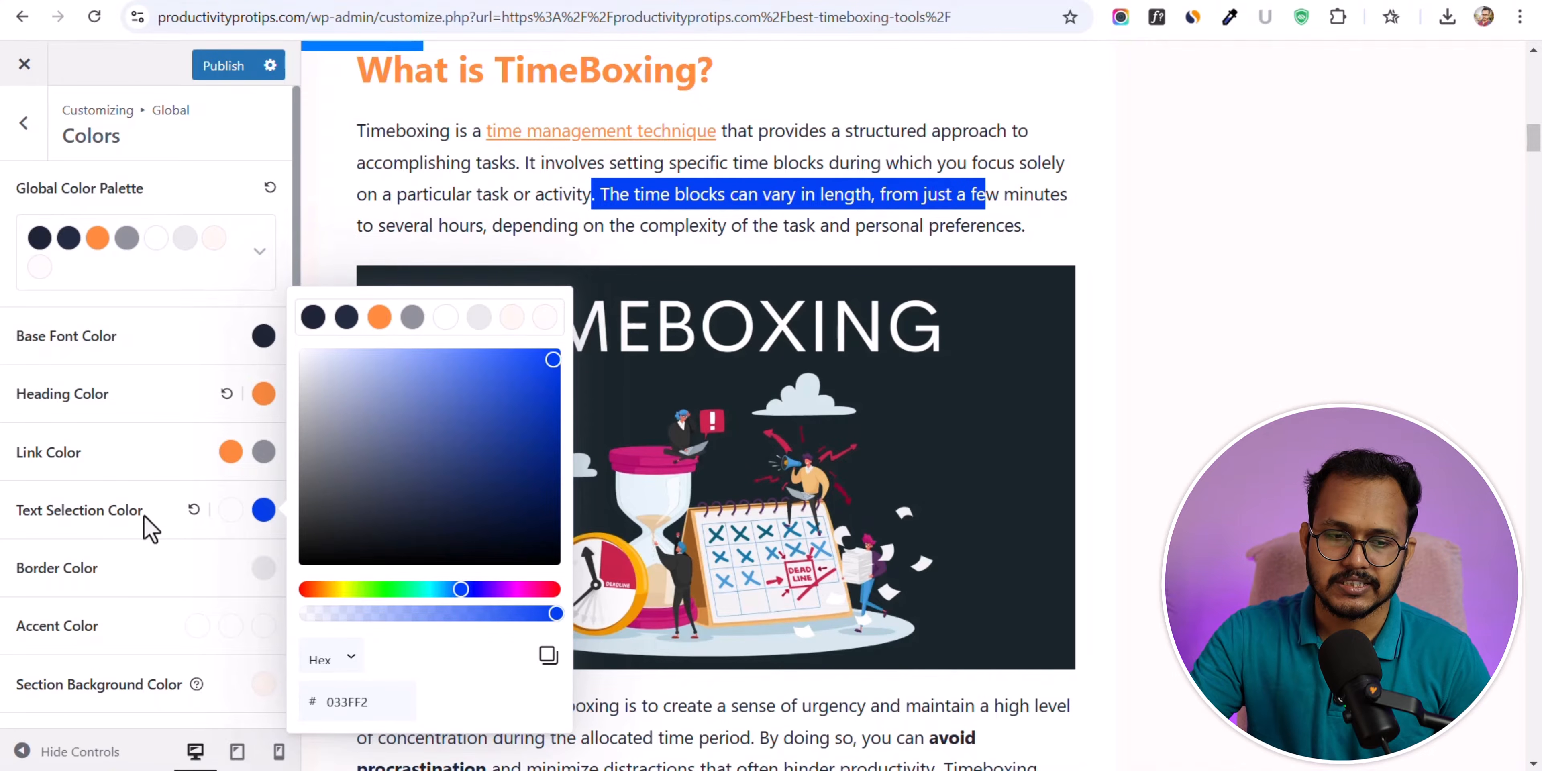
click(150, 527)
- Try the palette's orange FF8B3C as the first accent color, check the post preview, and reset the accent color
scroll(171, 548, down, 1)
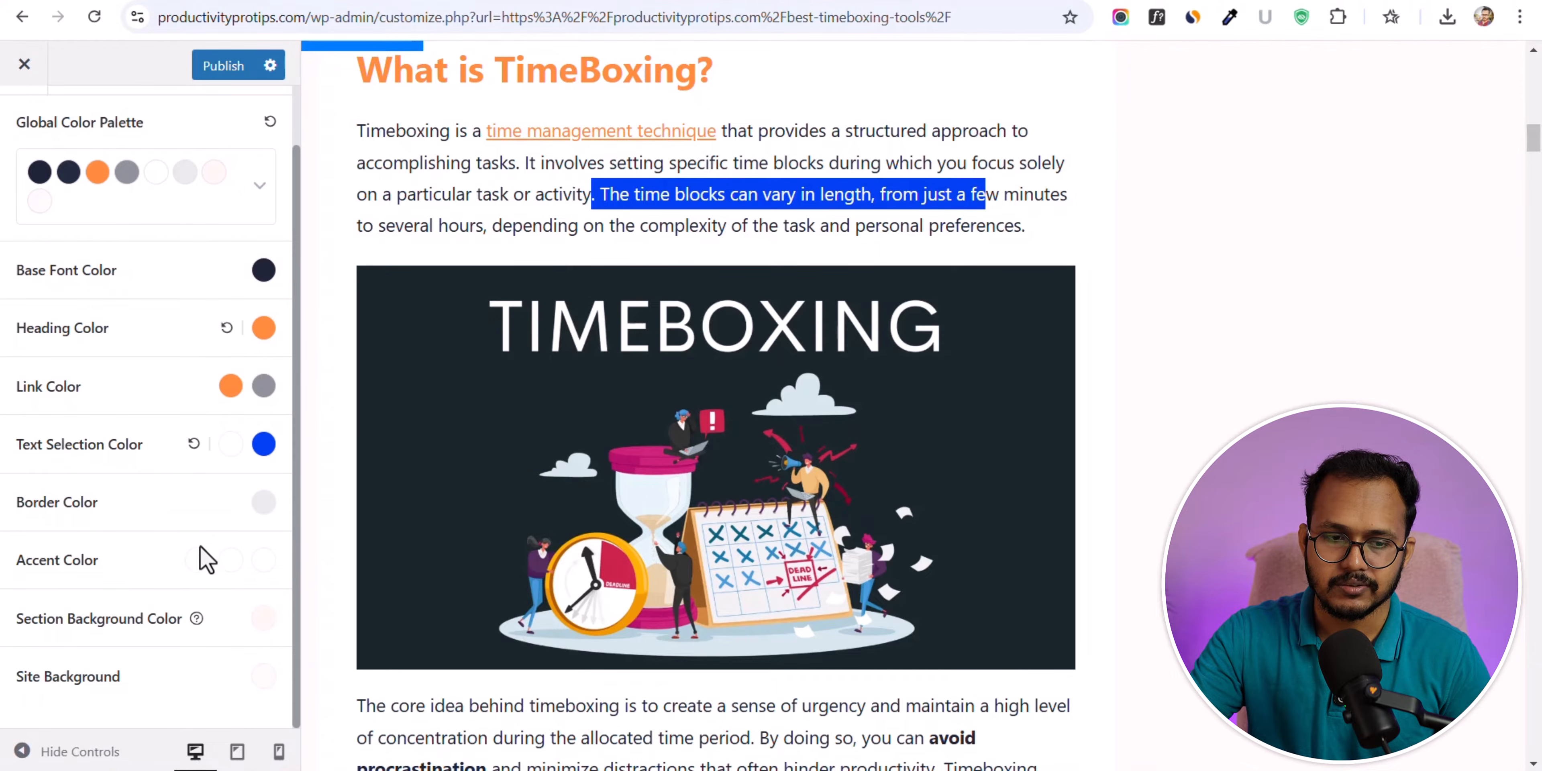
scroll(880, 458, up, 10)
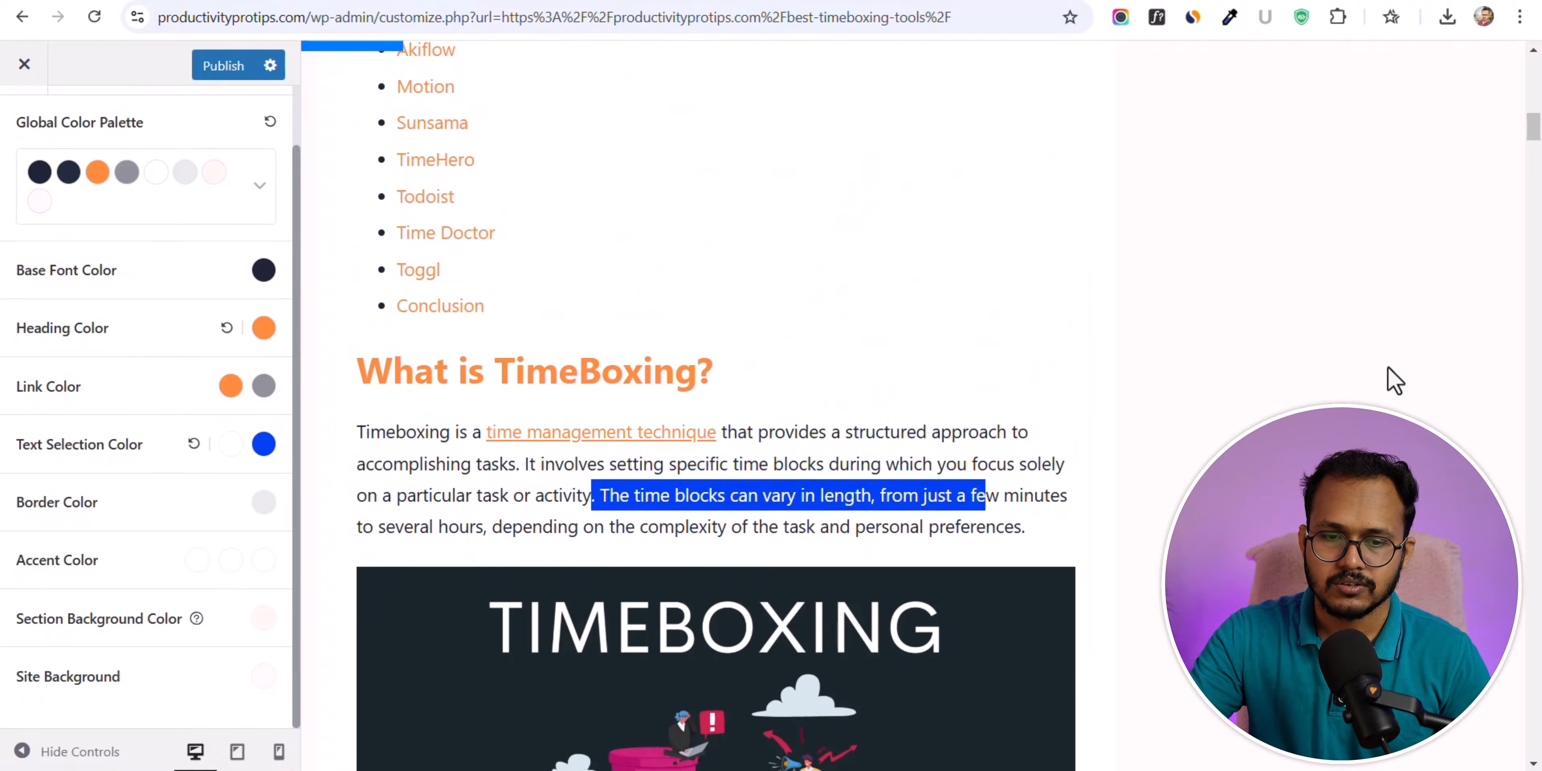
scroll(881, 472, down, 4)
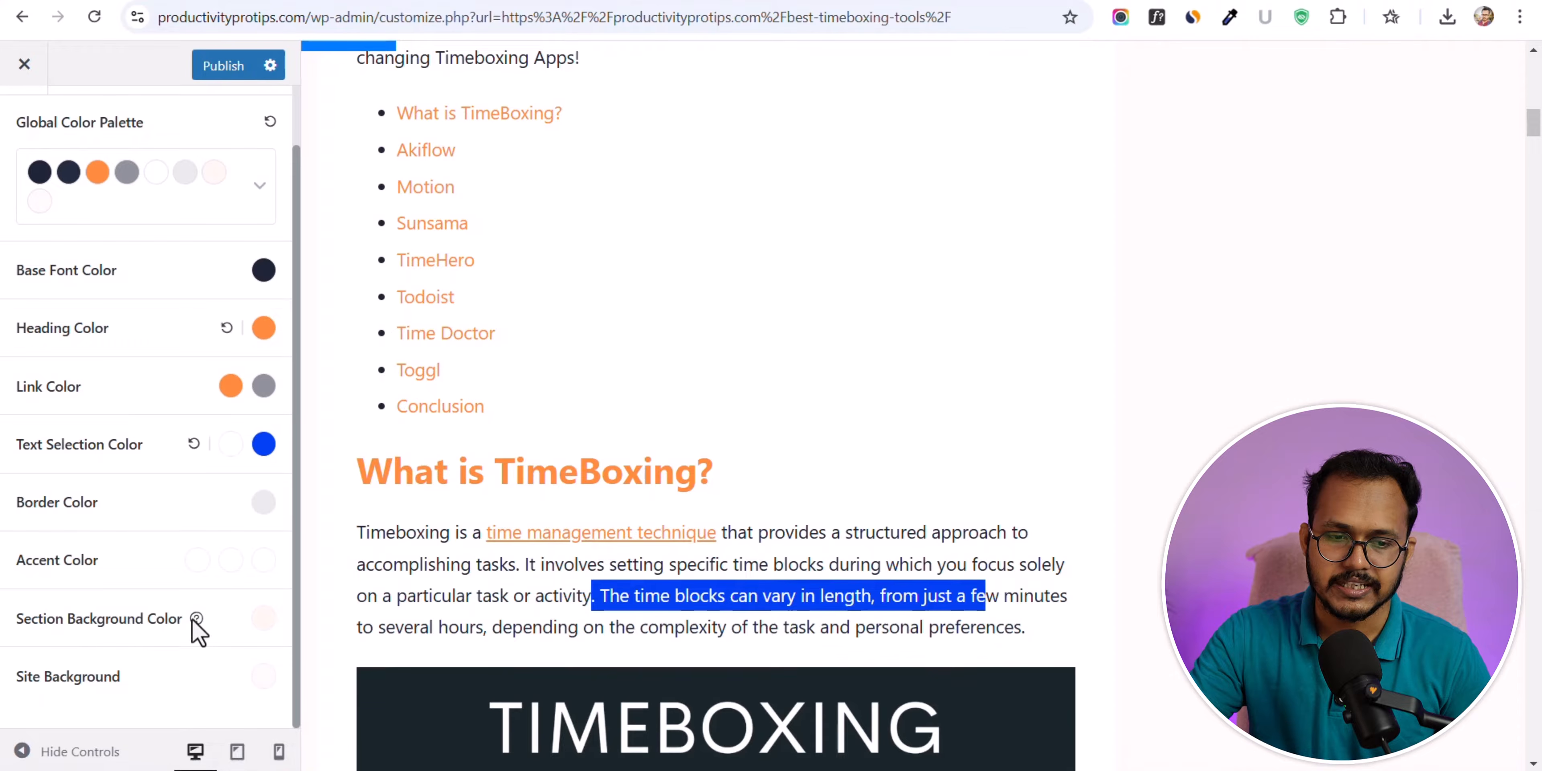
click(256, 568)
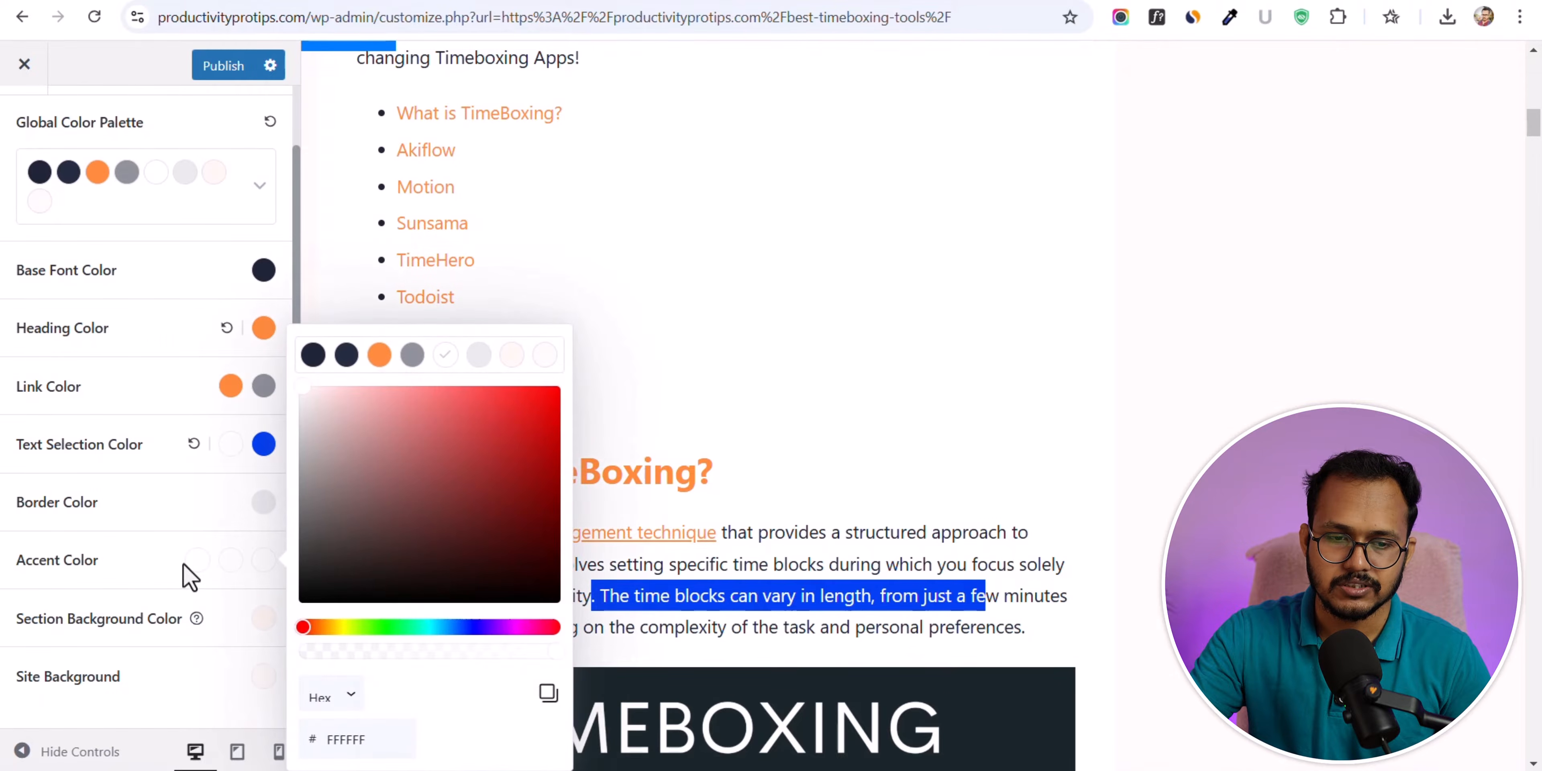
click(184, 565)
click(200, 557)
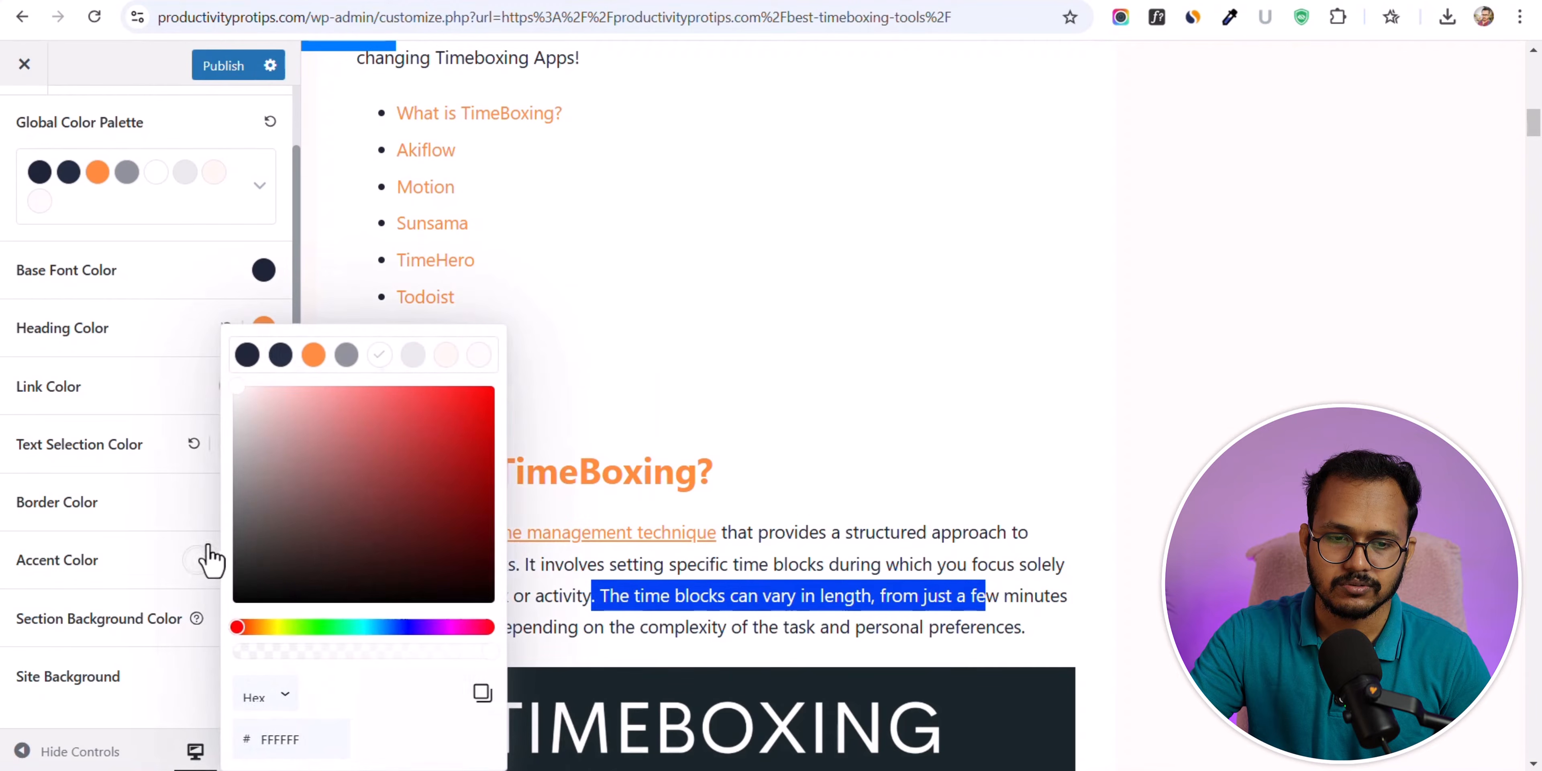
click(313, 355)
scroll(1062, 355, up, 15)
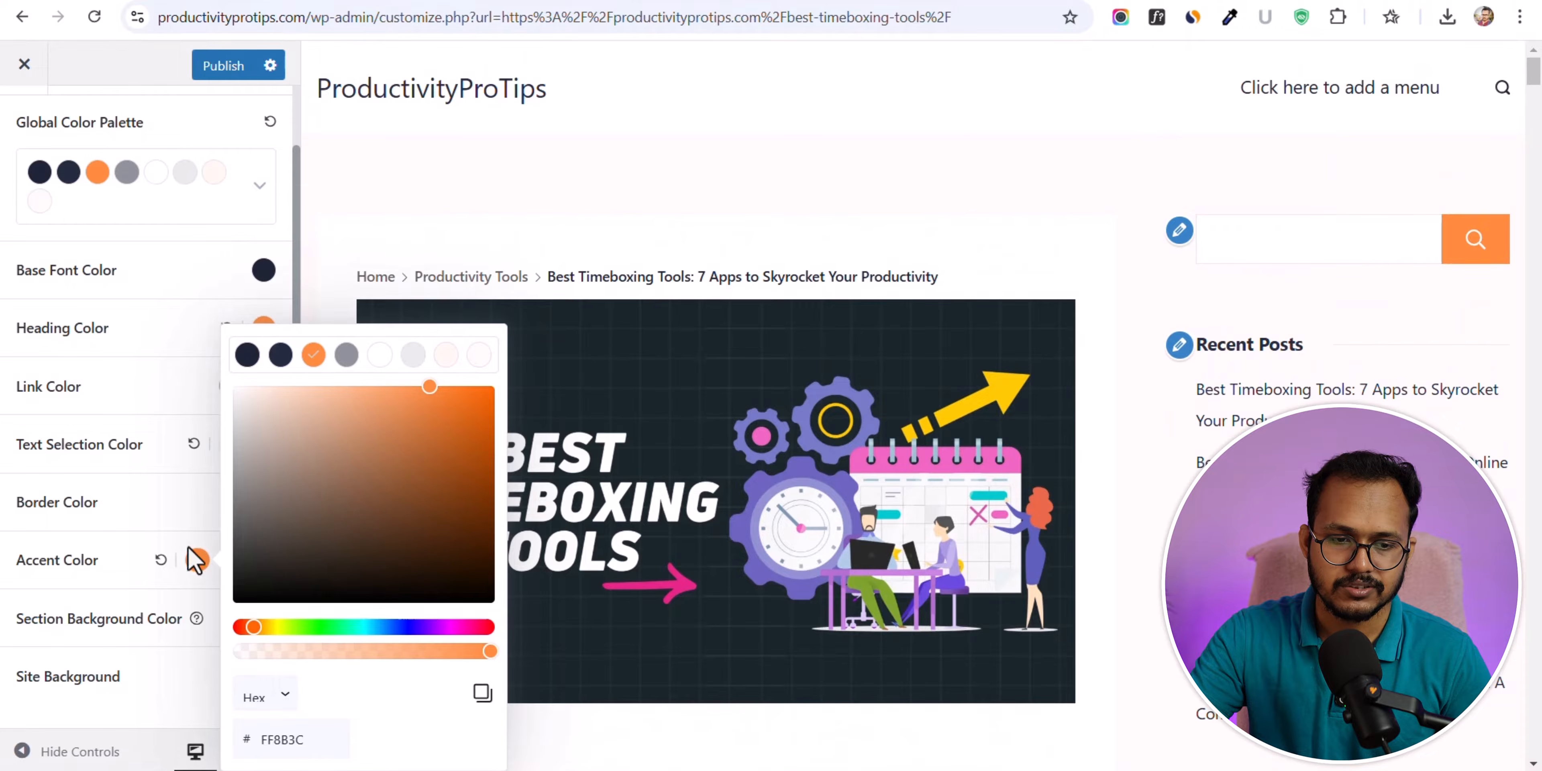
click(162, 575)
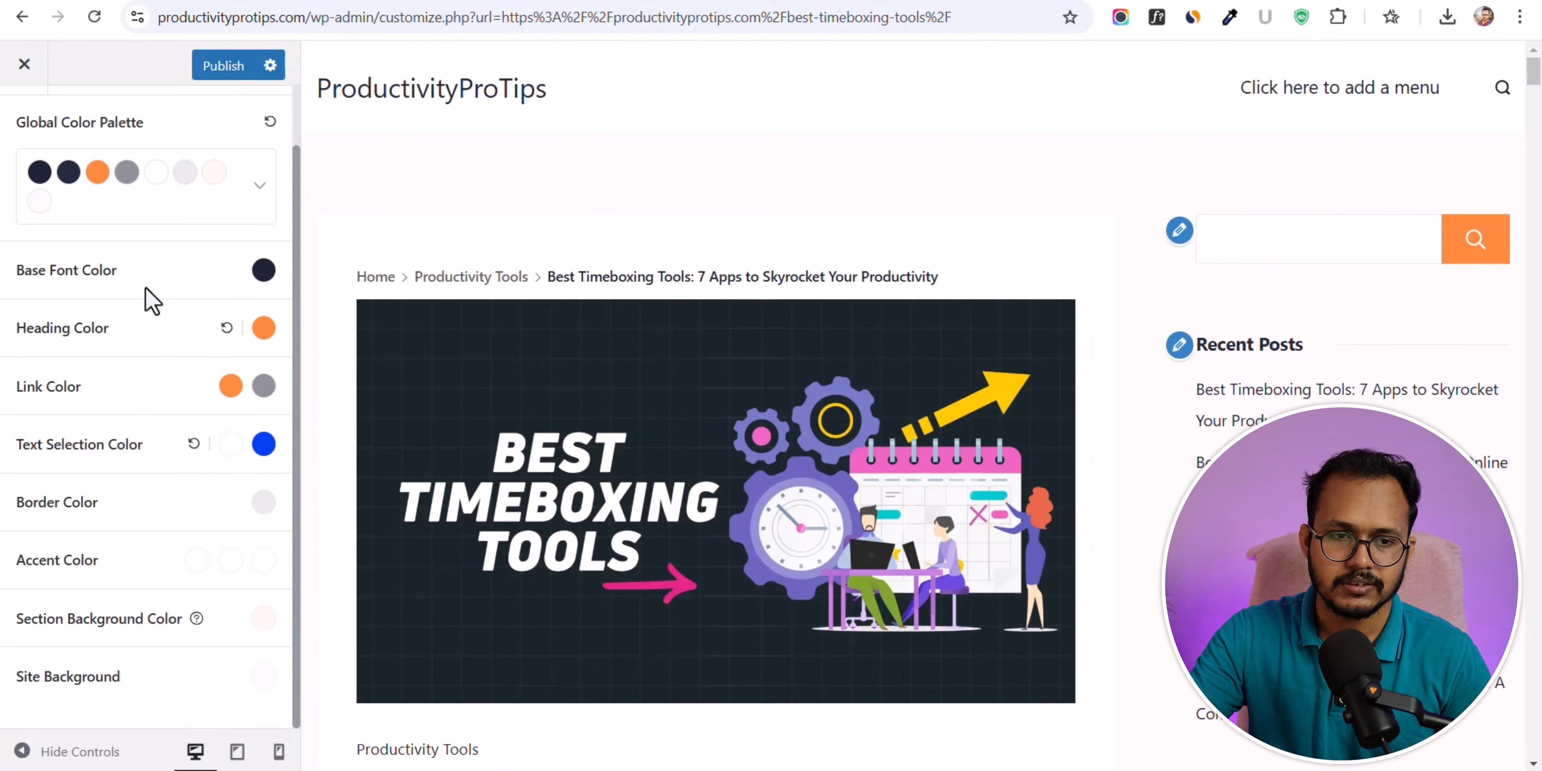
- Leave the color settings and open the global typography settings
scroll(150, 287, up, 2)
click(31, 132)
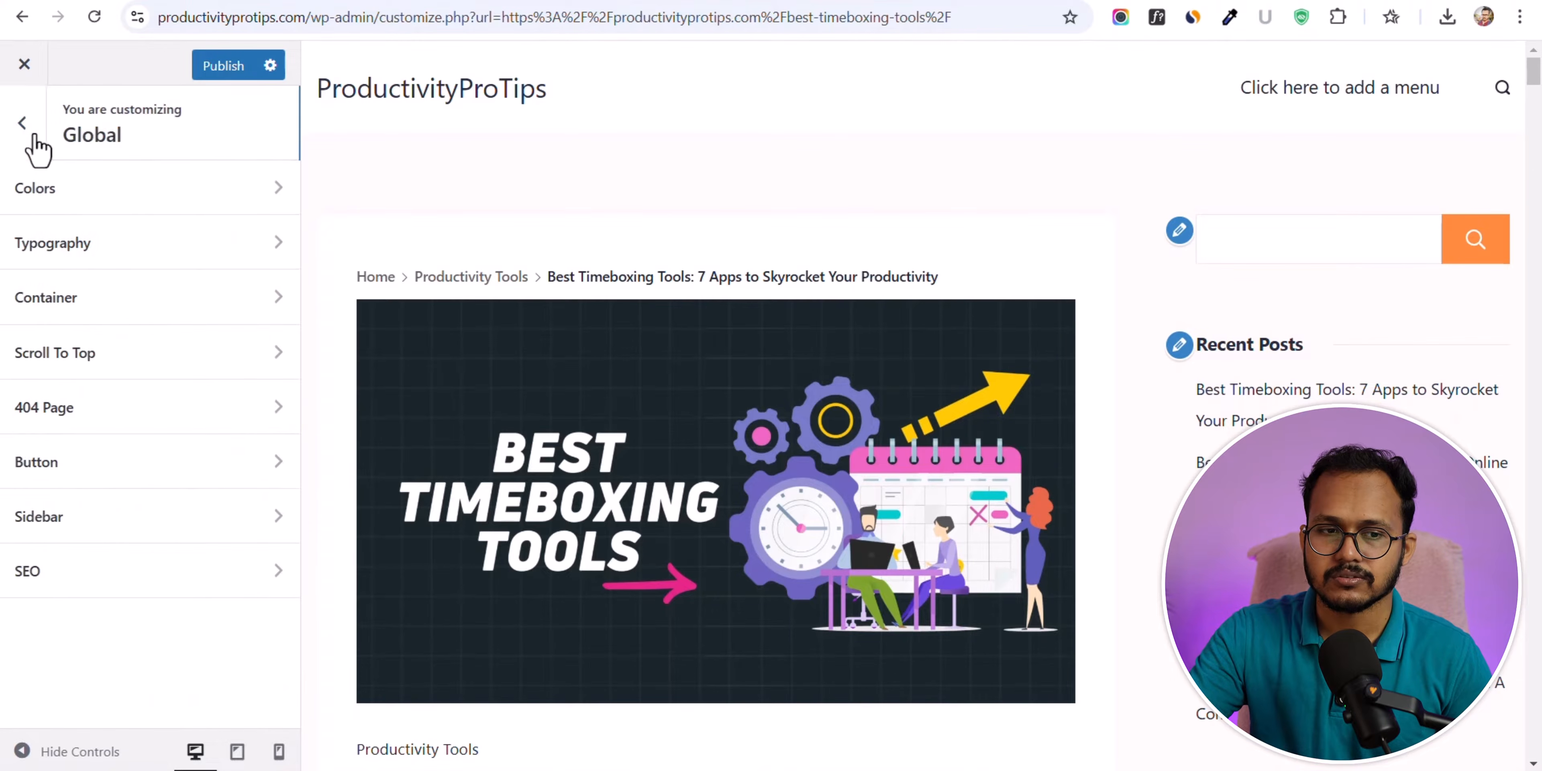
click(67, 251)
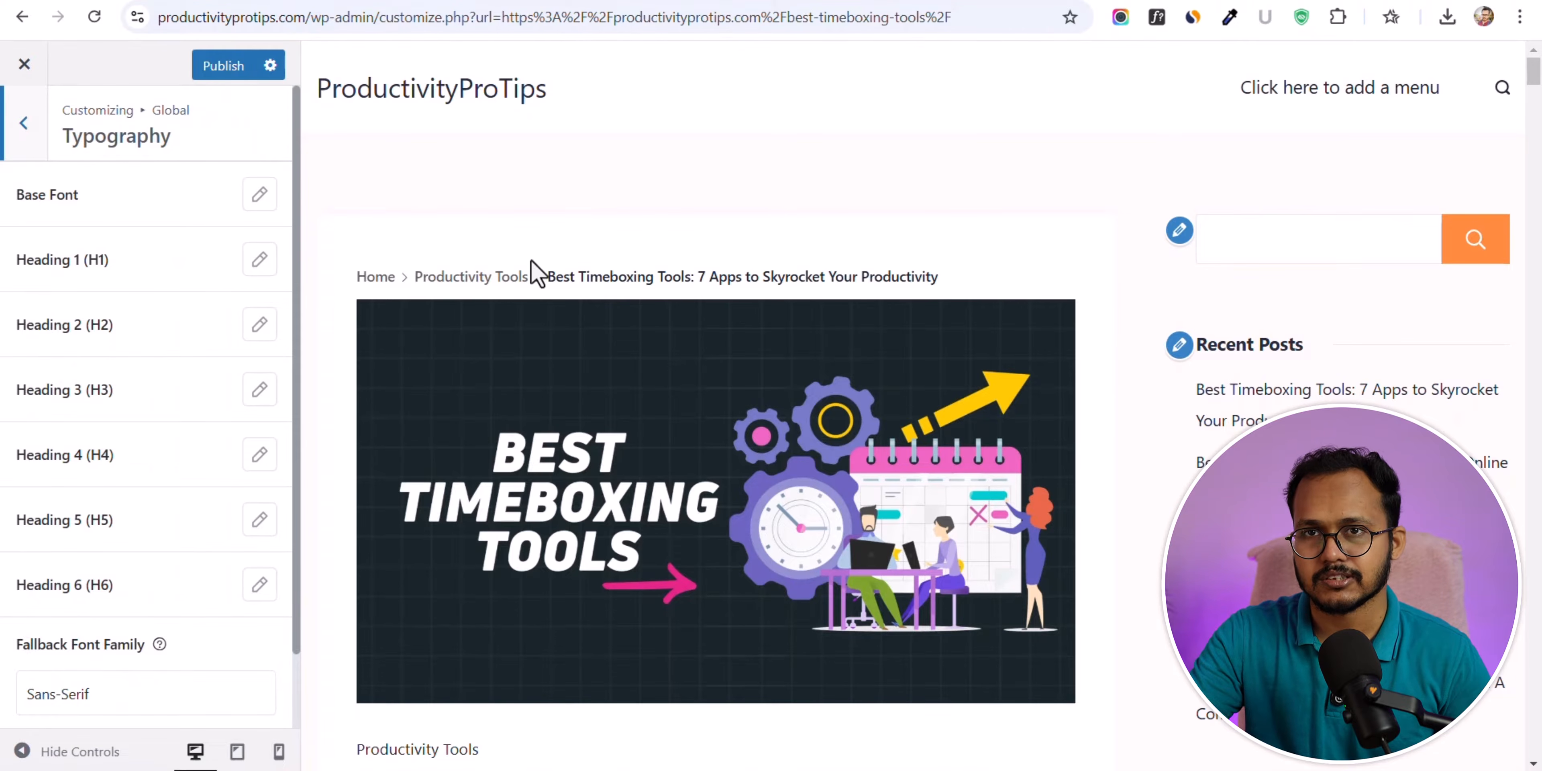
- Open the Base Font typography settings and browse the available font families without choosing a new one
scroll(682, 296, down, 6)
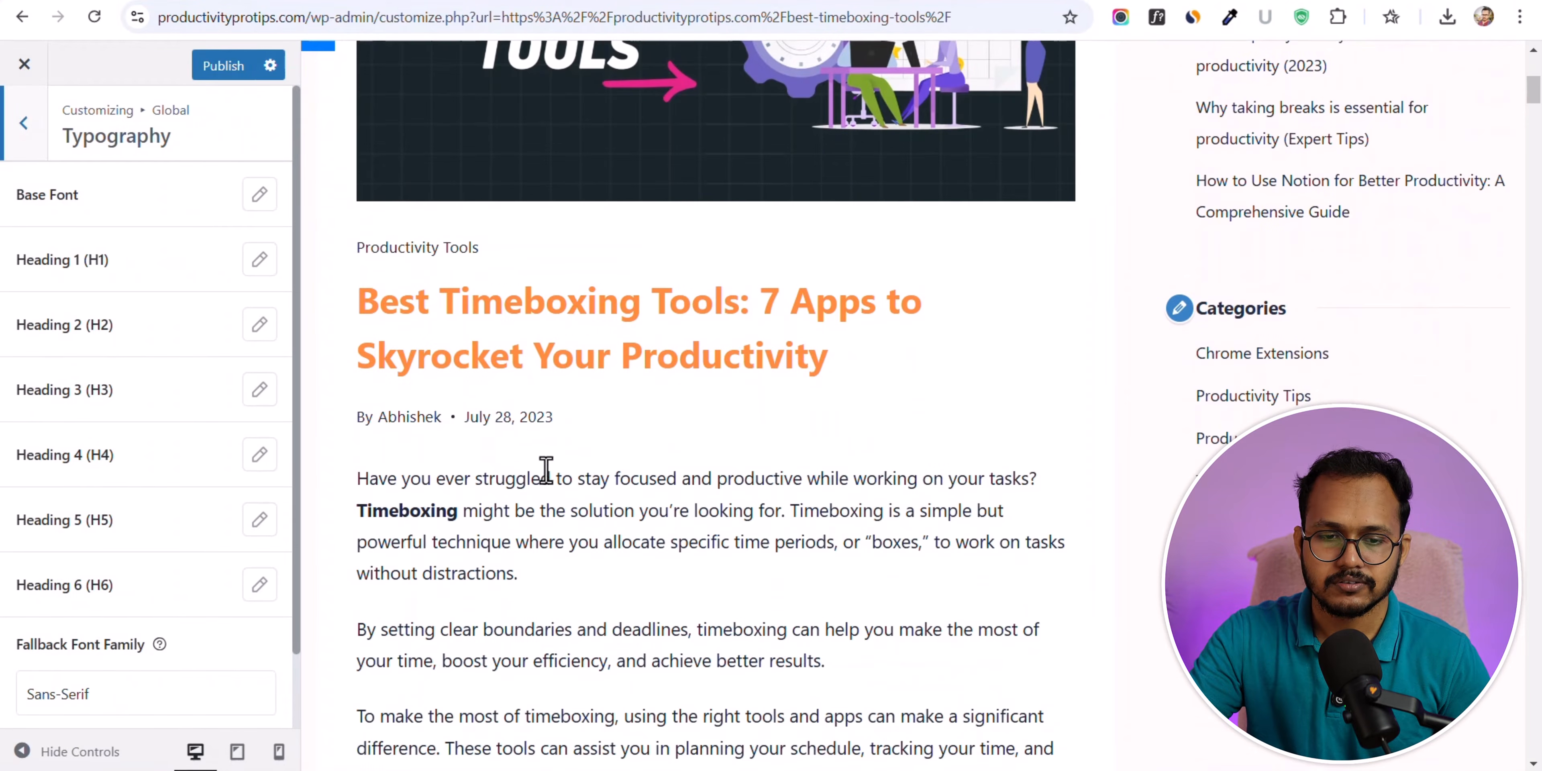
click(261, 202)
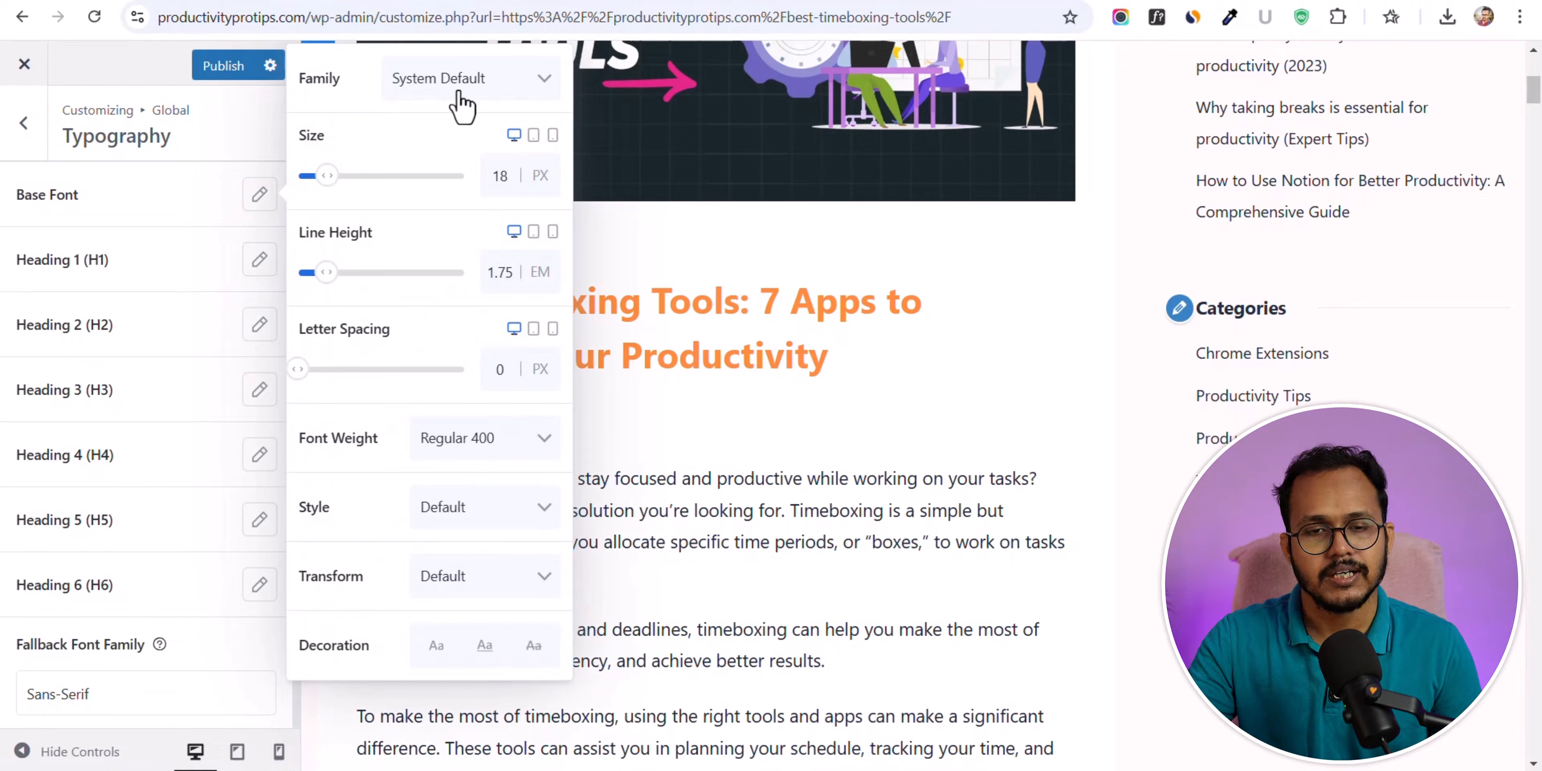
click(461, 99)
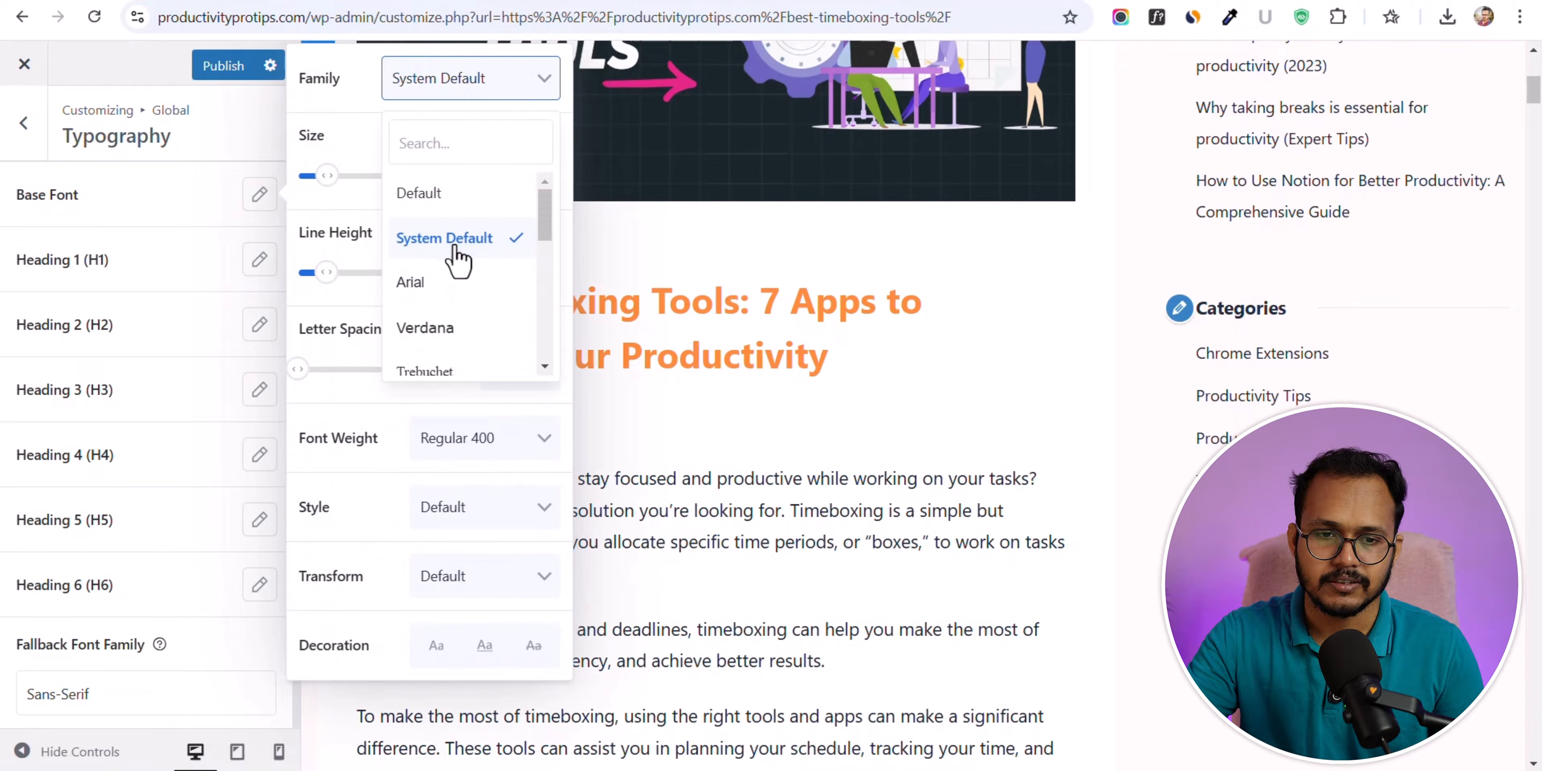
scroll(458, 275, down, 5)
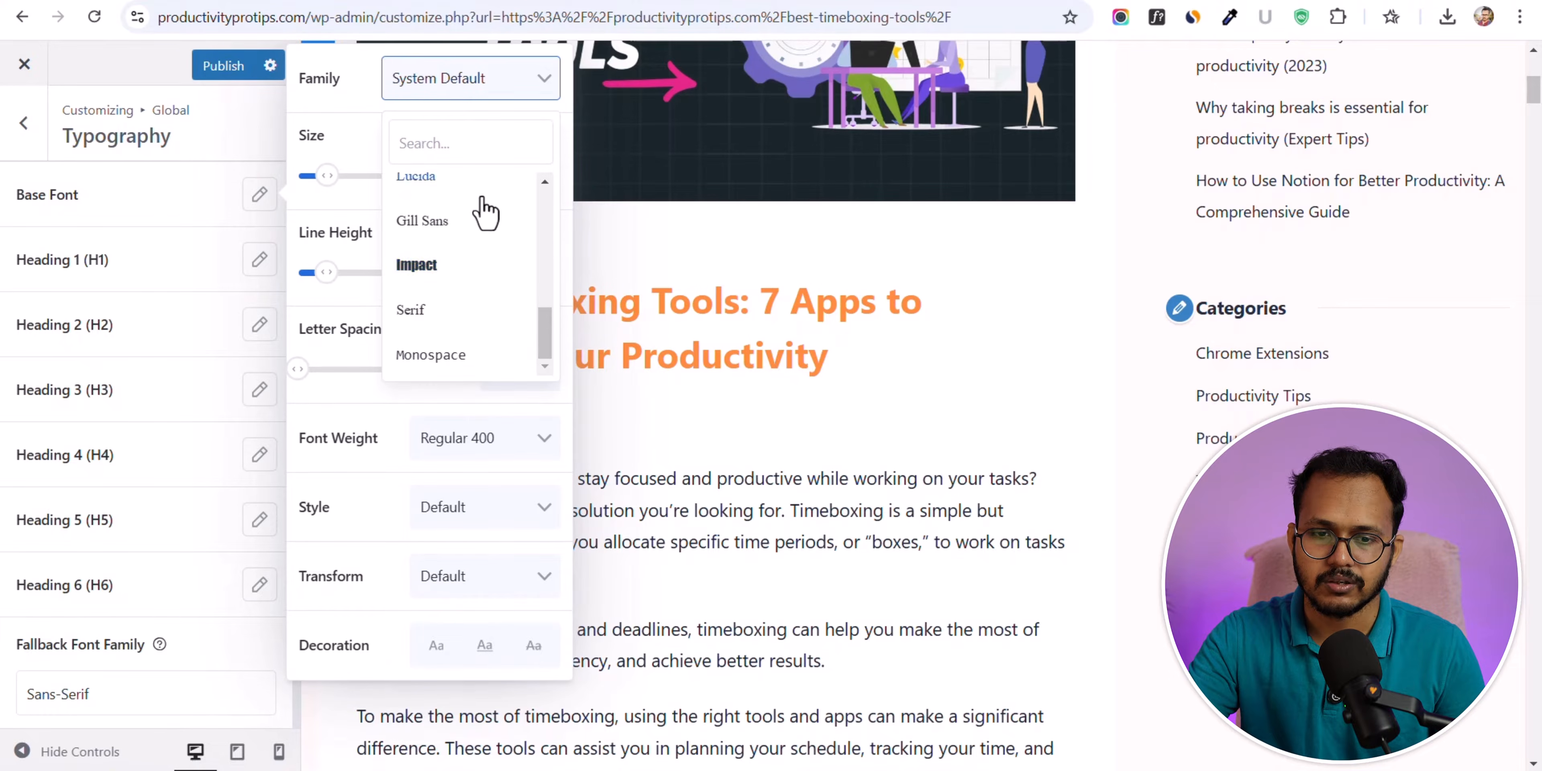
scroll(482, 276, up, 5)
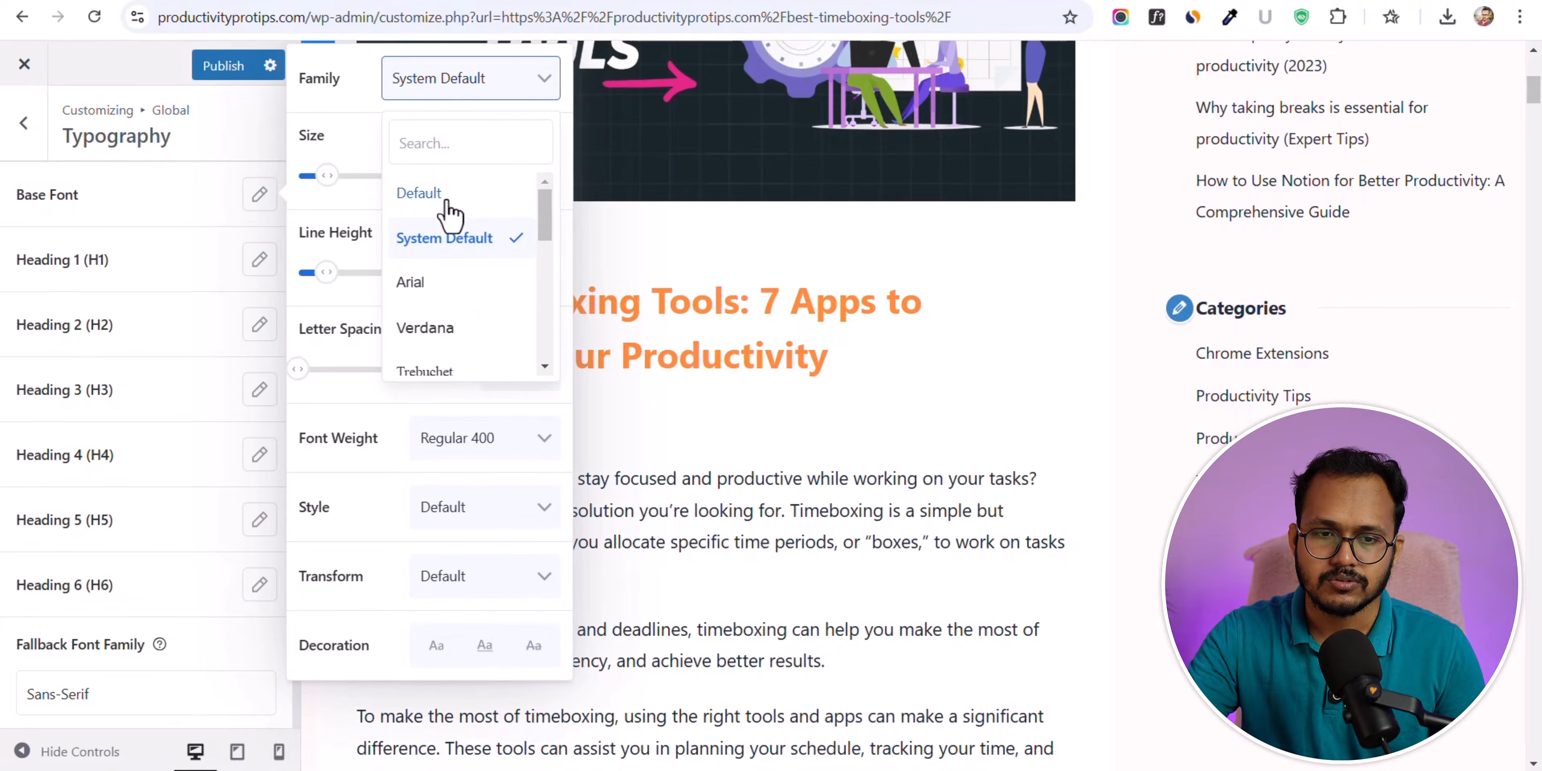
click(352, 133)
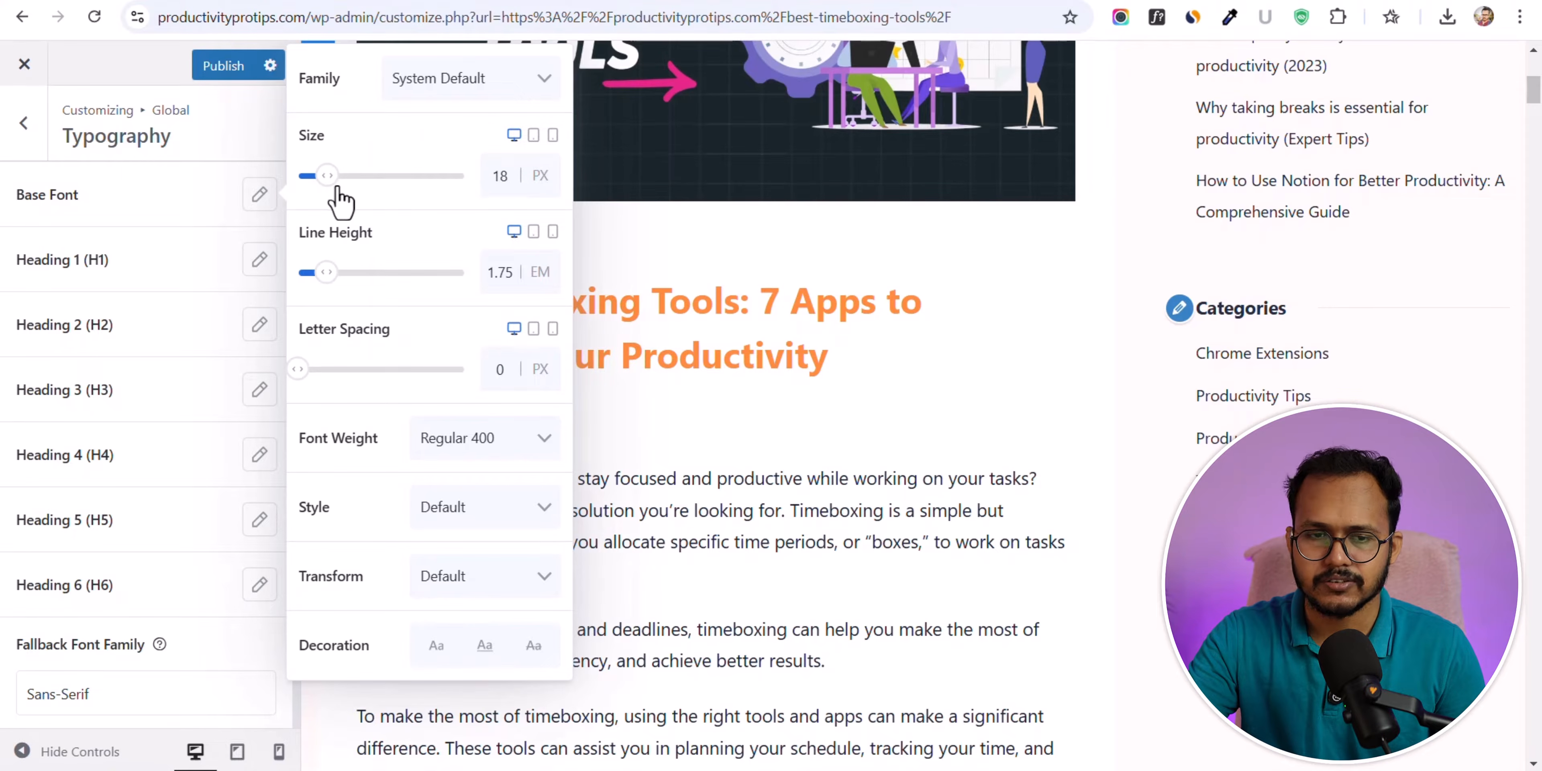
- Try a base font size of 40 px, check the post preview, and reset the size
drag(338, 189, 369, 187)
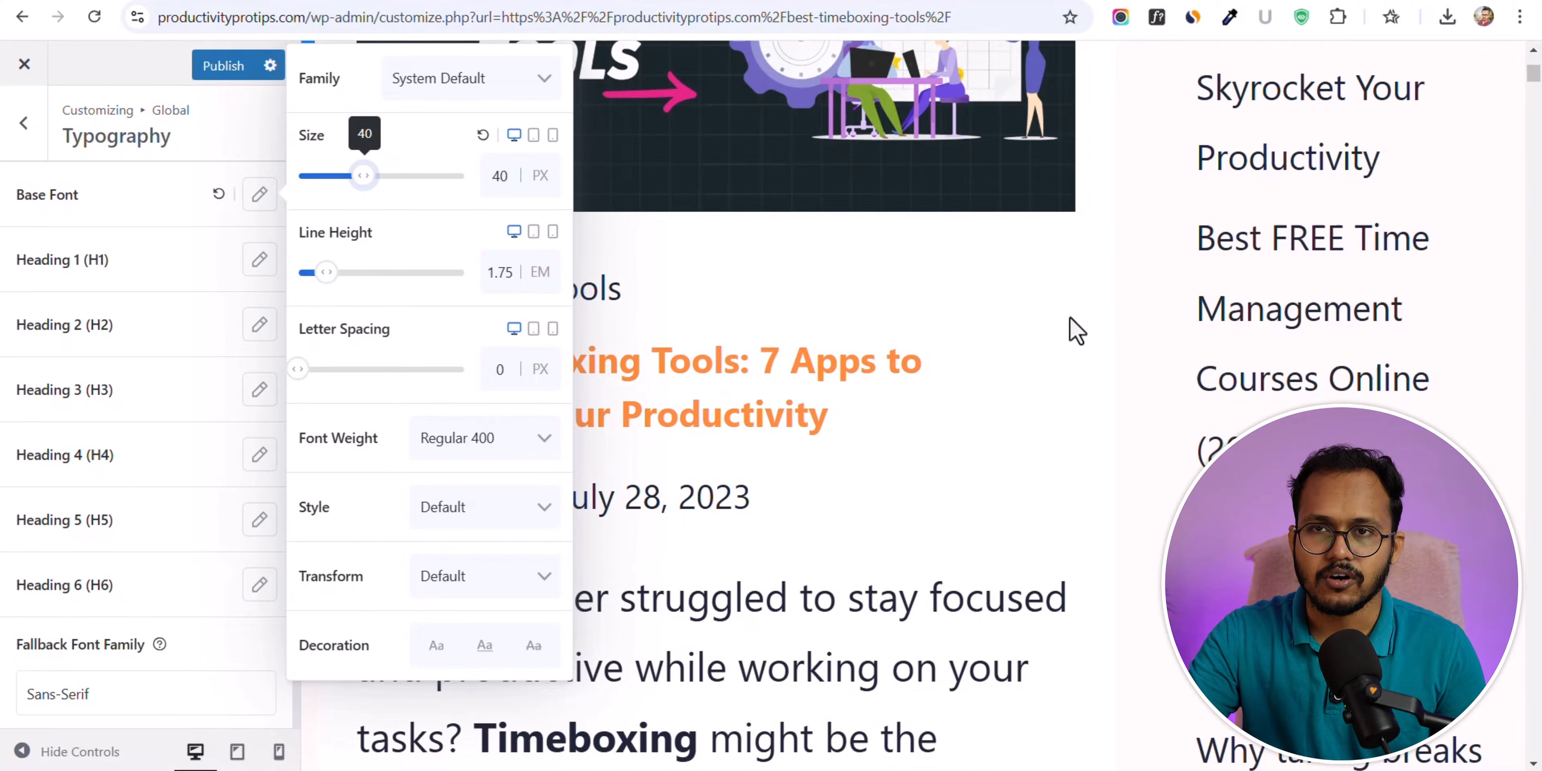
scroll(1060, 354, up, 5)
scroll(673, 270, down, 5)
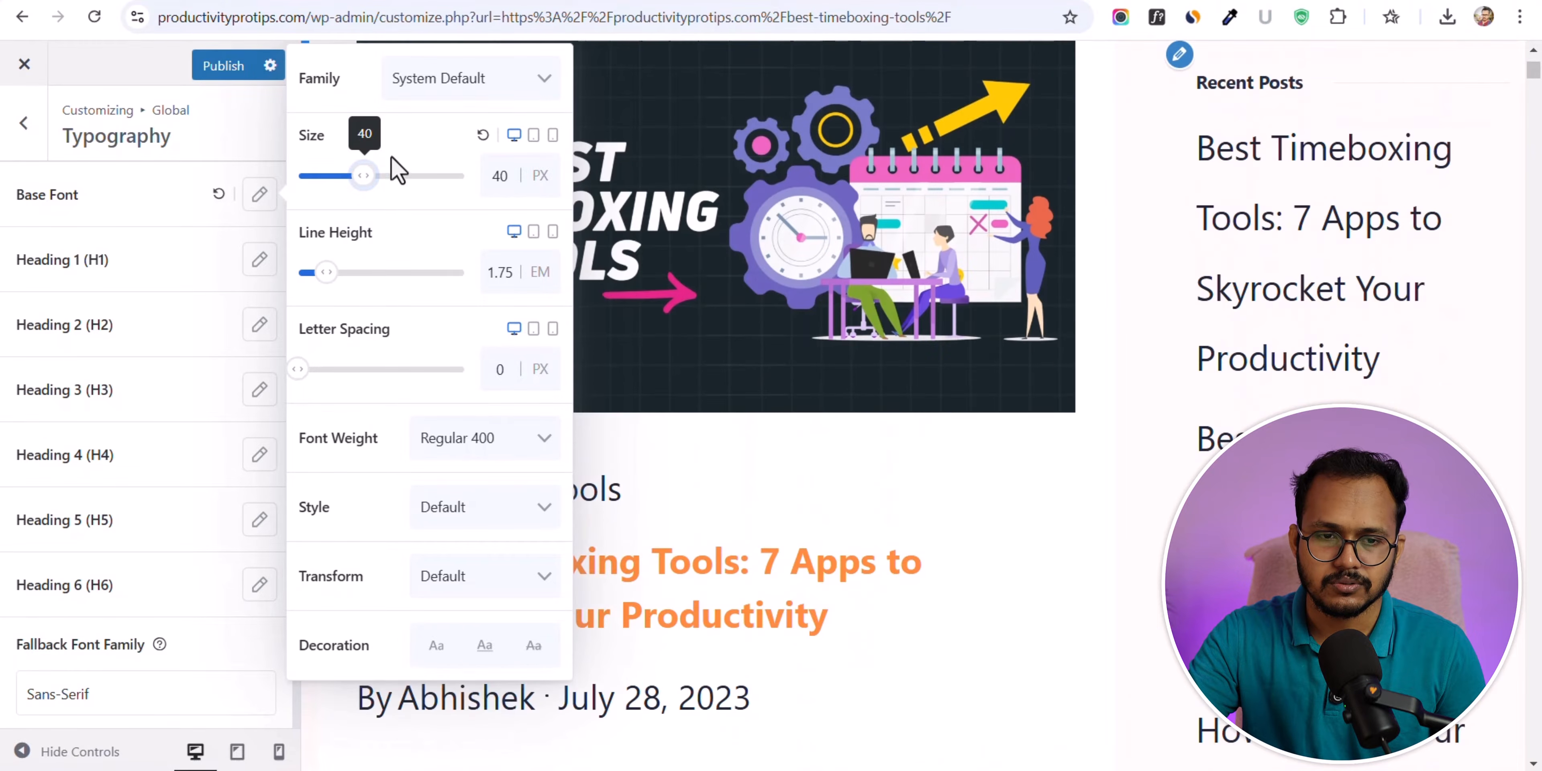
click(481, 137)
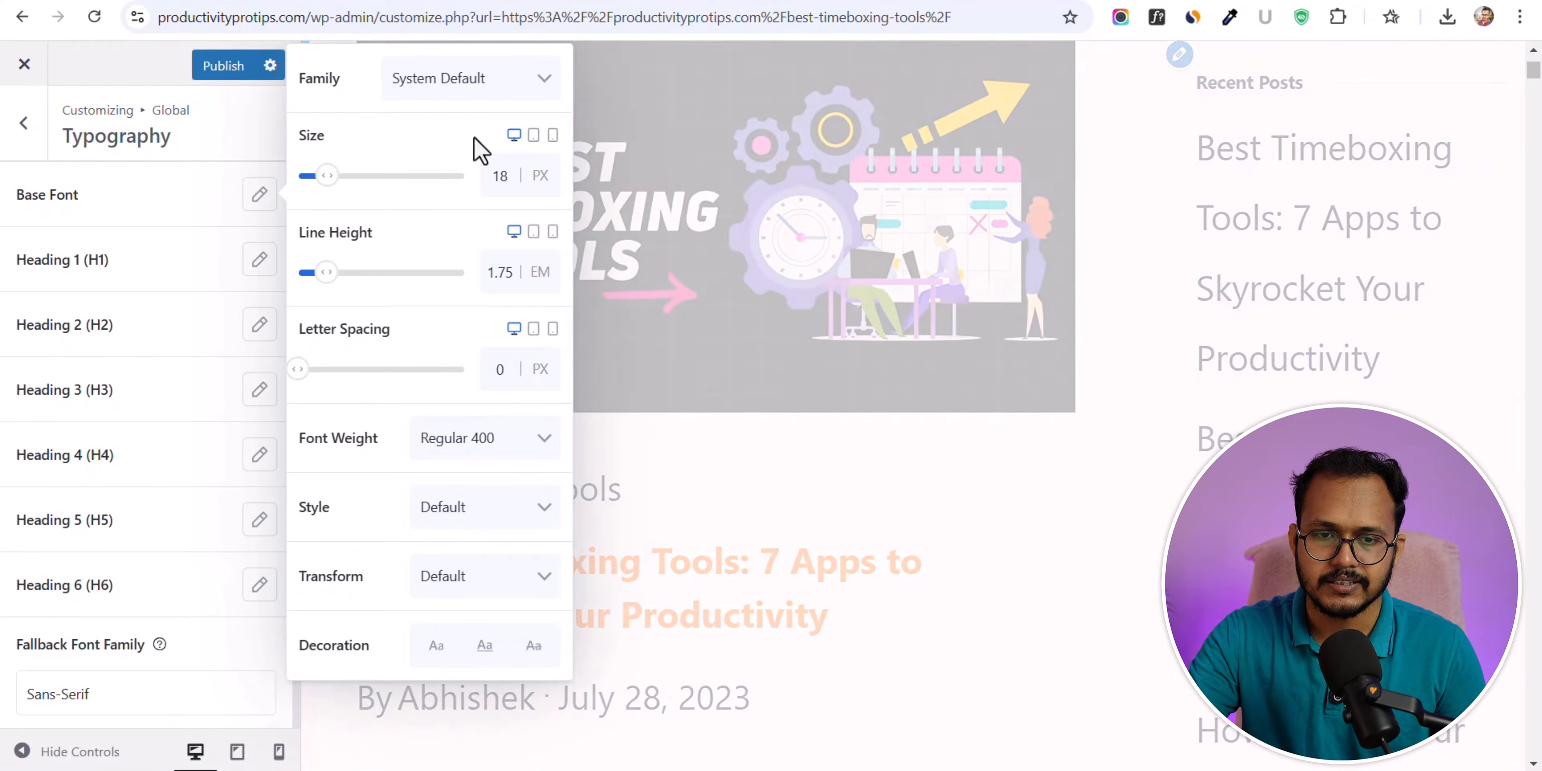
scroll(778, 255, up, 5)
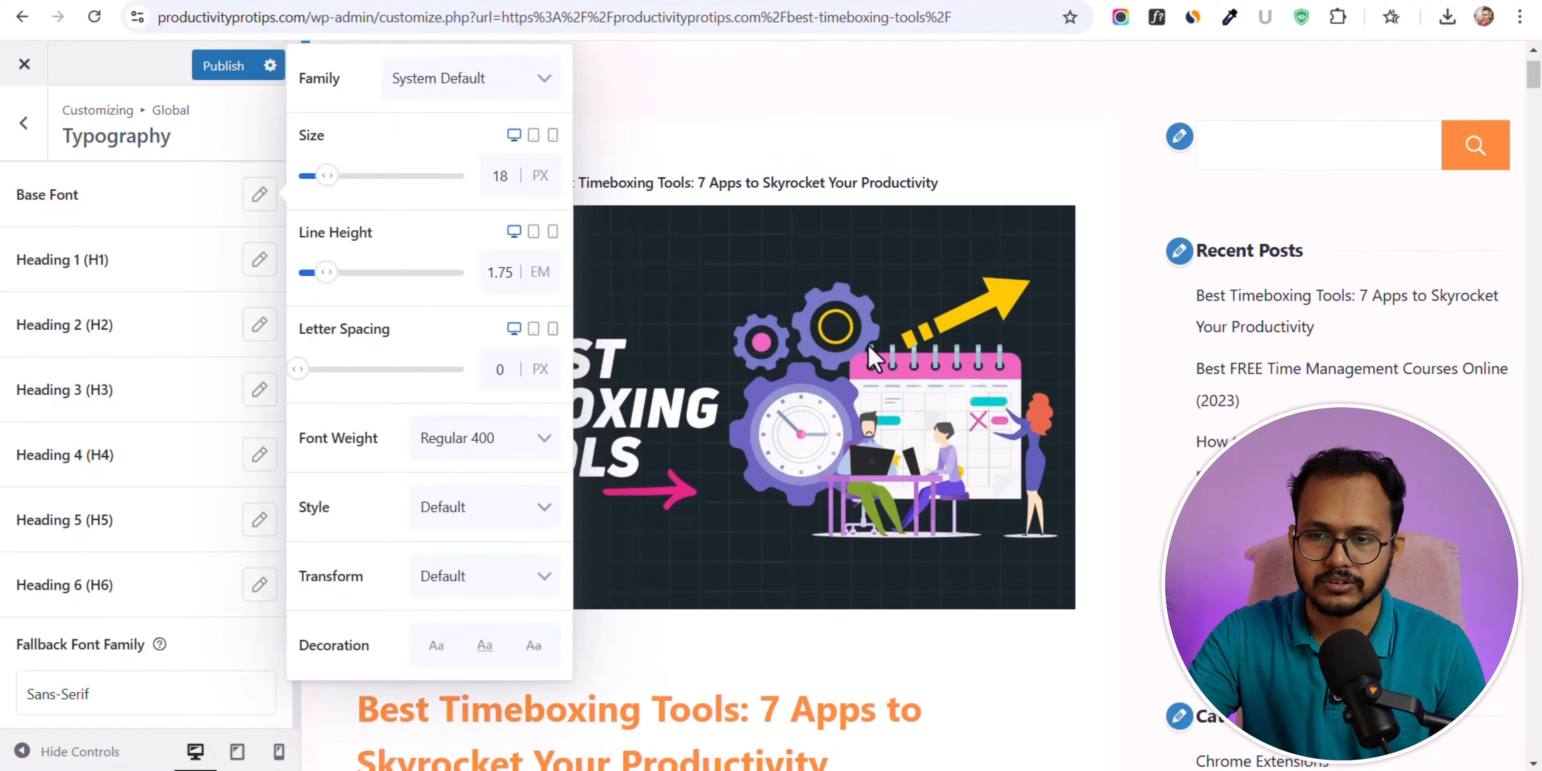
scroll(973, 368, down, 10)
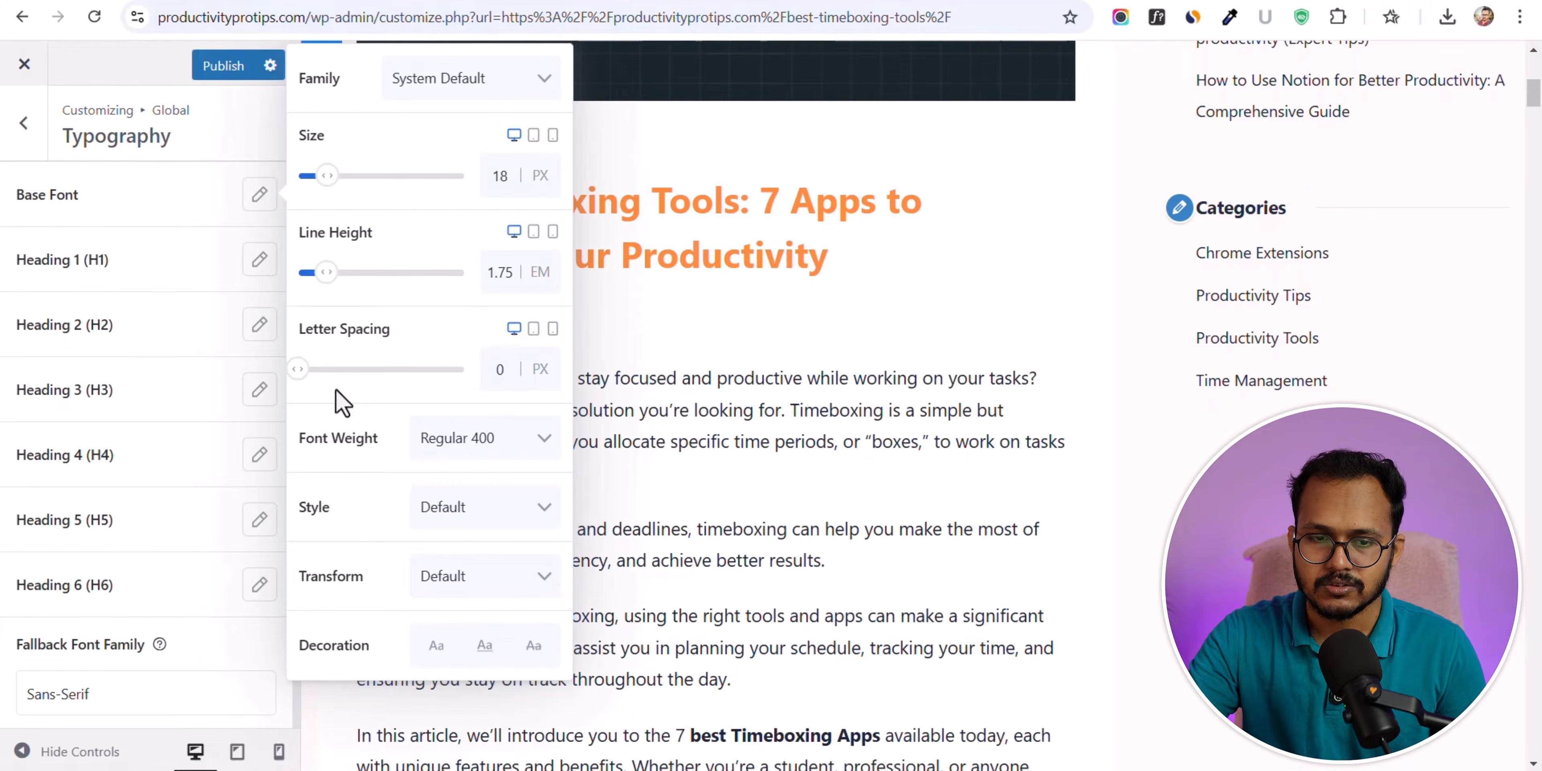
- Try a base font letter spacing of 28 px, reset it, and close the Base Font settings
drag(301, 372, 347, 383)
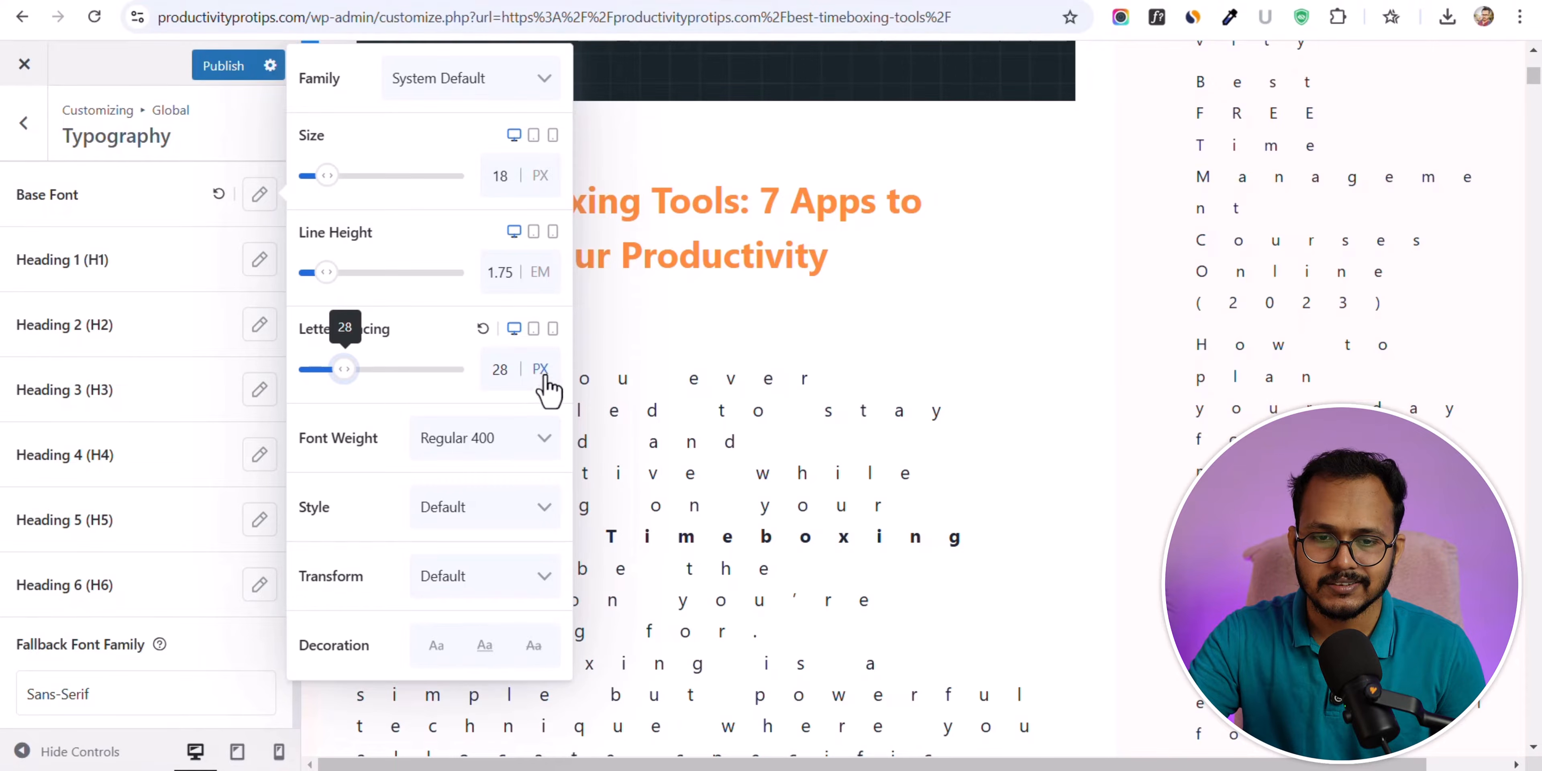
click(484, 331)
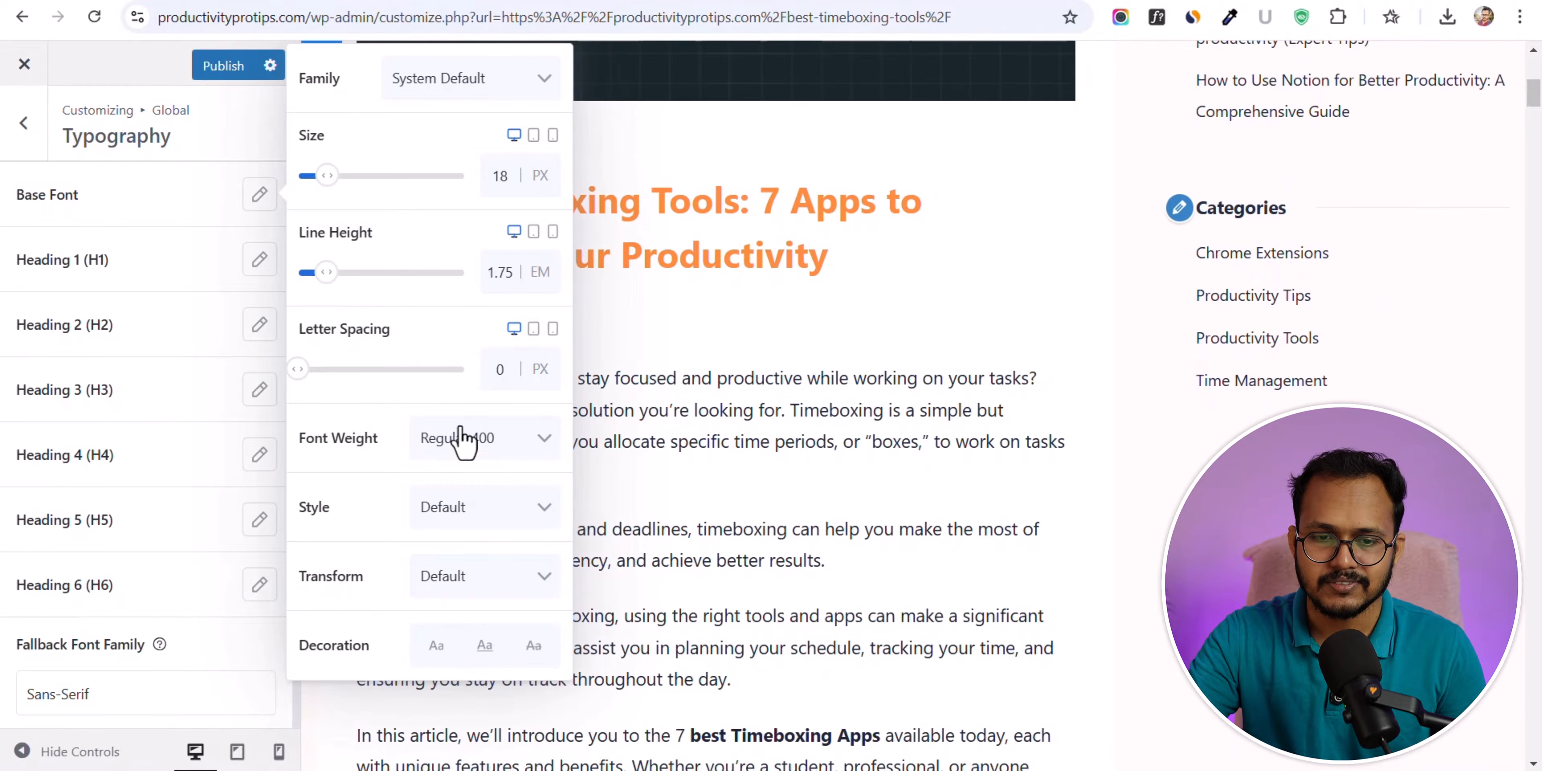
click(481, 447)
click(482, 446)
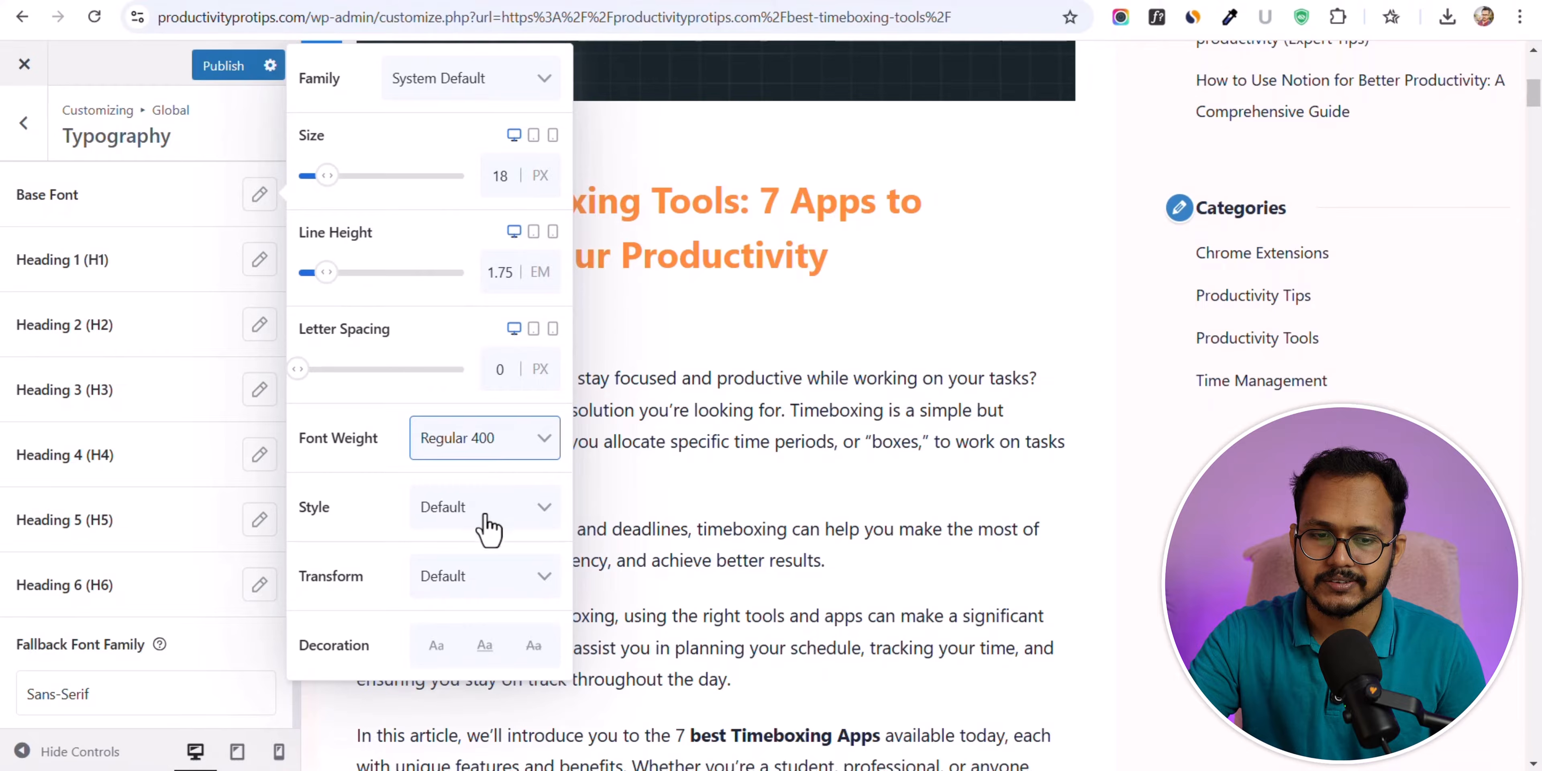
click(170, 210)
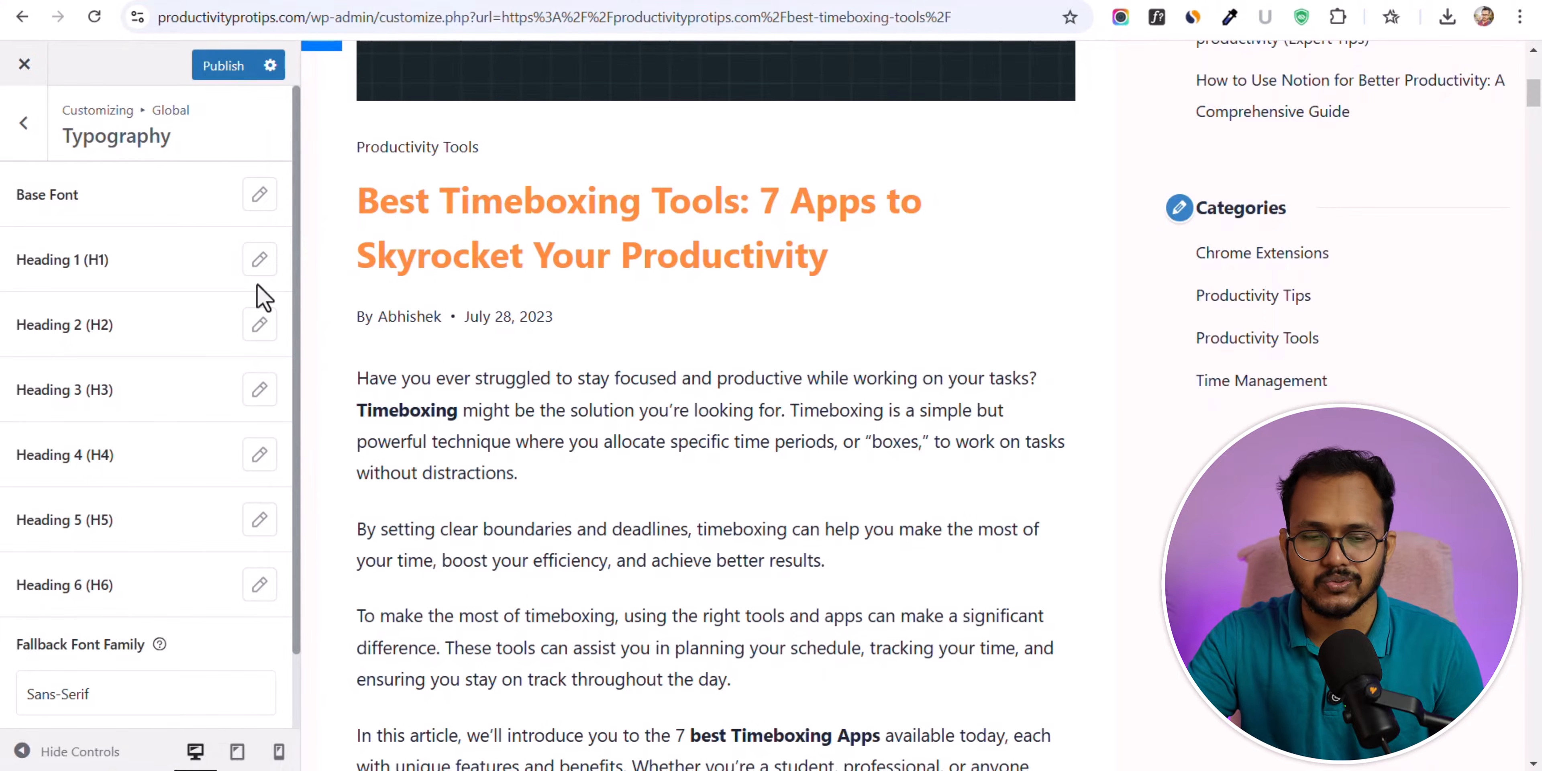
- Examine the Heading 1 (H1) typography options and the Fallback Font Family setting
click(260, 260)
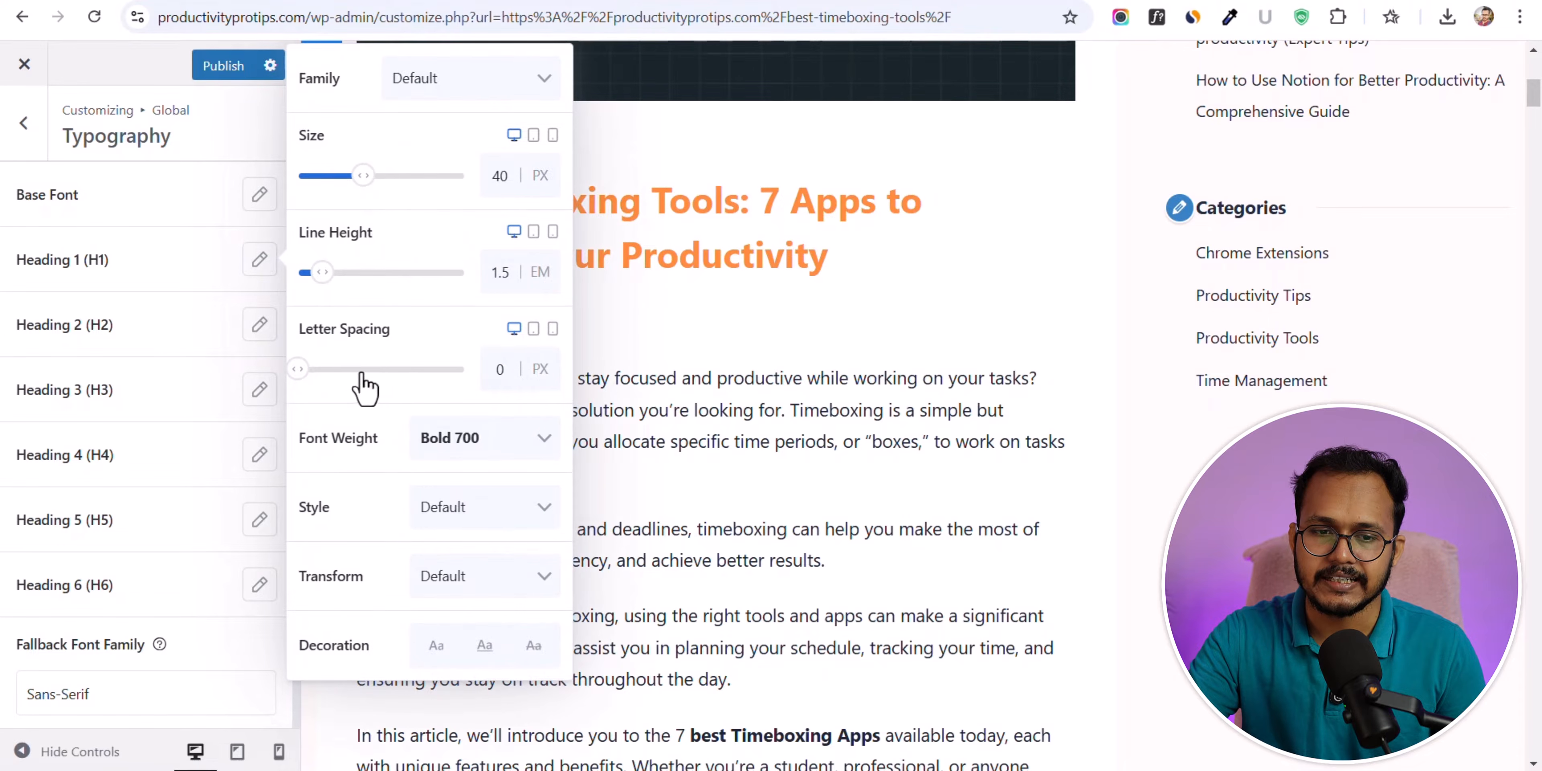
click(179, 419)
scroll(171, 485, down, 2)
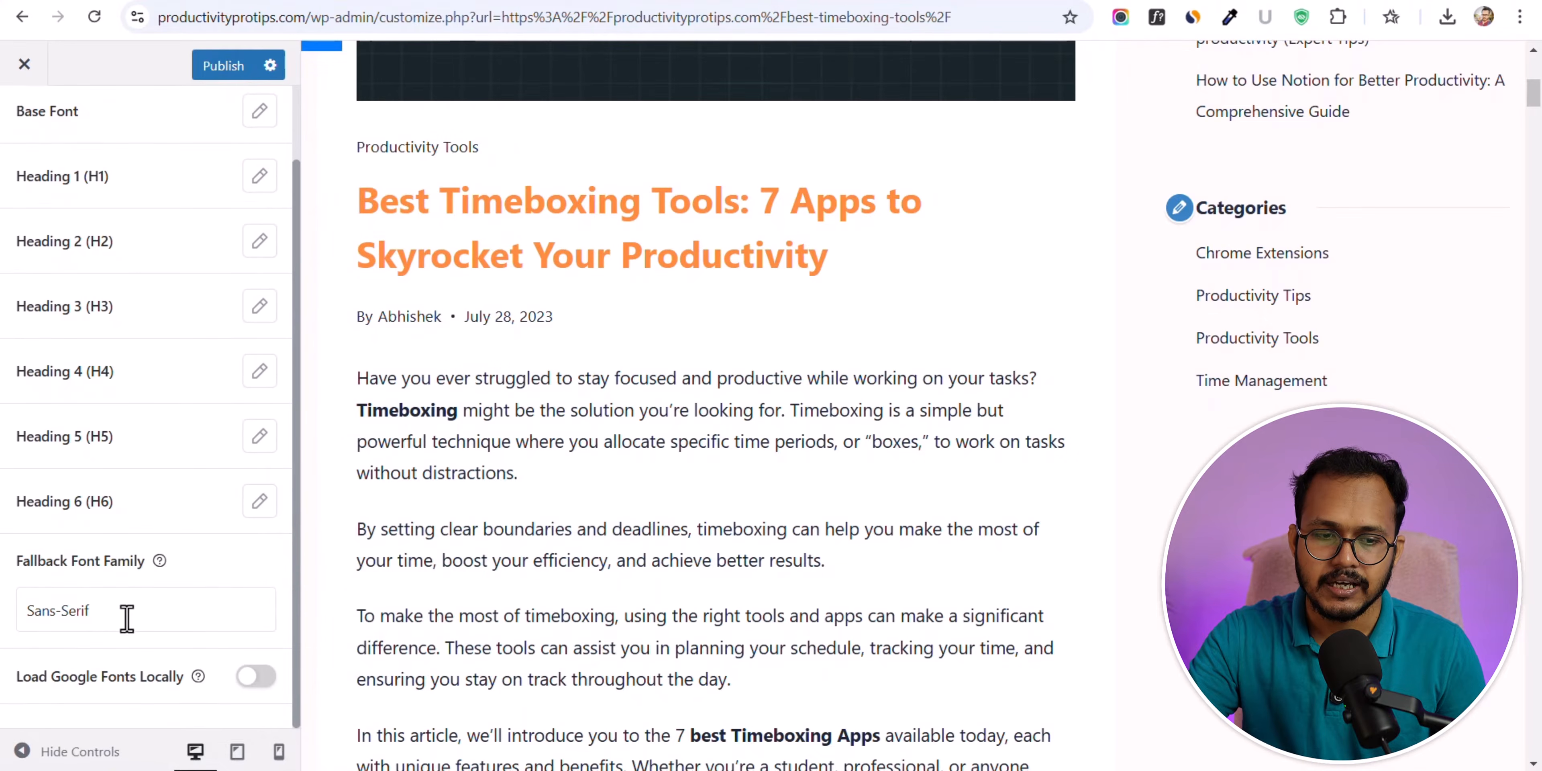
click(127, 619)
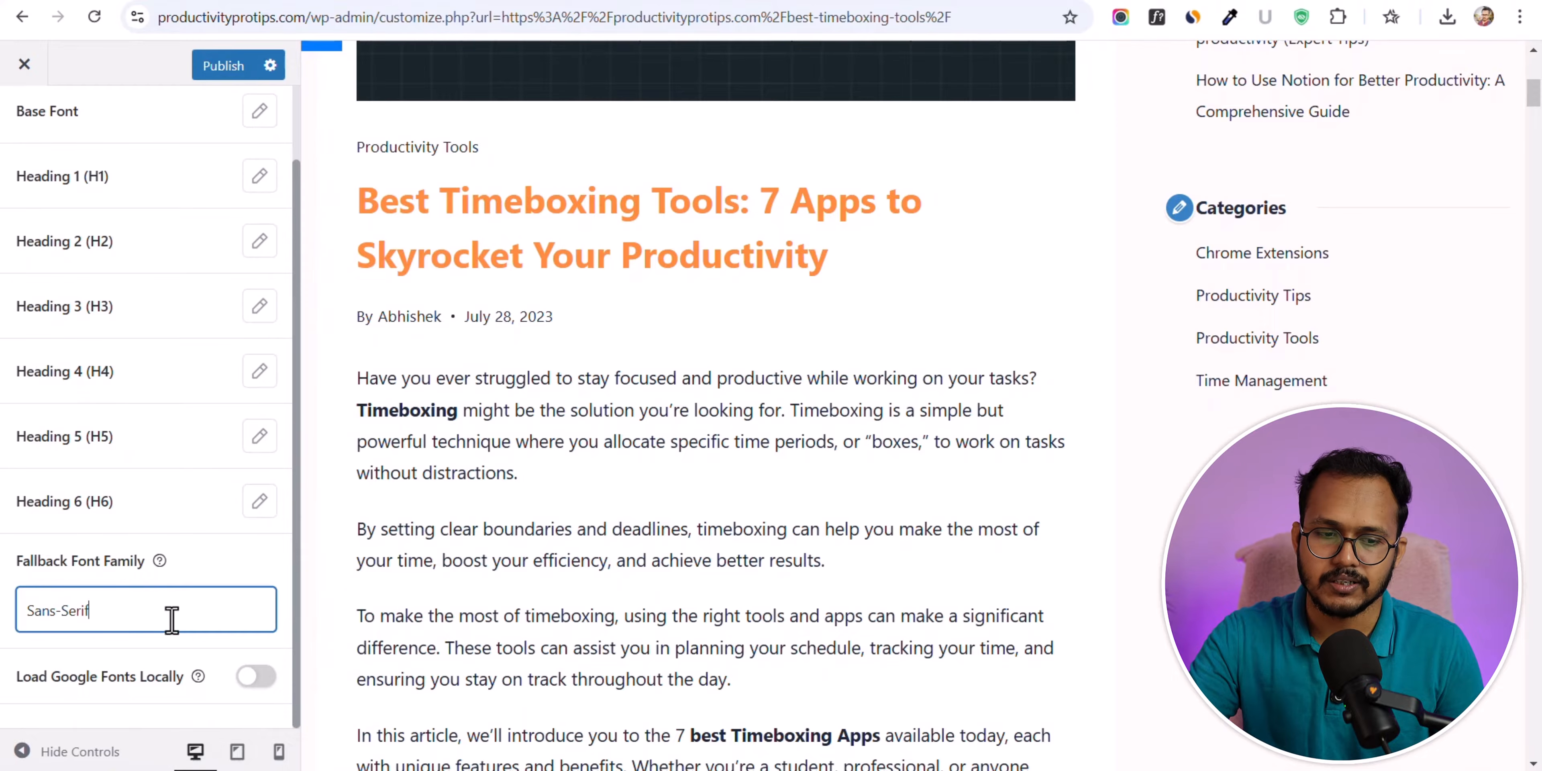
click(188, 698)
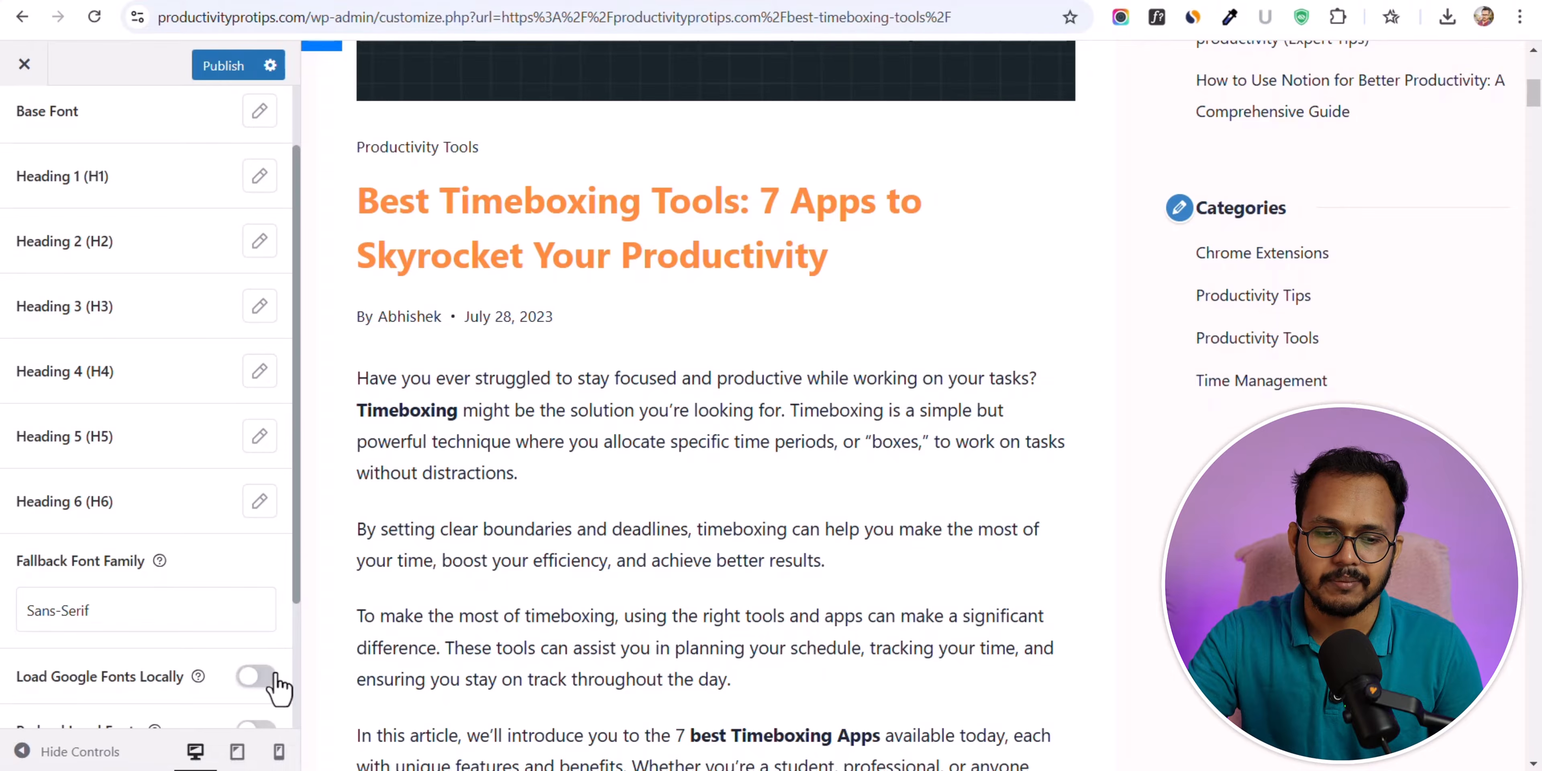
- Turn on Load Google Fonts Locally and Preload Local Fonts in the typography settings
click(275, 680)
scroll(188, 684, down, 3)
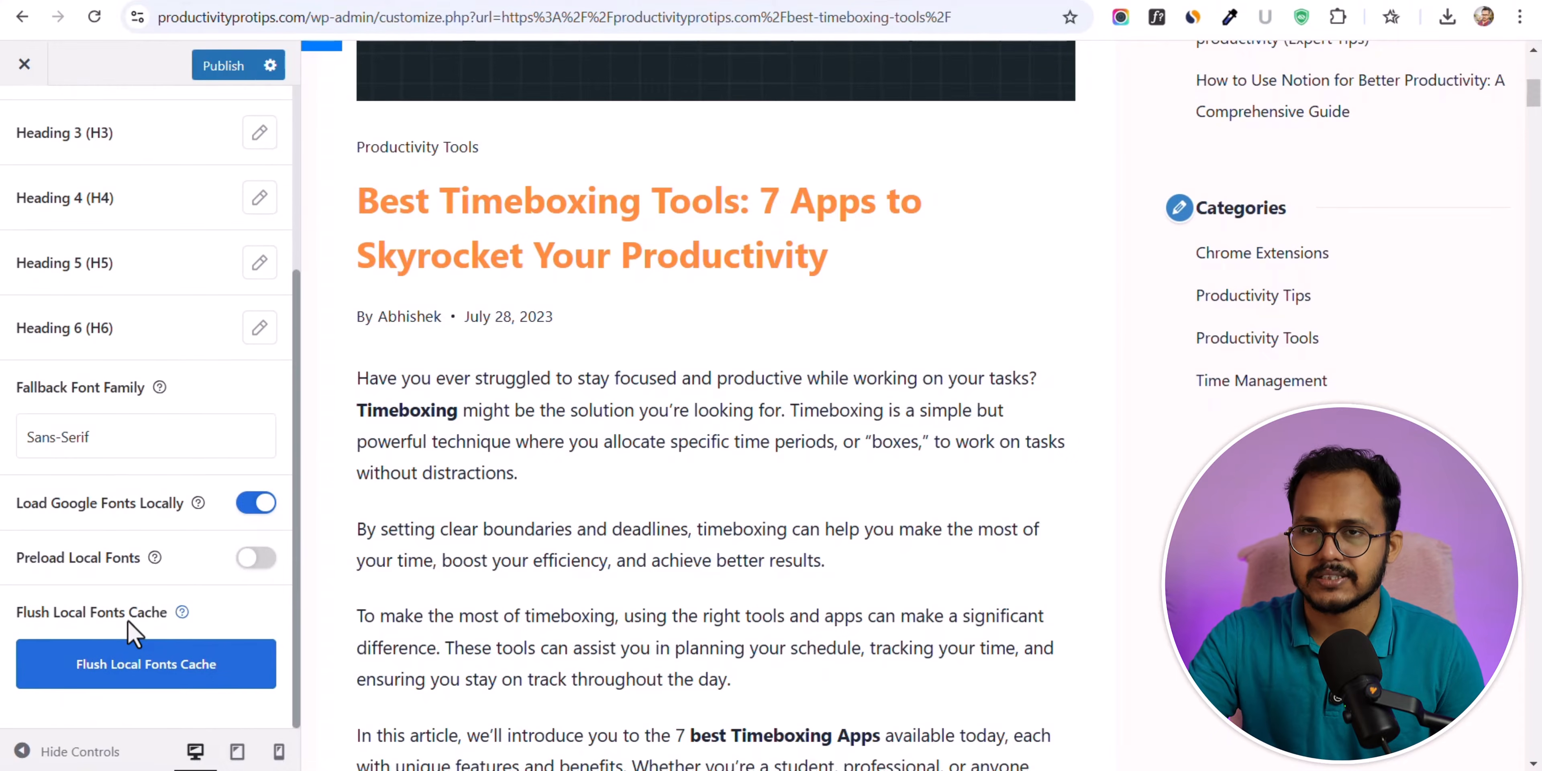
click(256, 557)
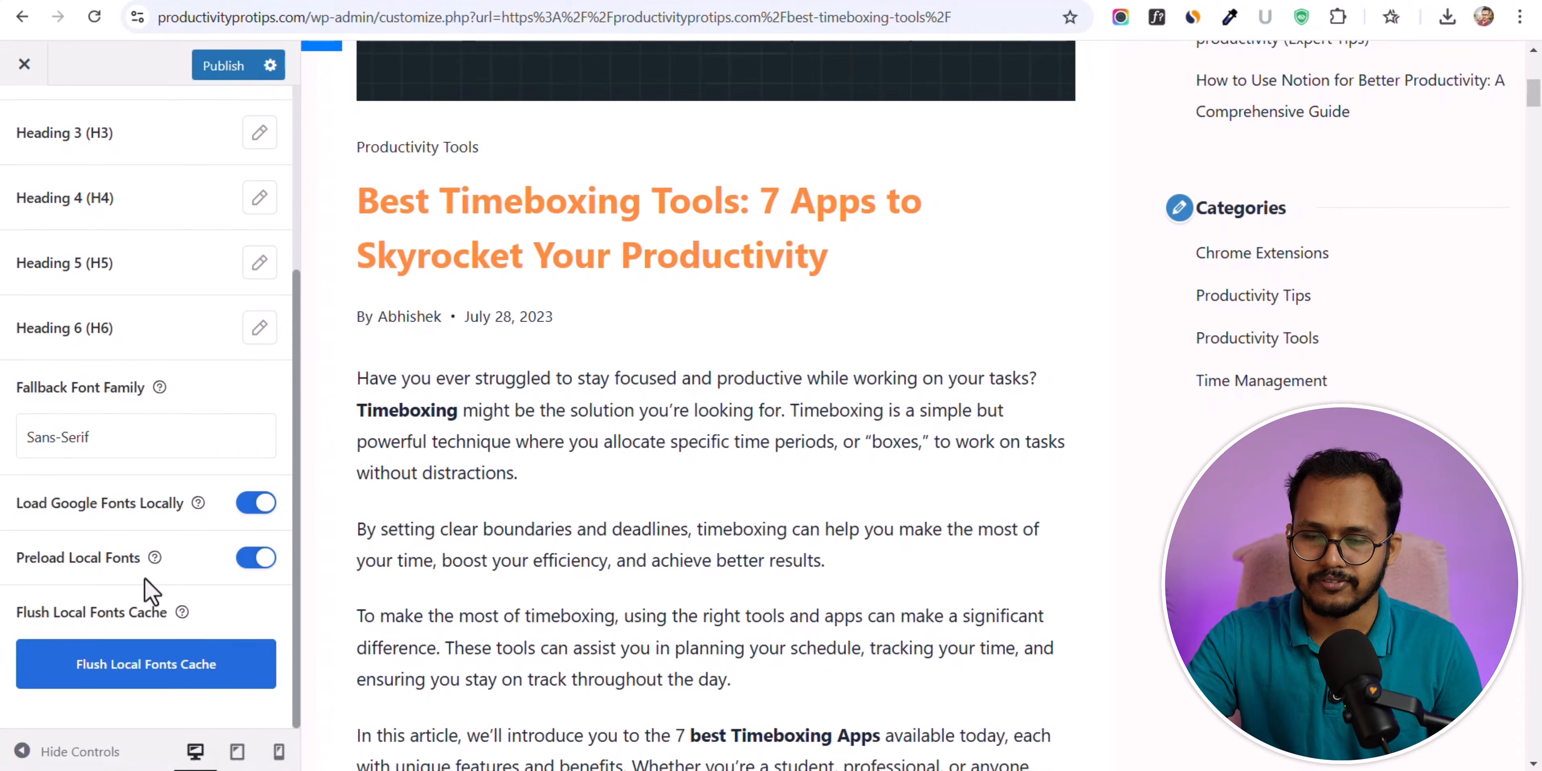
scroll(158, 538, up, 4)
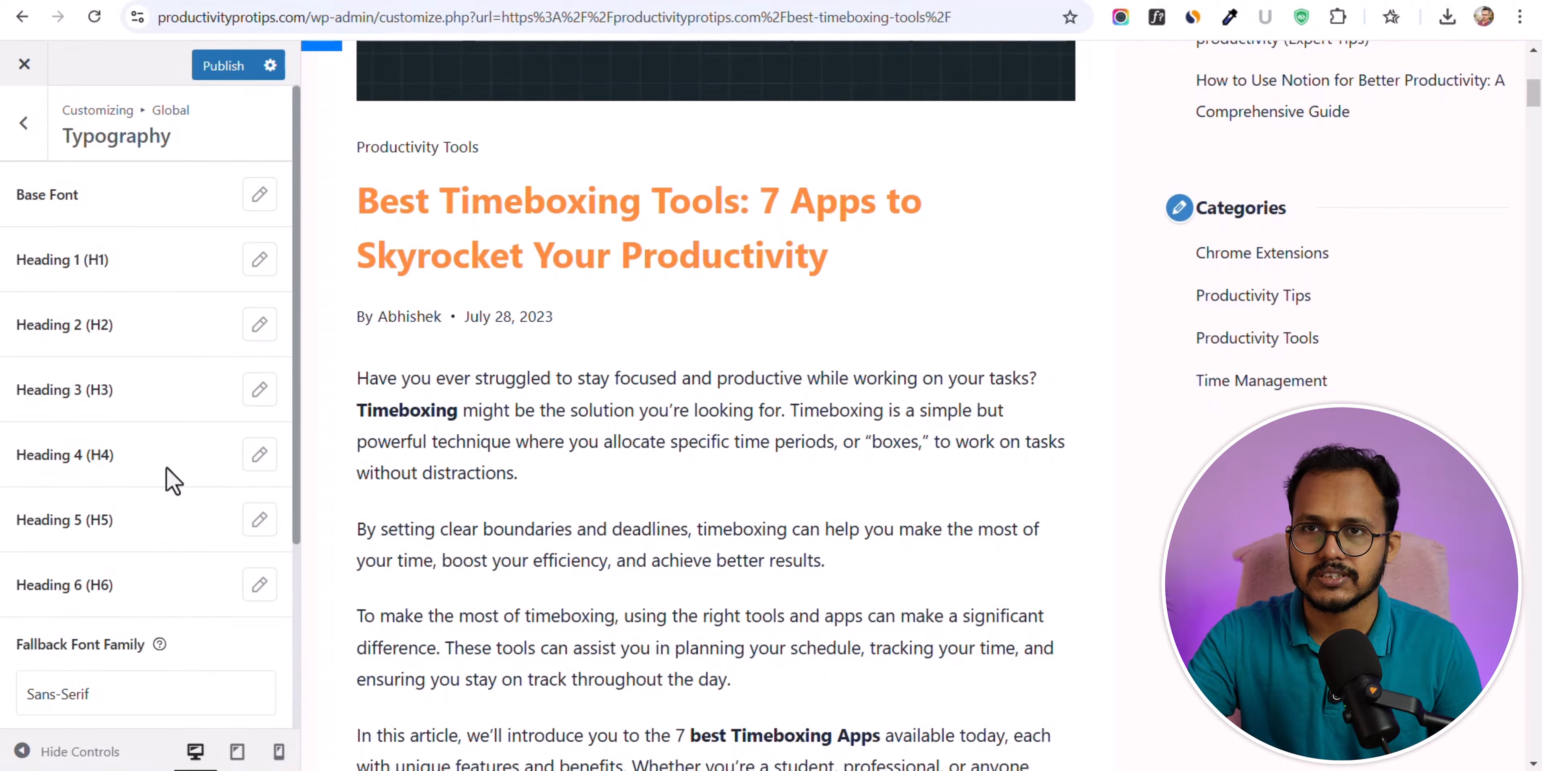
- Leave the typography settings and open the global Container settings with the post preview at its beginning
click(36, 141)
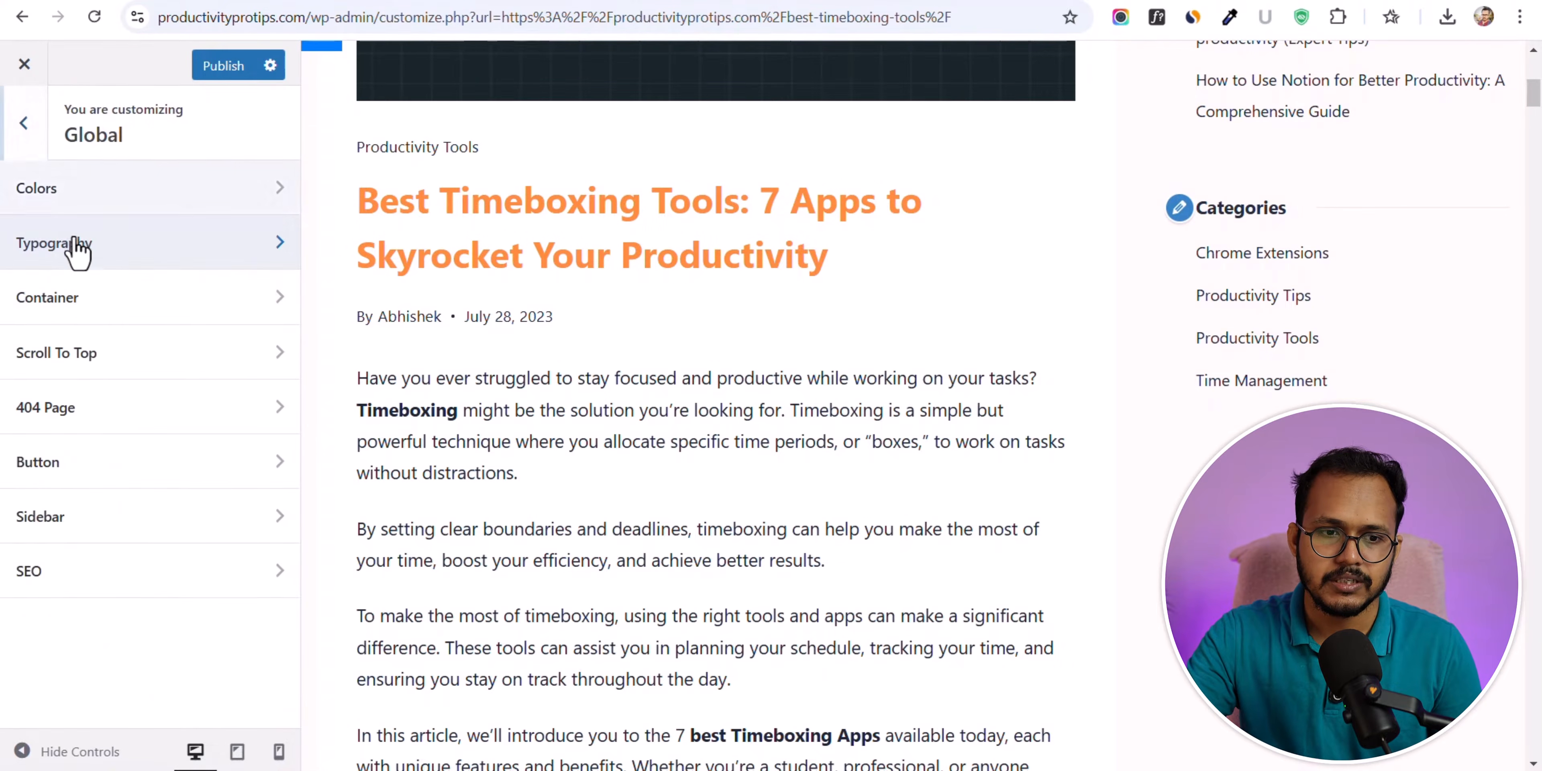
click(77, 310)
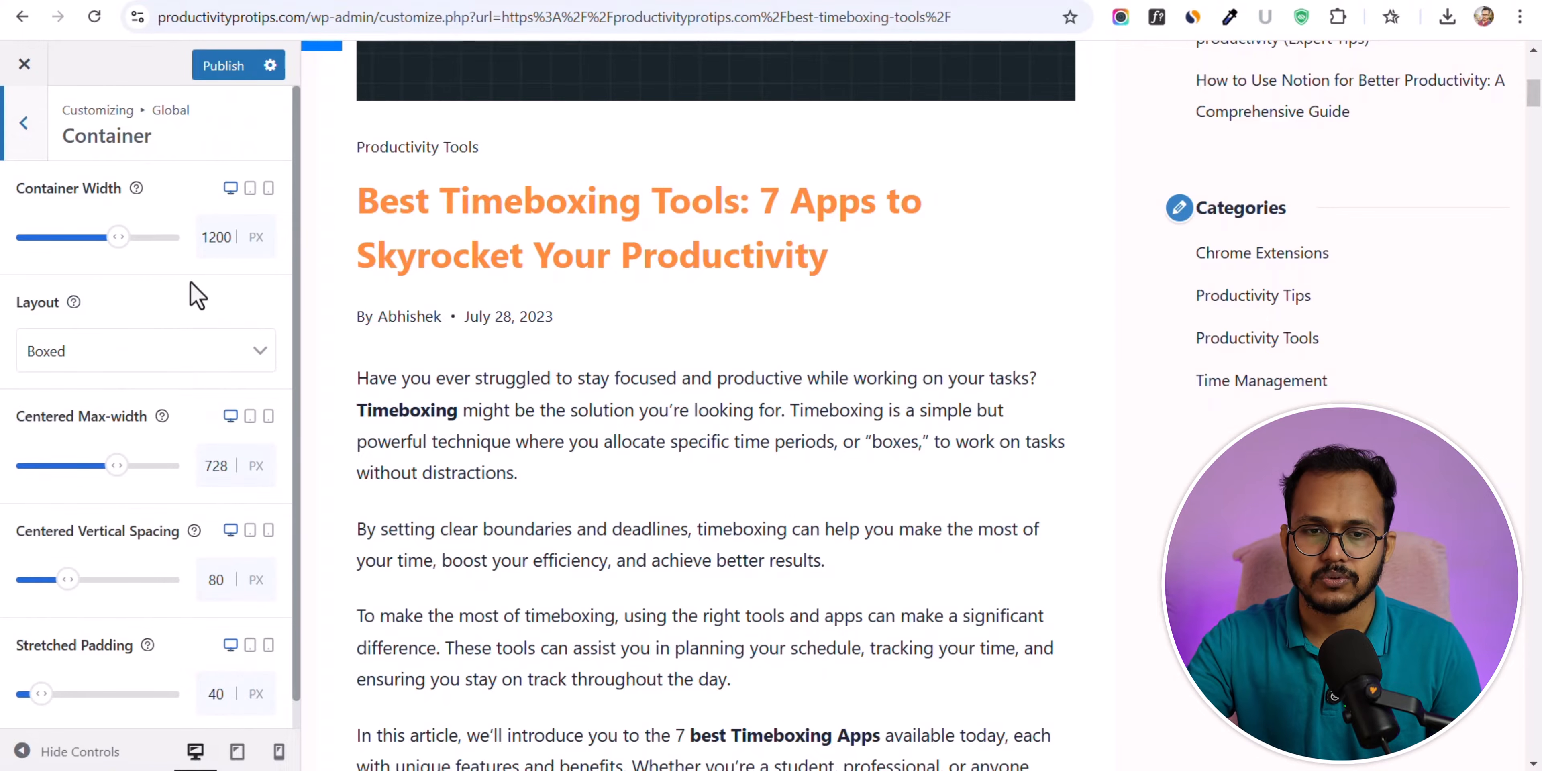
scroll(602, 345, up, 10)
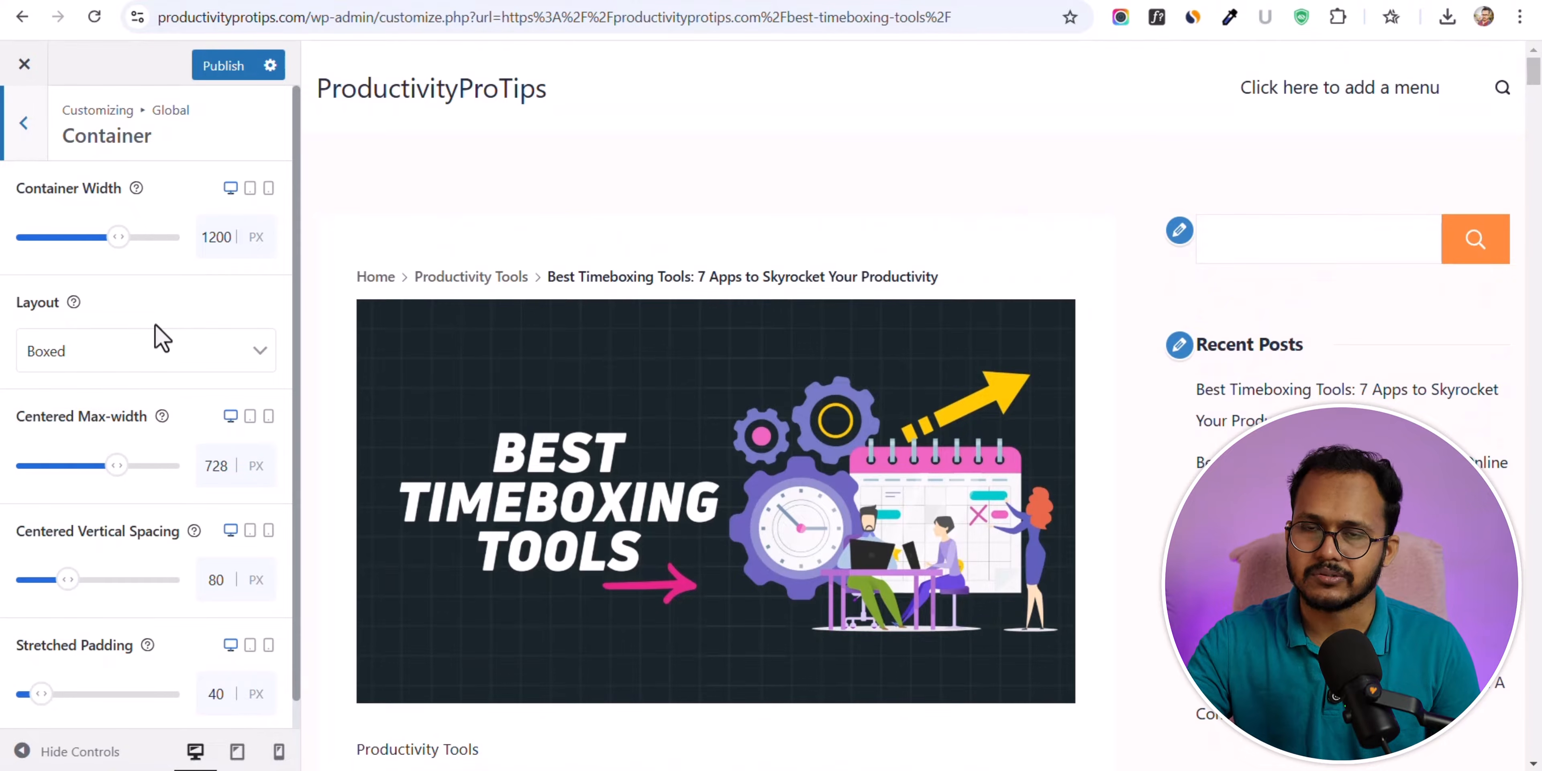
- Try the Unboxed container layout, check it in the post preview, and return the layout to Boxed
click(151, 352)
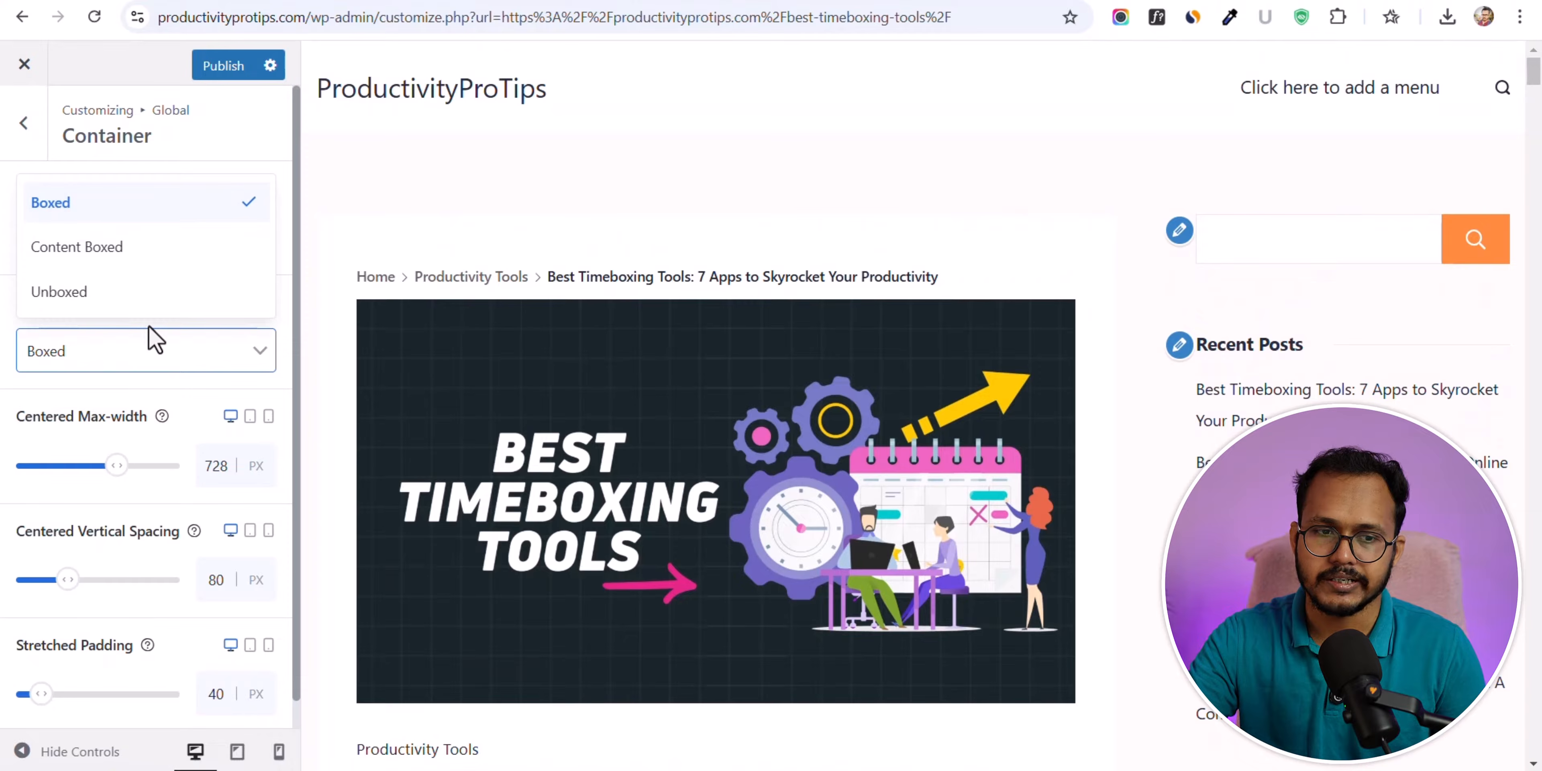
click(112, 296)
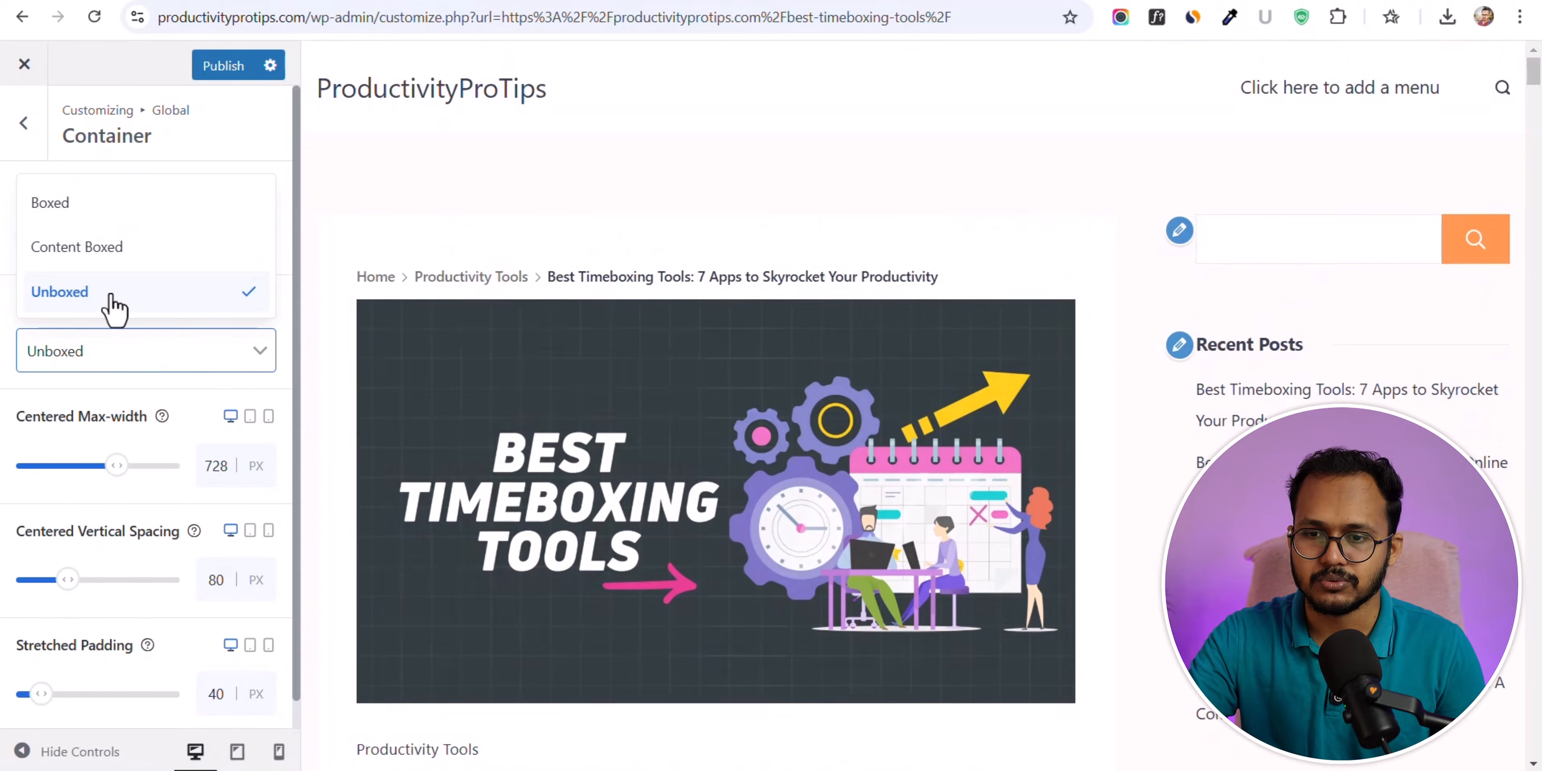
scroll(1030, 272, down, 3)
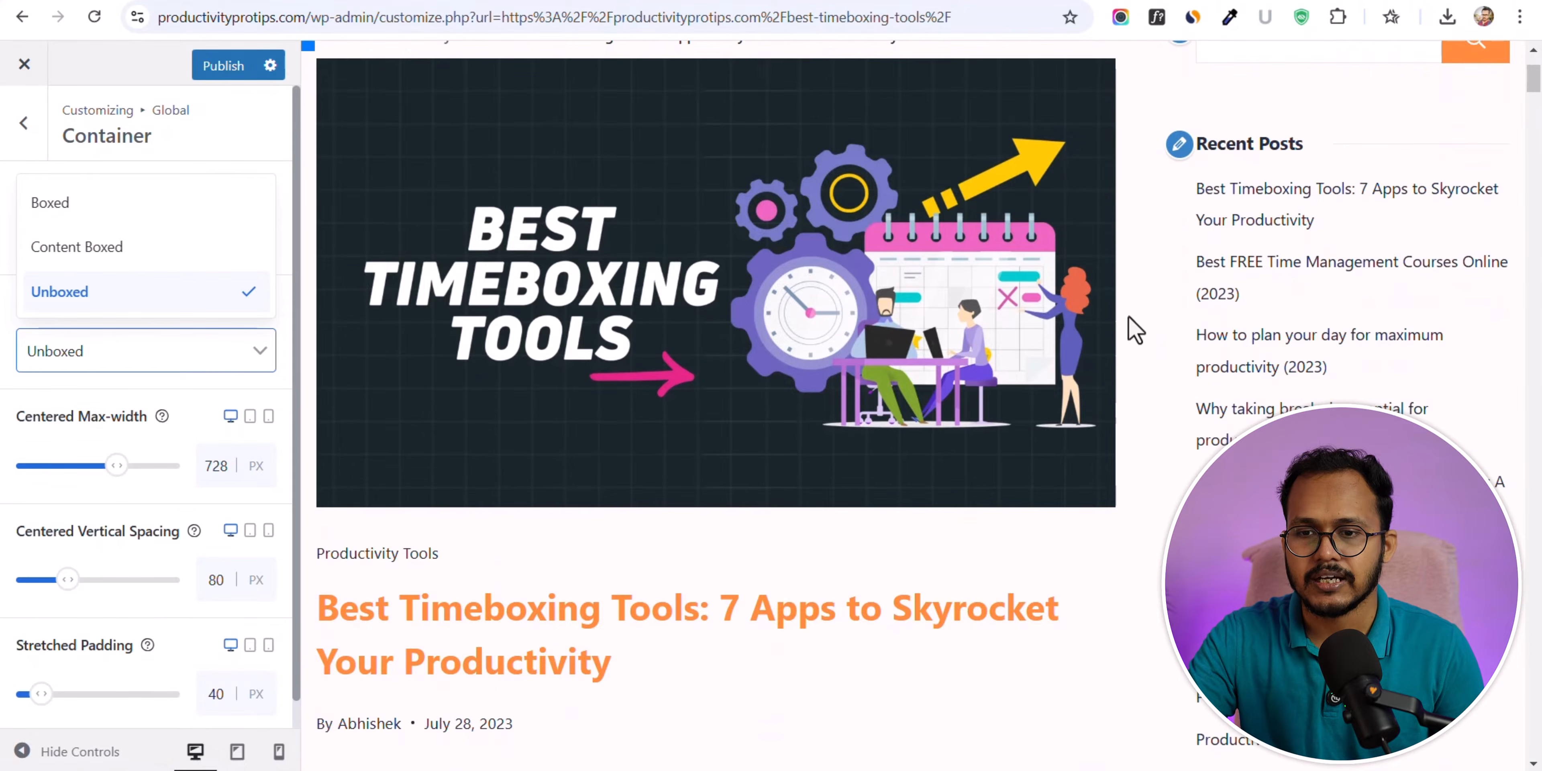
scroll(964, 269, up, 3)
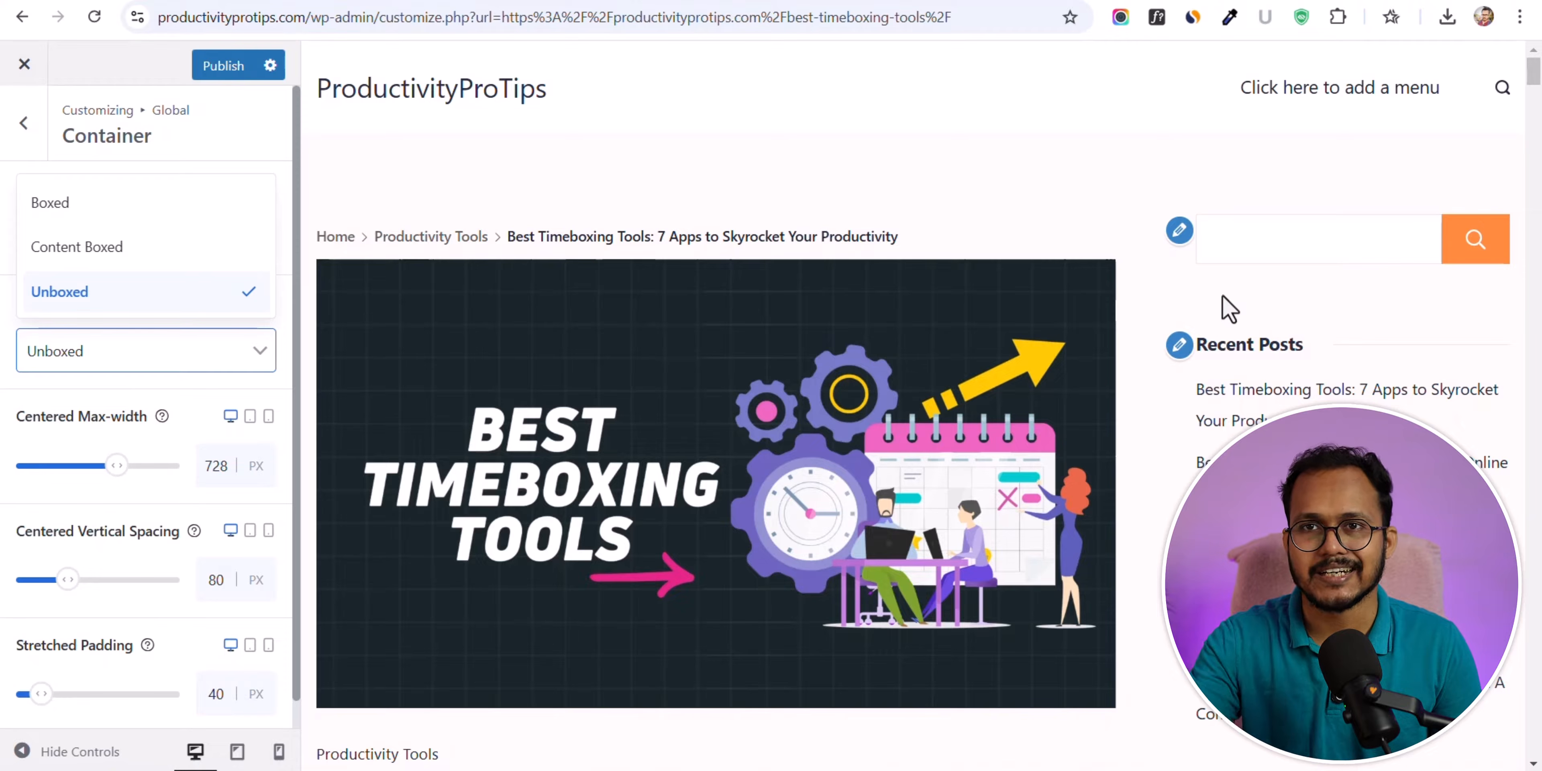
click(99, 215)
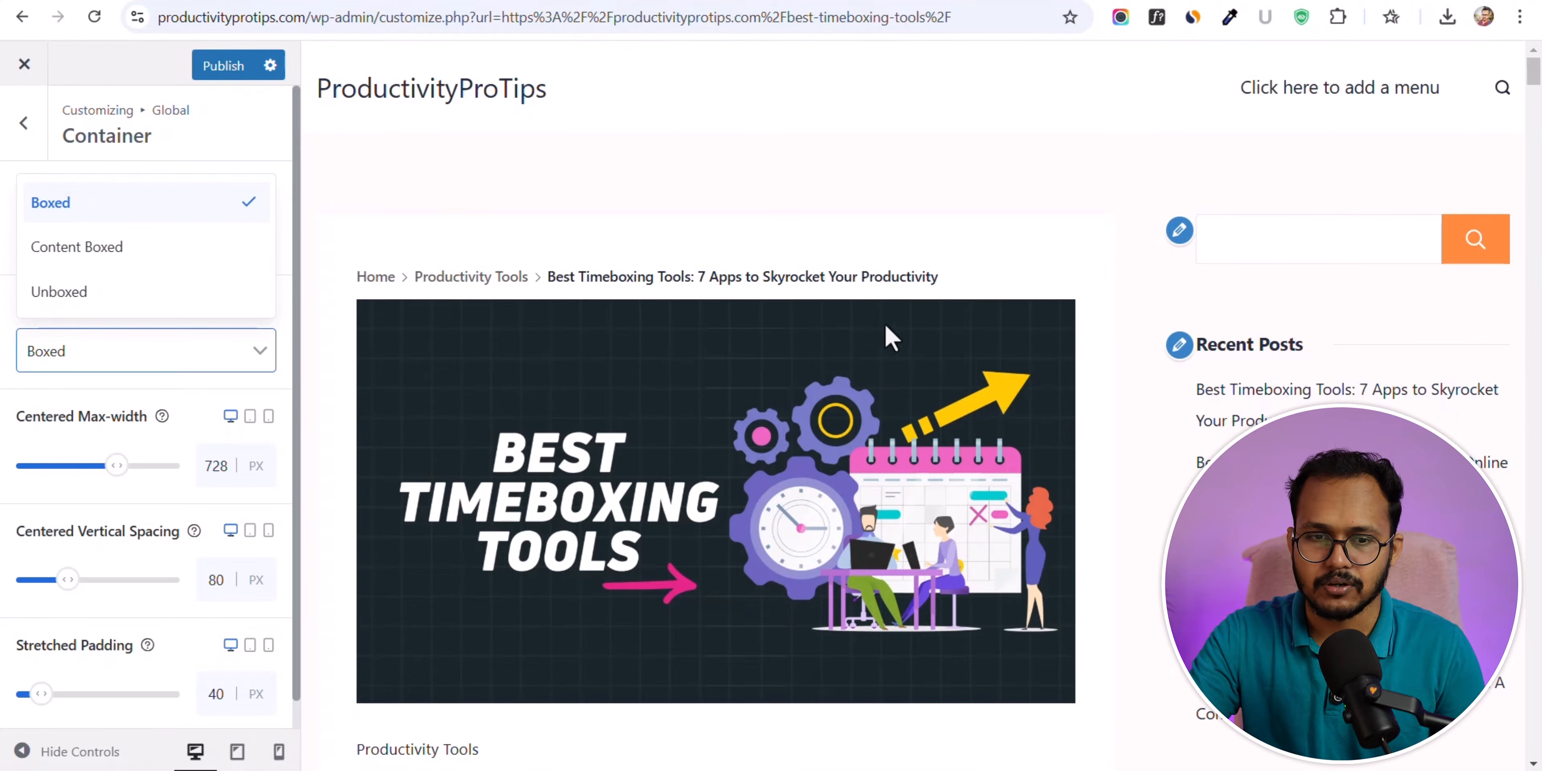
scroll(878, 499, down, 10)
scroll(1084, 473, up, 5)
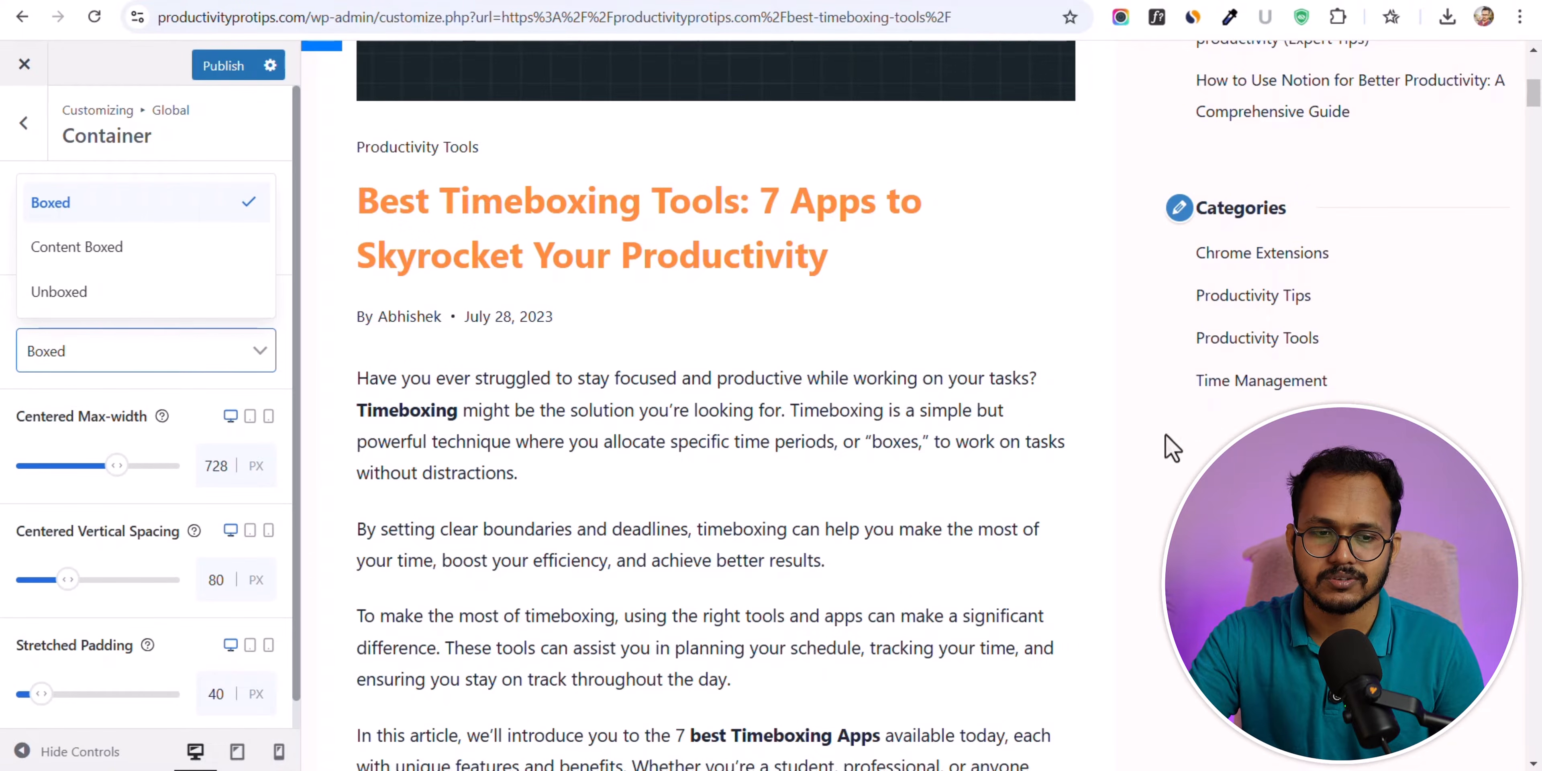
- Check the remaining container spacing and padding options, and open the global 404 Page settings
click(97, 447)
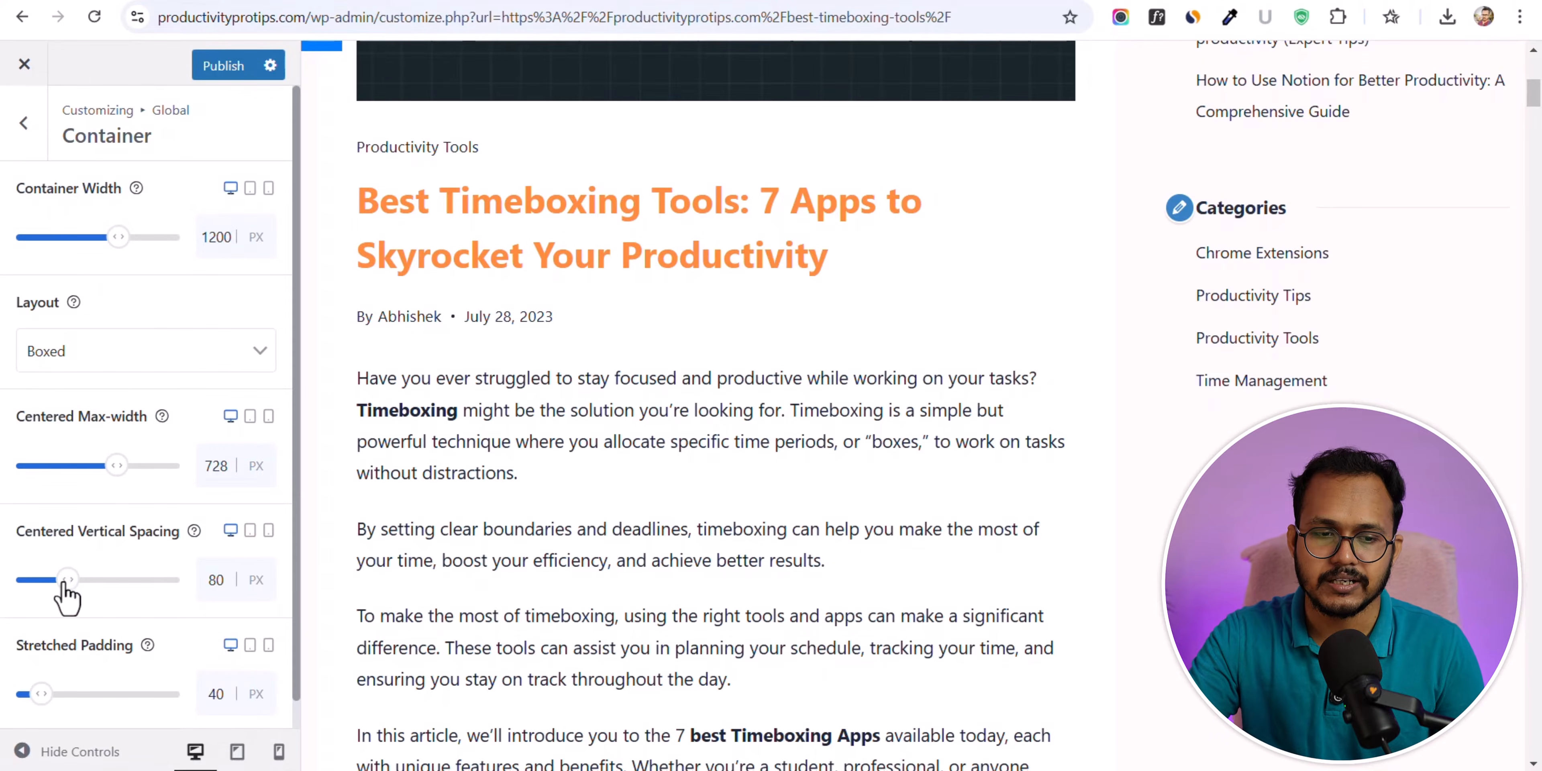
scroll(71, 584, down, 1)
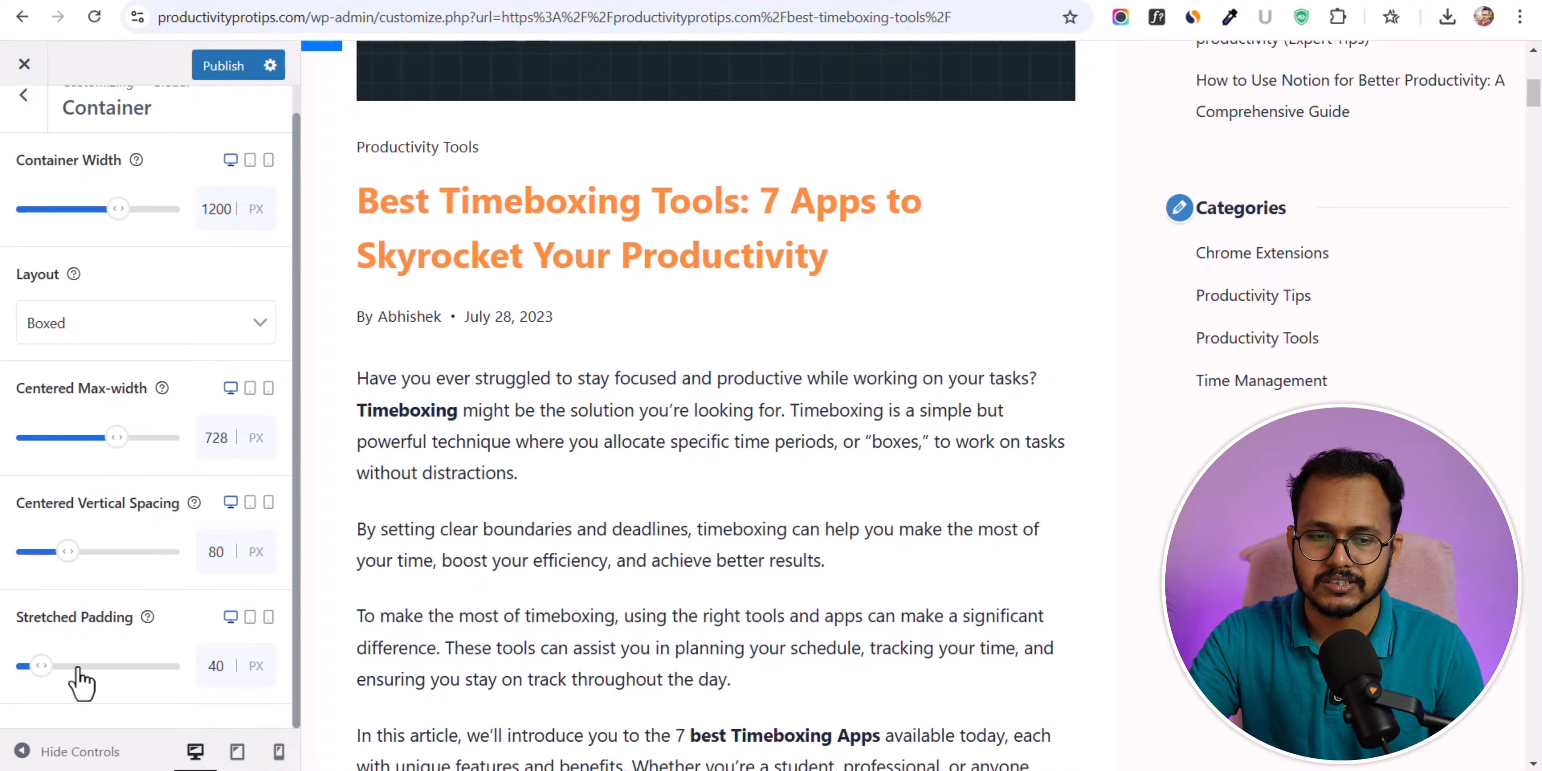
scroll(124, 648, up, 1)
click(24, 124)
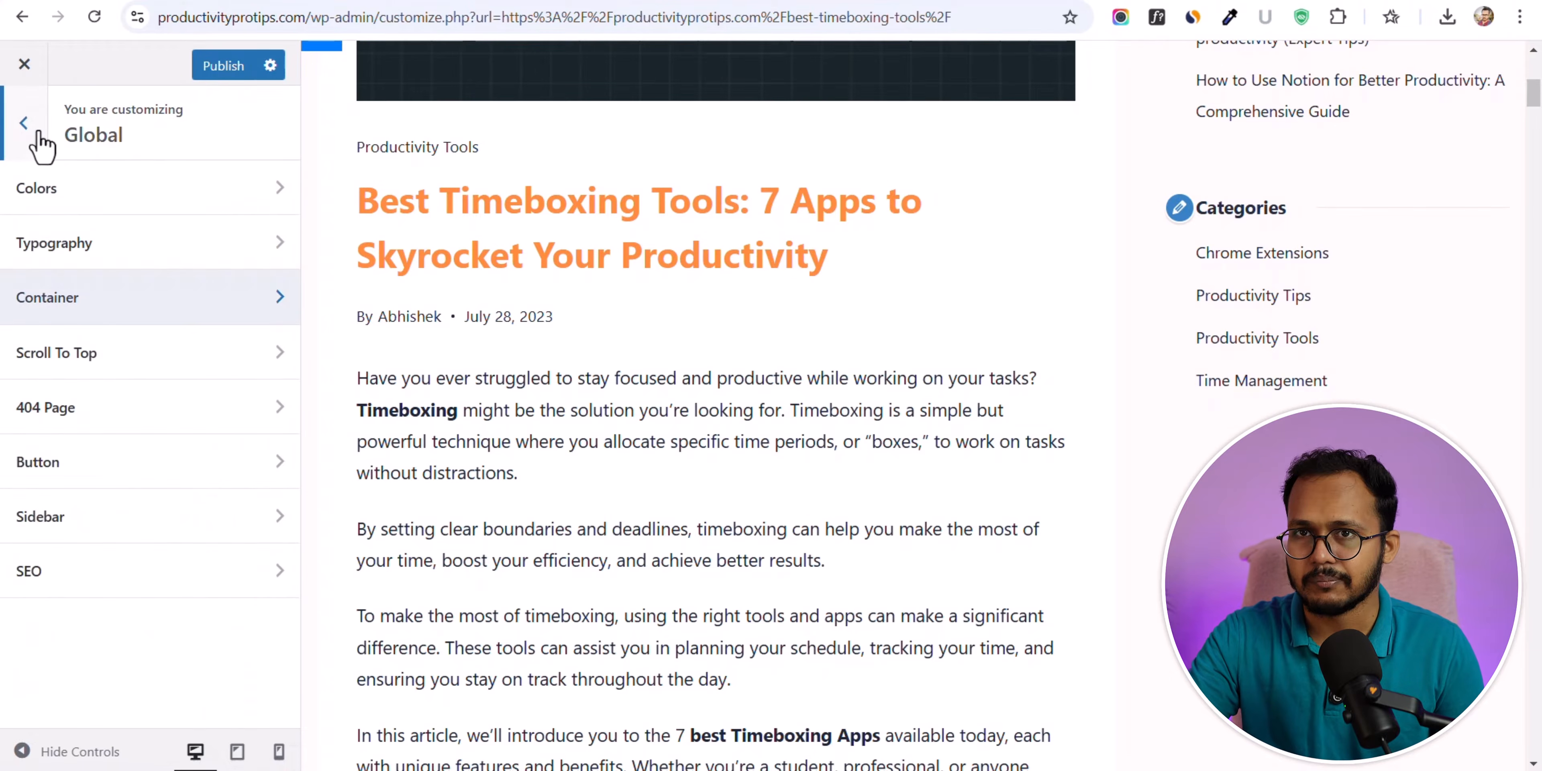
click(105, 407)
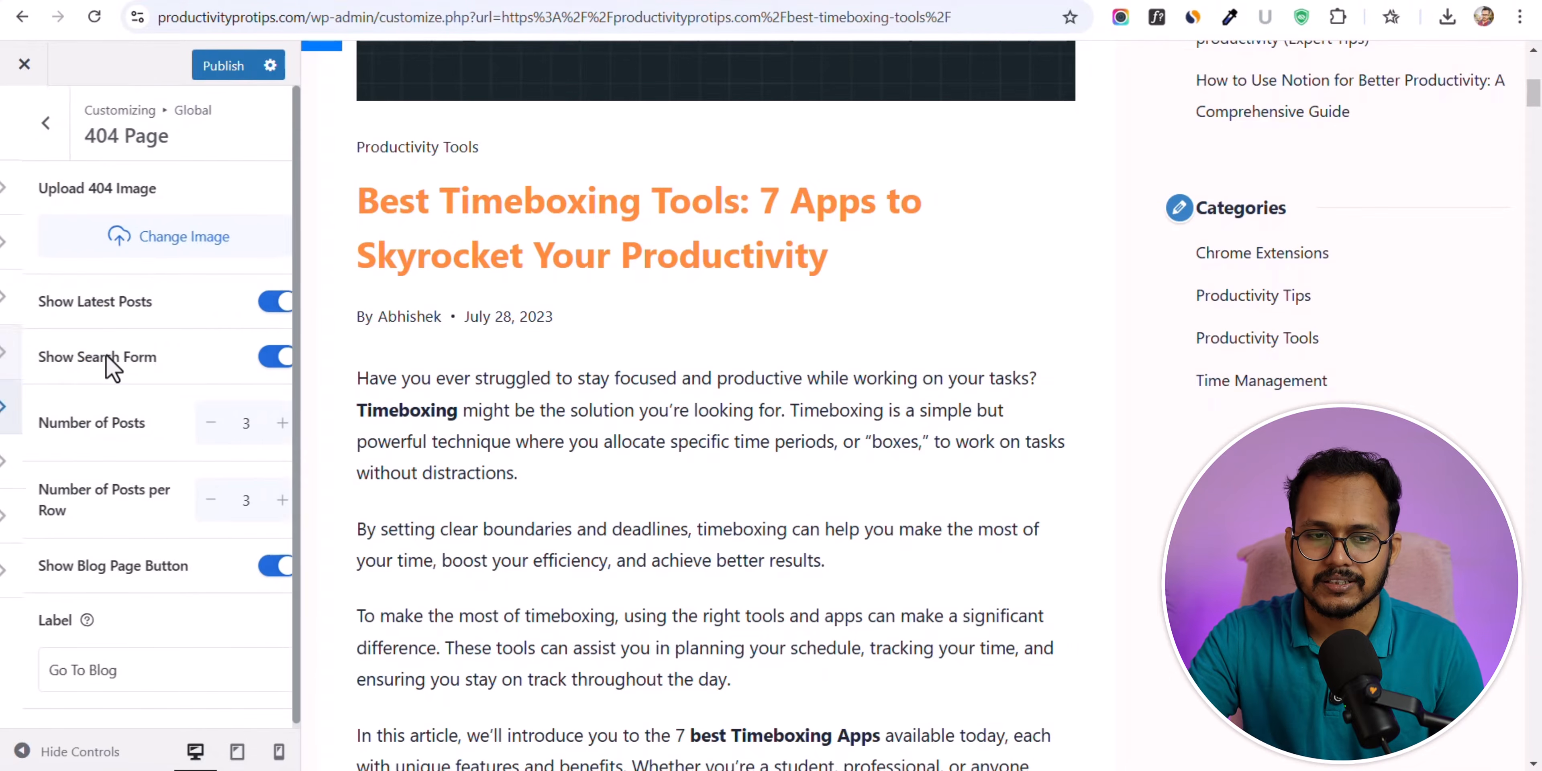
- In the global Scroll To Top settings, enable the button with the double-chevron icon and Circle shape
click(24, 126)
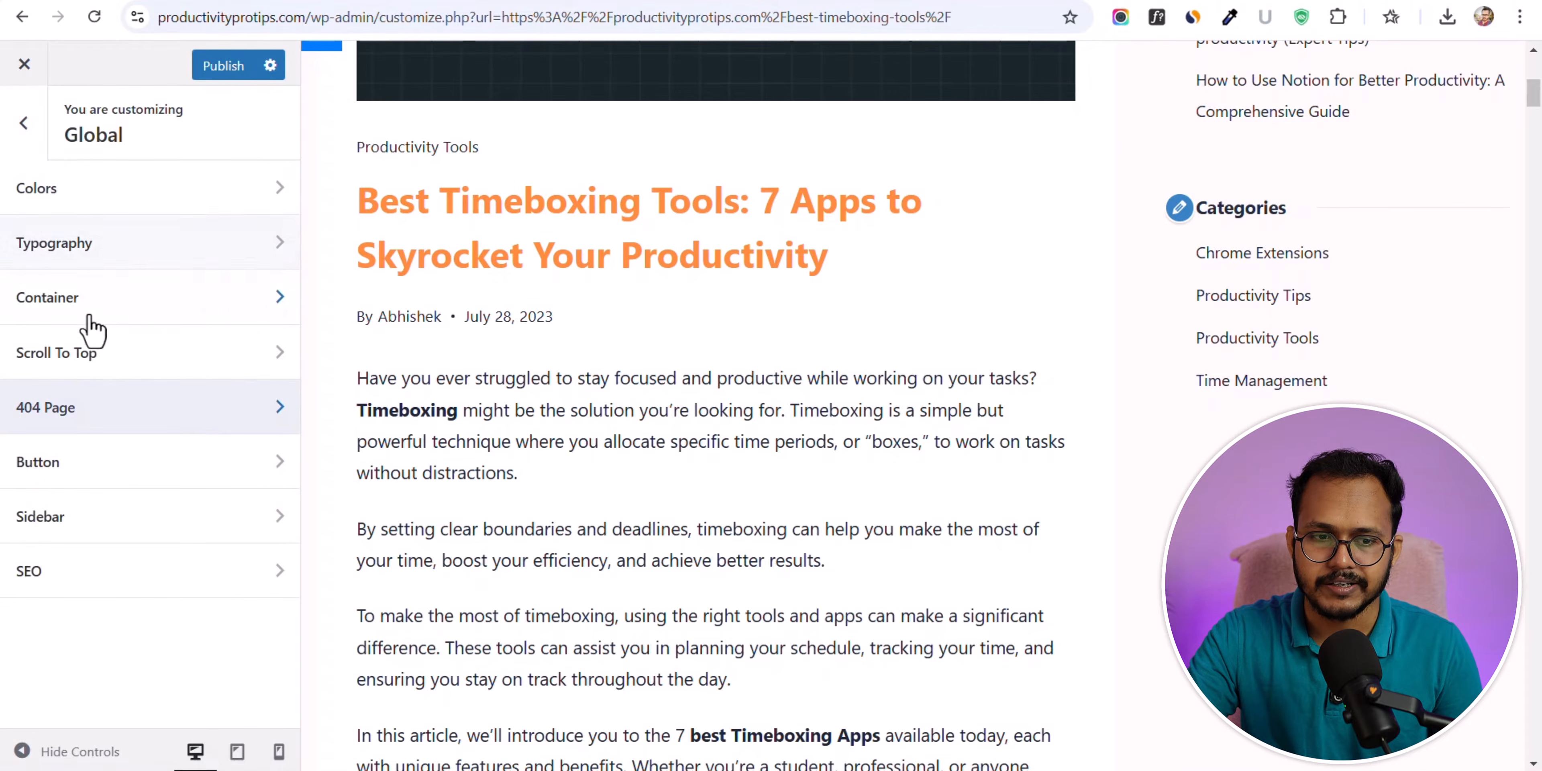
click(96, 348)
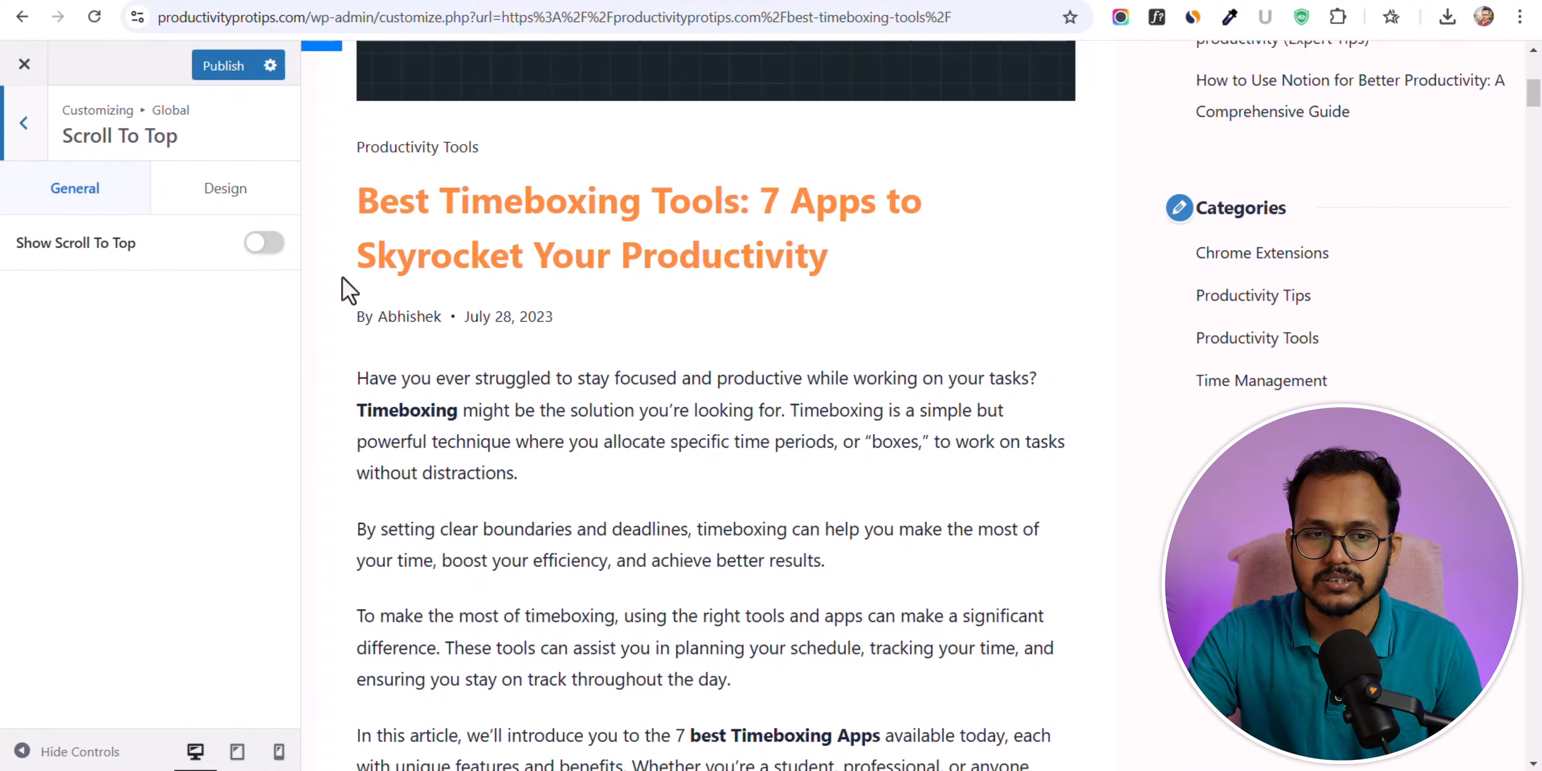
click(259, 242)
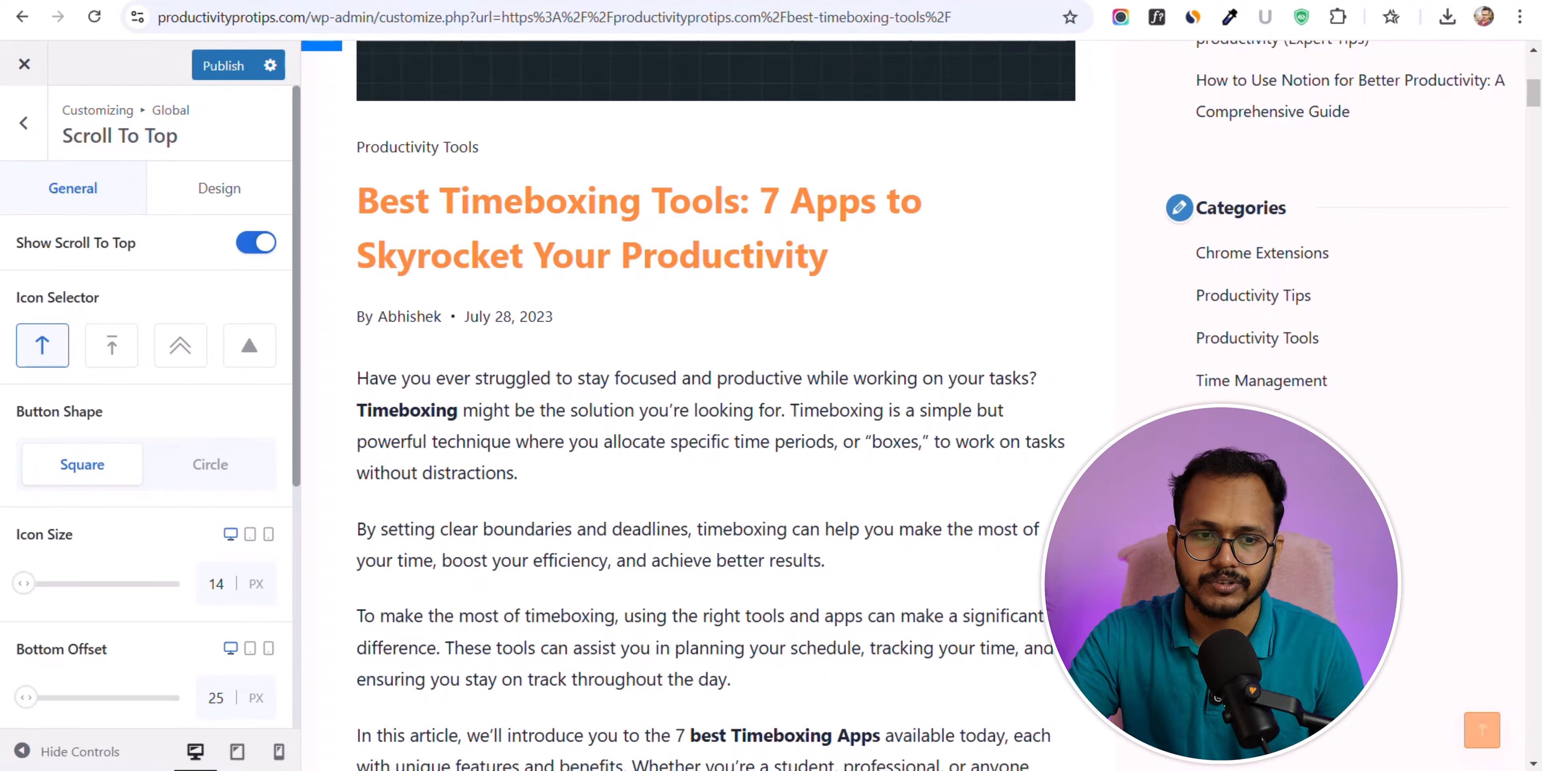
click(181, 345)
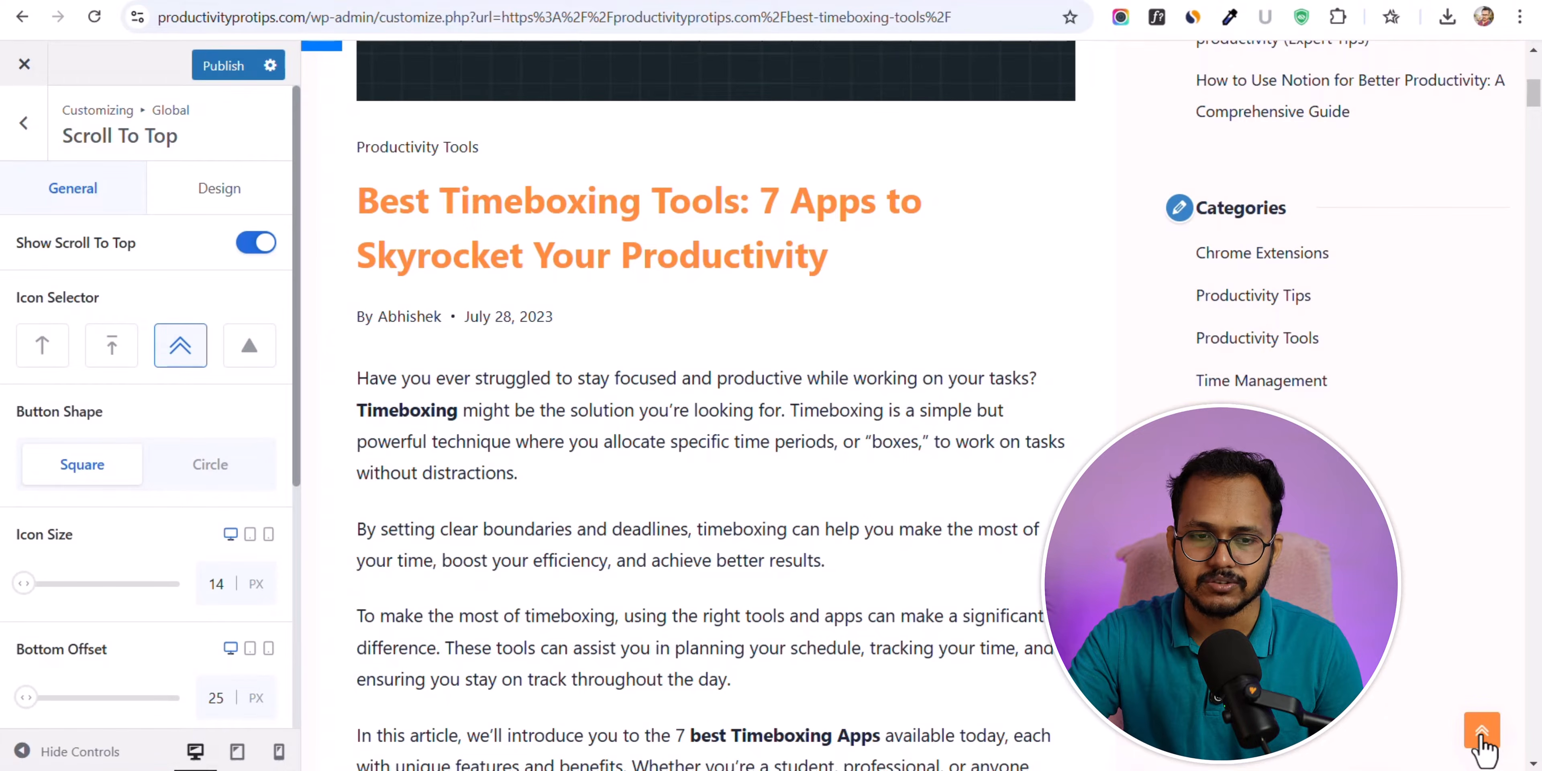
click(190, 463)
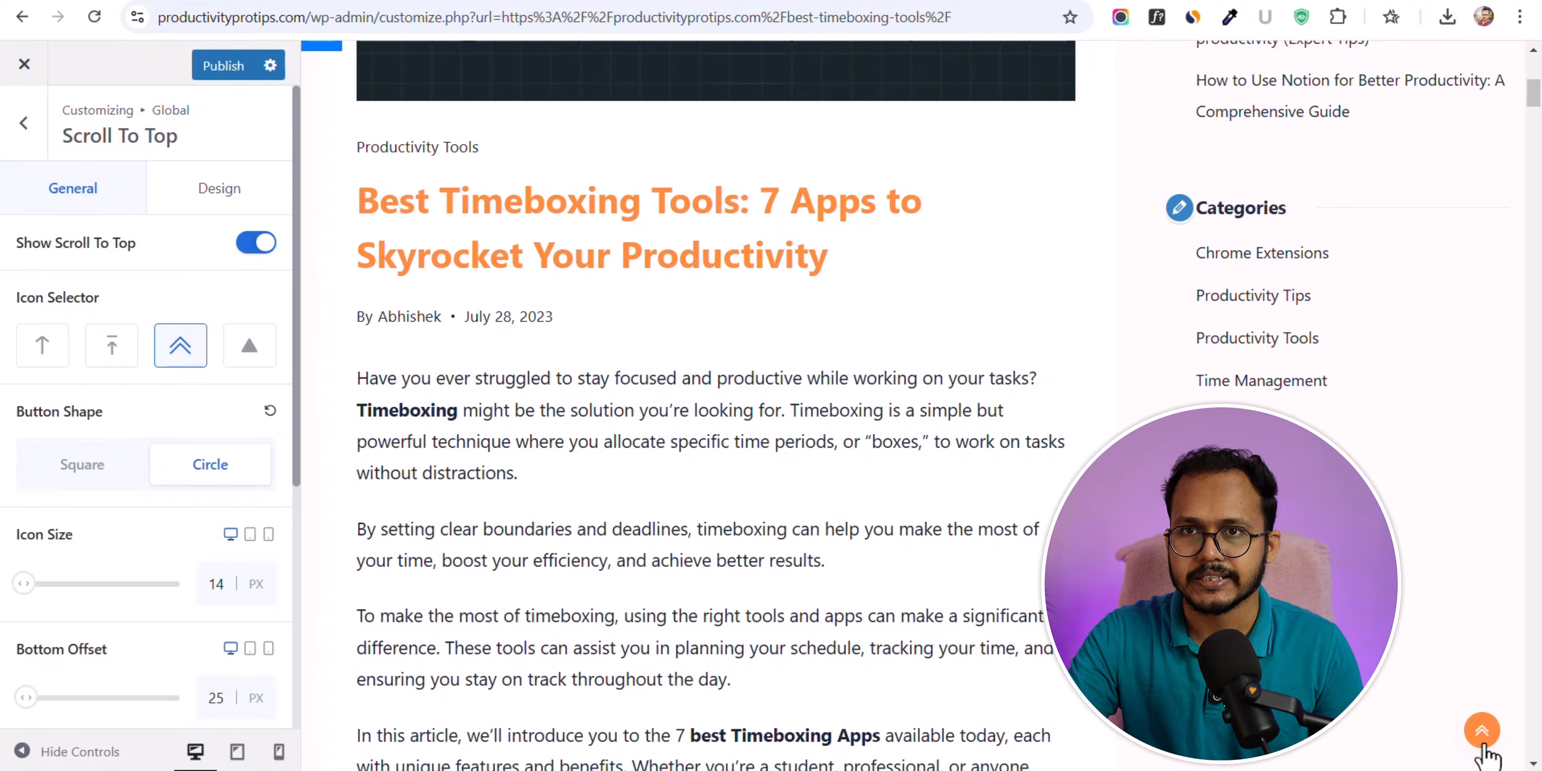
- Try a bottom offset of 85 px for the scroll-to-top button and reset it to the default
scroll(107, 526, down, 3)
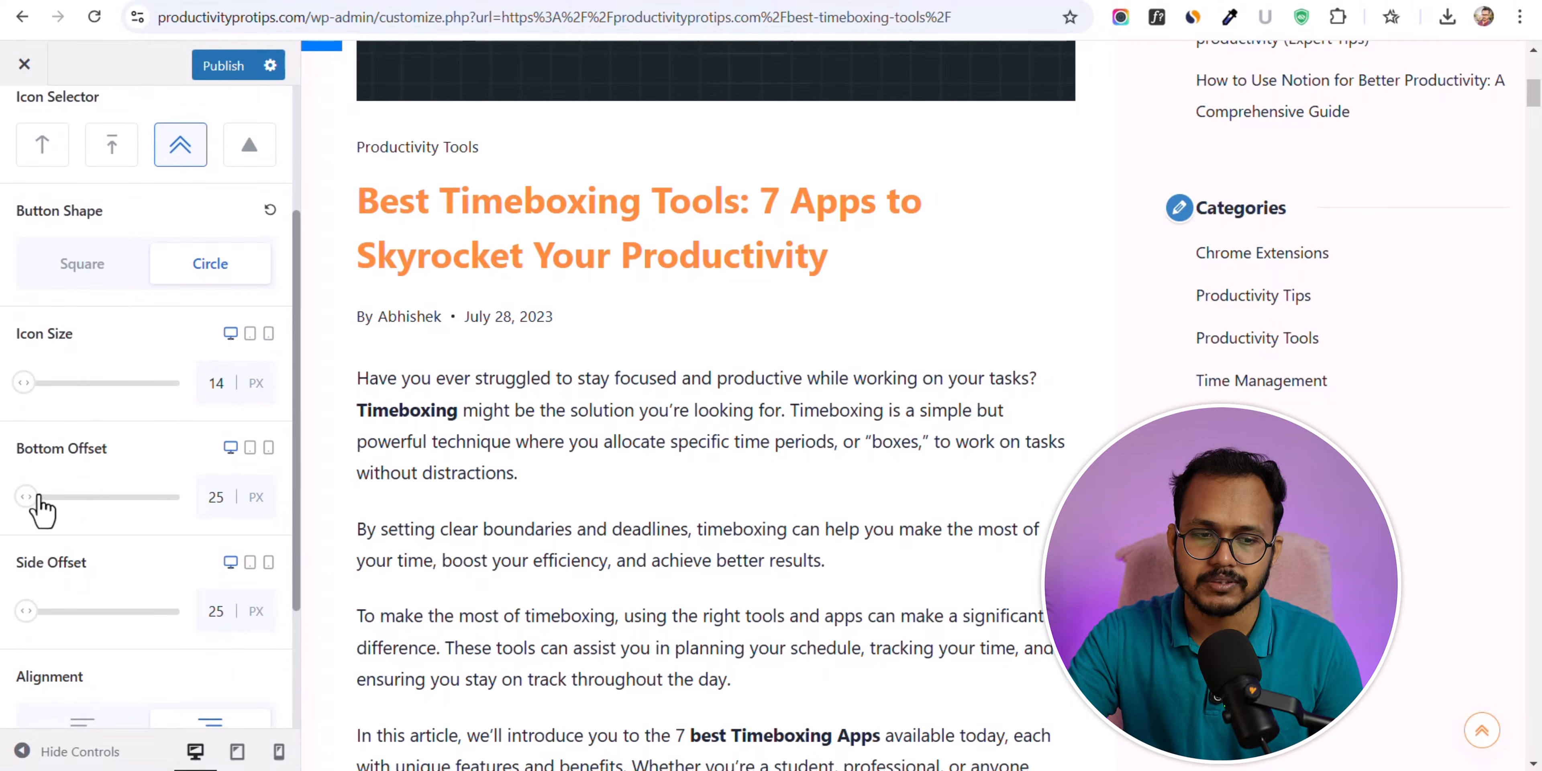
drag(26, 497, 65, 492)
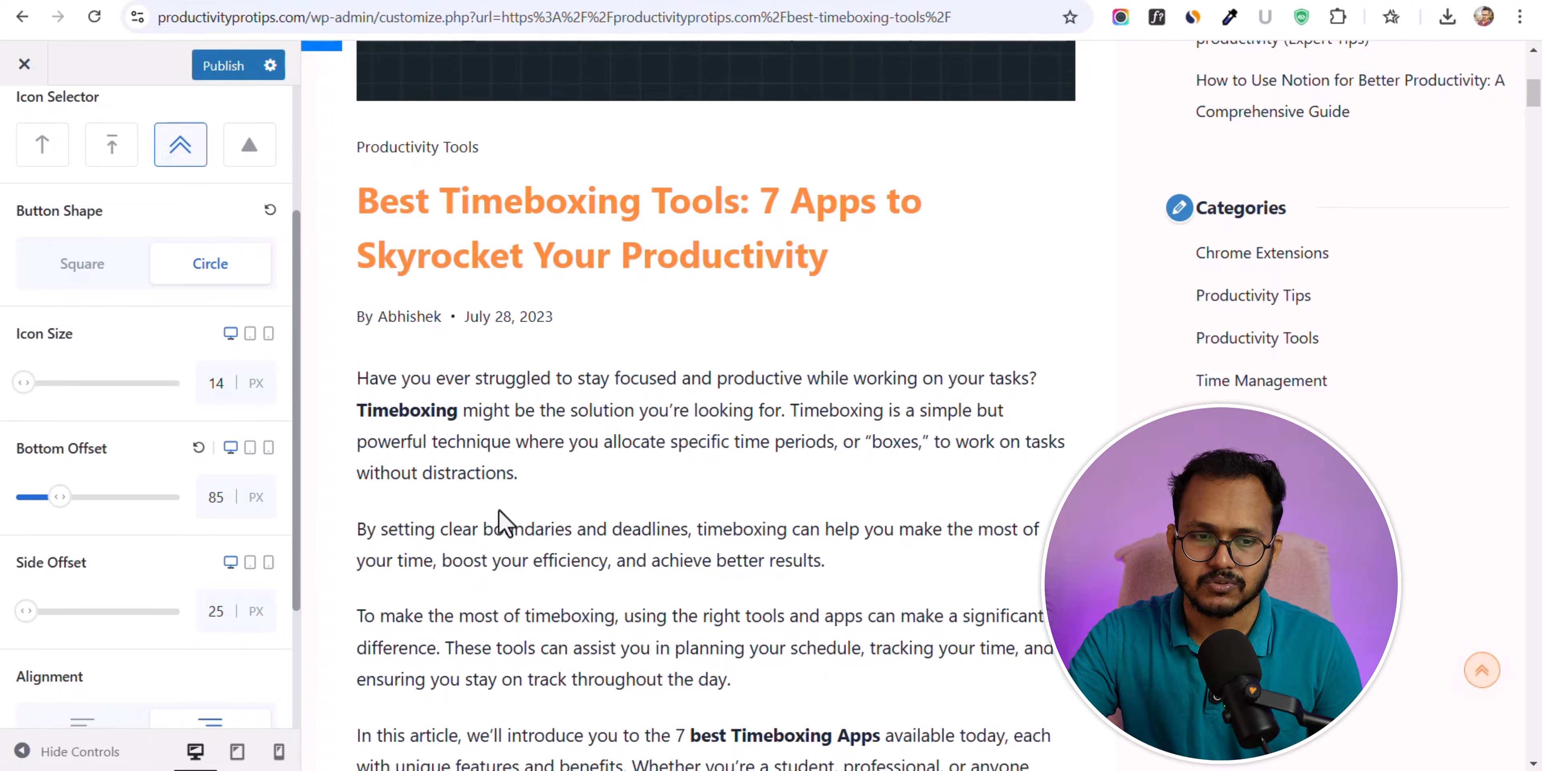
click(199, 447)
- Try left alignment for the scroll-to-top button and return it to right alignment
scroll(64, 535, down, 3)
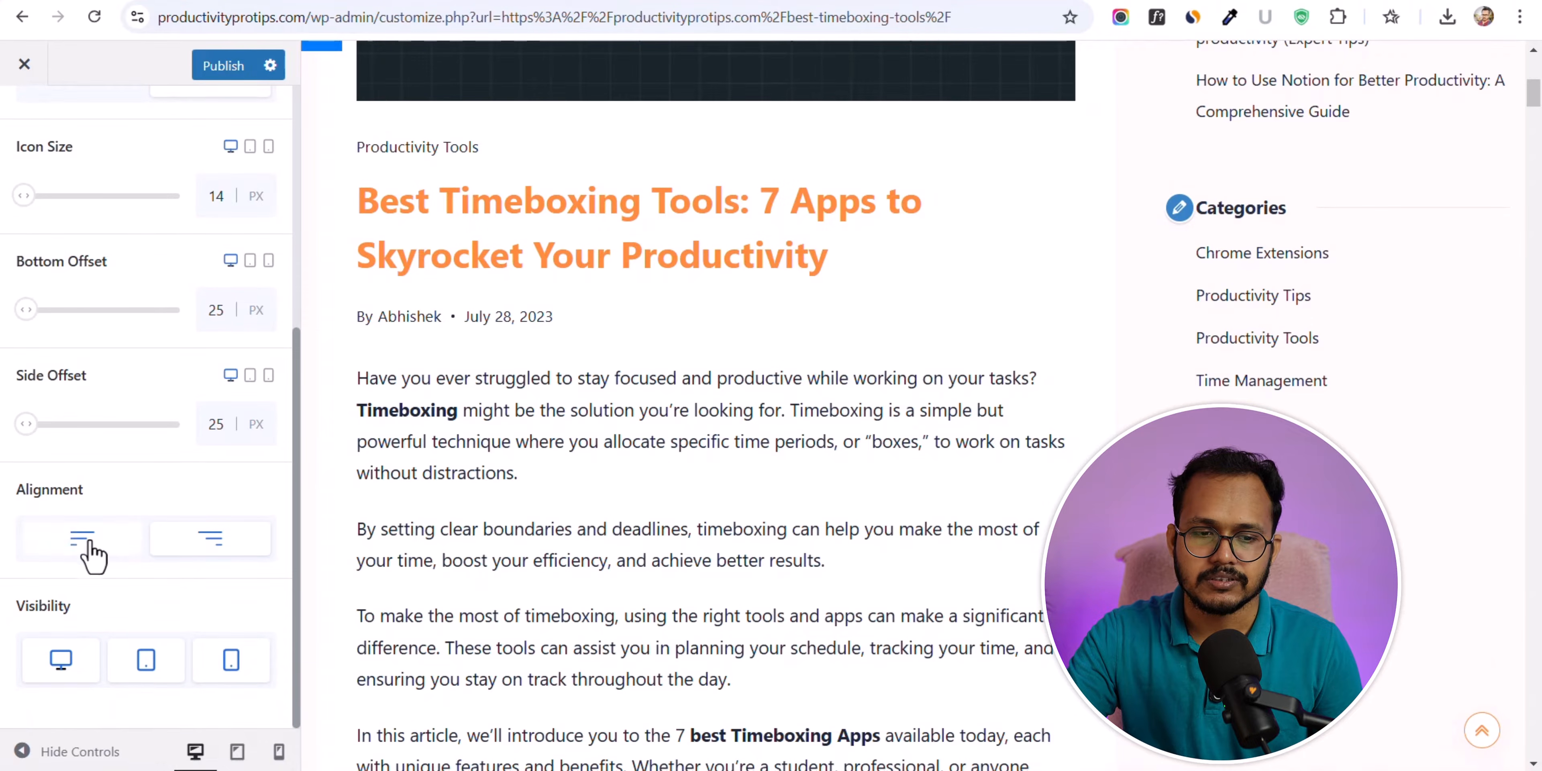
click(90, 553)
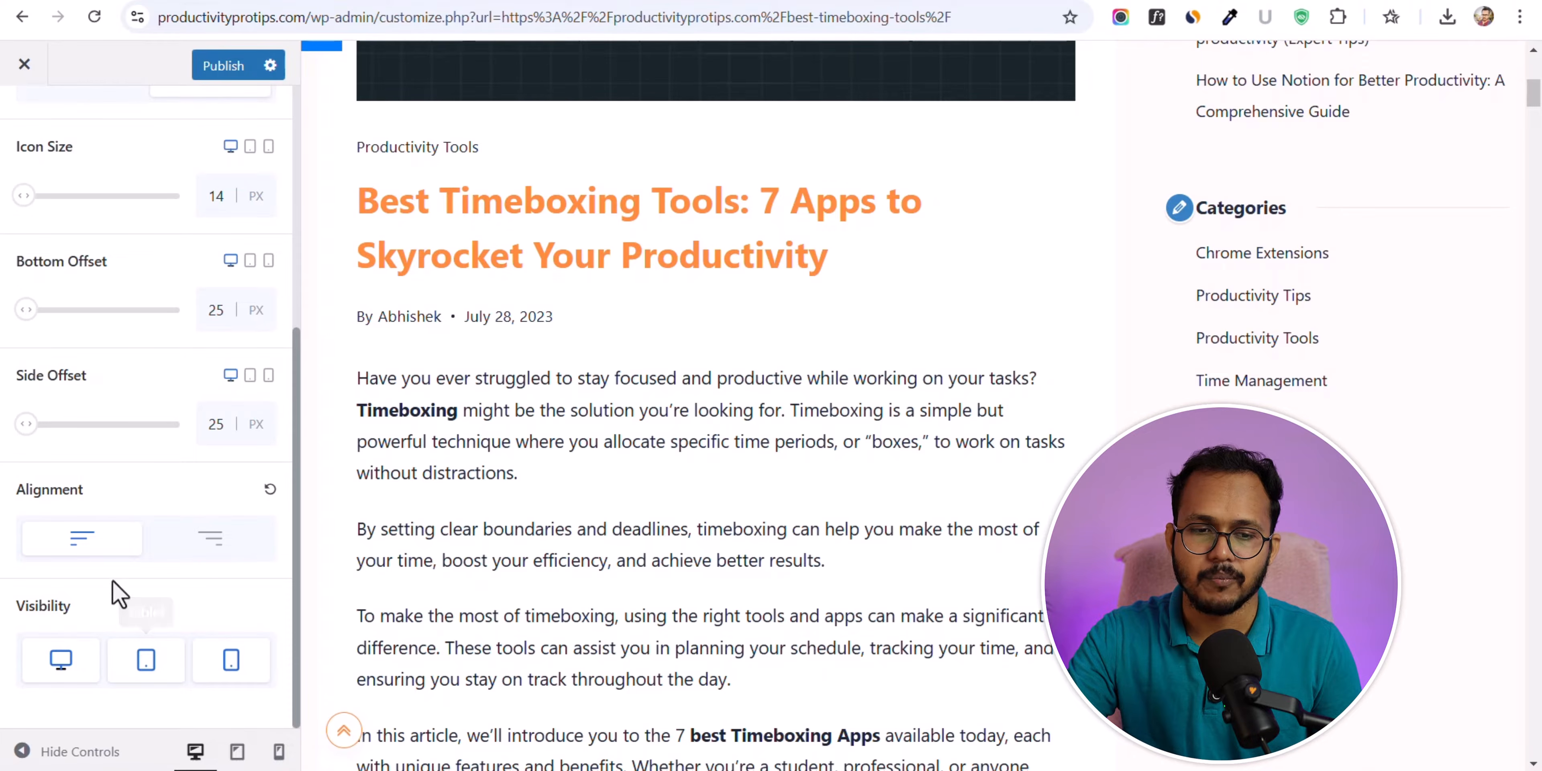
click(197, 548)
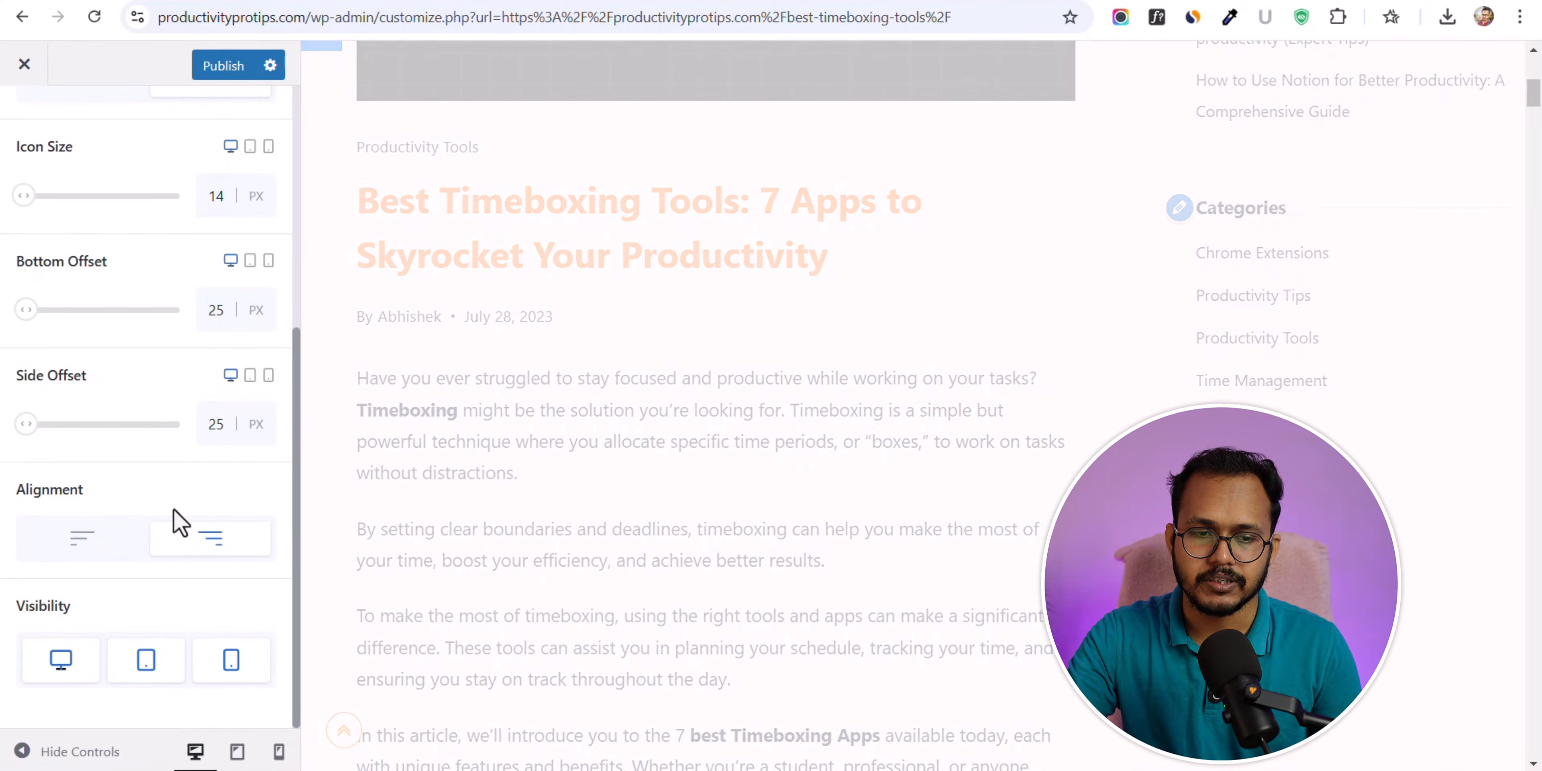
- Examine the scroll-to-top design options for button type, colors, border, box shadow and padding
scroll(174, 513, up, 6)
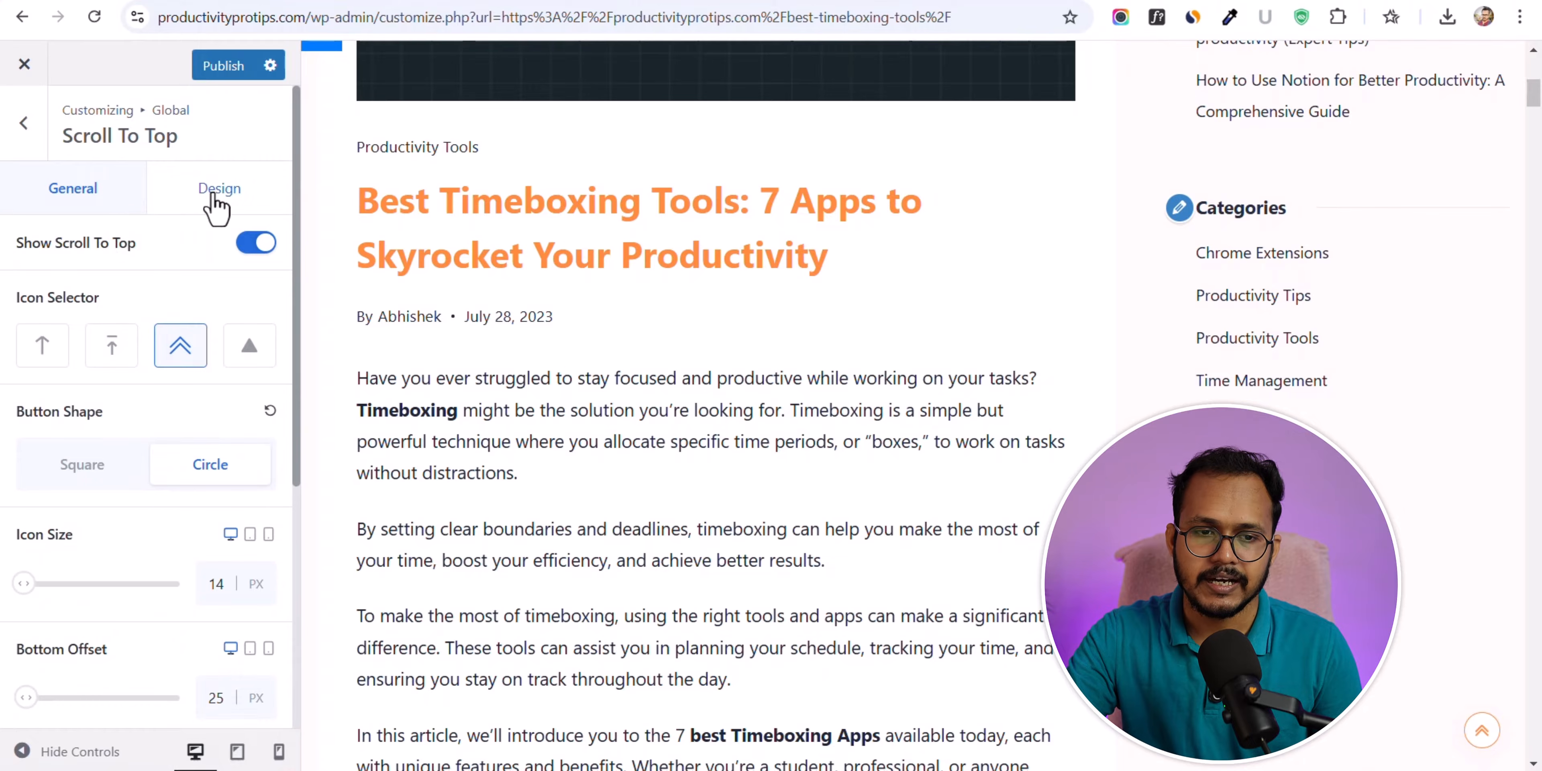
click(216, 204)
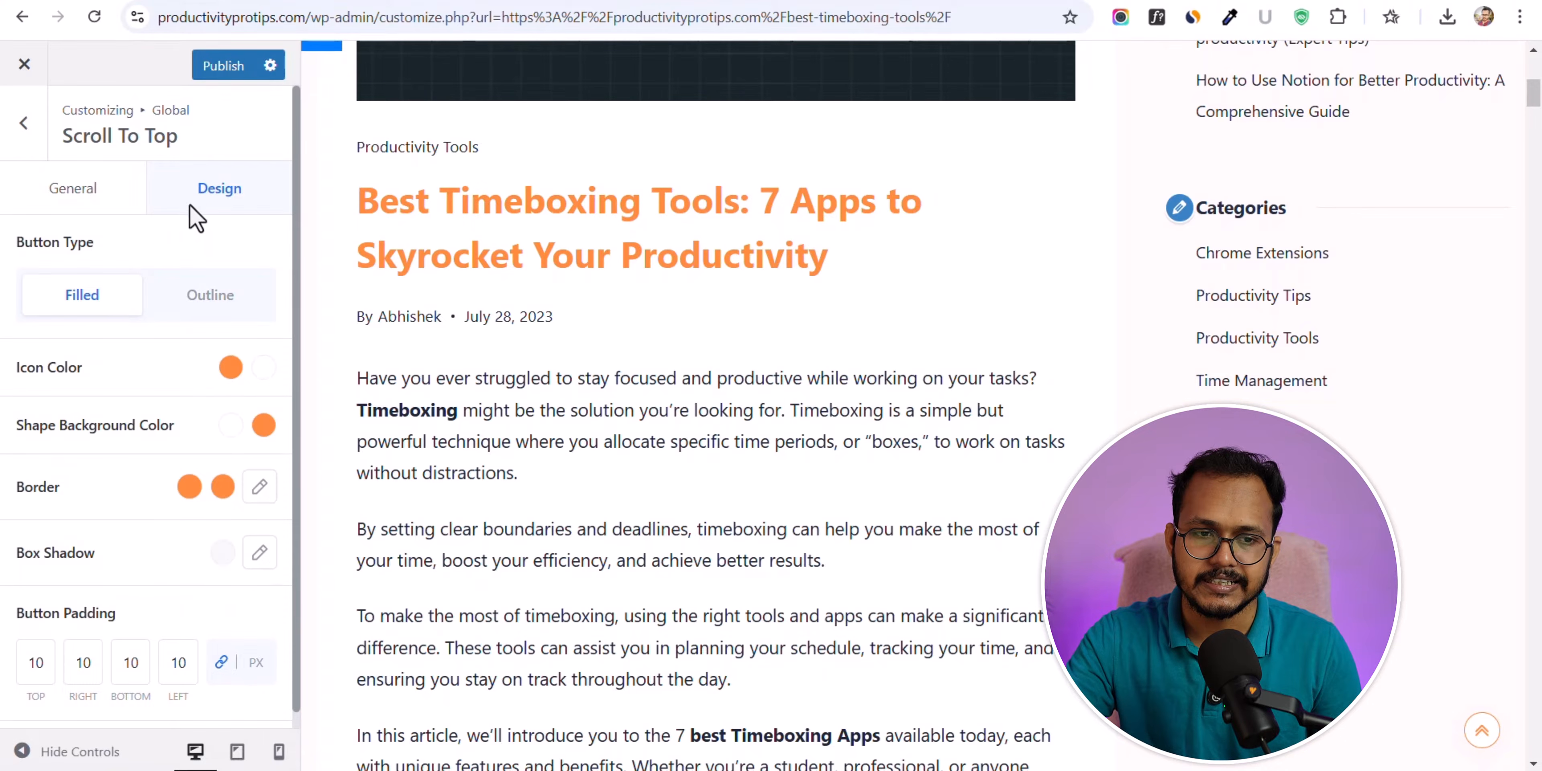
click(96, 191)
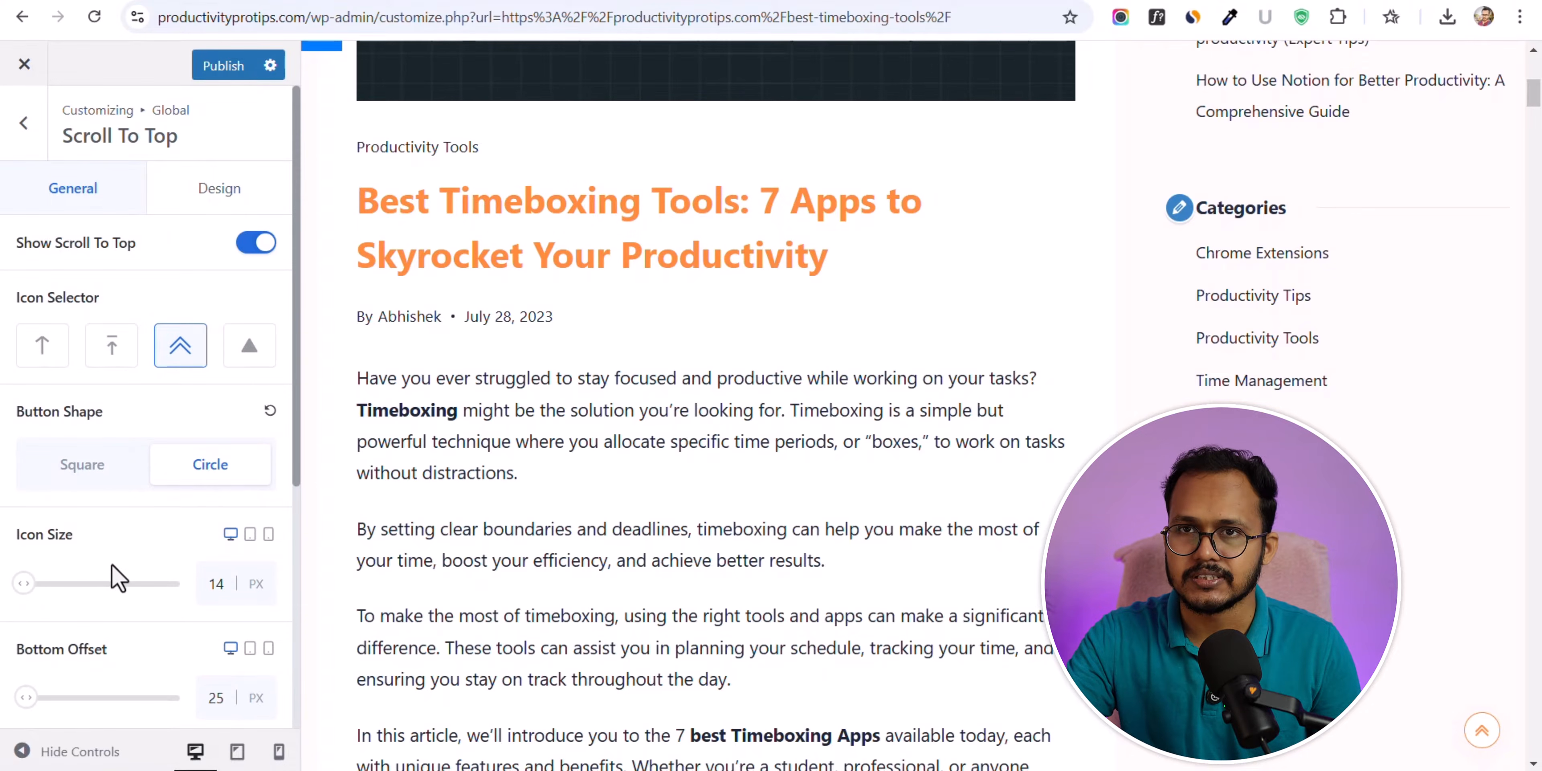
click(206, 201)
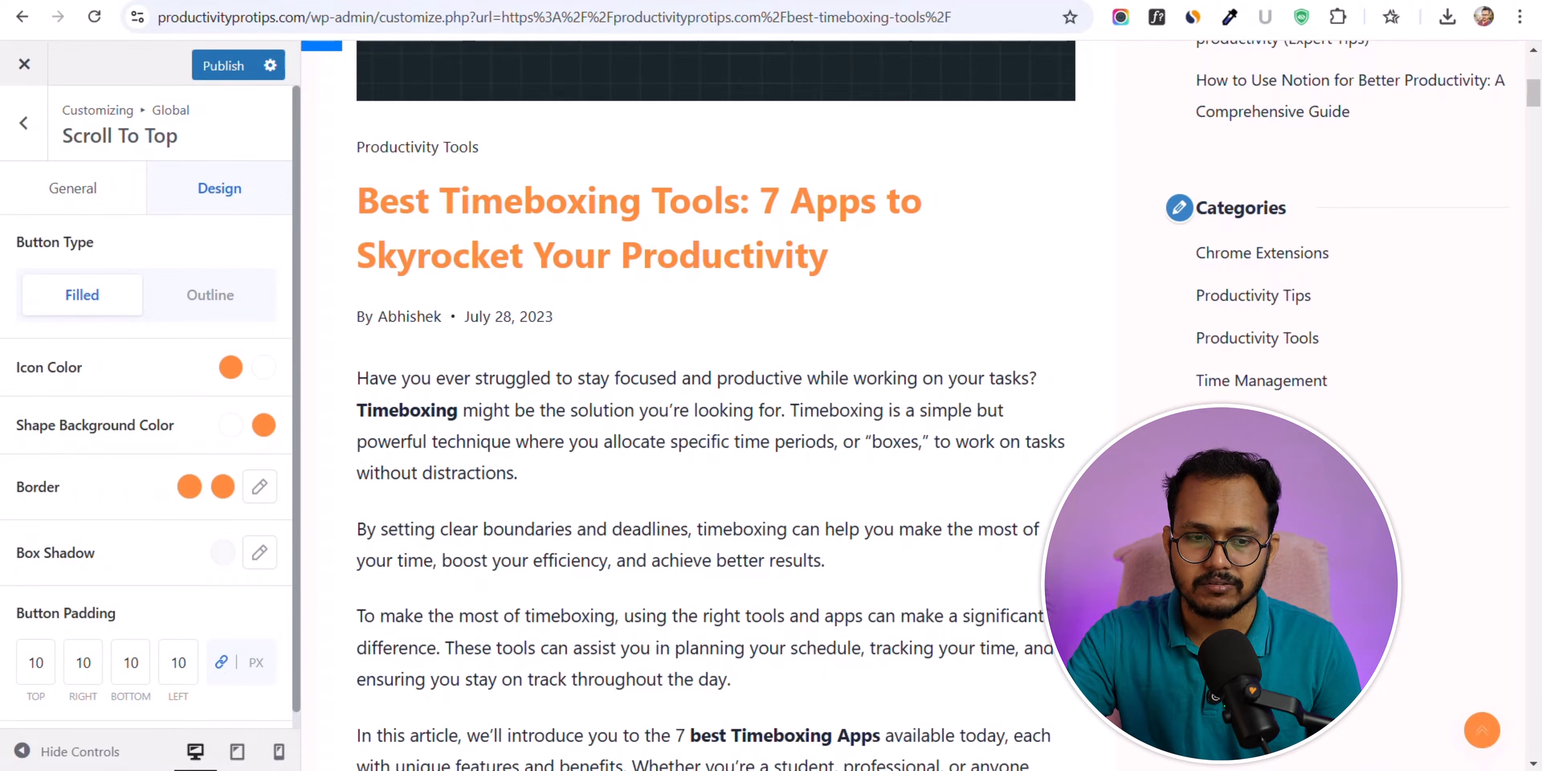
scroll(150, 547, down, 1)
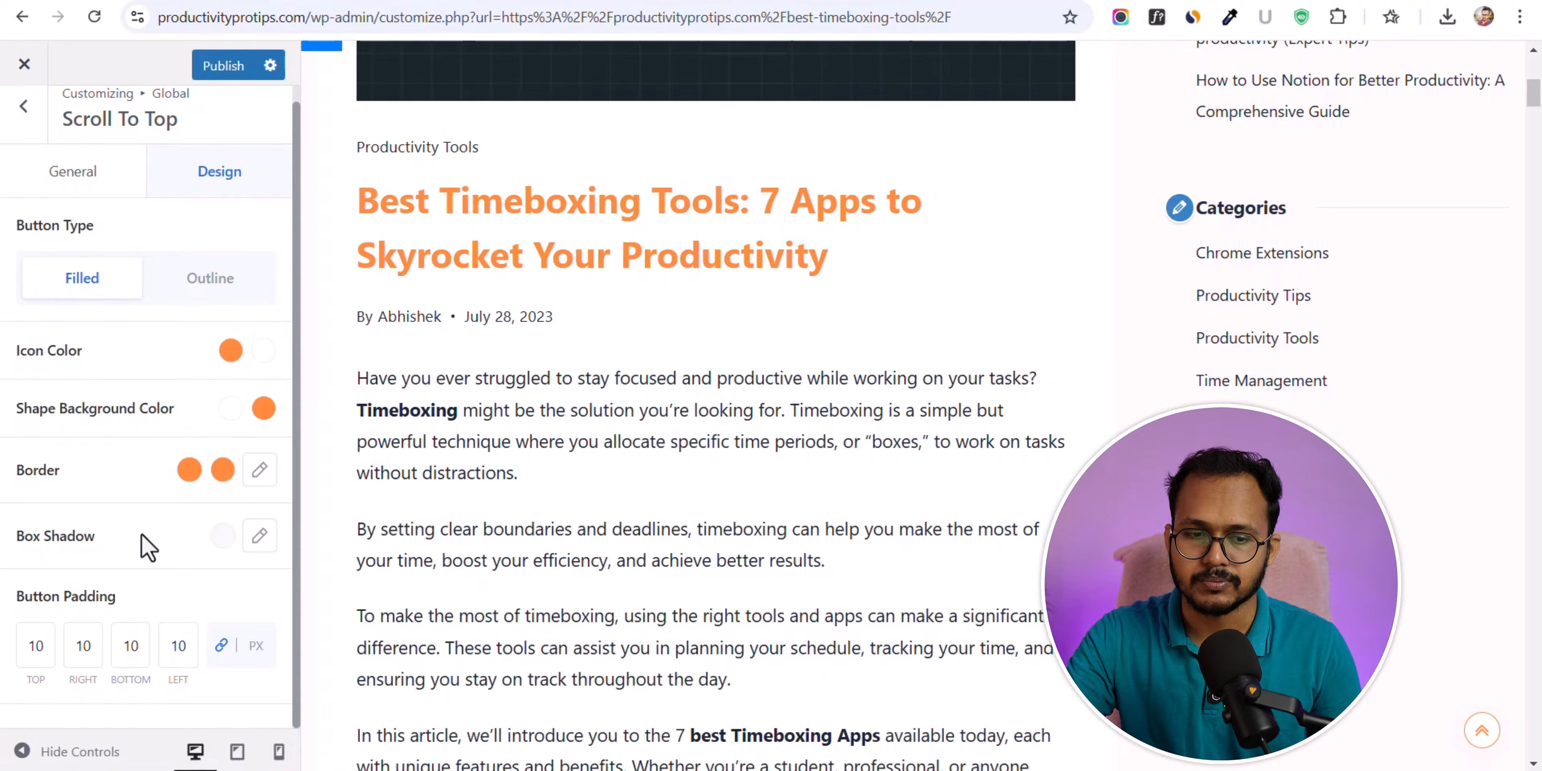
scroll(149, 546, up, 1)
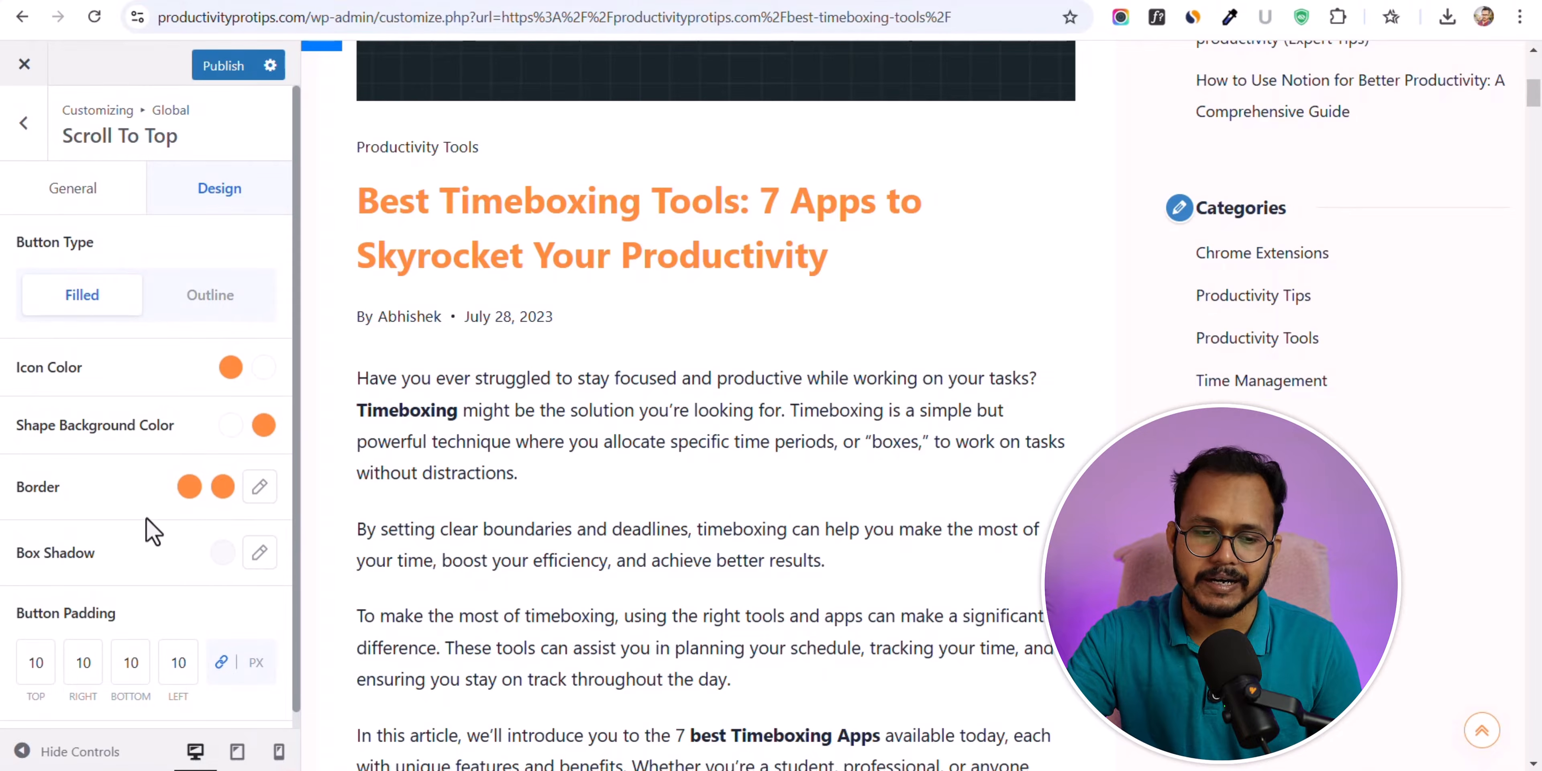
- In the global 404 Page settings, choose the round profile picture from the media library as the 404 image and publish the changes
click(24, 124)
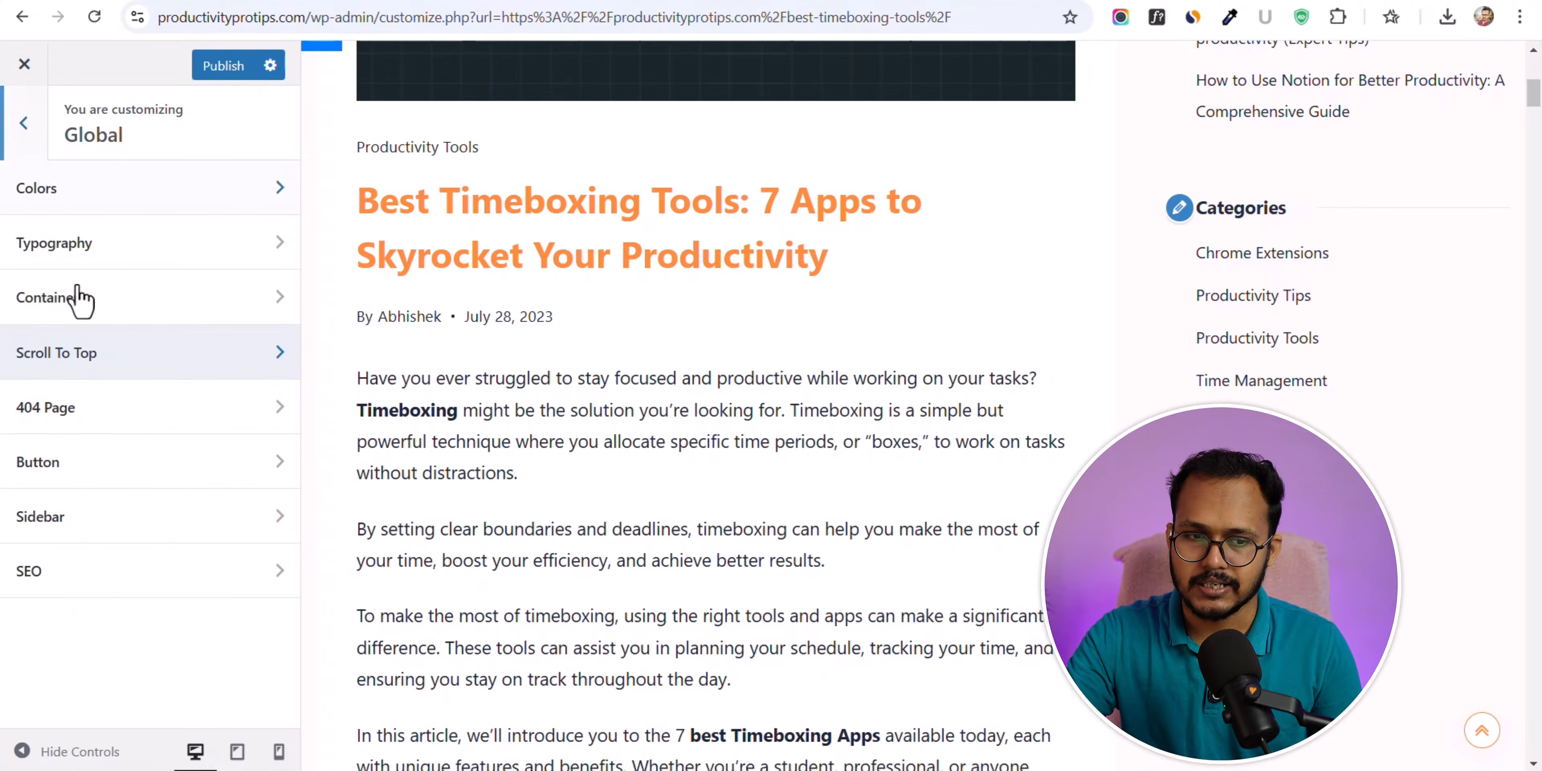
click(87, 424)
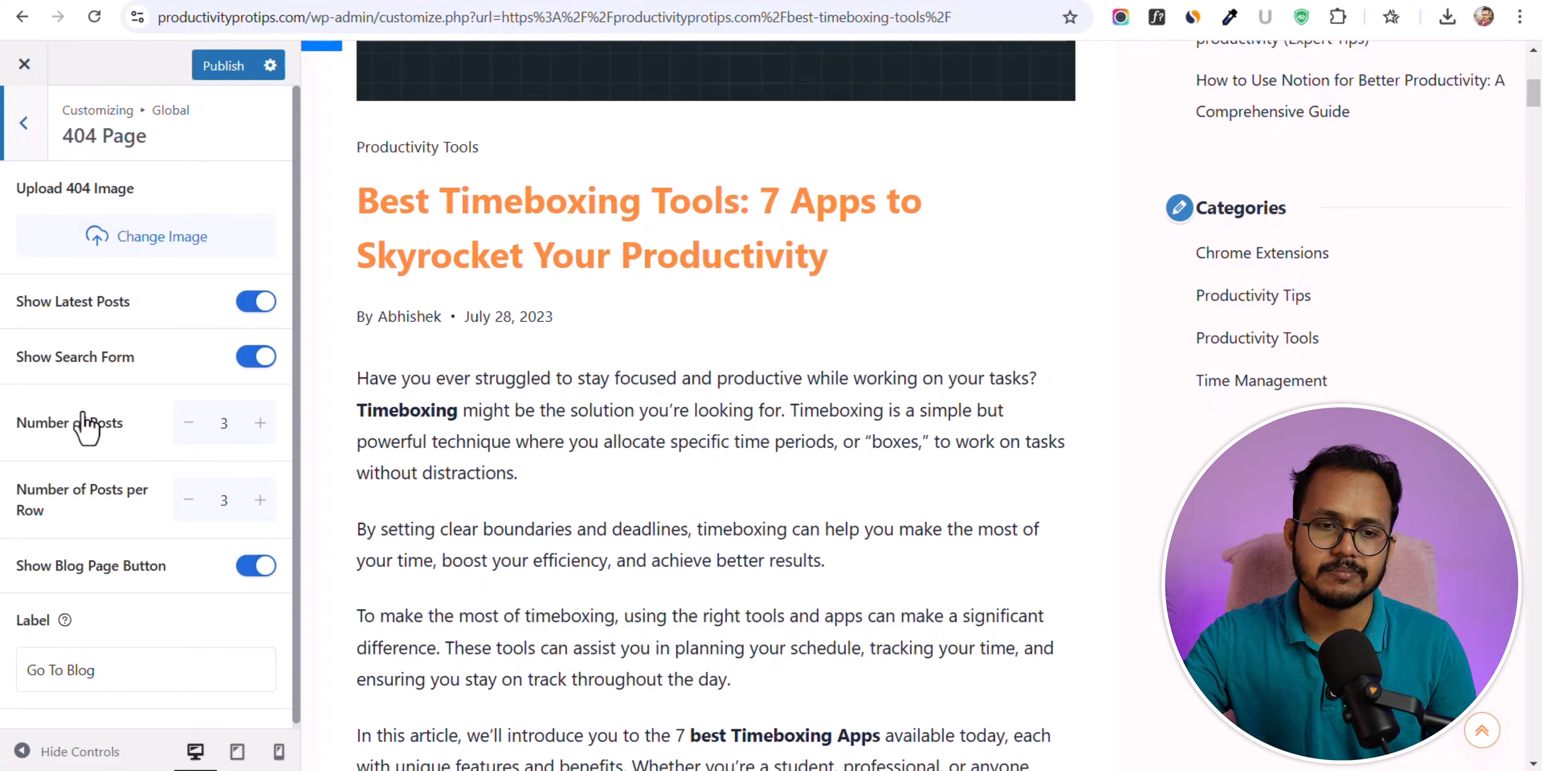
click(124, 265)
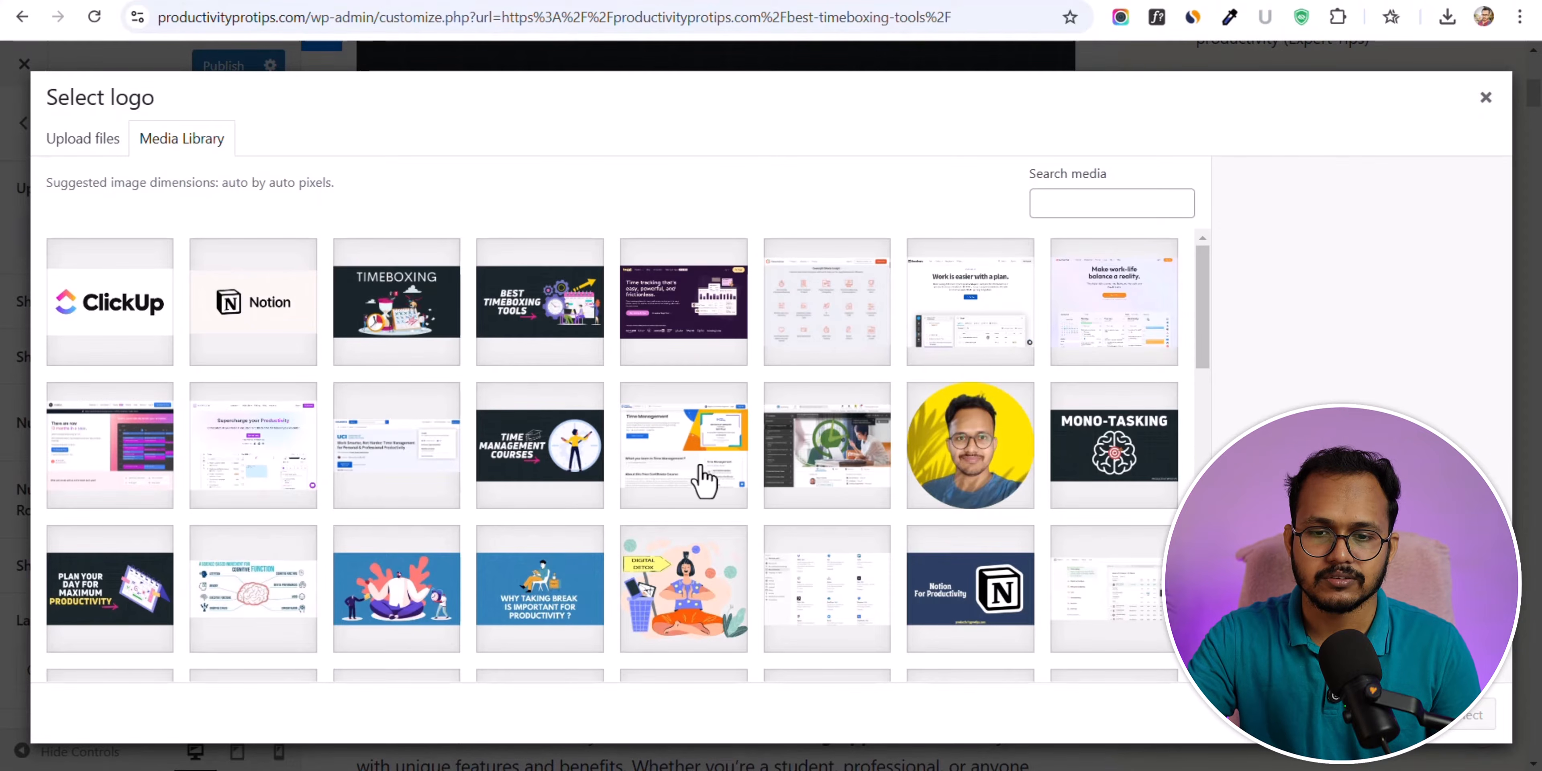
click(970, 473)
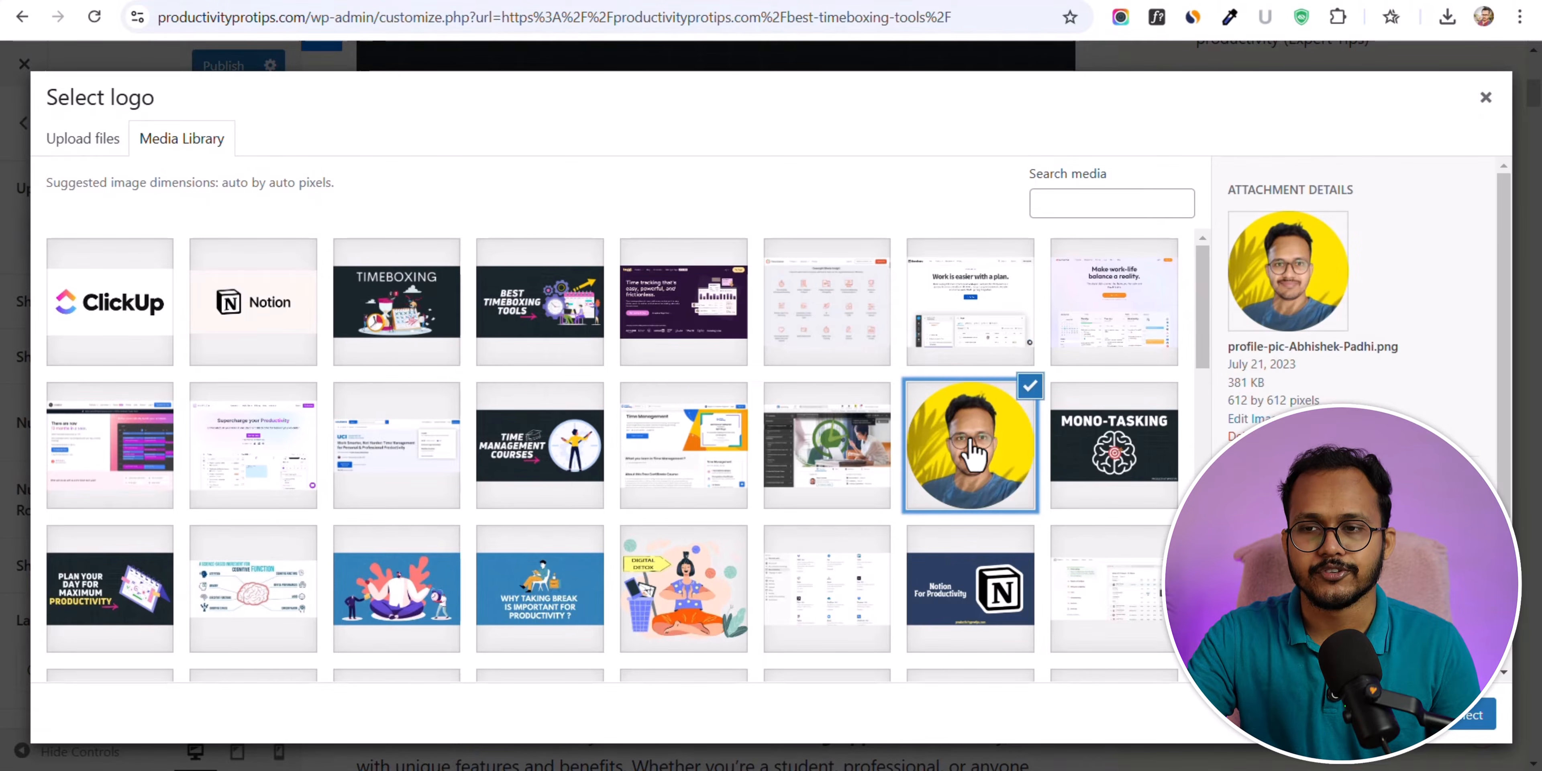
click(1475, 718)
scroll(90, 509, down, 3)
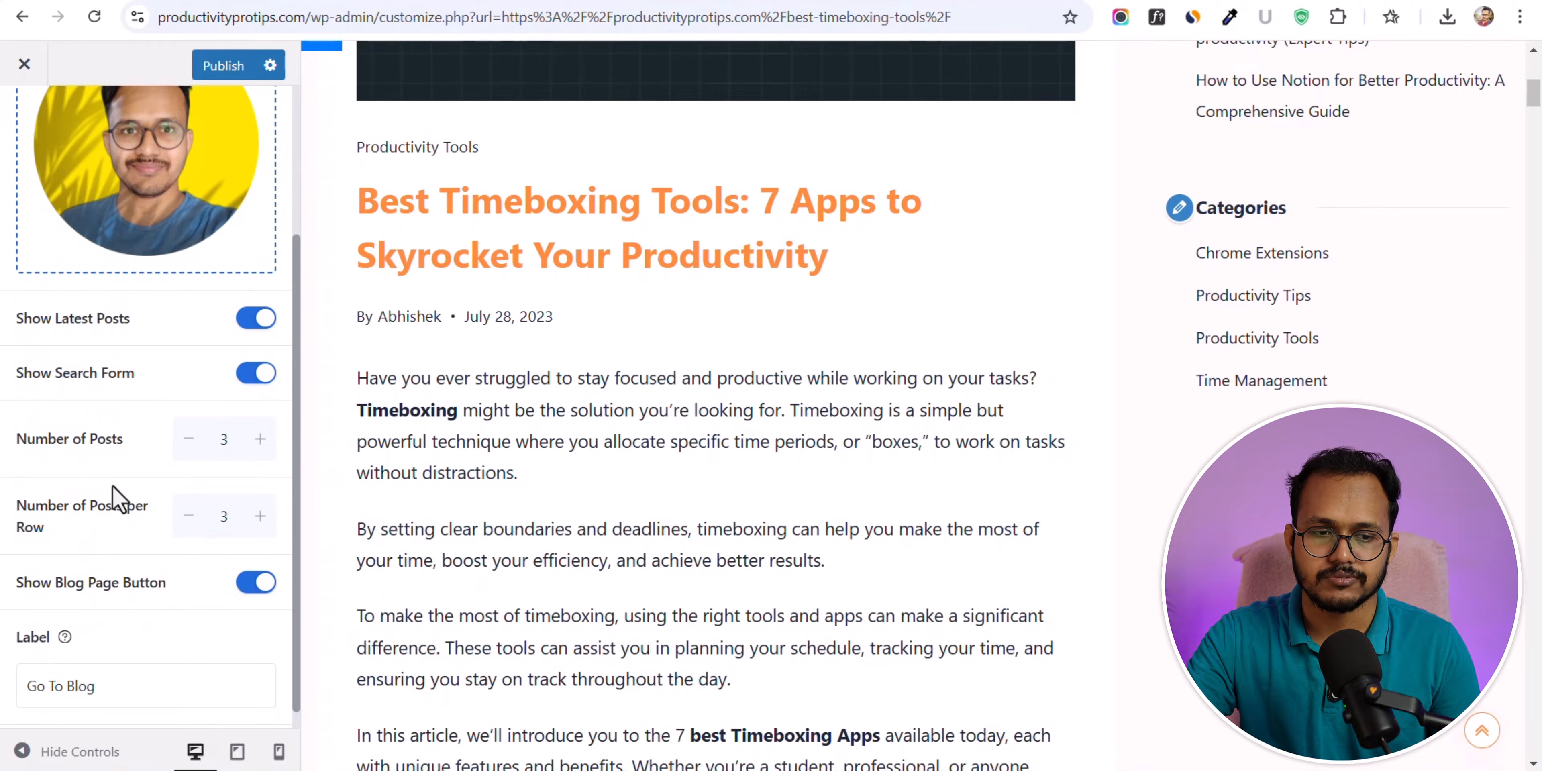
scroll(114, 530, up, 3)
click(219, 67)
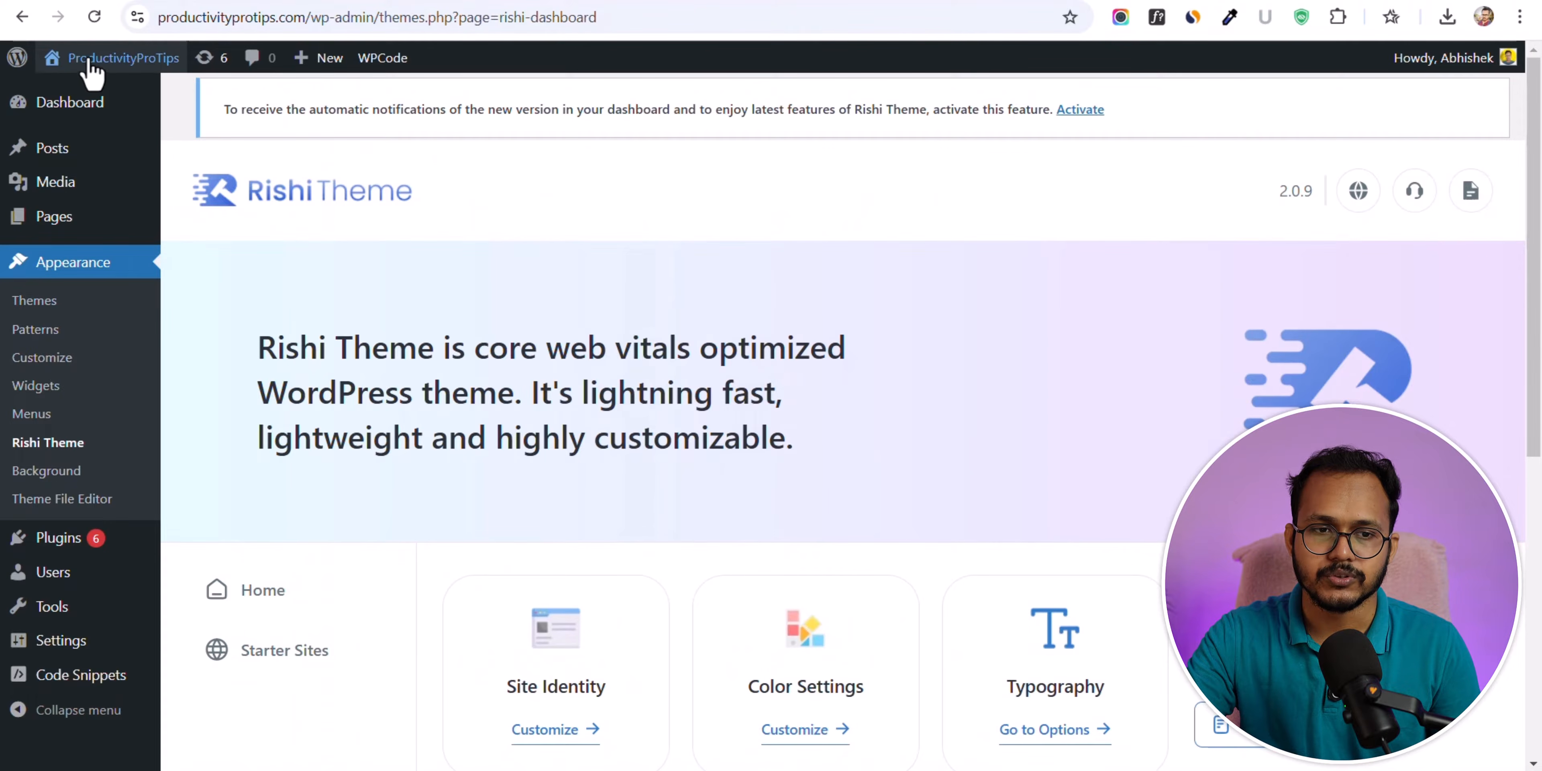
- Open the live ProductivityProTips site in a new browser tab from the WordPress dashboard
mouse_move(89, 60)
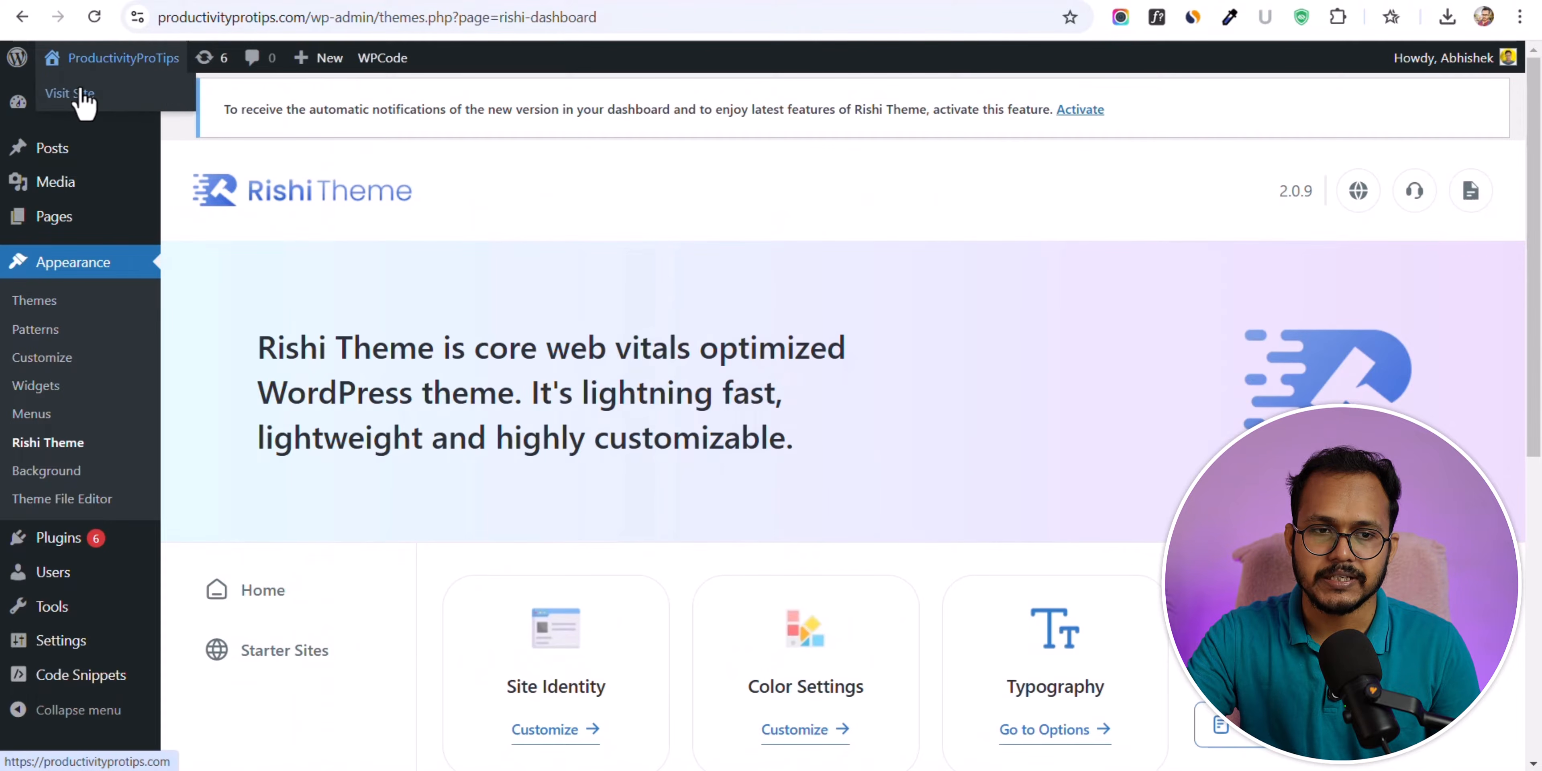
right_click(81, 91)
click(150, 113)
click(492, 1)
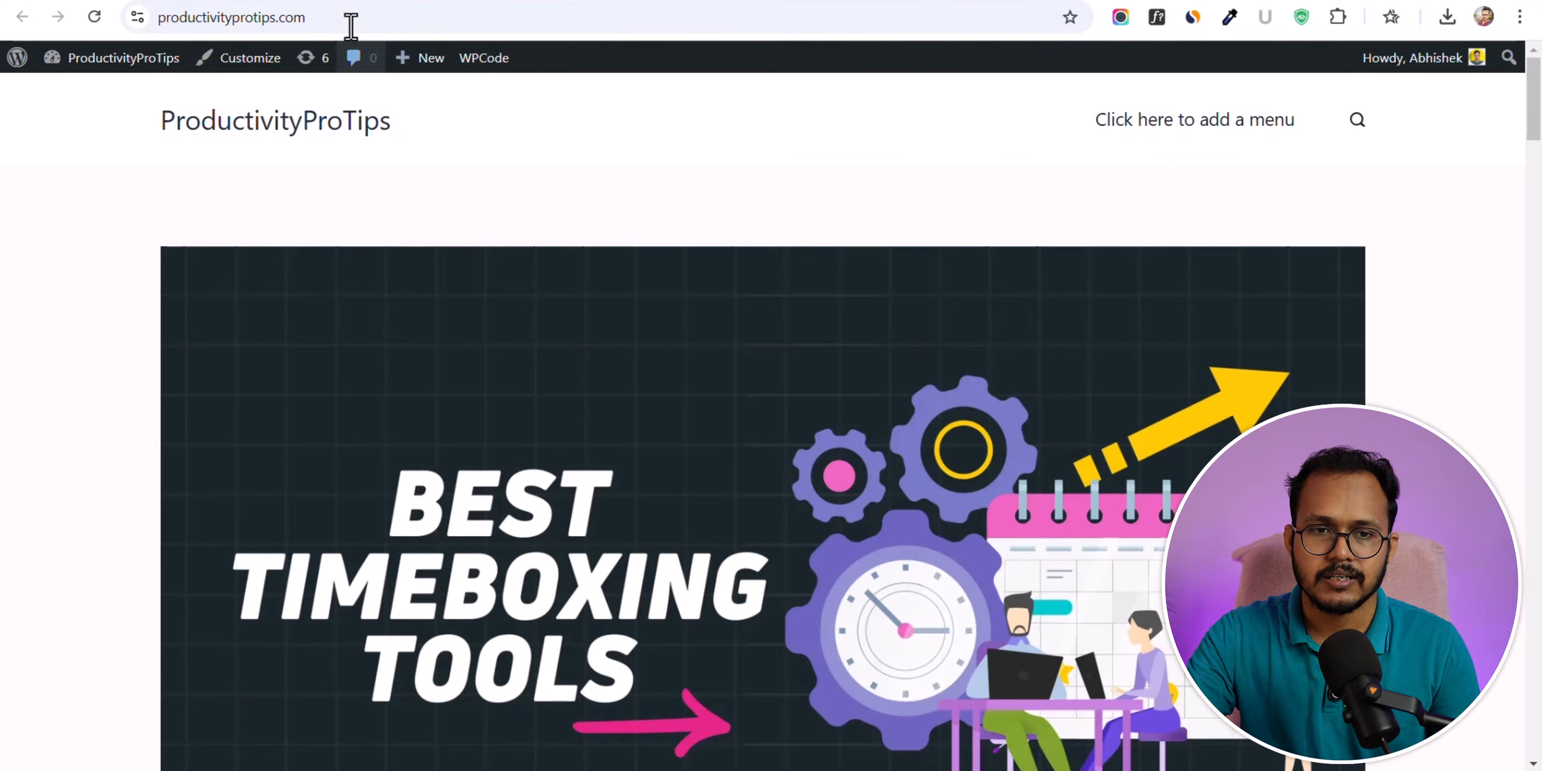
- Load the nonexistent address productivityprotips.com/jjj and examine the 404 page's image, search form and recommended articles
click(451, 18)
click(530, 17)
text(/jjj)
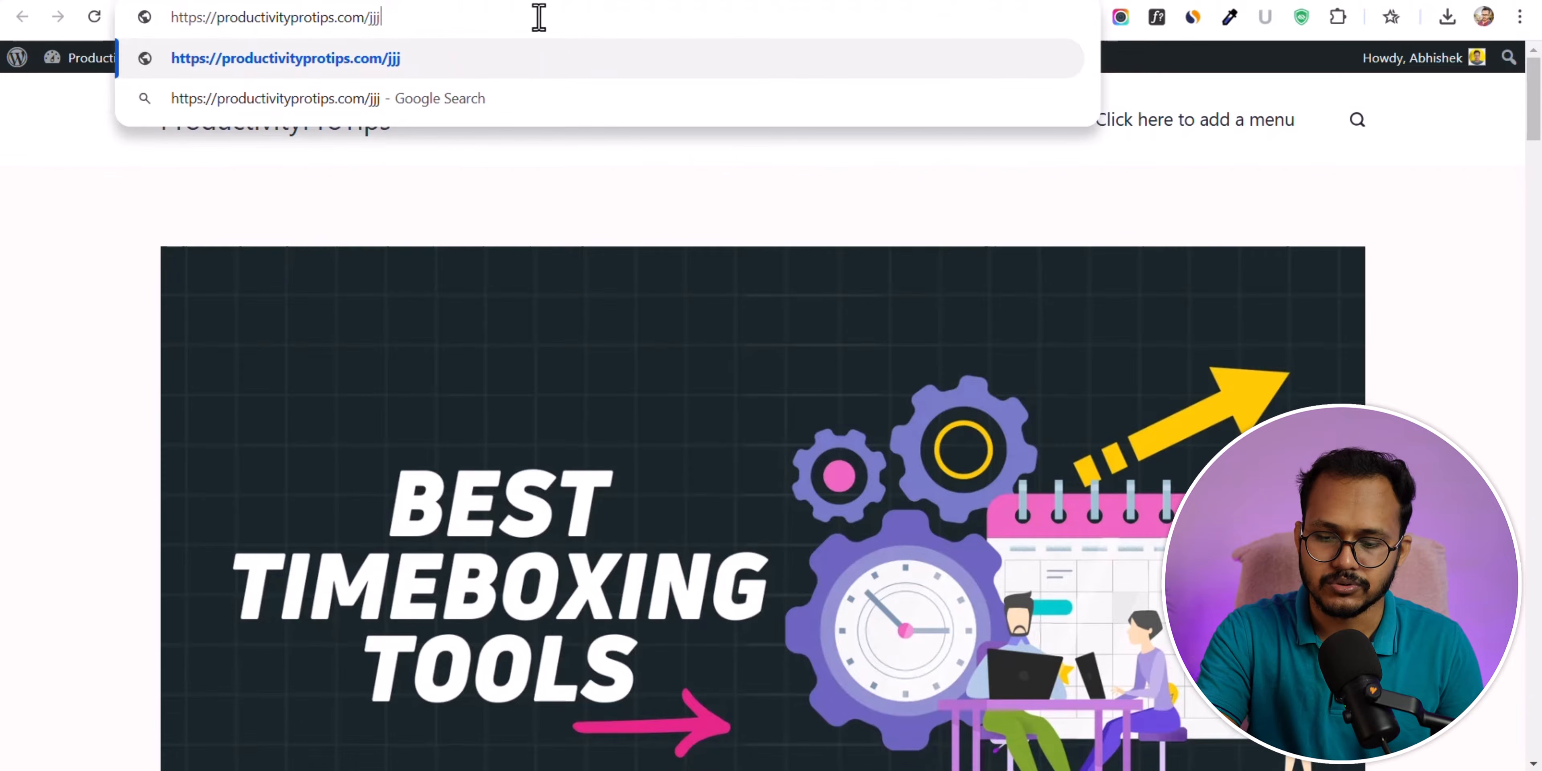
key(Return)
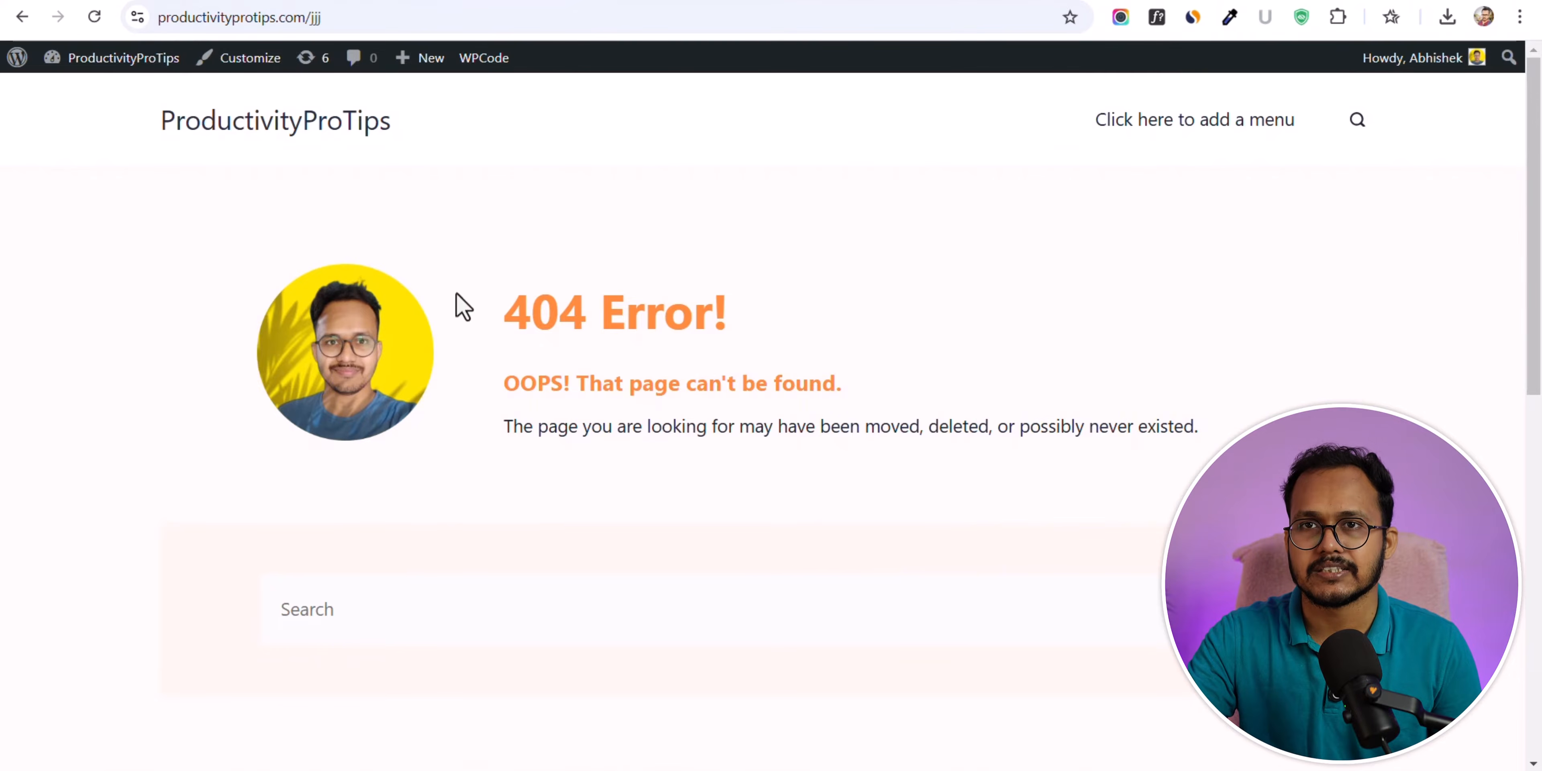
scroll(881, 458, down, 6)
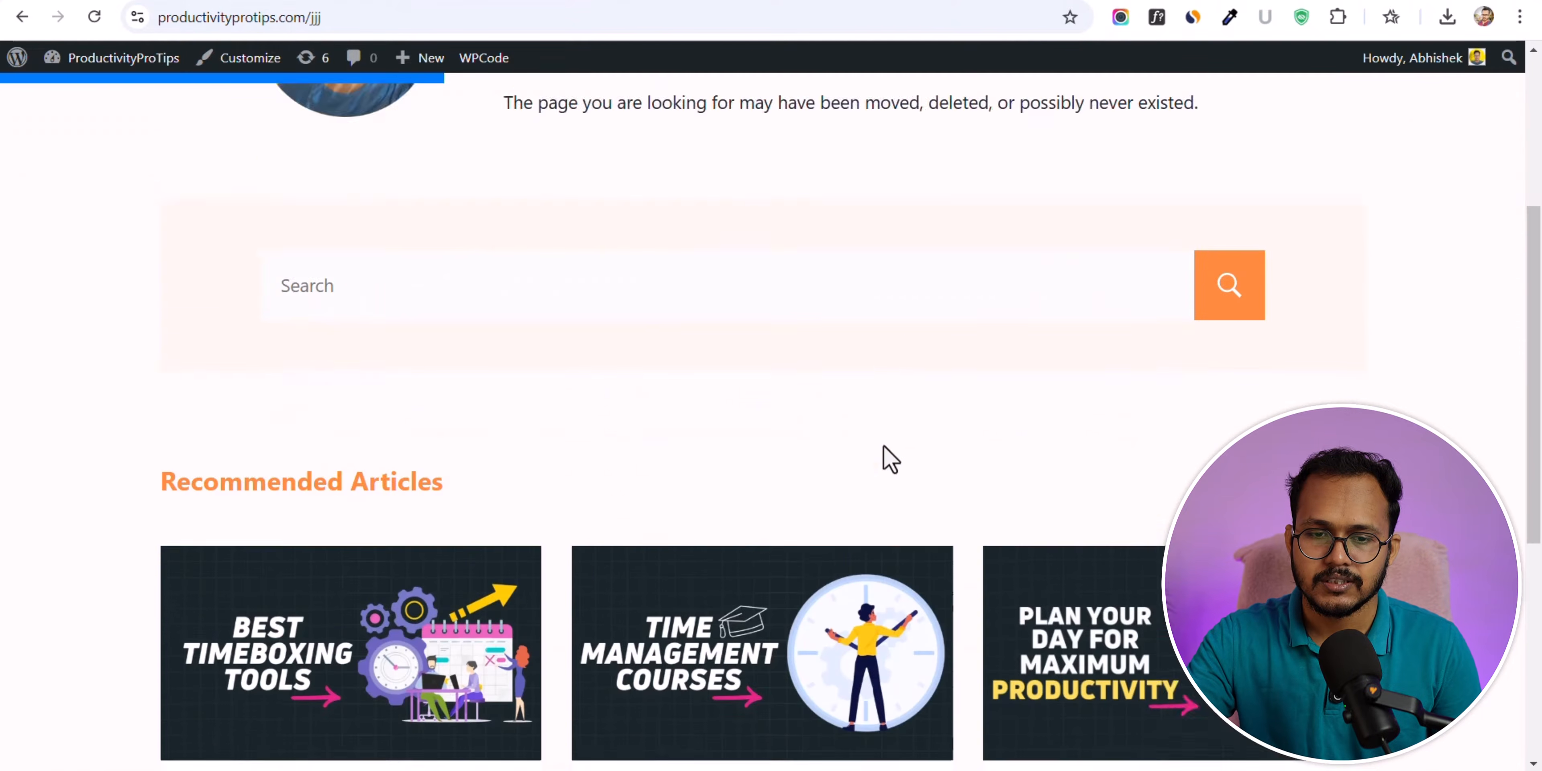
scroll(330, 497, up, 5)
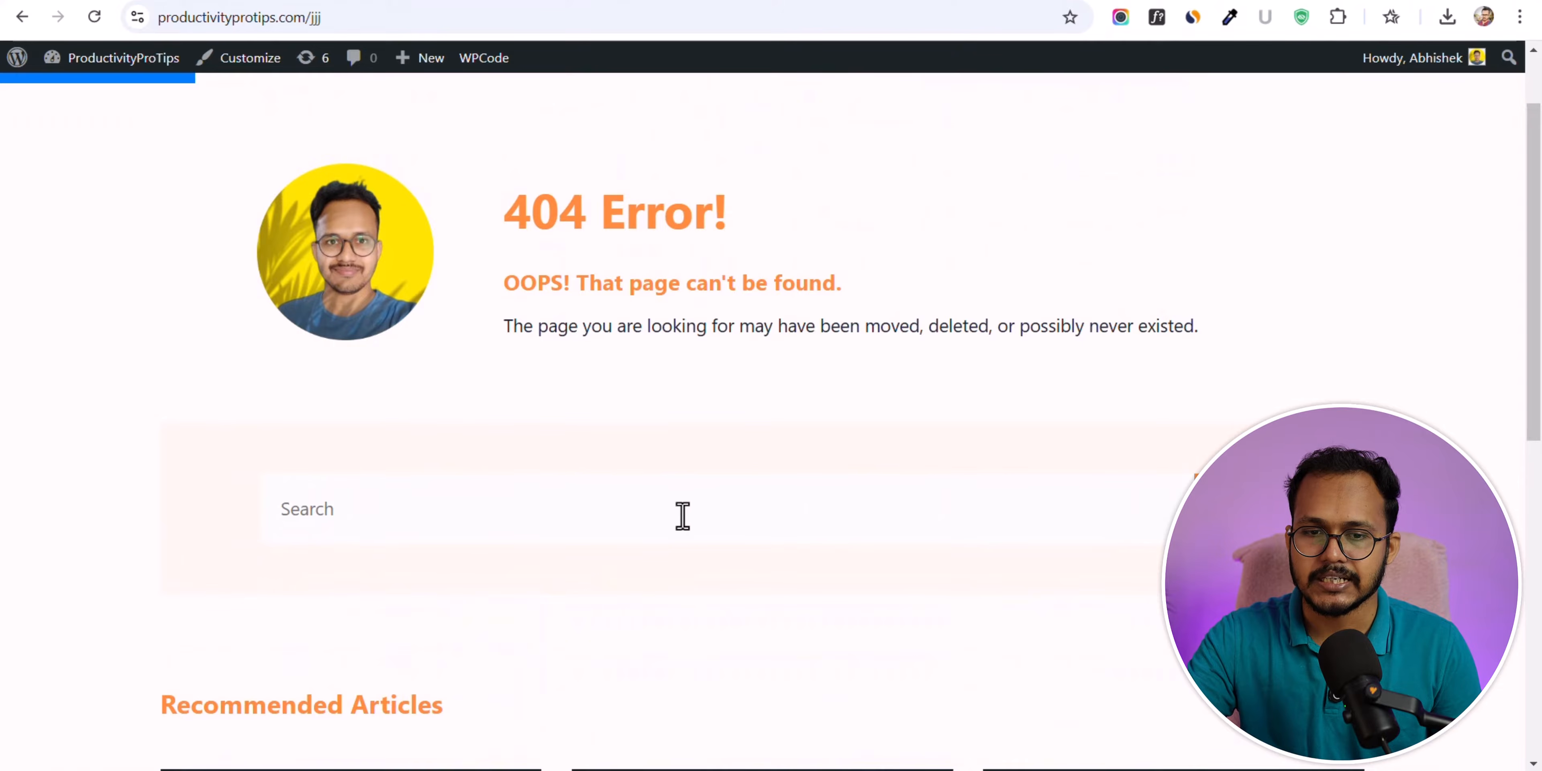
scroll(729, 496, up, 1)
scroll(729, 495, down, 10)
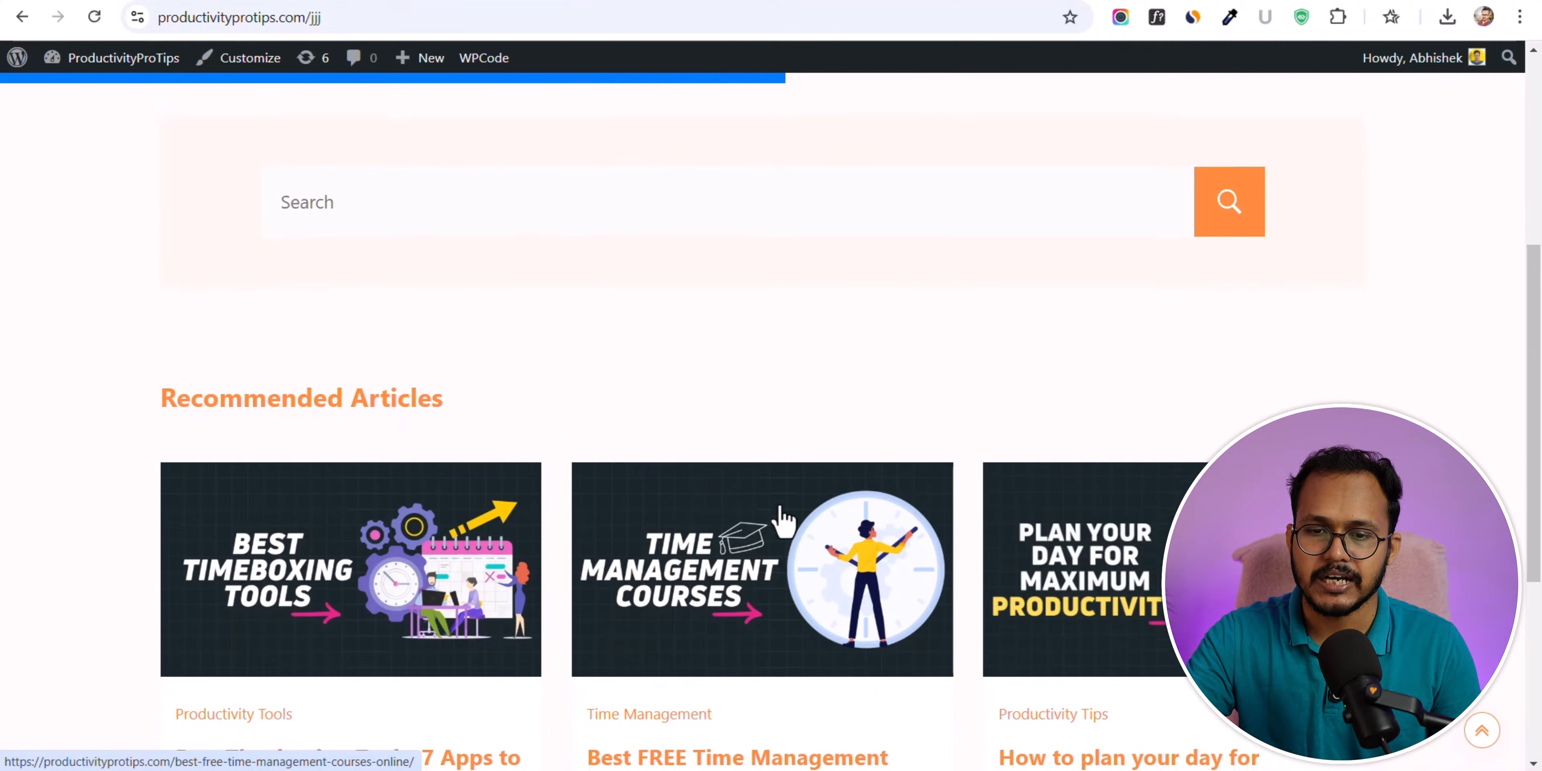
scroll(994, 368, up, 10)
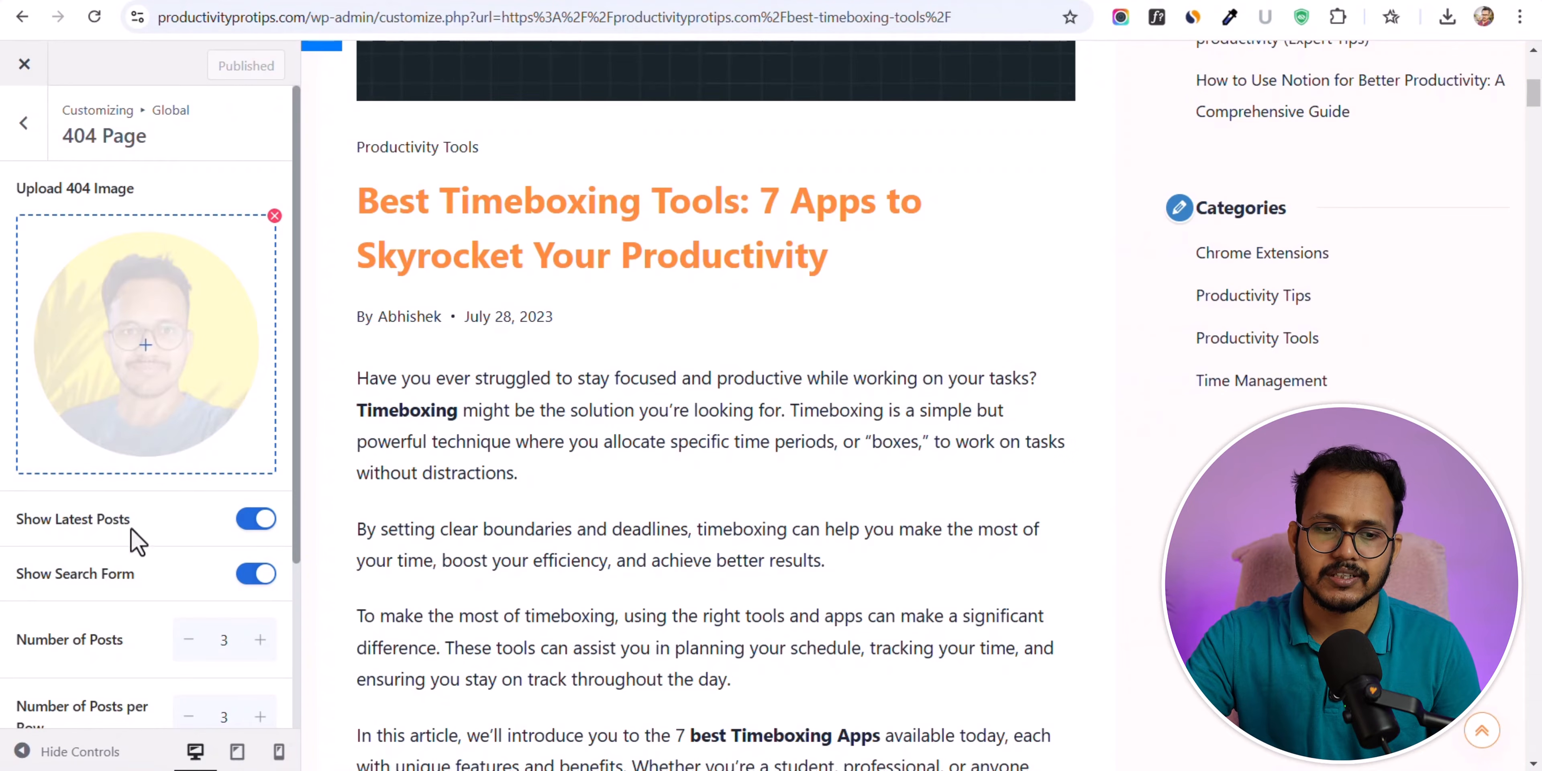
- Turn off Show Latest Posts for the 404 page, publish the change, and check it on the reloaded live 404 page
click(250, 521)
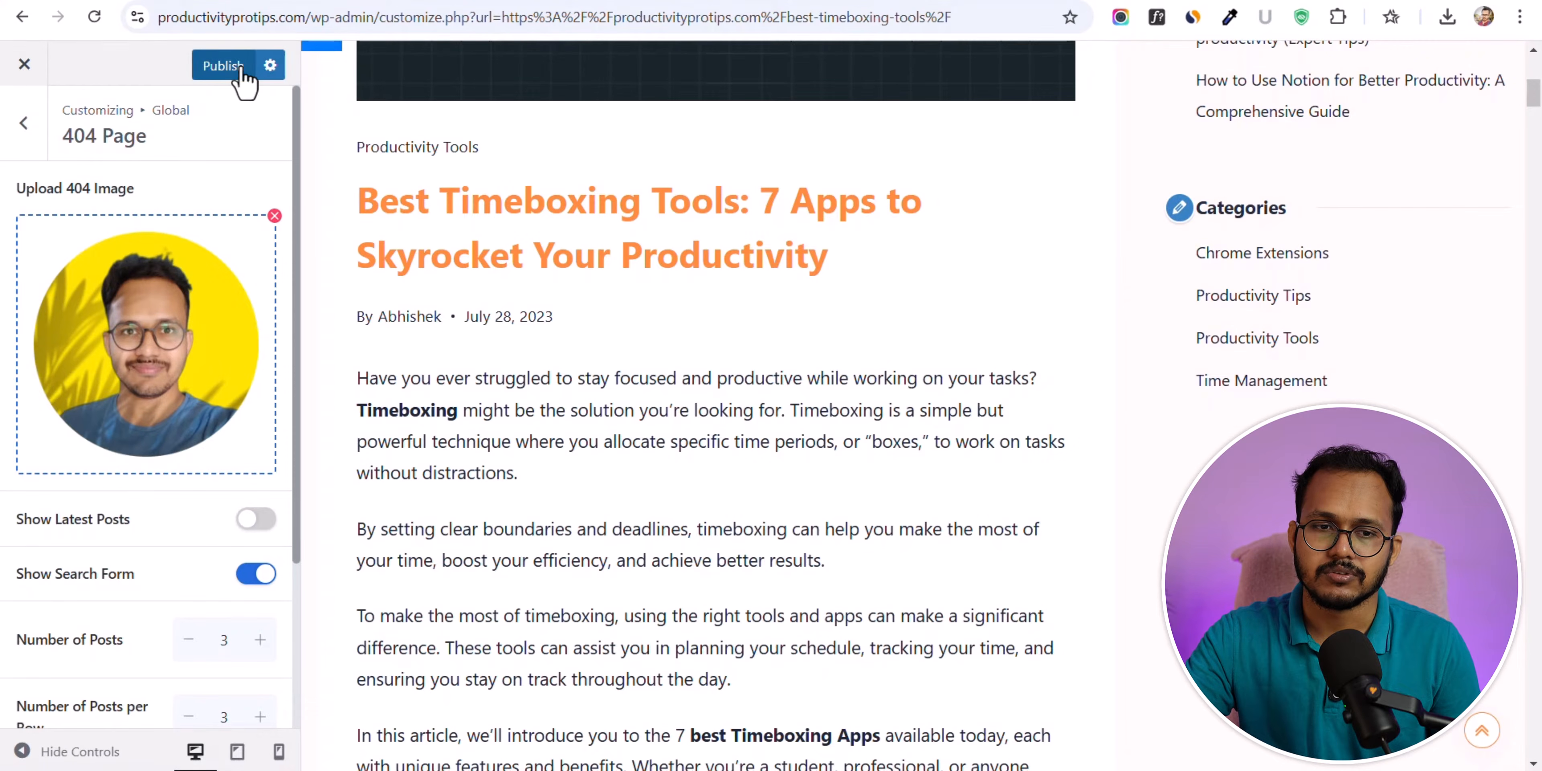
click(226, 66)
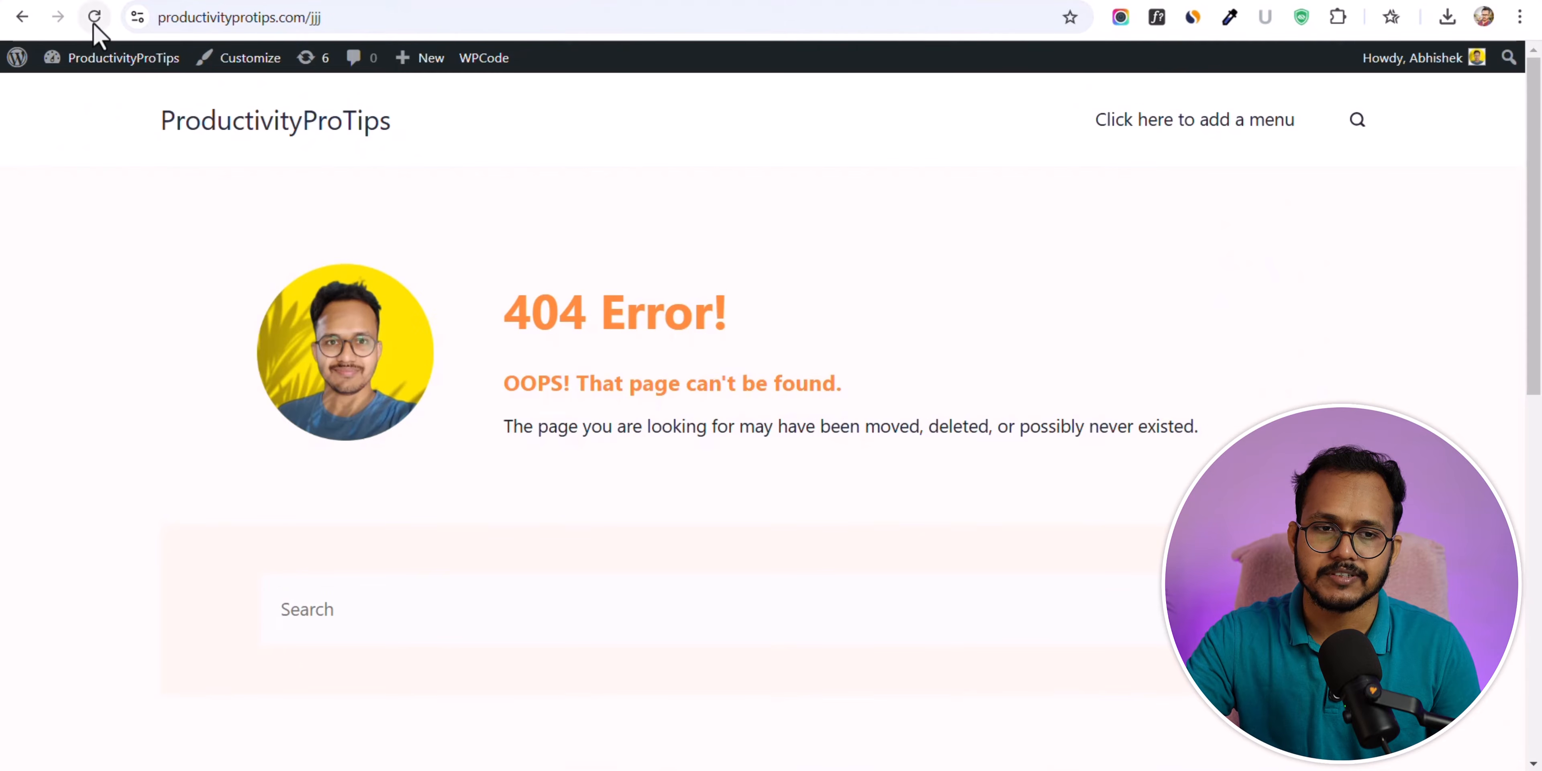
scroll(902, 465, down, 3)
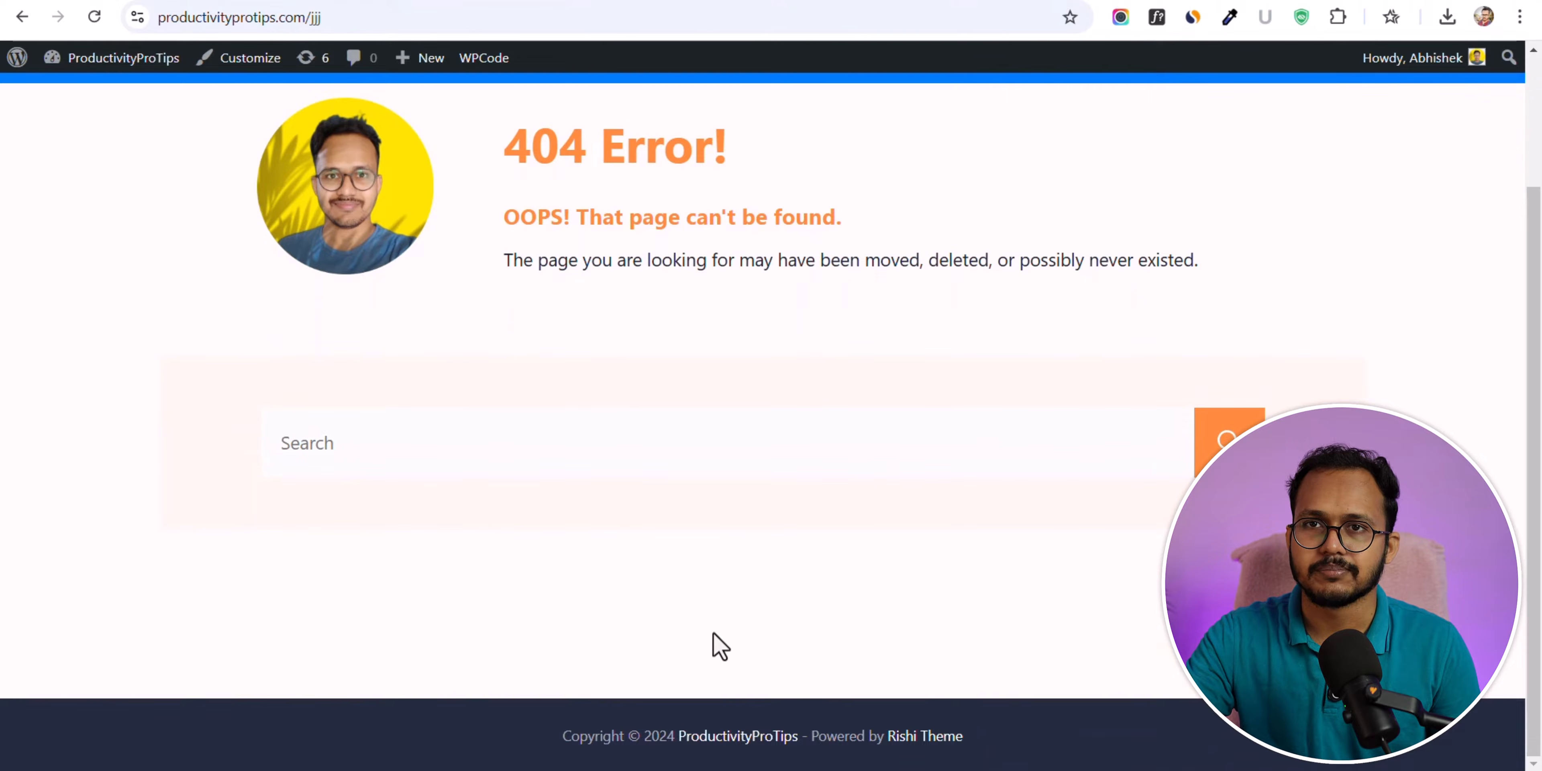
scroll(771, 599, up, 3)
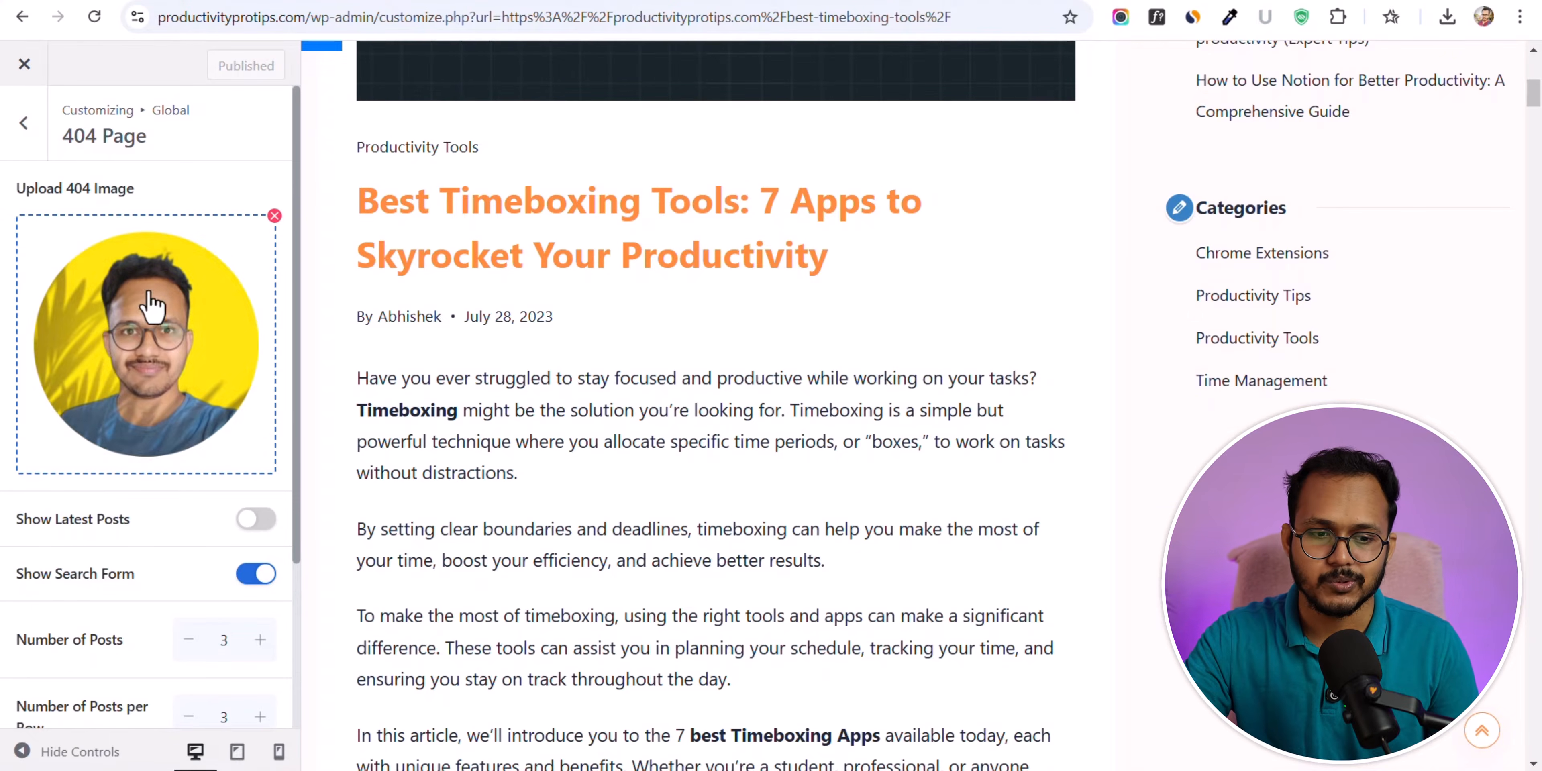
scroll(150, 326, down, 3)
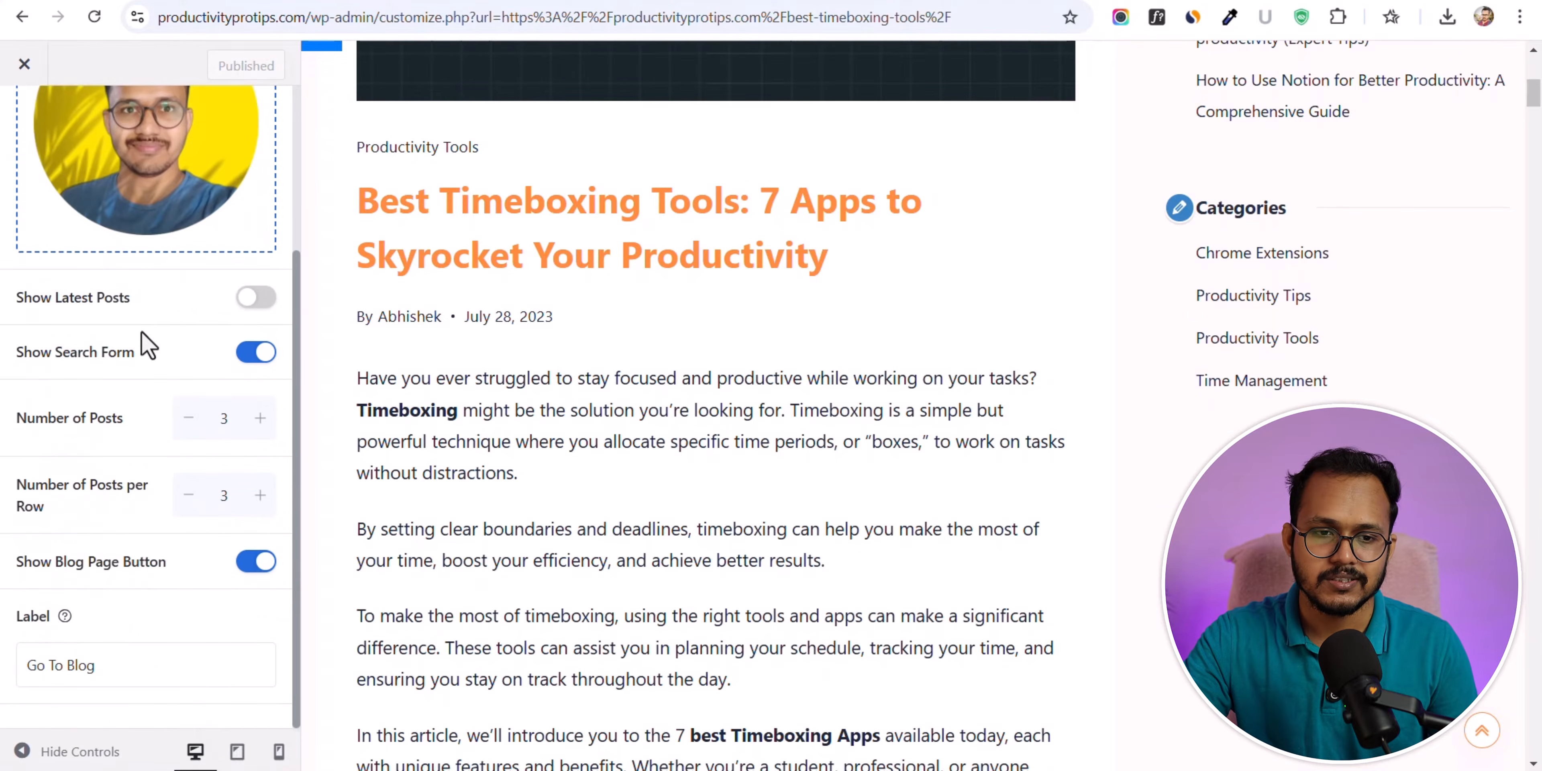
- Remove the uploaded 404 image from the 404 Page settings and return to the Global settings list
scroll(150, 347, up, 3)
click(268, 215)
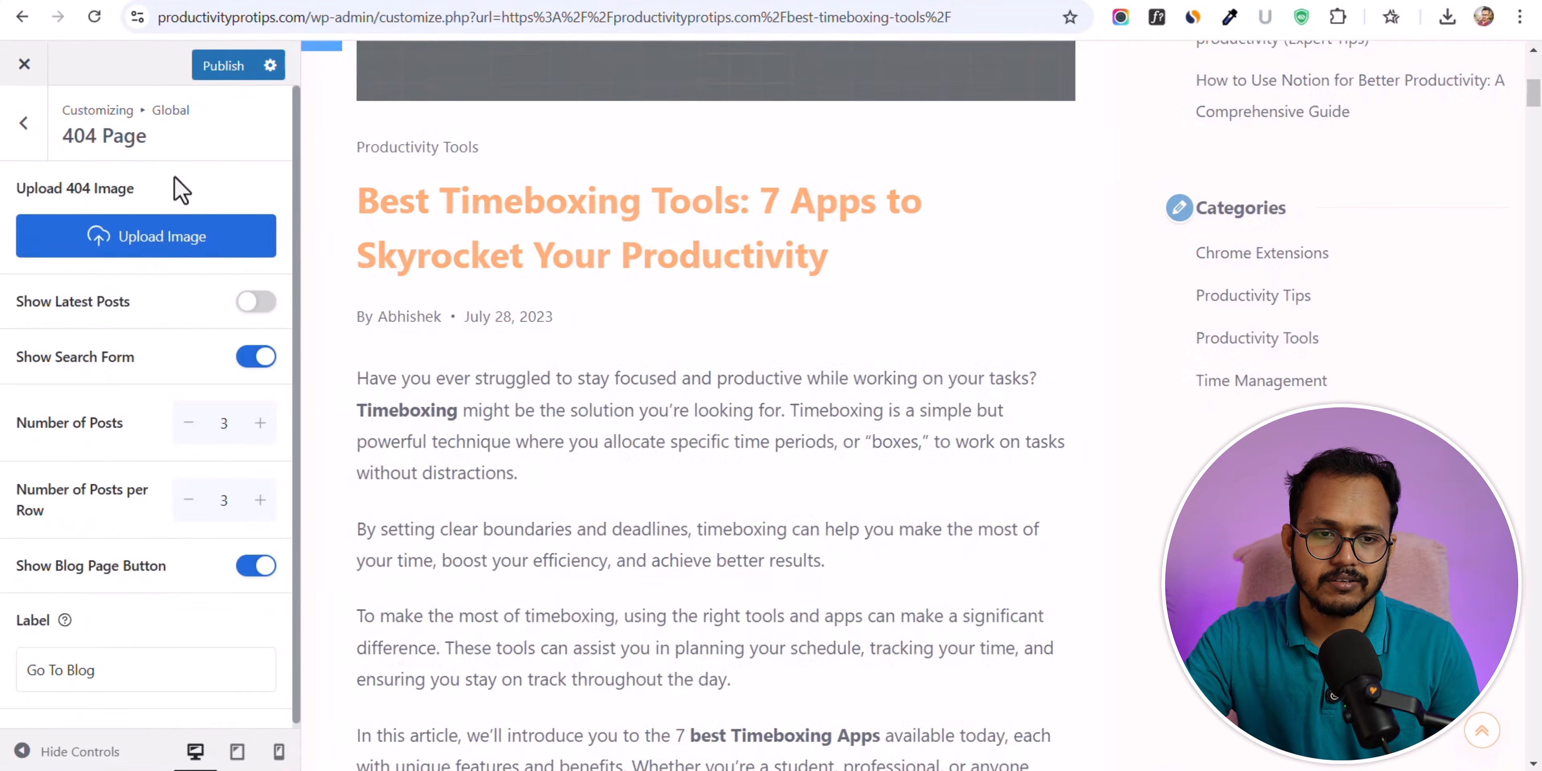
click(24, 124)
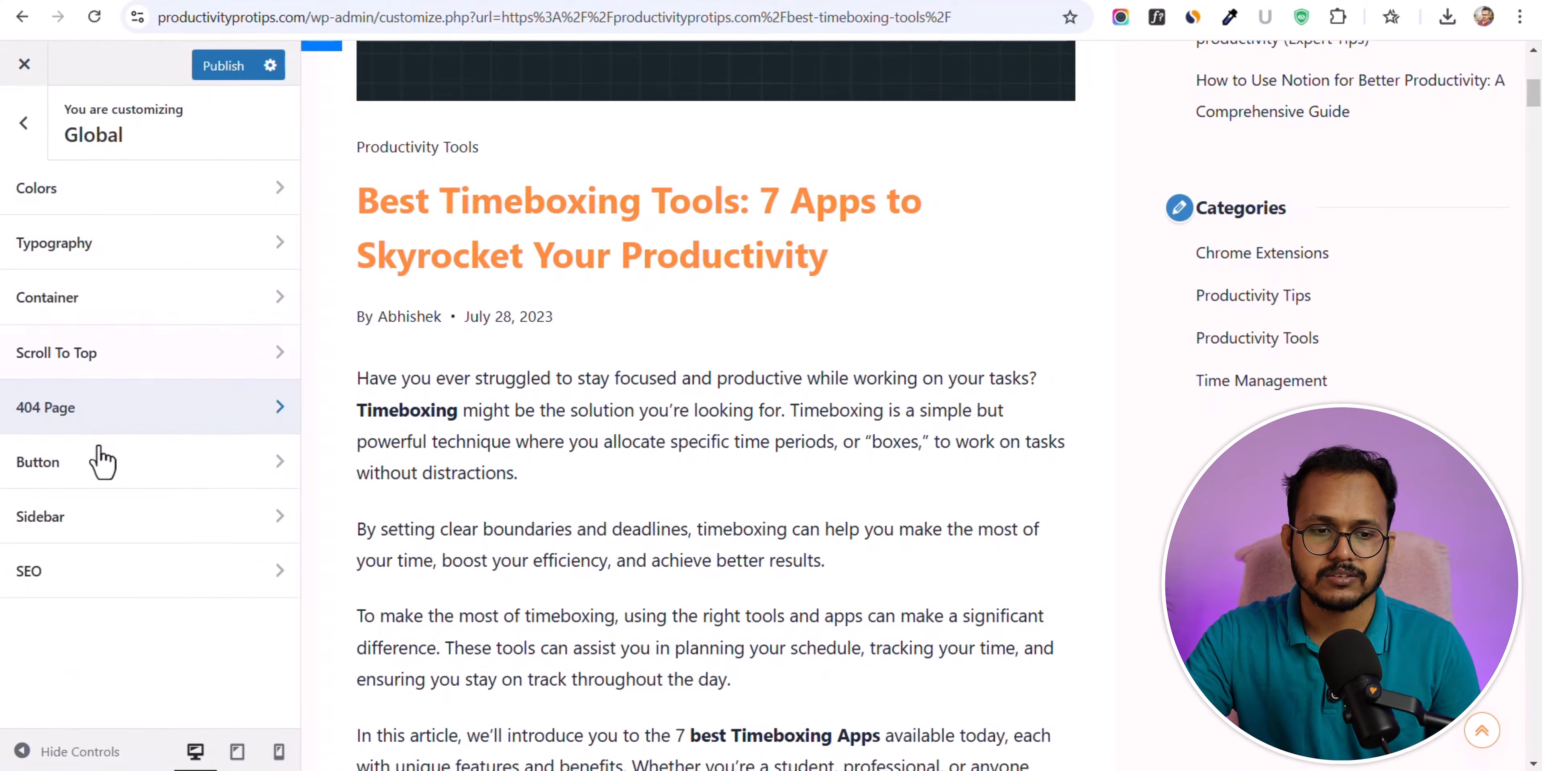
- Reset the global Button Roundness to its default and look over the button's design options
click(103, 466)
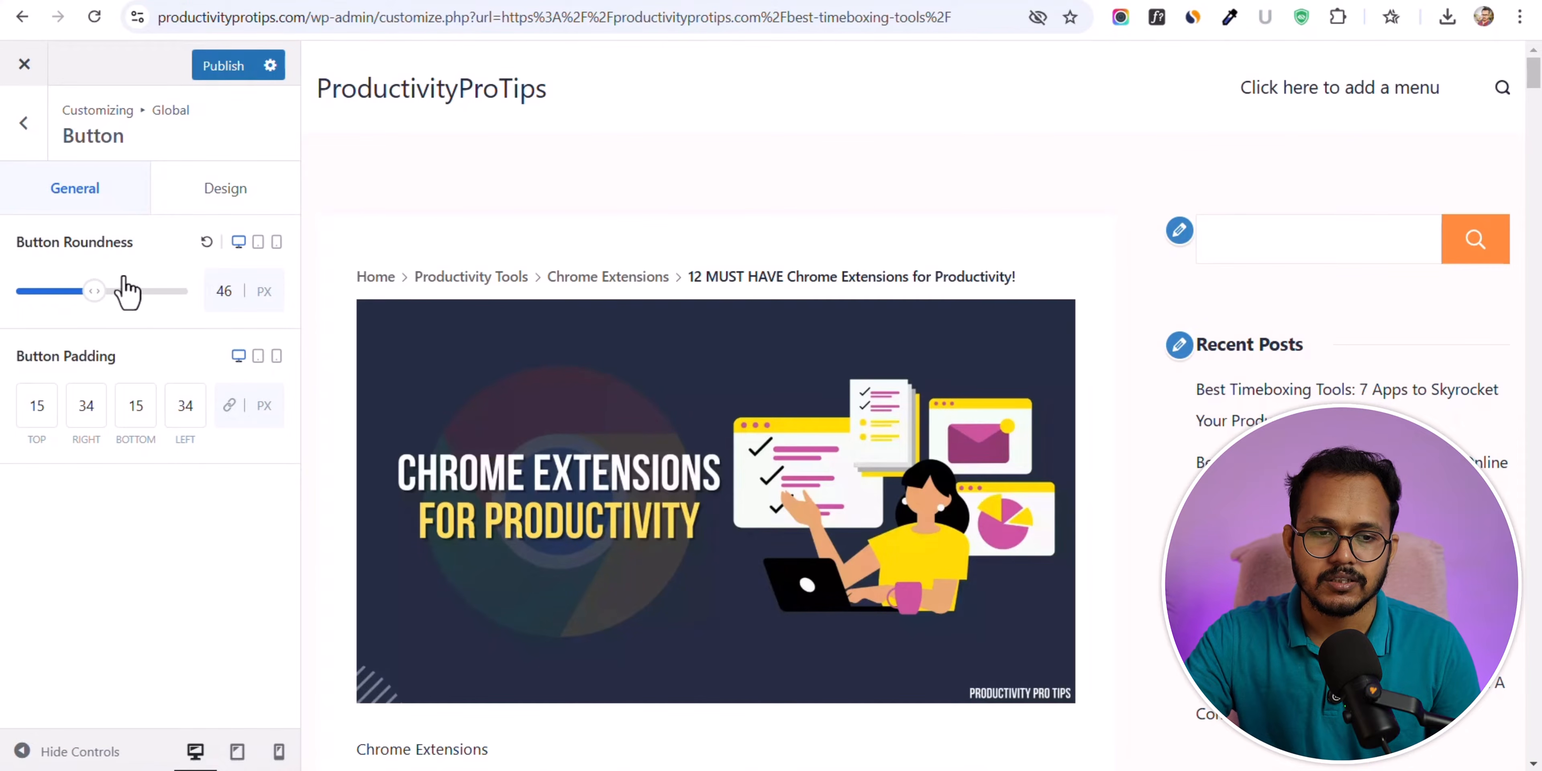
click(202, 243)
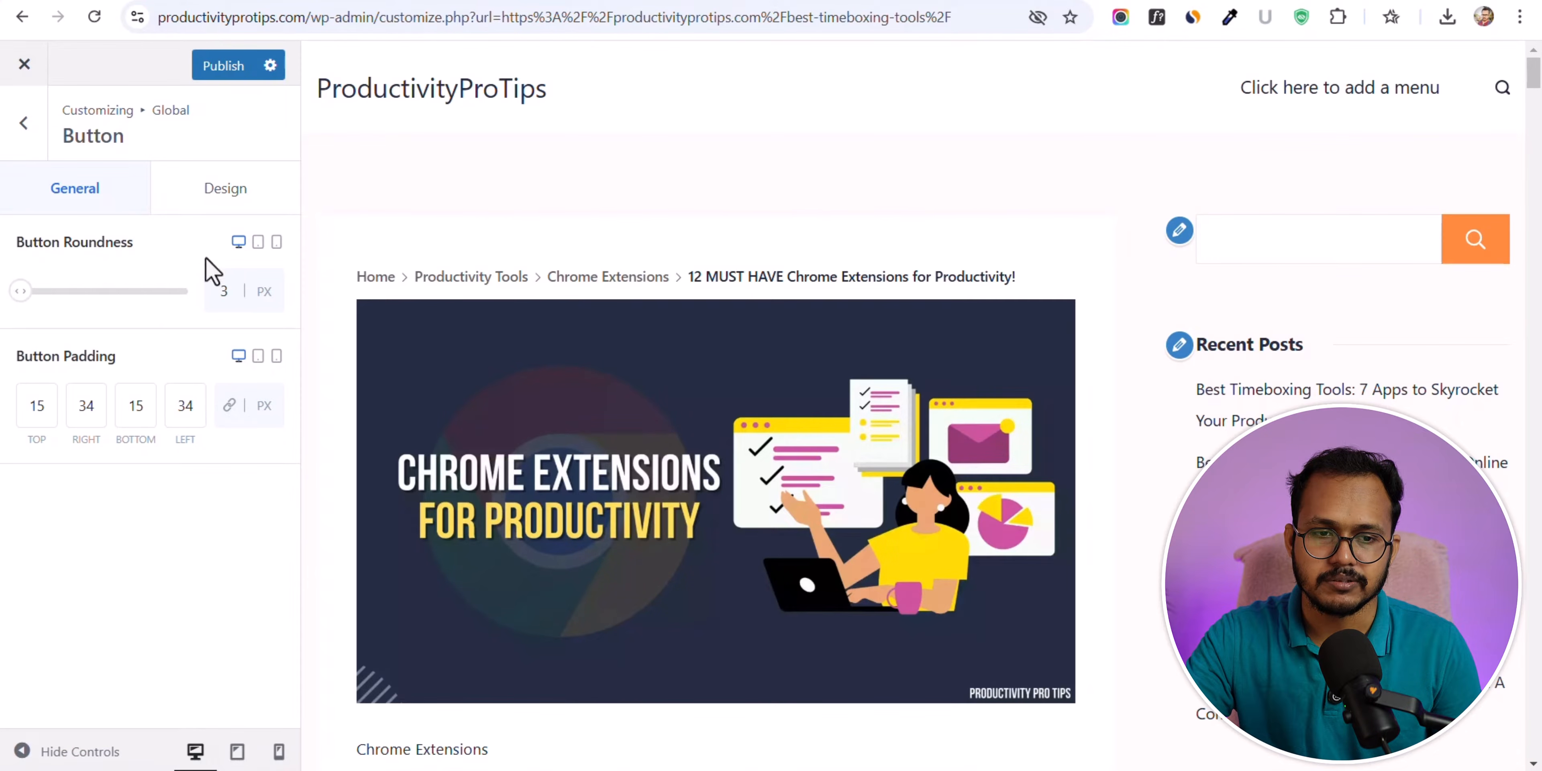
click(227, 191)
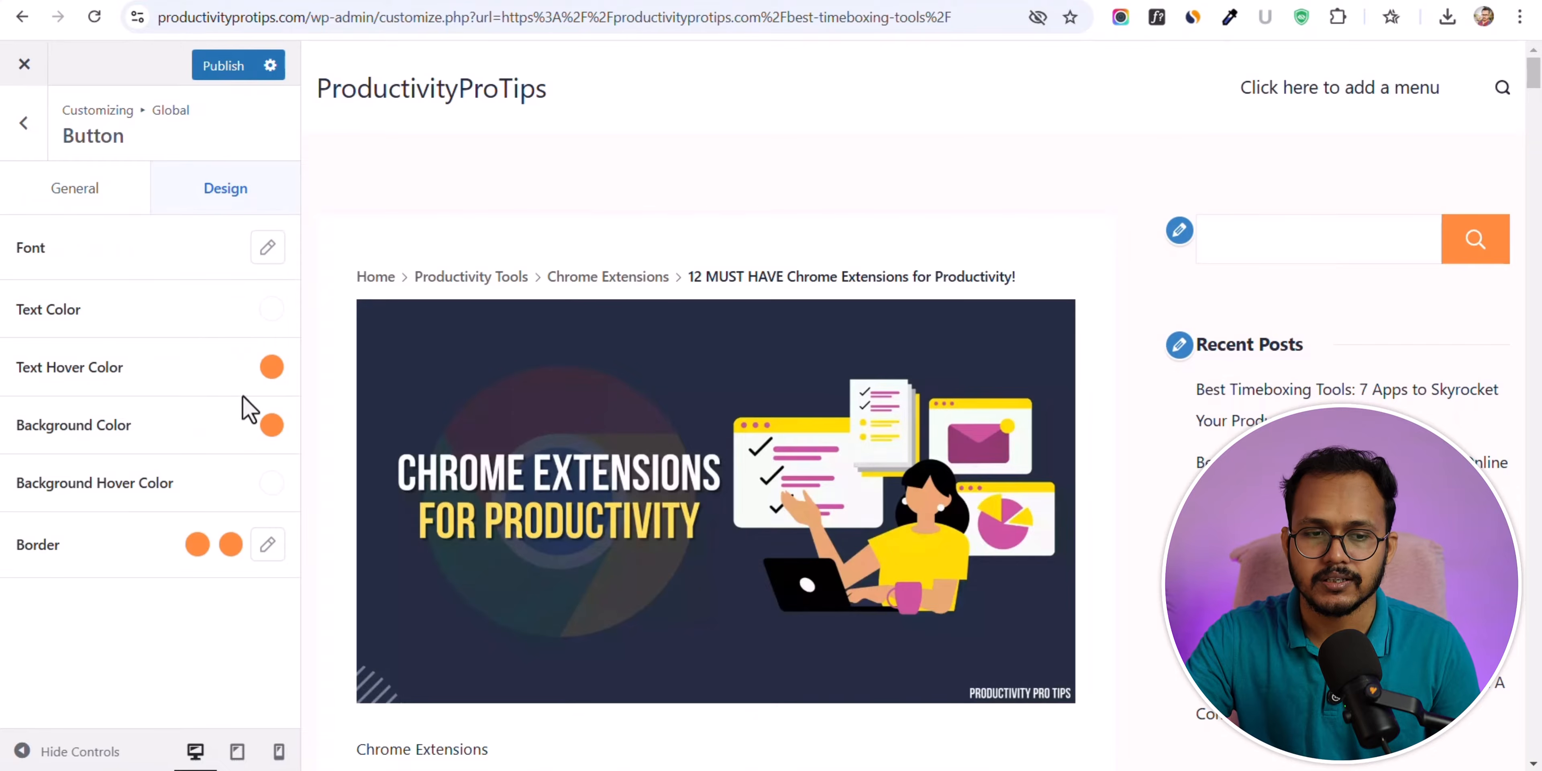
click(19, 141)
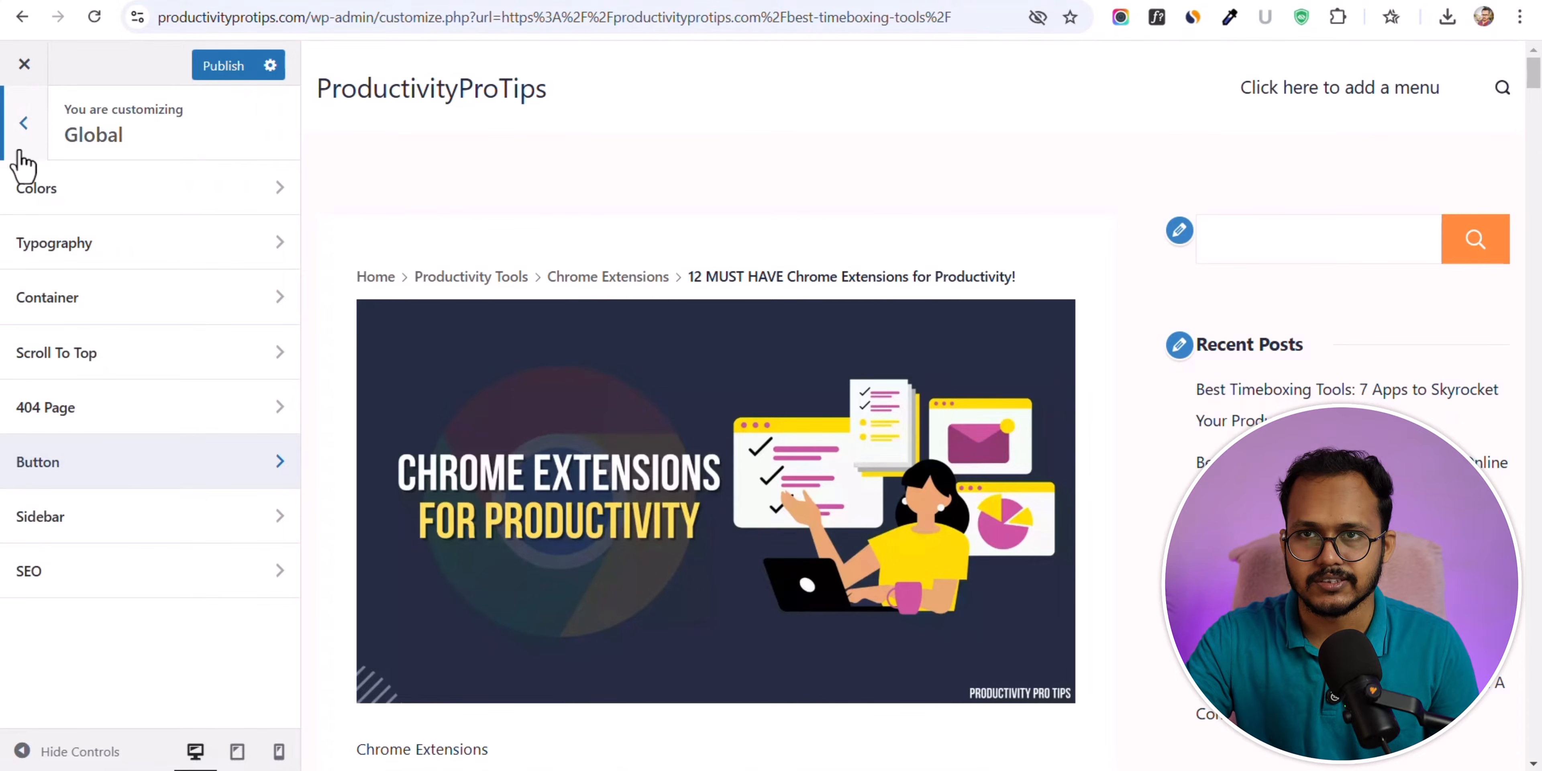
- In the global Sidebar settings, set the Sidebar Width to 30%
click(88, 533)
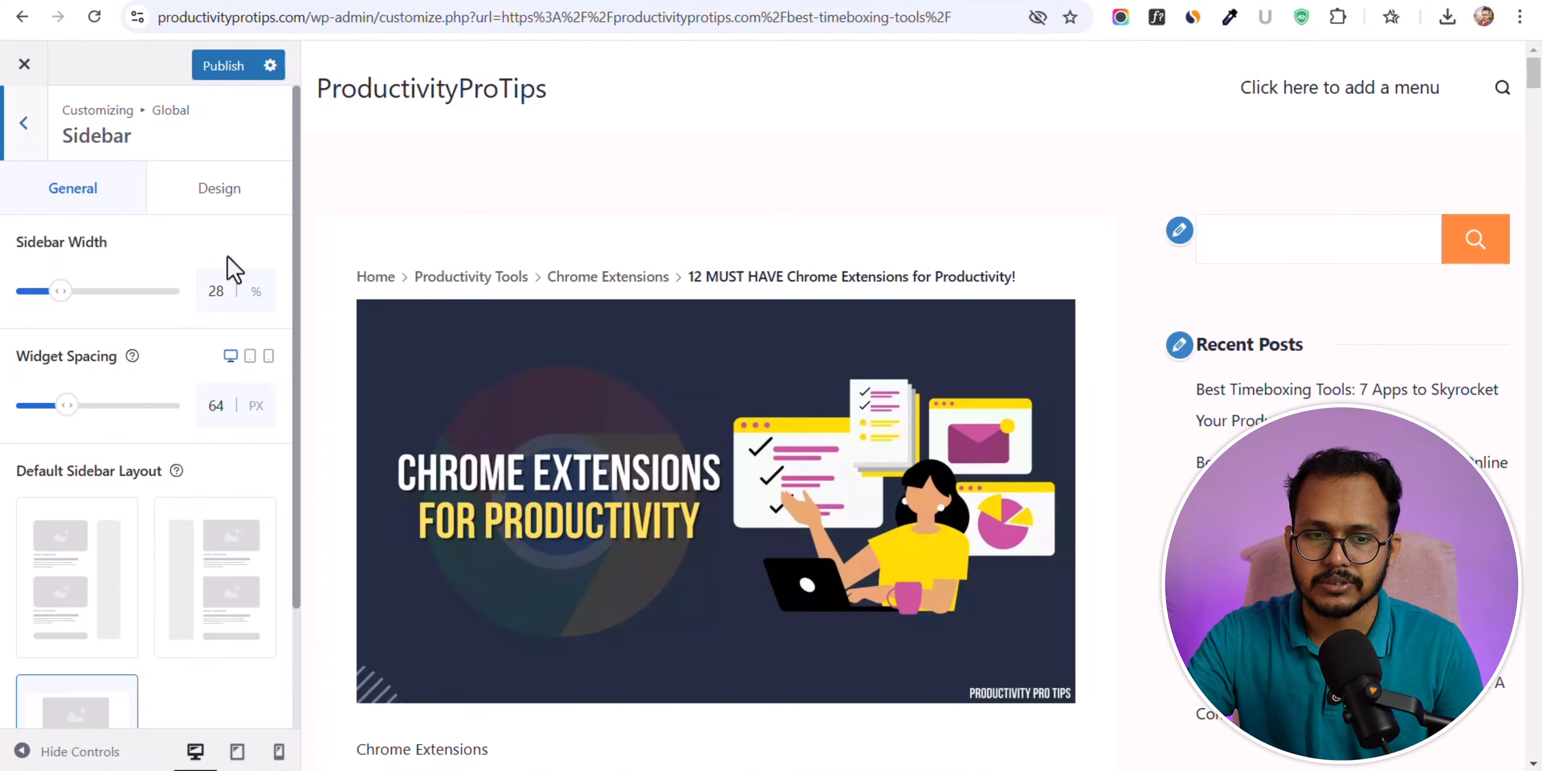
double_click(222, 299)
text(30)
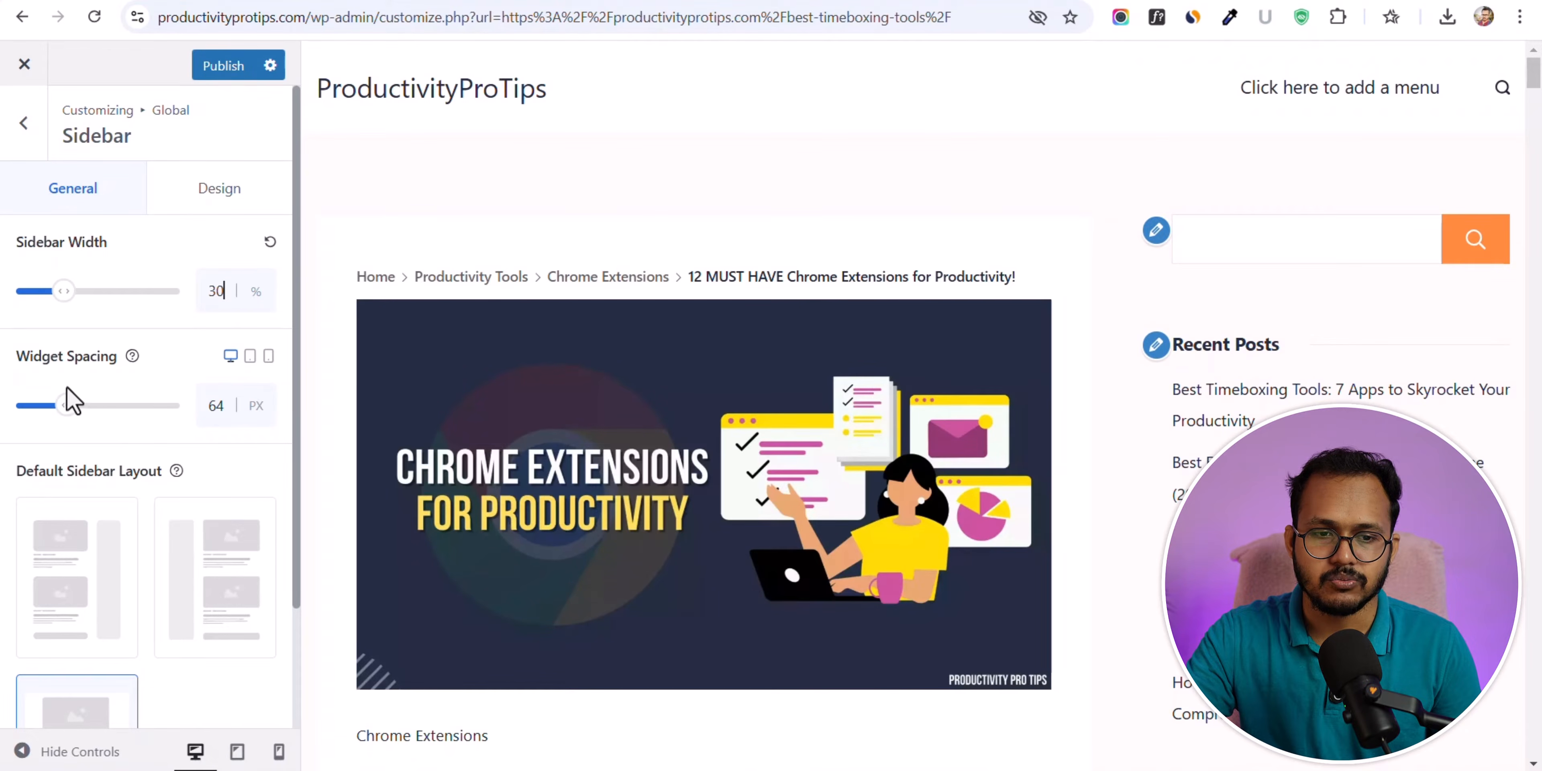
- Try a sidebar Widget Spacing of 40 px, and settle on 30 px
scroll(1336, 424, down, 5)
scroll(1295, 431, up, 3)
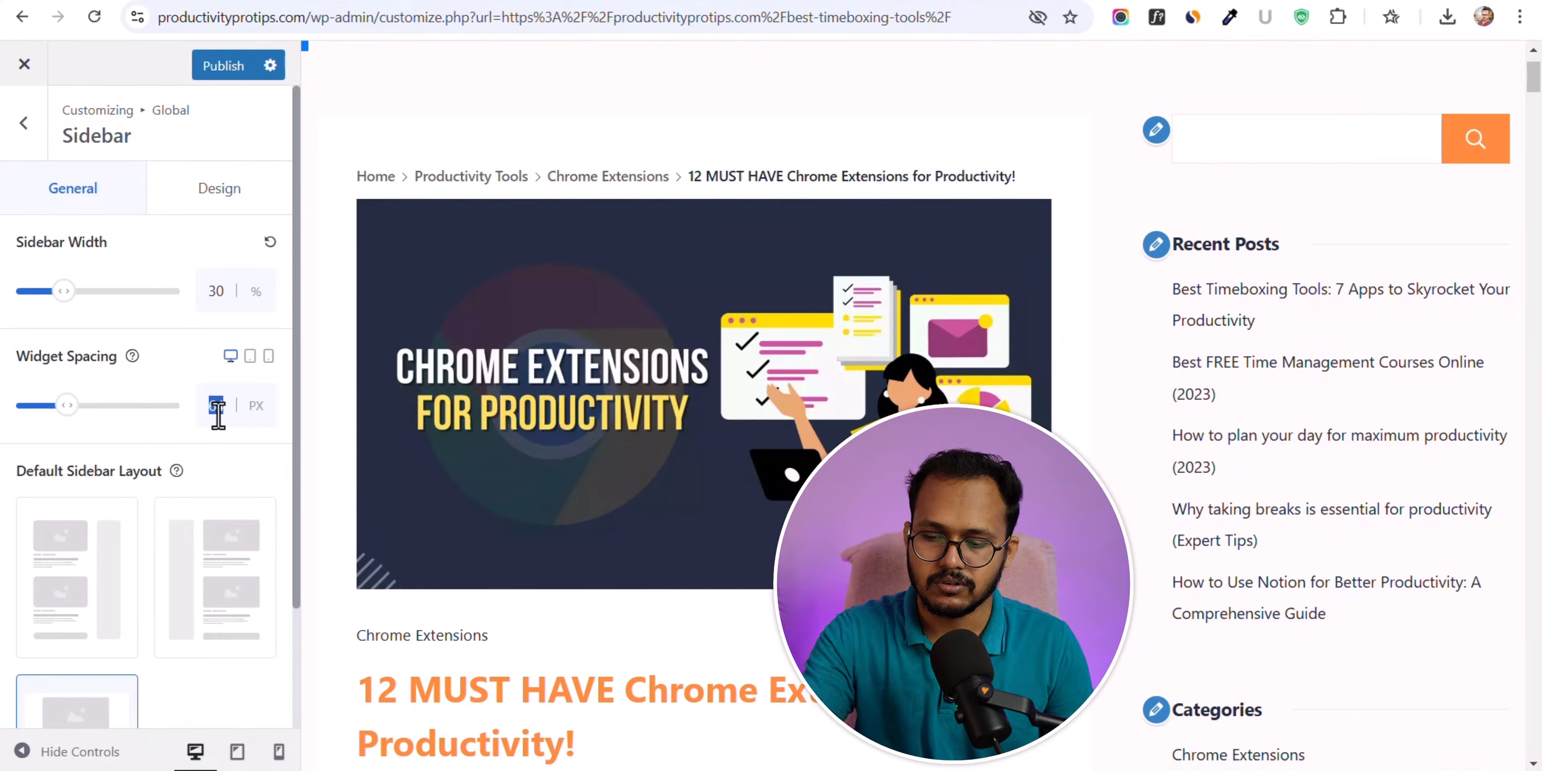
text(40)
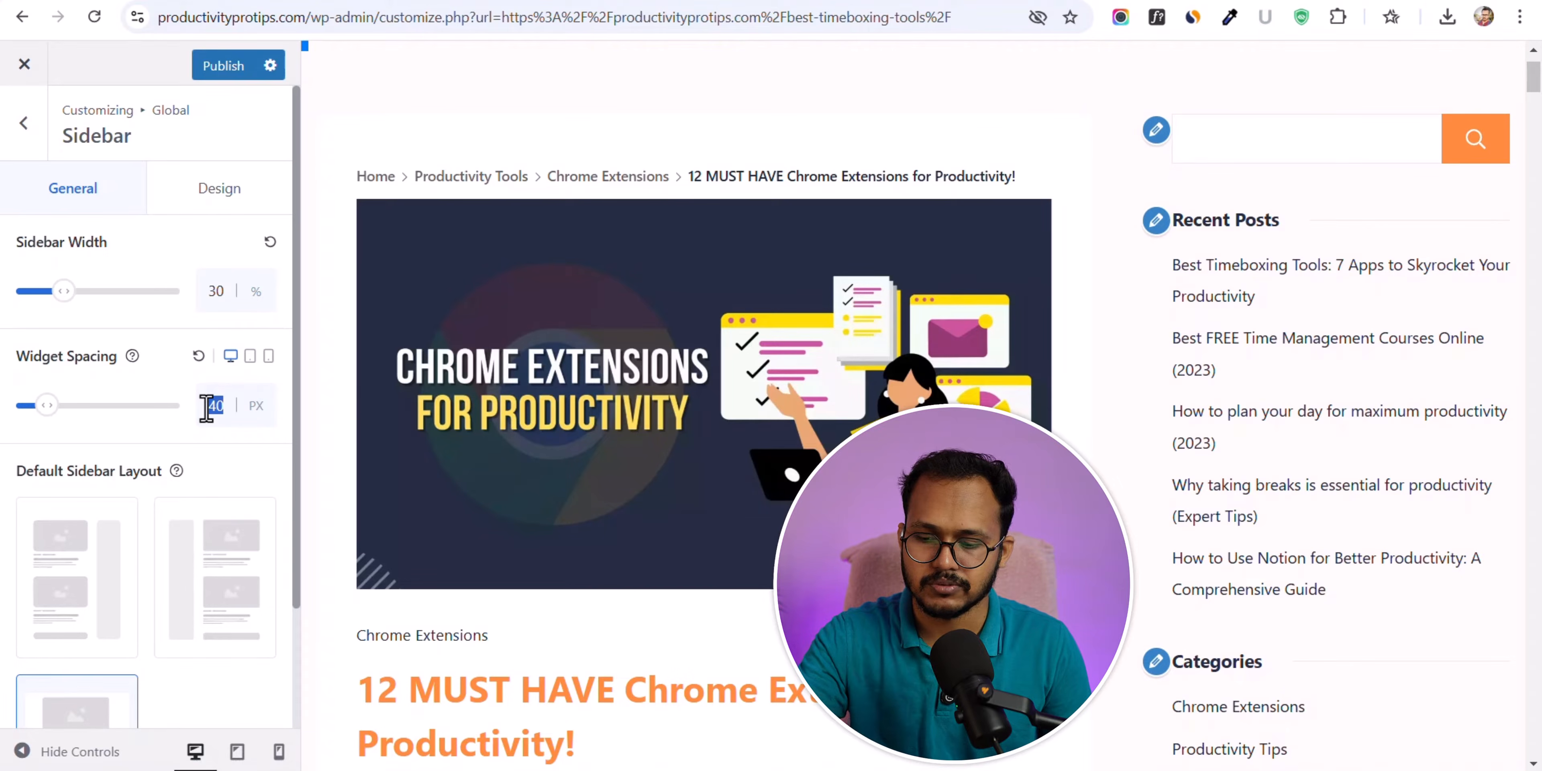
text(30)
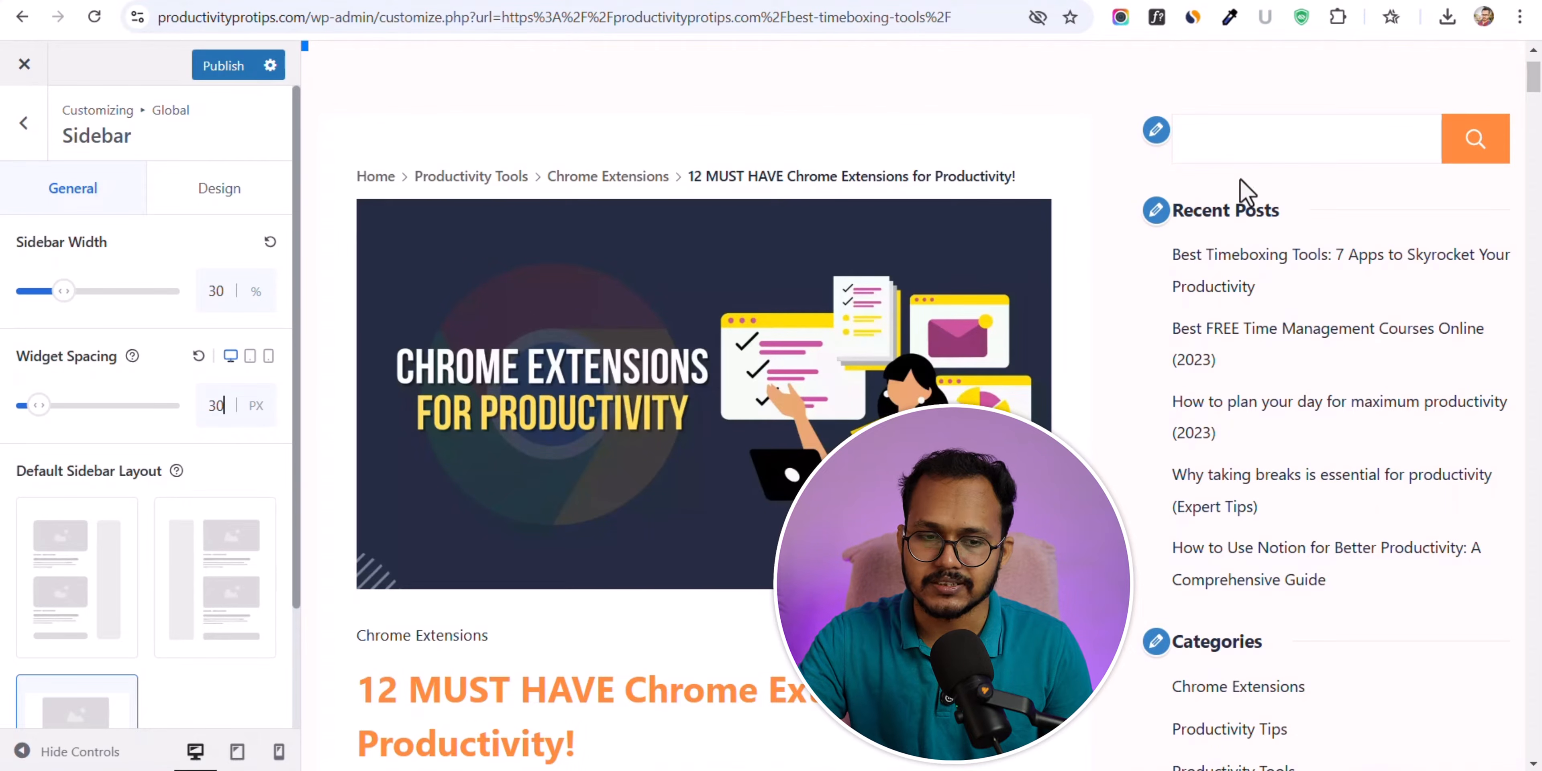
- Review the Default Sidebar Layout choices, including Right Sidebar and No Sidebar, and return to the Global settings list
scroll(96, 508, down, 2)
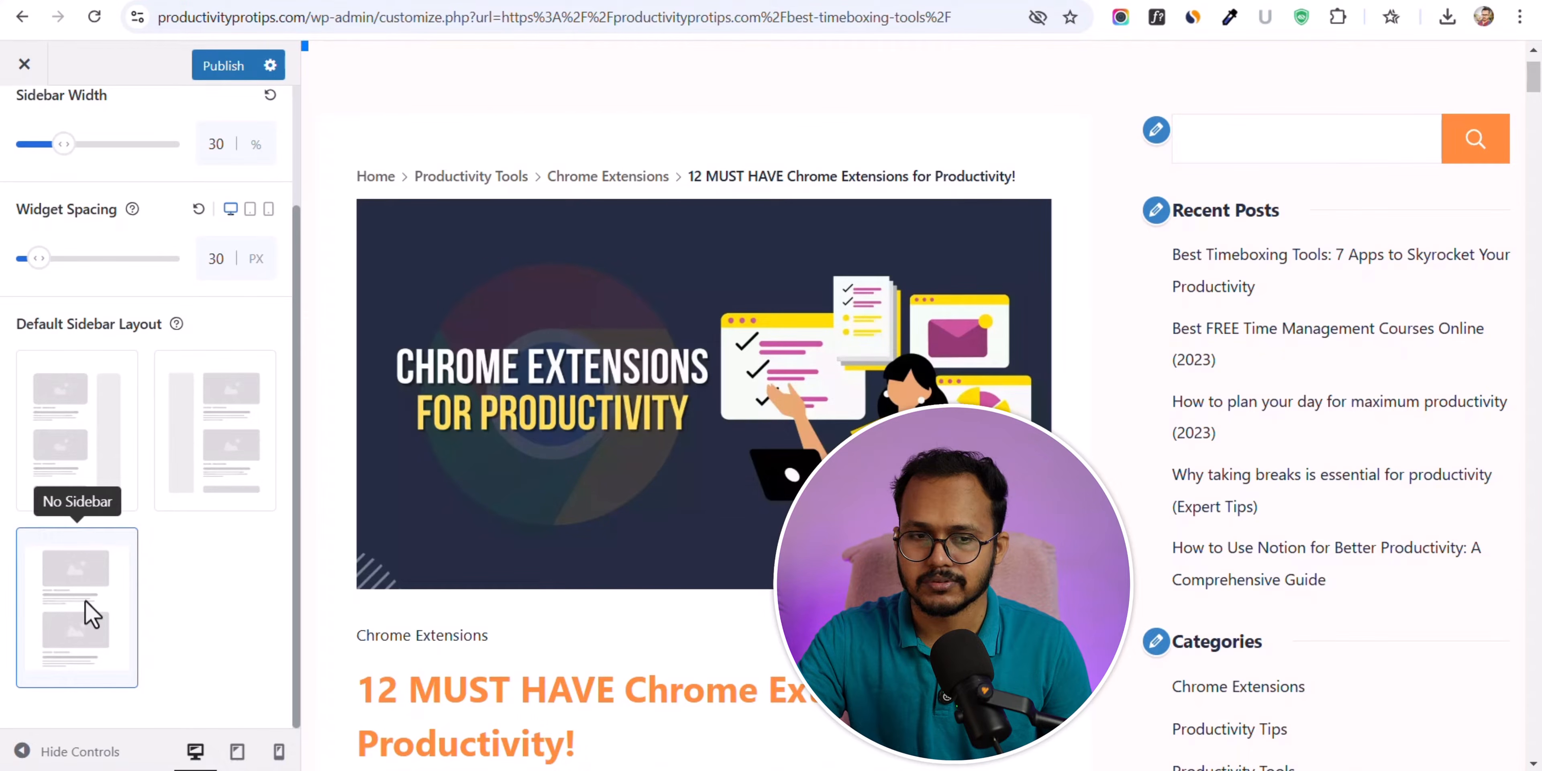
scroll(132, 601, up, 2)
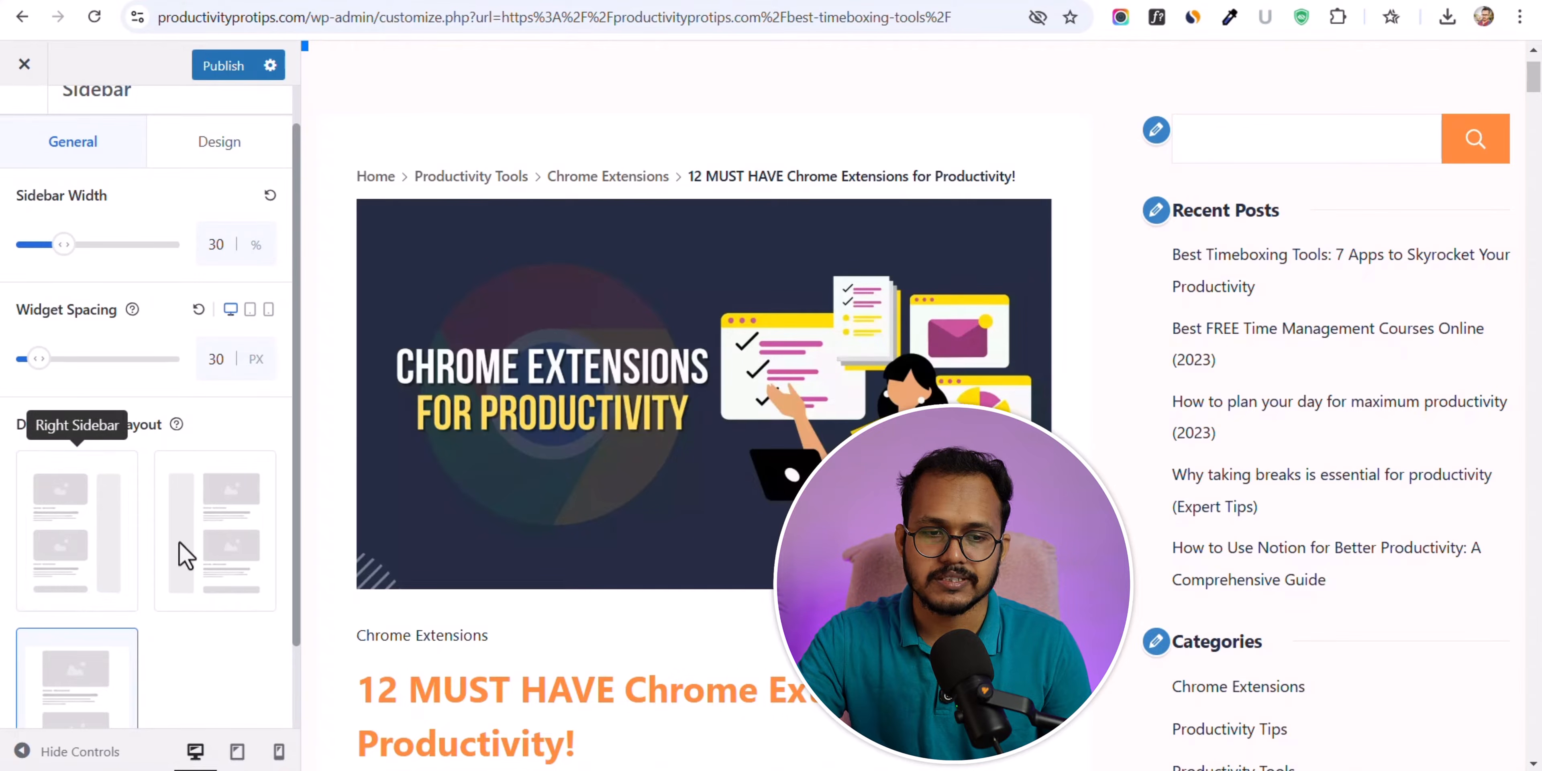
scroll(208, 569, down, 2)
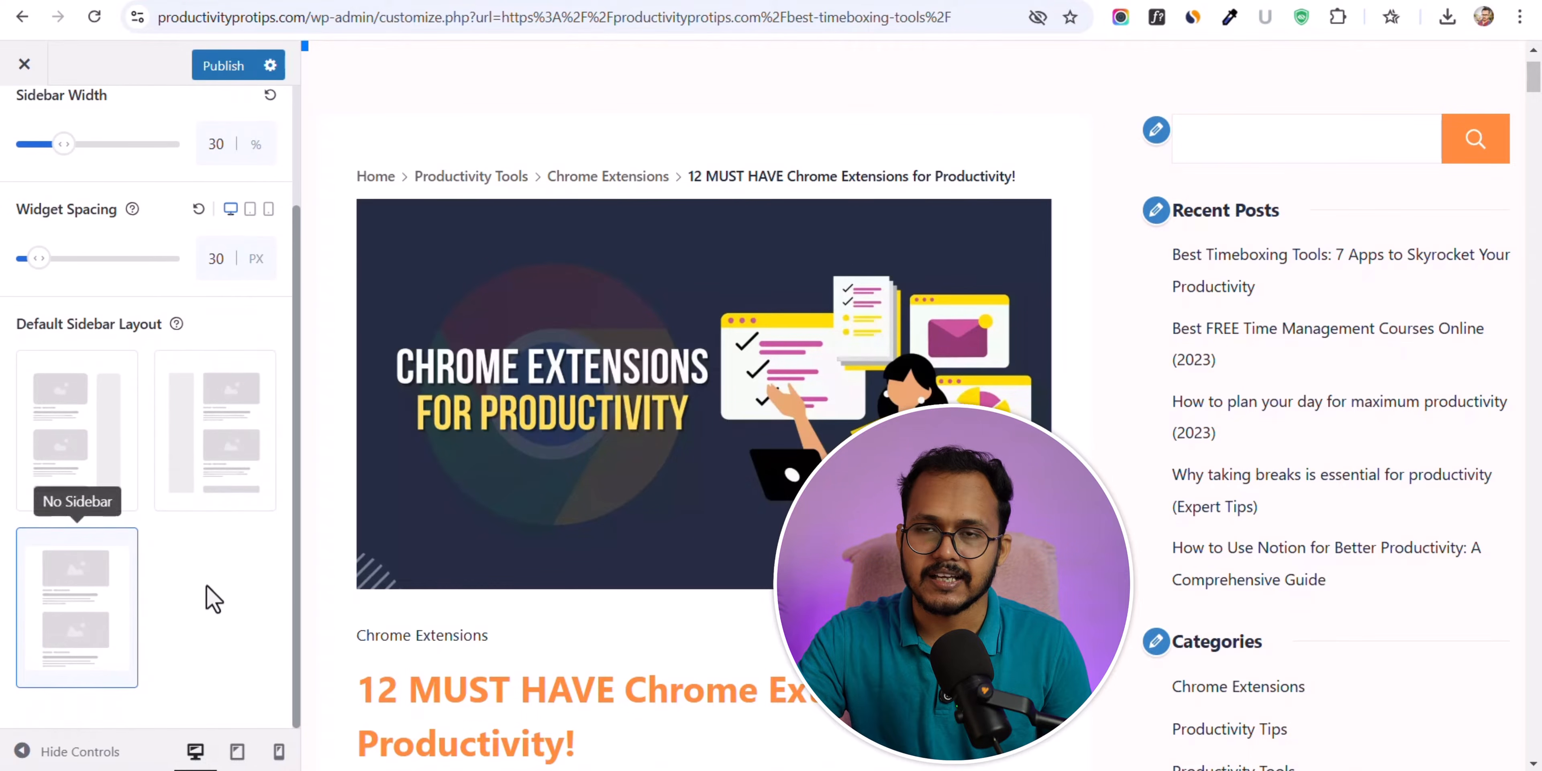
scroll(205, 592, up, 3)
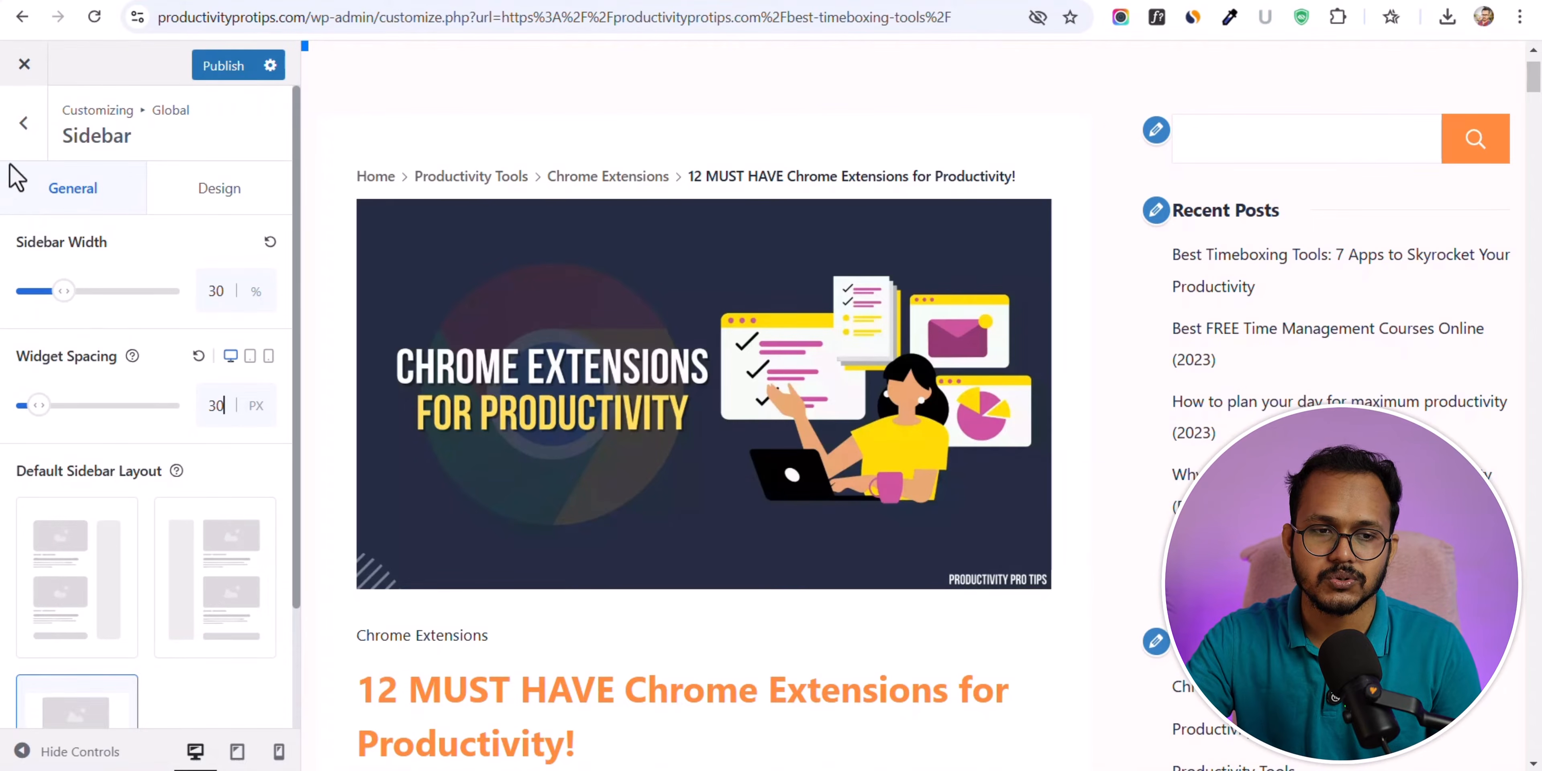
click(21, 150)
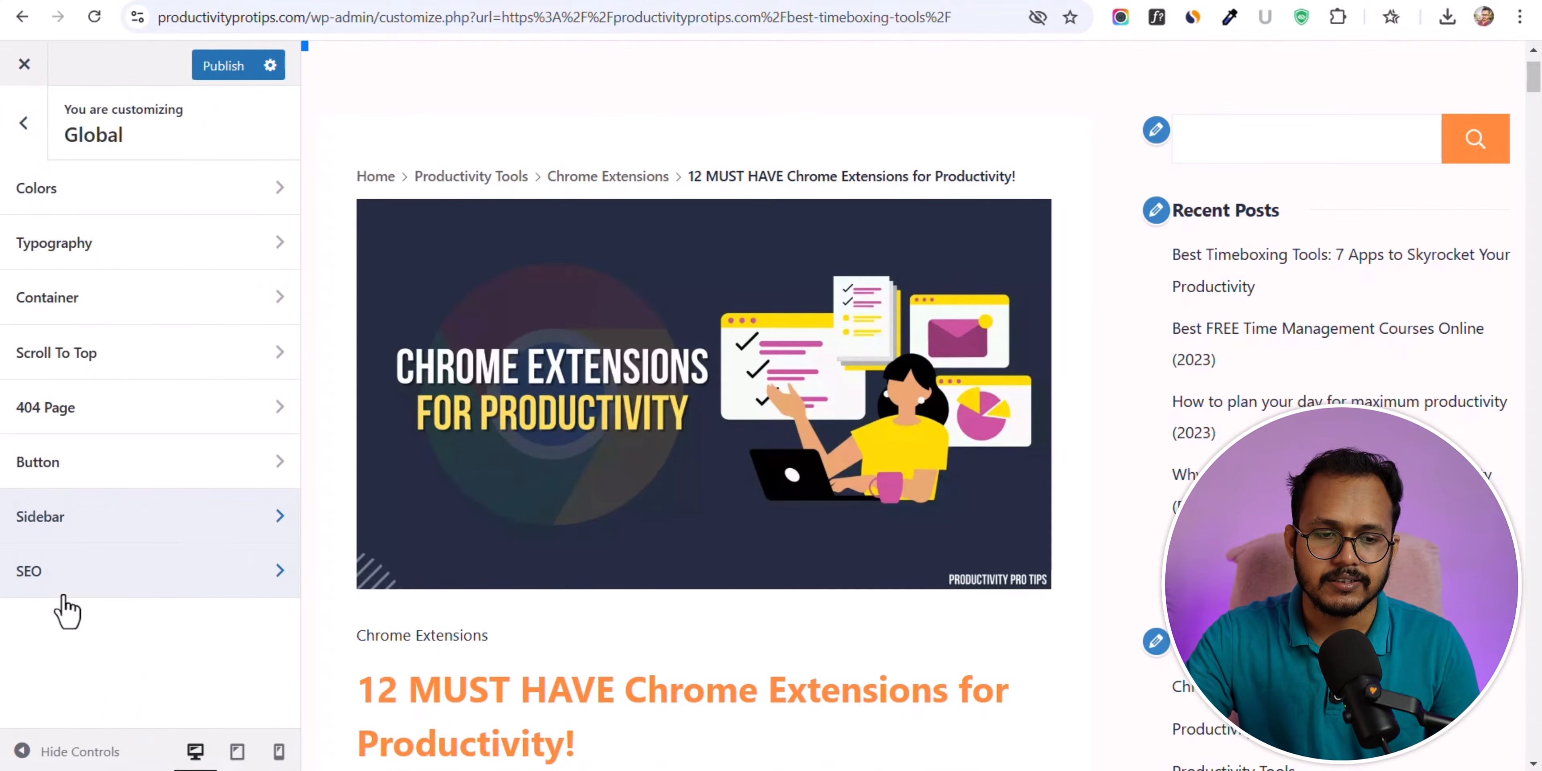
- In the global SEO settings, switch the breadcrumb separator to the solid triangle, try center alignment, restore left, and return to the main customizer list
click(79, 576)
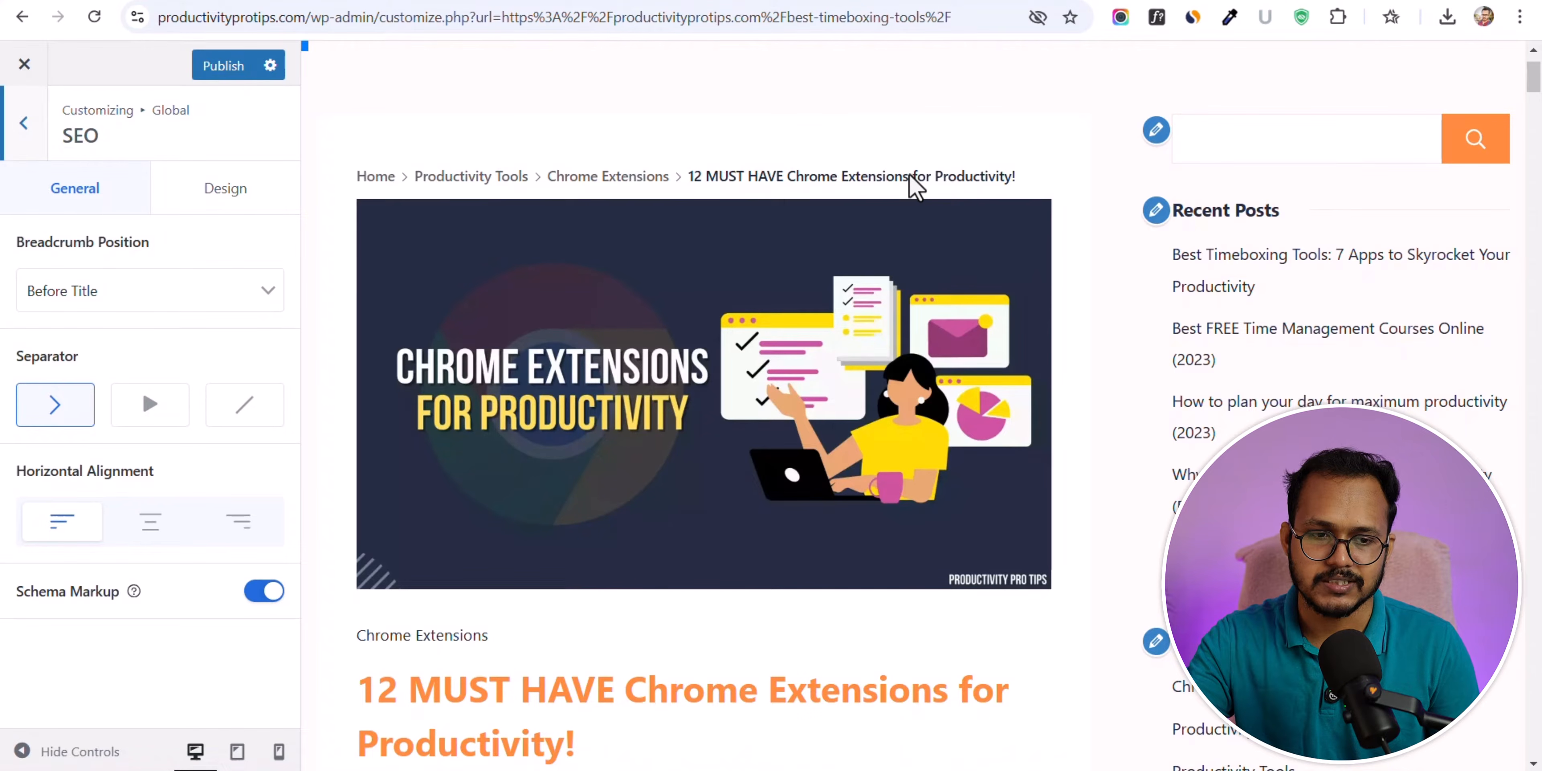
click(151, 408)
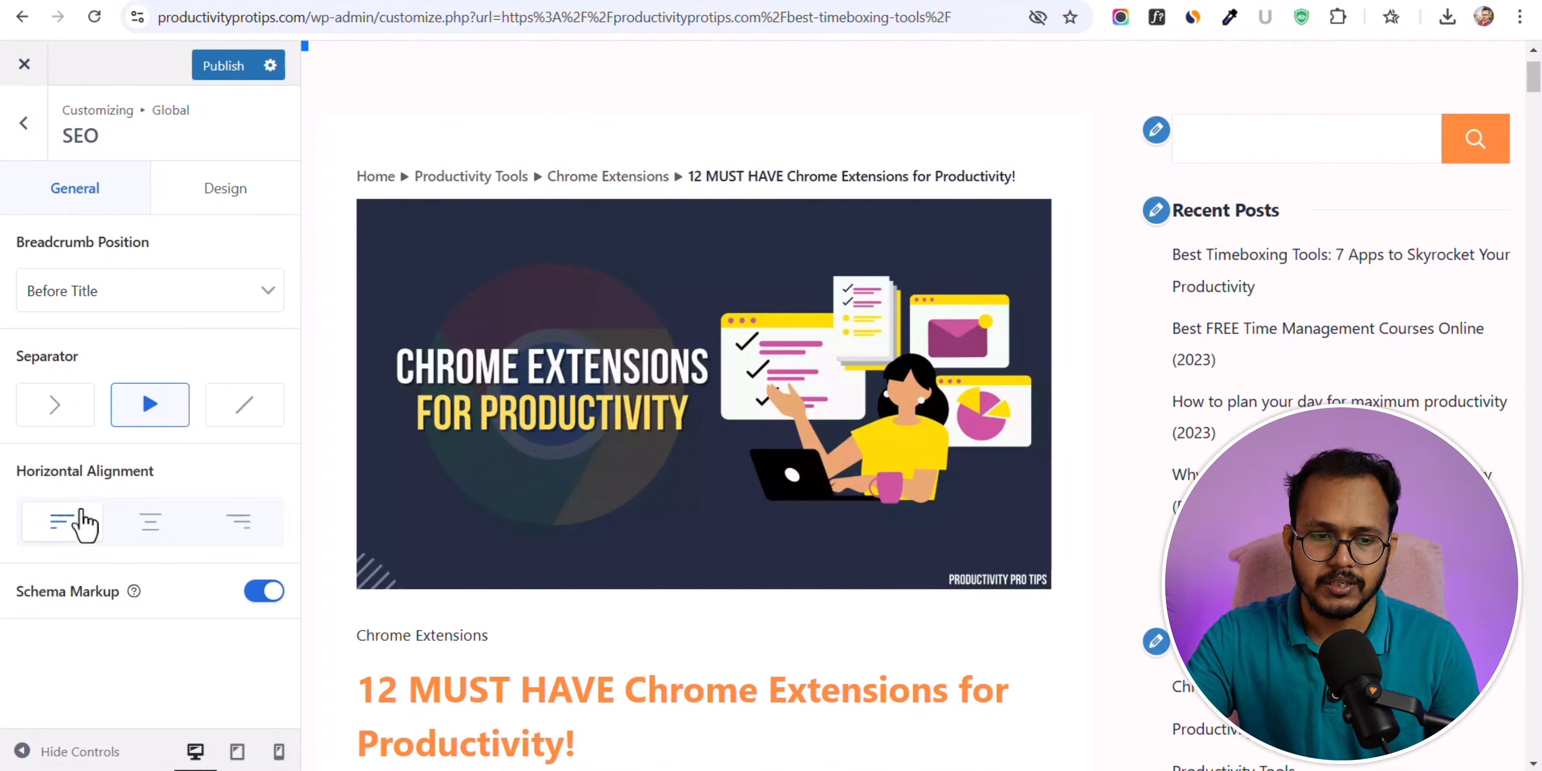
click(154, 526)
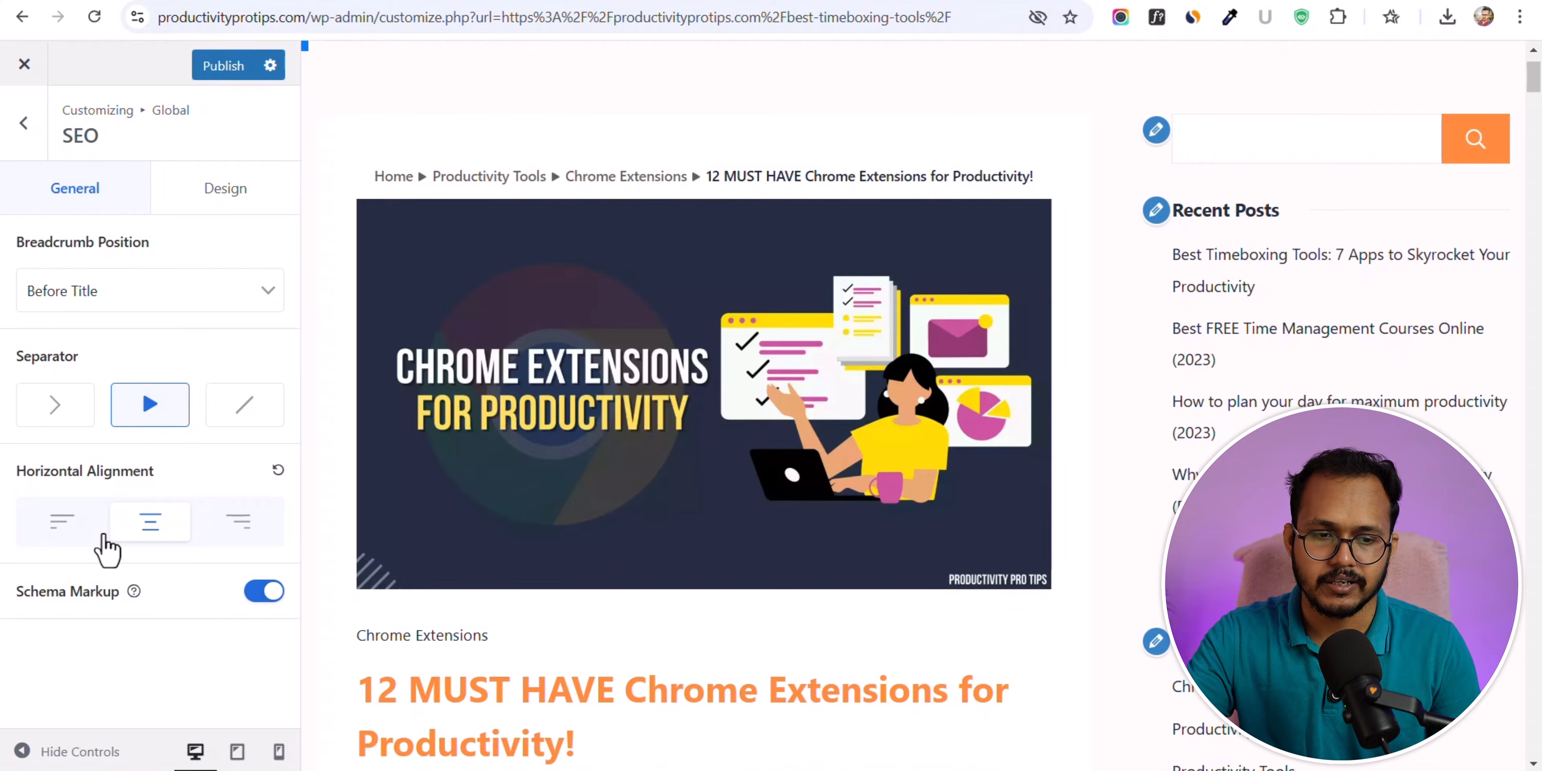
click(43, 534)
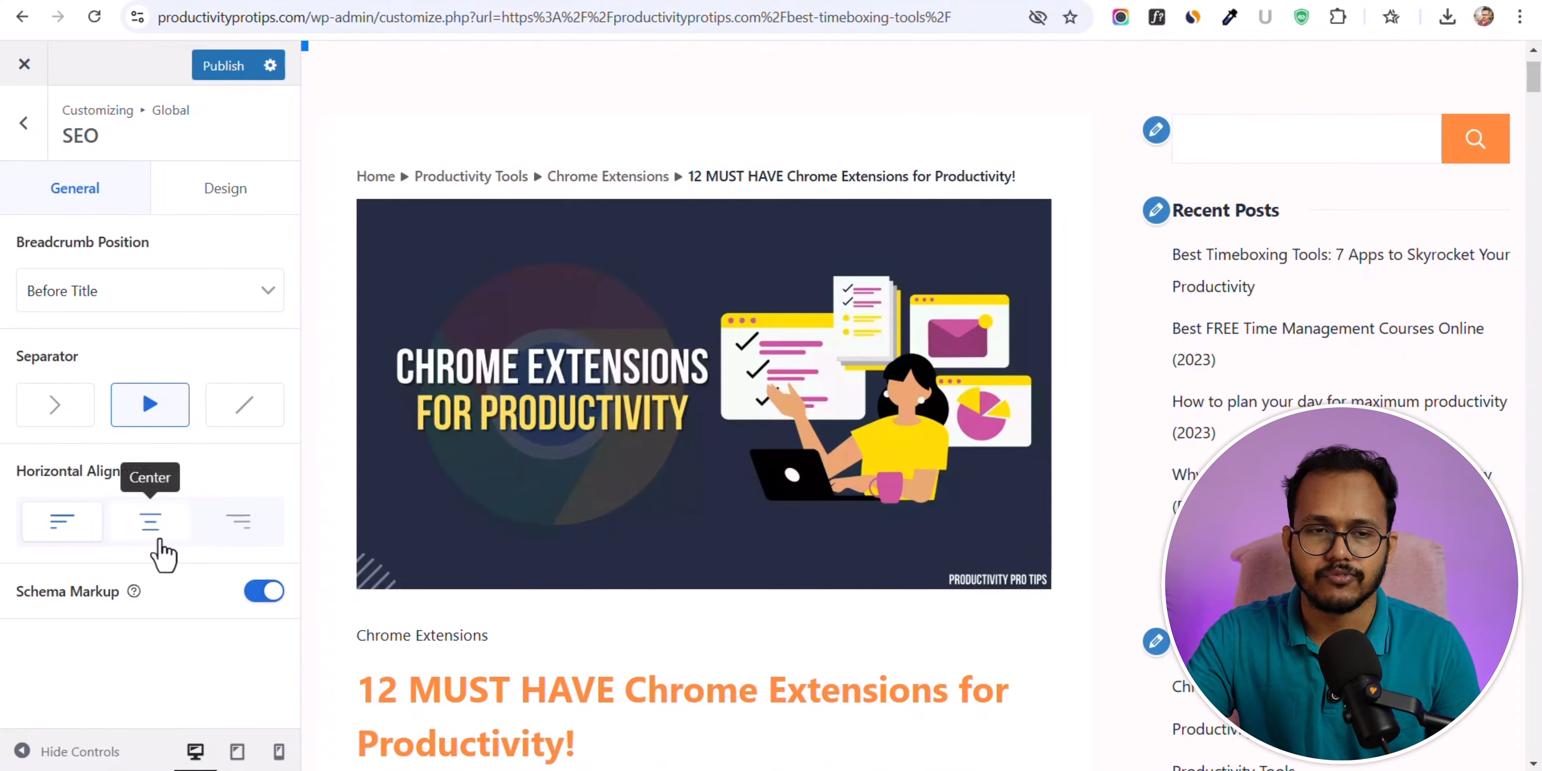
click(24, 134)
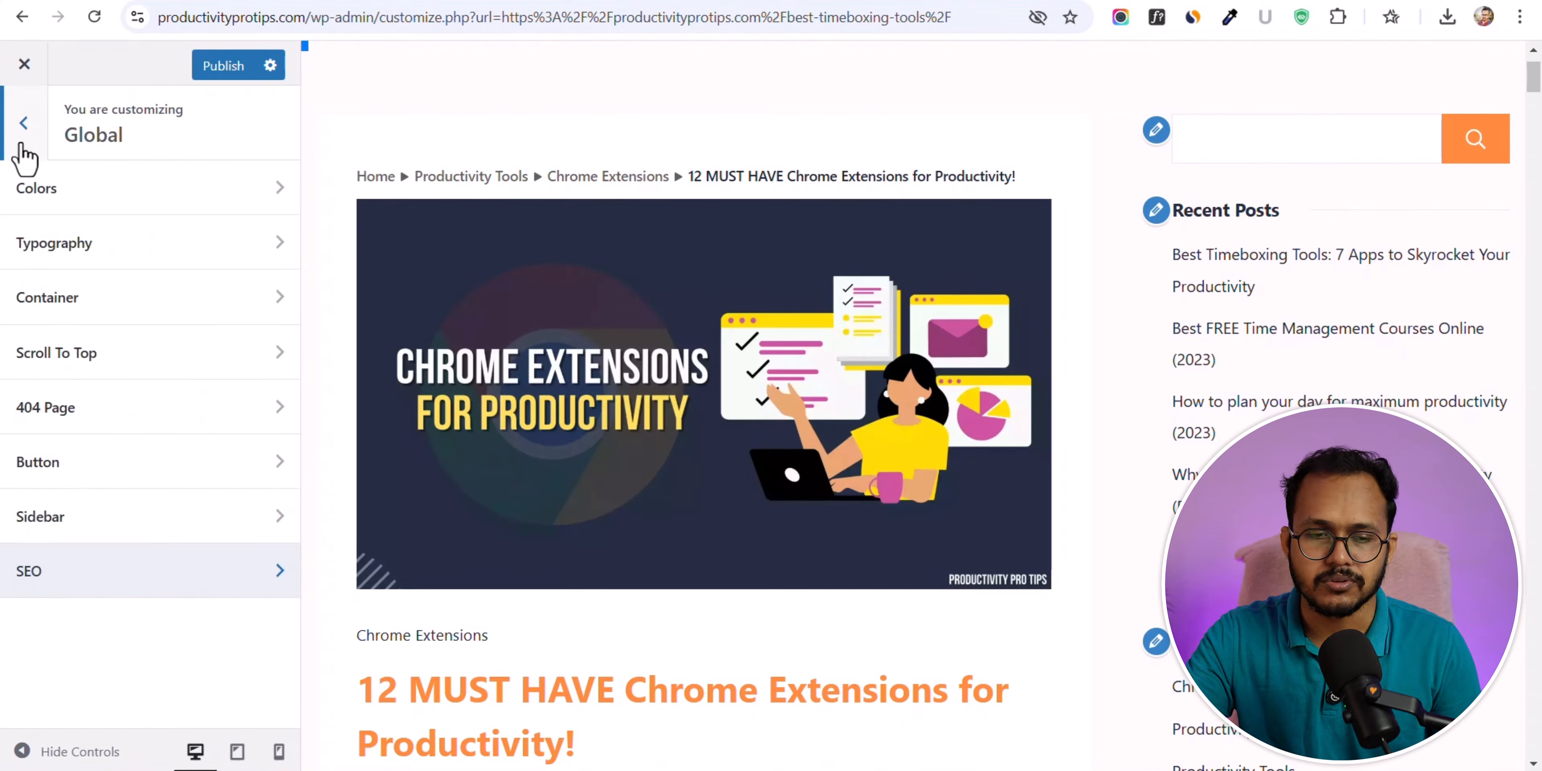
click(22, 145)
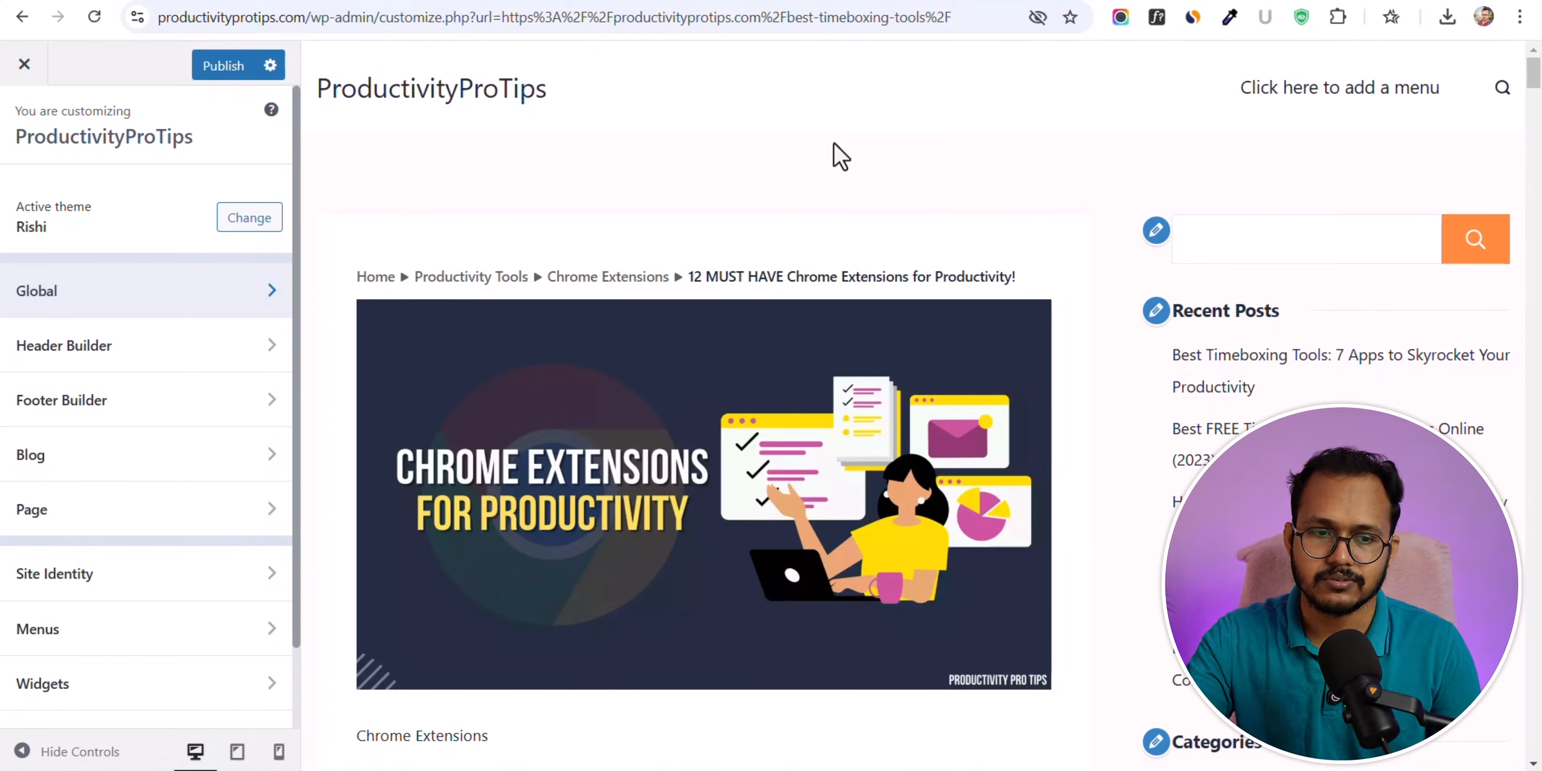
- In the Header Builder, open the Menu 1 element and choose Main Menu as its menu
click(110, 358)
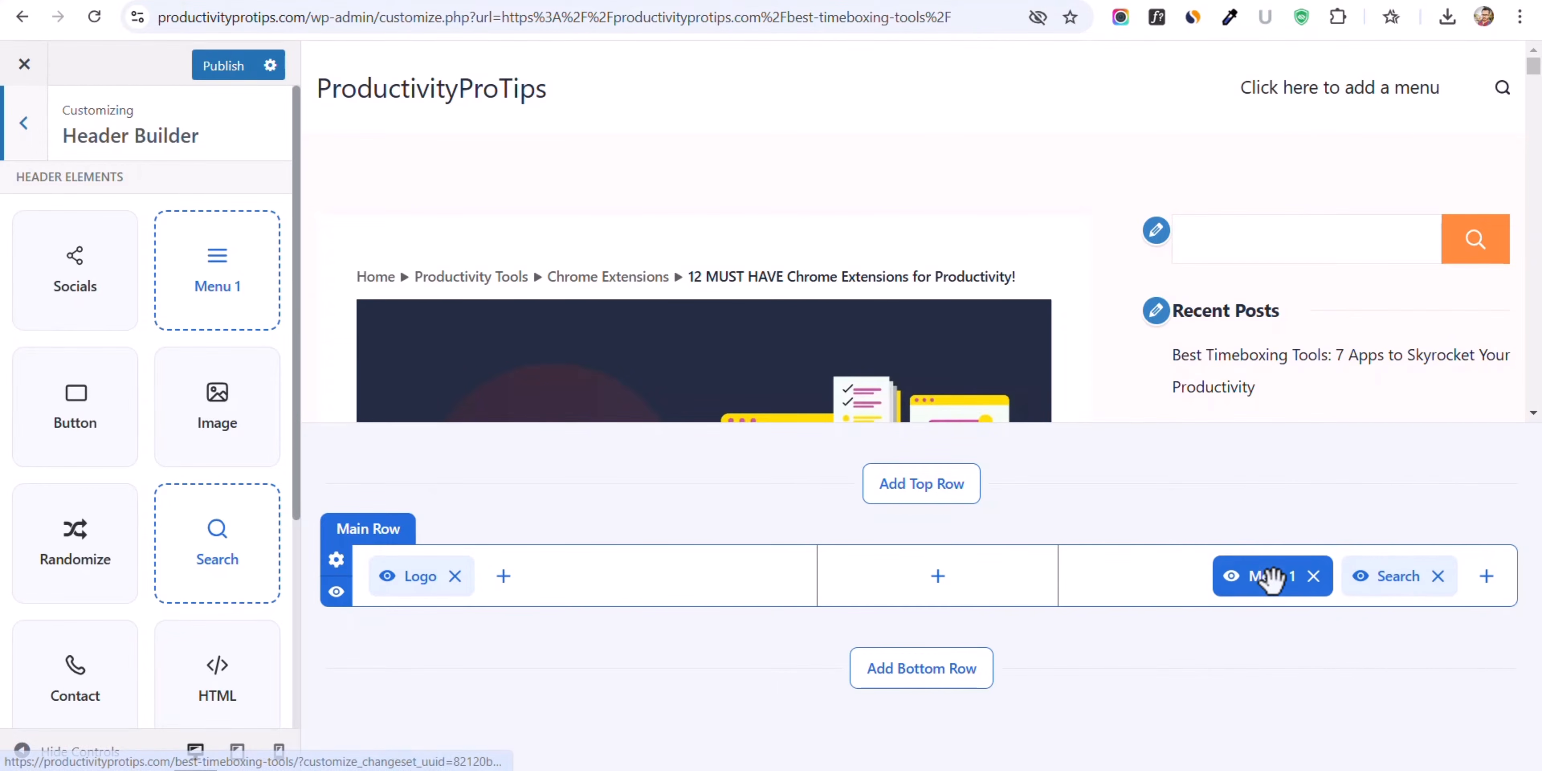
click(1273, 576)
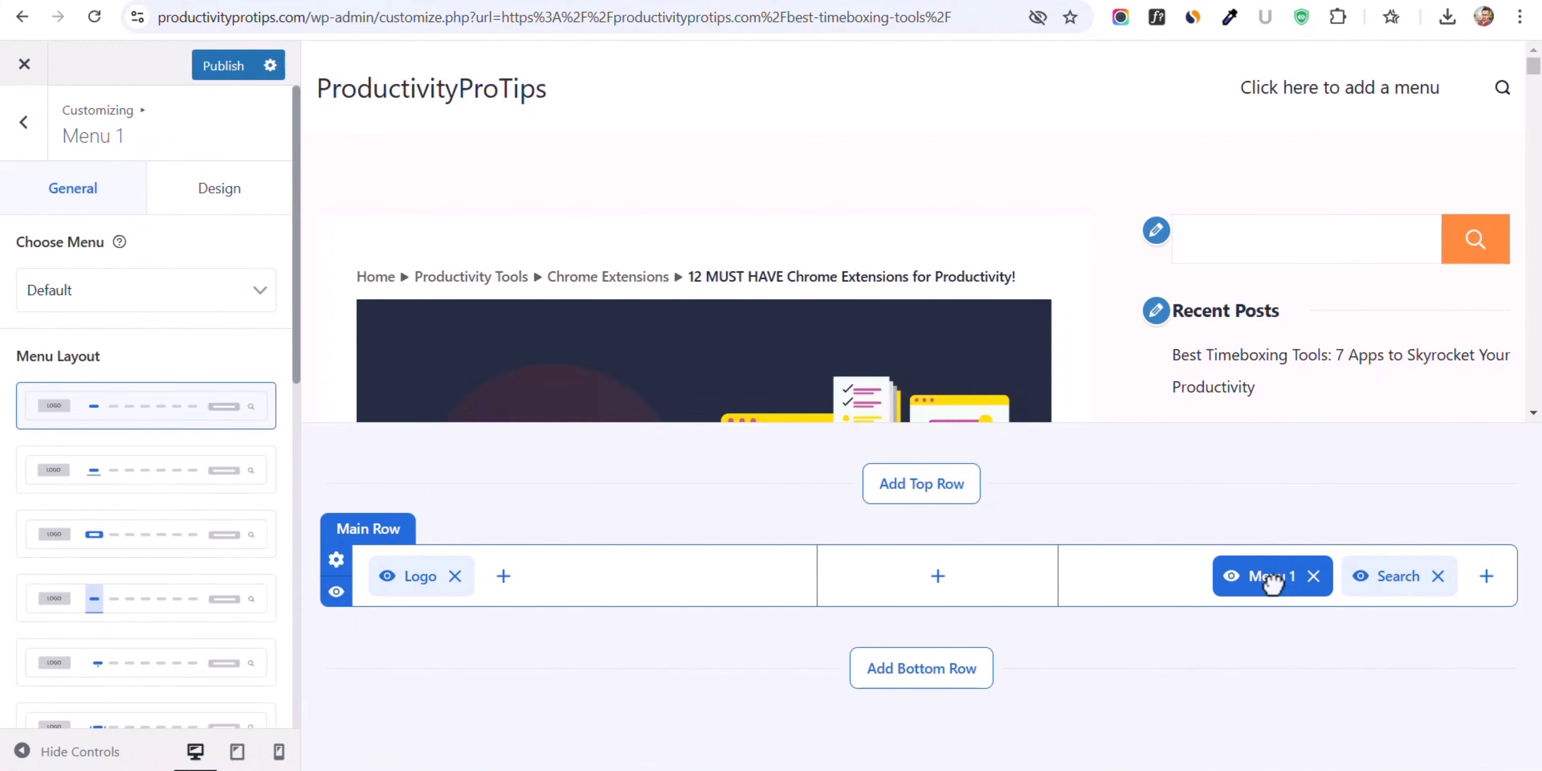
click(161, 299)
click(105, 233)
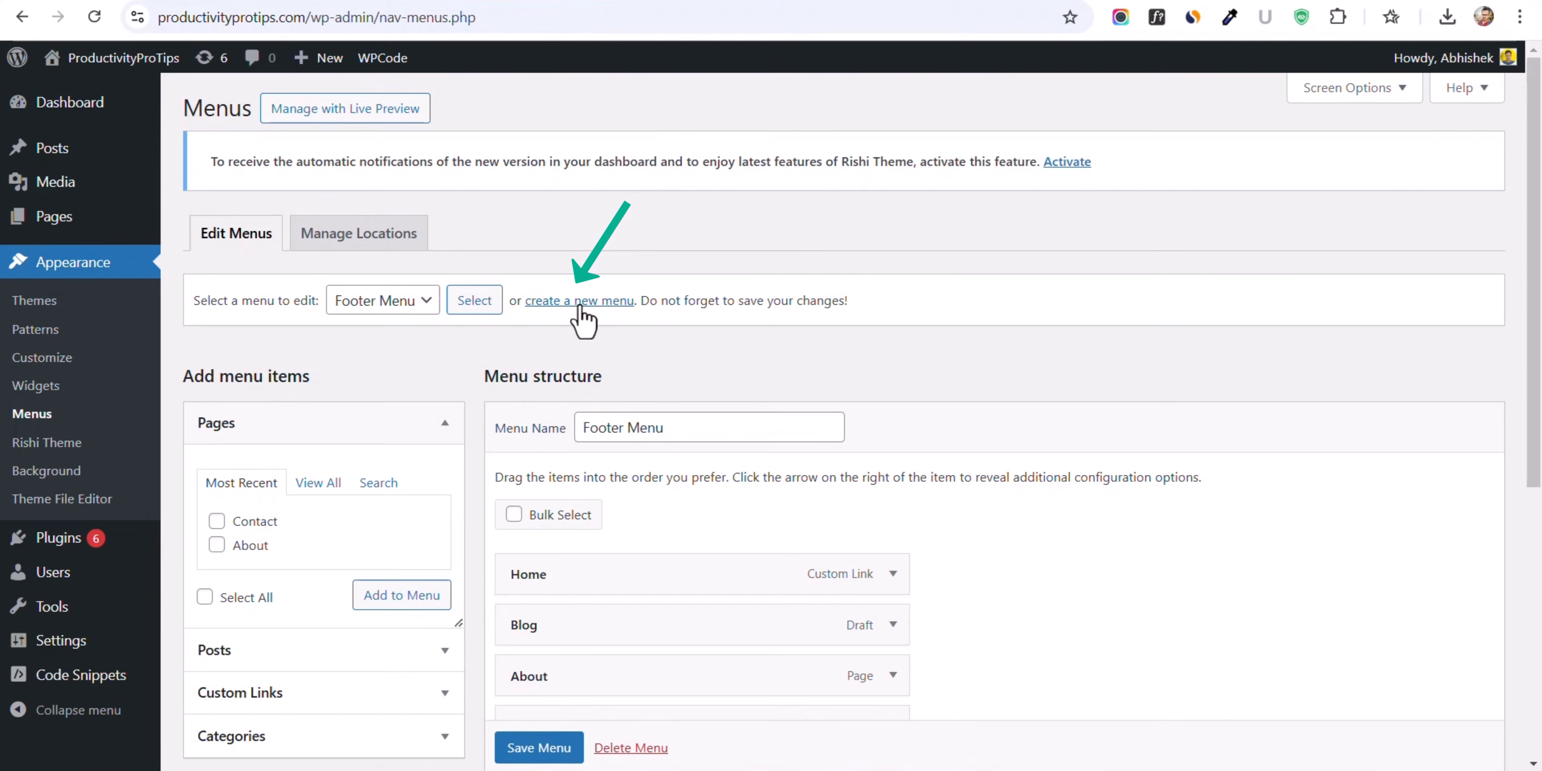
- On the WordPress Menus page, examine the Footer Menu's structure and the posts, custom links and categories available as menu items
scroll(611, 419, down, 5)
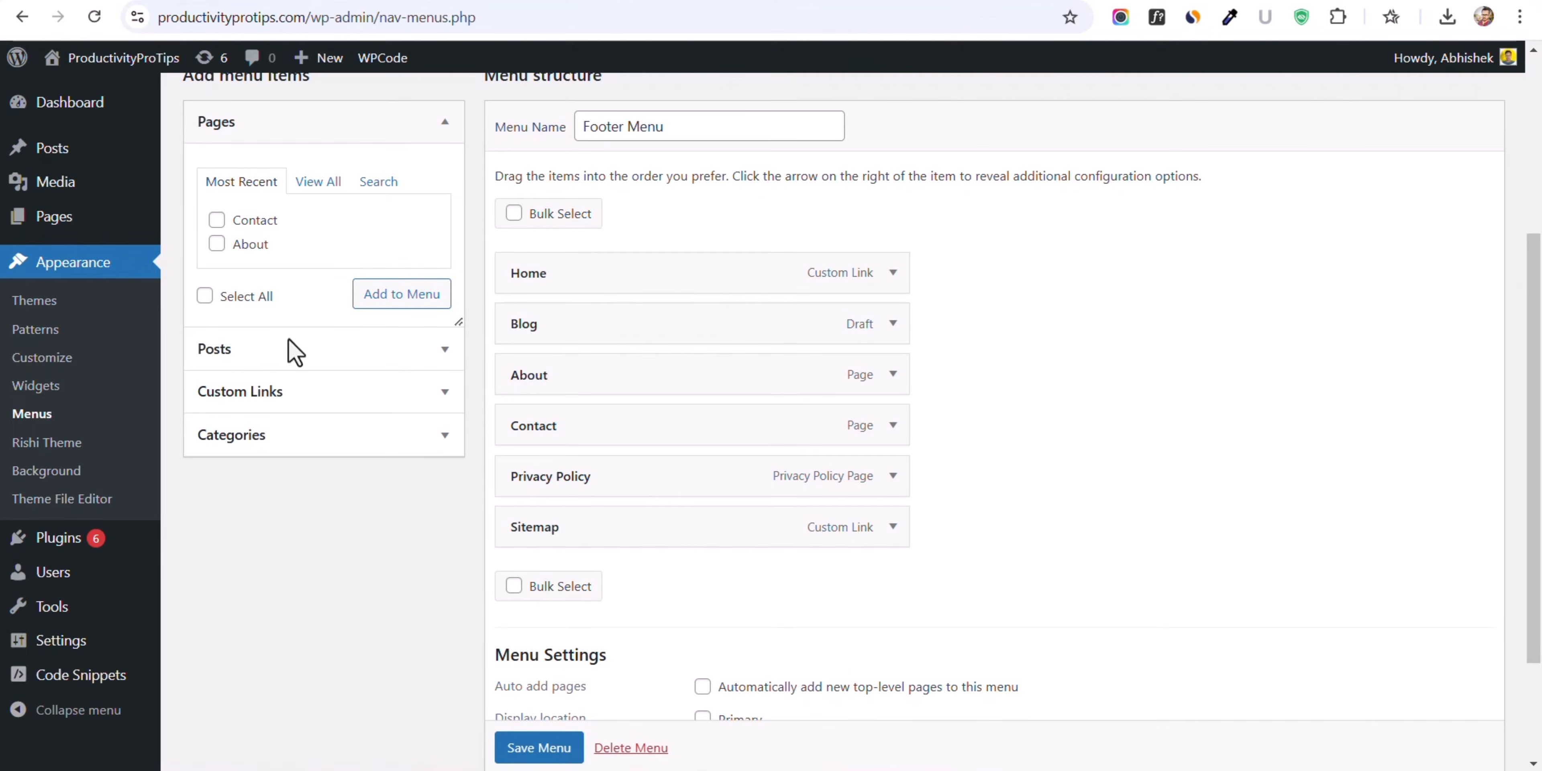
click(297, 353)
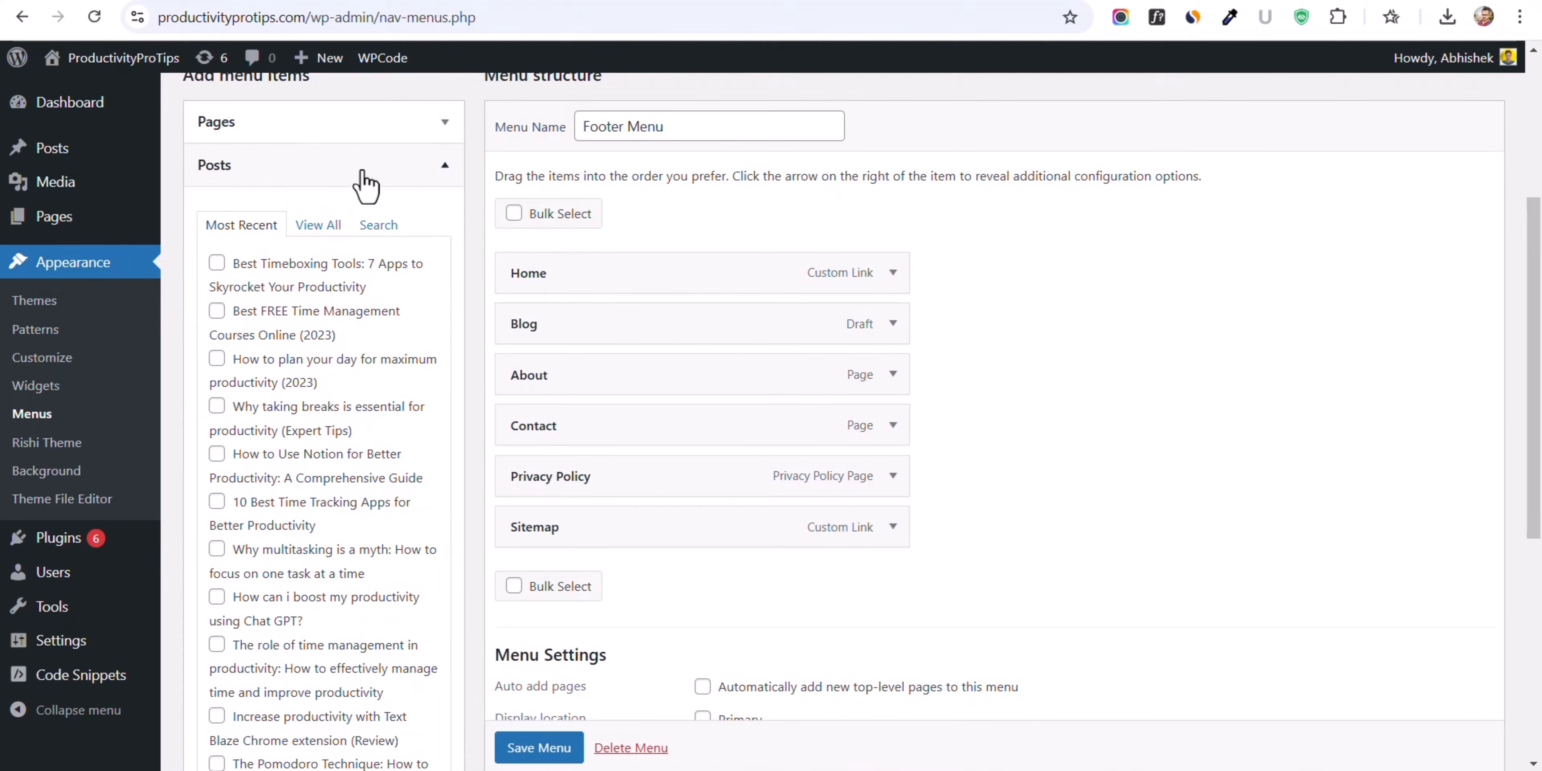
click(363, 179)
click(305, 215)
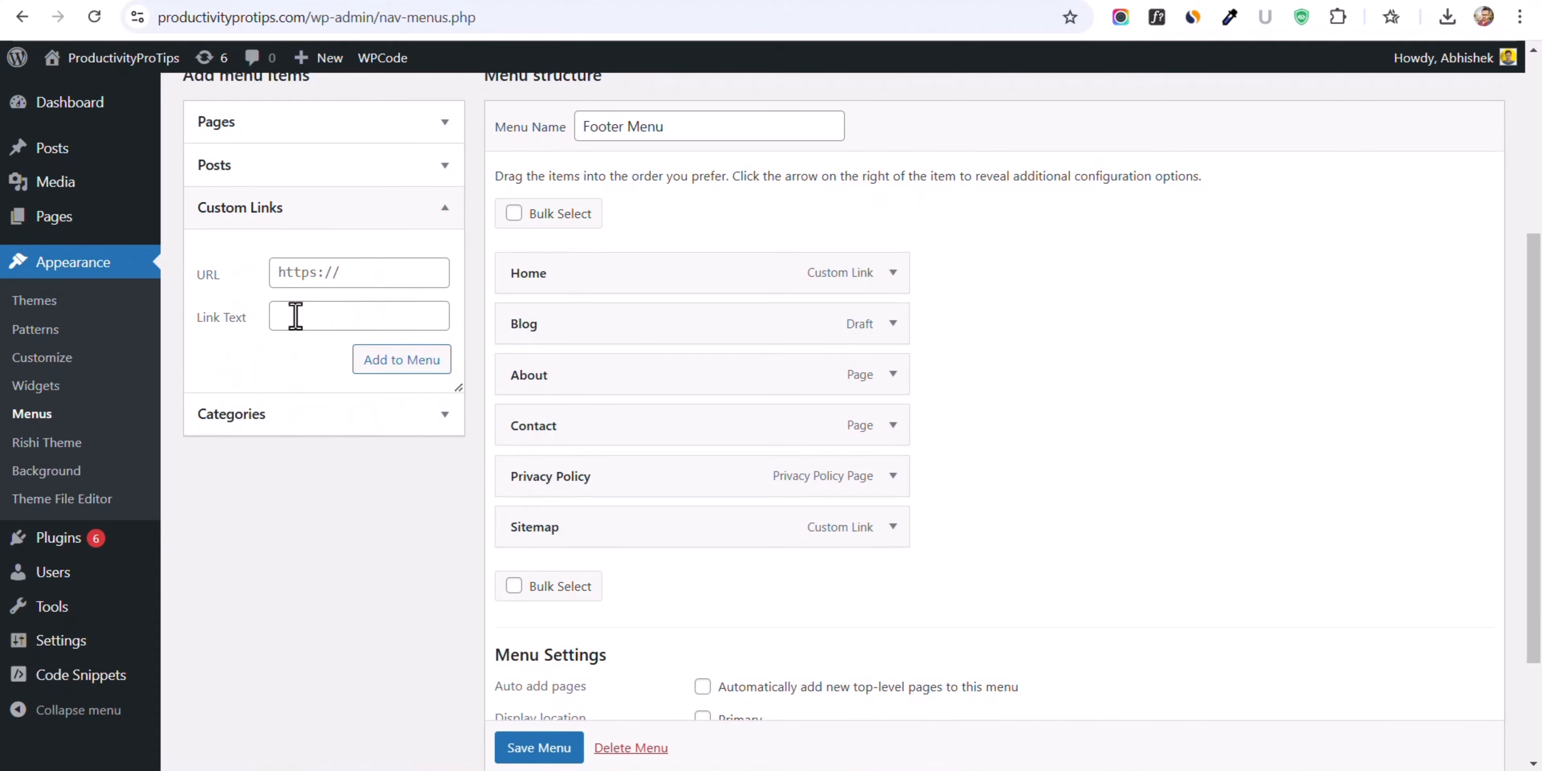
click(321, 417)
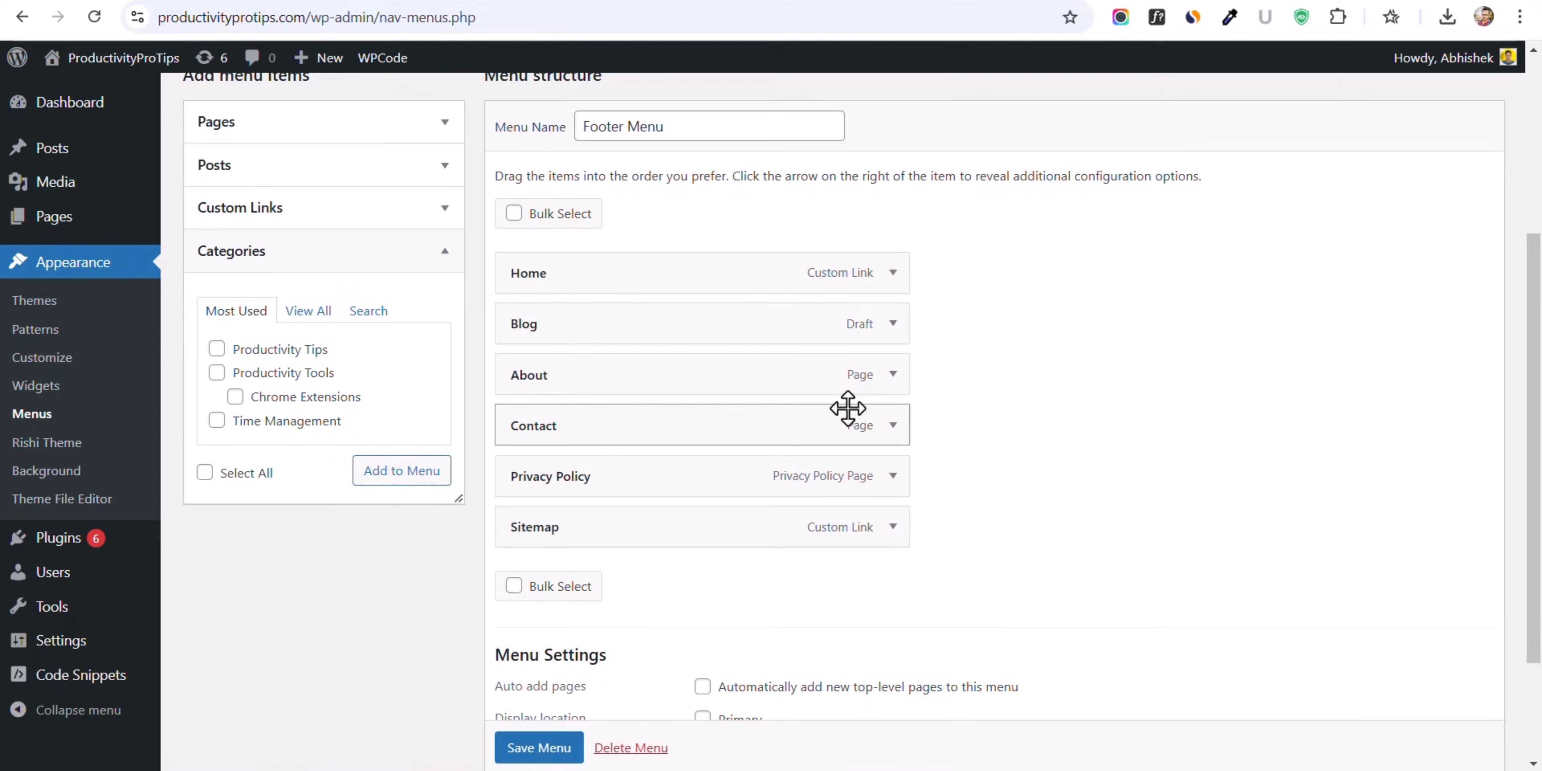
scroll(1177, 370, up, 5)
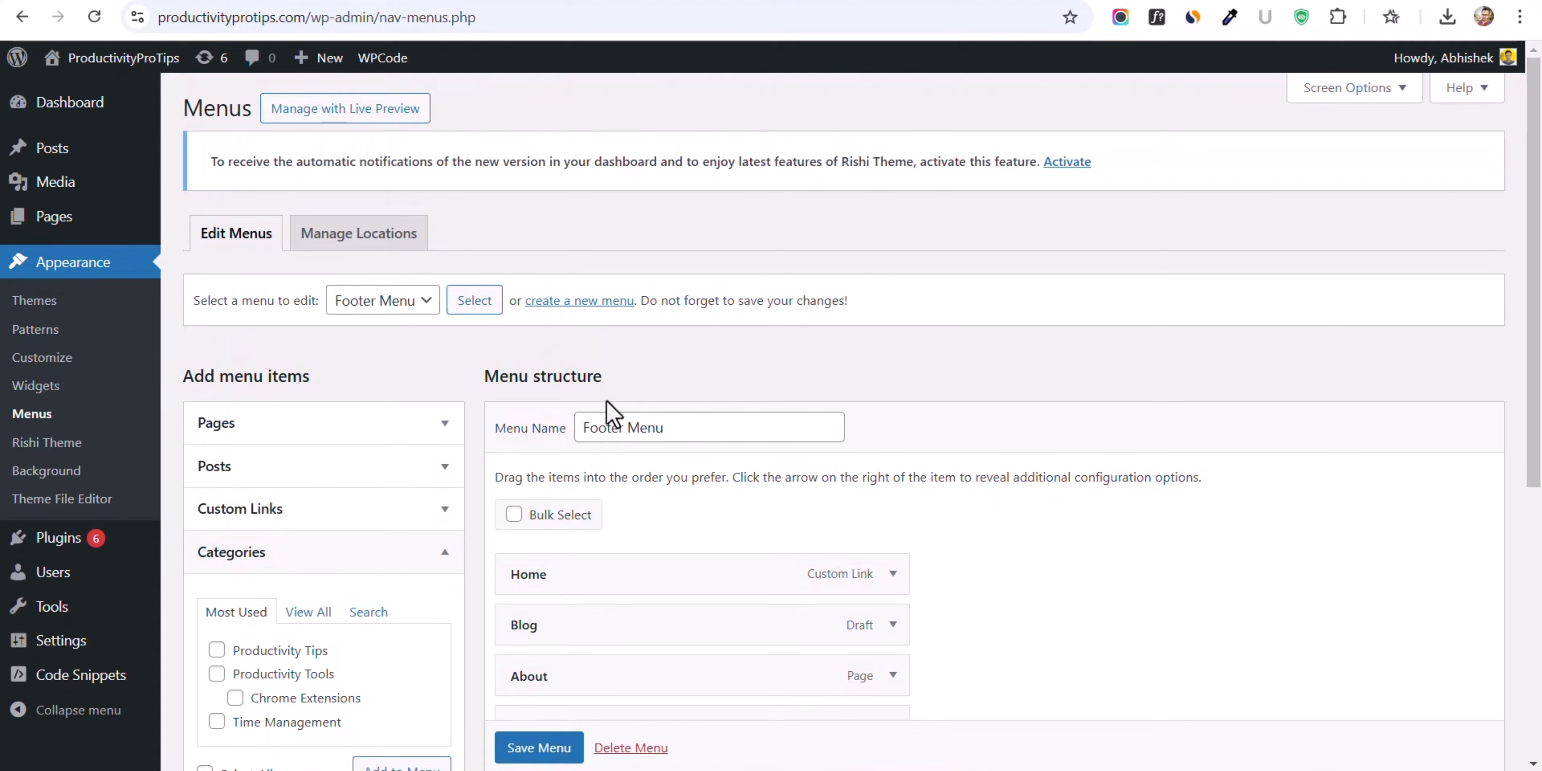
- Select Main Menu for editing on the Menus page and look through its structure
click(404, 308)
click(380, 353)
click(474, 300)
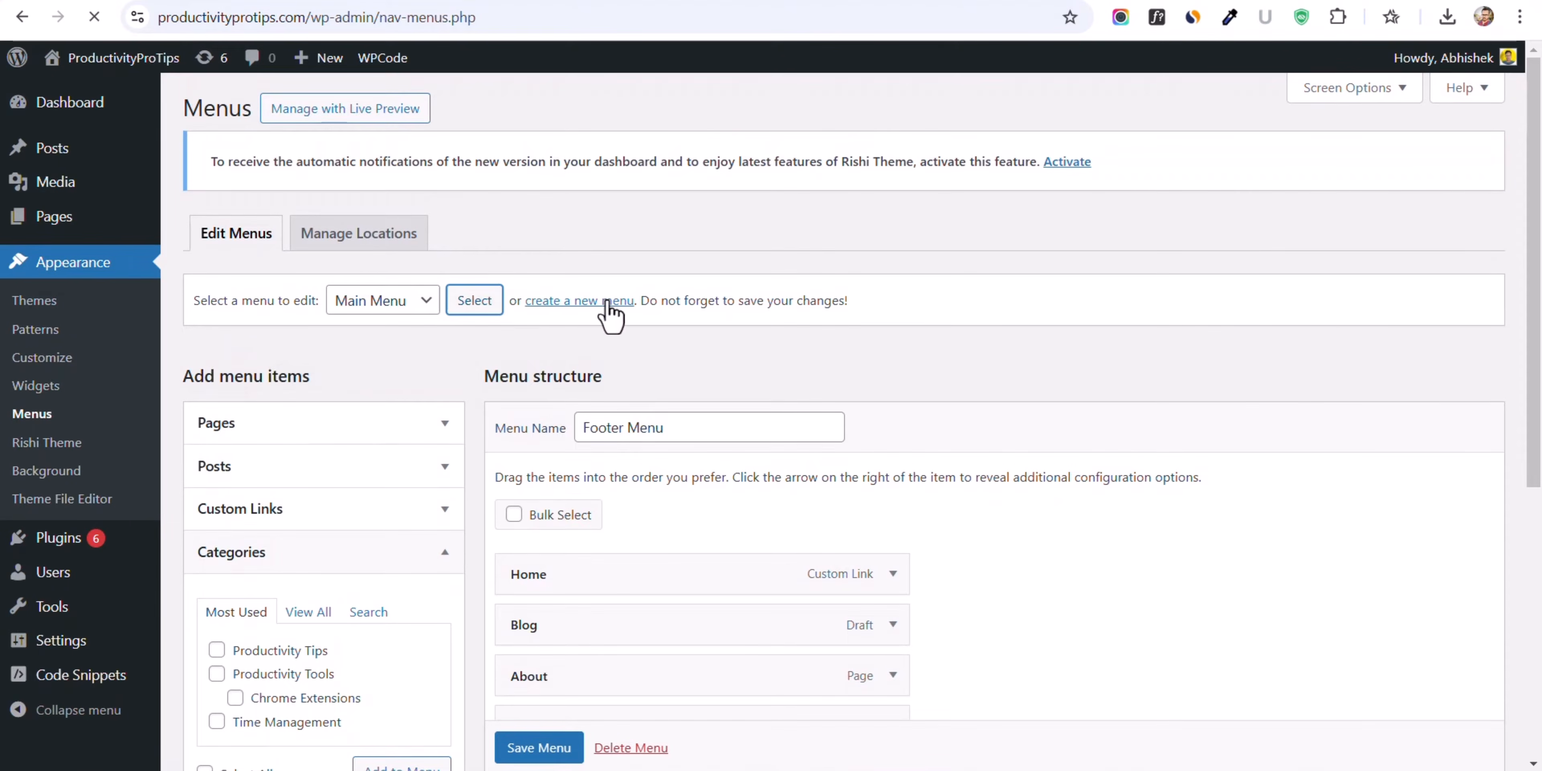
scroll(1153, 361, down, 5)
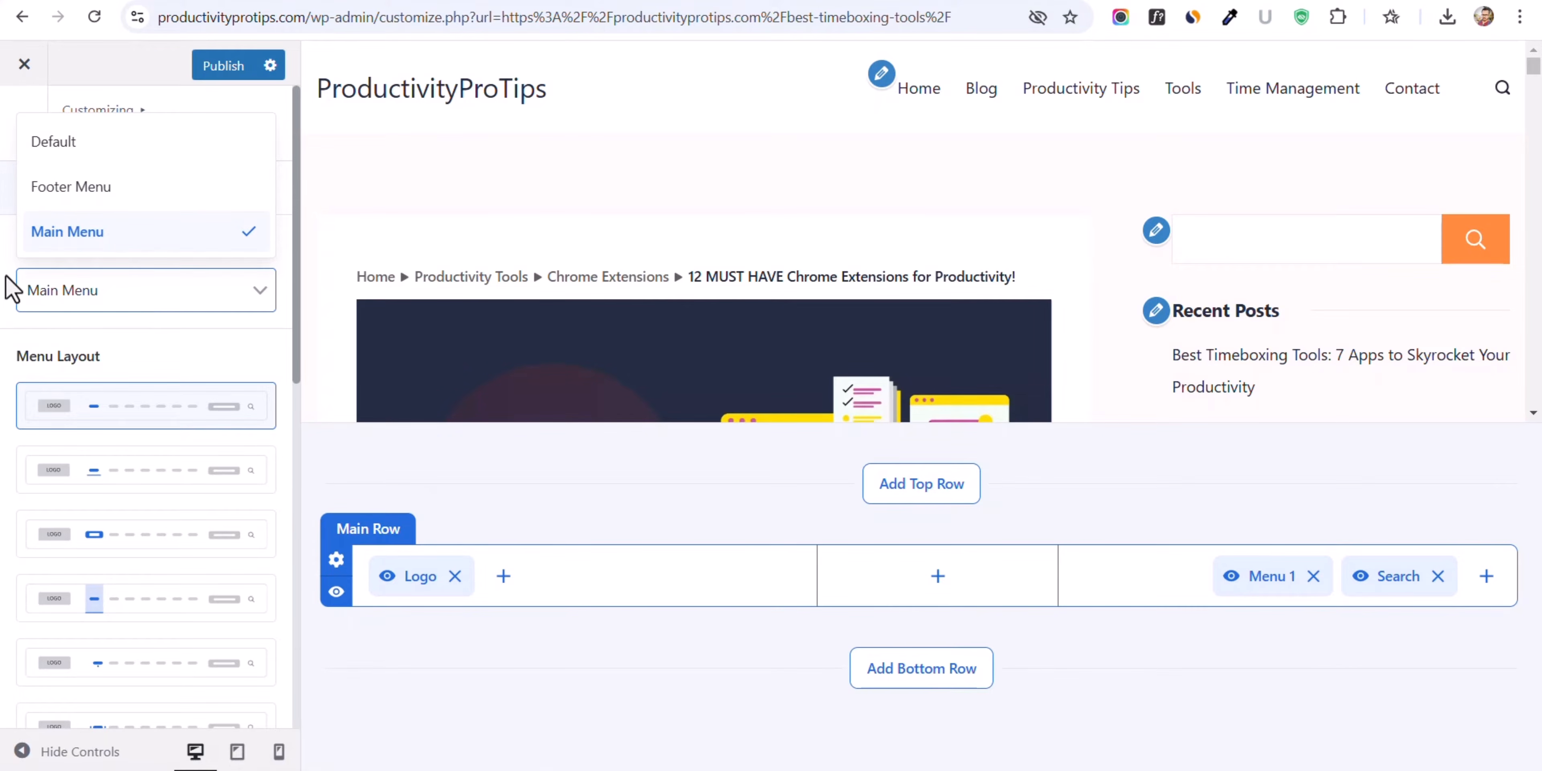
- Close Menu 1's menu choices with Main Menu kept, try the Type 2 menu layout, and apply the third layout with the boxed active item
click(11, 289)
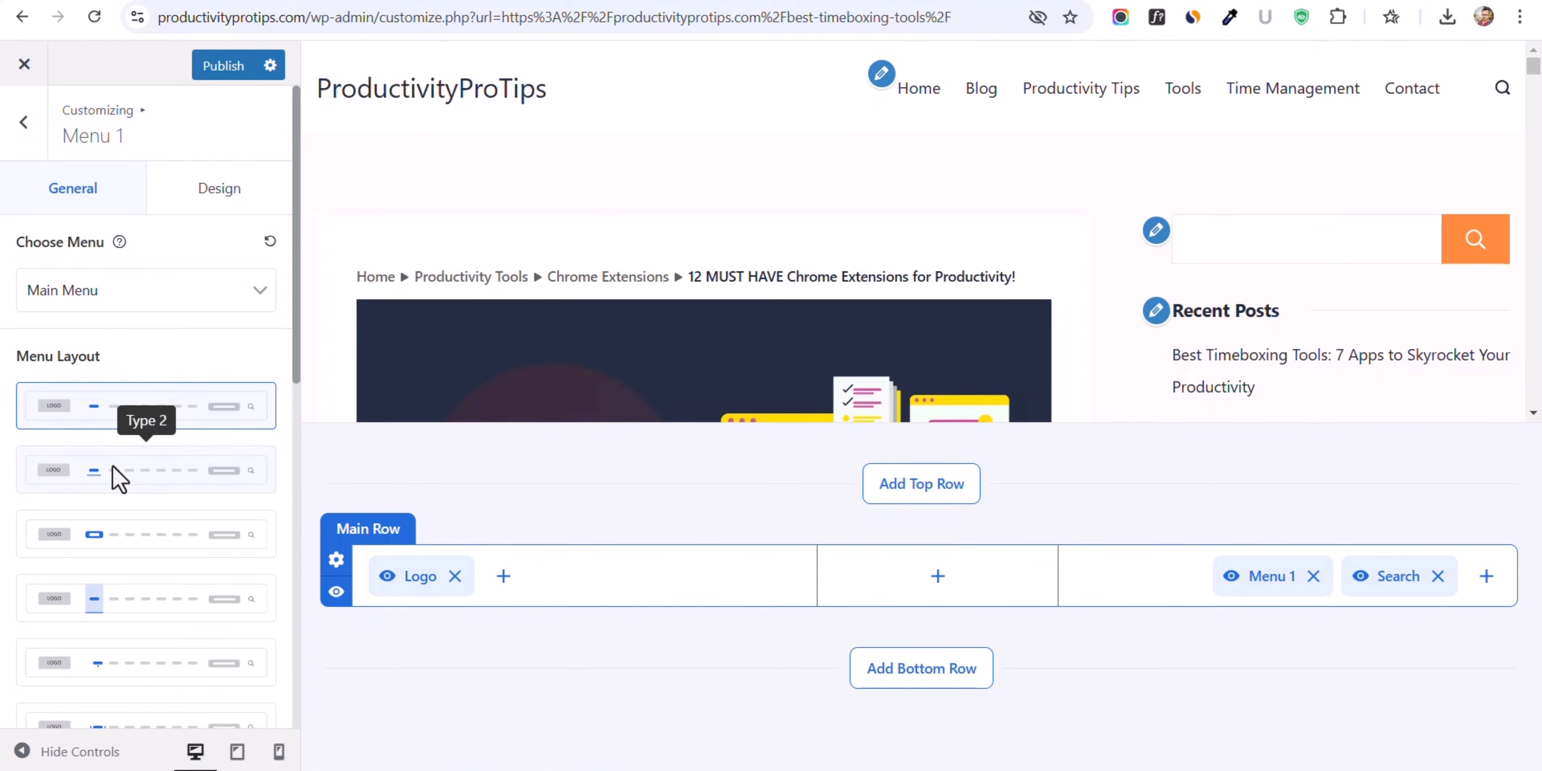
click(118, 488)
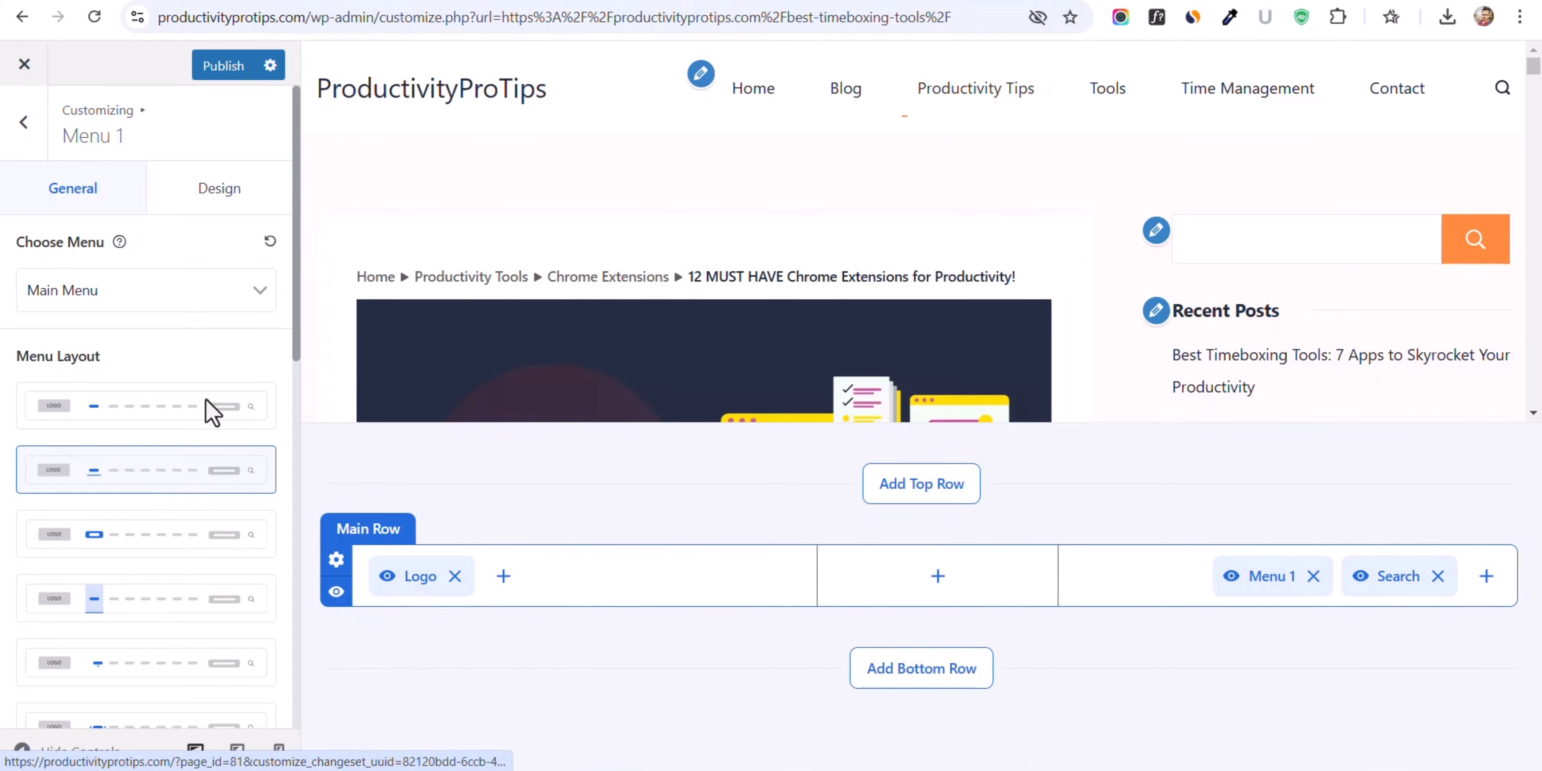
click(138, 530)
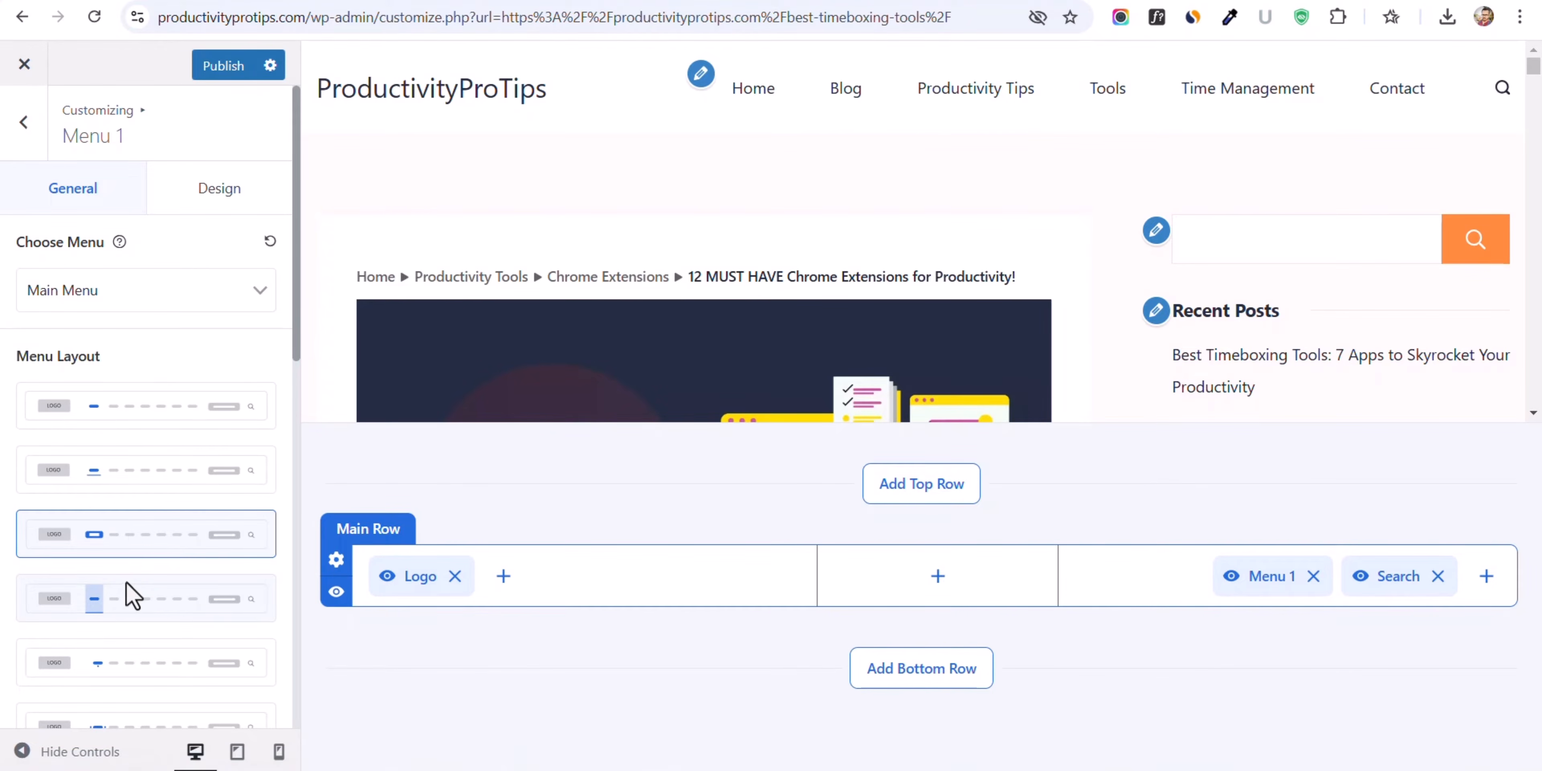
- Try the fourth and sixth menu layouts for Menu 1, and apply the eighth layout
click(123, 609)
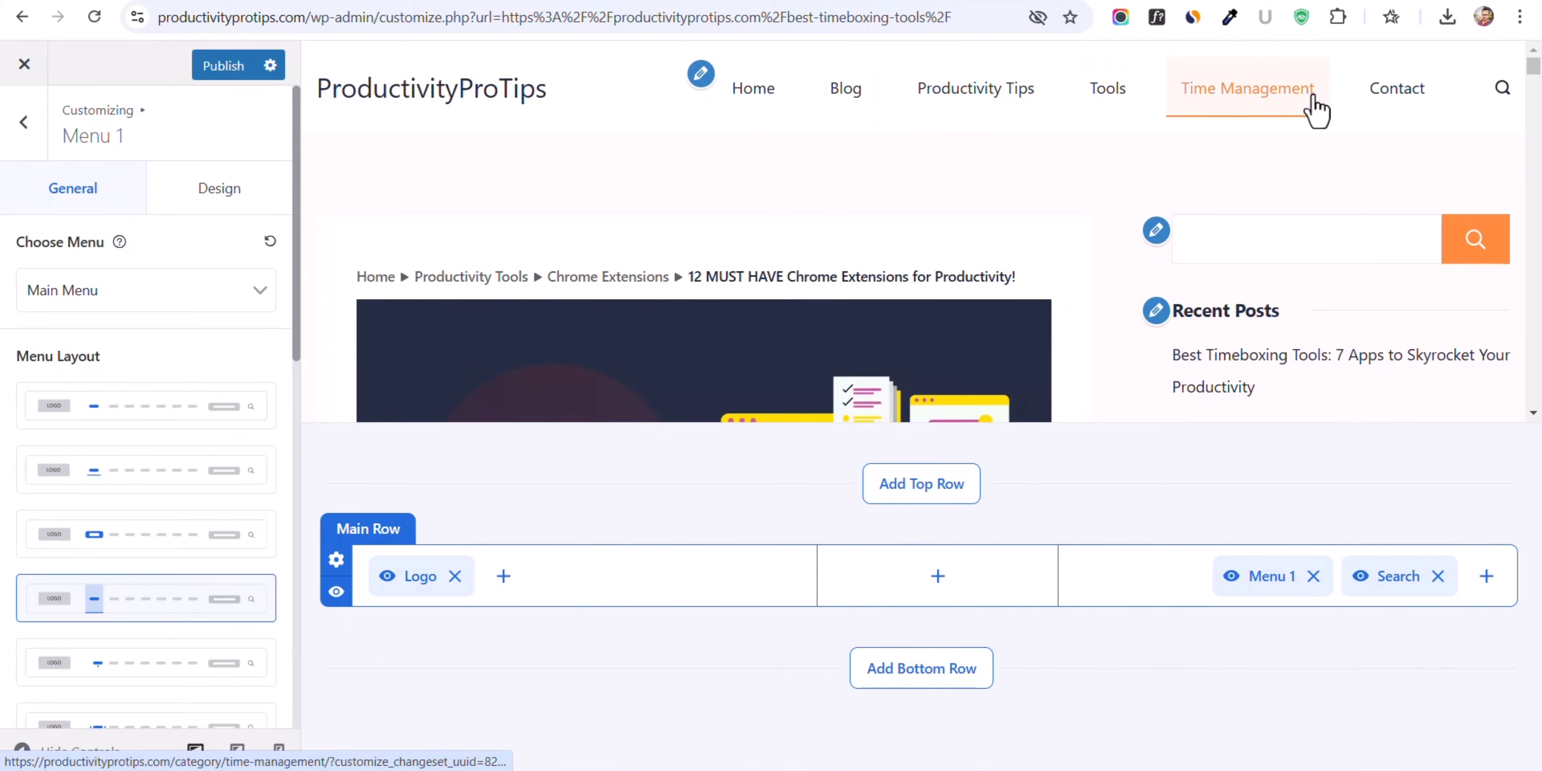
scroll(148, 490, down, 4)
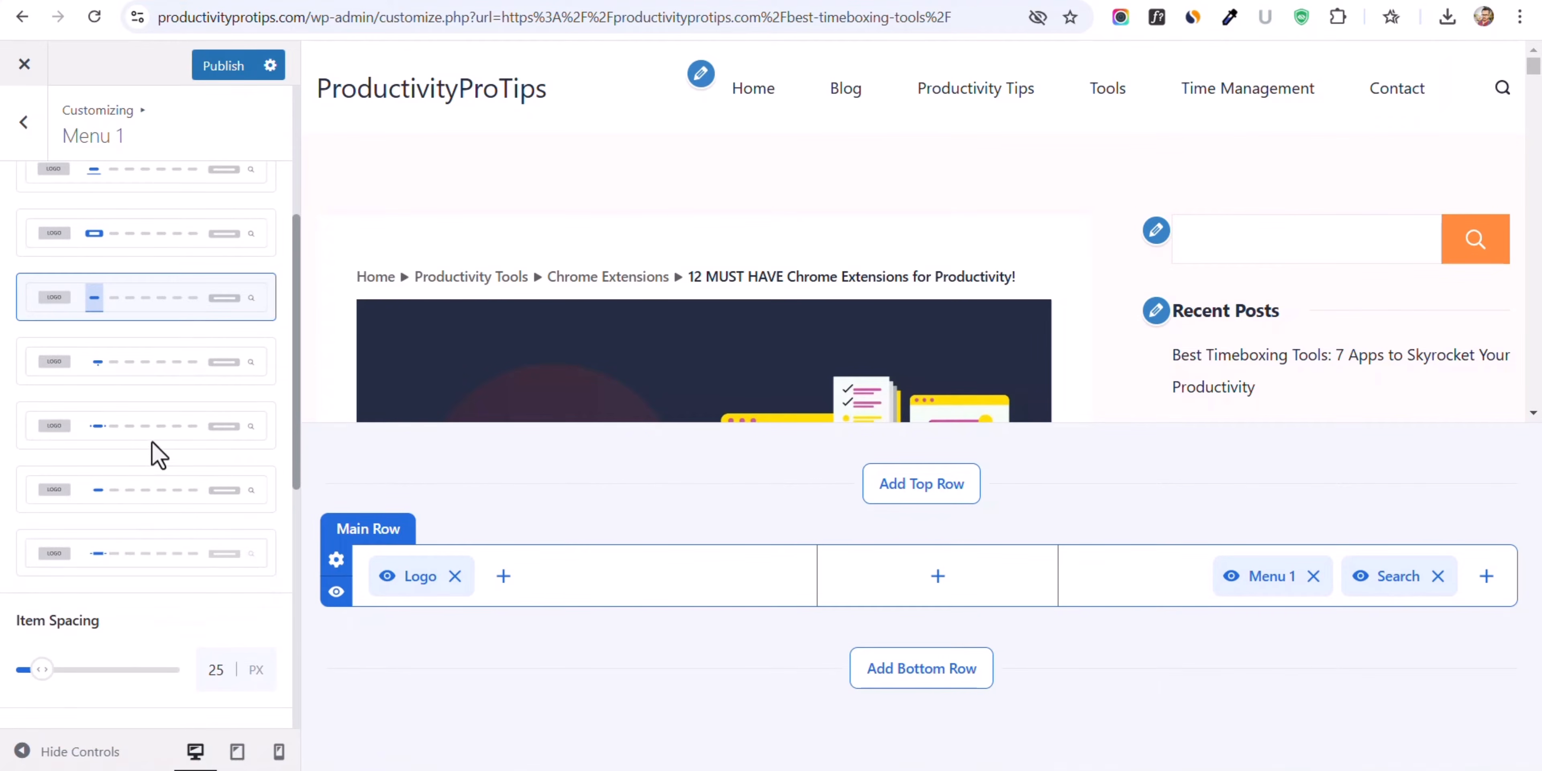
click(132, 419)
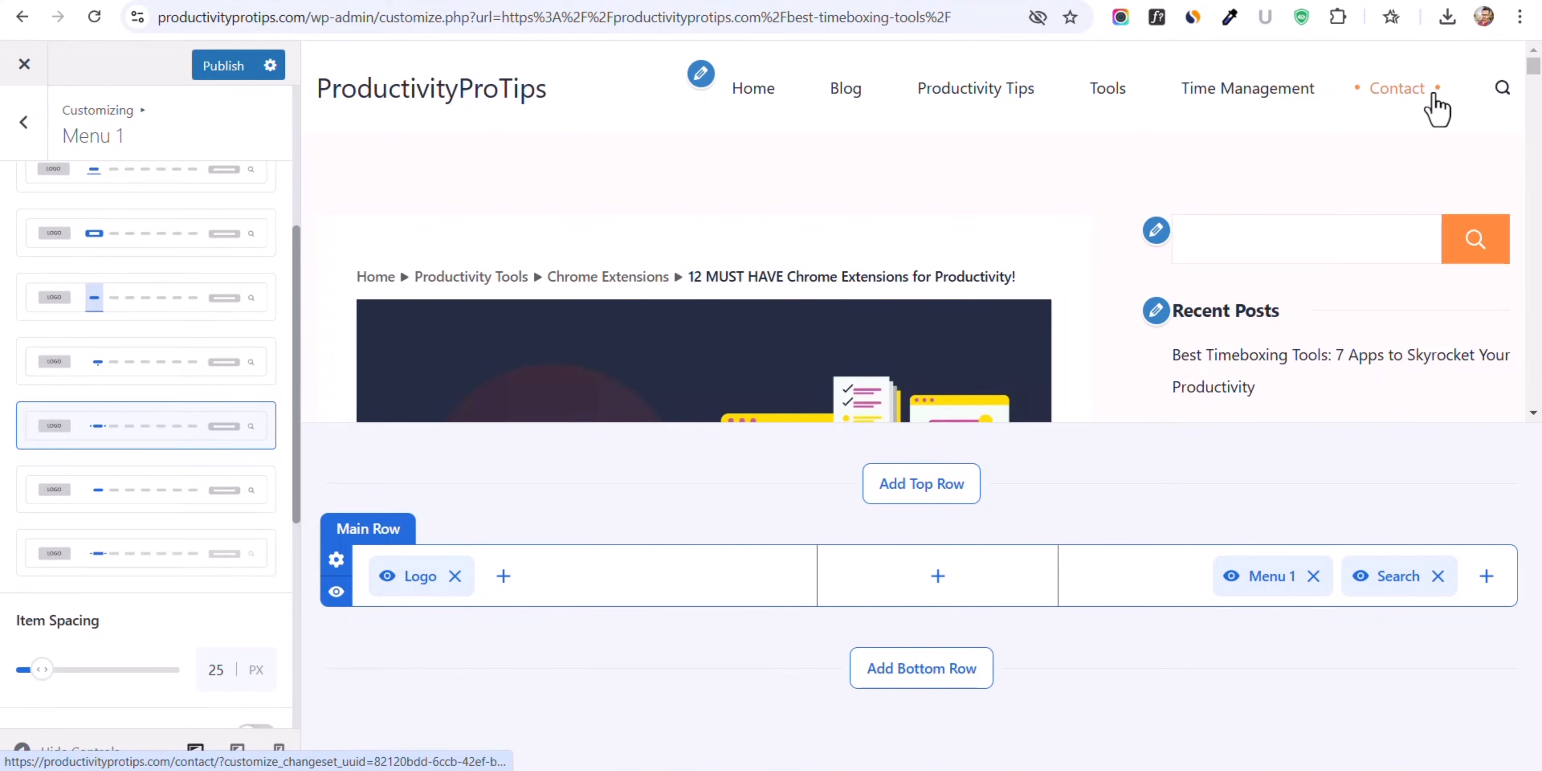
click(136, 572)
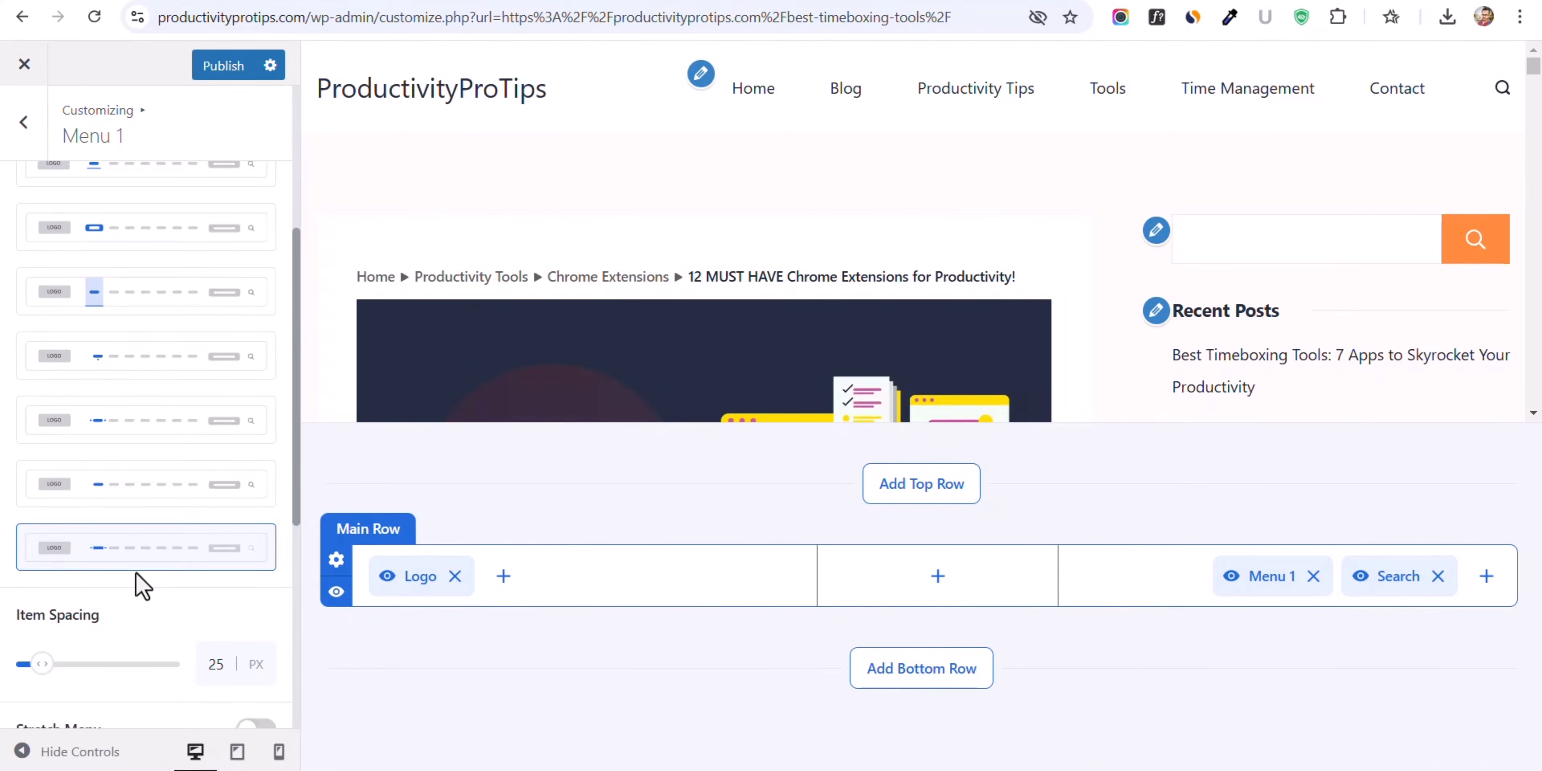
- Try an item spacing of 15 px for Menu 1, and set it to 10 px
scroll(144, 568, down, 3)
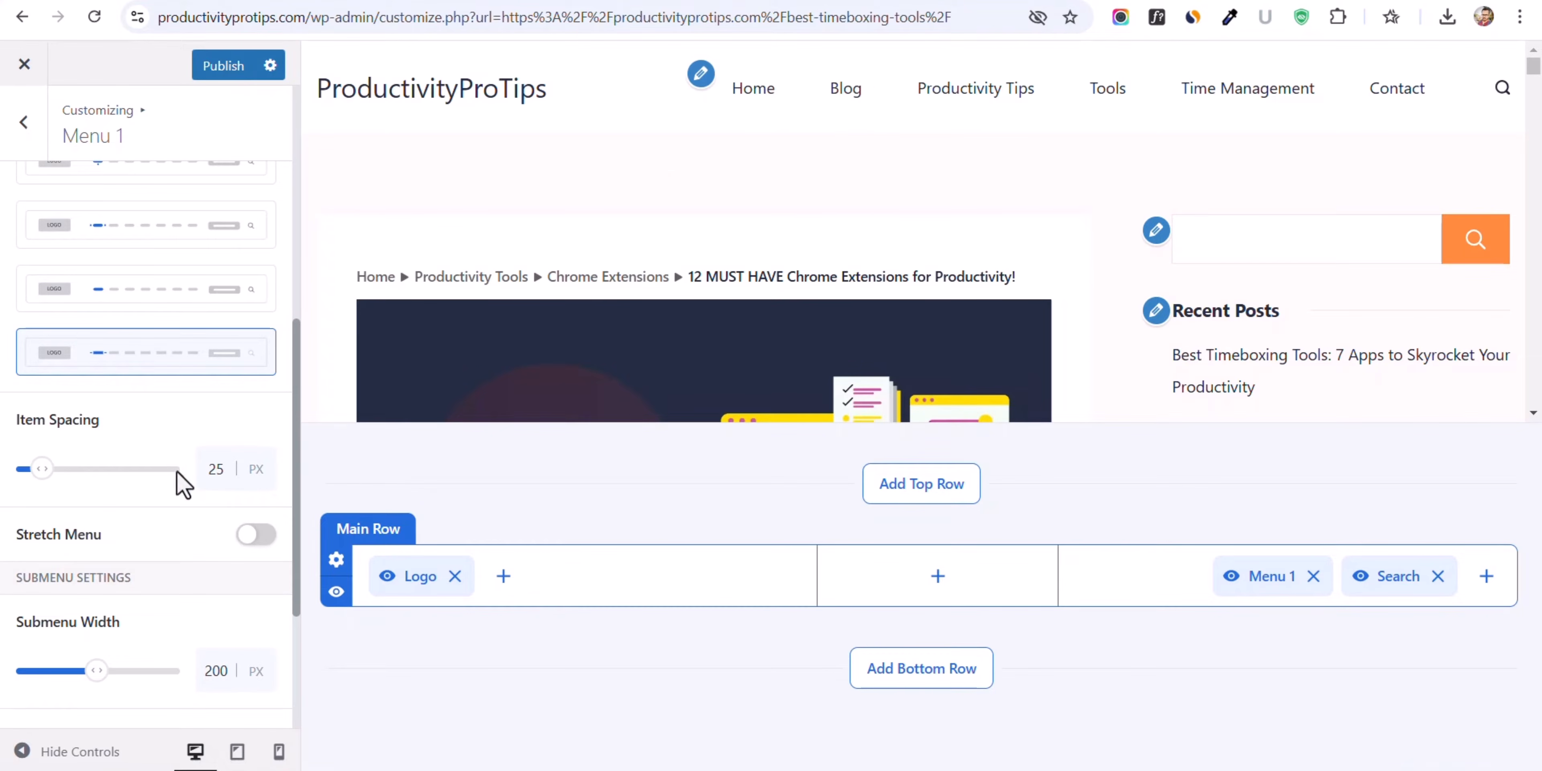
text(15)
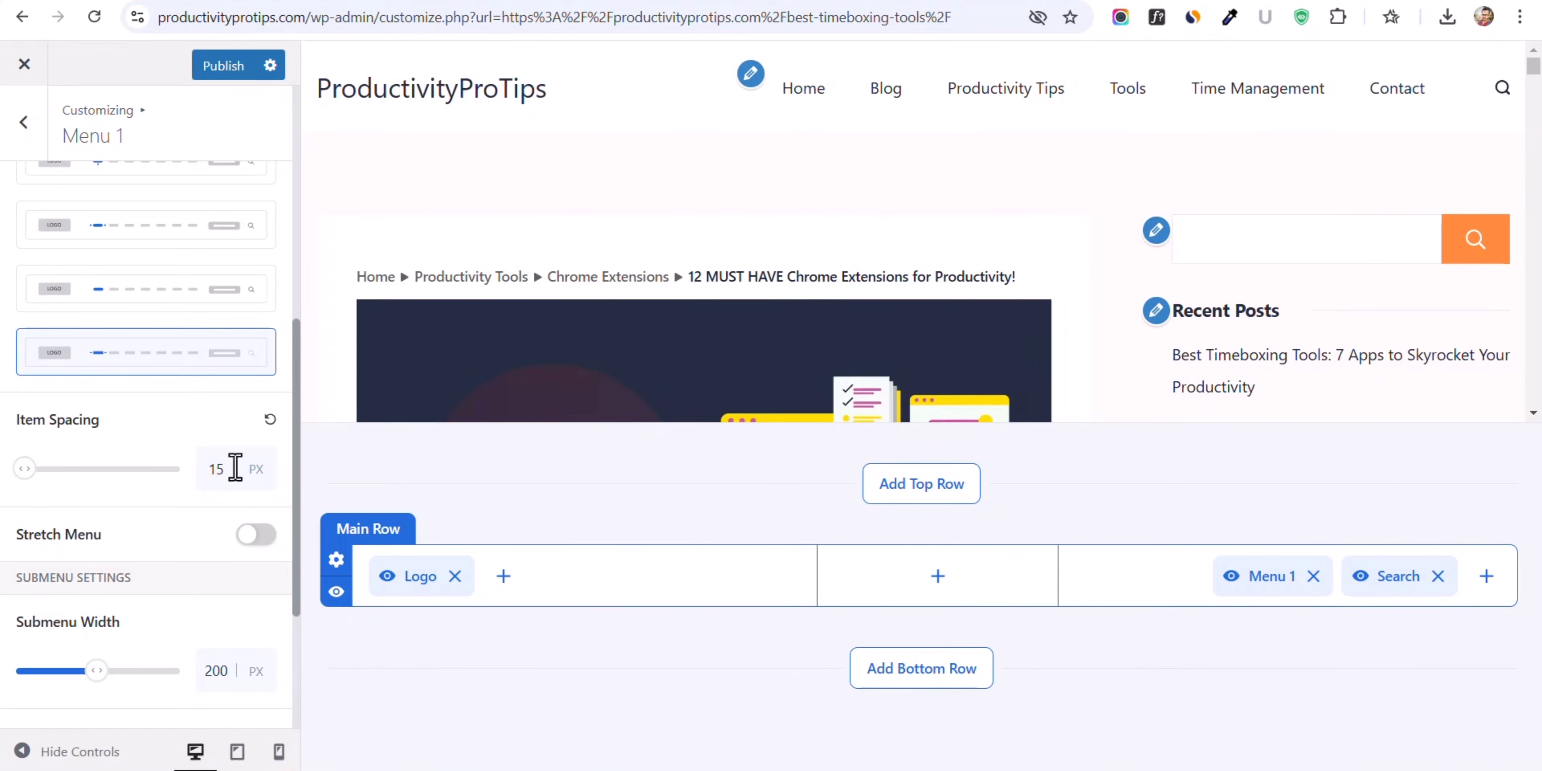
text(0)
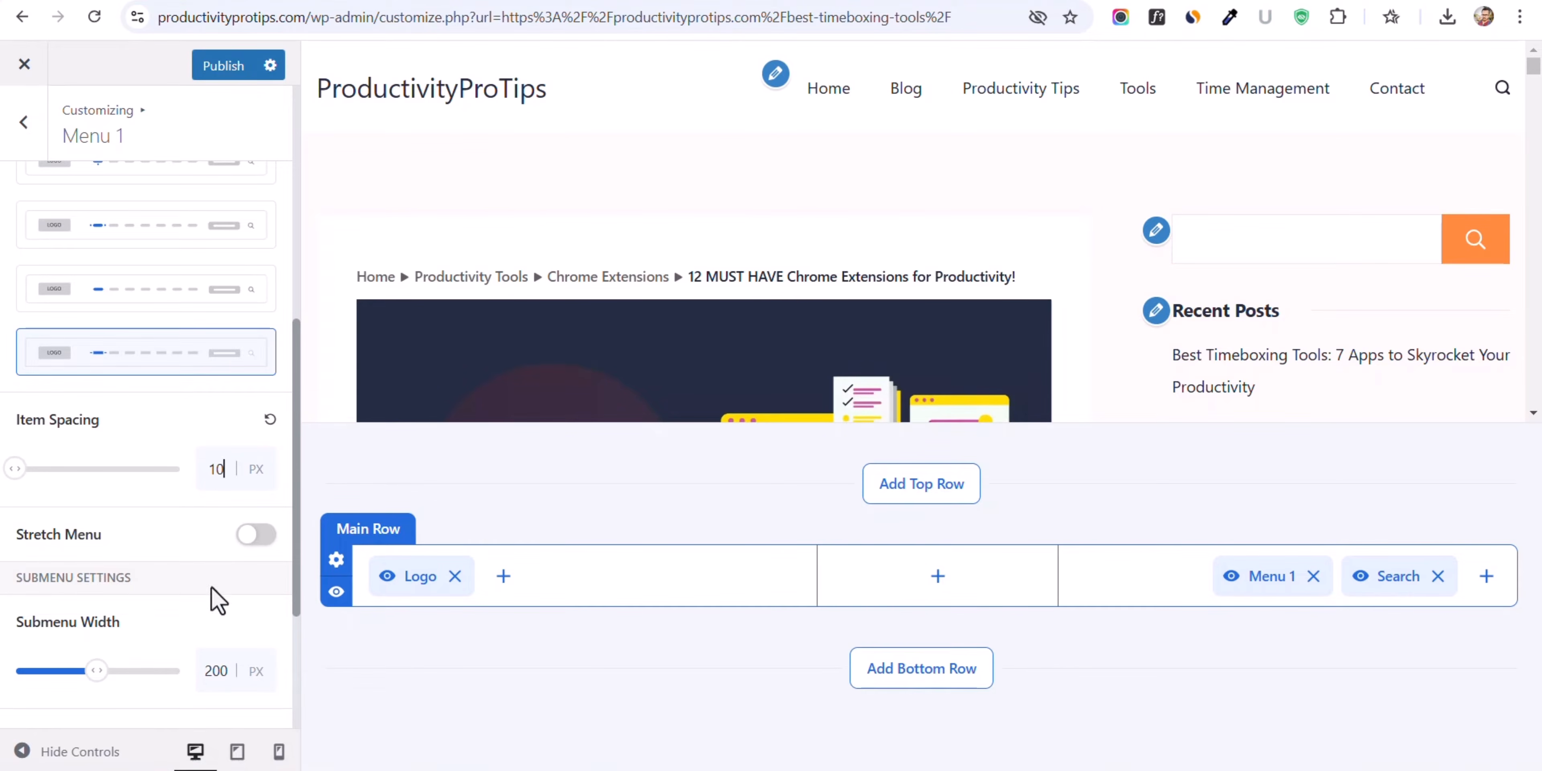
- Try the Stretch Menu option for Menu 1, and publish the customizer changes
click(256, 535)
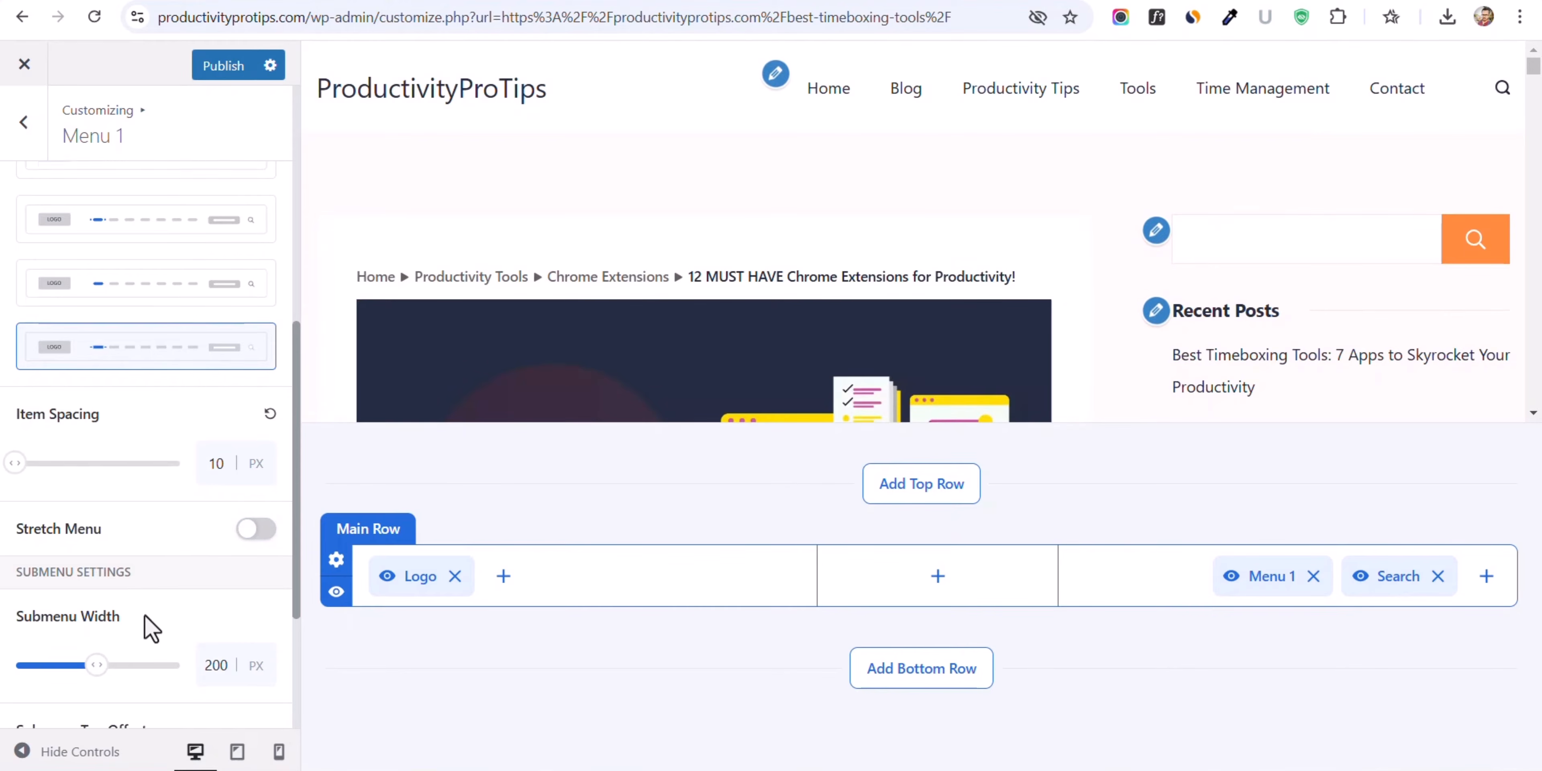
scroll(96, 545, down, 3)
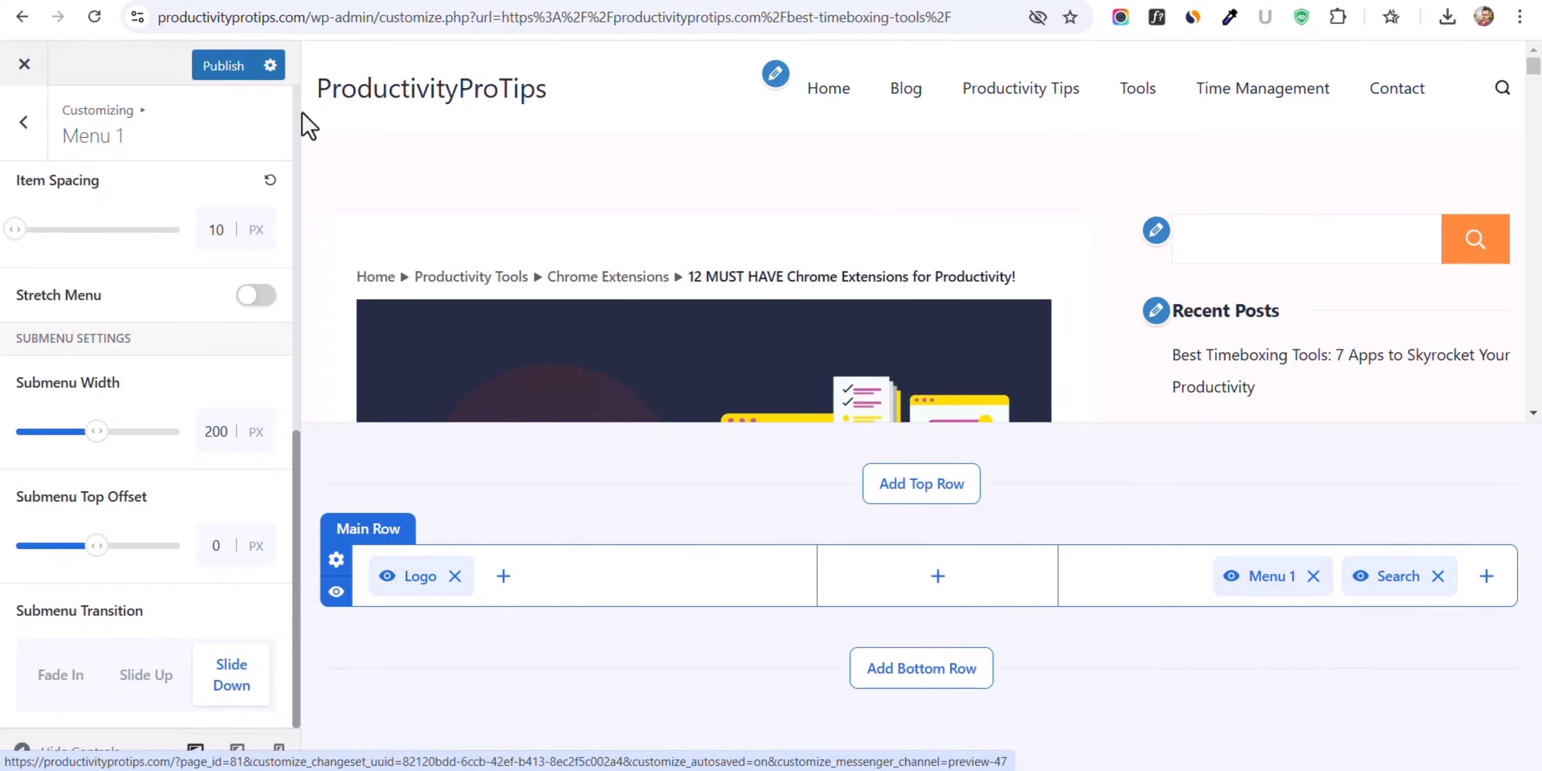
click(215, 63)
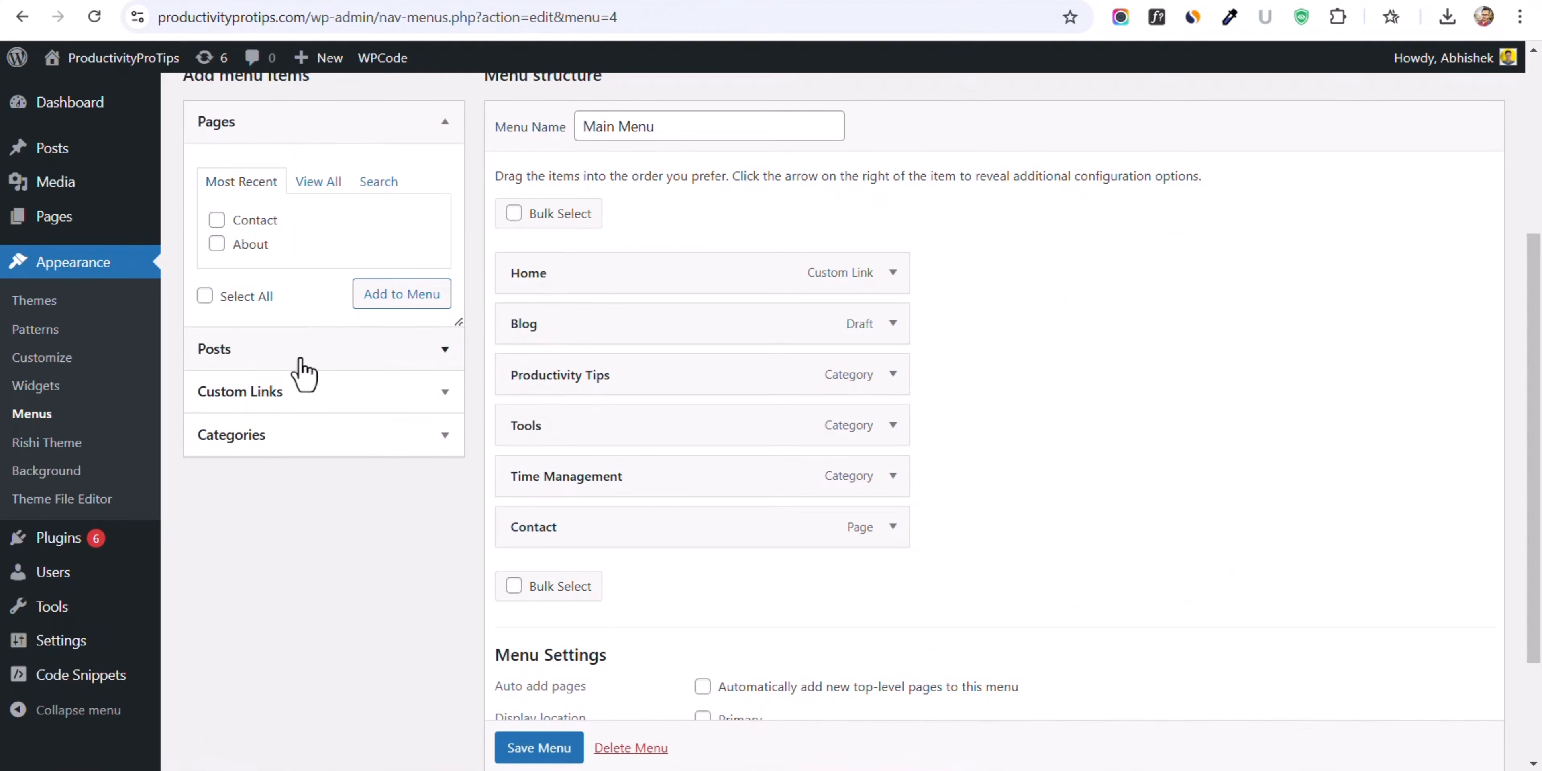
- On the WordPress Menus page, add the Chrome Extensions category to Main Menu as a sub item of Tools
click(272, 443)
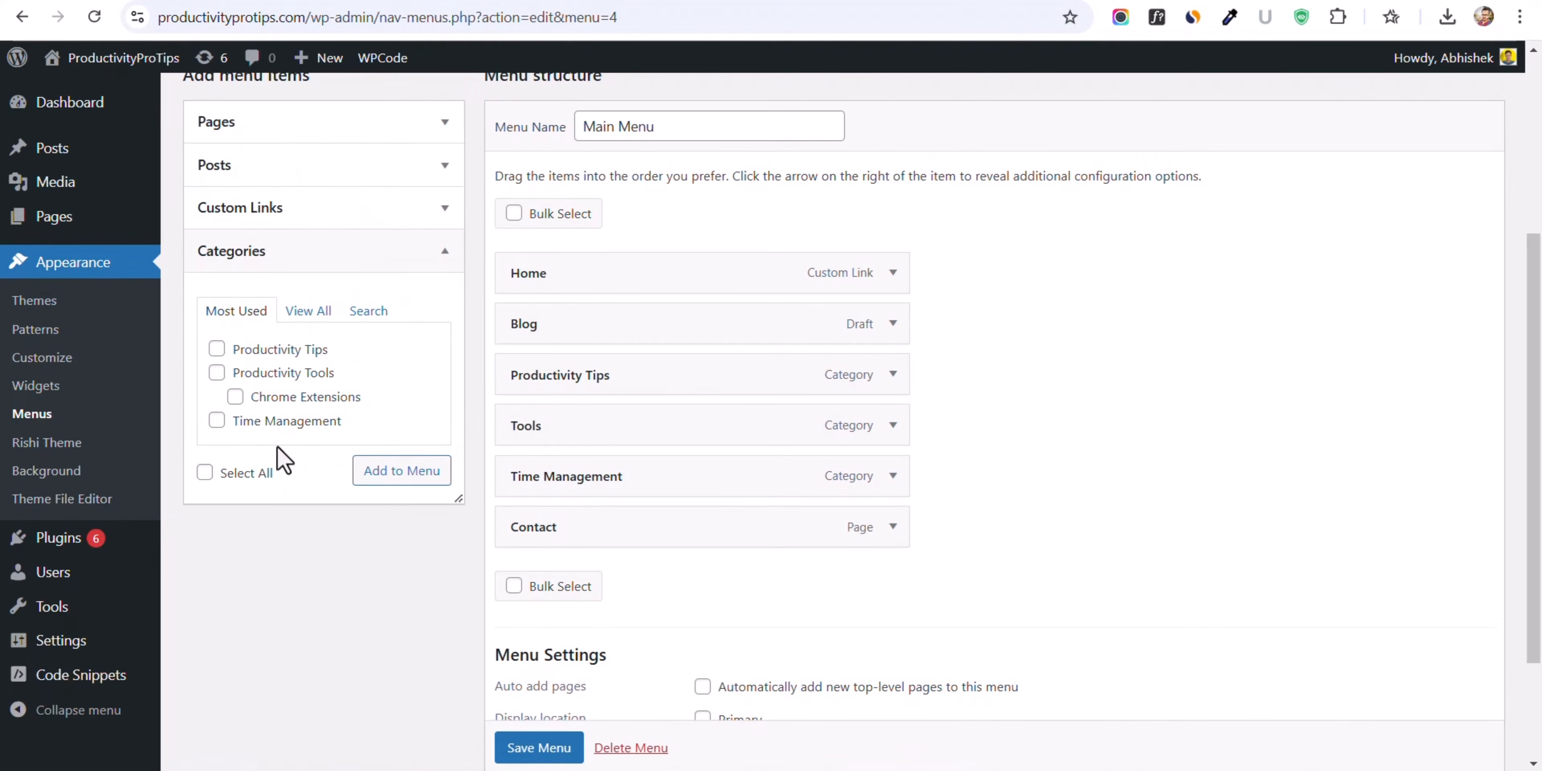
click(234, 398)
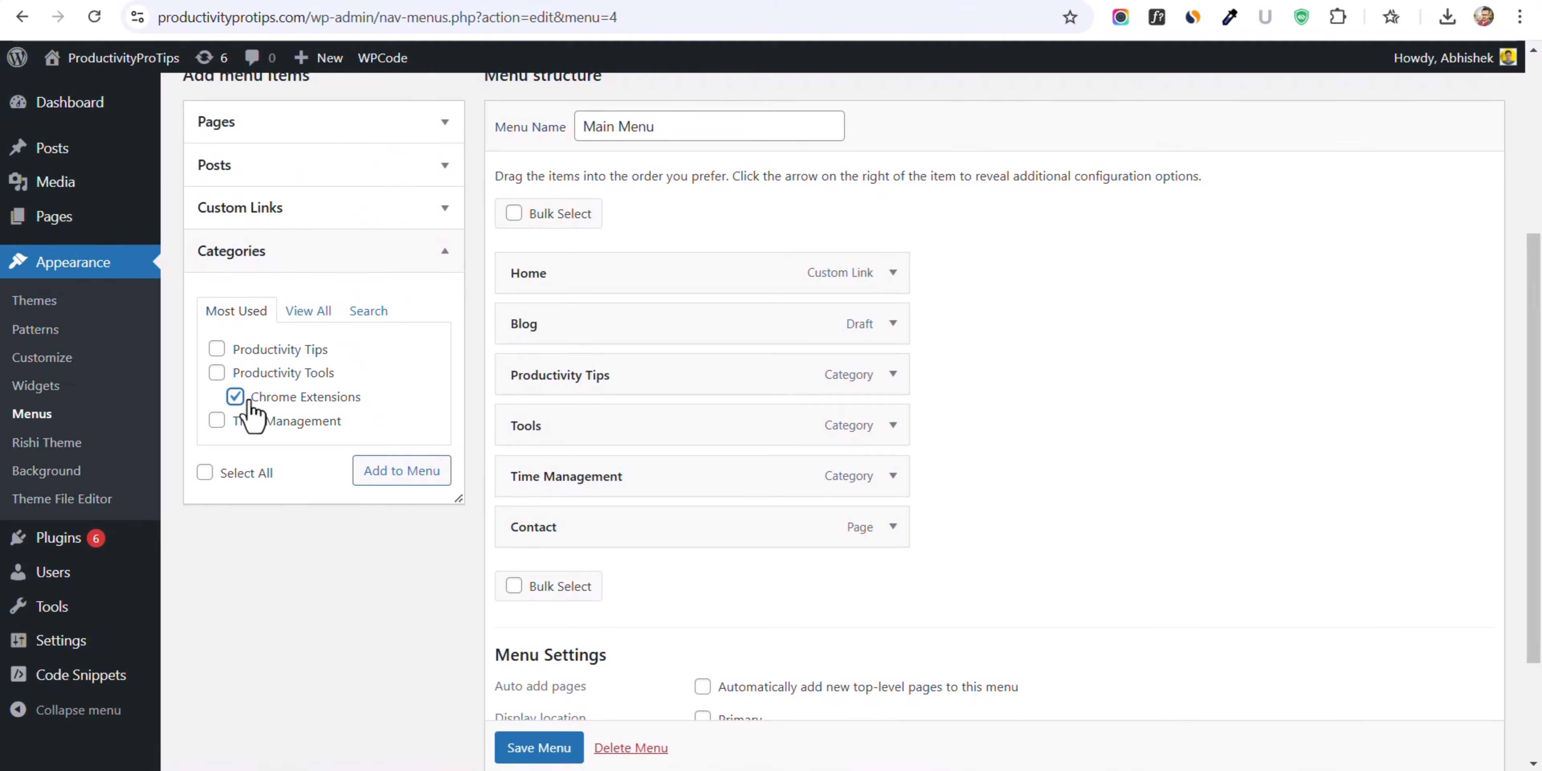
click(370, 476)
drag(637, 560, 609, 486)
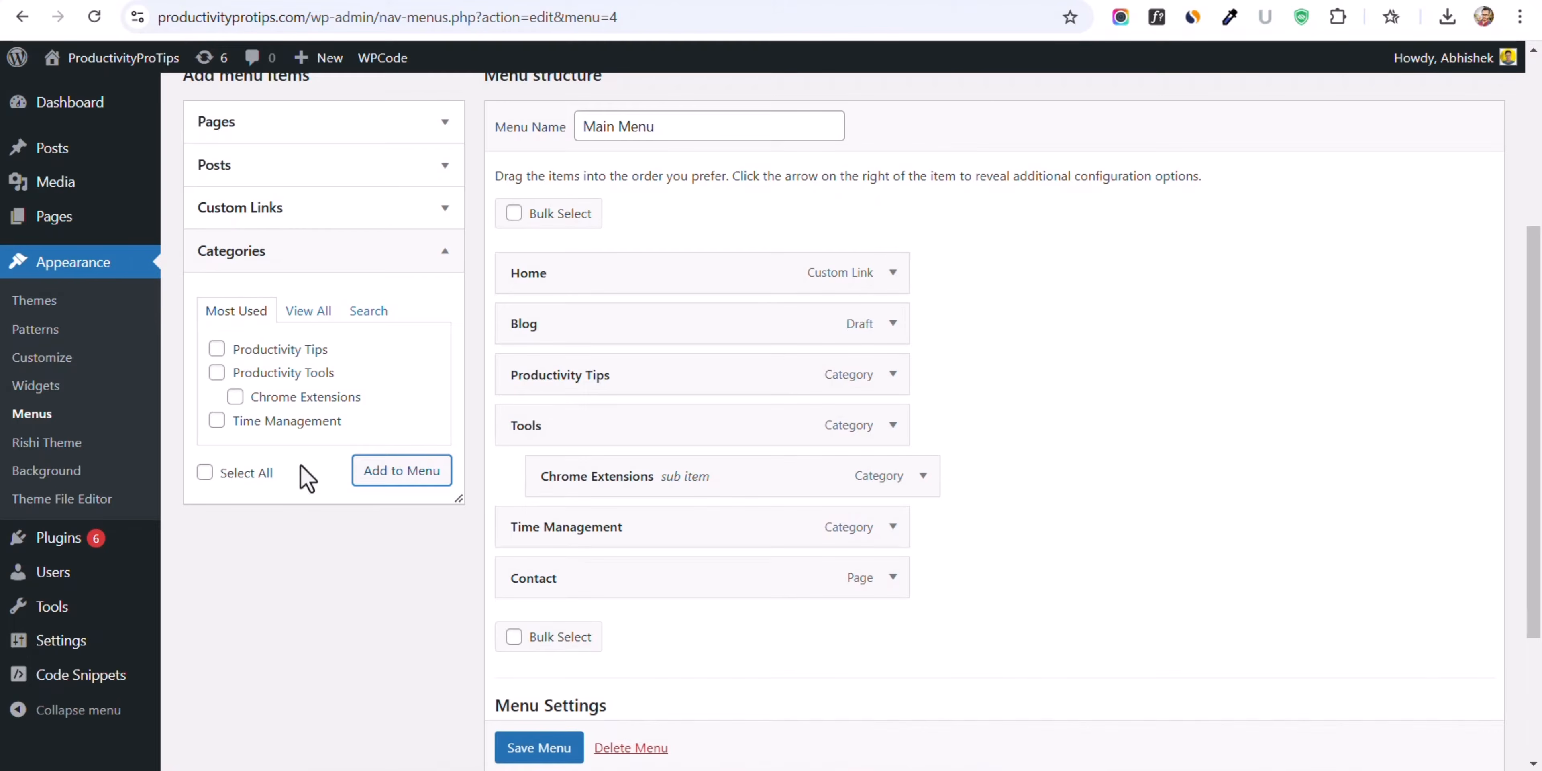
- Add a custom link named Sub Menu 2 as a sub item of Tools below Chrome Extensions, and save the menu
click(322, 218)
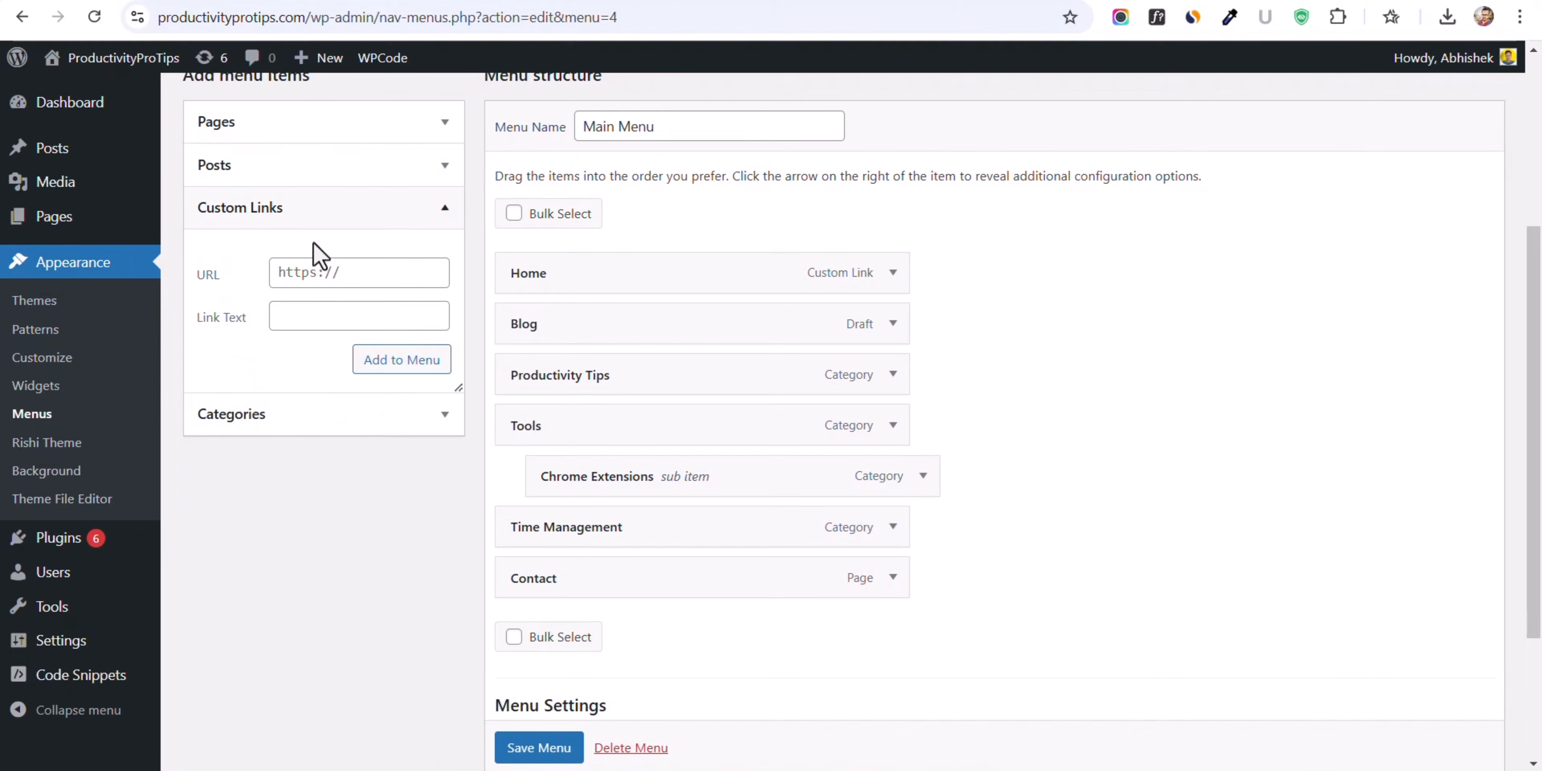
click(312, 313)
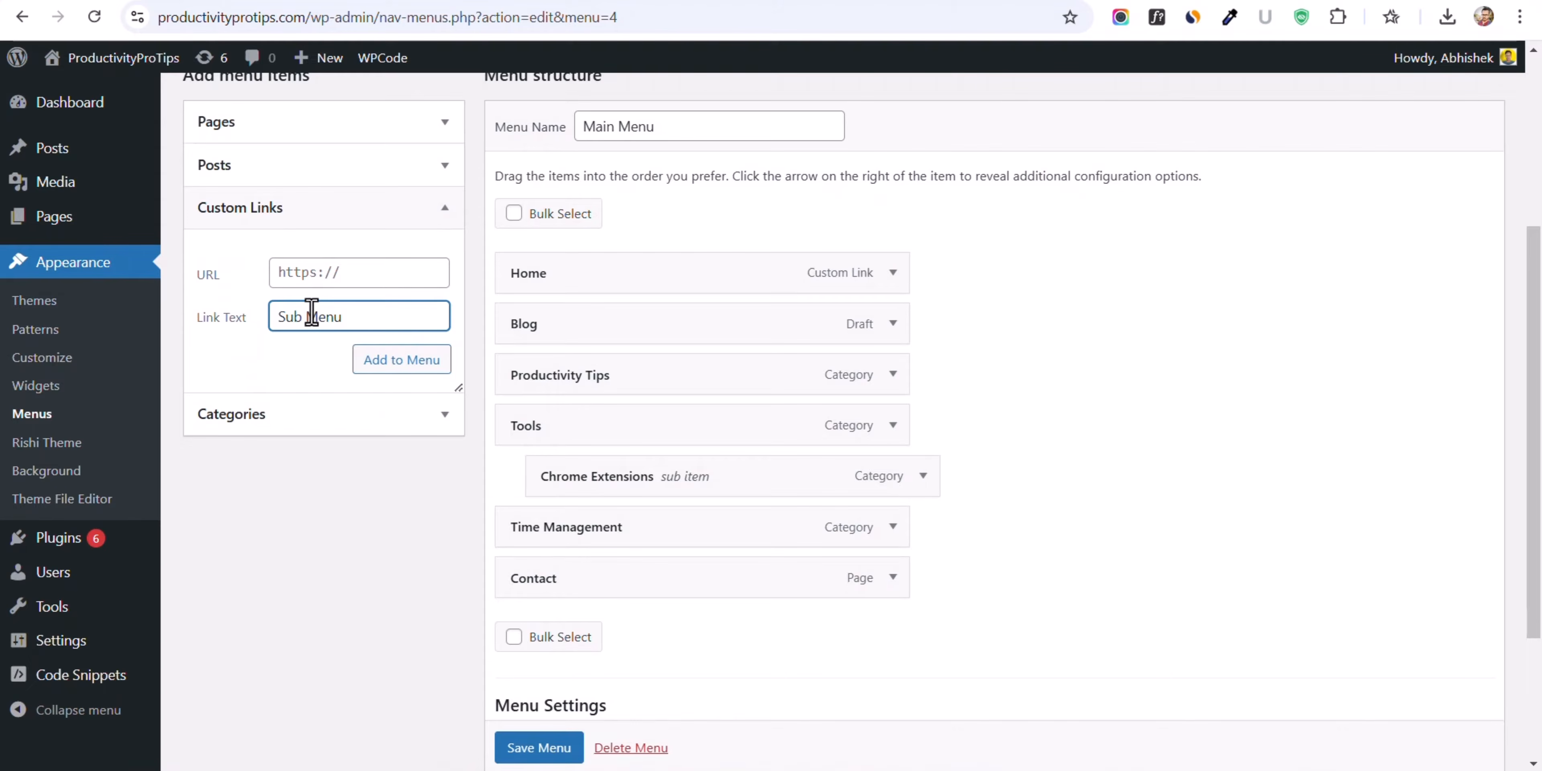
click(333, 277)
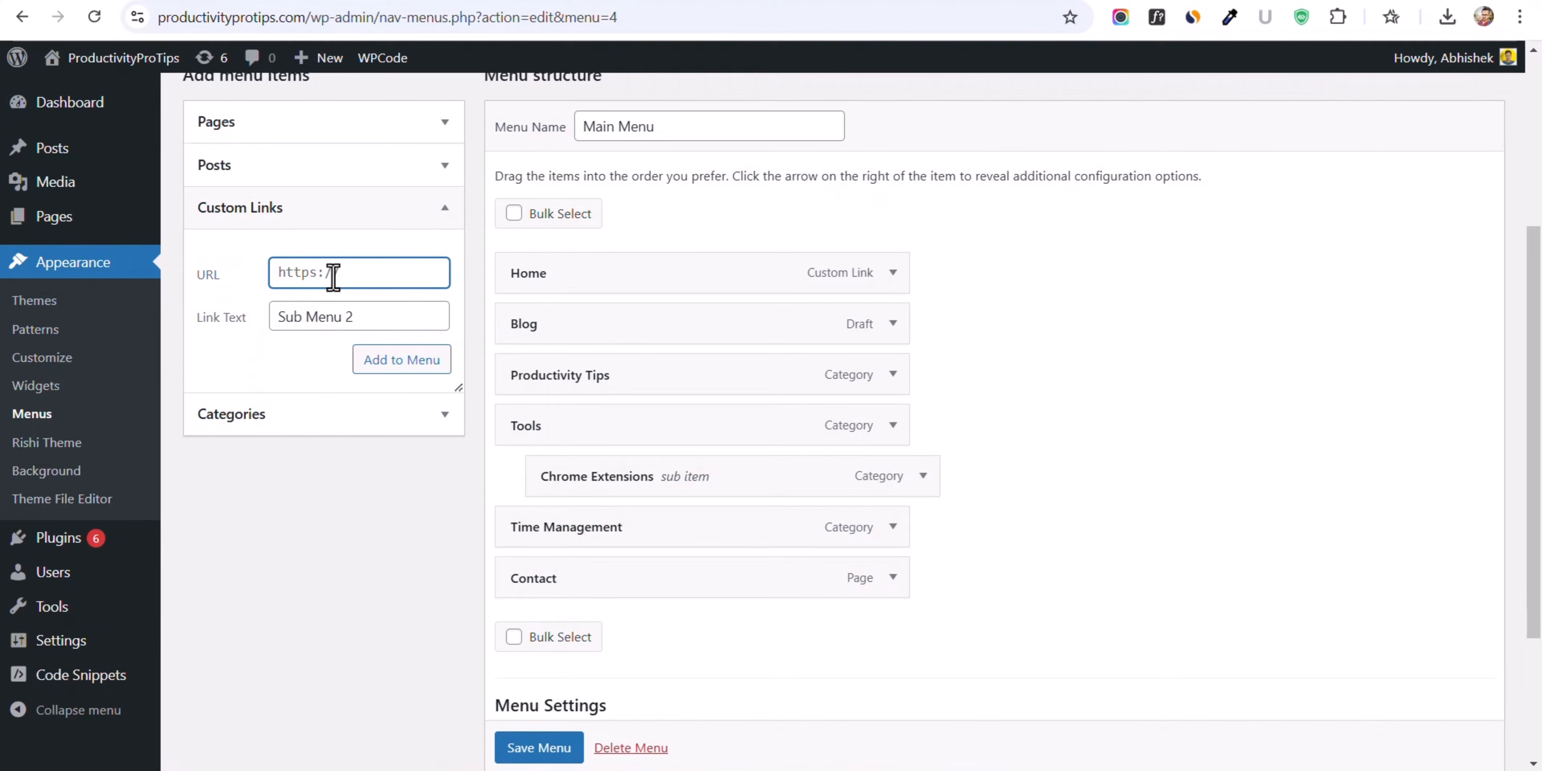
click(389, 361)
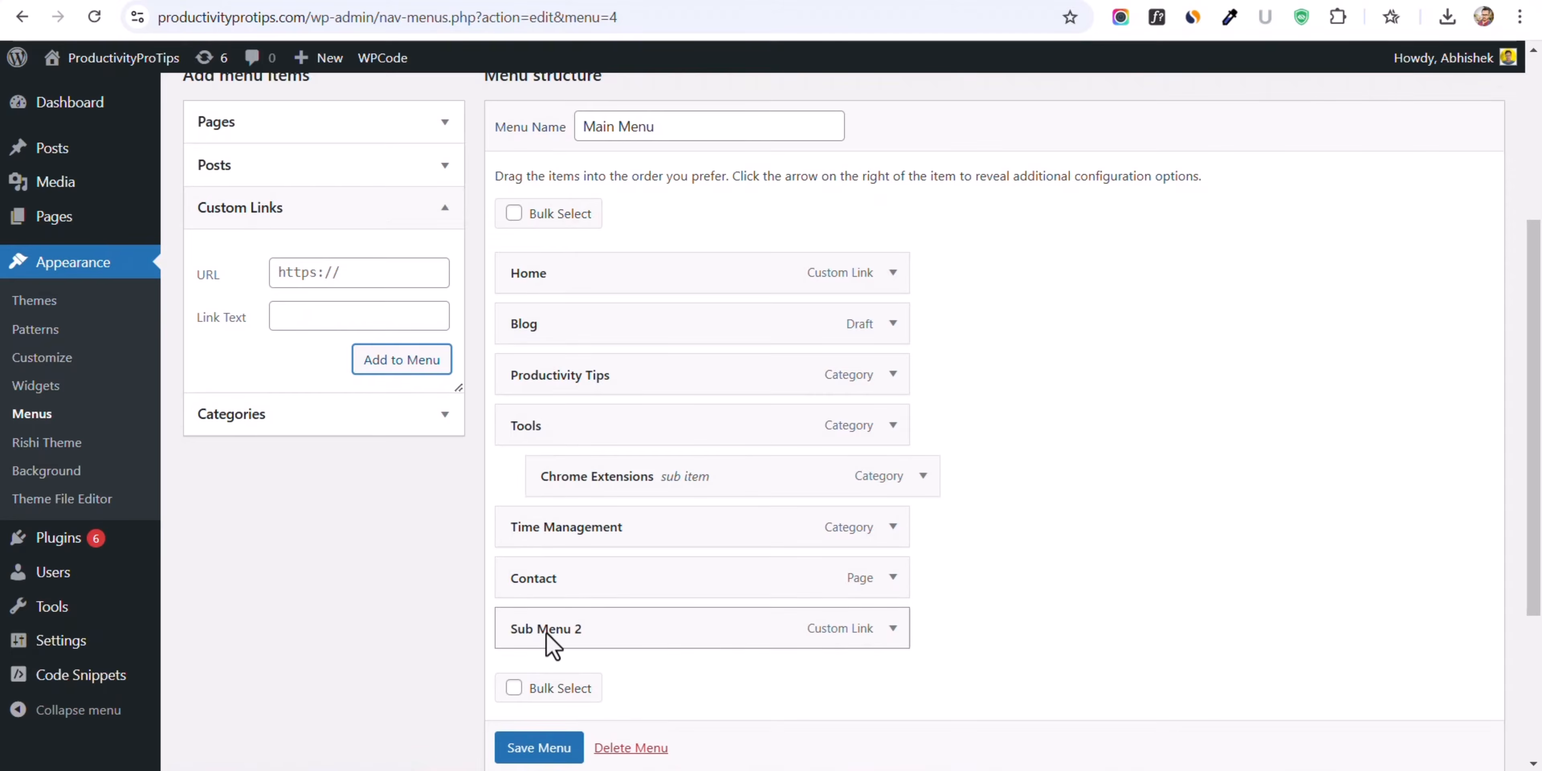
drag(545, 634, 585, 542)
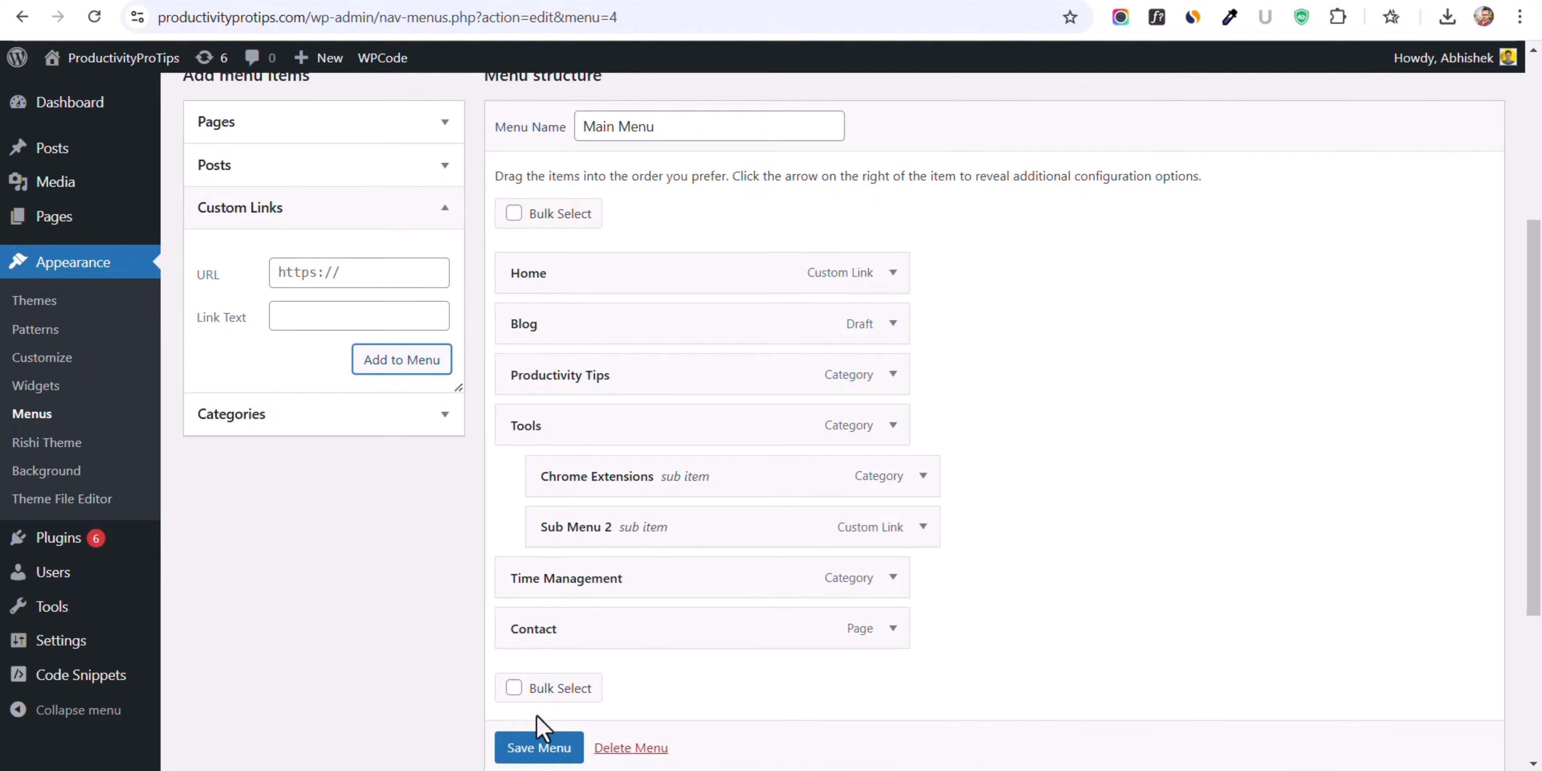
scroll(519, 755, down, 1)
click(520, 749)
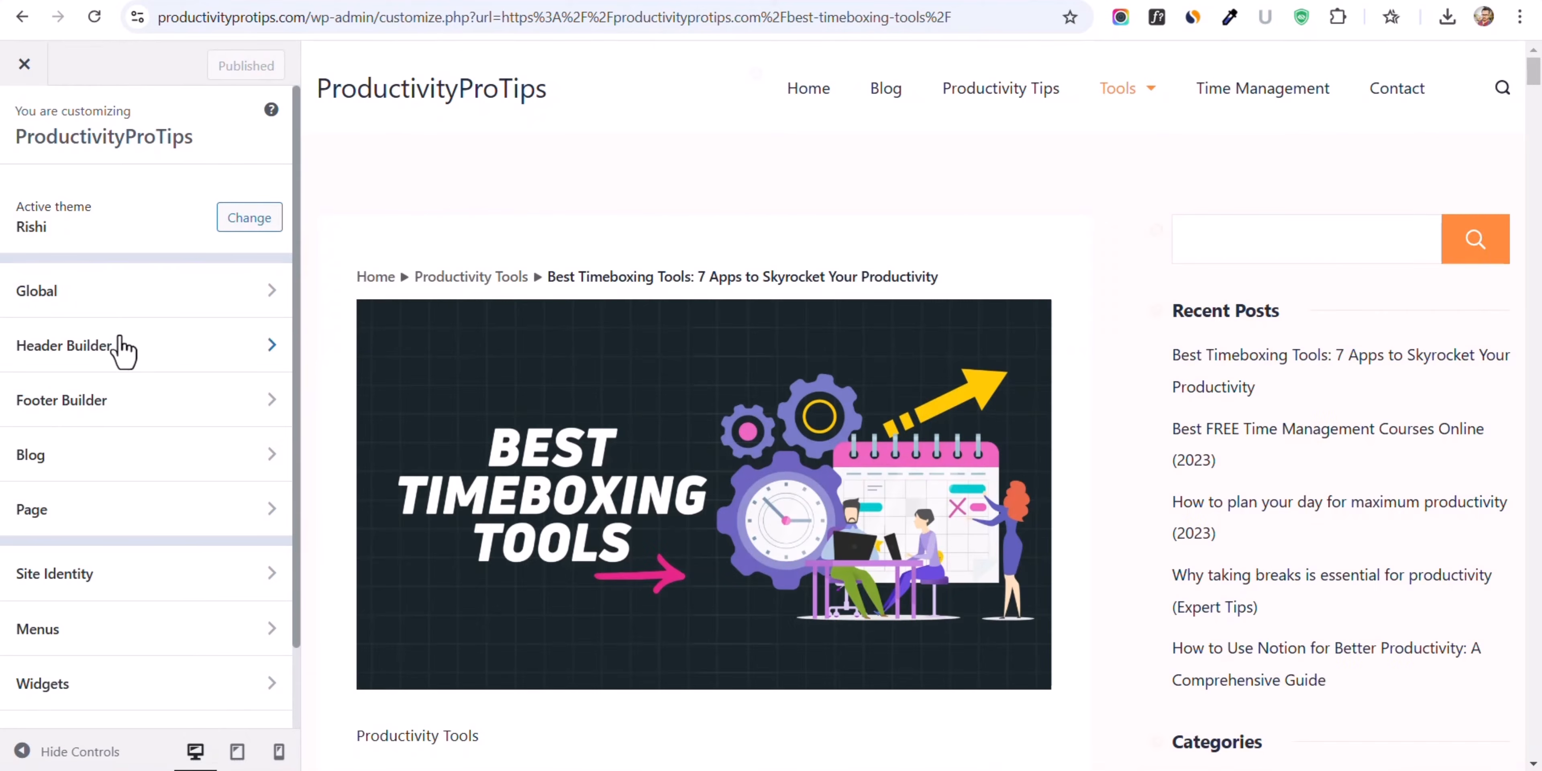
- Return to the theme customizer's Header Builder and open Menu 1's submenu settings
click(122, 348)
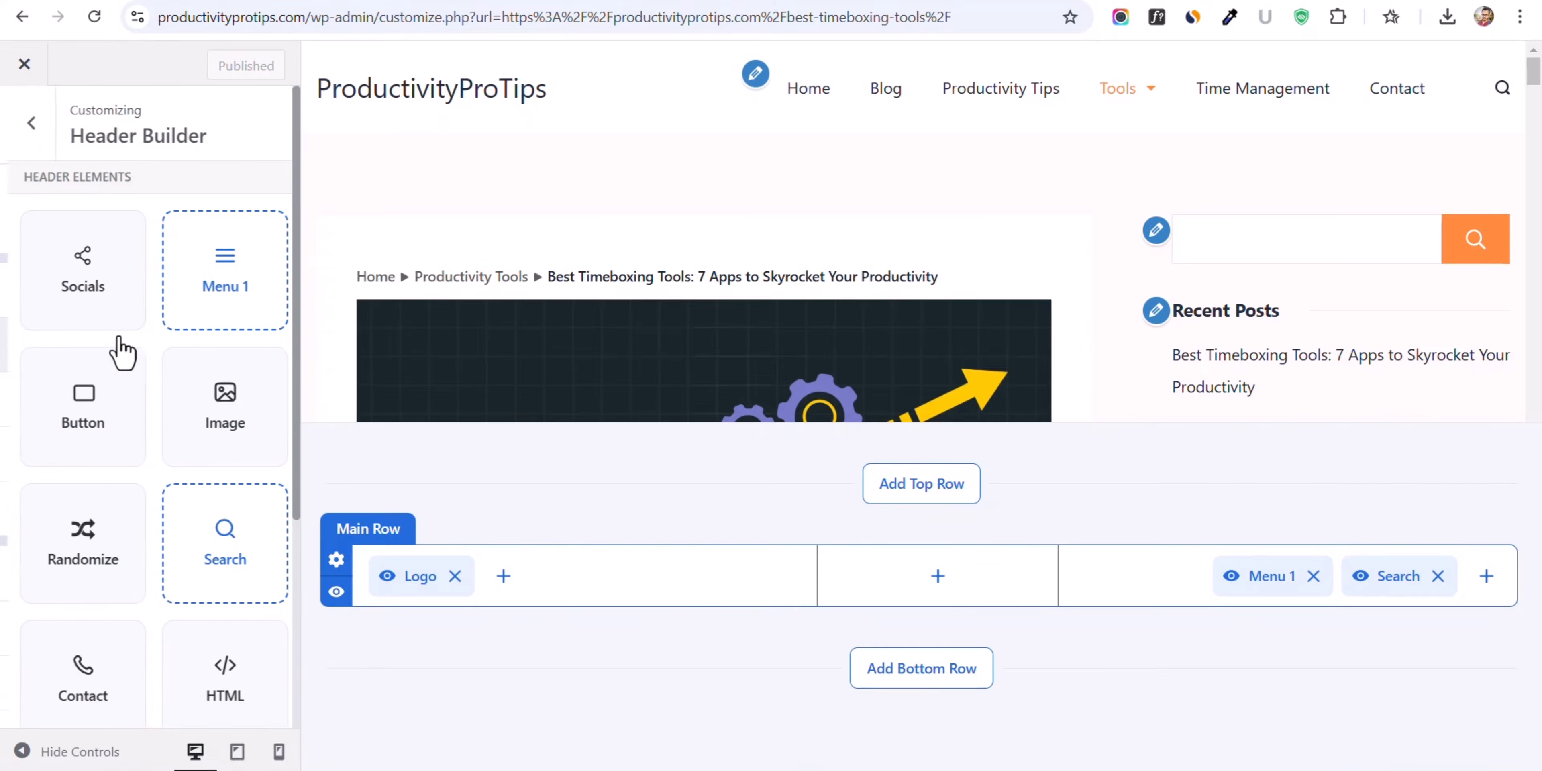
scroll(179, 329, down, 5)
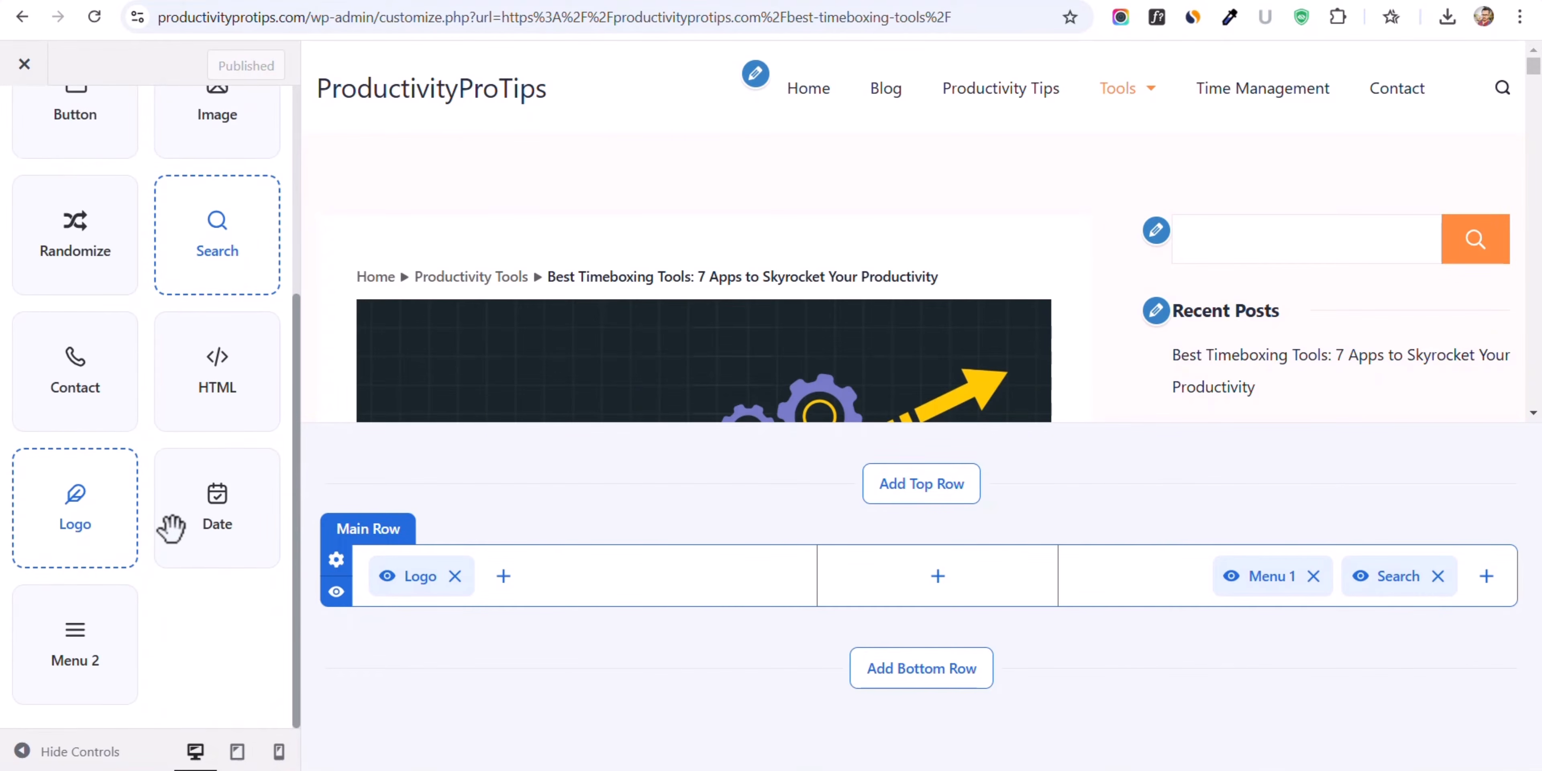
scroll(170, 528, up, 5)
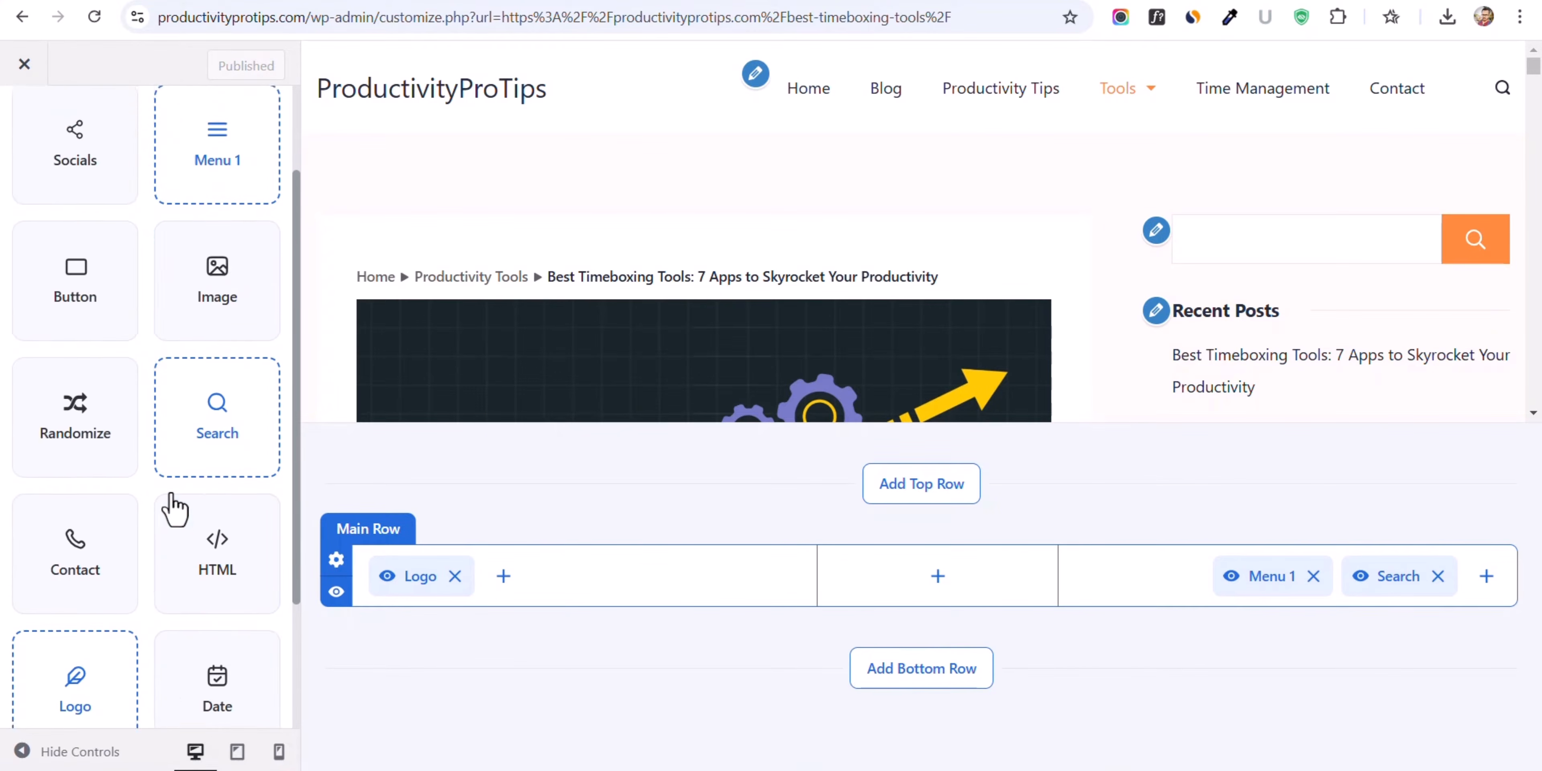
click(1253, 576)
scroll(119, 503, down, 5)
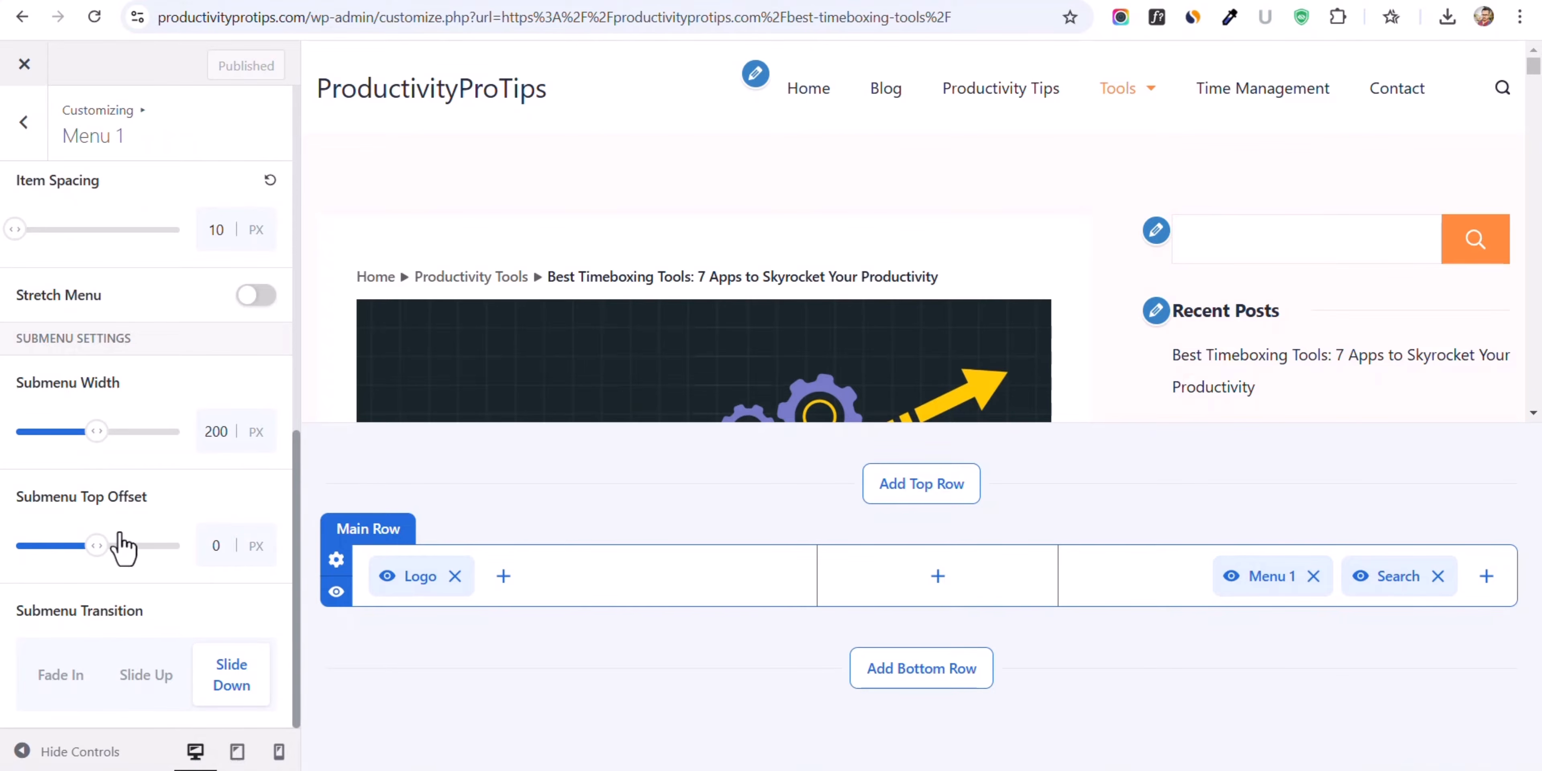
- Try a submenu width of 300 px, set it back to 200 px, and reset the submenu top offset
mouse_move(1125, 96)
text(300)
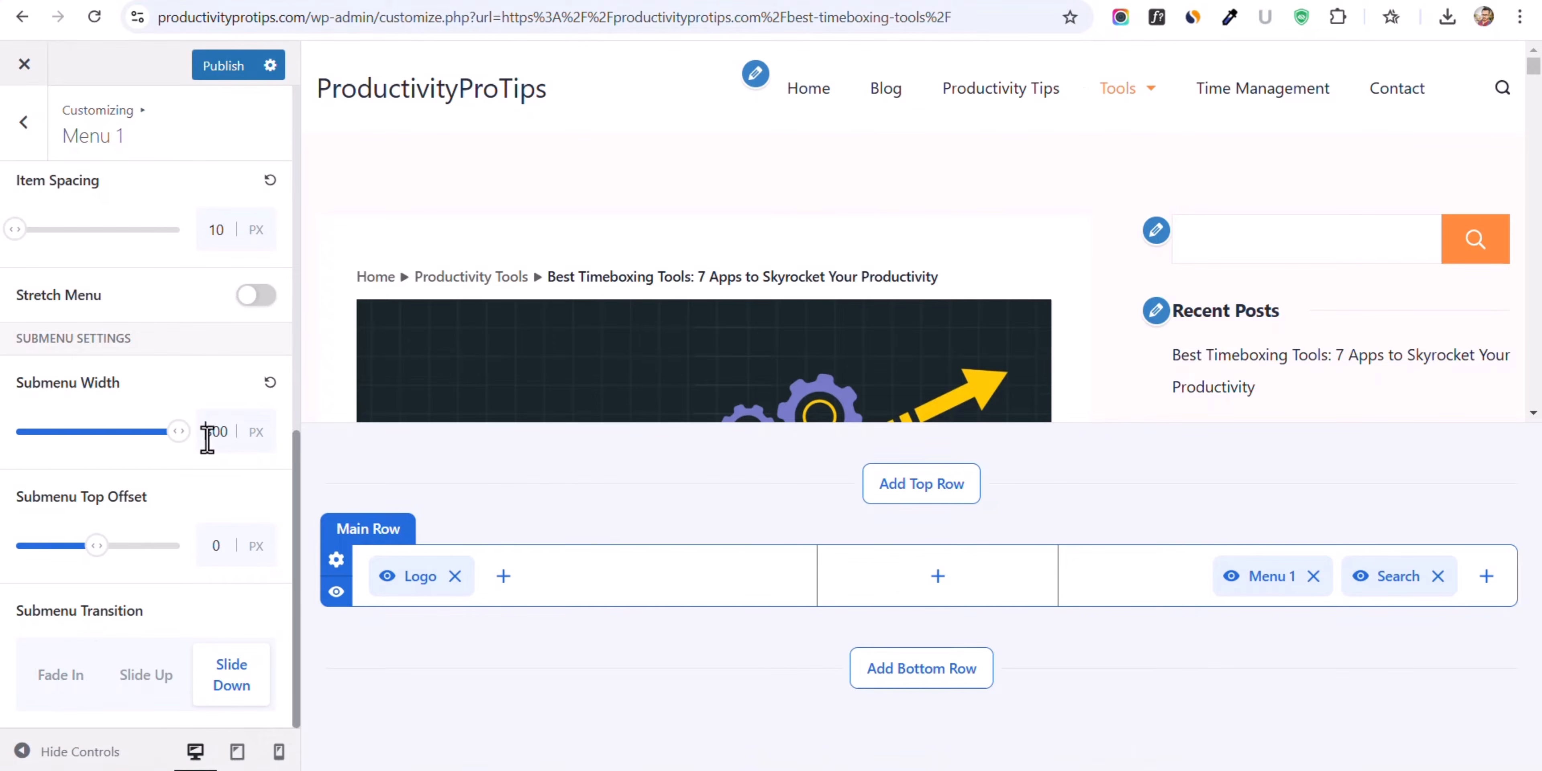
text(200)
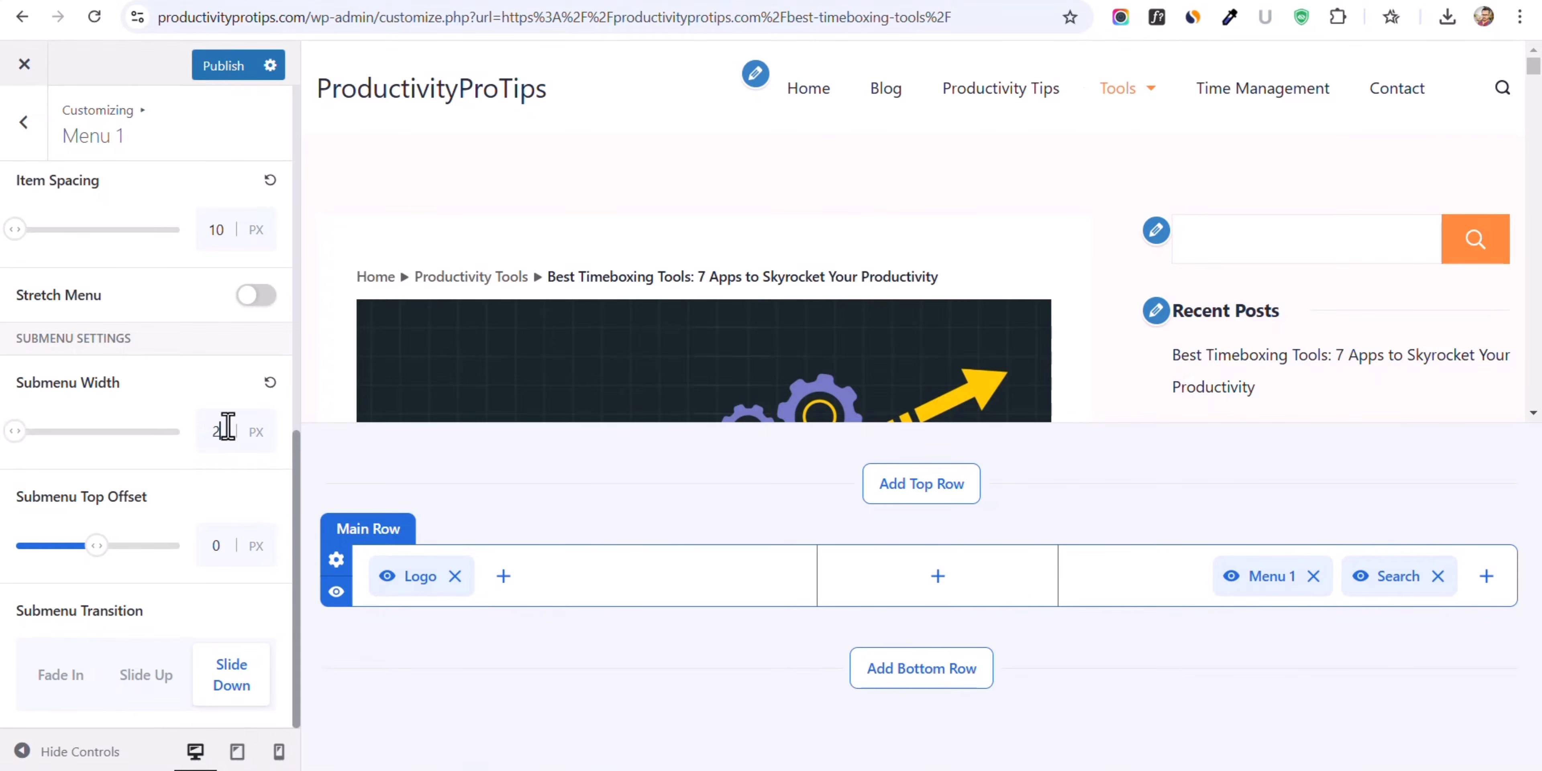
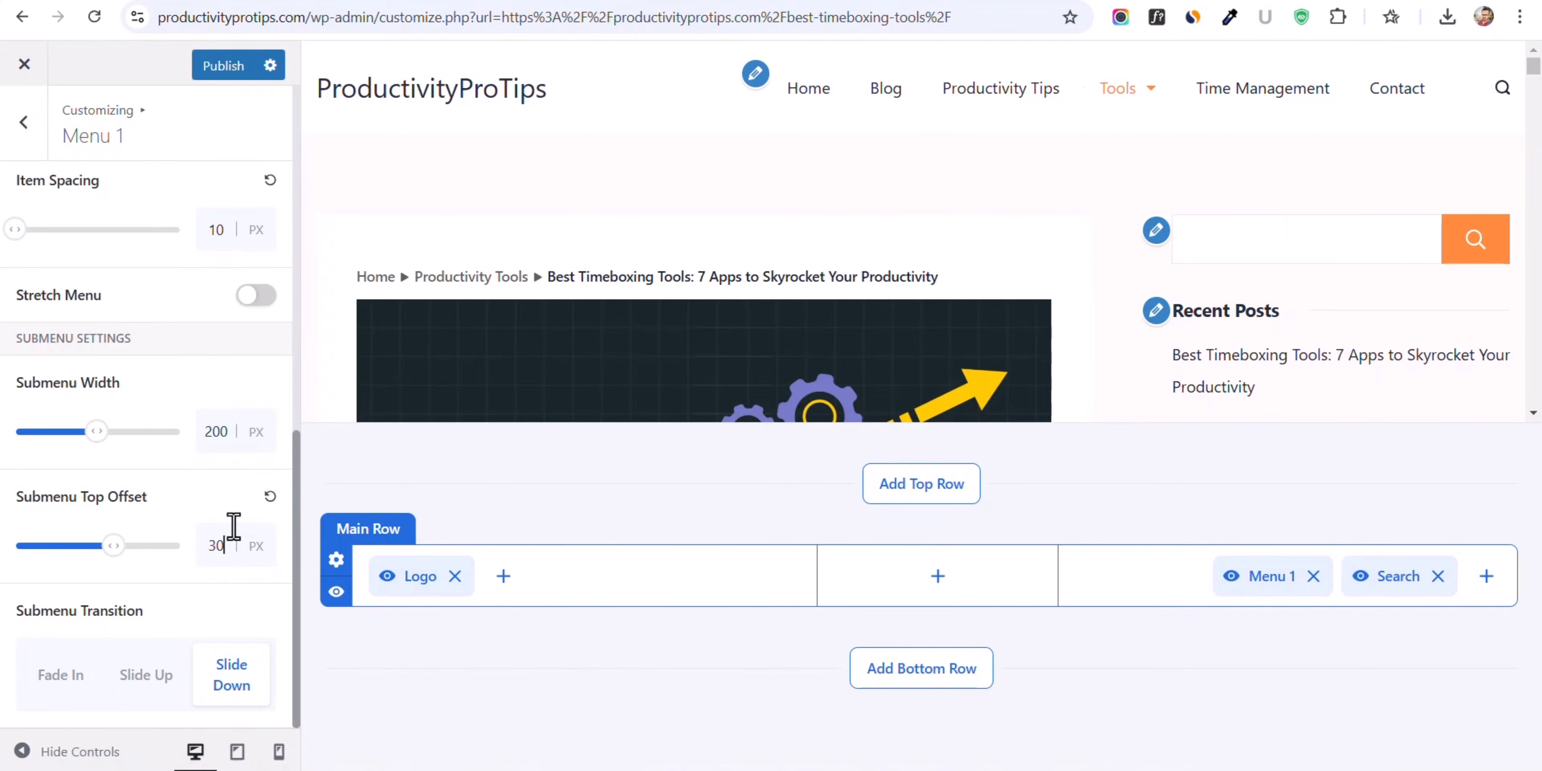
click(269, 497)
- Set Menu 1's submenu transition to Fade In
click(68, 686)
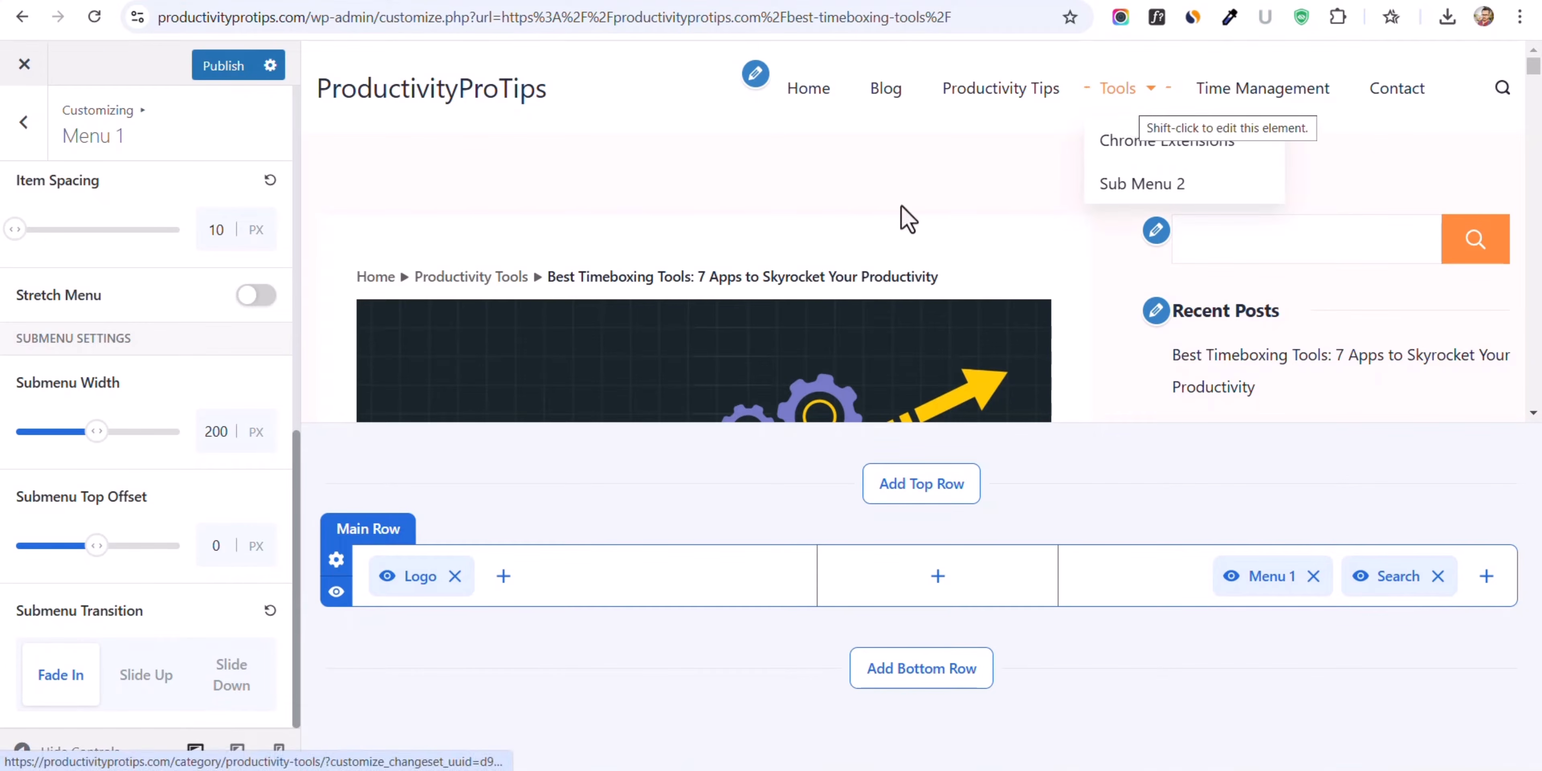
scroll(92, 376, up, 10)
scroll(90, 323, up, 1)
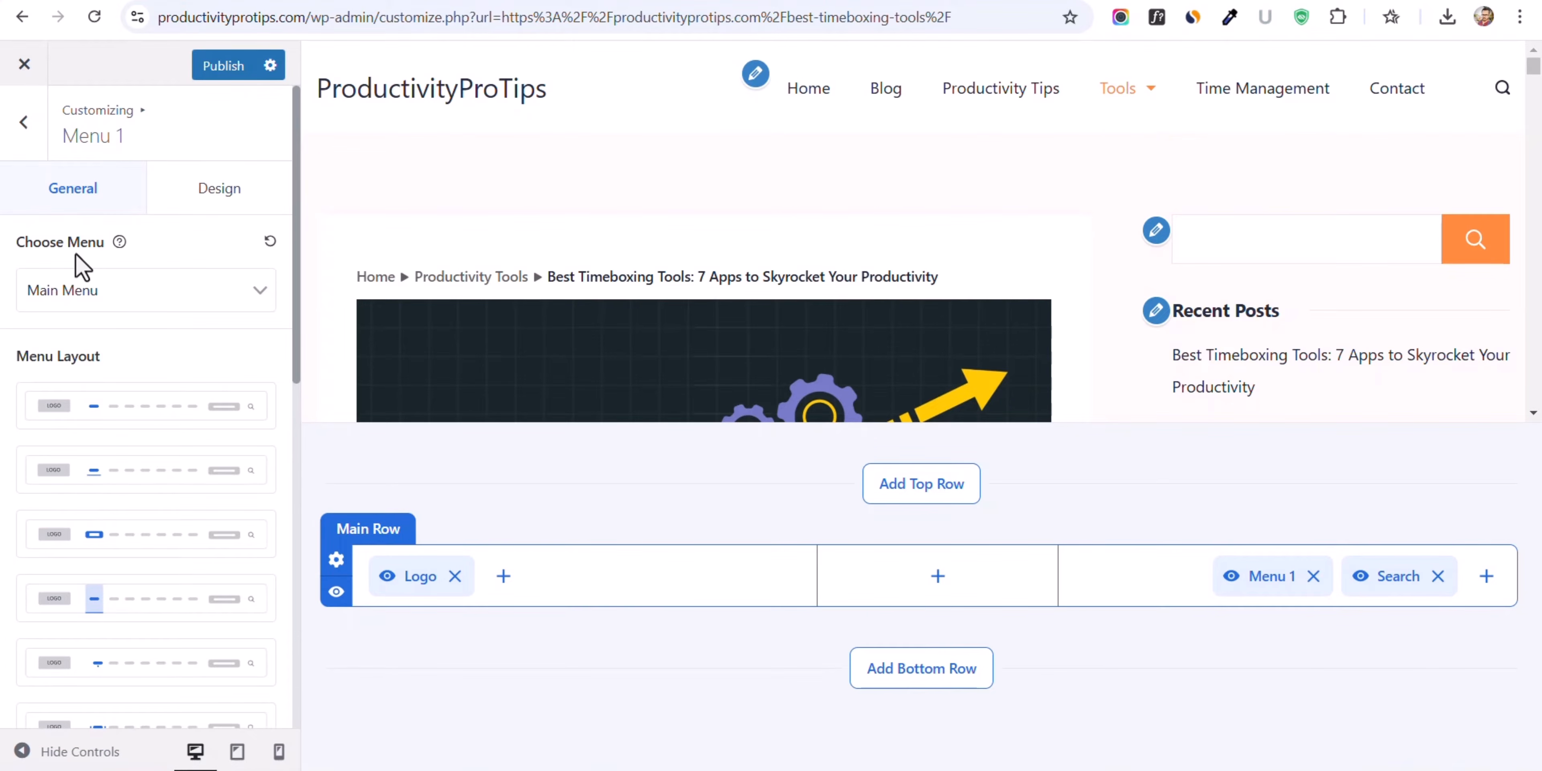
- In Menu 1's design settings, set the navigation menu's initial default-state color to blue 0B44F0
click(173, 205)
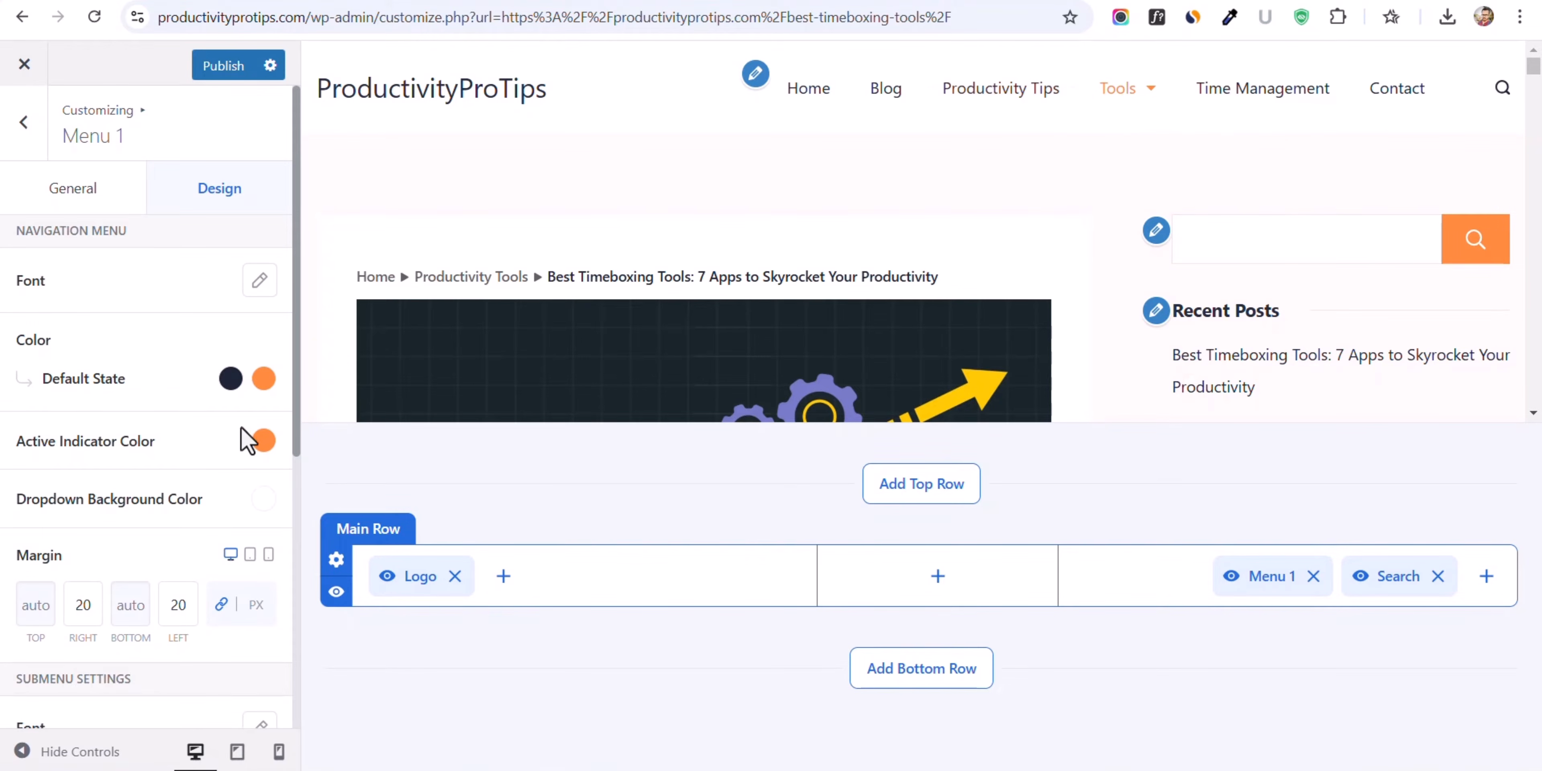
click(226, 382)
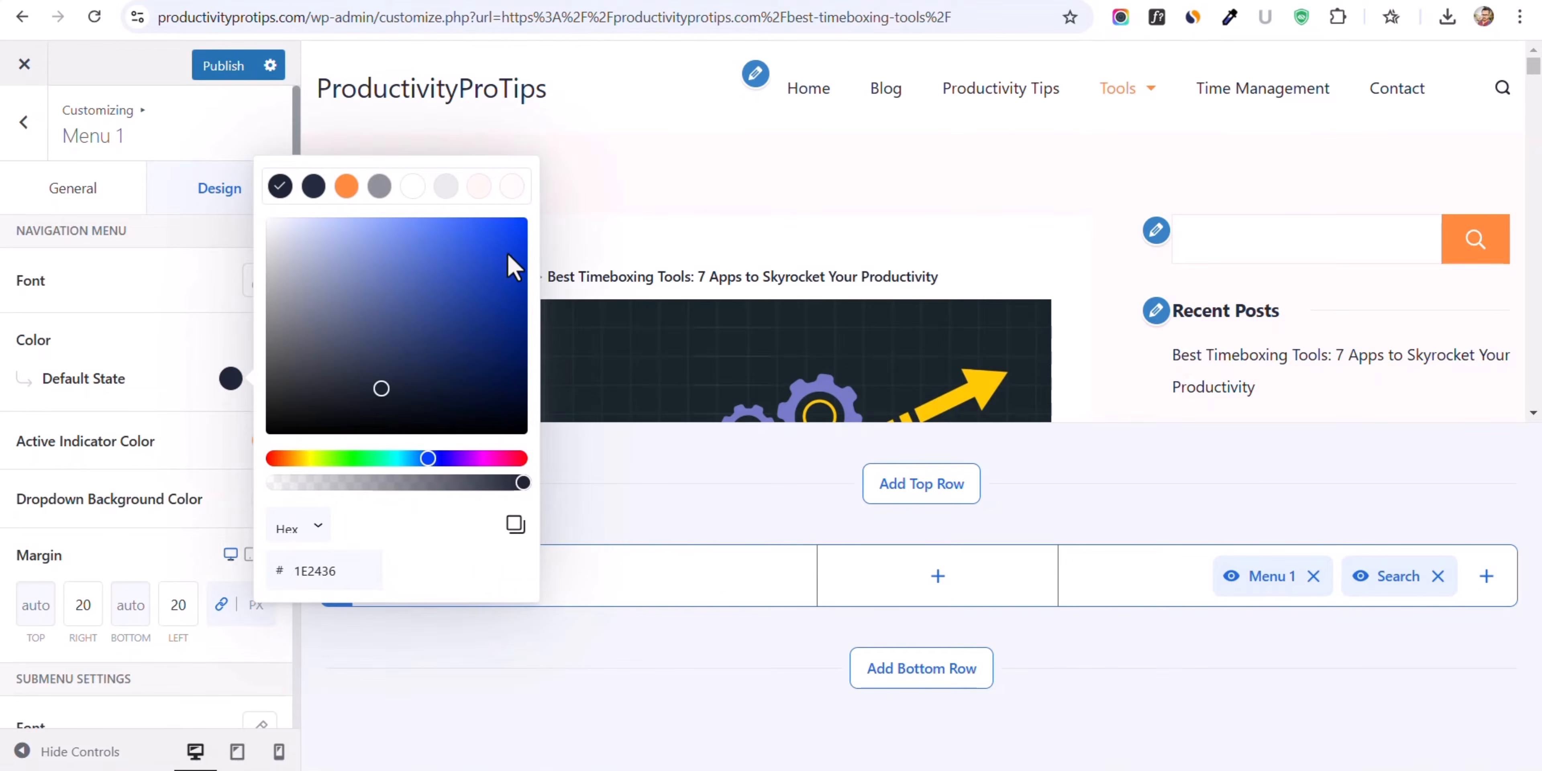
click(511, 231)
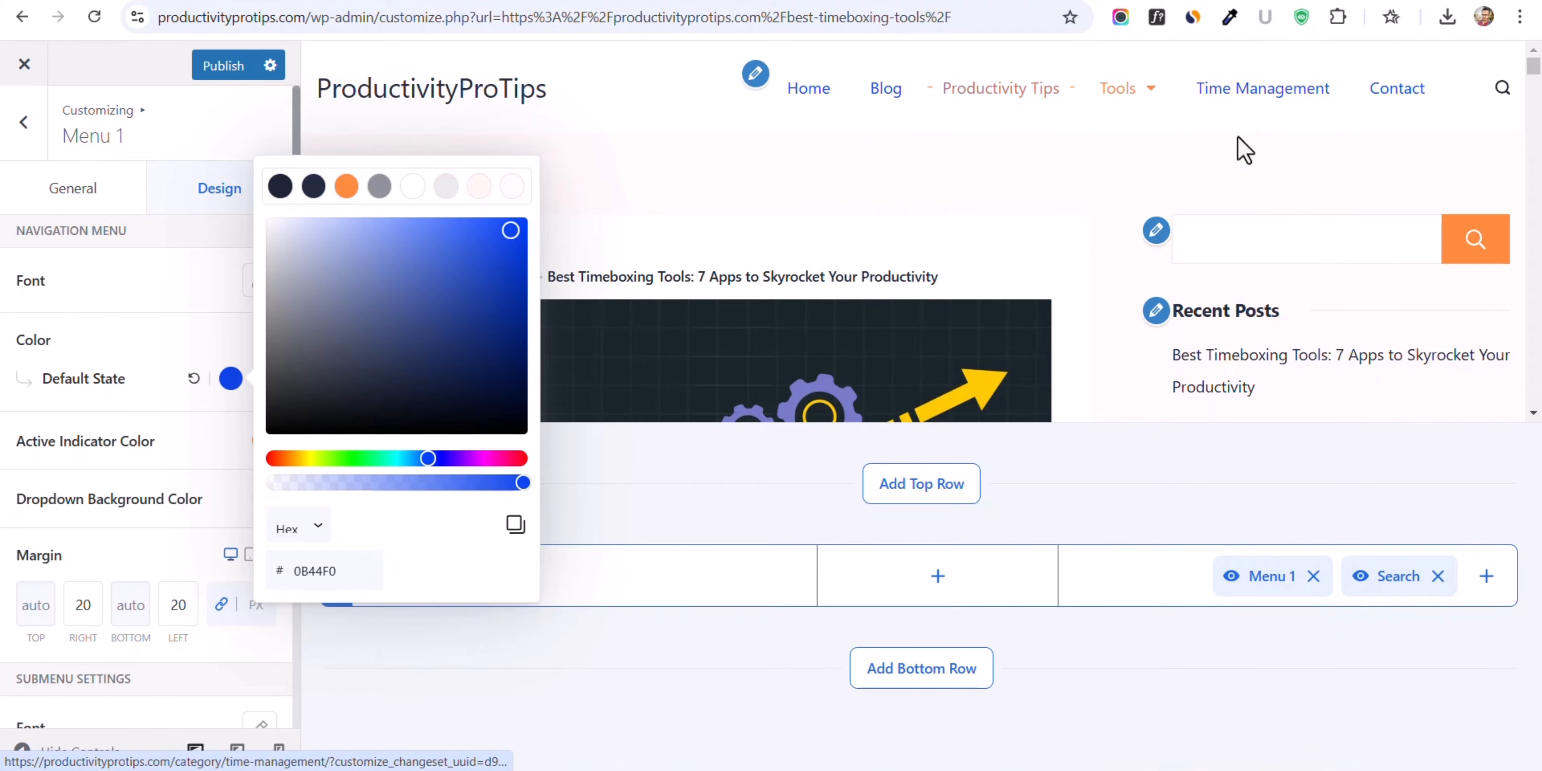
click(198, 307)
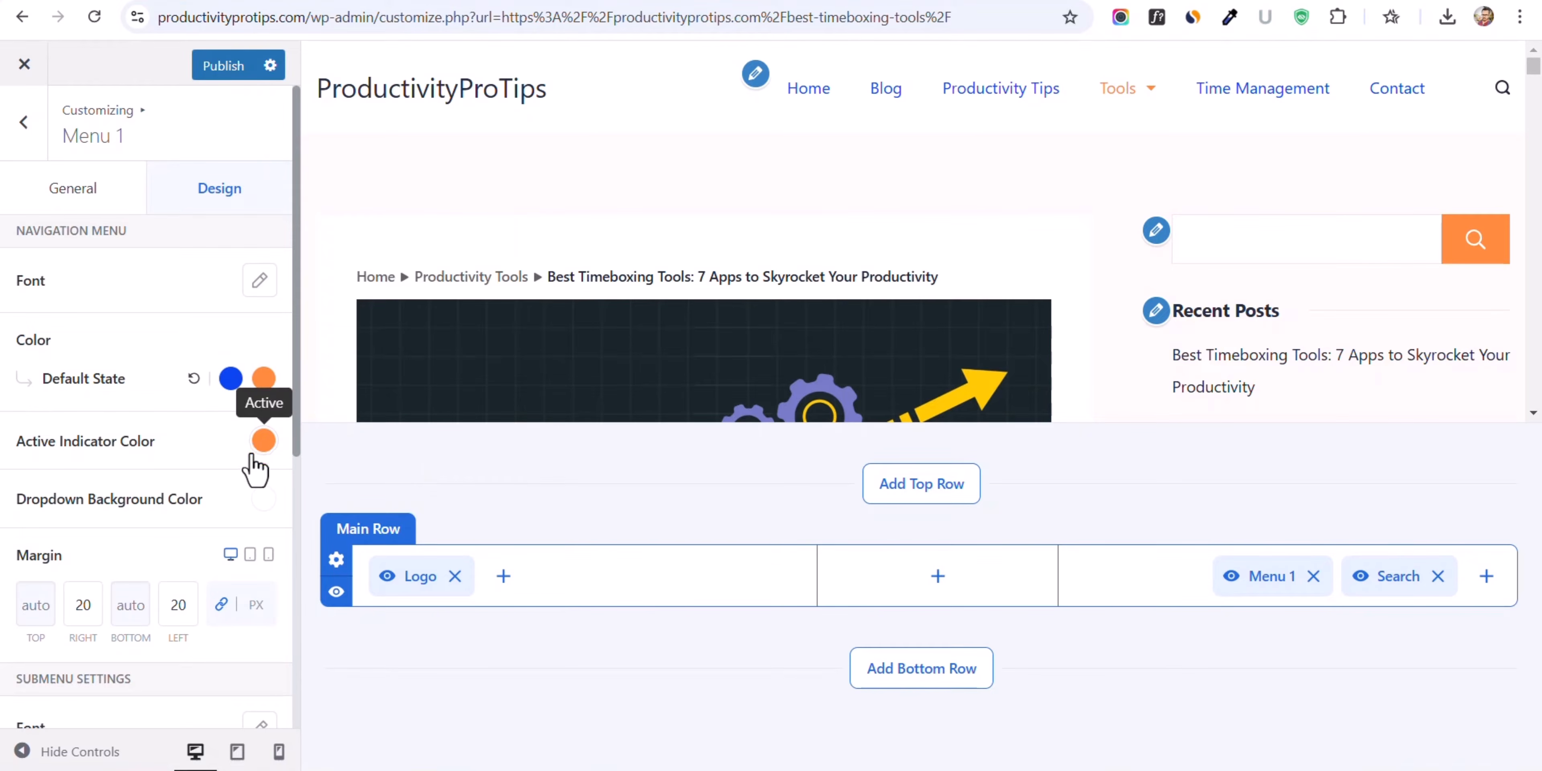
- Look through Menu 1's submenu design settings for color, item spacing, divider, shadow and border radius, and preview the Tools dropdown
scroll(138, 473, down, 5)
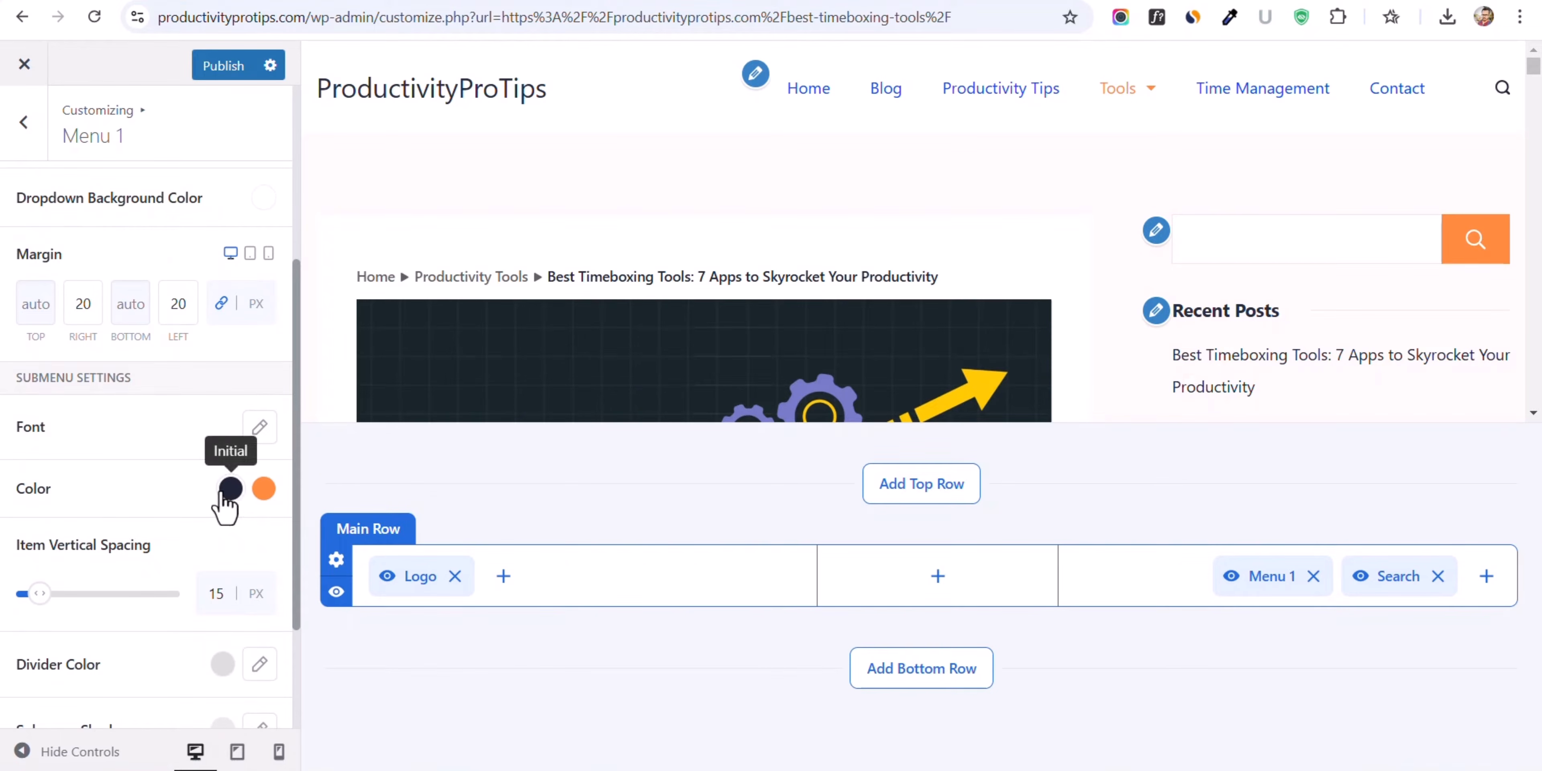
mouse_move(1157, 97)
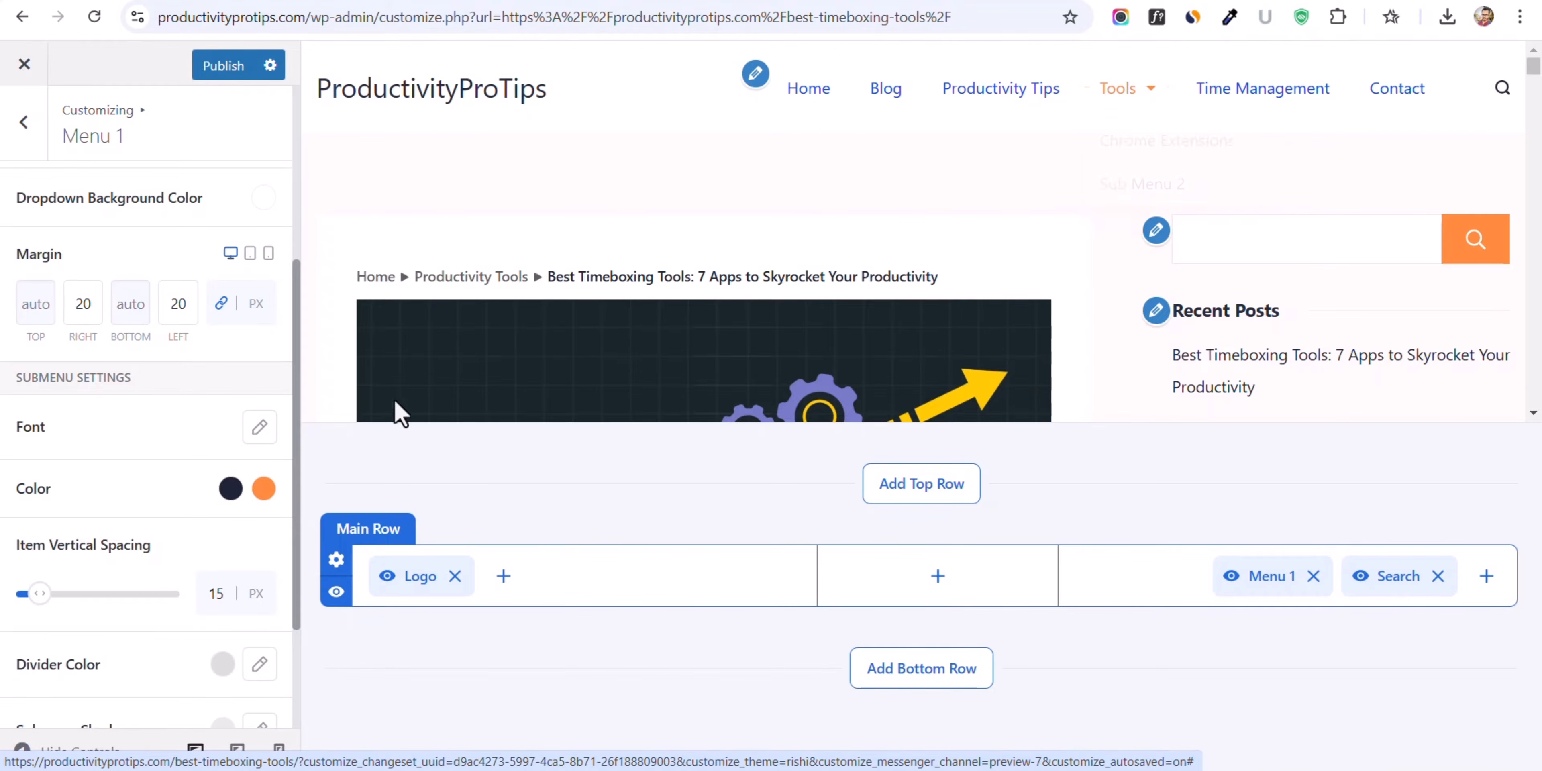
scroll(72, 572, down, 3)
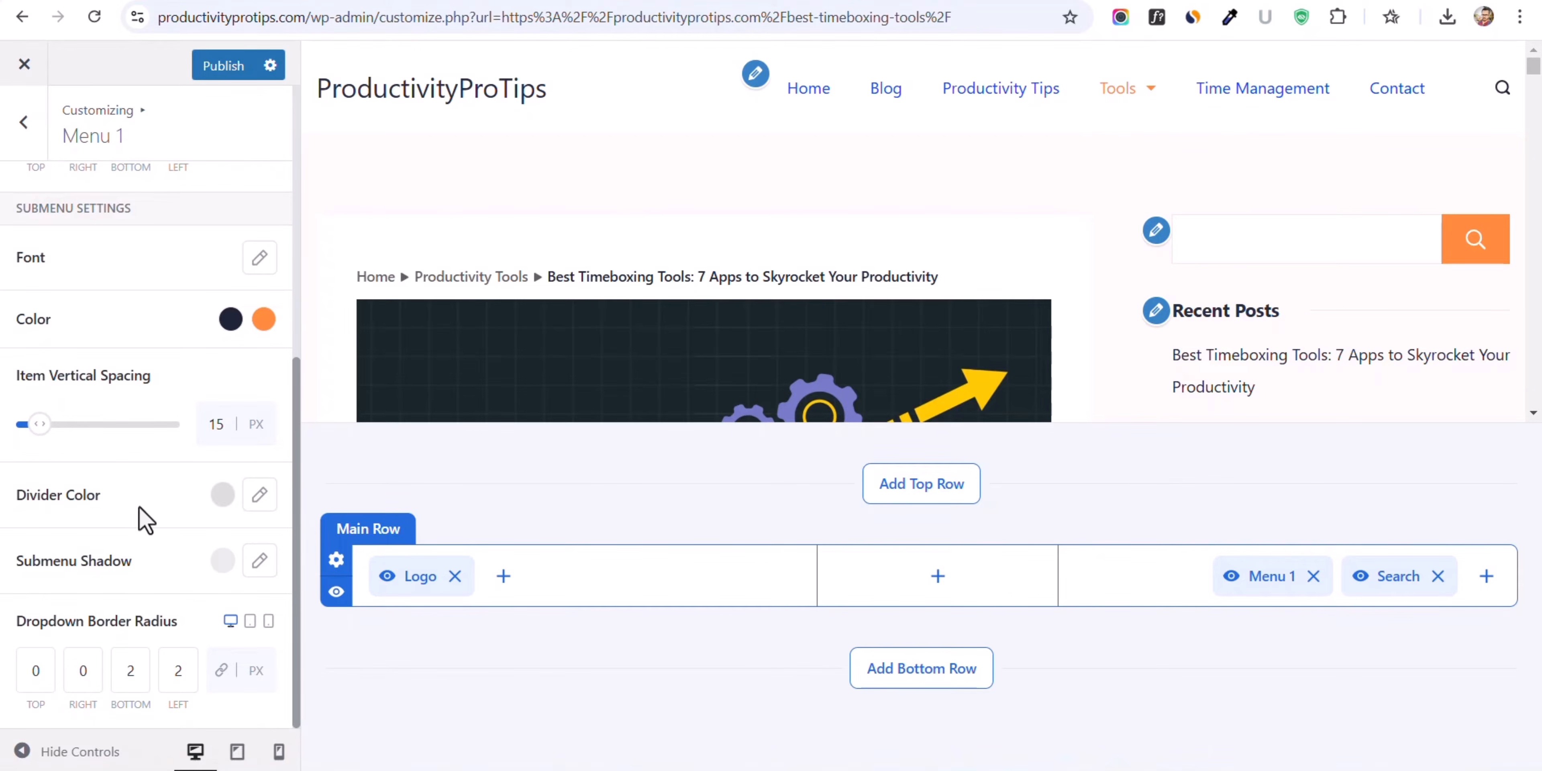
- Return from Menu 1's settings to the header elements and add Socials and Button to the main row's last section, after Search
scroll(129, 537, up, 8)
click(24, 65)
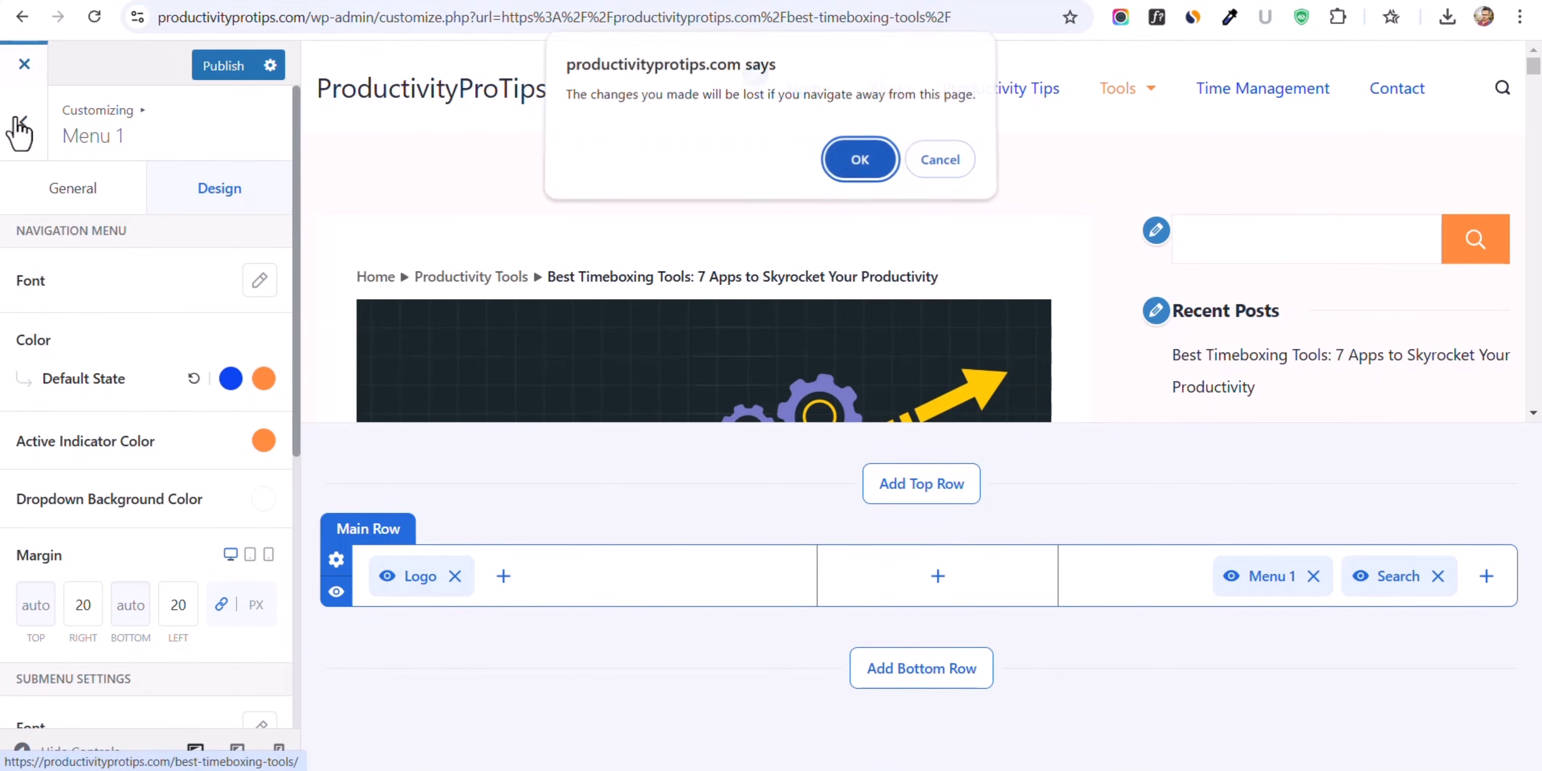
click(940, 164)
click(45, 129)
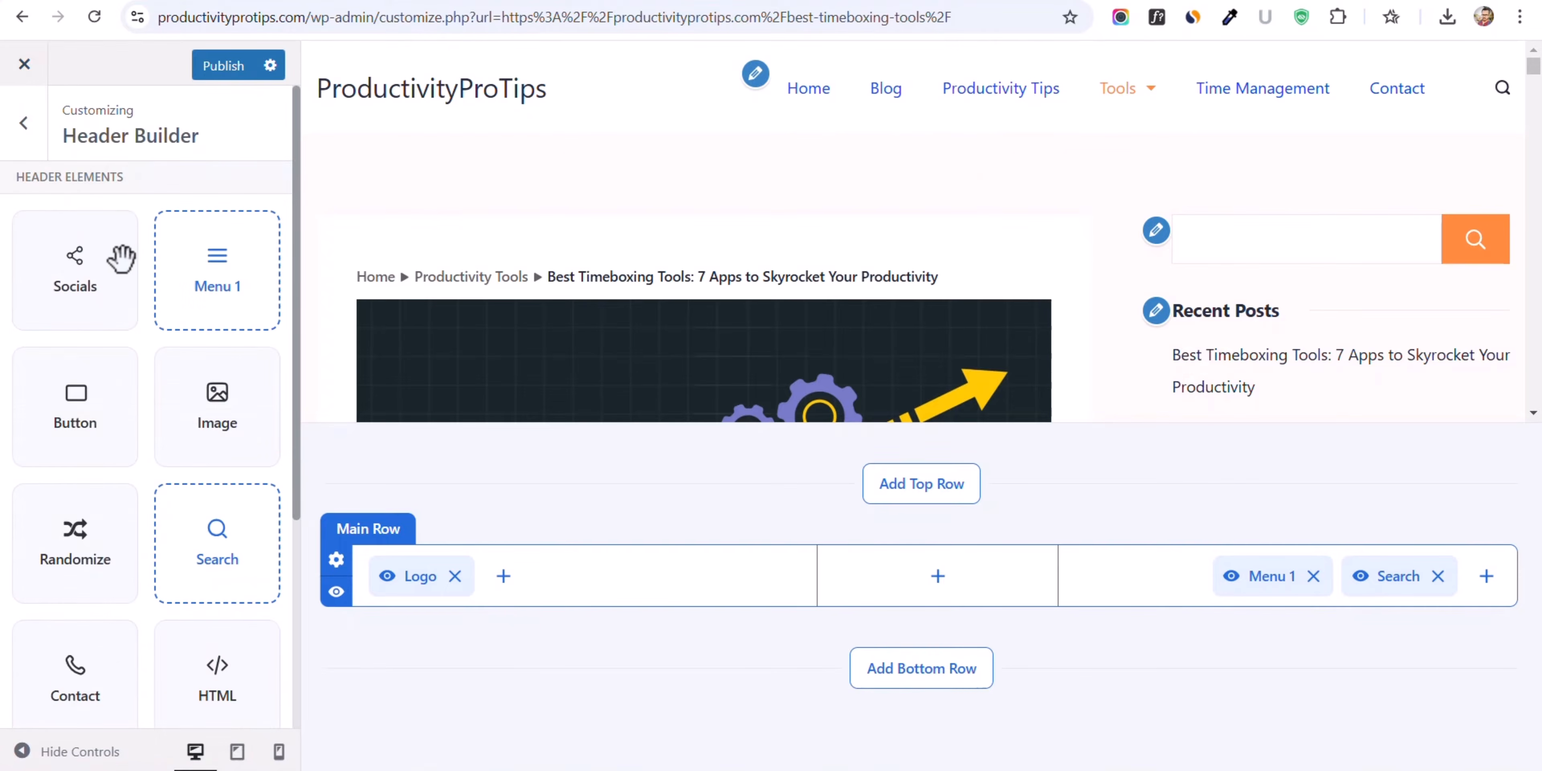
drag(55, 267, 1474, 663)
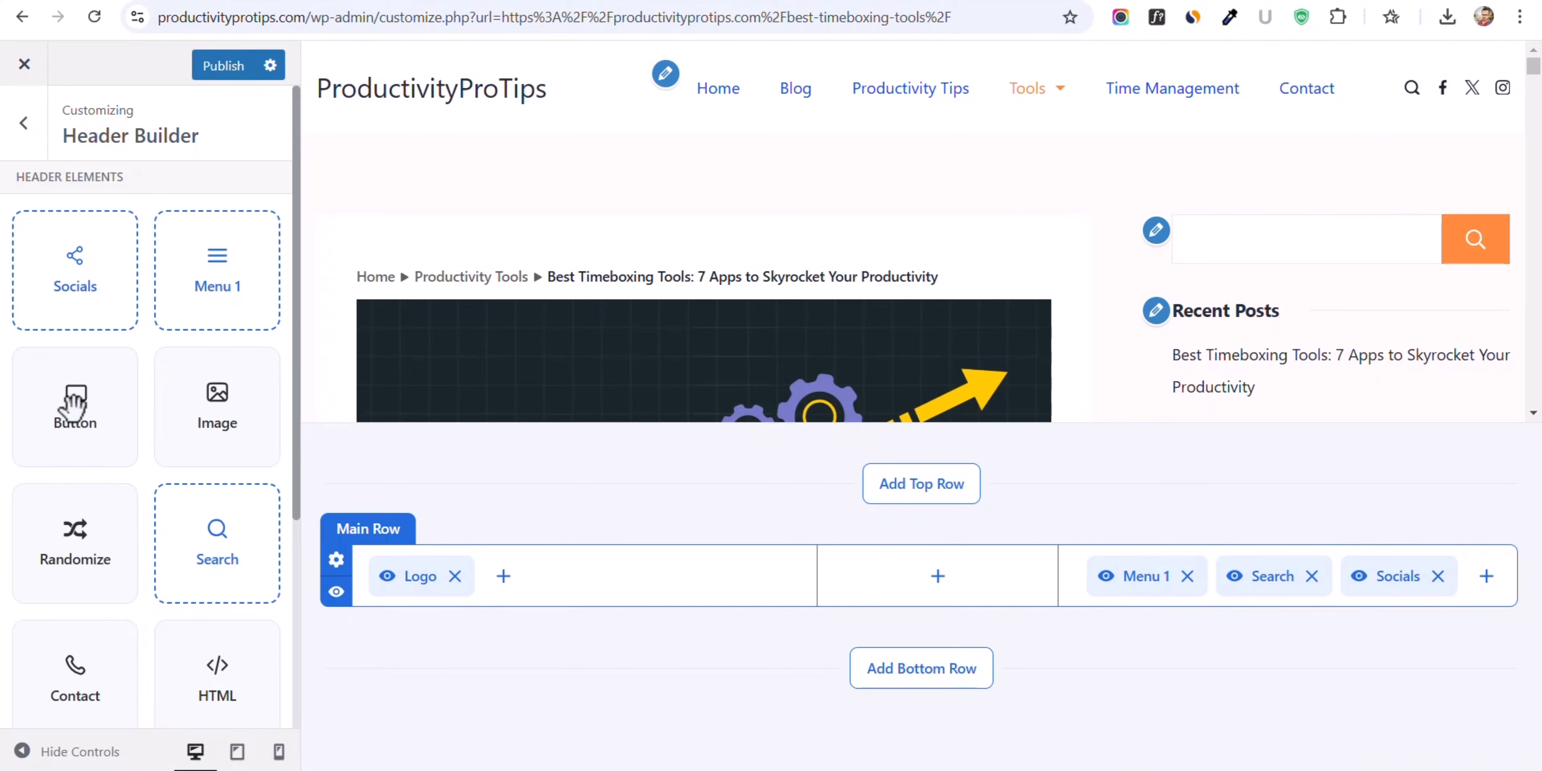
drag(60, 395, 1432, 626)
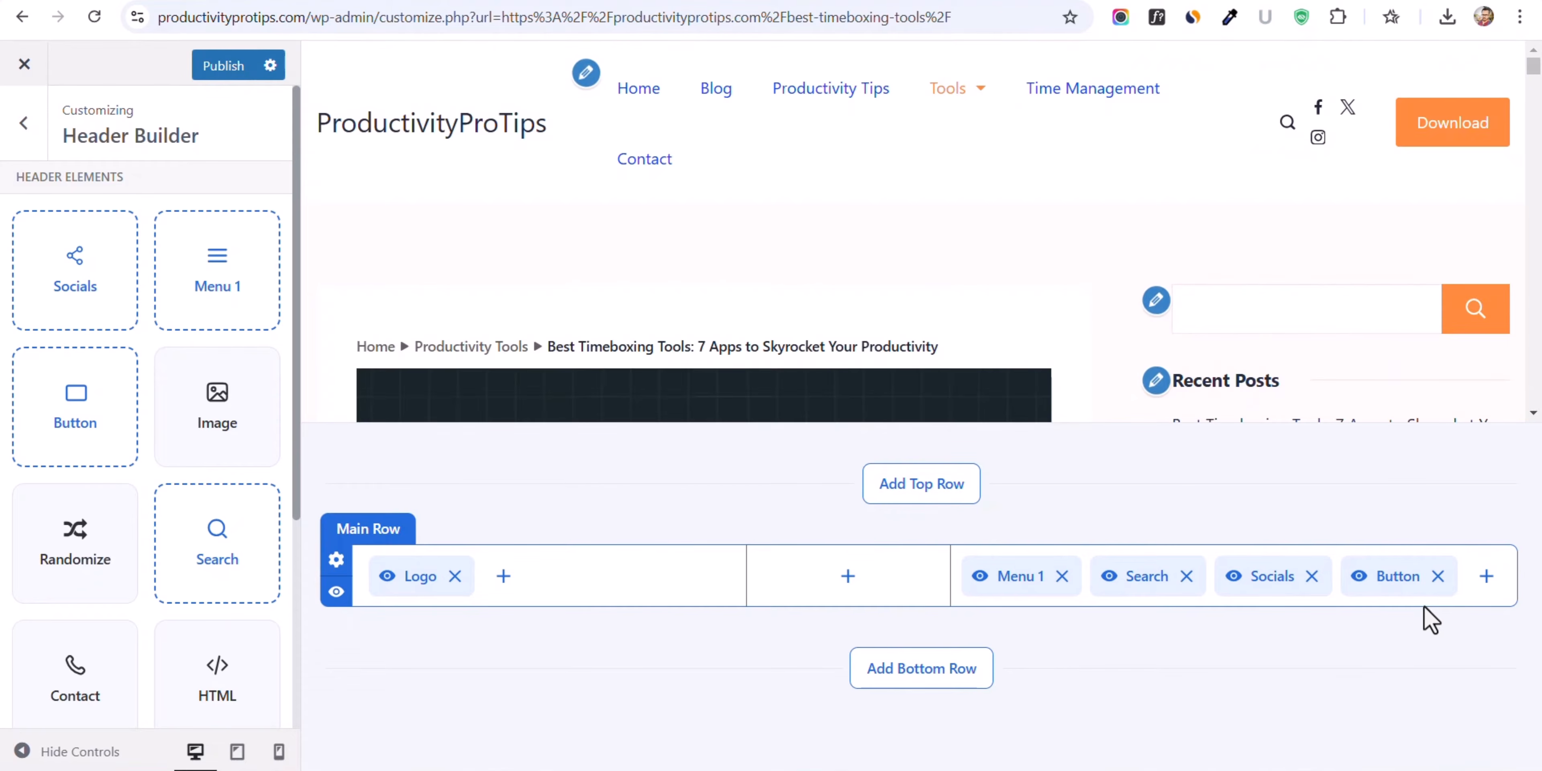
- Remove the Socials and Search elements from the header's main row
click(1314, 576)
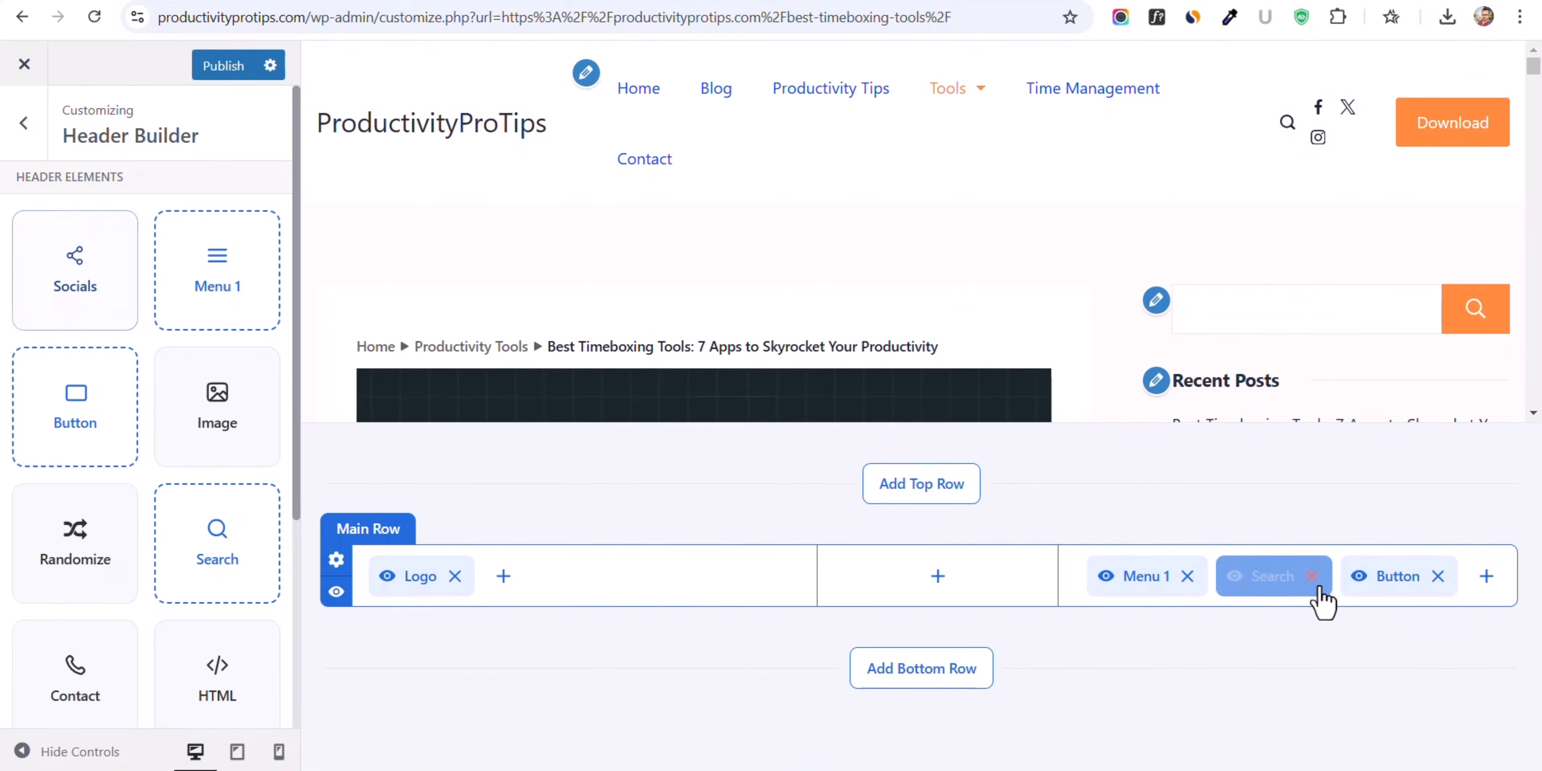
click(1321, 587)
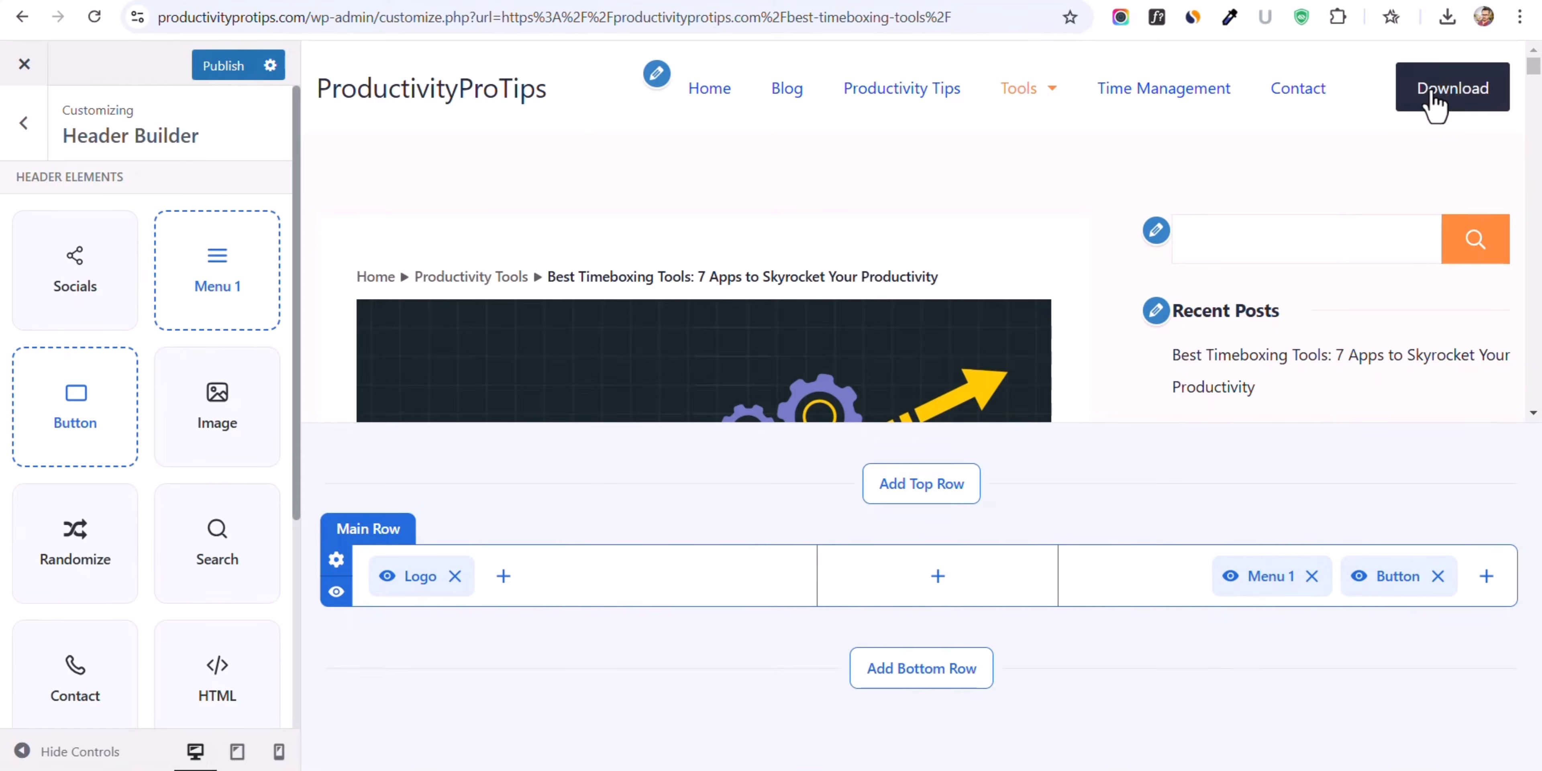
- Set the header button to Outlined type and Medium size, and enable opening its link in a new tab
click(1372, 573)
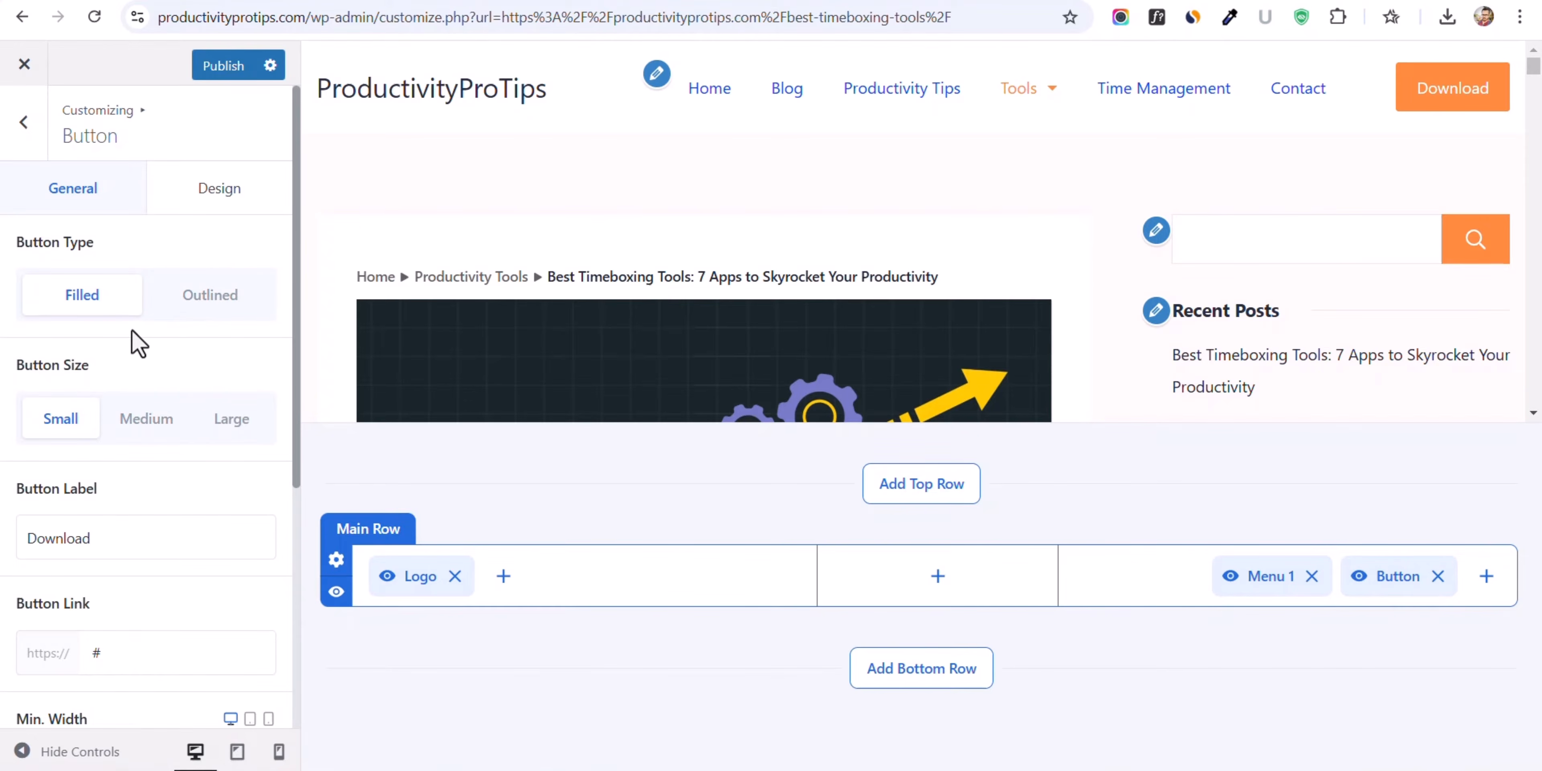
click(201, 314)
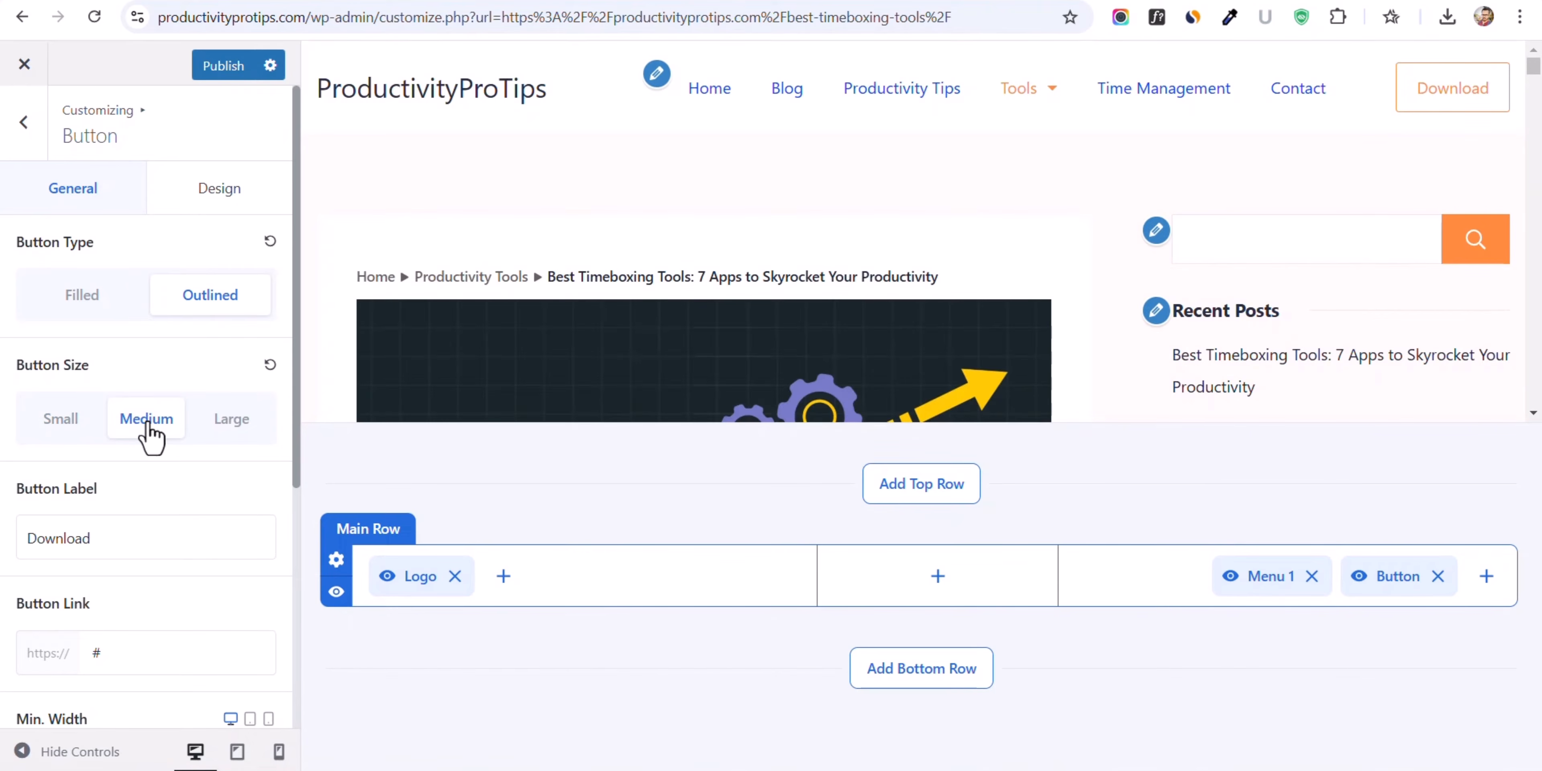
drag(124, 527, 6, 560)
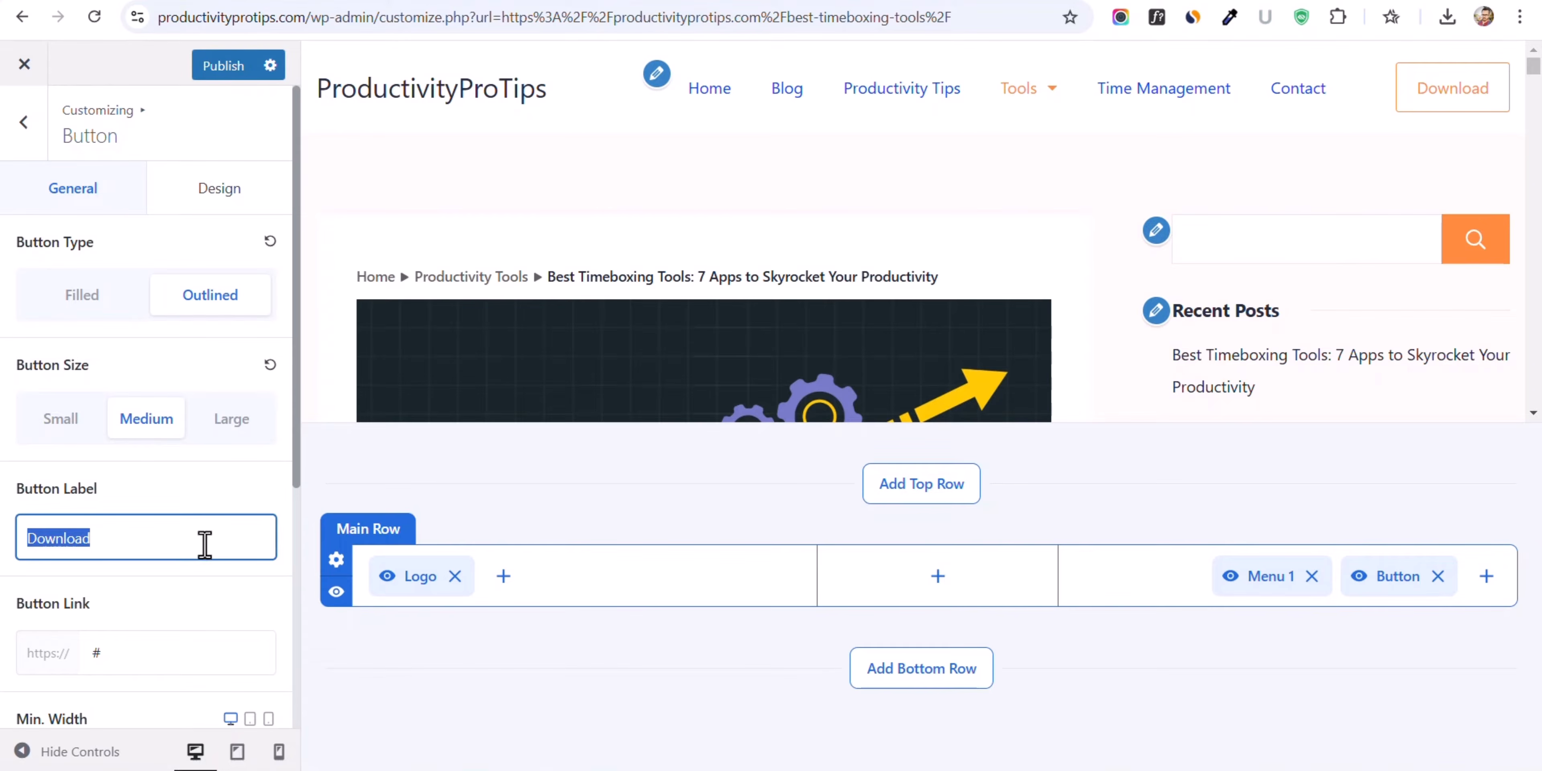
scroll(93, 472, down, 5)
click(116, 353)
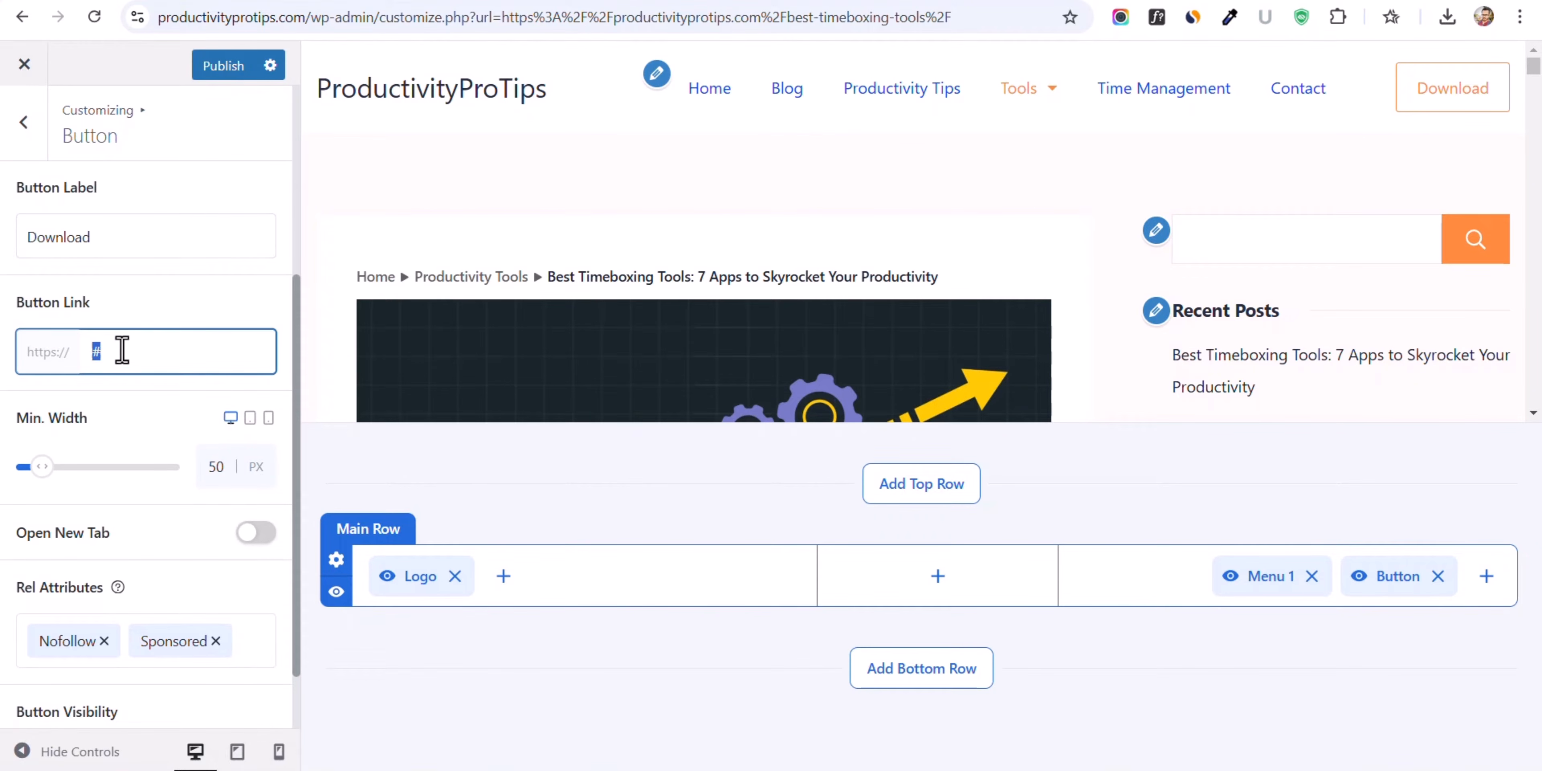
scroll(121, 450, down, 1)
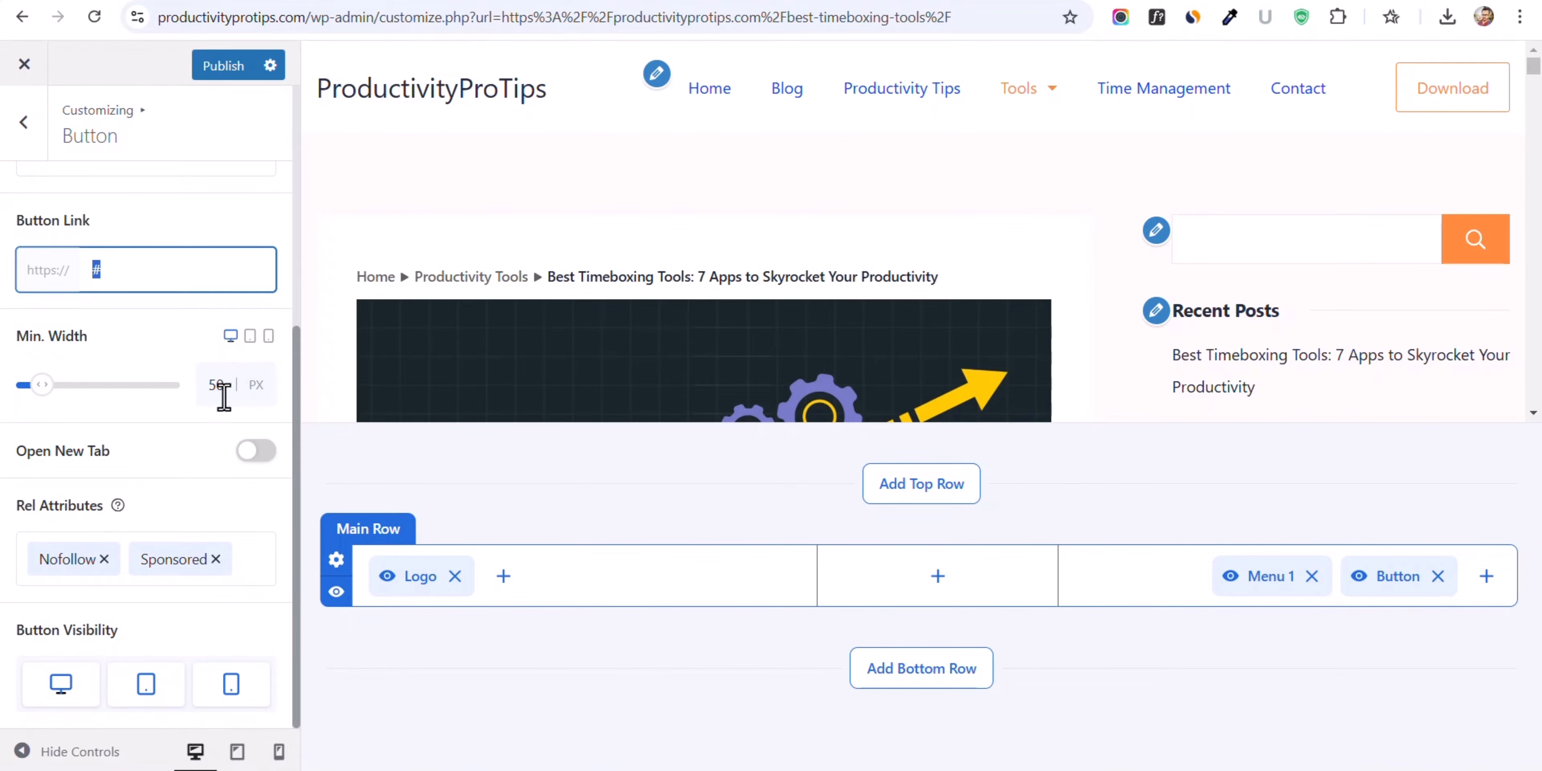
click(260, 453)
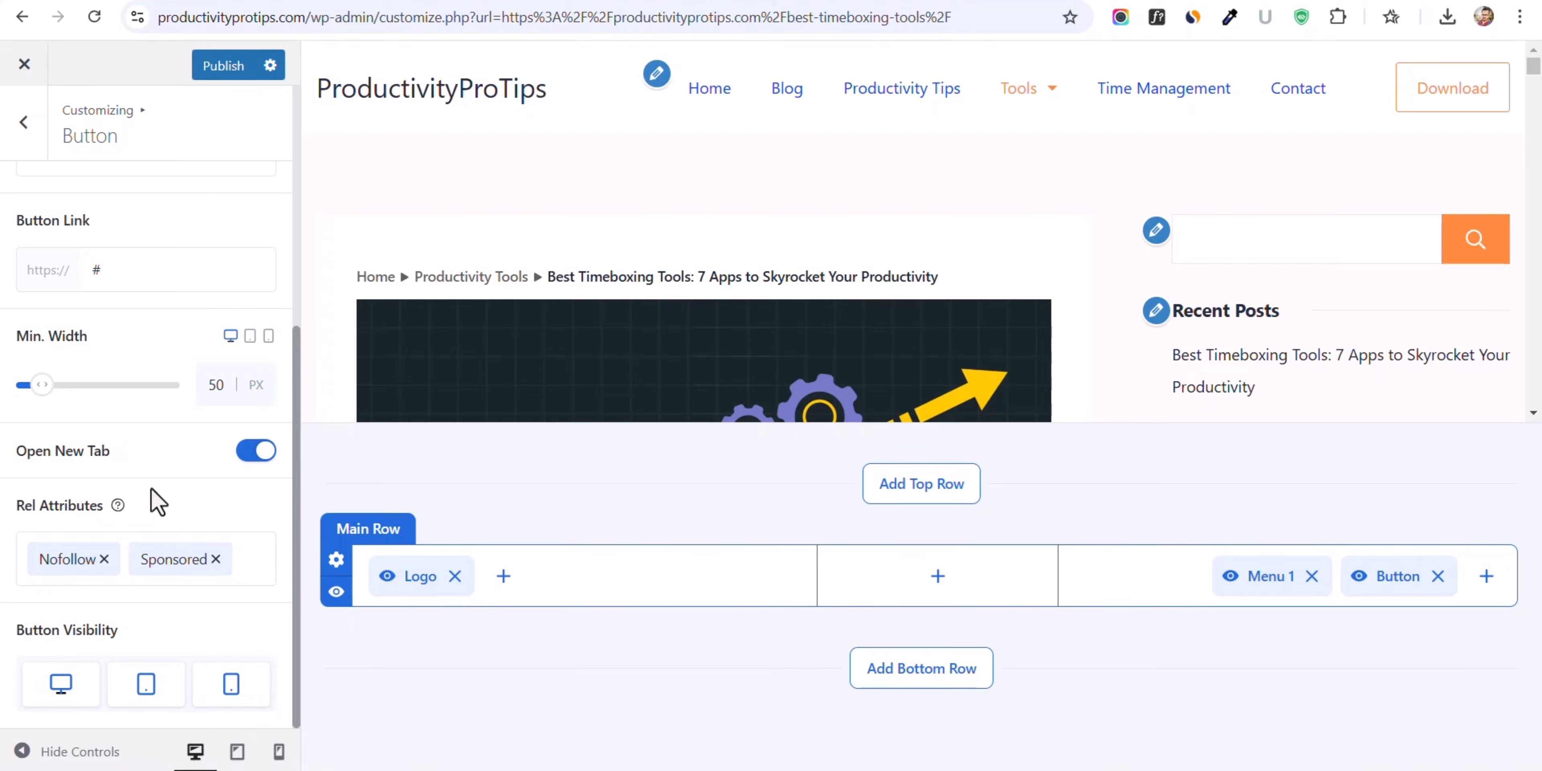
- Go back to the header elements, look through the available ones, and add a top row to the header
scroll(87, 282, up, 5)
click(26, 144)
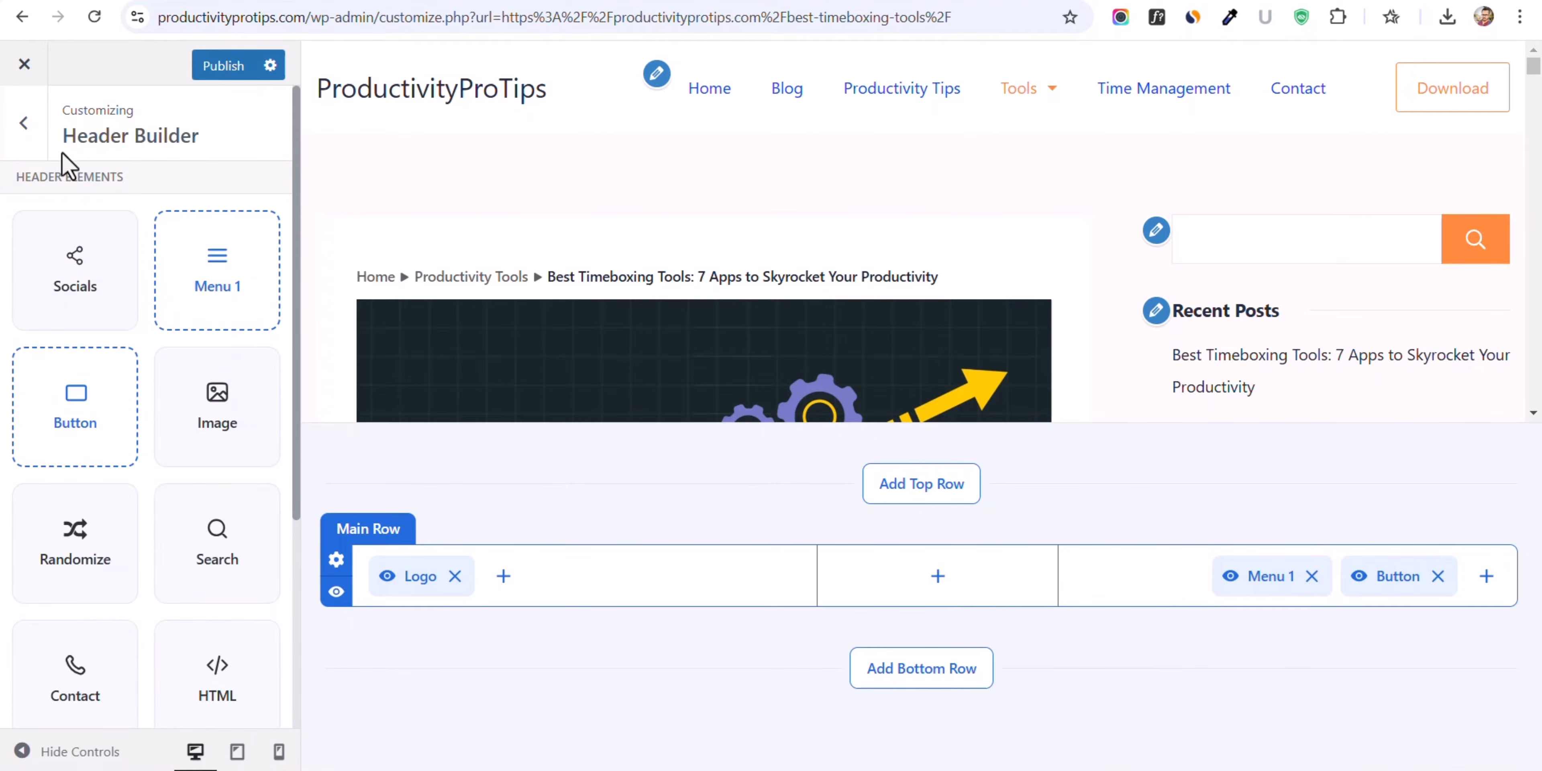
scroll(94, 578, down, 2)
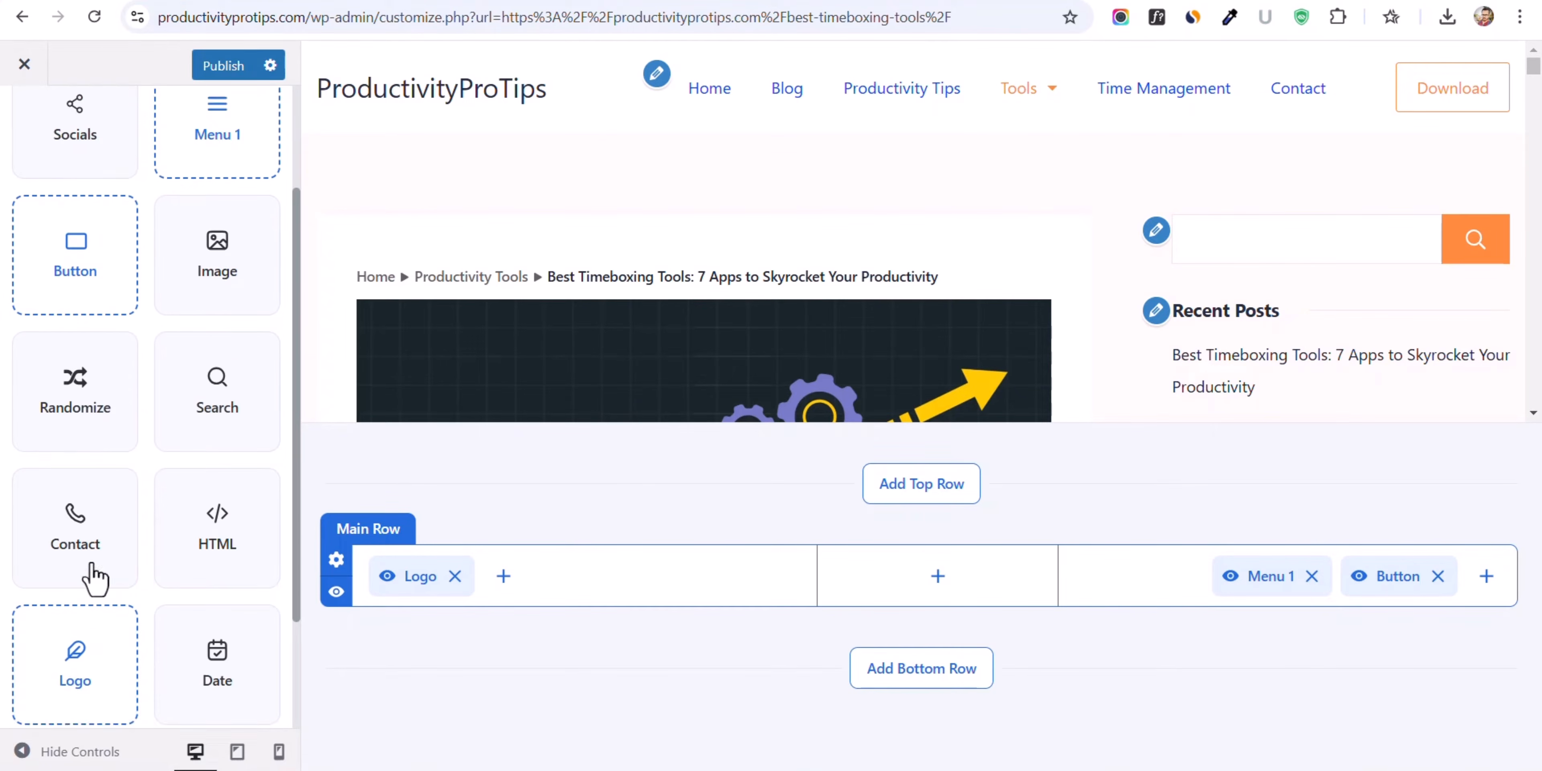
scroll(94, 578, down, 1)
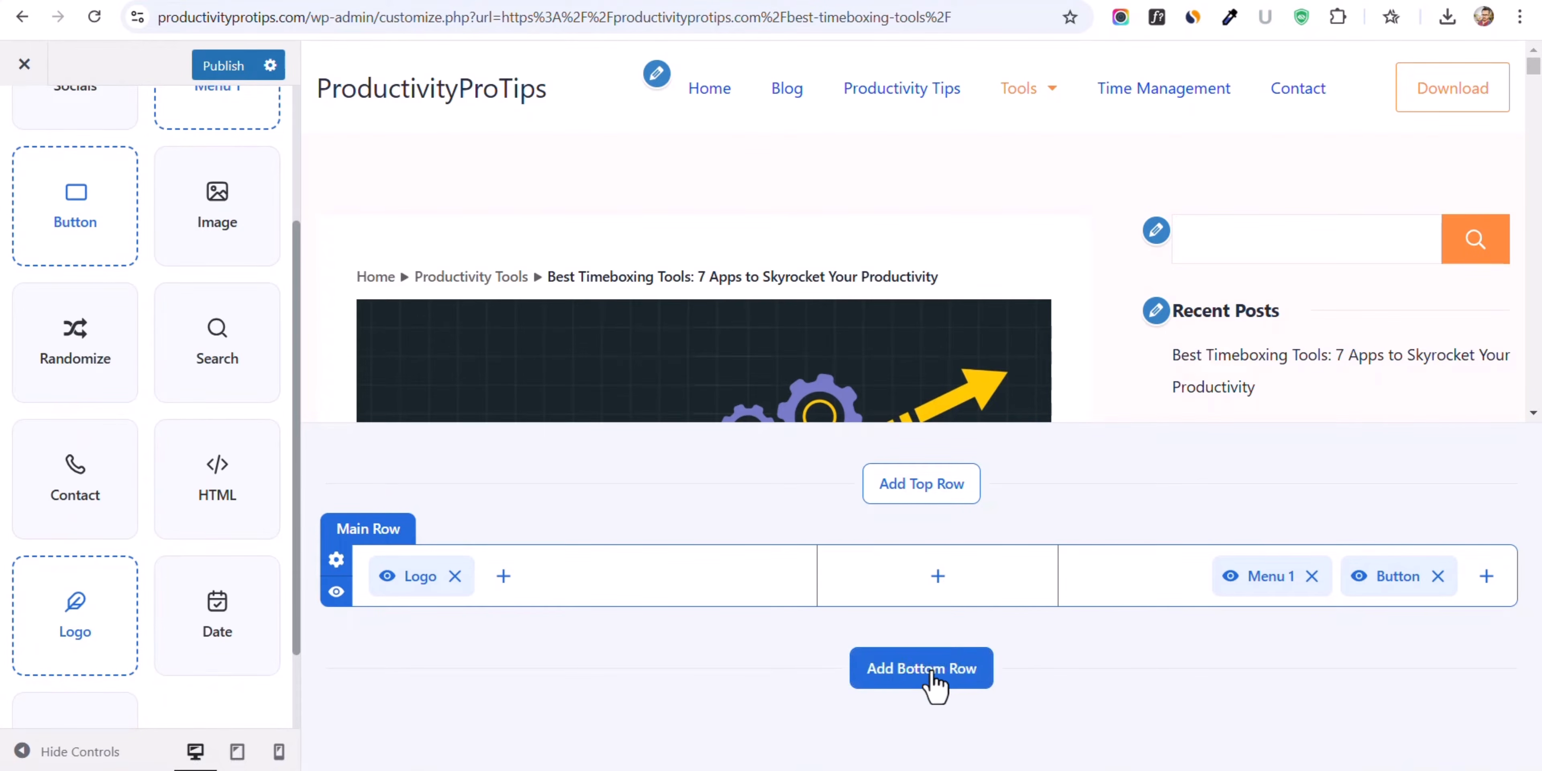
click(928, 502)
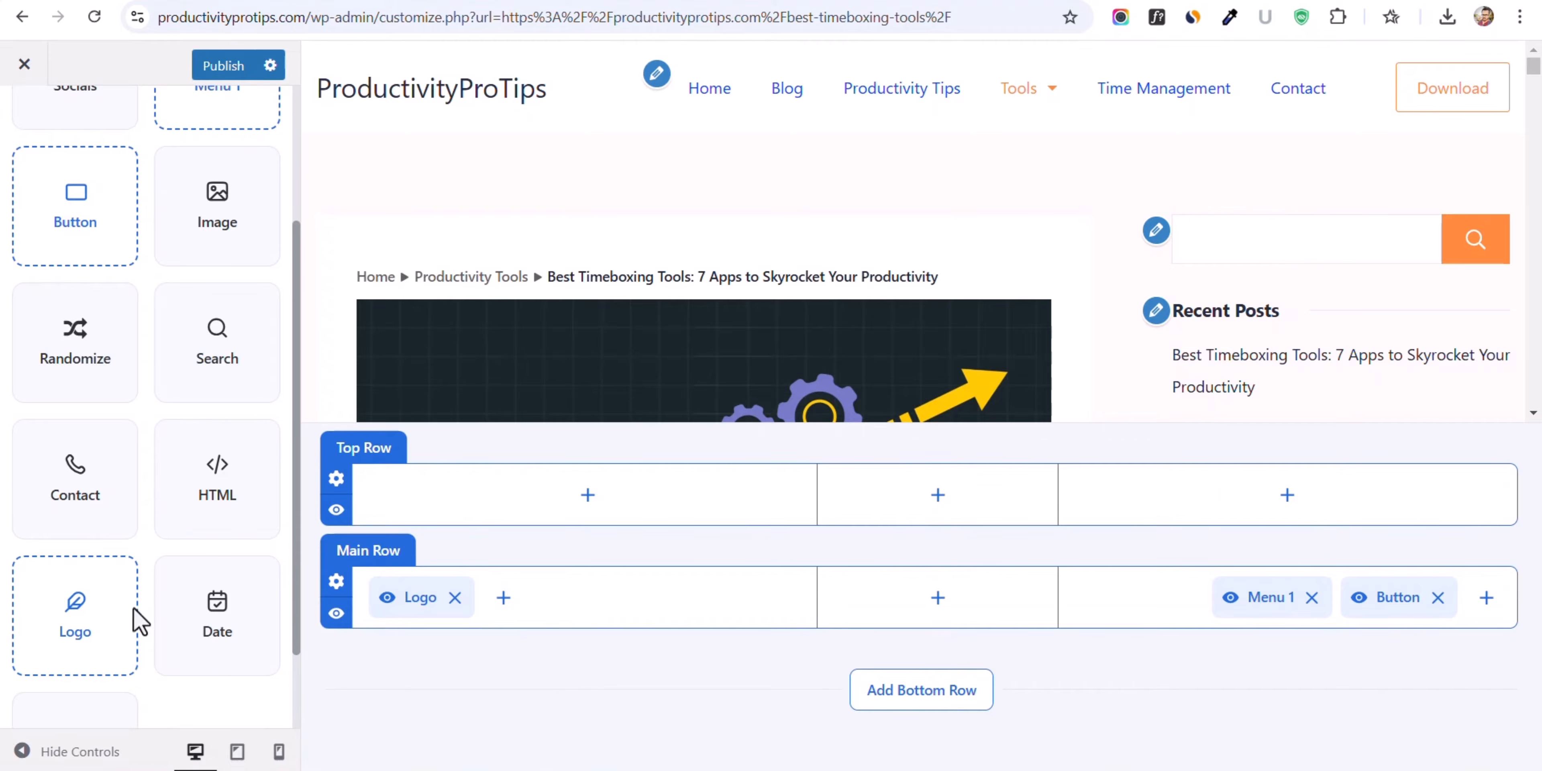
- Add the Date element to the first column of the header's top row and the Contact element to its last column
drag(217, 568, 461, 545)
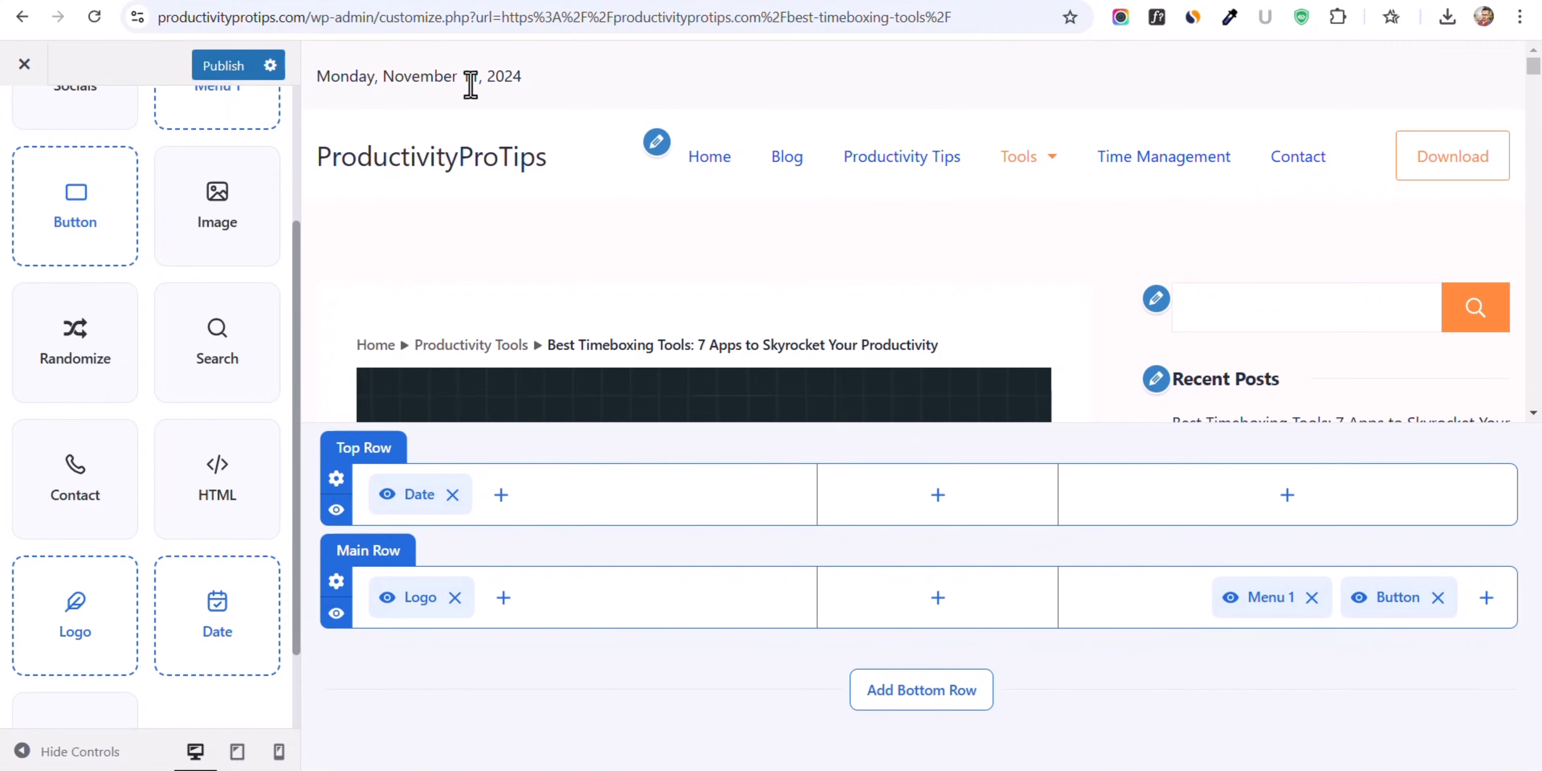
drag(74, 479, 1377, 557)
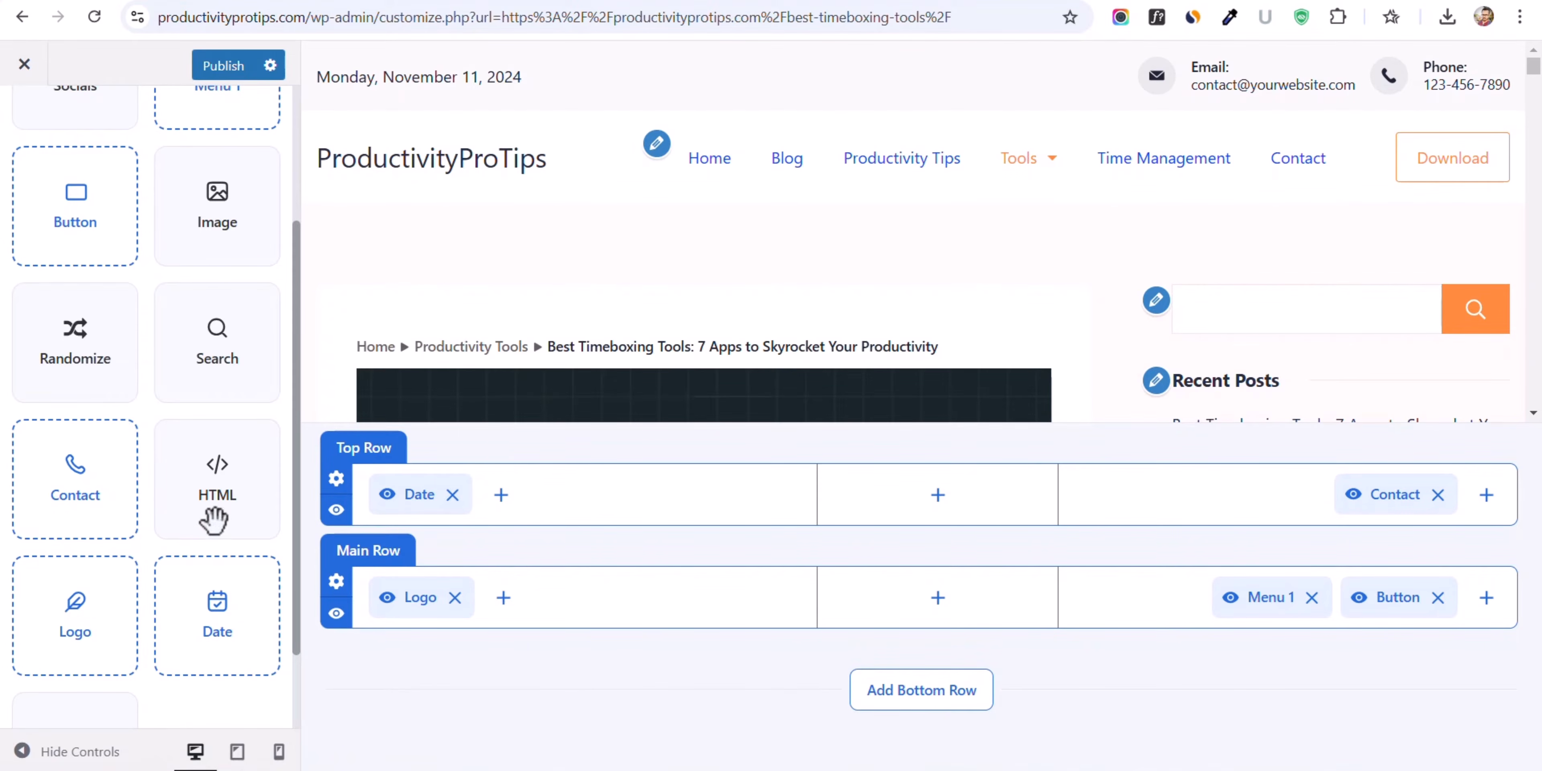
- Try an HTML element beside the Contact element in the header's top row, view its settings and remove it
drag(221, 514, 1184, 539)
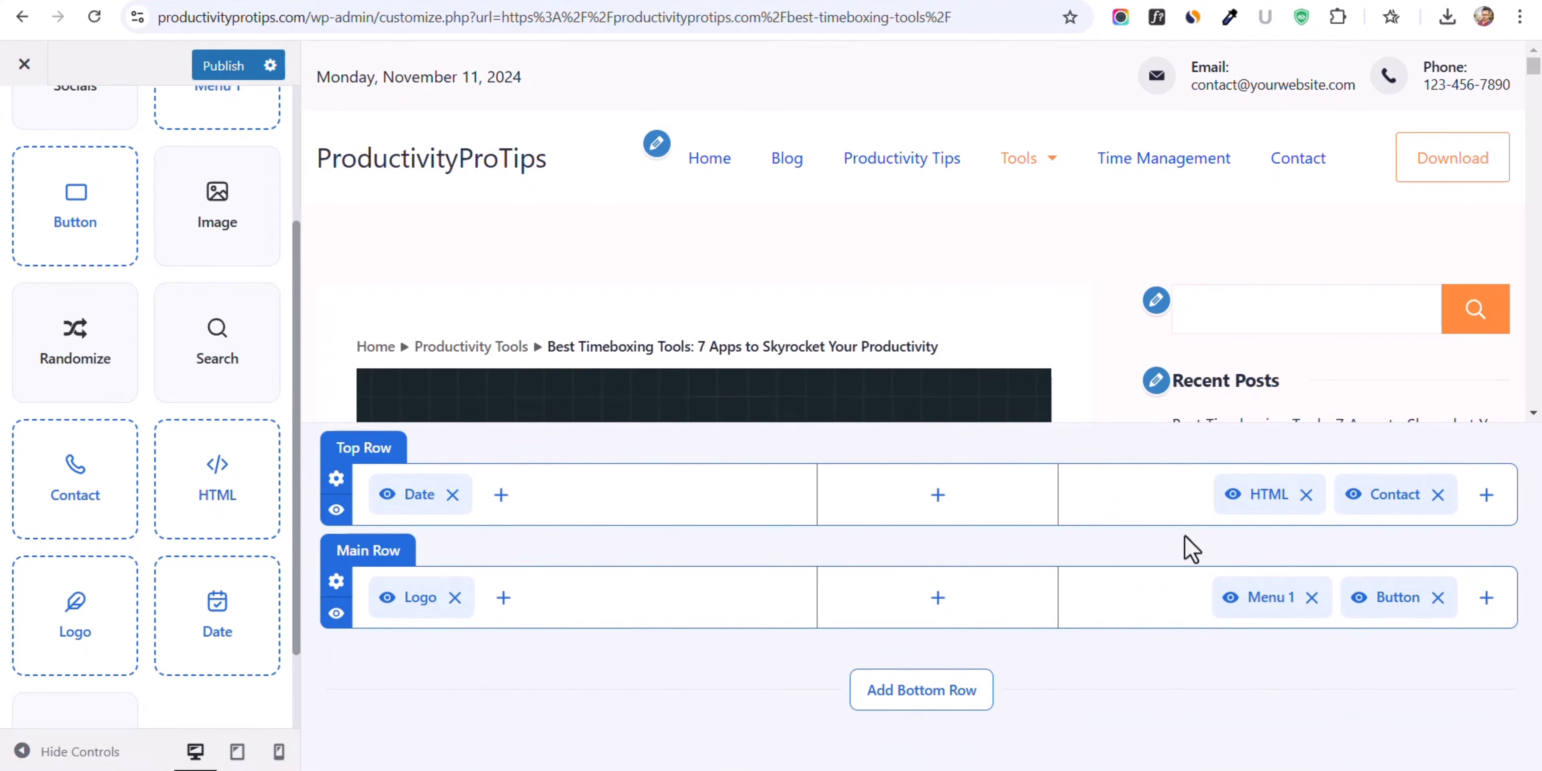
click(1268, 496)
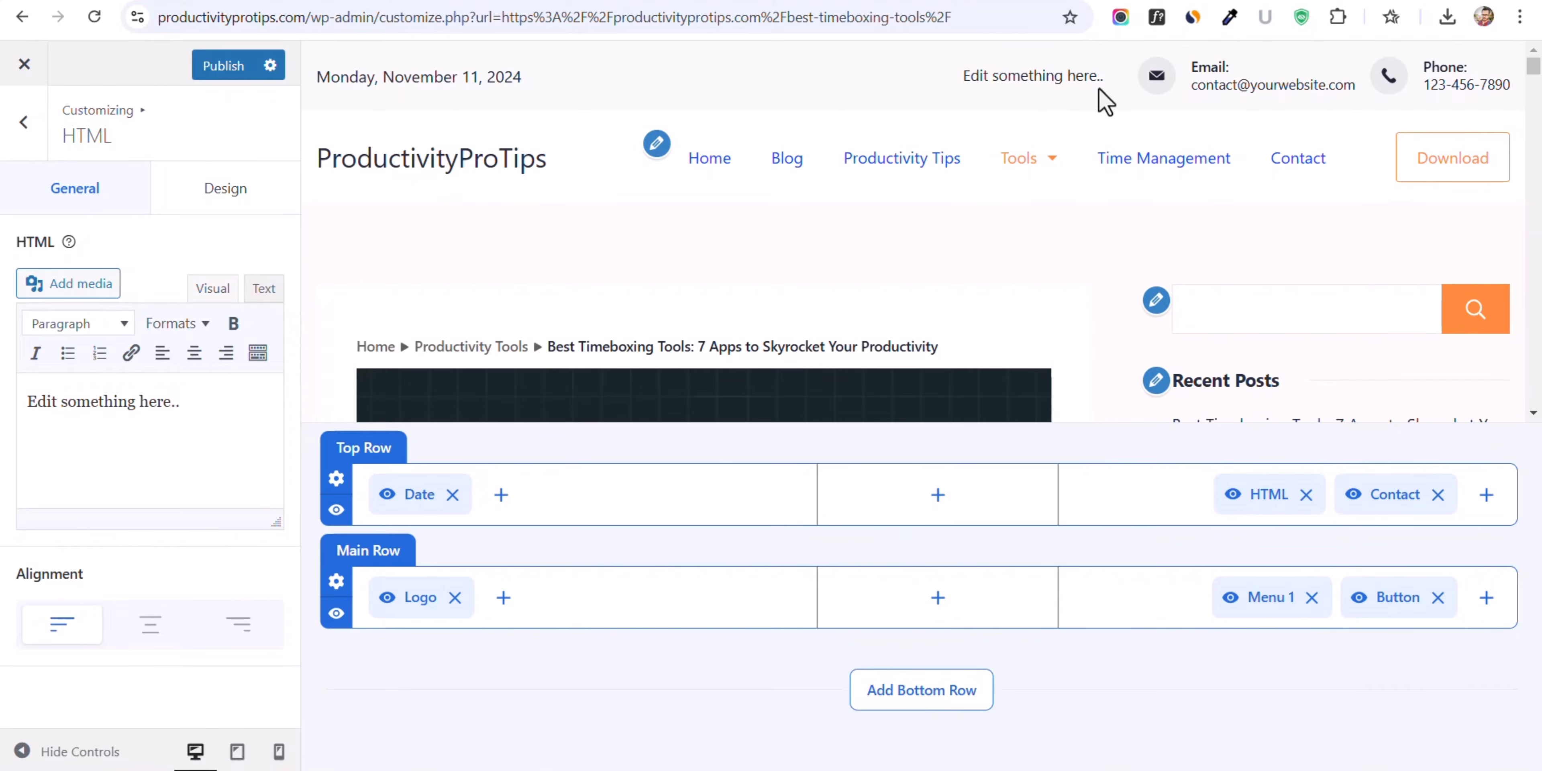
click(1306, 494)
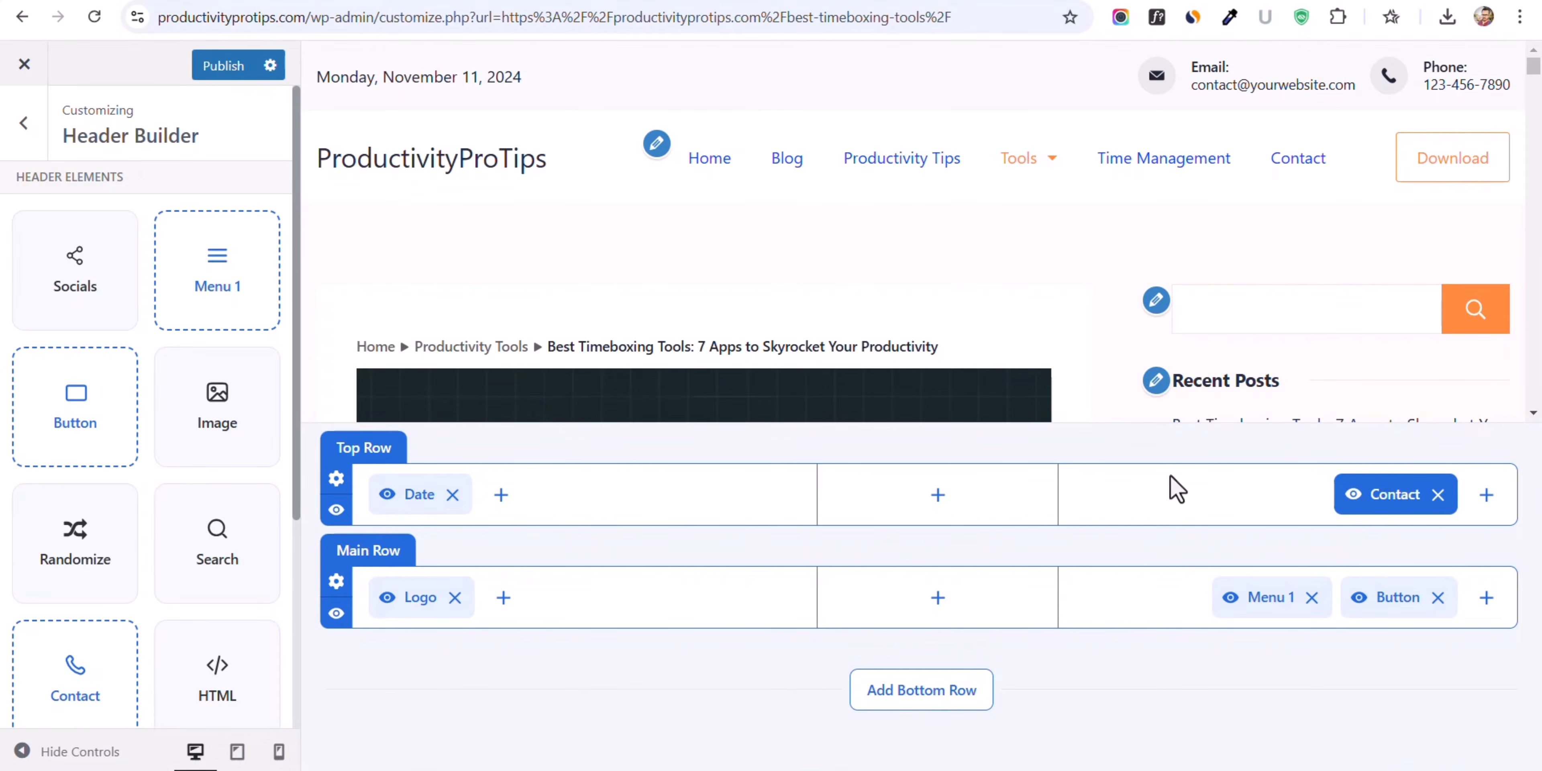
- Leave the Header Builder, open the Footer Builder and bring the page footer into the preview
scroll(96, 539, down, 3)
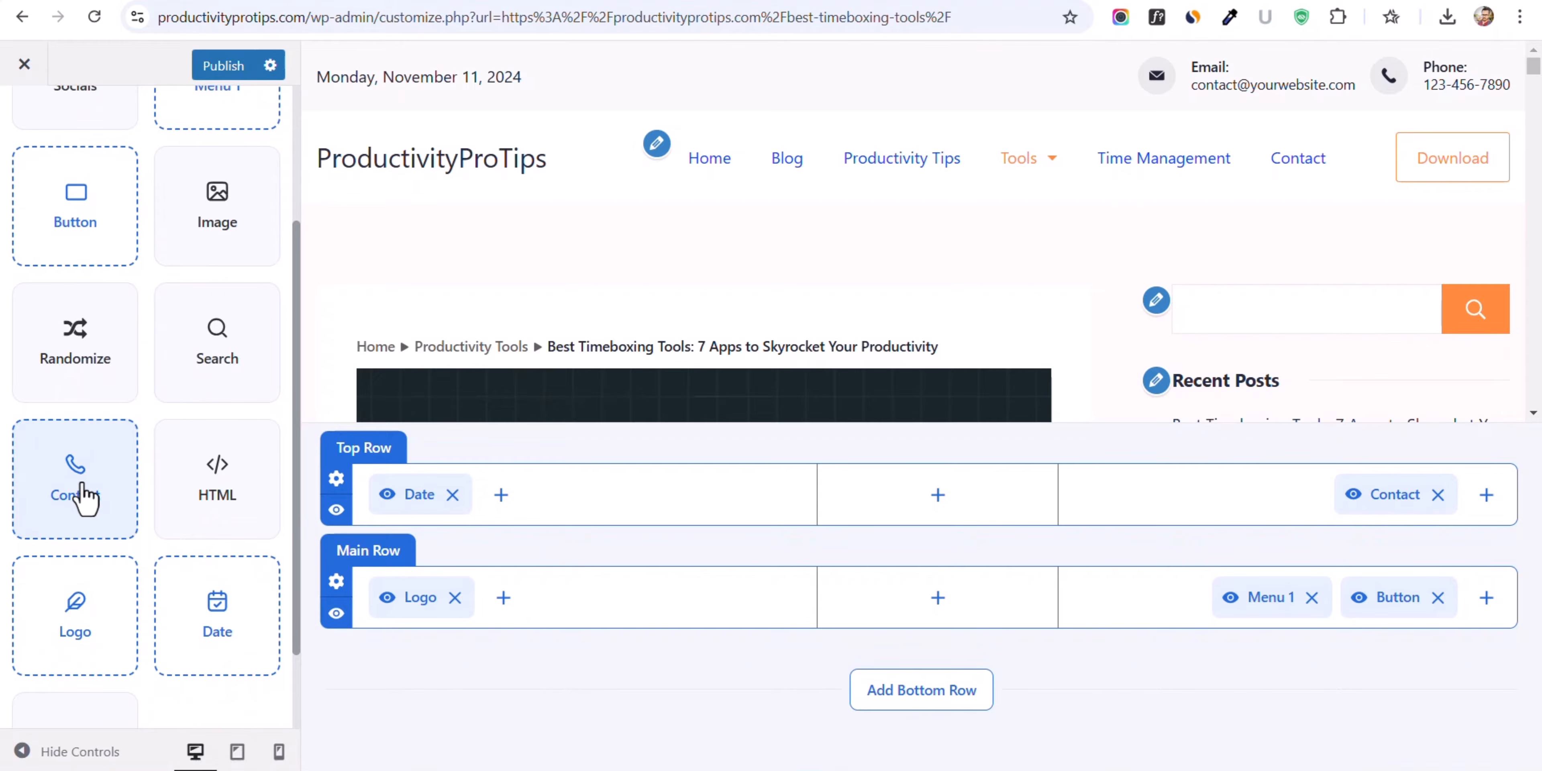
scroll(158, 401, up, 3)
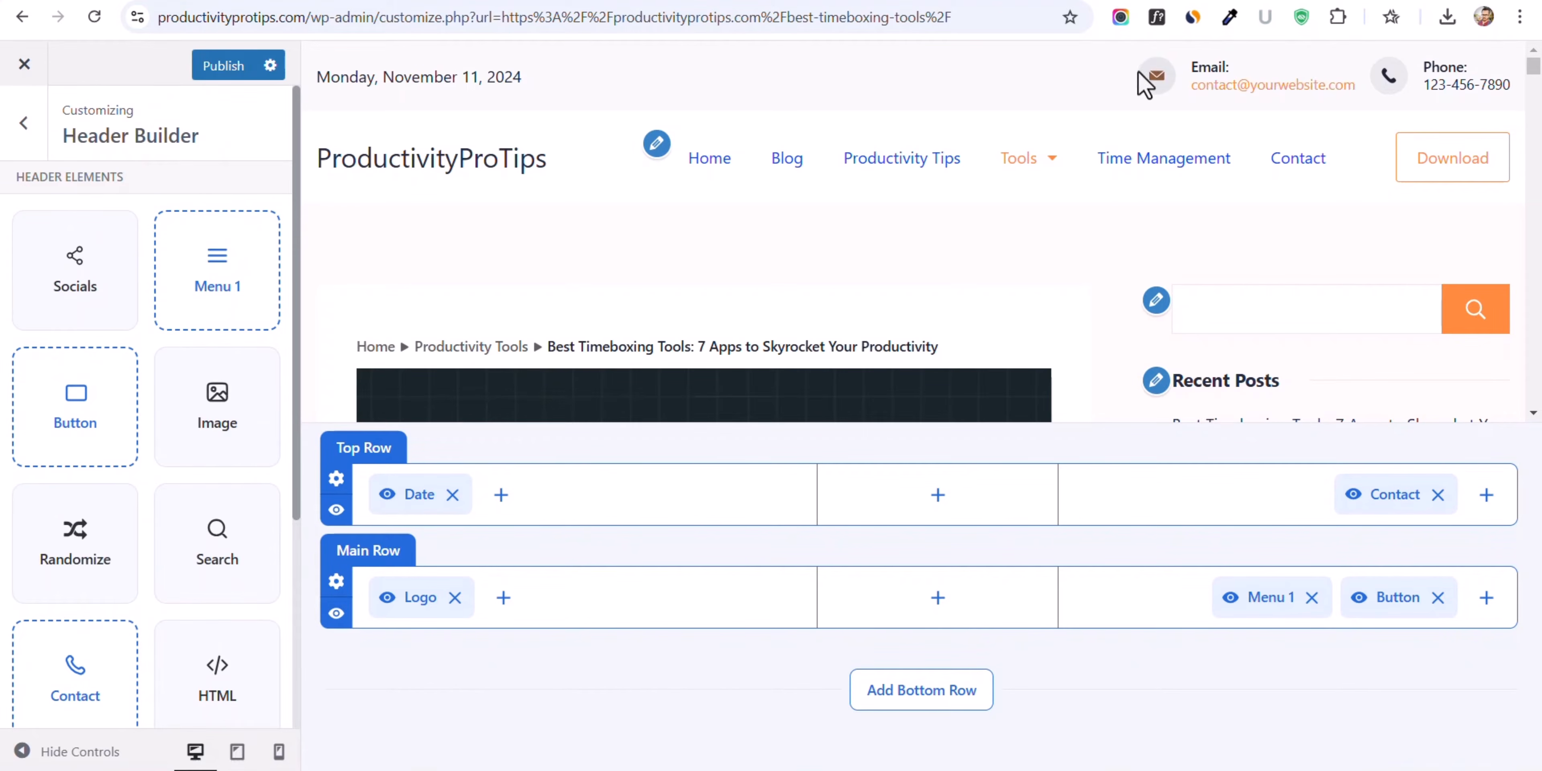
click(26, 123)
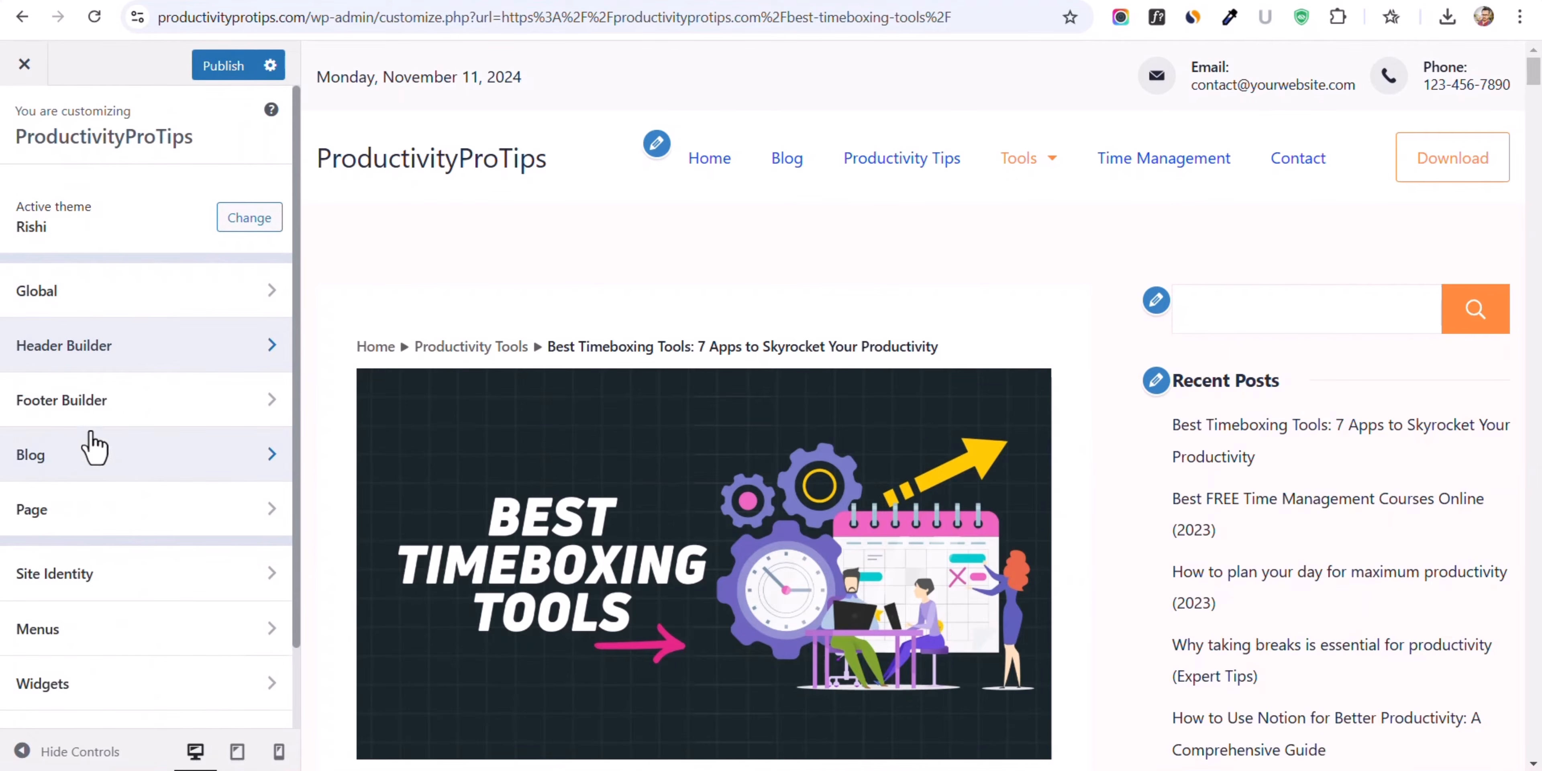
click(114, 402)
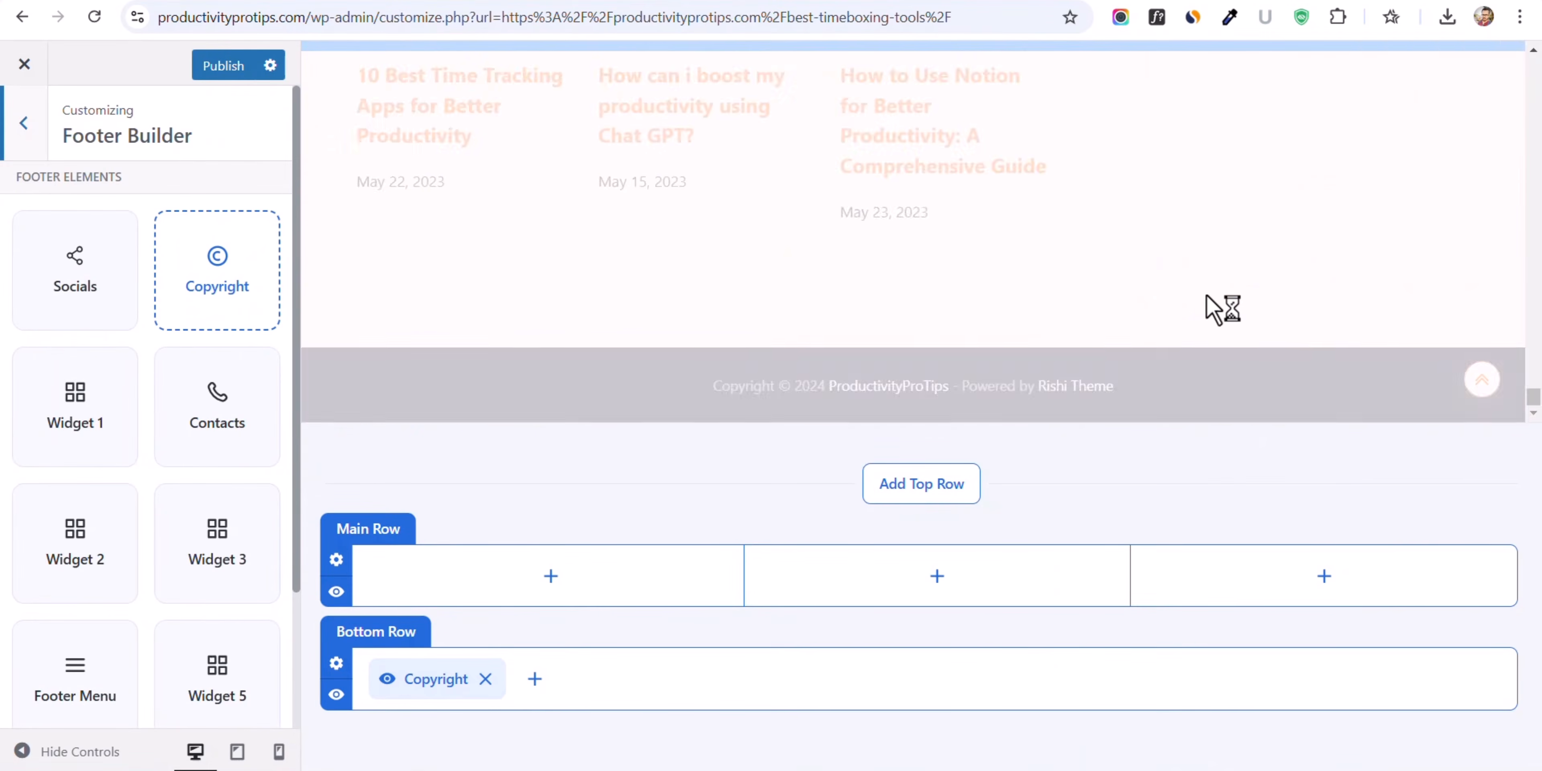
scroll(919, 247, down, 10)
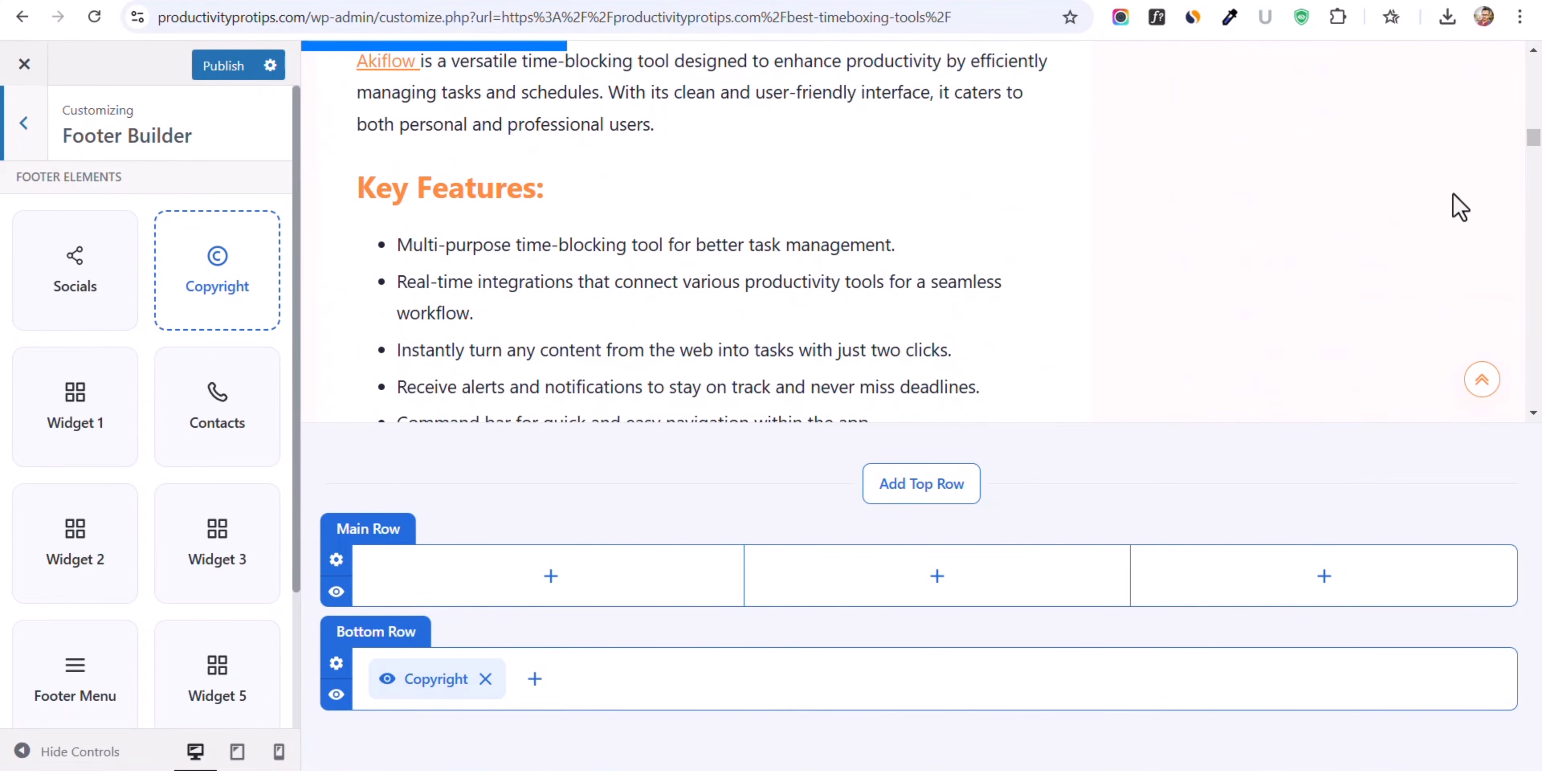
drag(1533, 144, 1530, 408)
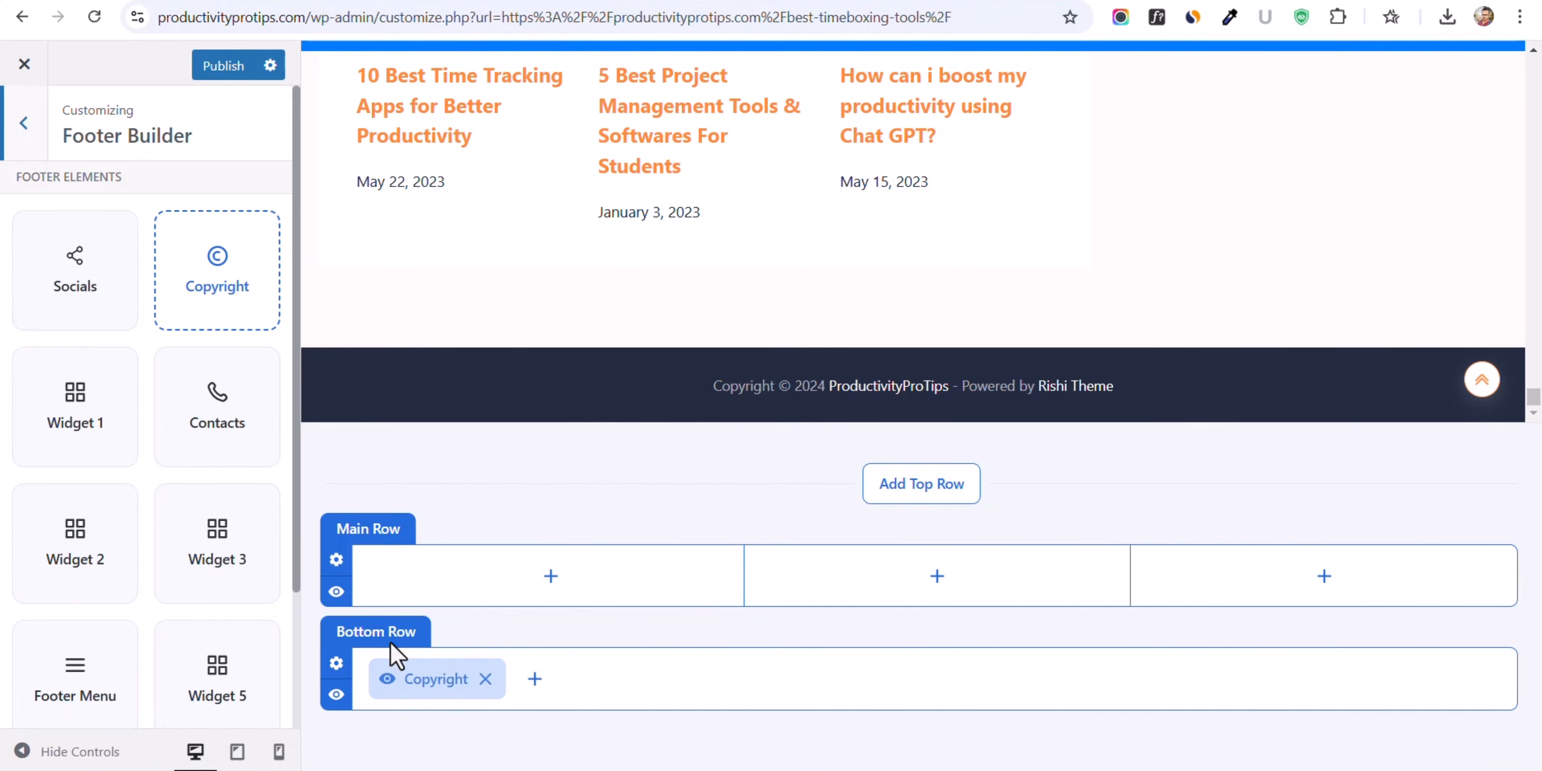
- Try a two-column layout with a wide first column on the footer's bottom row and return it to one column
click(337, 662)
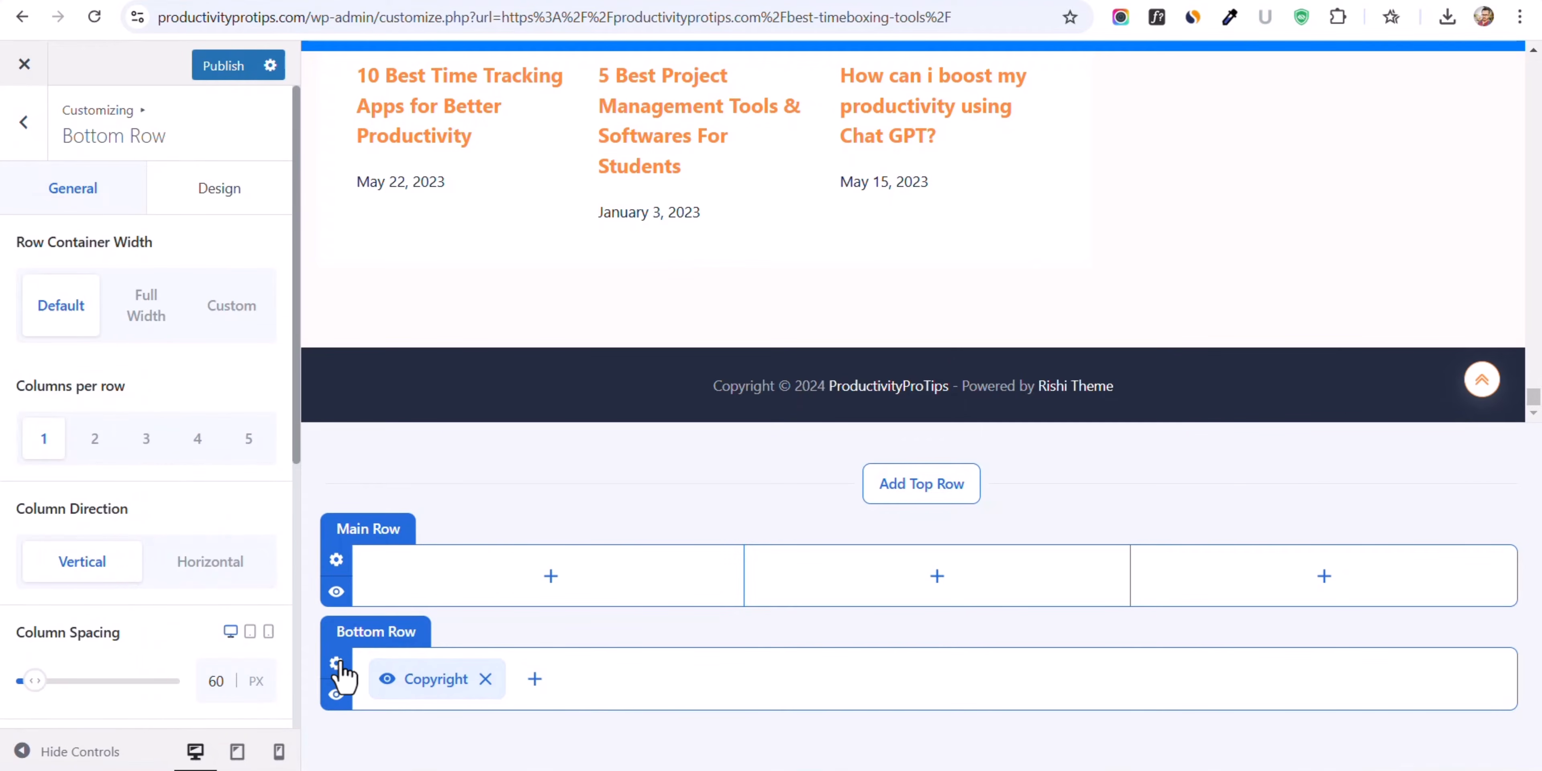
click(94, 439)
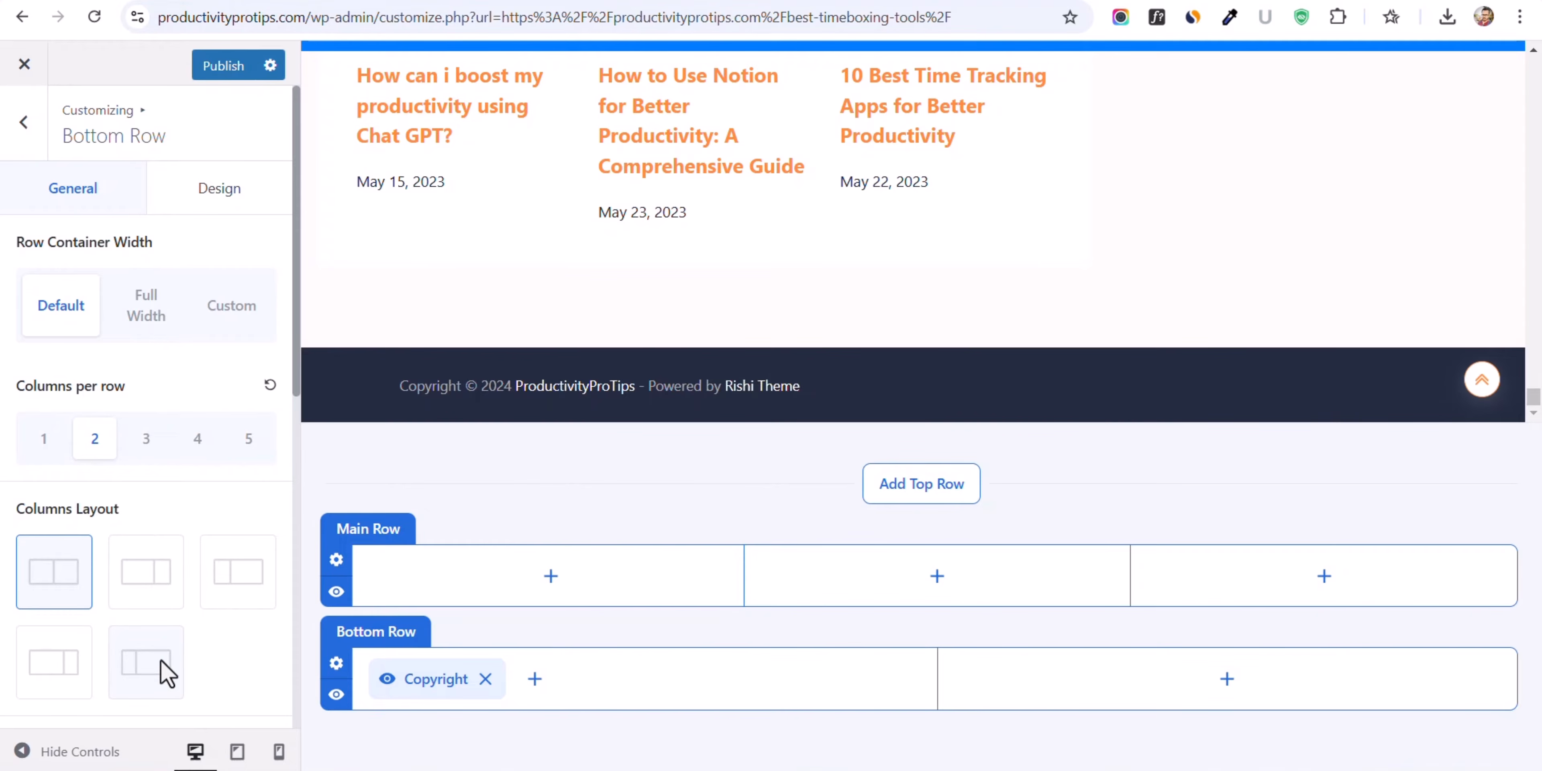
click(67, 665)
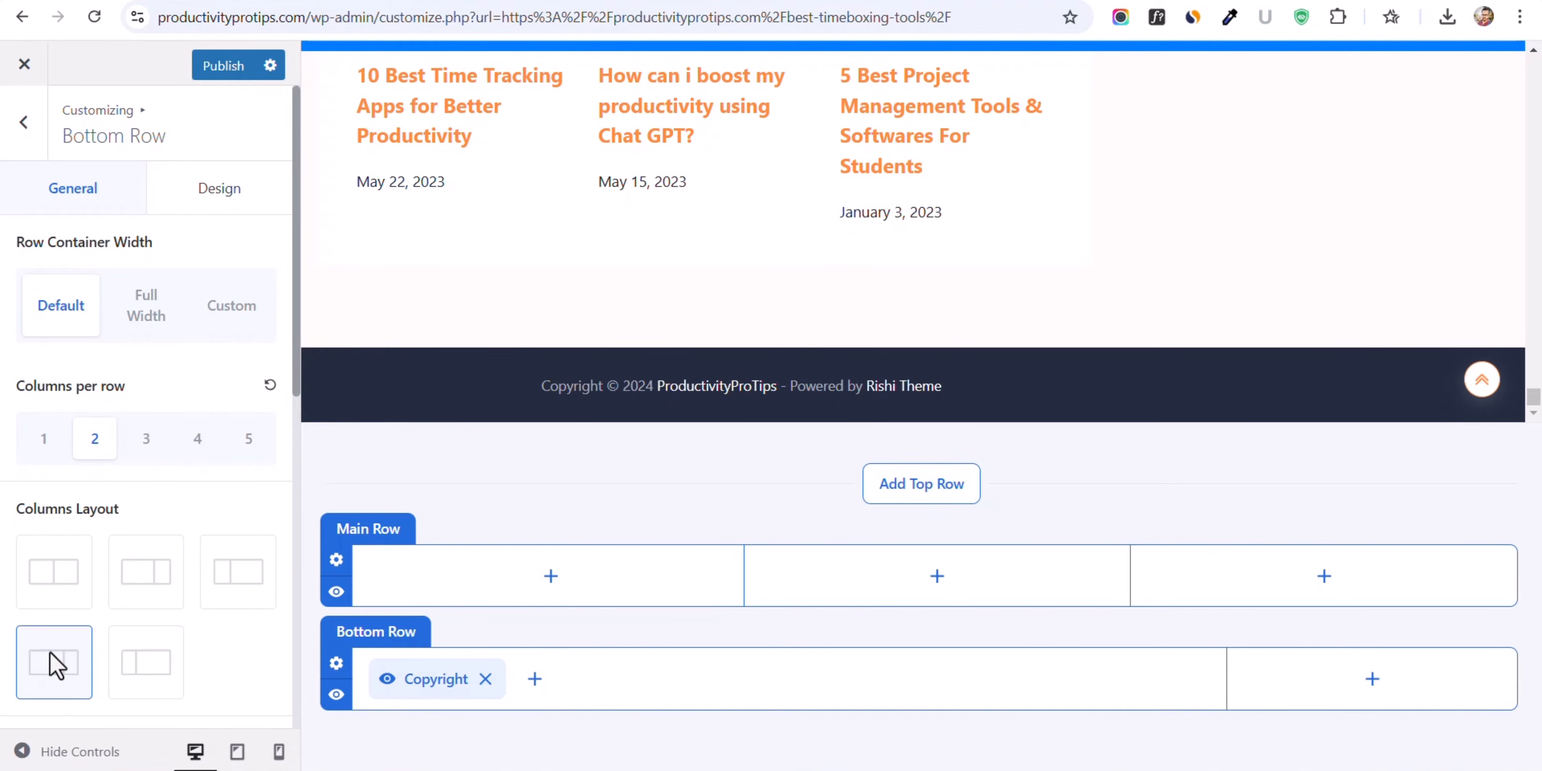
click(45, 440)
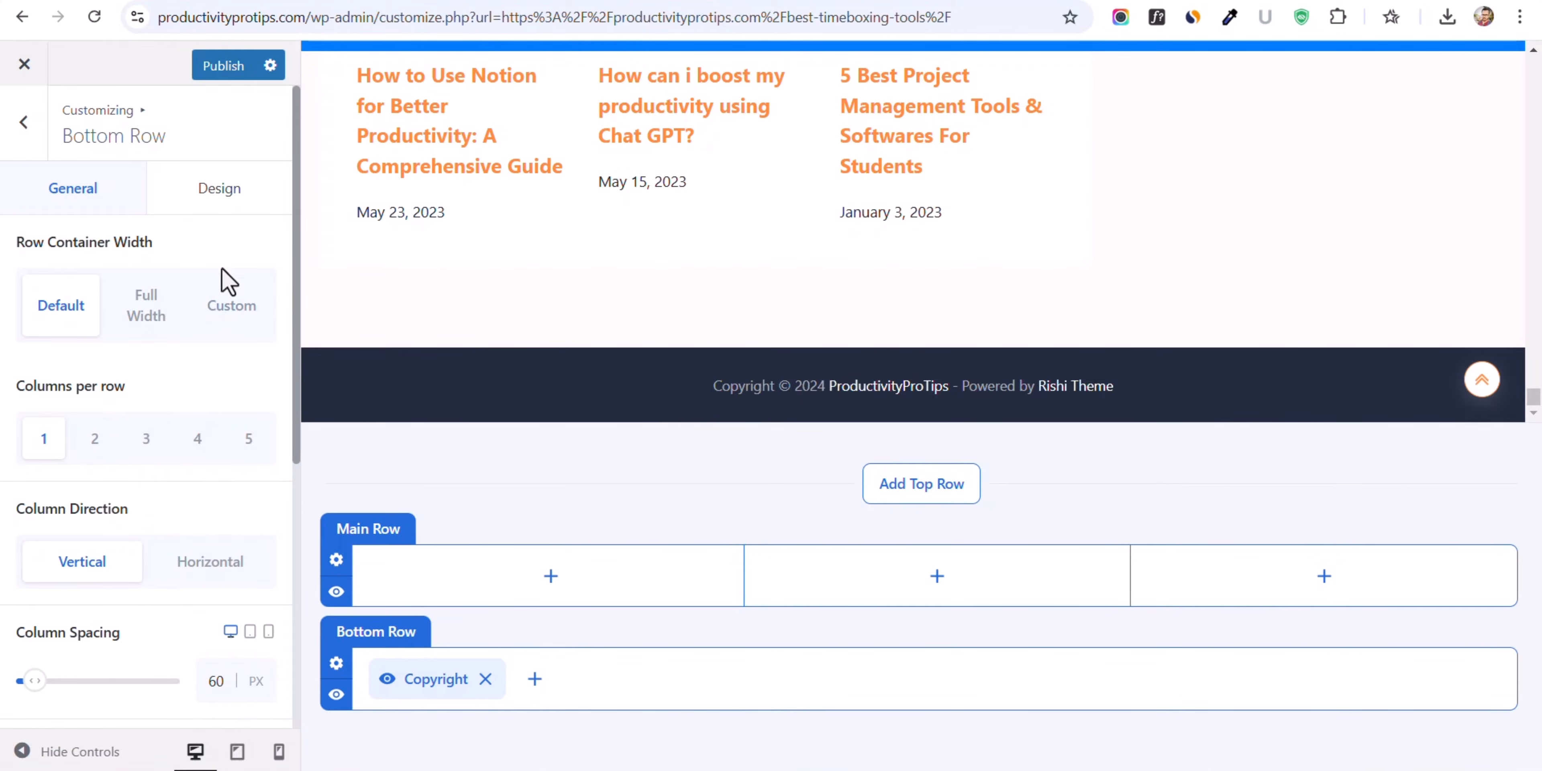
- Set the footer's main row to 4 columns and place Widget 1 and Widget 2 in the first two
click(336, 561)
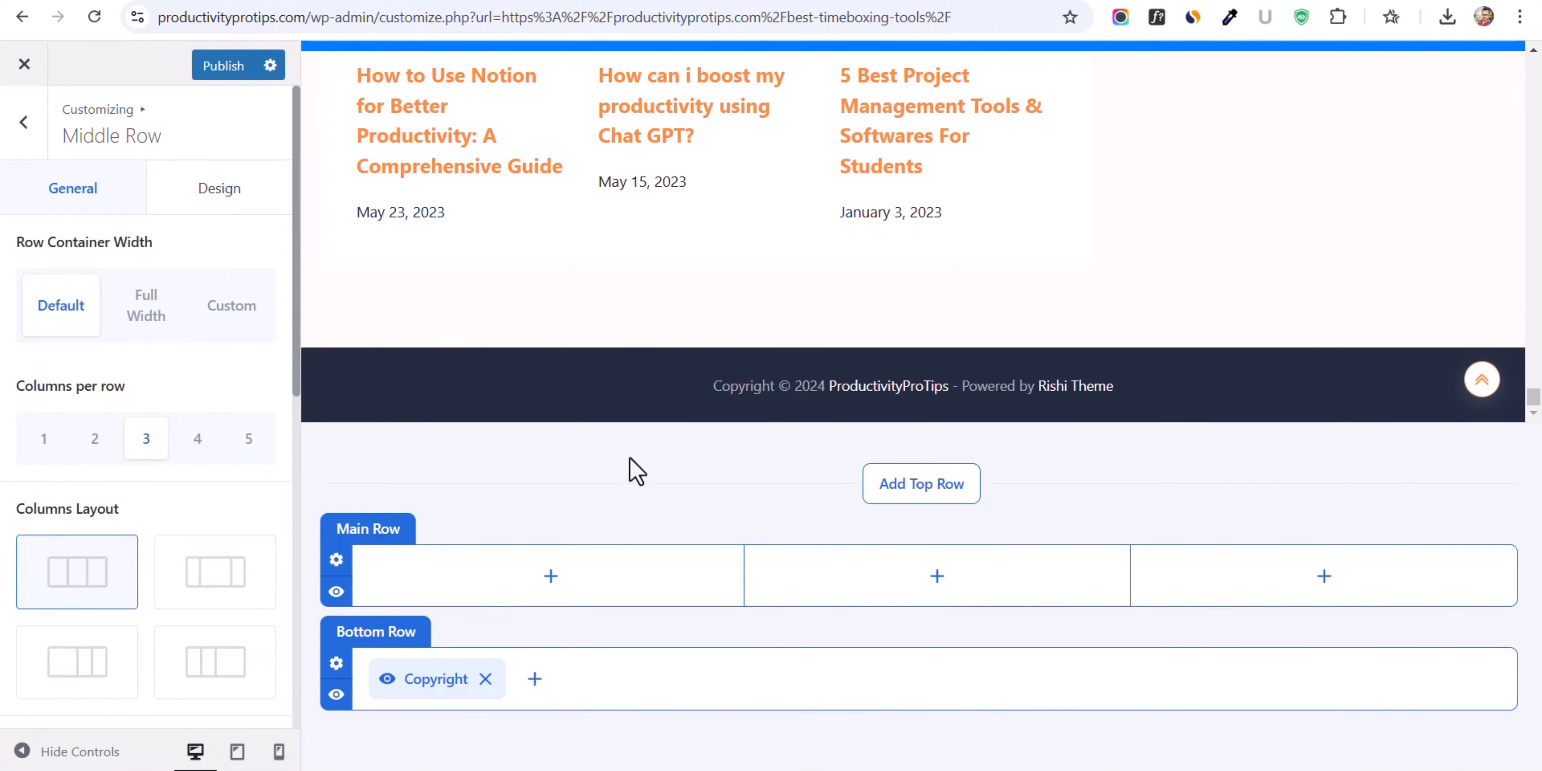
click(198, 450)
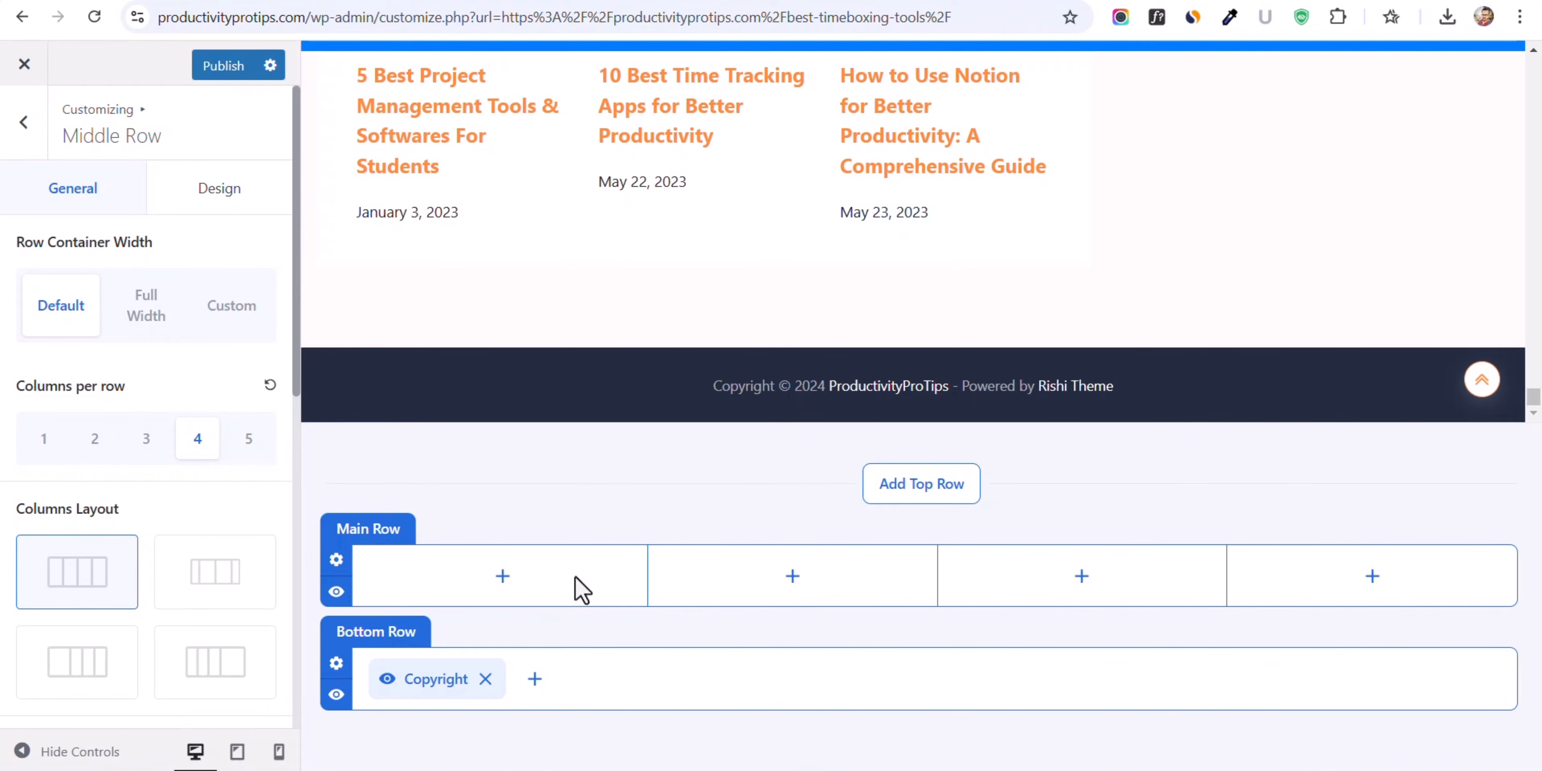
click(503, 578)
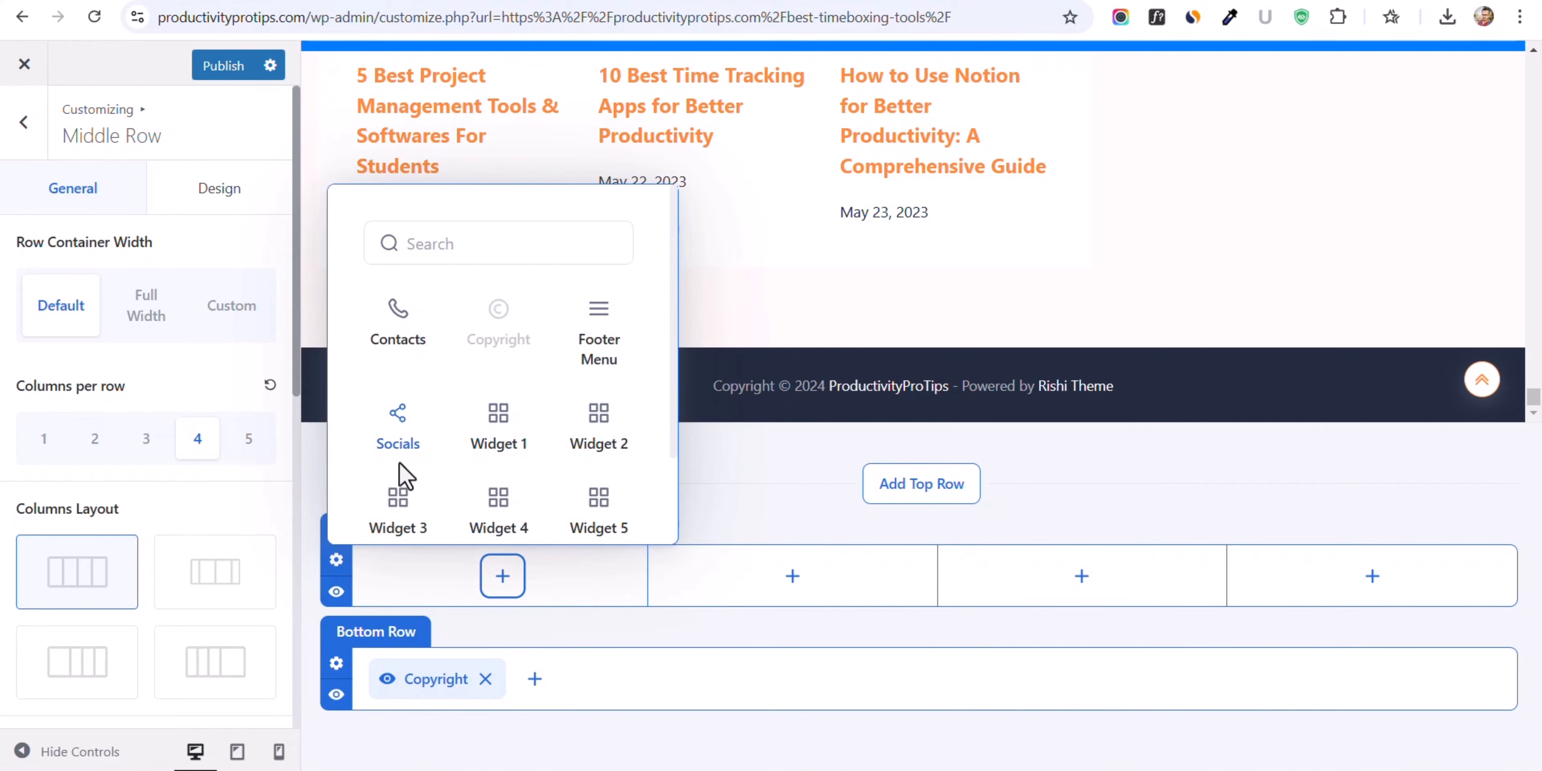
click(509, 449)
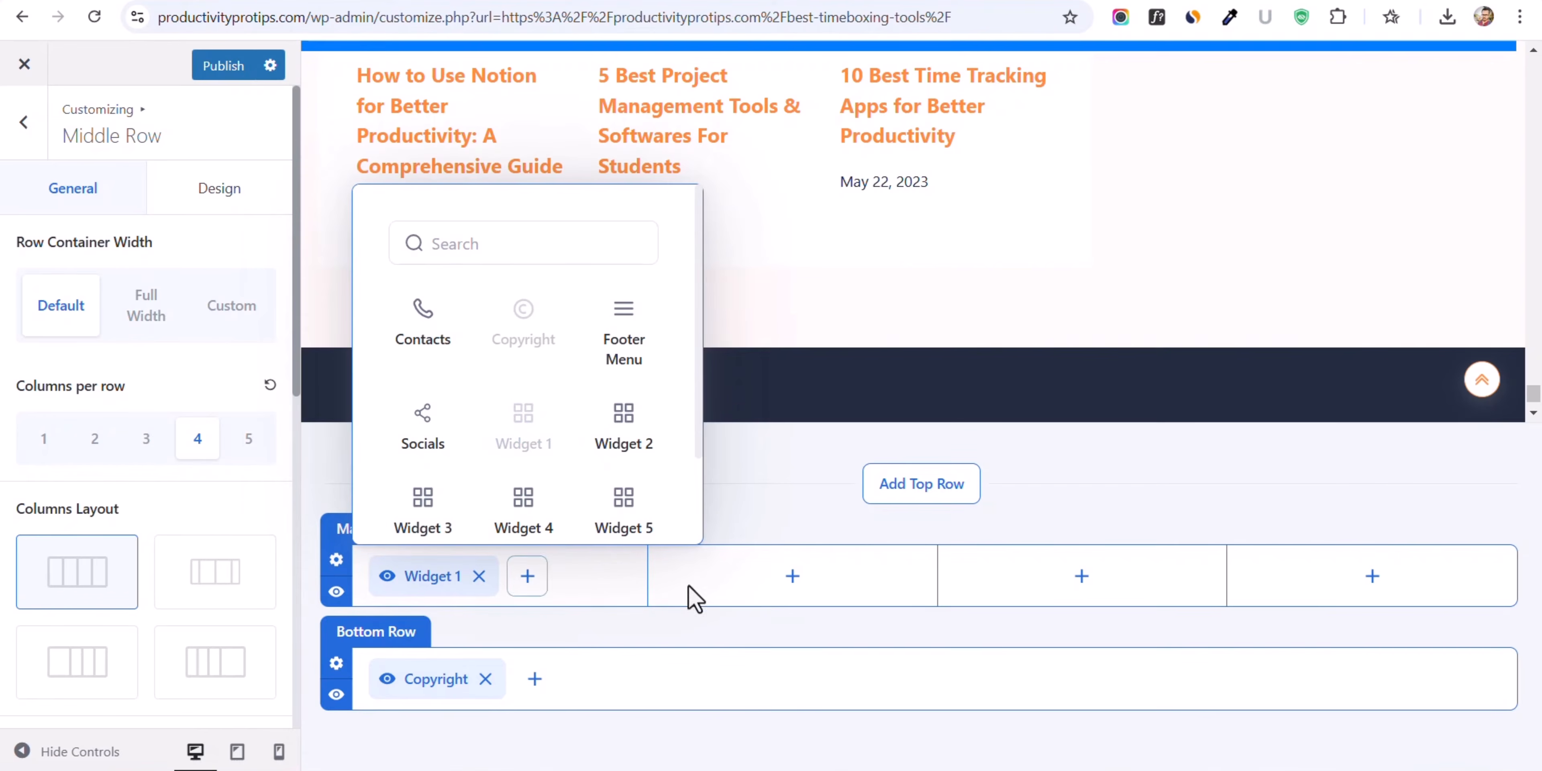
click(793, 576)
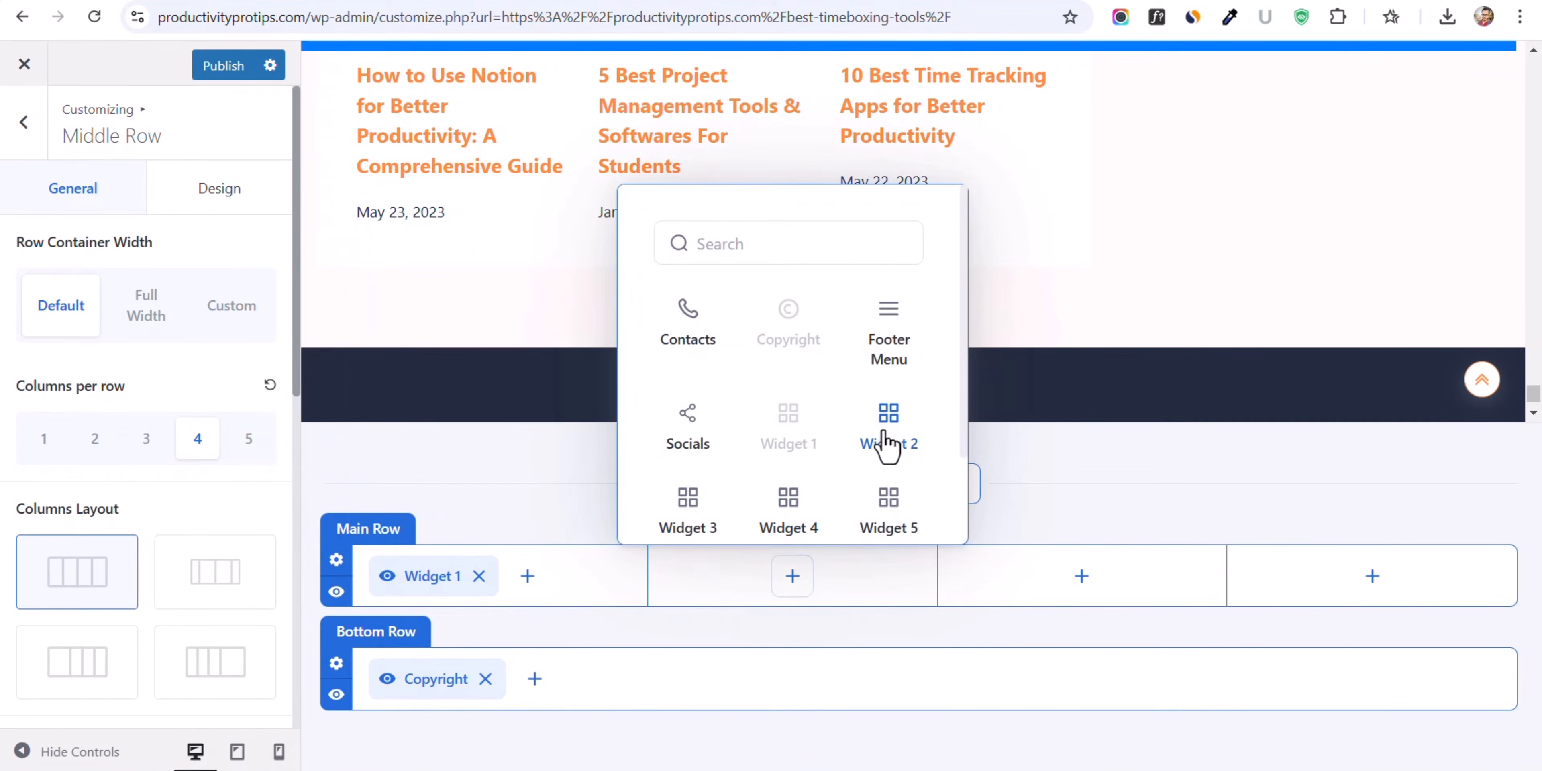
click(887, 443)
- Add the Contacts element to the third column of the footer's main row and Footer Menu to the fourth
click(1082, 576)
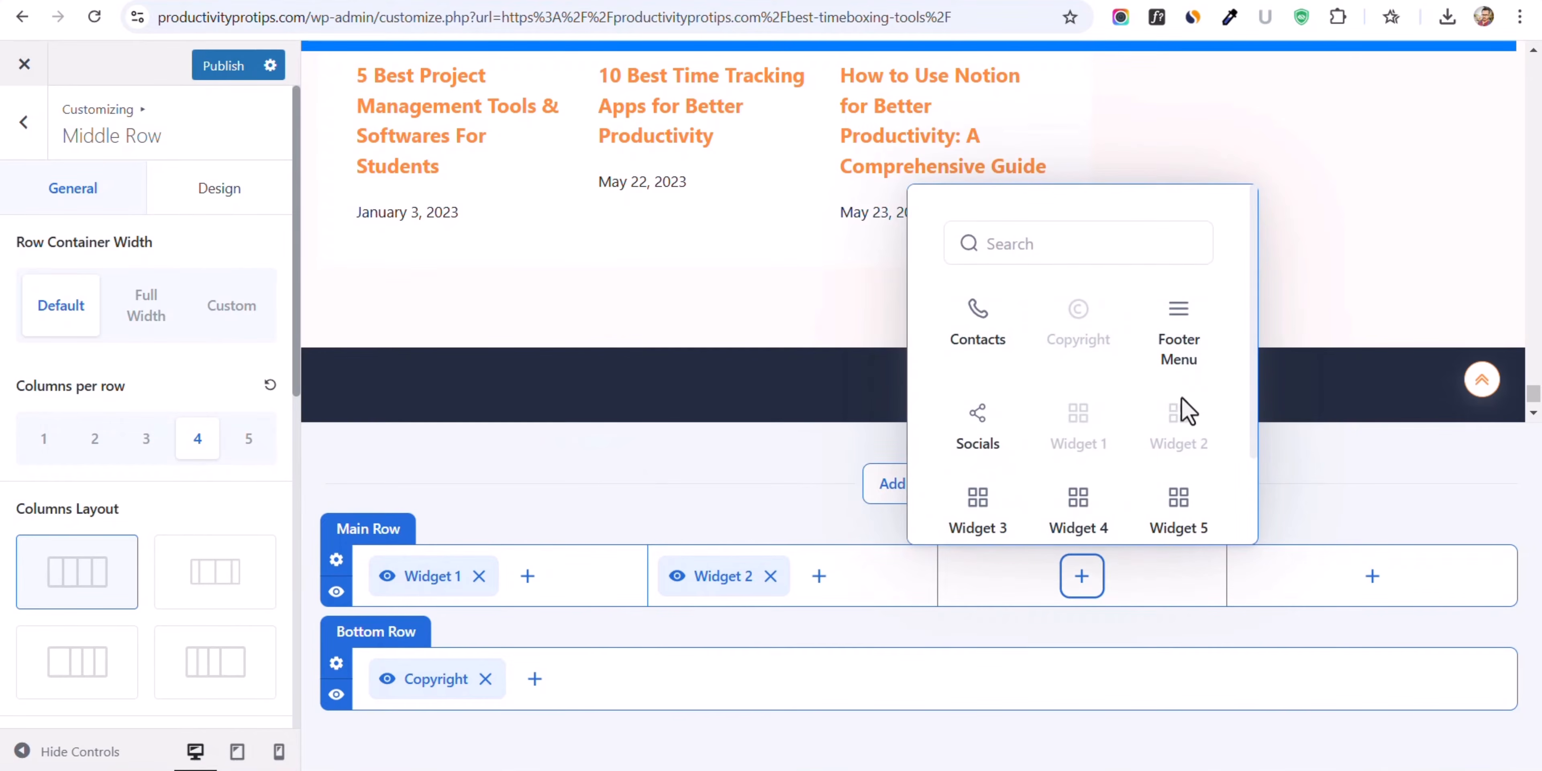
click(1011, 353)
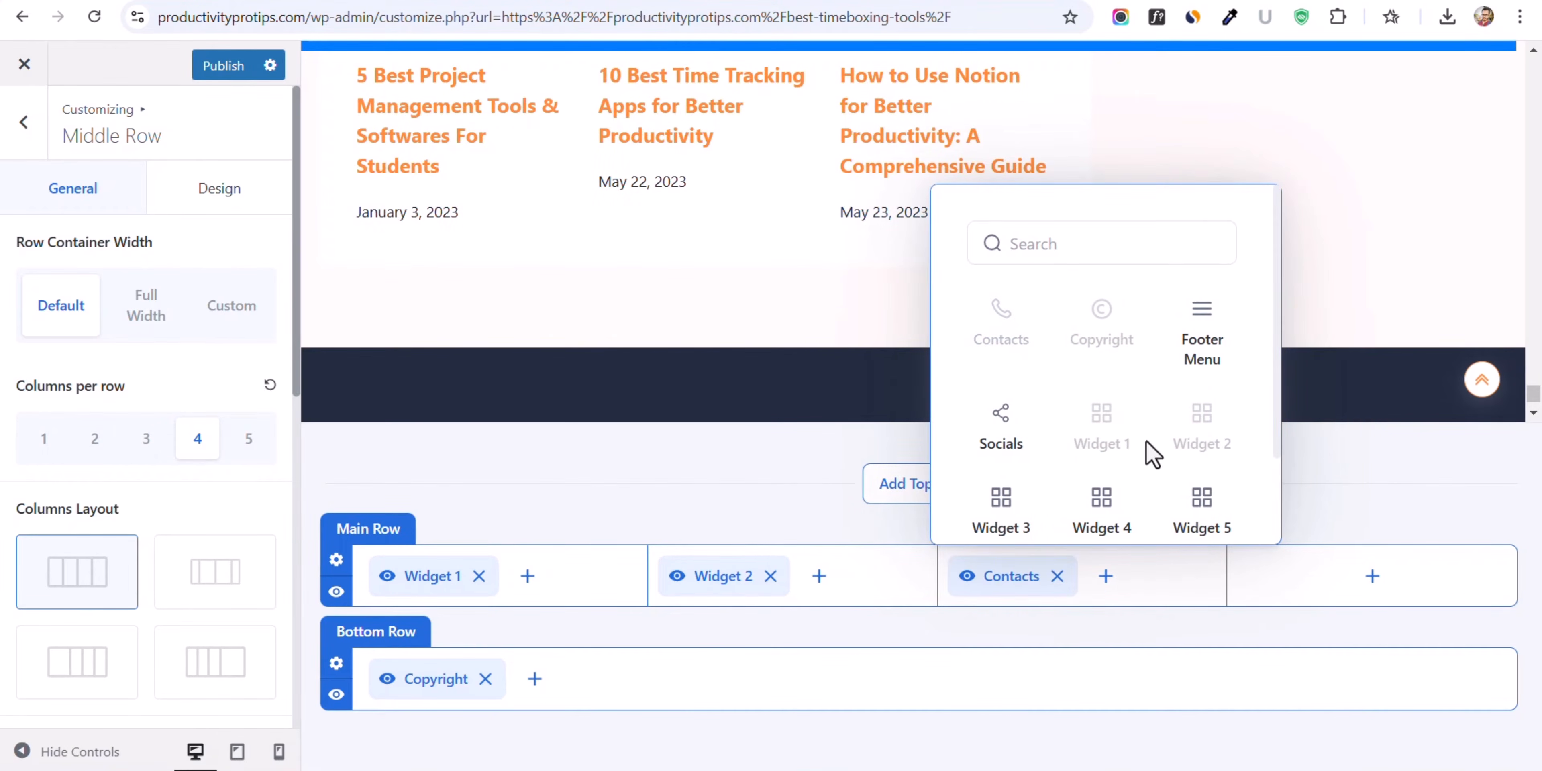
click(1372, 580)
scroll(1425, 392, down, 2)
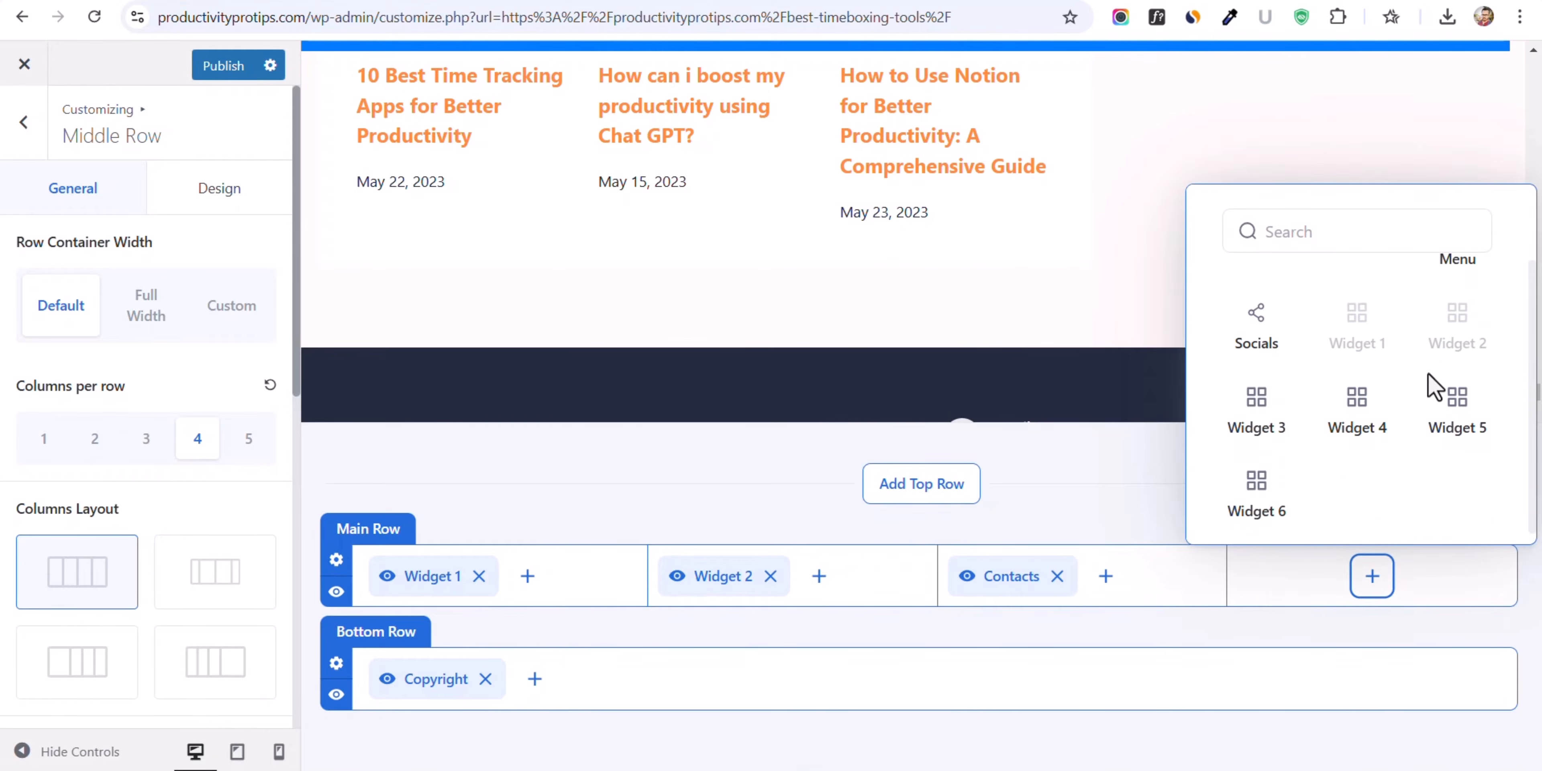
scroll(1422, 423, up, 2)
click(1464, 362)
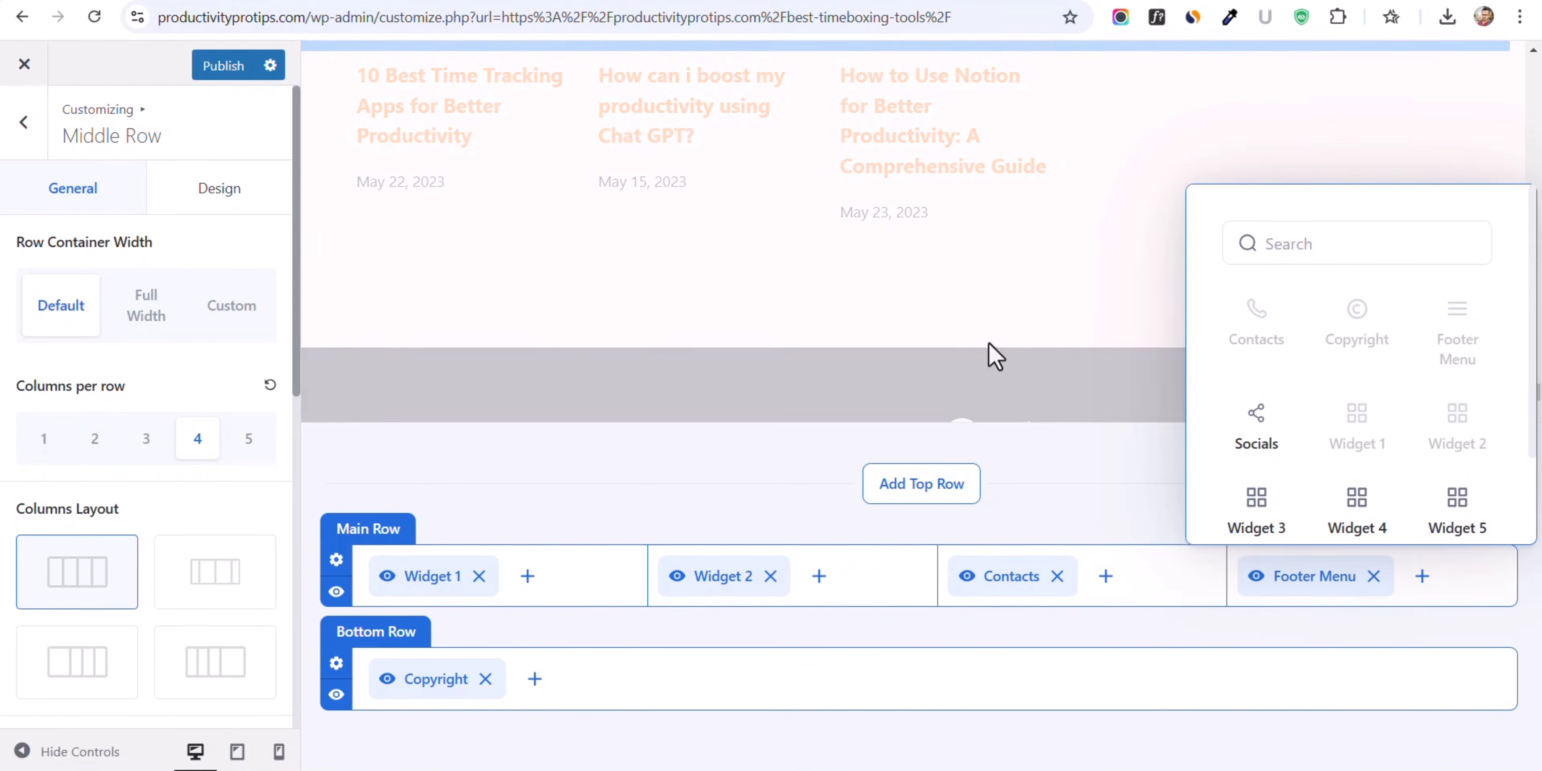
scroll(957, 334, down, 3)
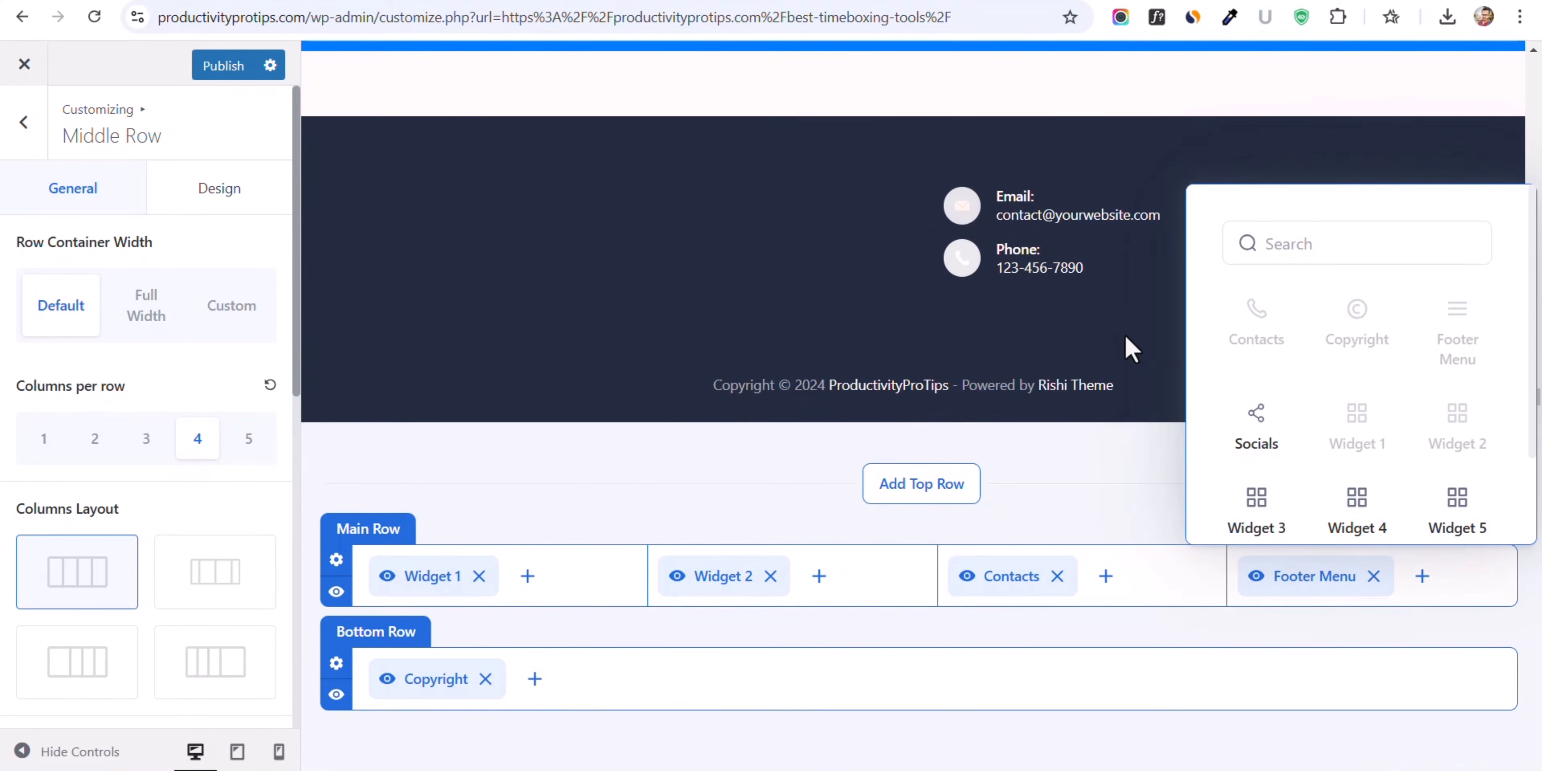
click(1096, 482)
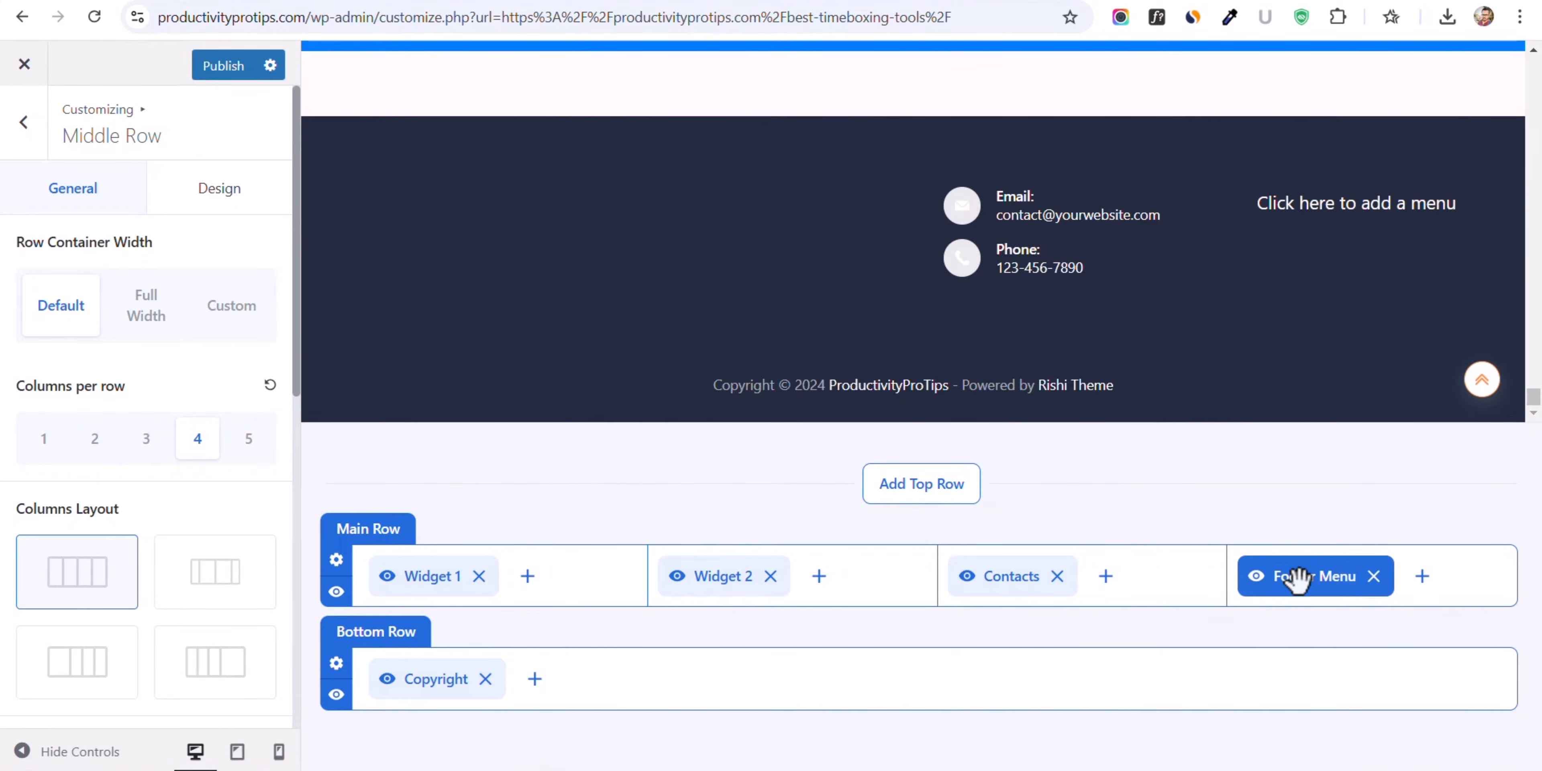
- Assign the menu named Footer Menu to the Footer Menu element in the main row
click(1294, 577)
click(187, 250)
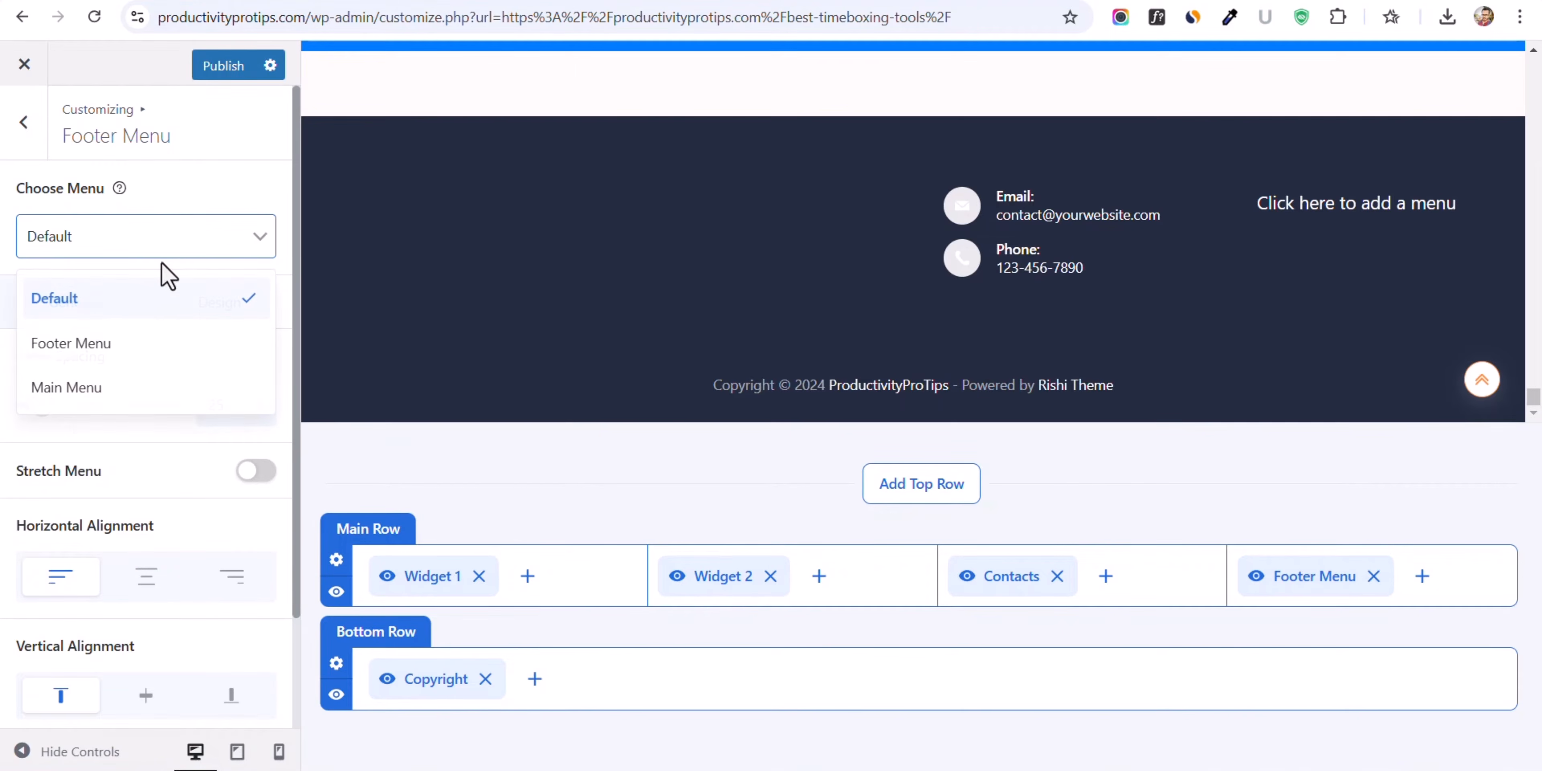
click(107, 354)
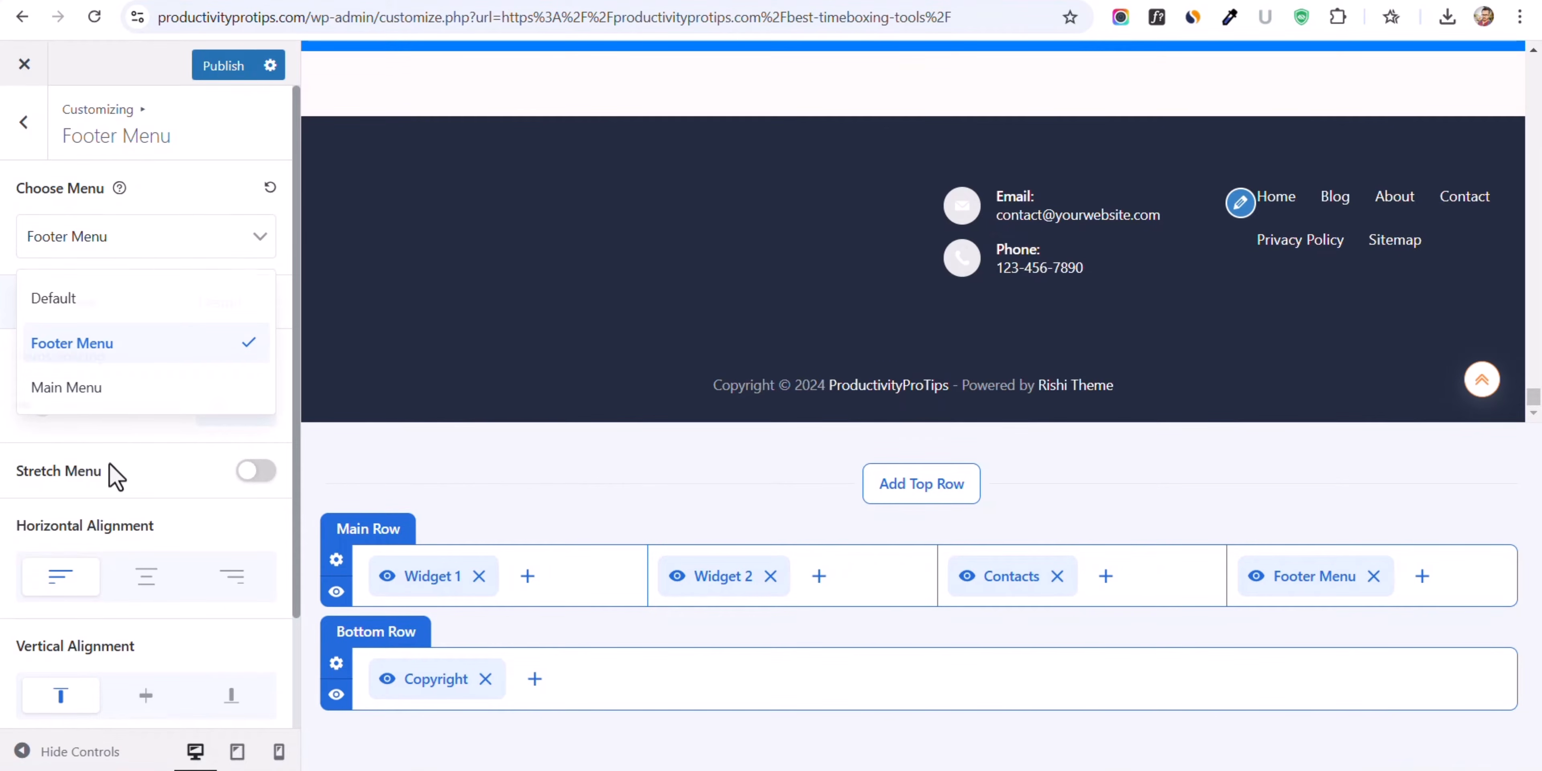
click(112, 474)
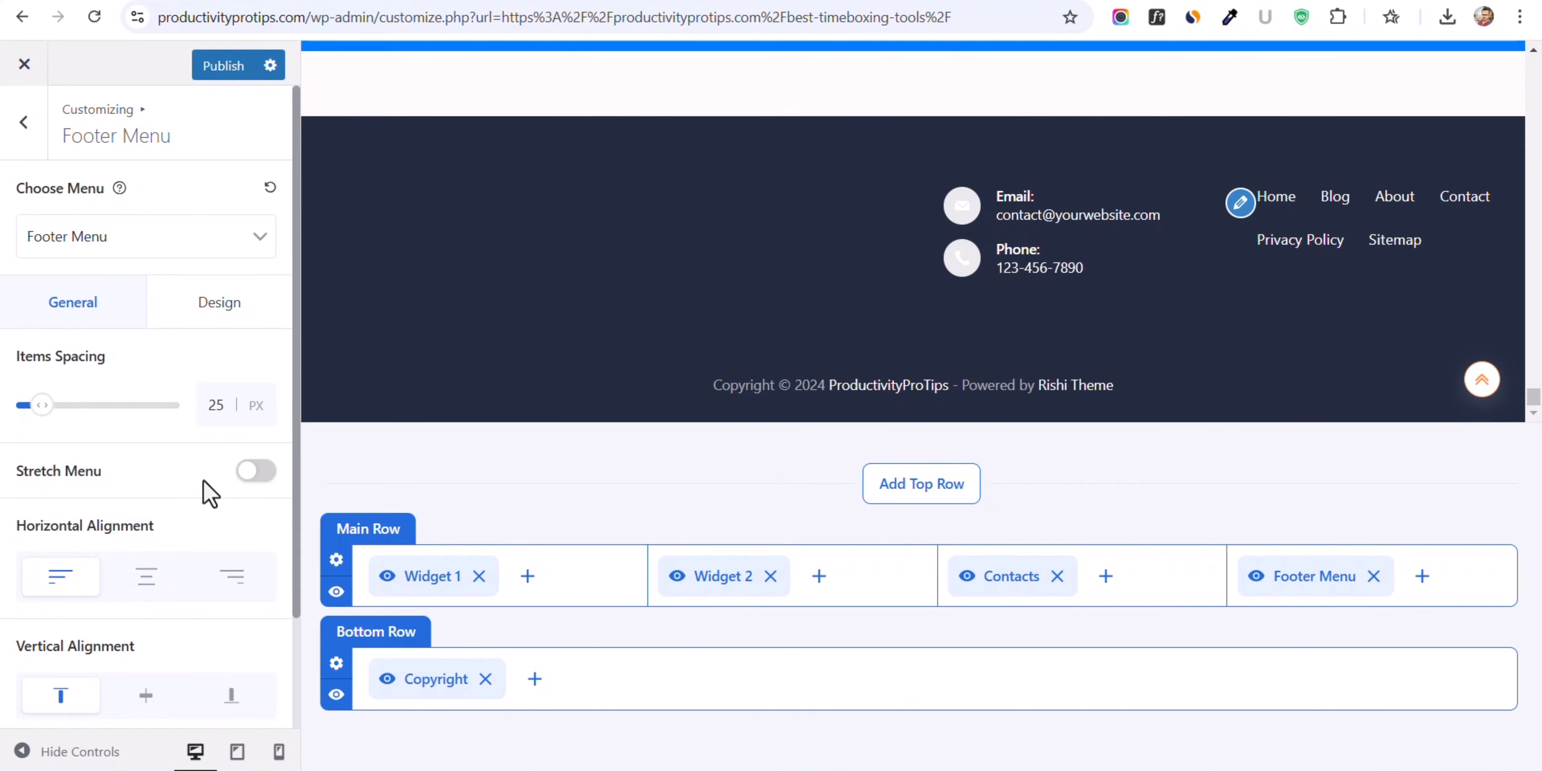
- Test Stretch Menu on and off for the footer menu, and set its vertical and horizontal alignment to Center
click(256, 472)
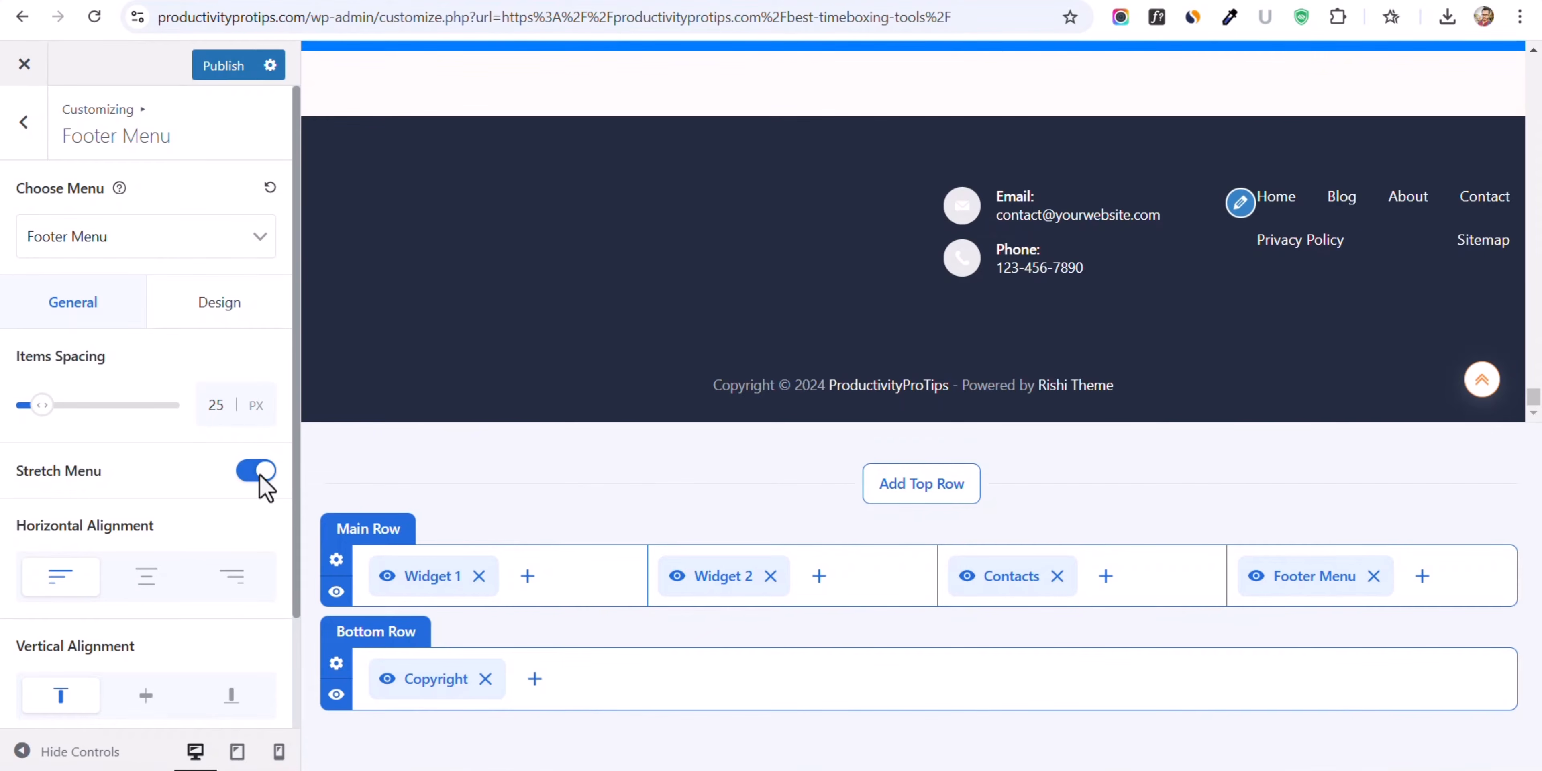
click(259, 474)
scroll(145, 606, down, 2)
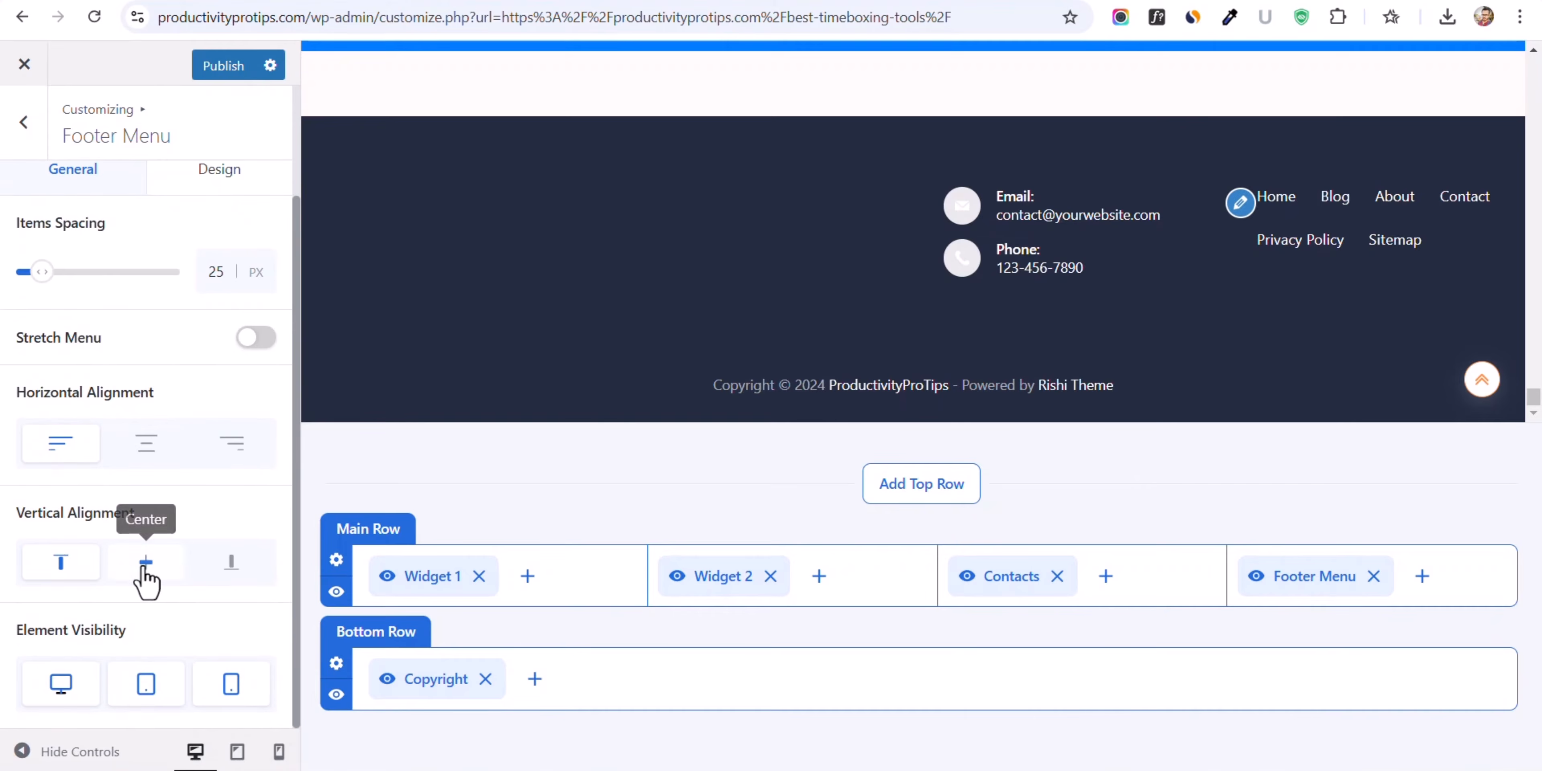
click(144, 570)
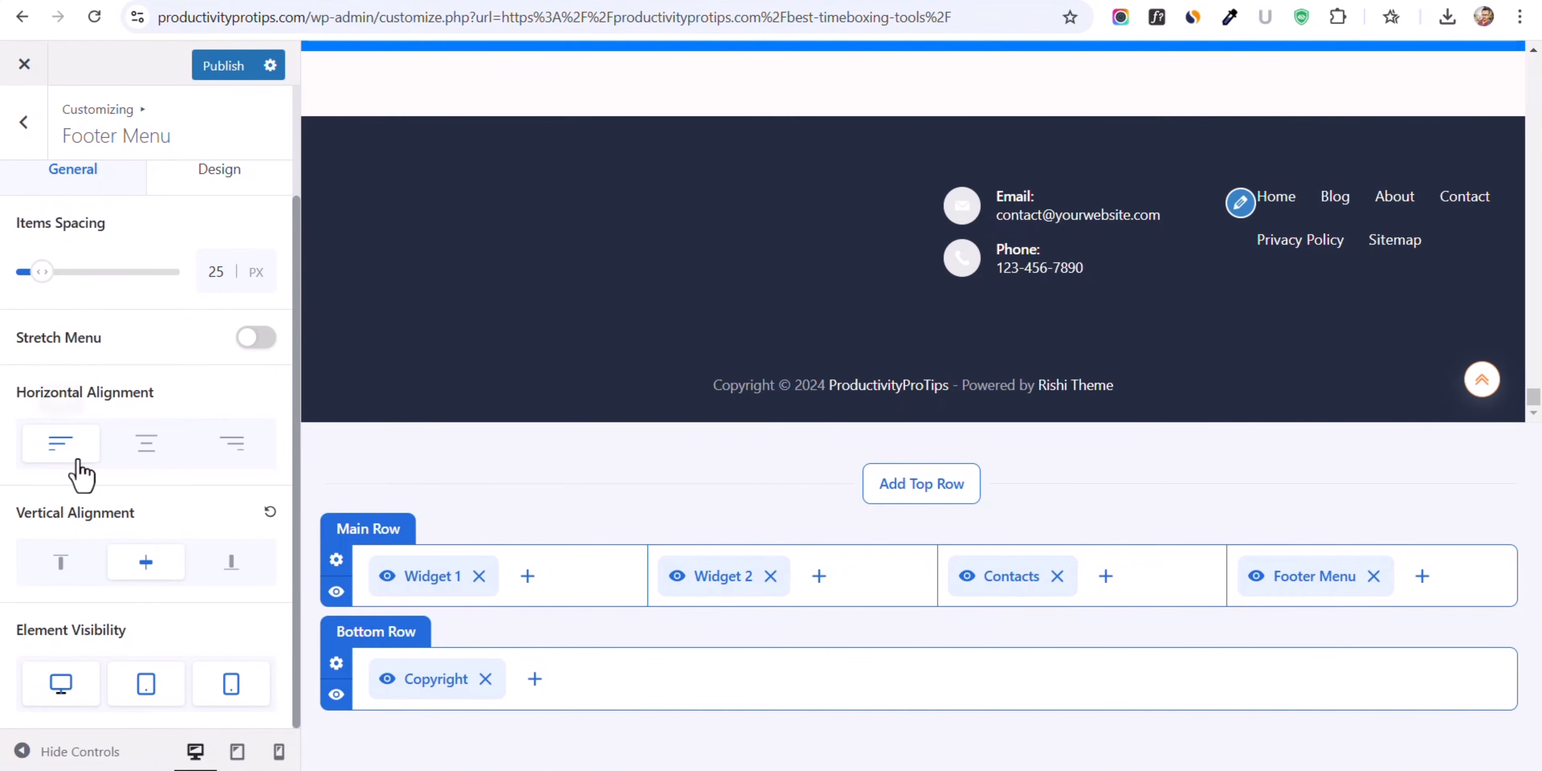
click(146, 446)
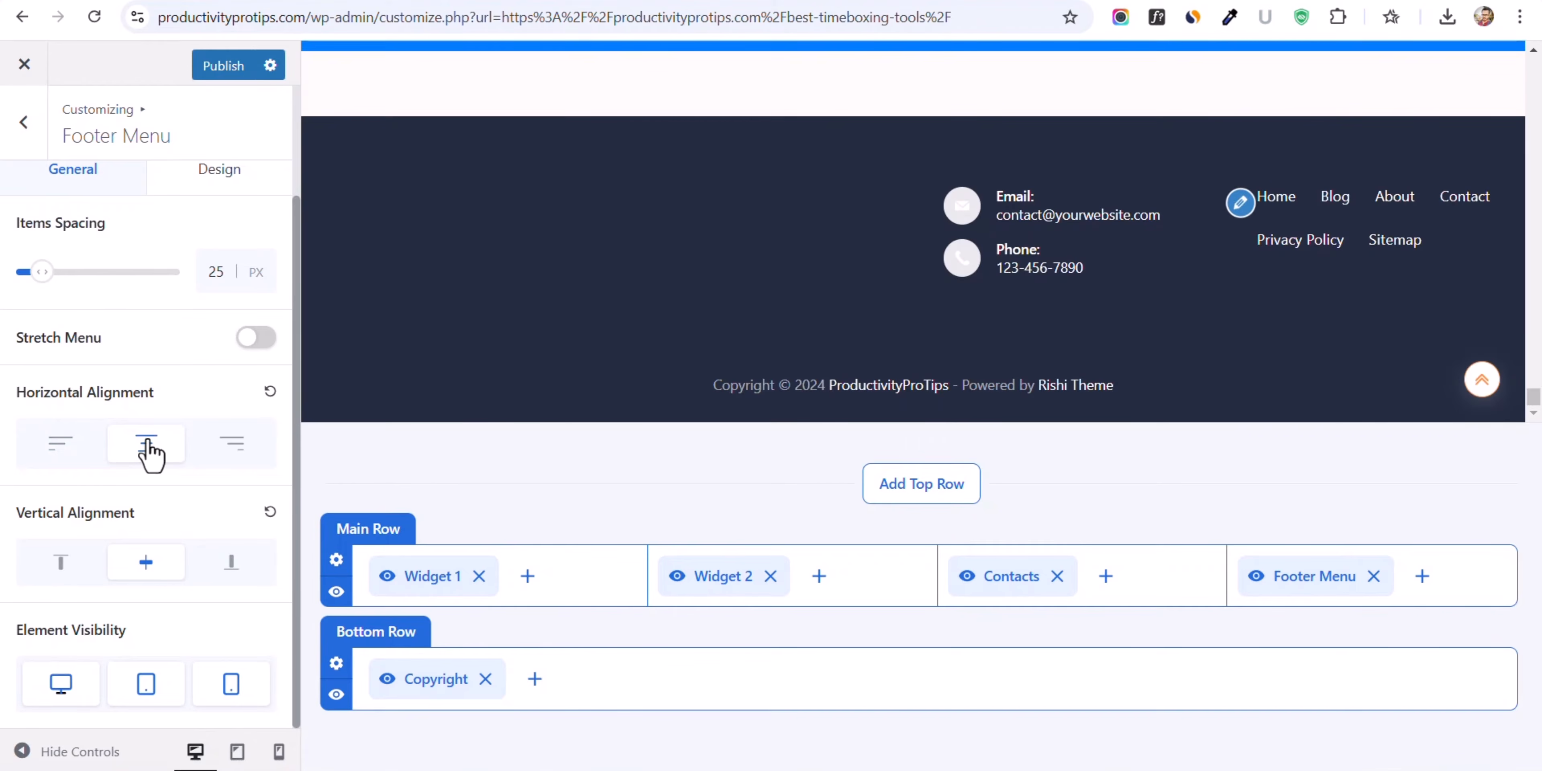
- Add a top row to the footer, set it to 1 column, and move the Footer Menu element into it
click(898, 494)
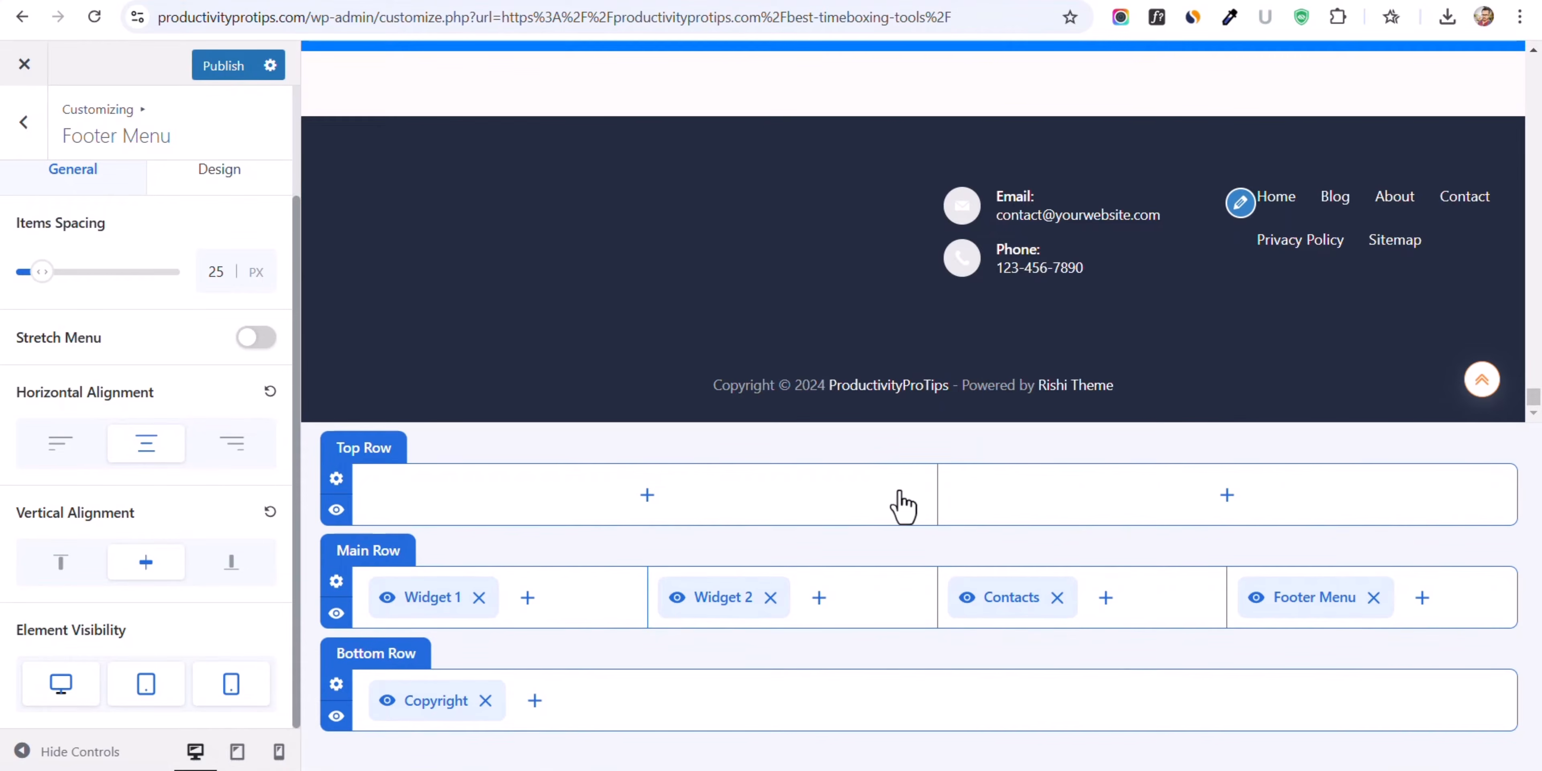
click(336, 478)
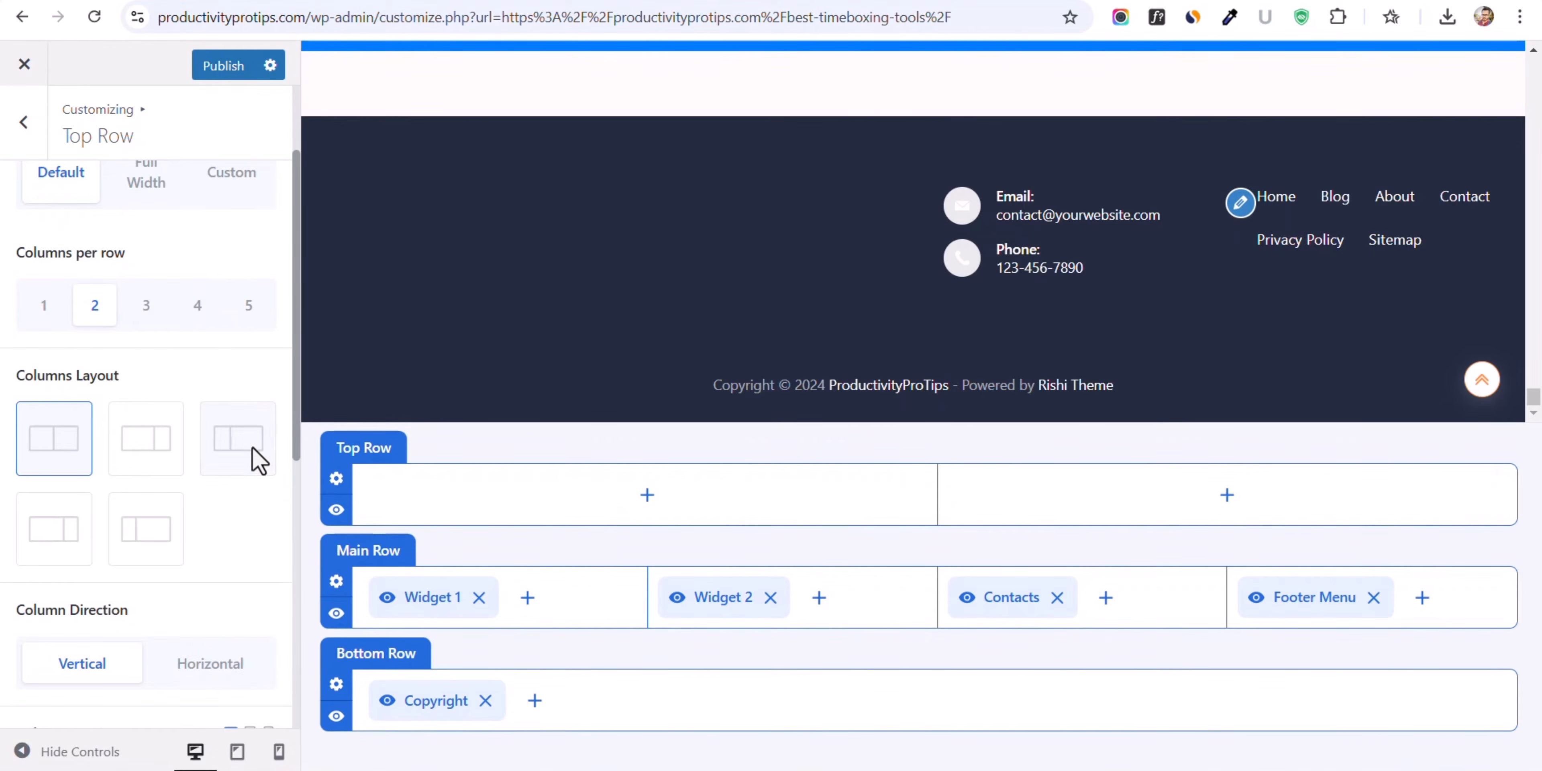
click(45, 311)
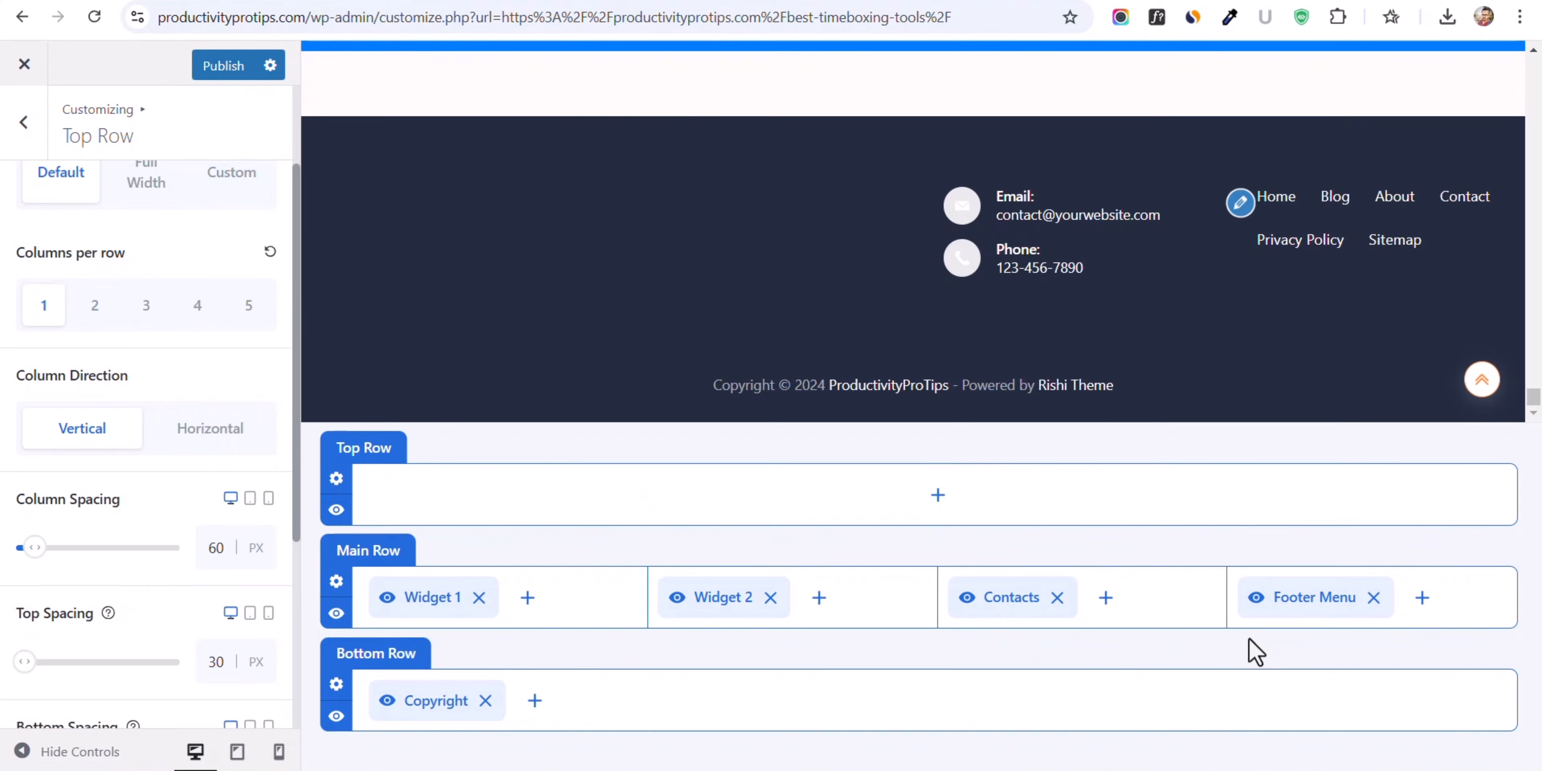
drag(1281, 596, 925, 515)
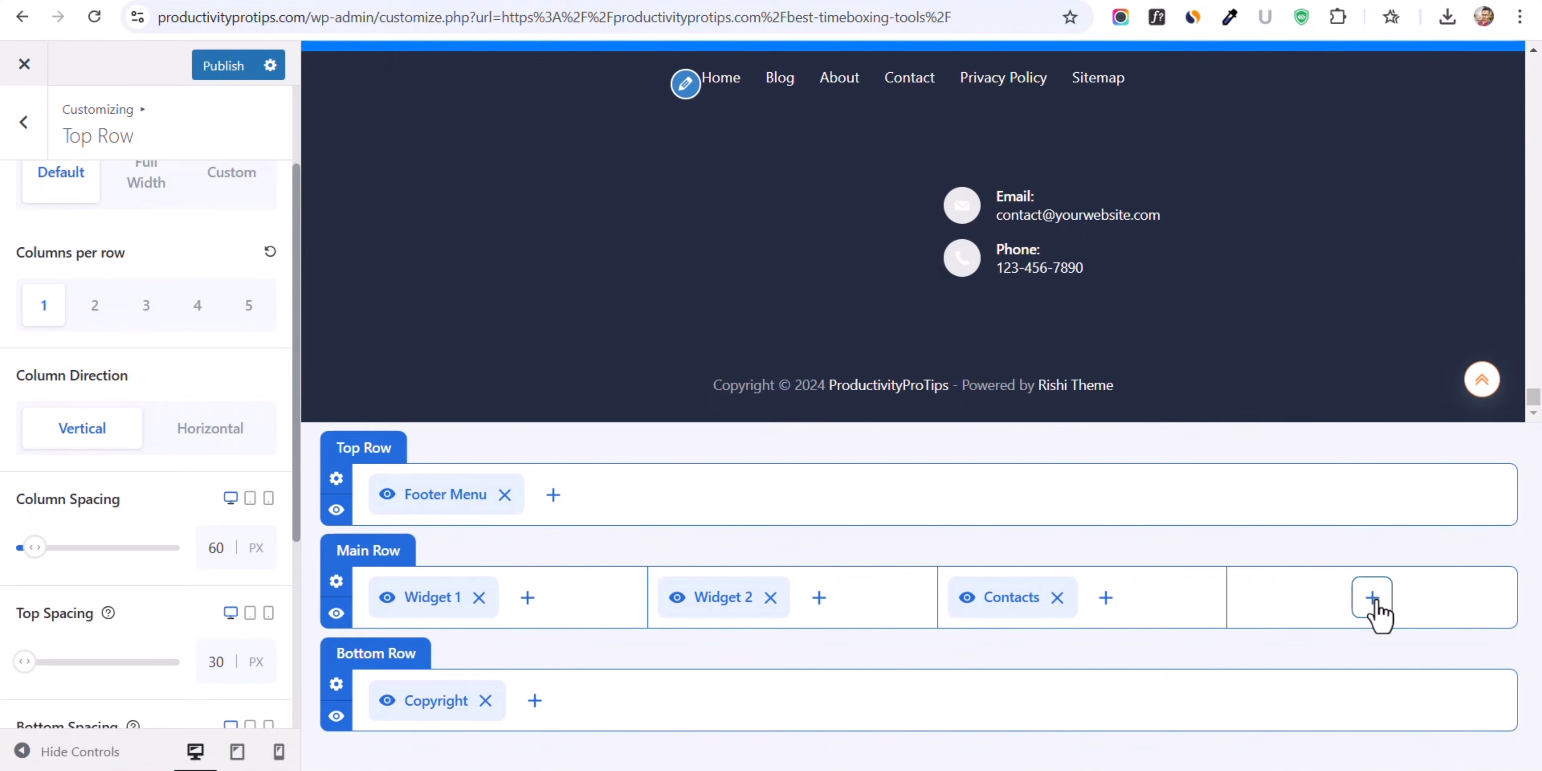
- Add the Socials element to the empty fourth column of the footer's main row
click(1373, 598)
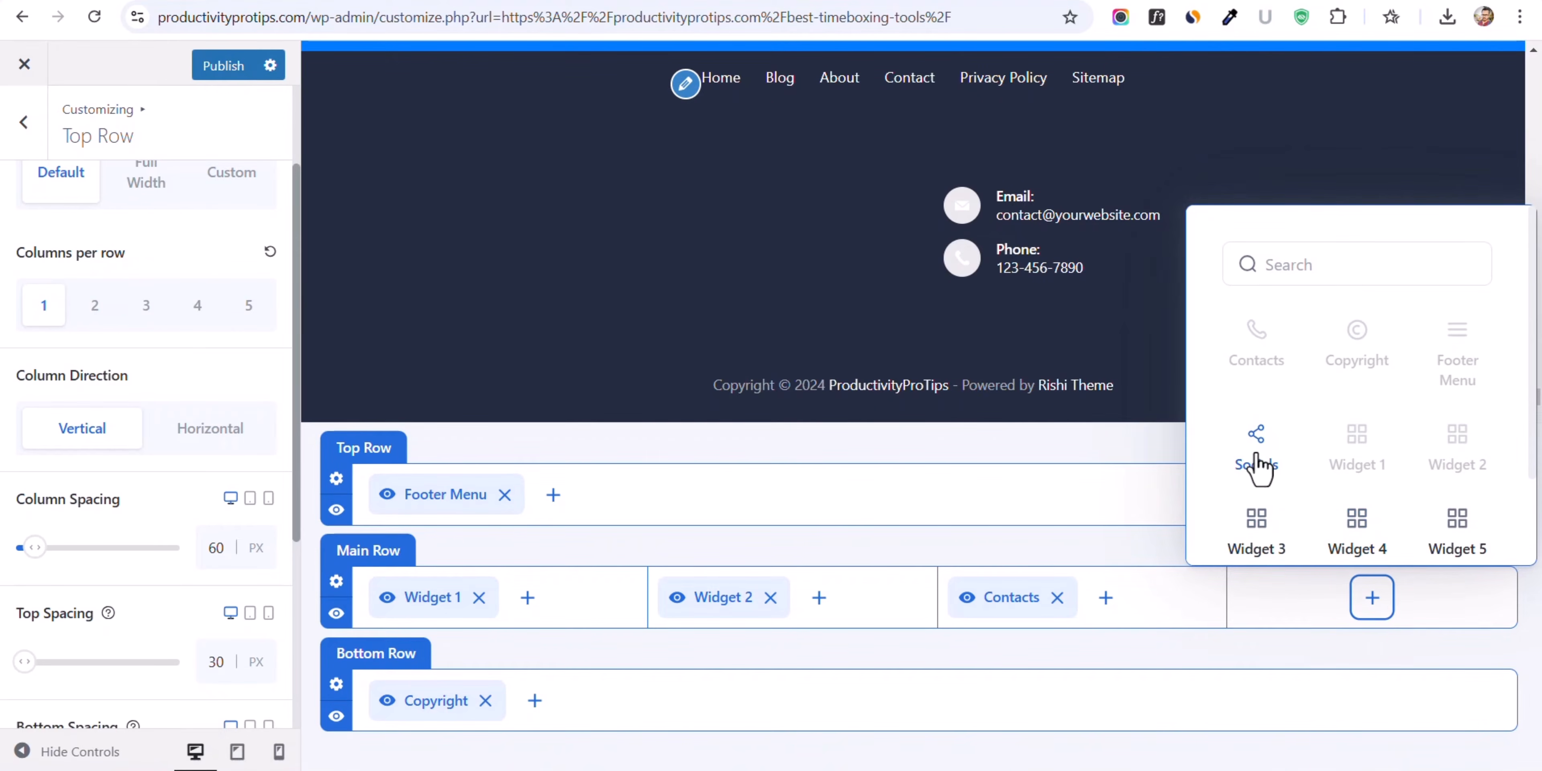
click(1257, 465)
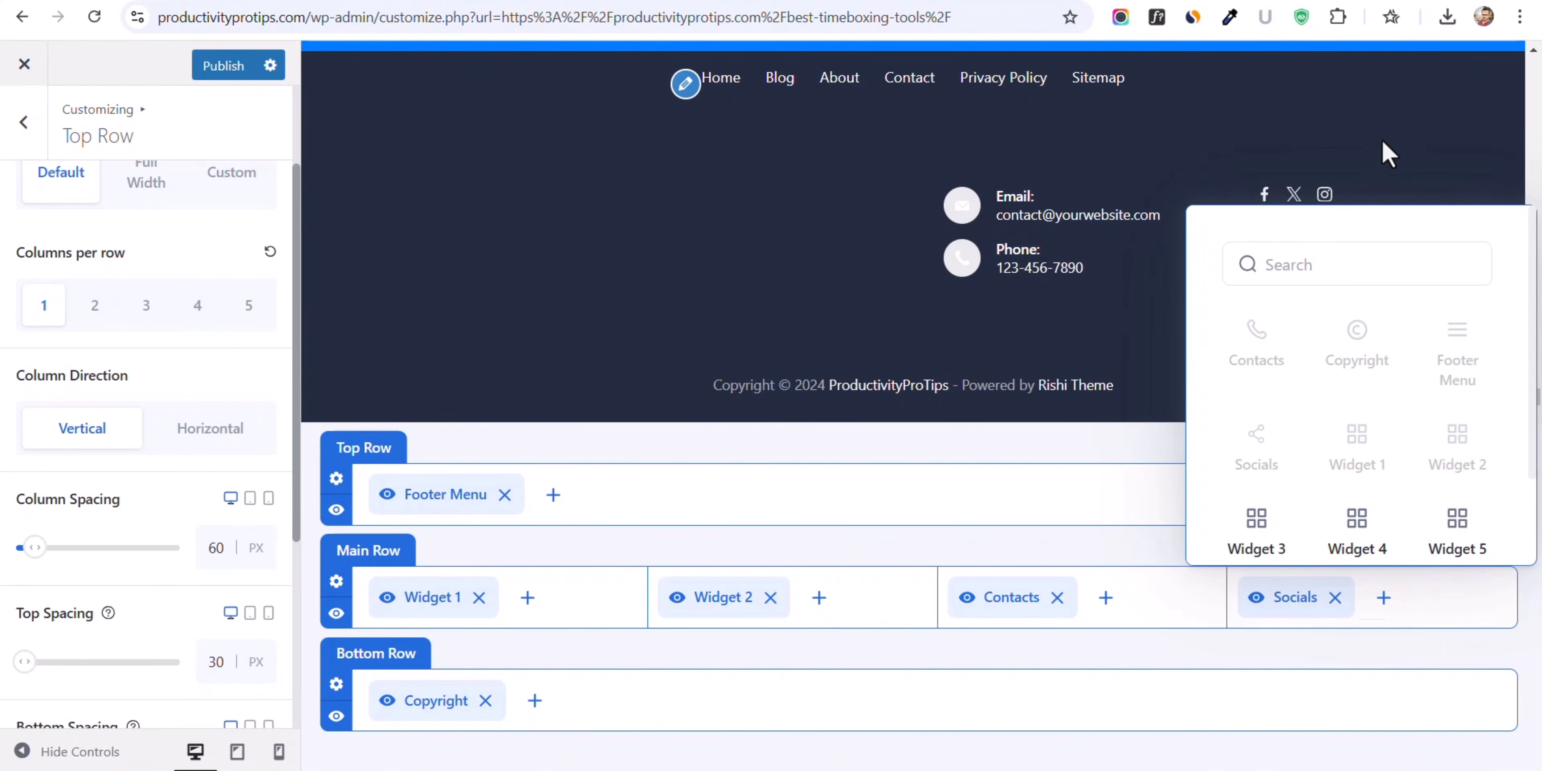
click(1137, 542)
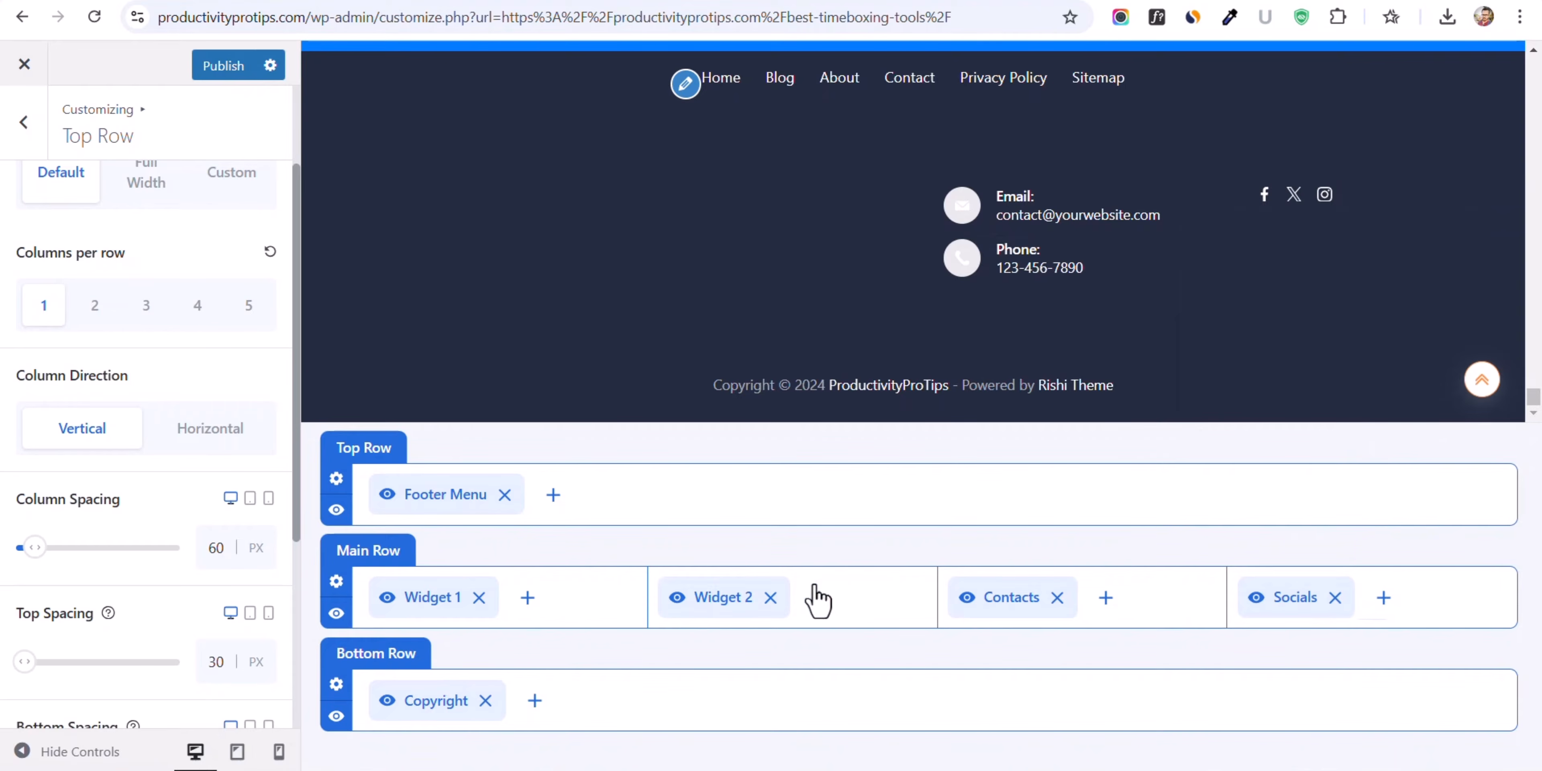
- Add a Categories List block to Widget 2 in the footer's main row
click(715, 598)
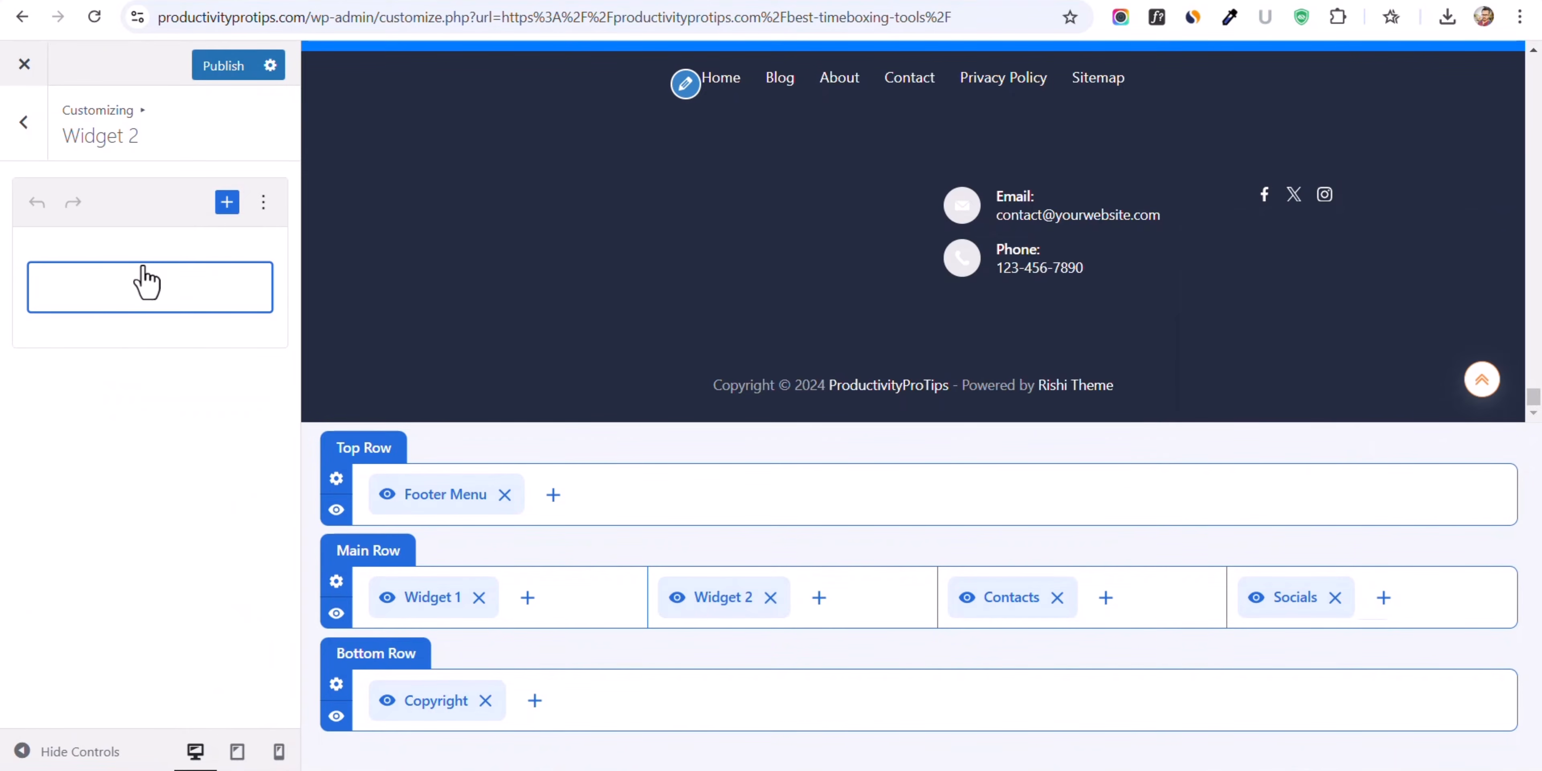
click(146, 281)
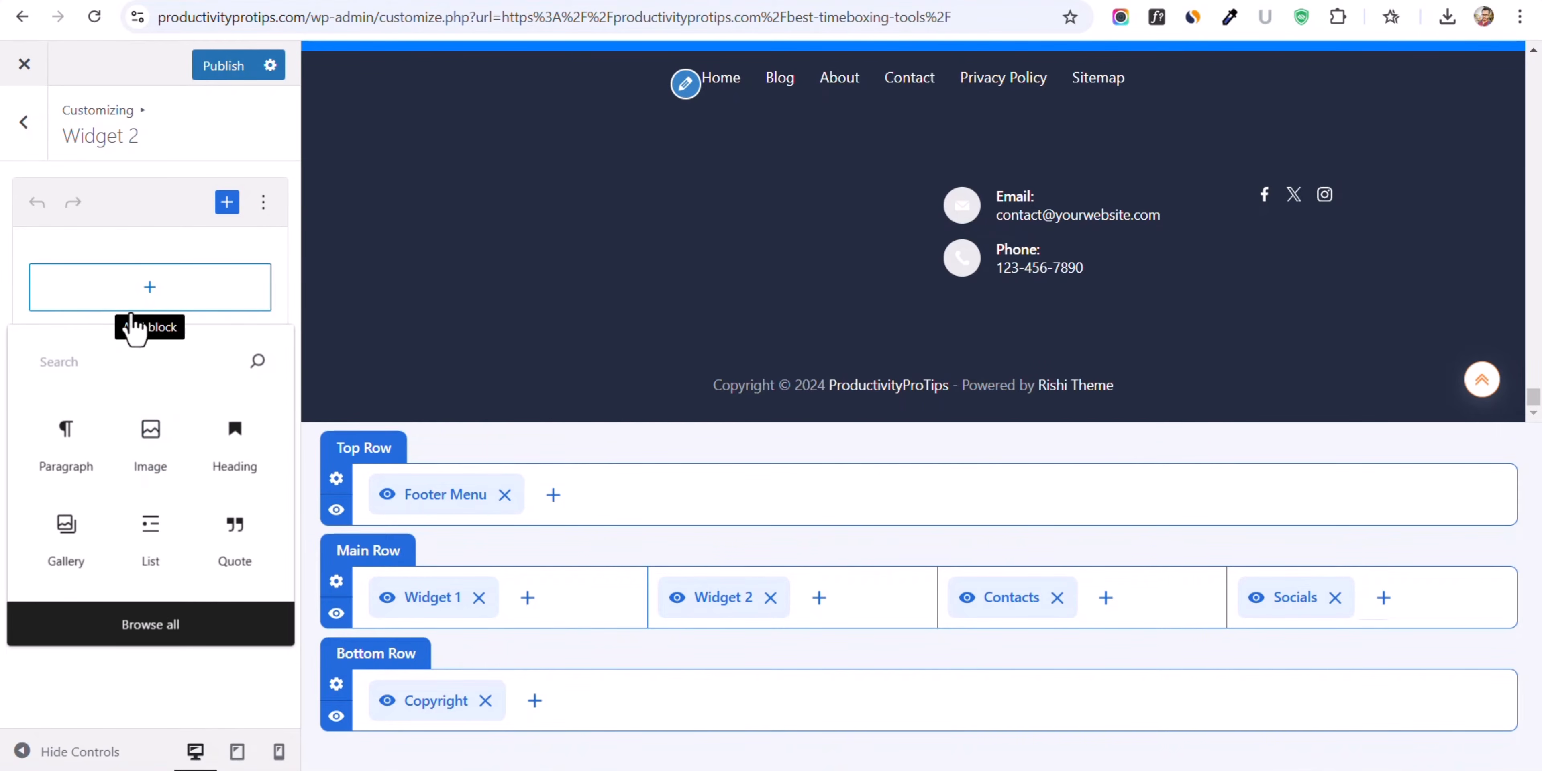
click(116, 359)
text(cate)
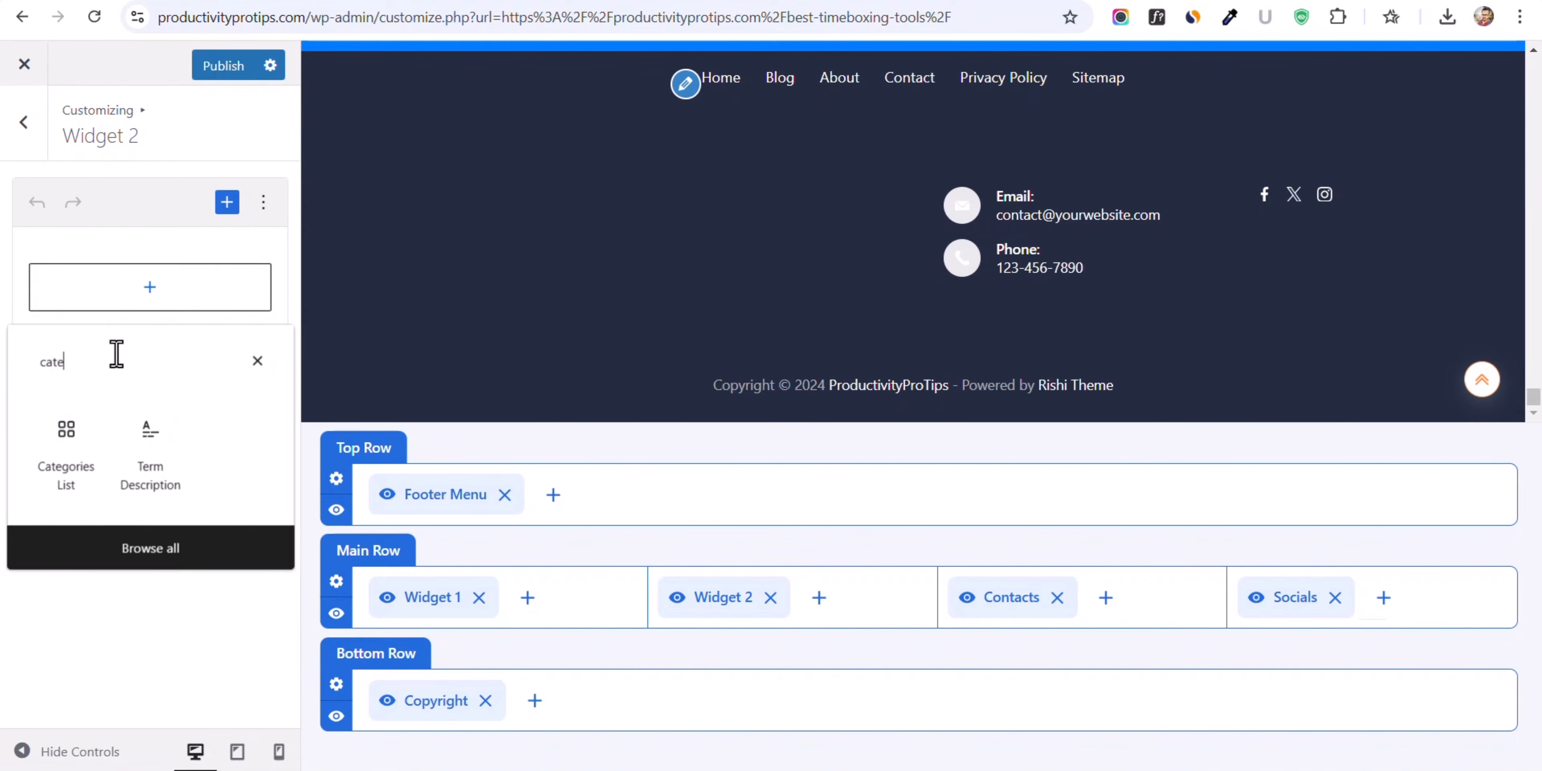
click(75, 440)
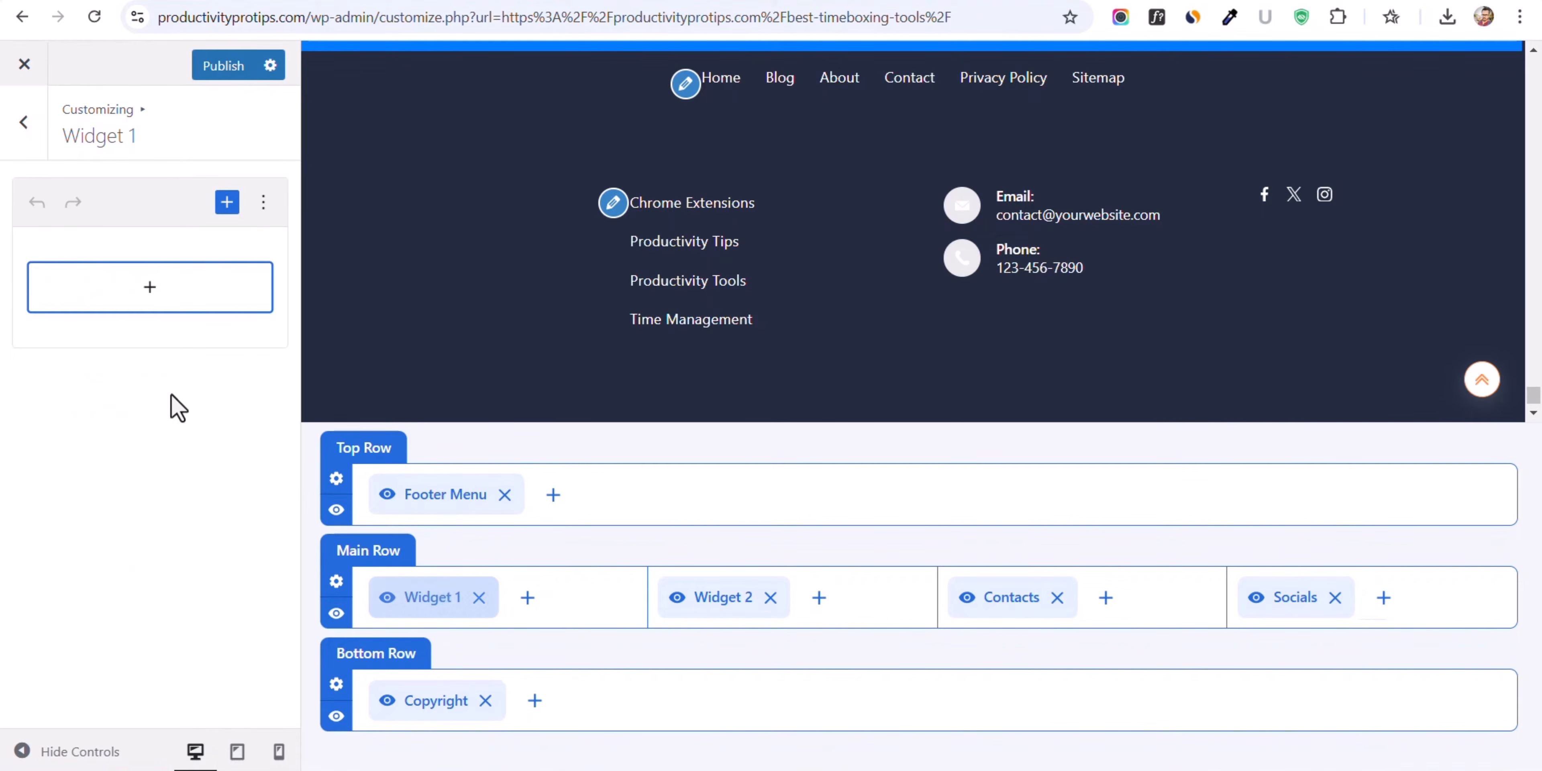
- Add an Image block to Widget 1 using the round portrait with the yellow background from the media library
click(151, 289)
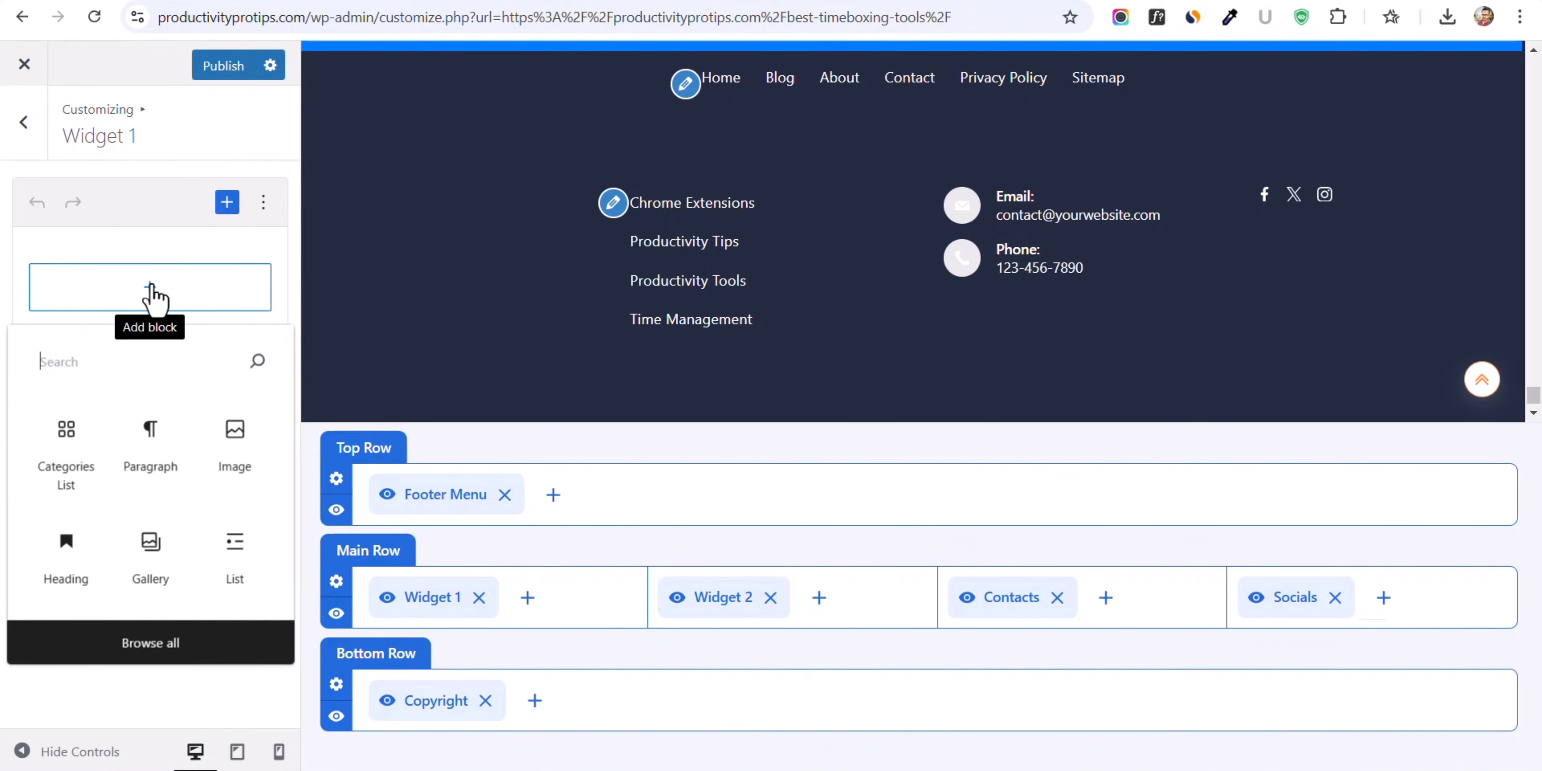
click(239, 455)
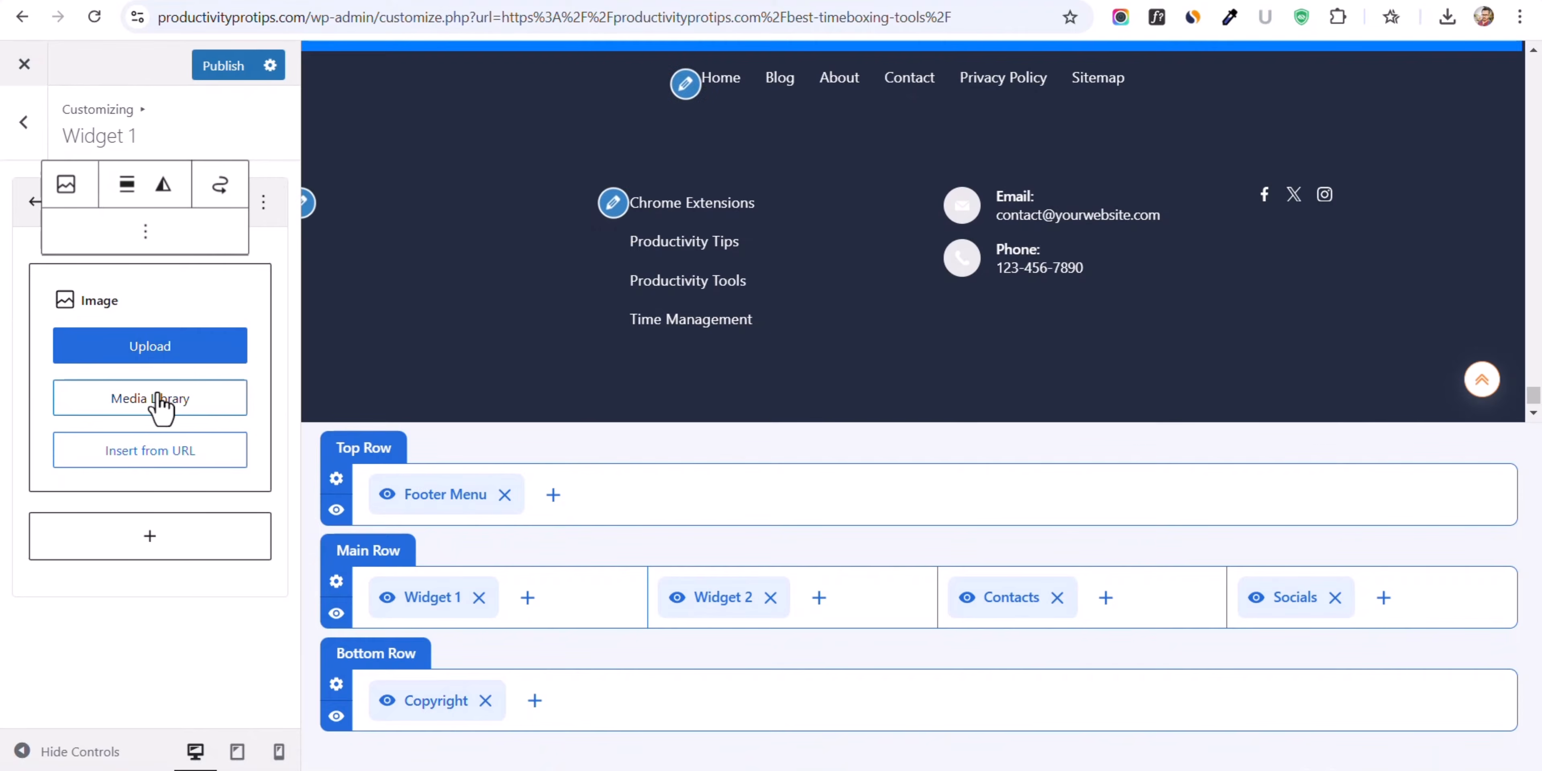
click(162, 396)
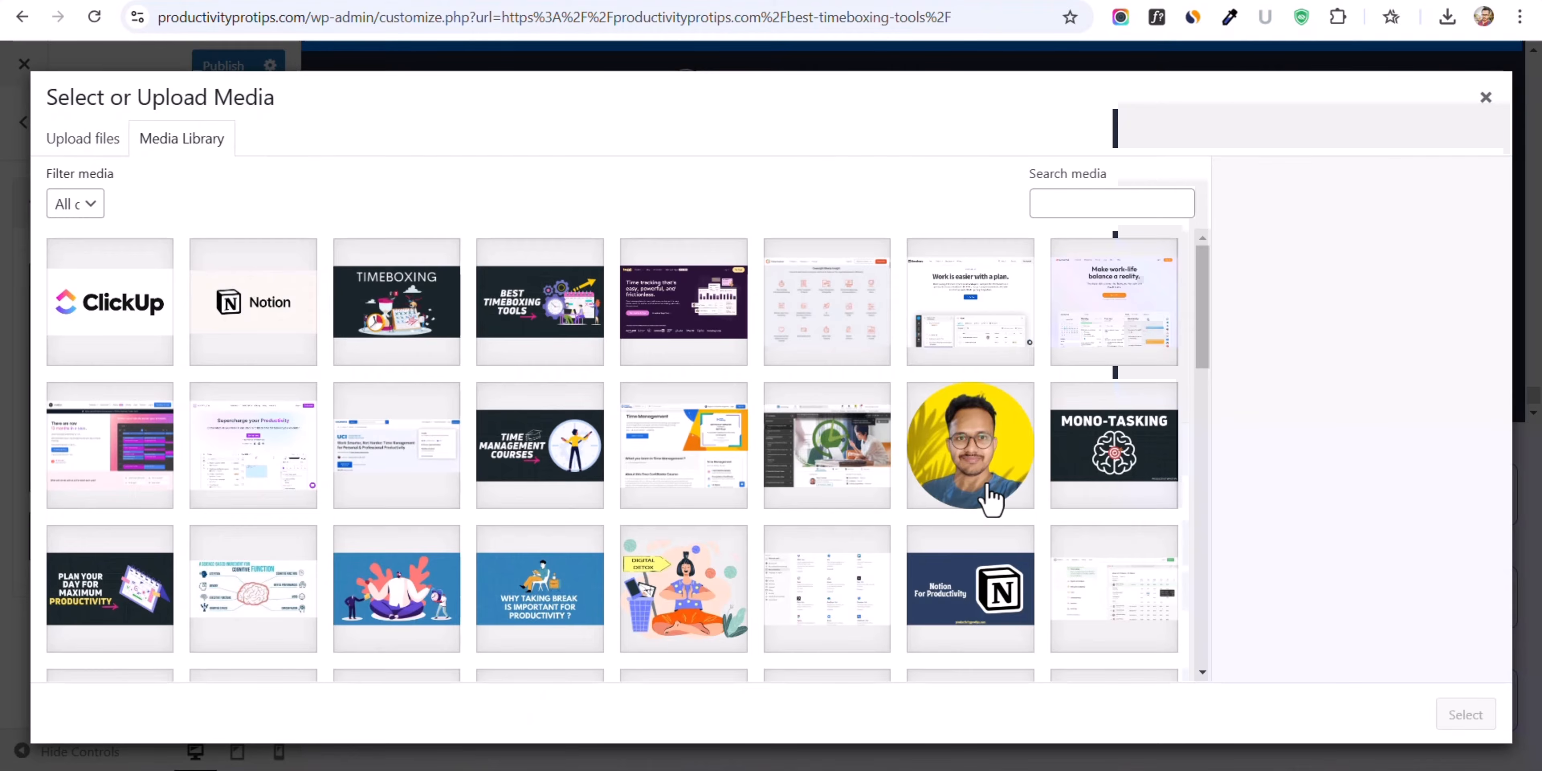
click(989, 498)
click(1467, 716)
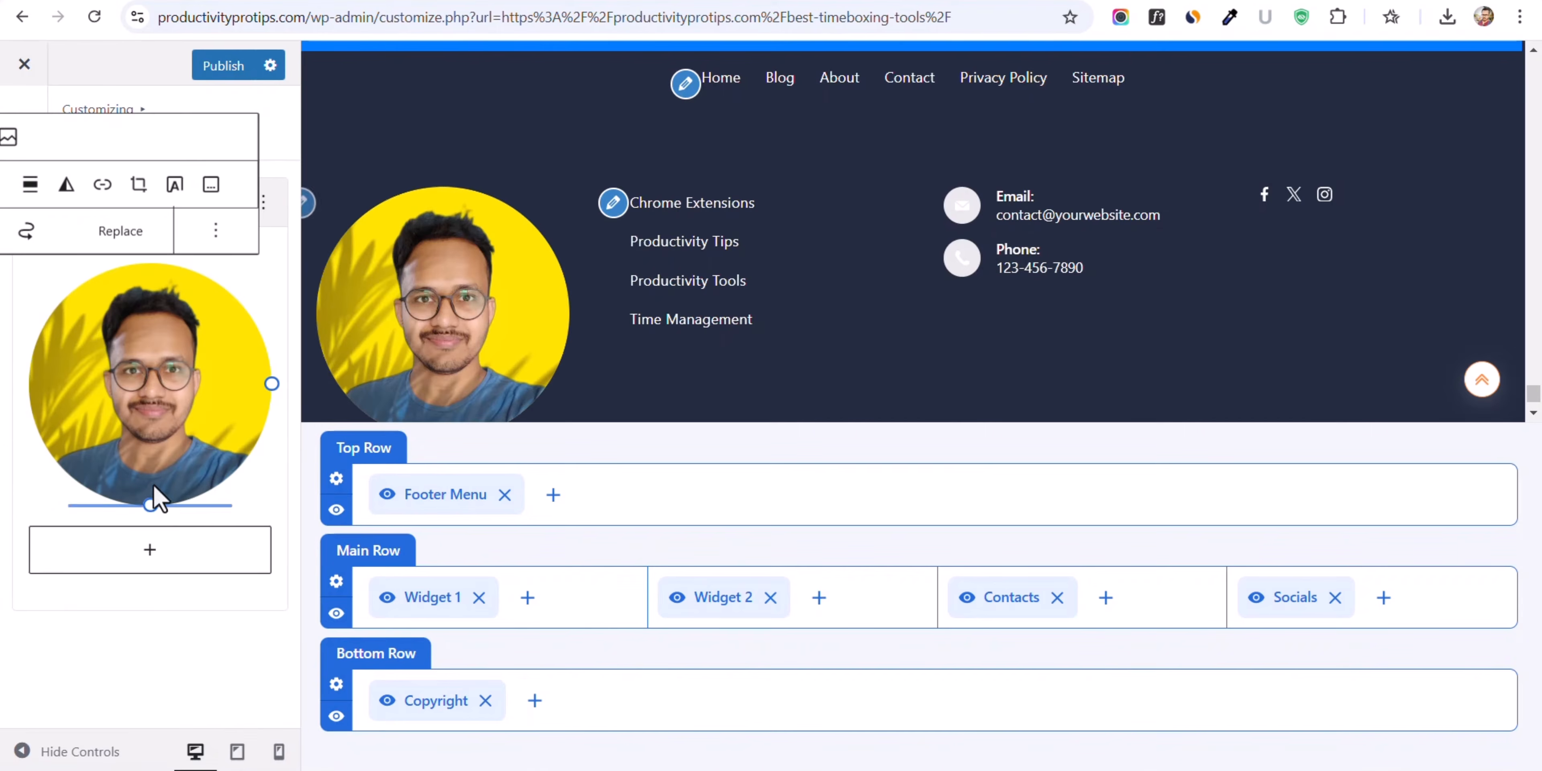
- Add a paragraph reading "Key2Blogging" below the image in Widget 1, followed by an empty paragraph block
click(150, 554)
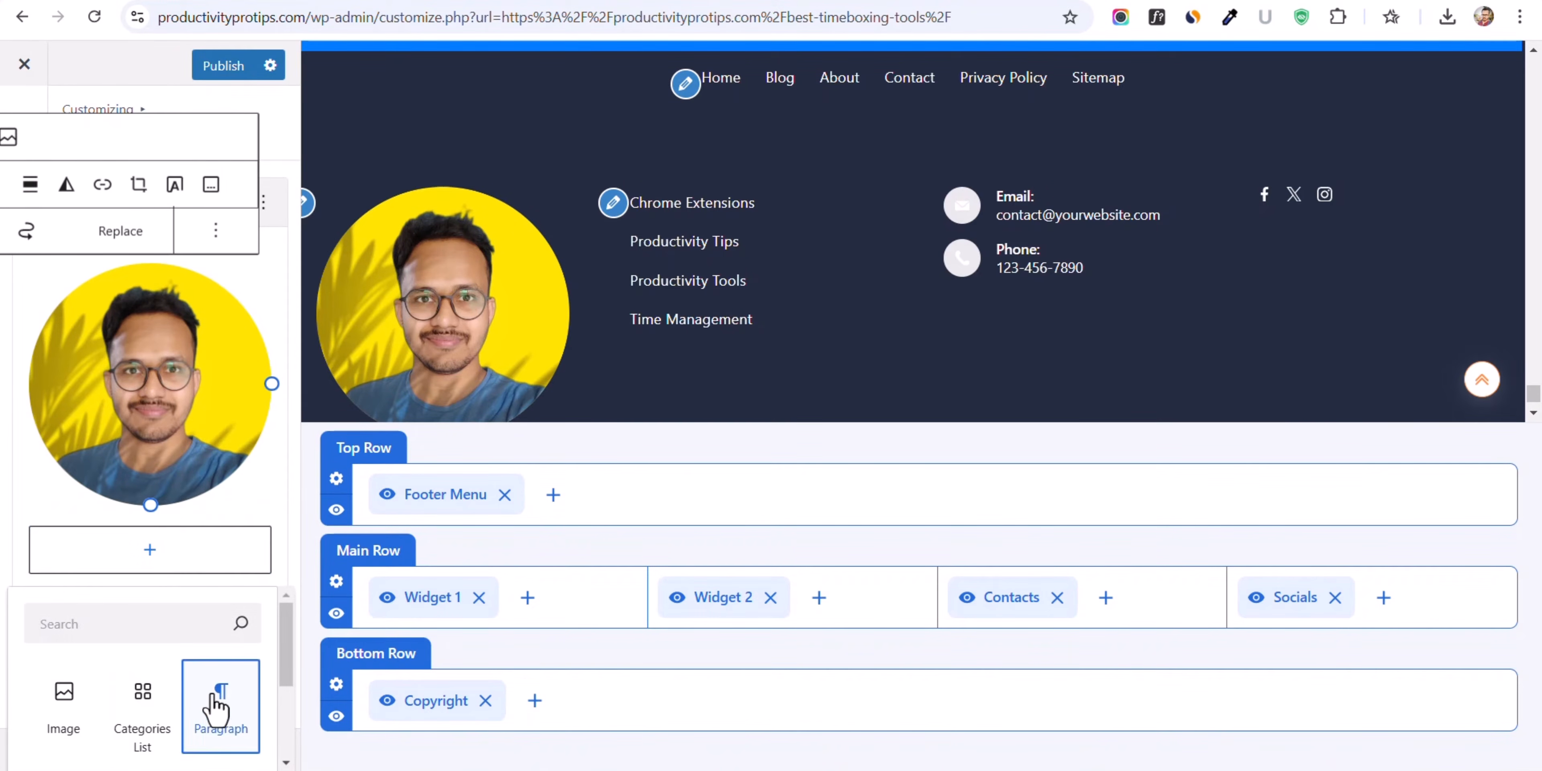
click(214, 700)
text(Key2Blogging)
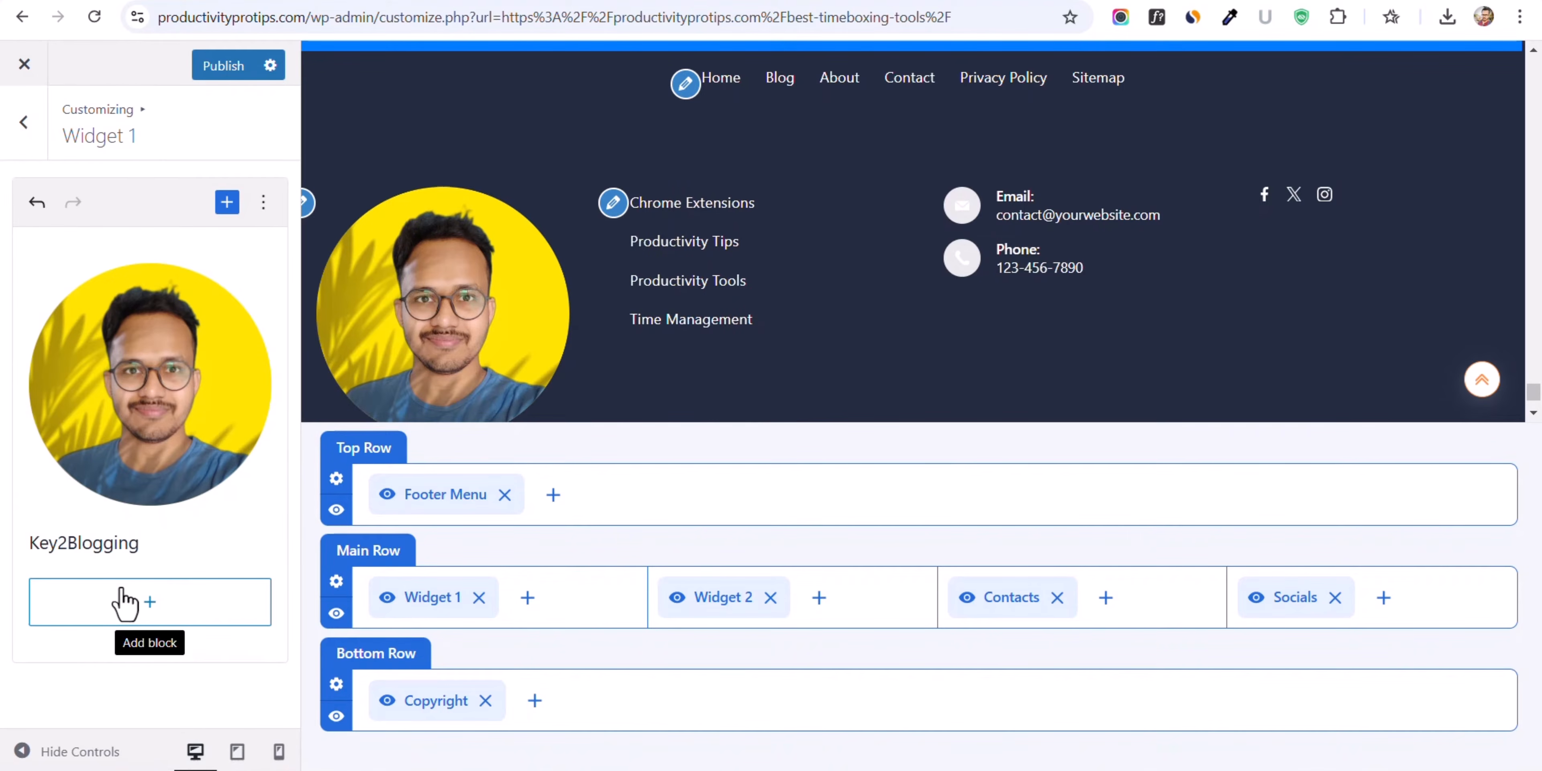
click(137, 604)
click(63, 743)
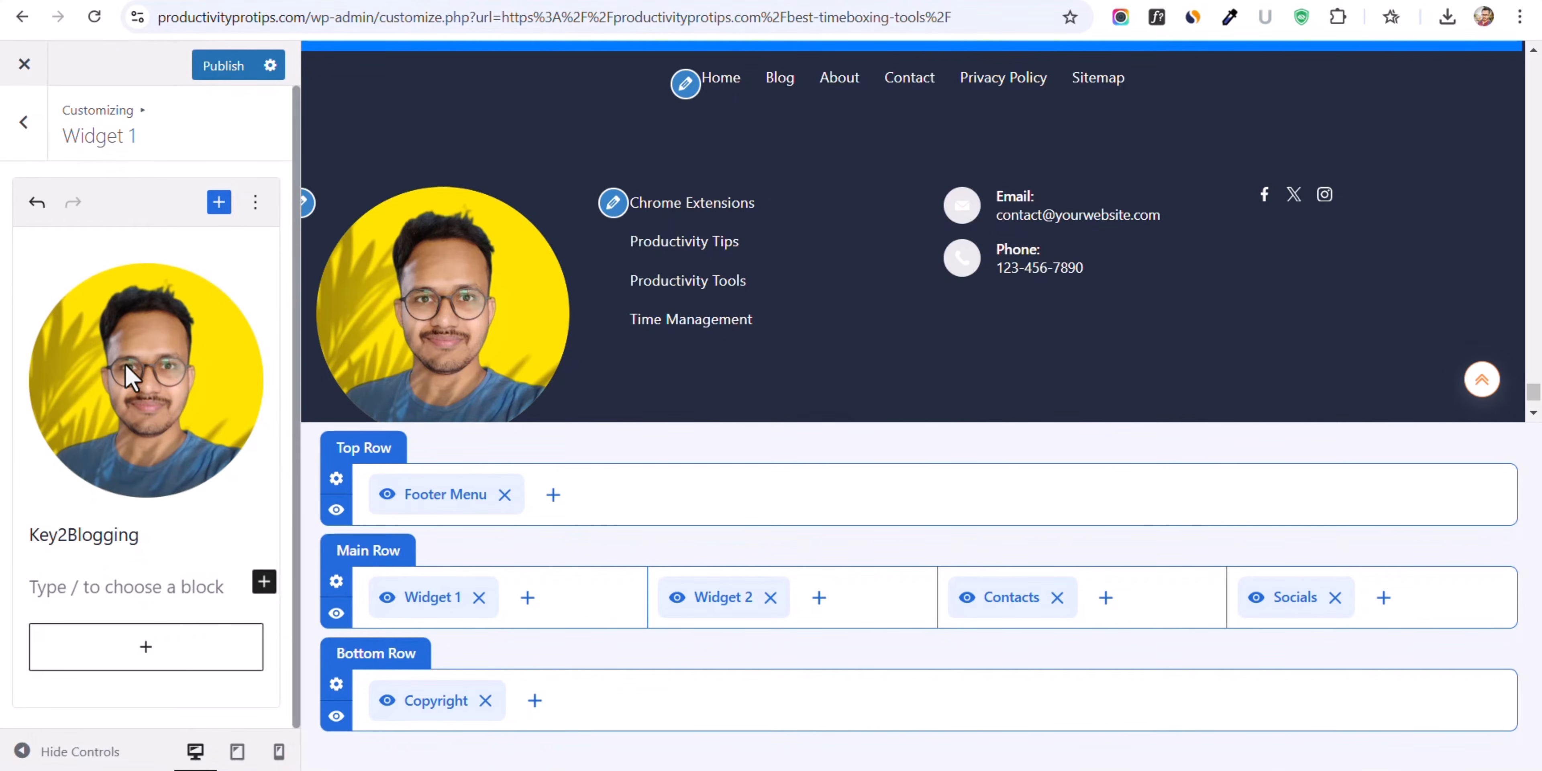
- Shrink the portrait image in Widget 1 to about half its width
scroll(521, 147, down, 4)
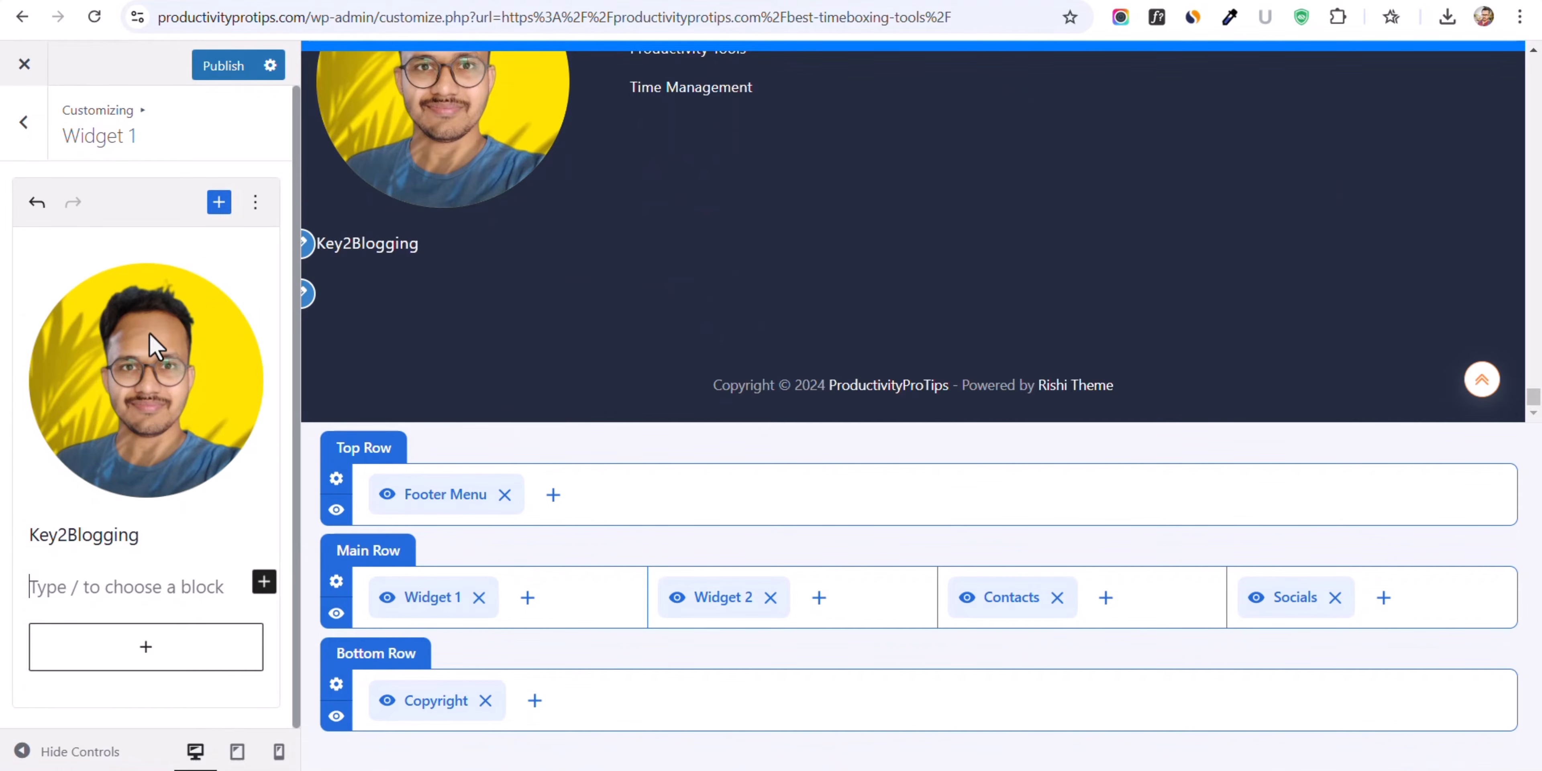
click(129, 369)
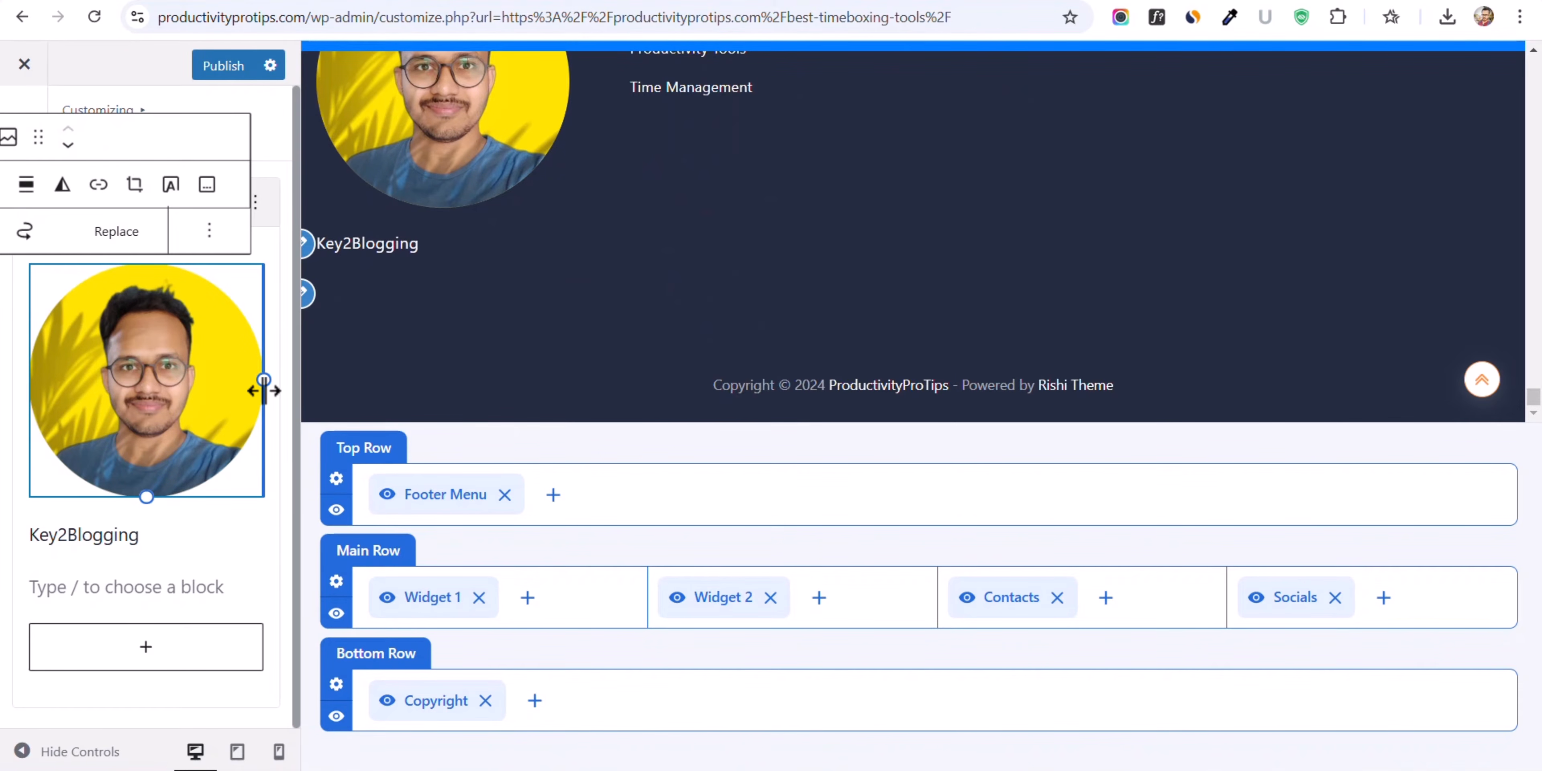
drag(264, 391, 145, 324)
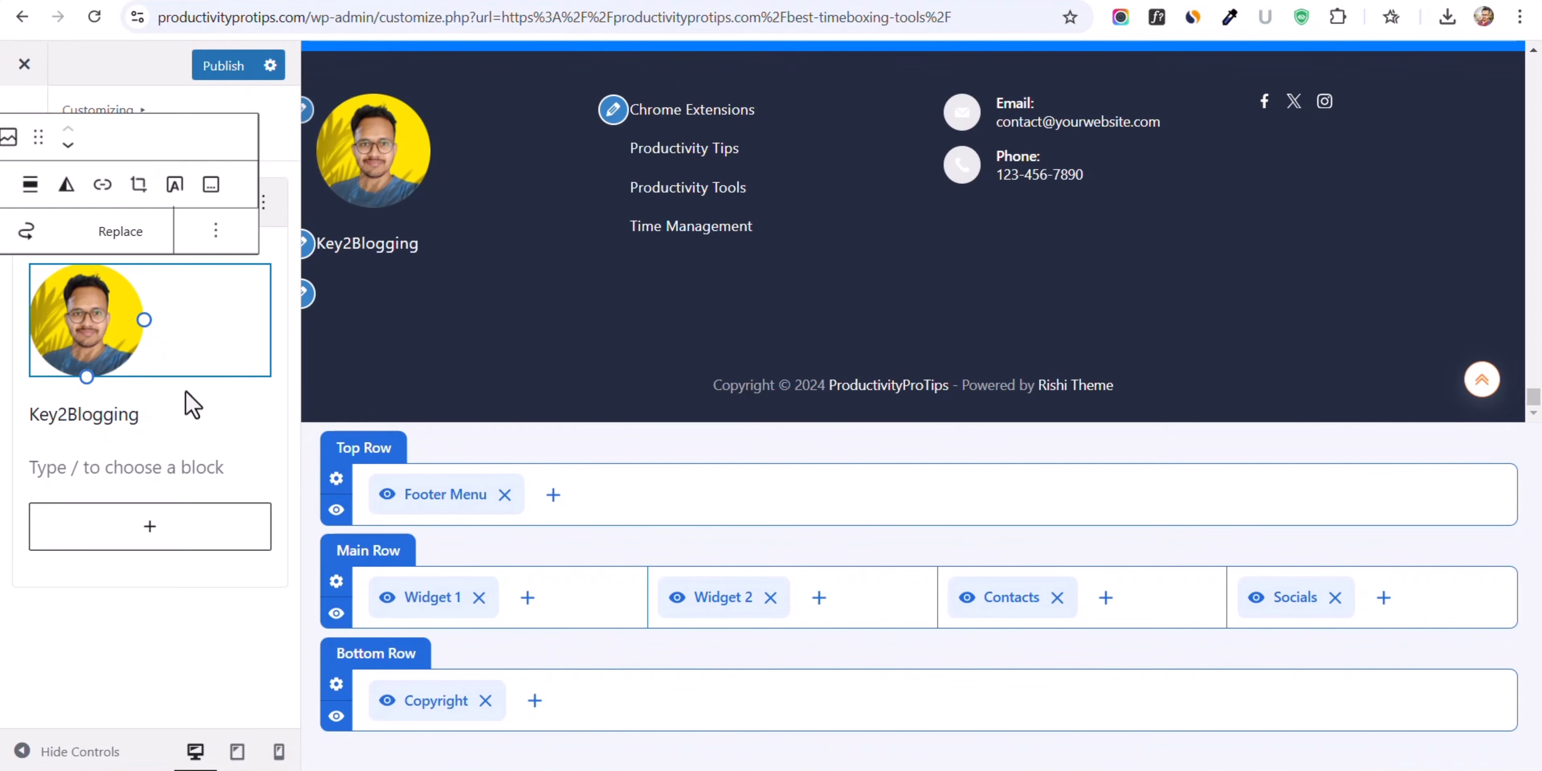
click(2, 434)
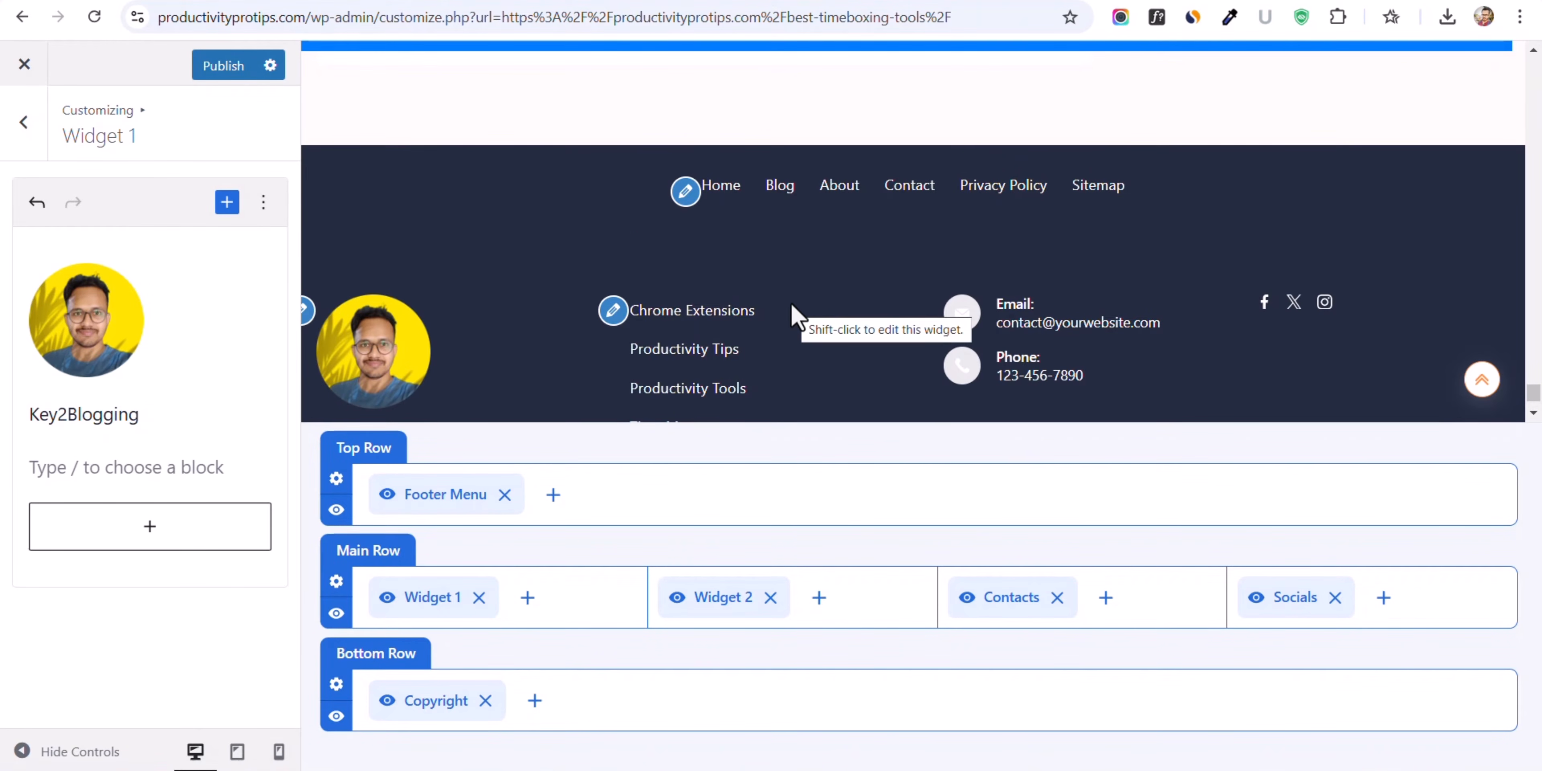
- Leave the footer builder and open the Blog settings of the customizer
scroll(790, 302, up, 5)
click(36, 138)
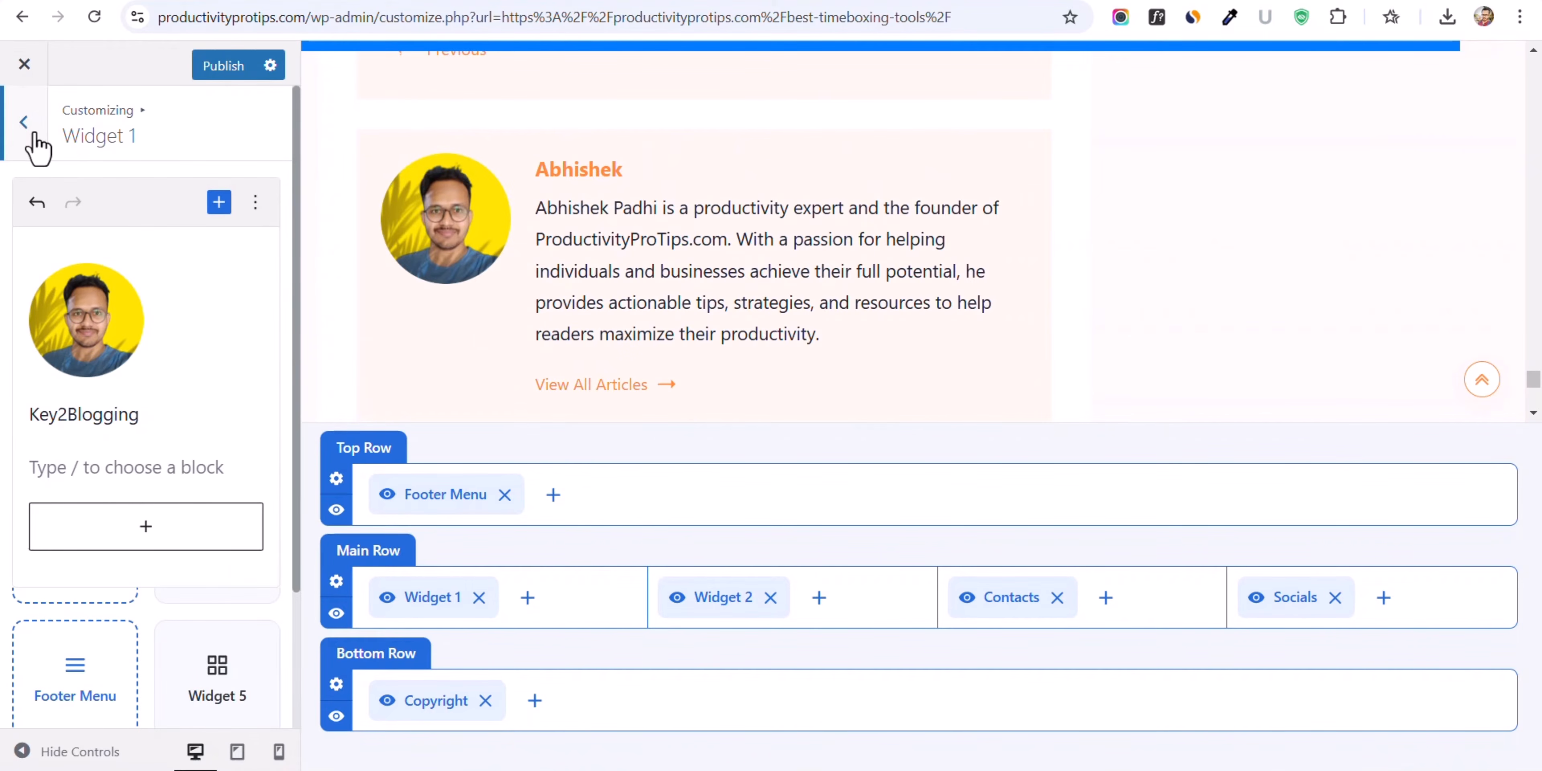
click(33, 158)
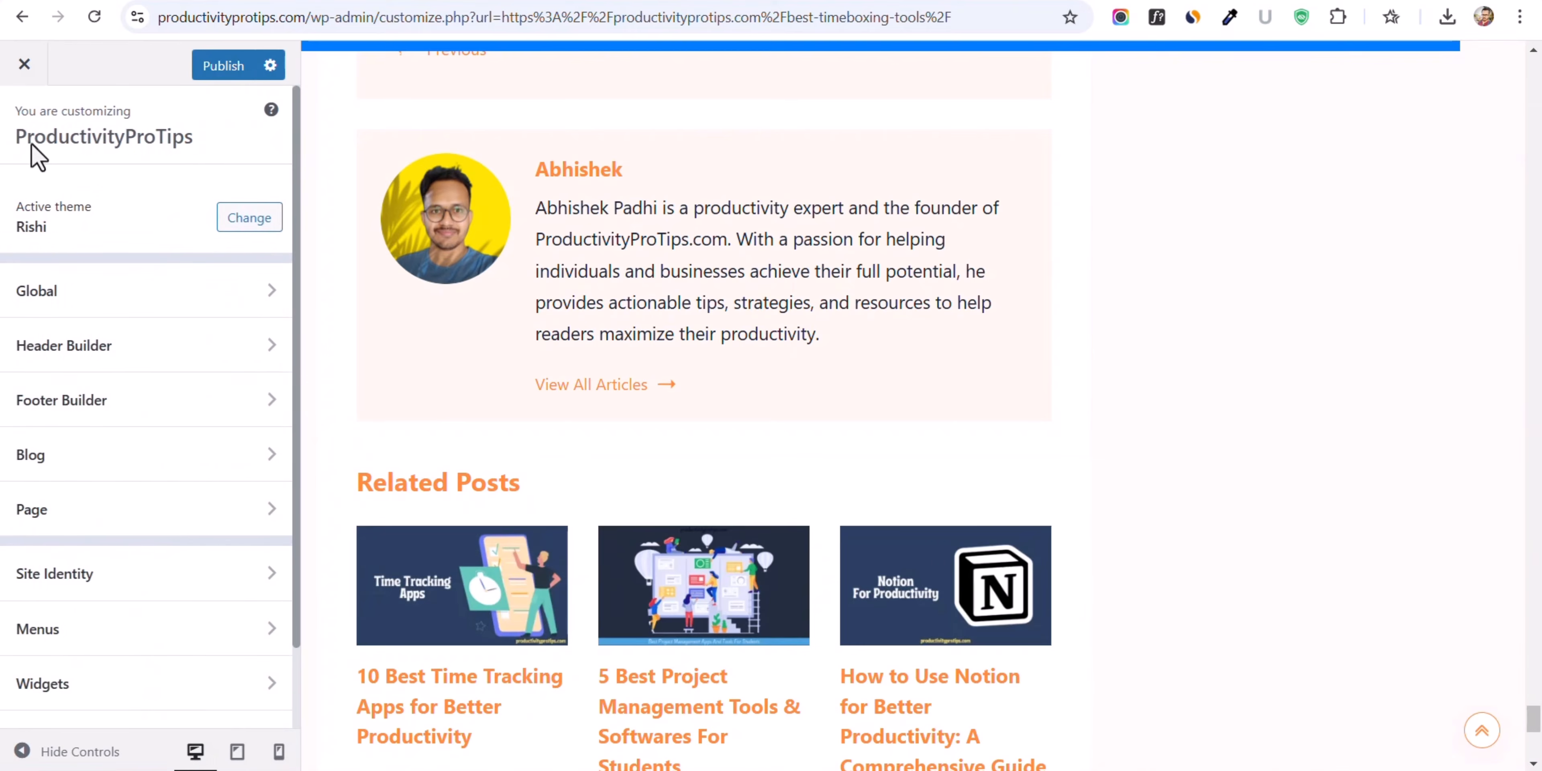
click(76, 455)
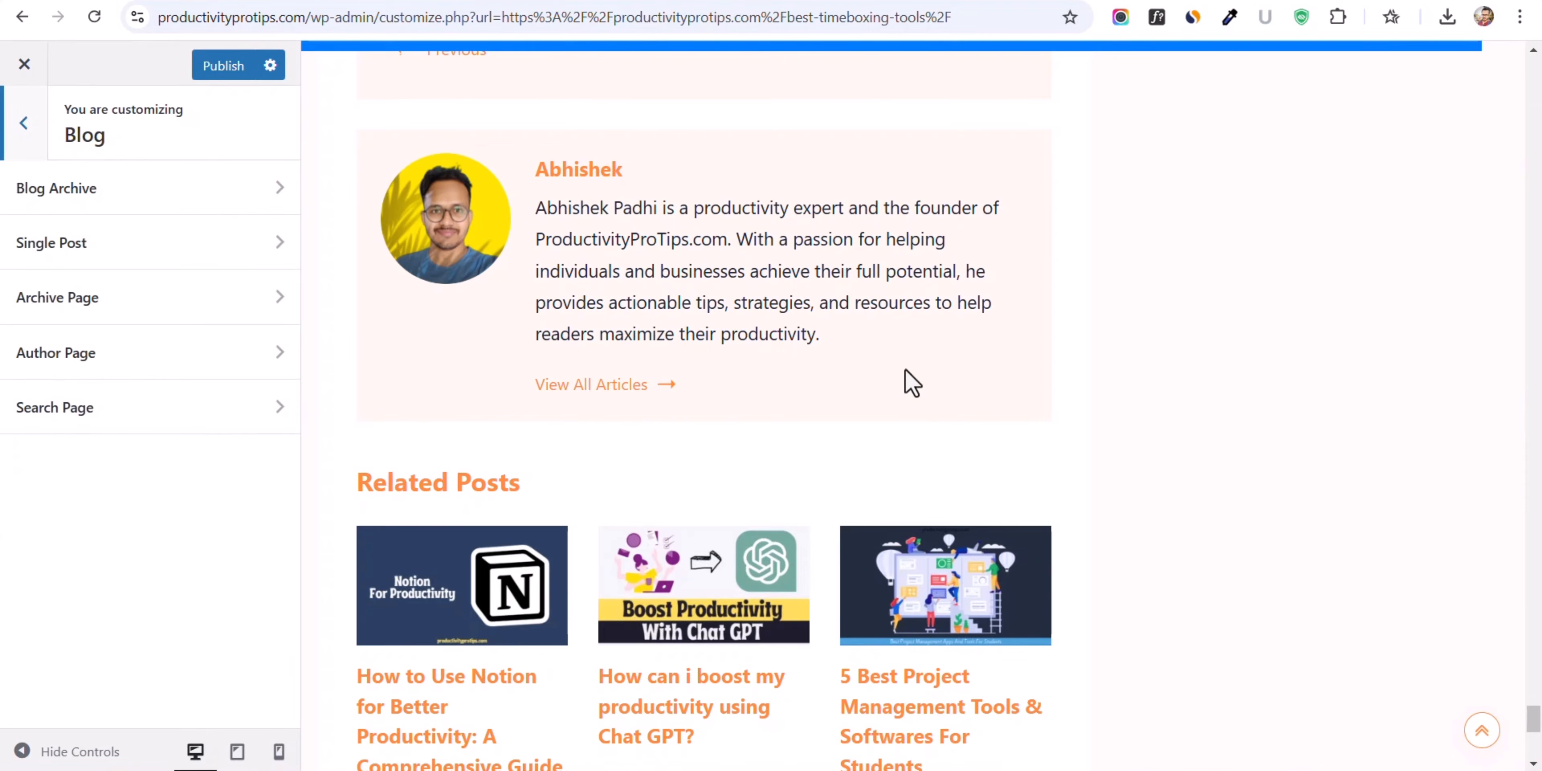
- Load the site's Blog page in the preview and examine its current post layout
scroll(904, 359, up, 20)
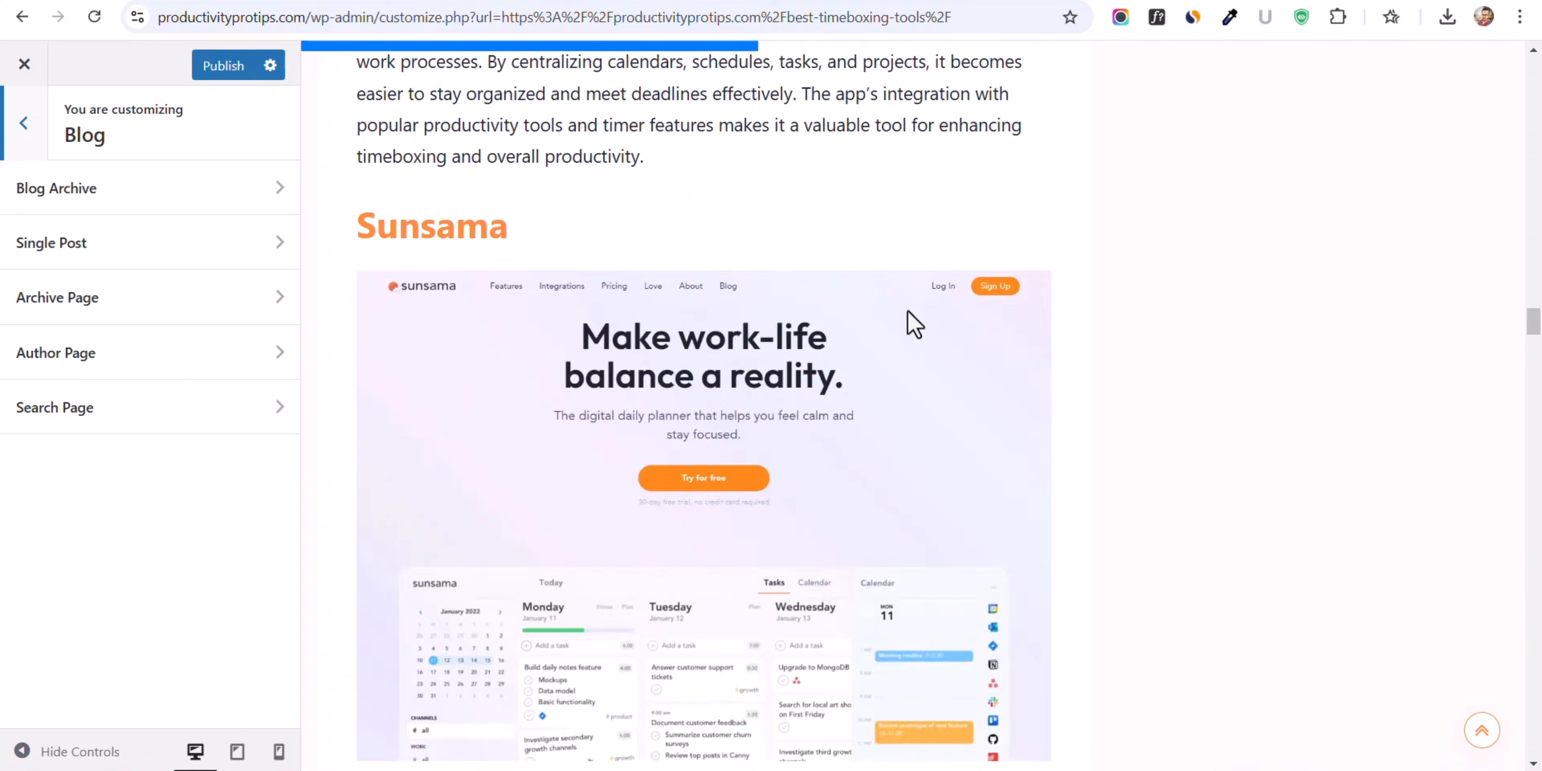
scroll(907, 311, up, 20)
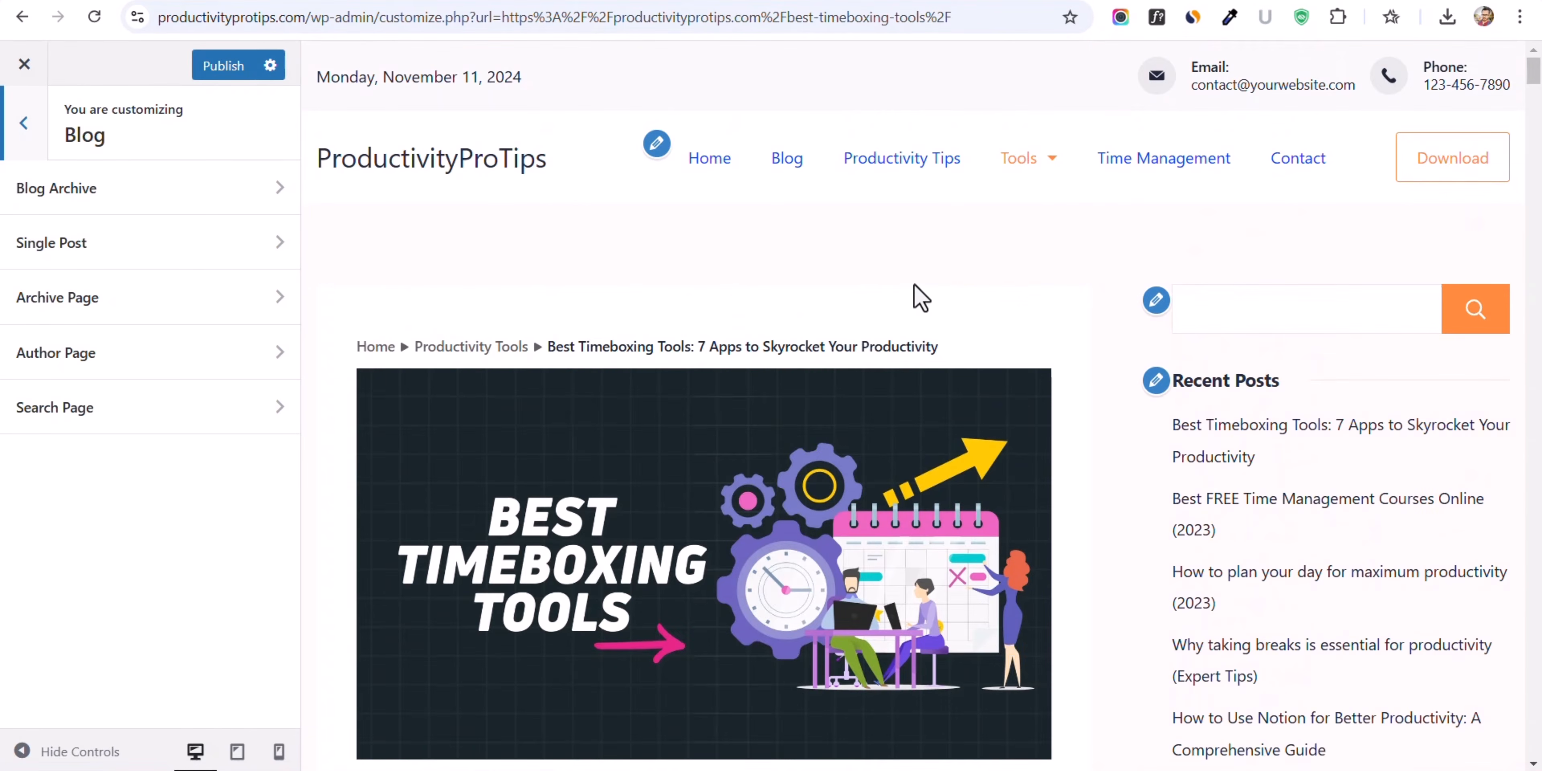
click(798, 175)
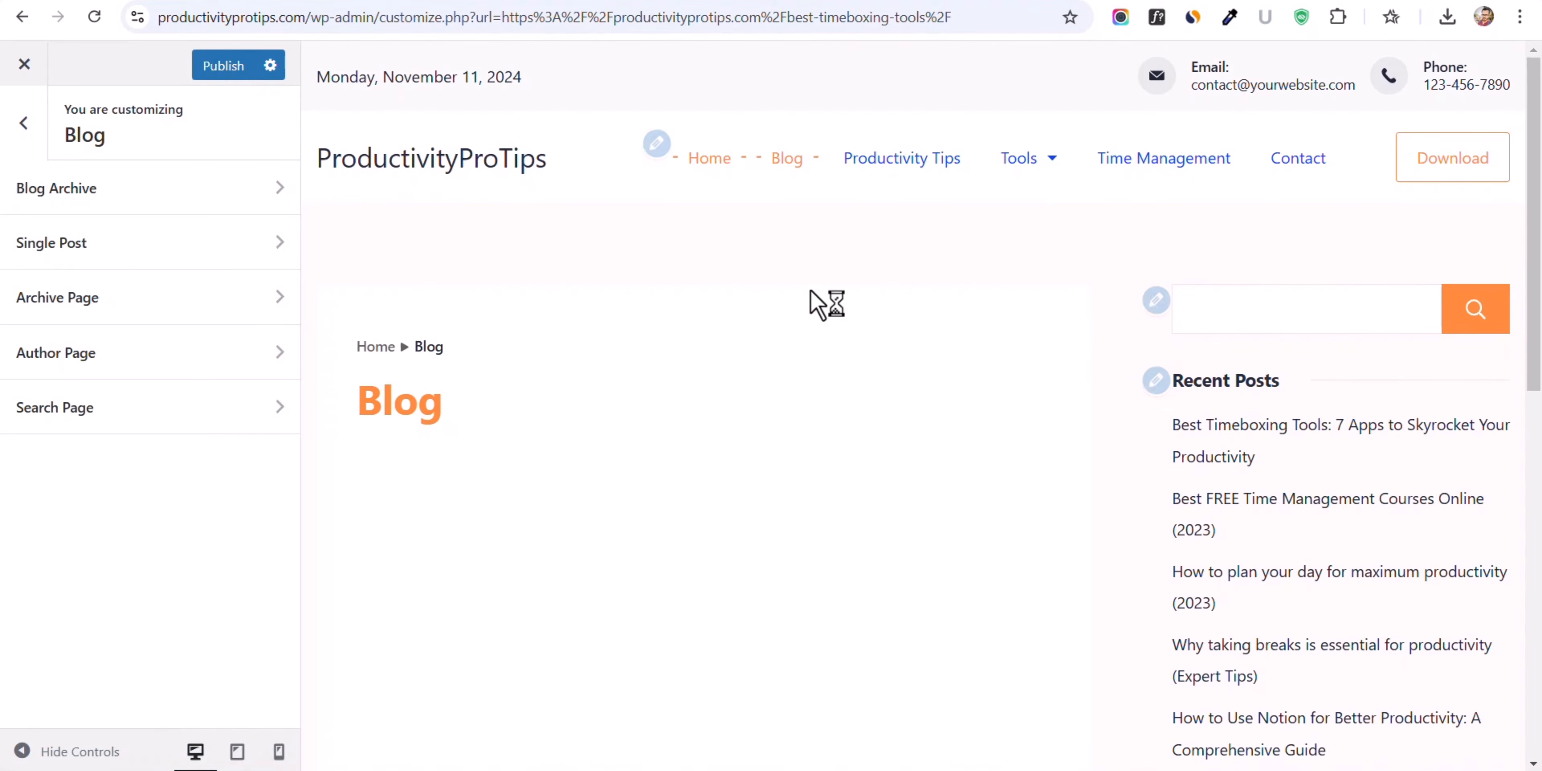
scroll(794, 365, down, 10)
scroll(775, 389, up, 10)
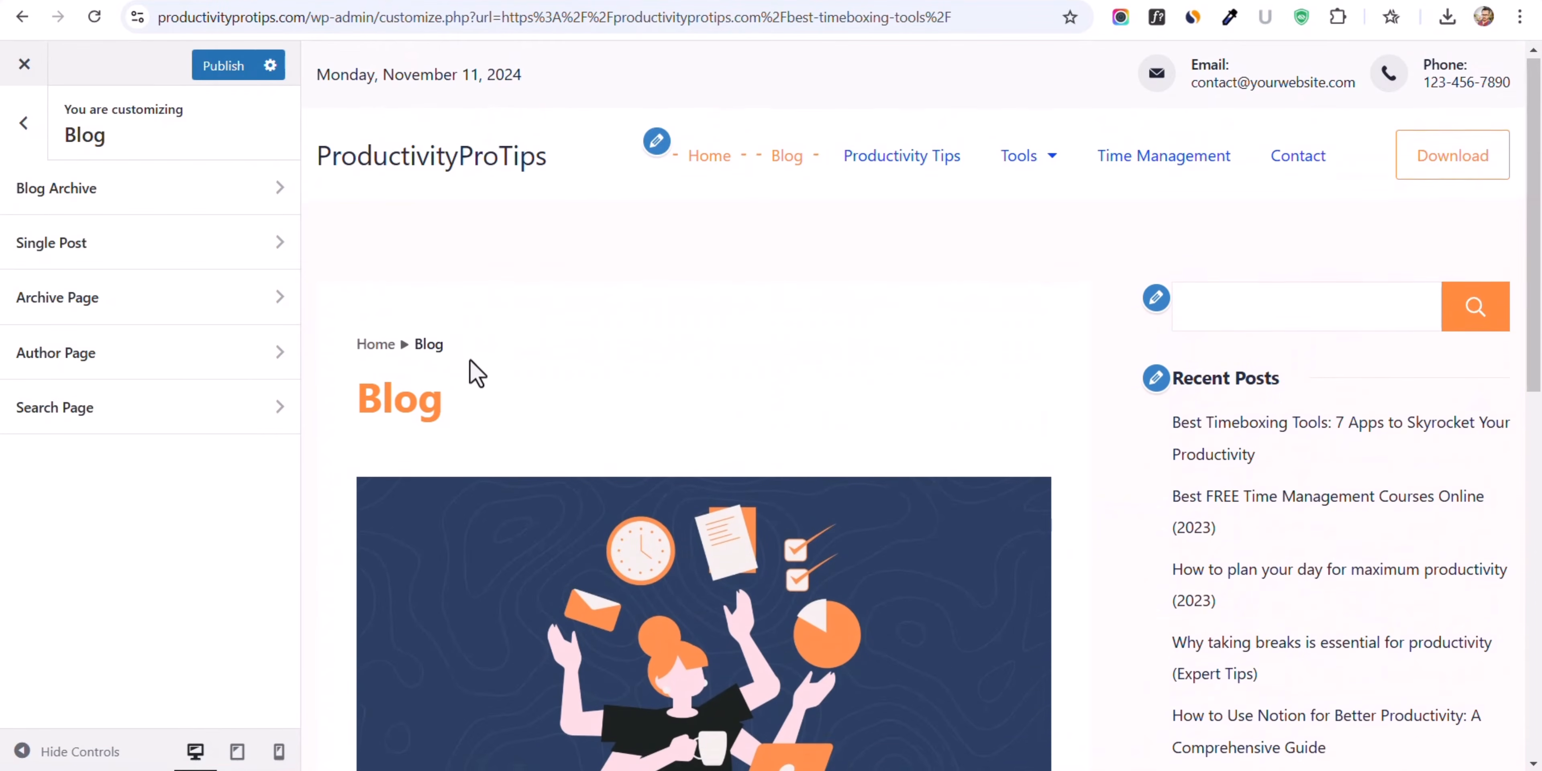
scroll(650, 438, down, 5)
scroll(650, 439, up, 4)
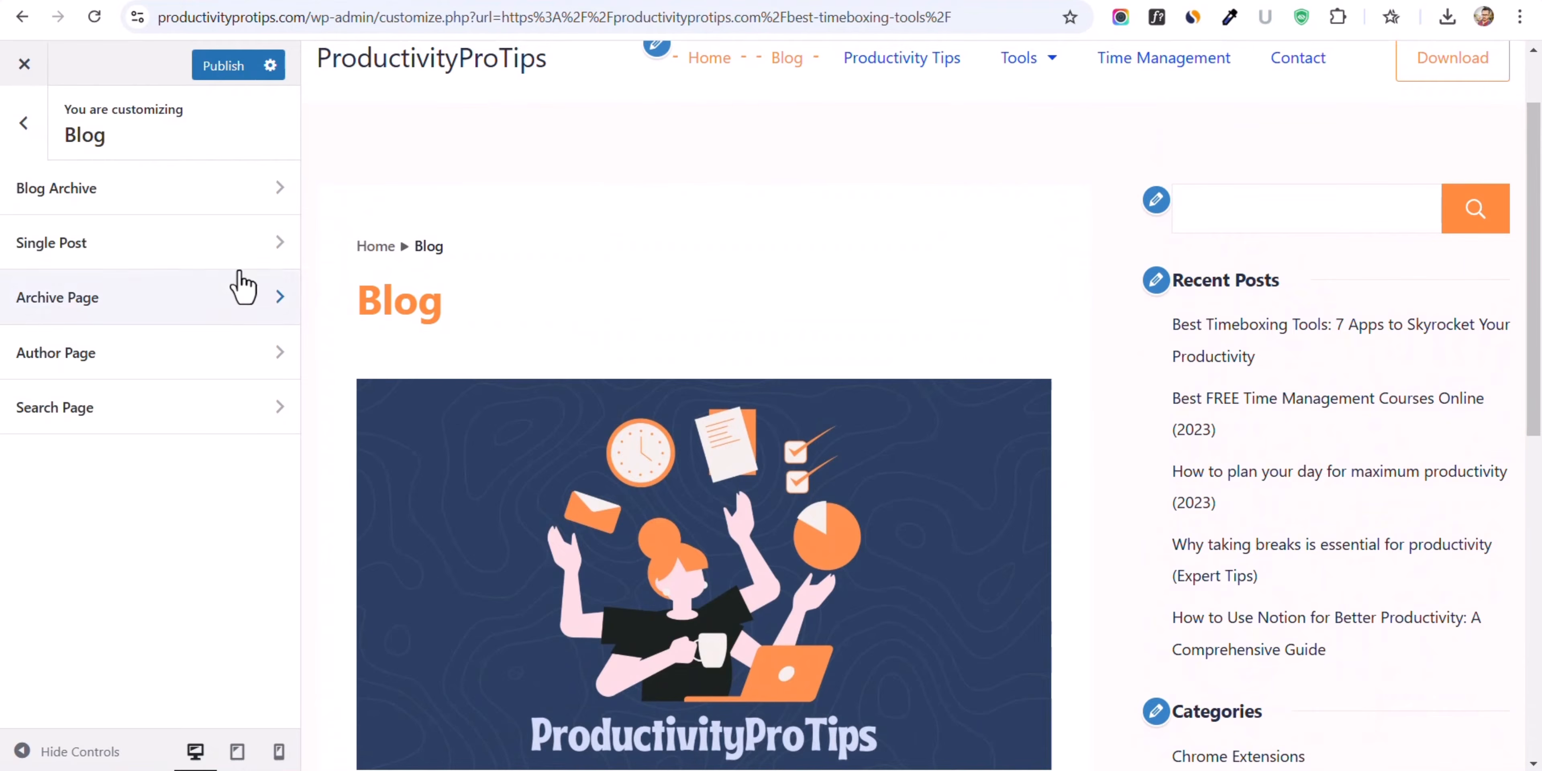
- Set the blog page layout in the Blog Archive settings to Listing Layout and check the previewed page
click(172, 191)
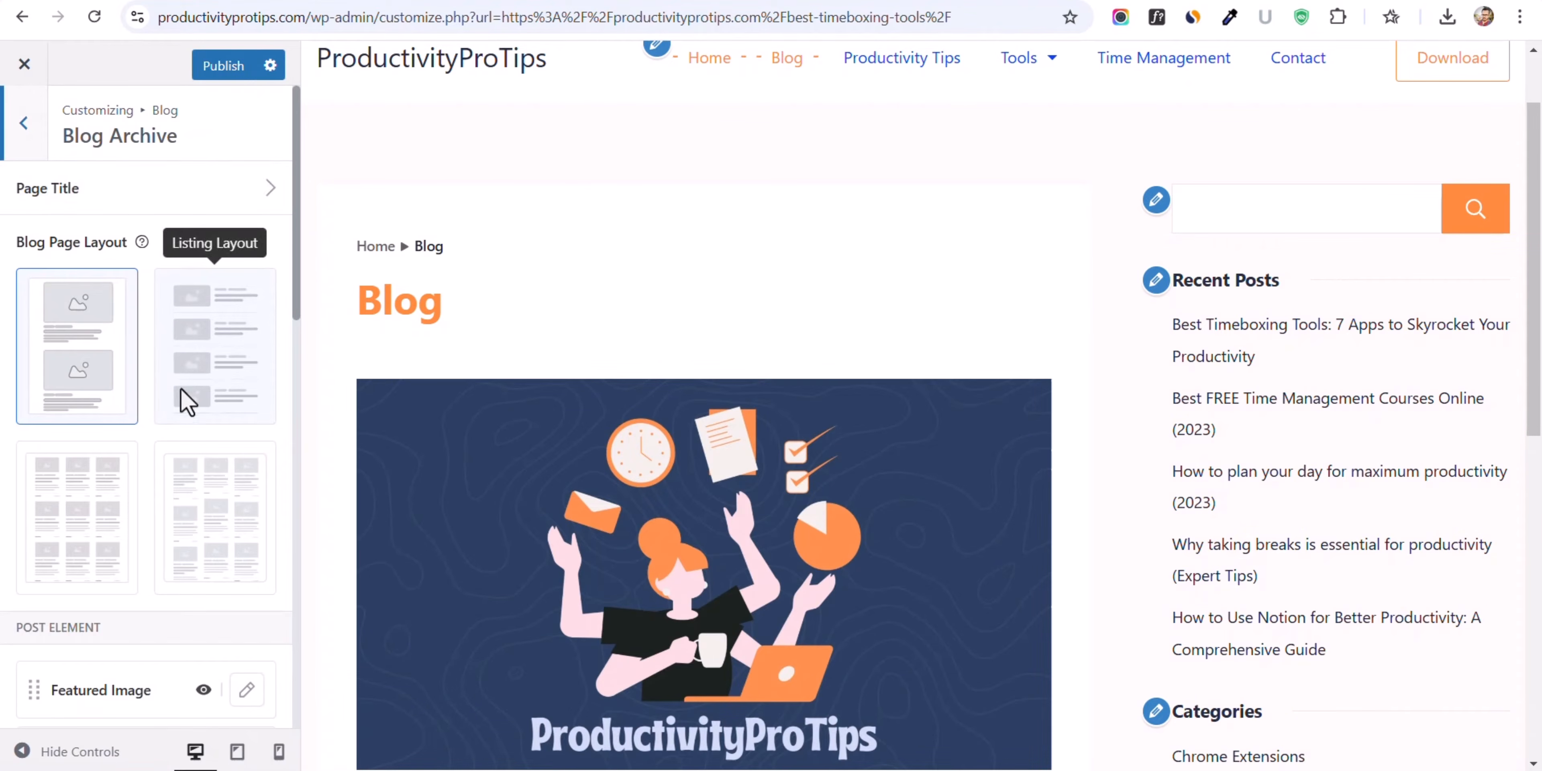
click(225, 327)
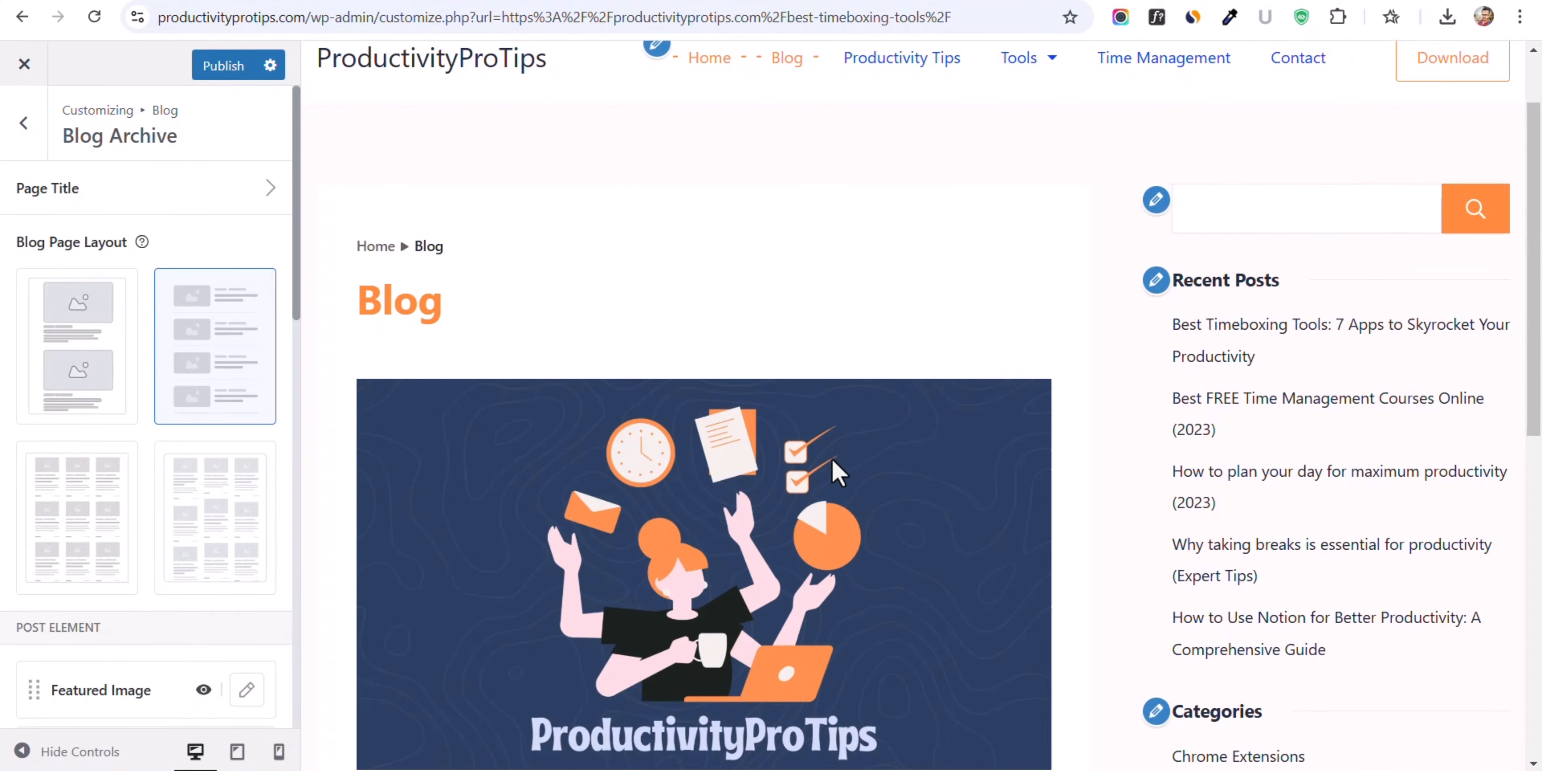
scroll(832, 473, down, 8)
scroll(831, 465, up, 10)
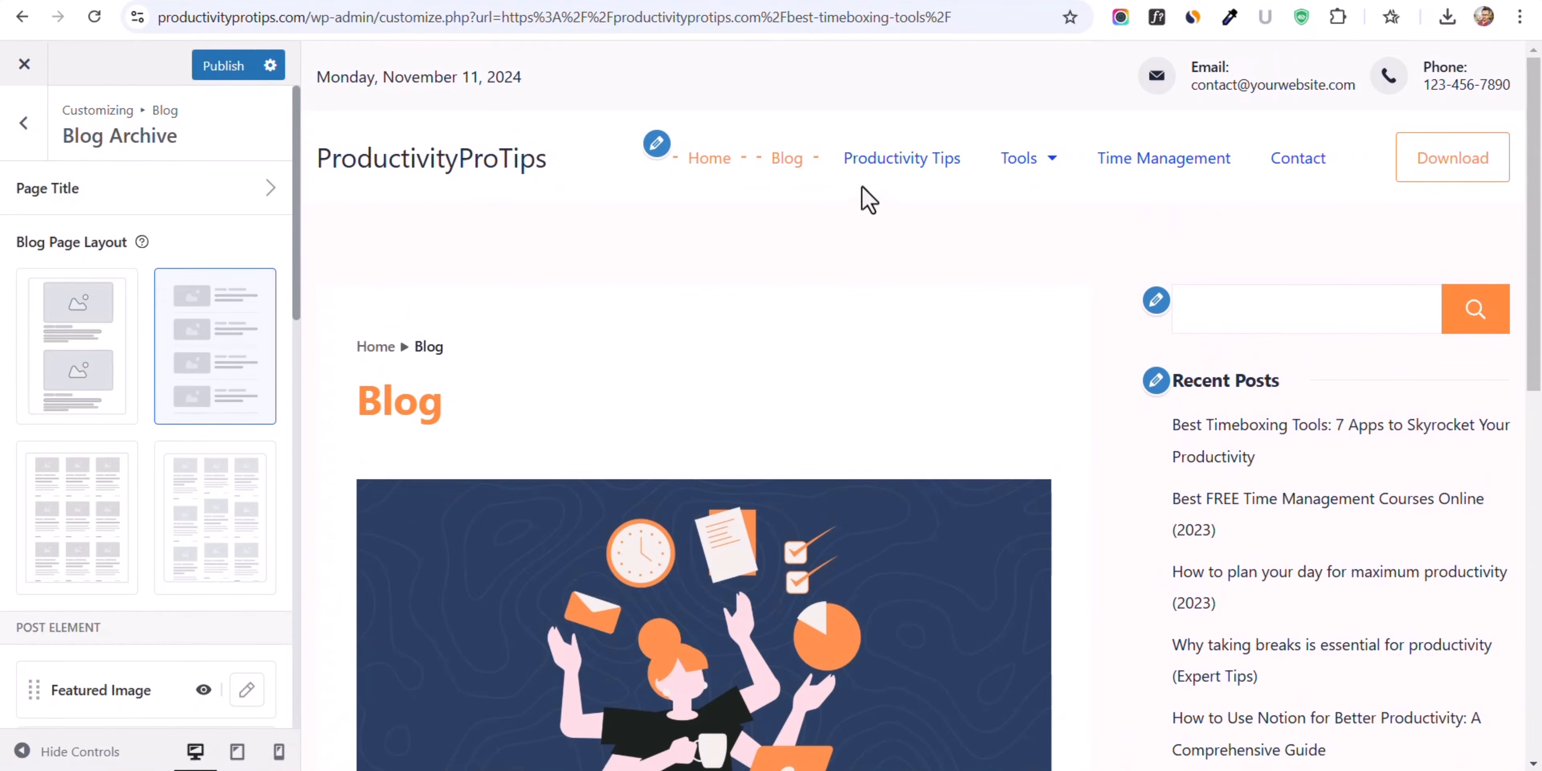
- Load the Productivity Tips category page in the preview and set the Archive Page layout to Listing Layout
click(906, 173)
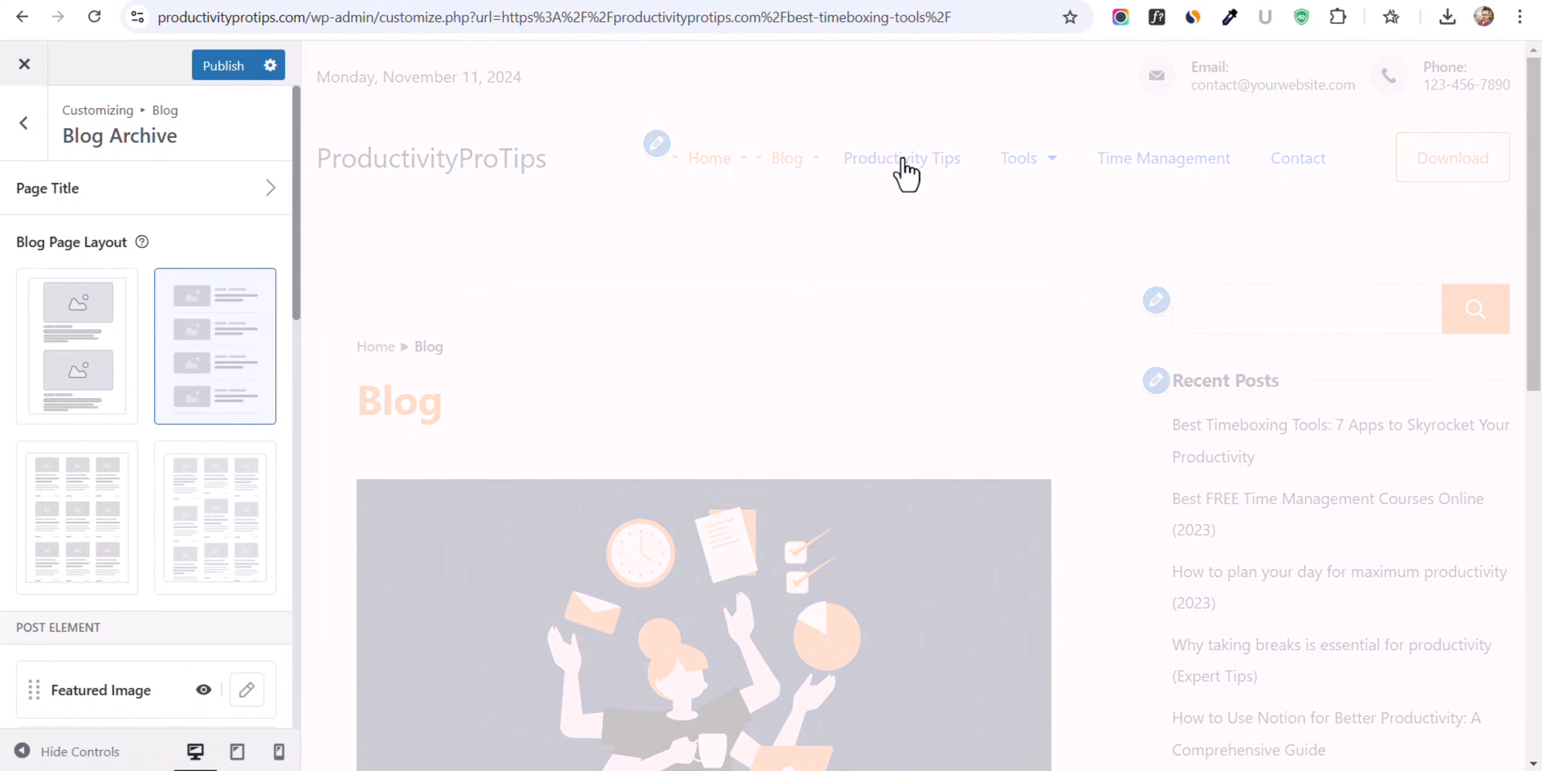
scroll(878, 457, down, 12)
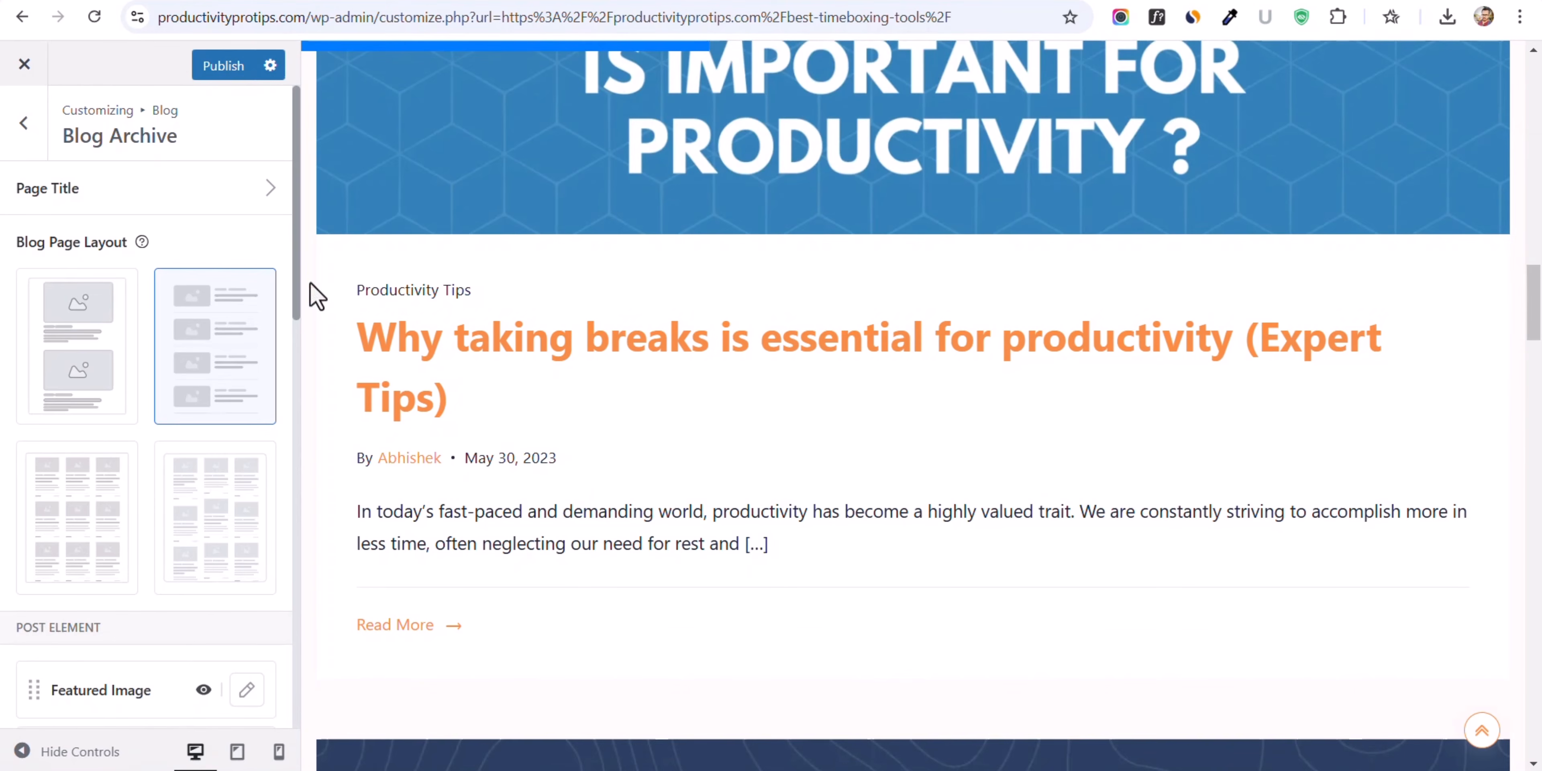
click(24, 123)
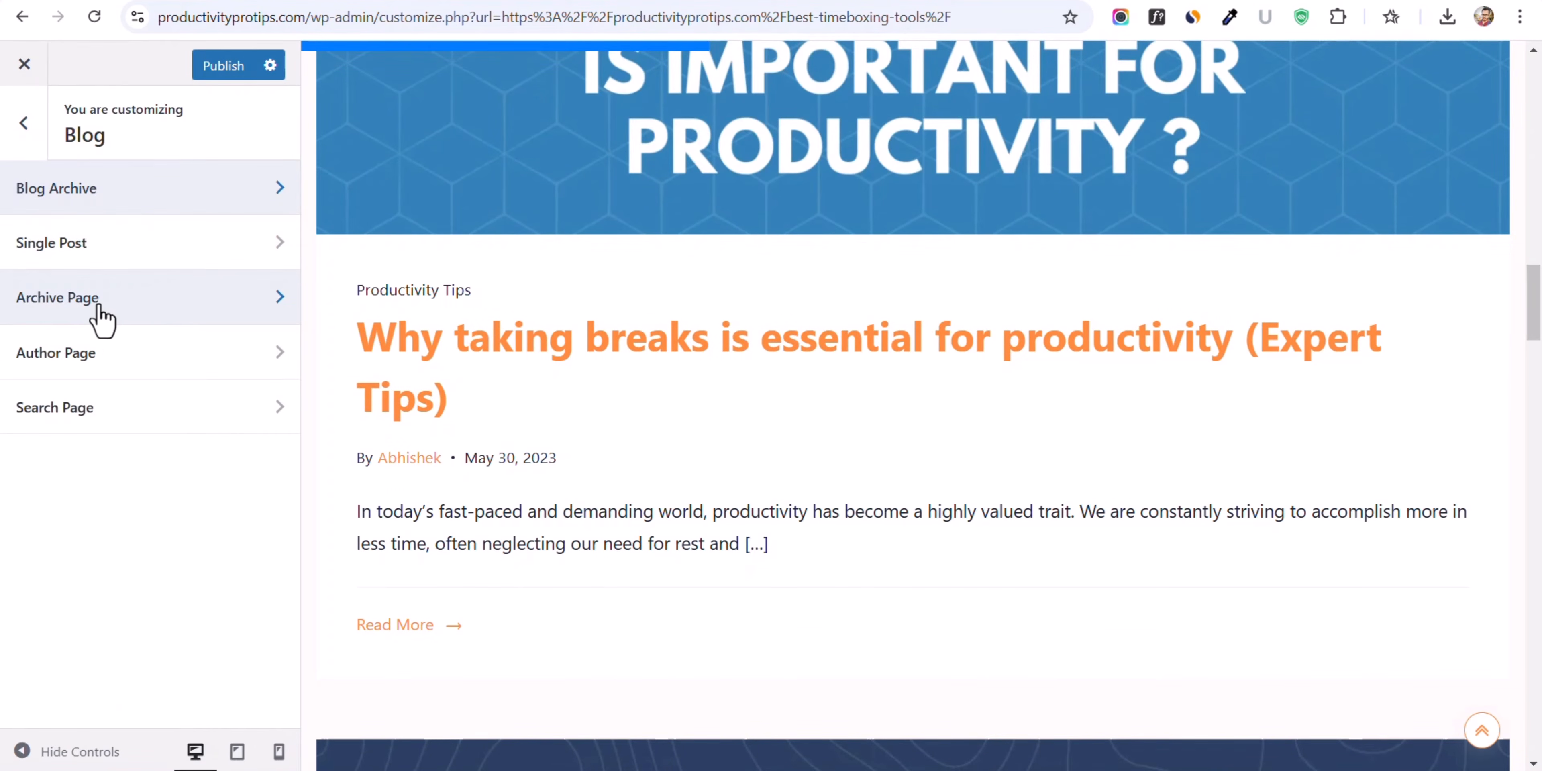
click(130, 311)
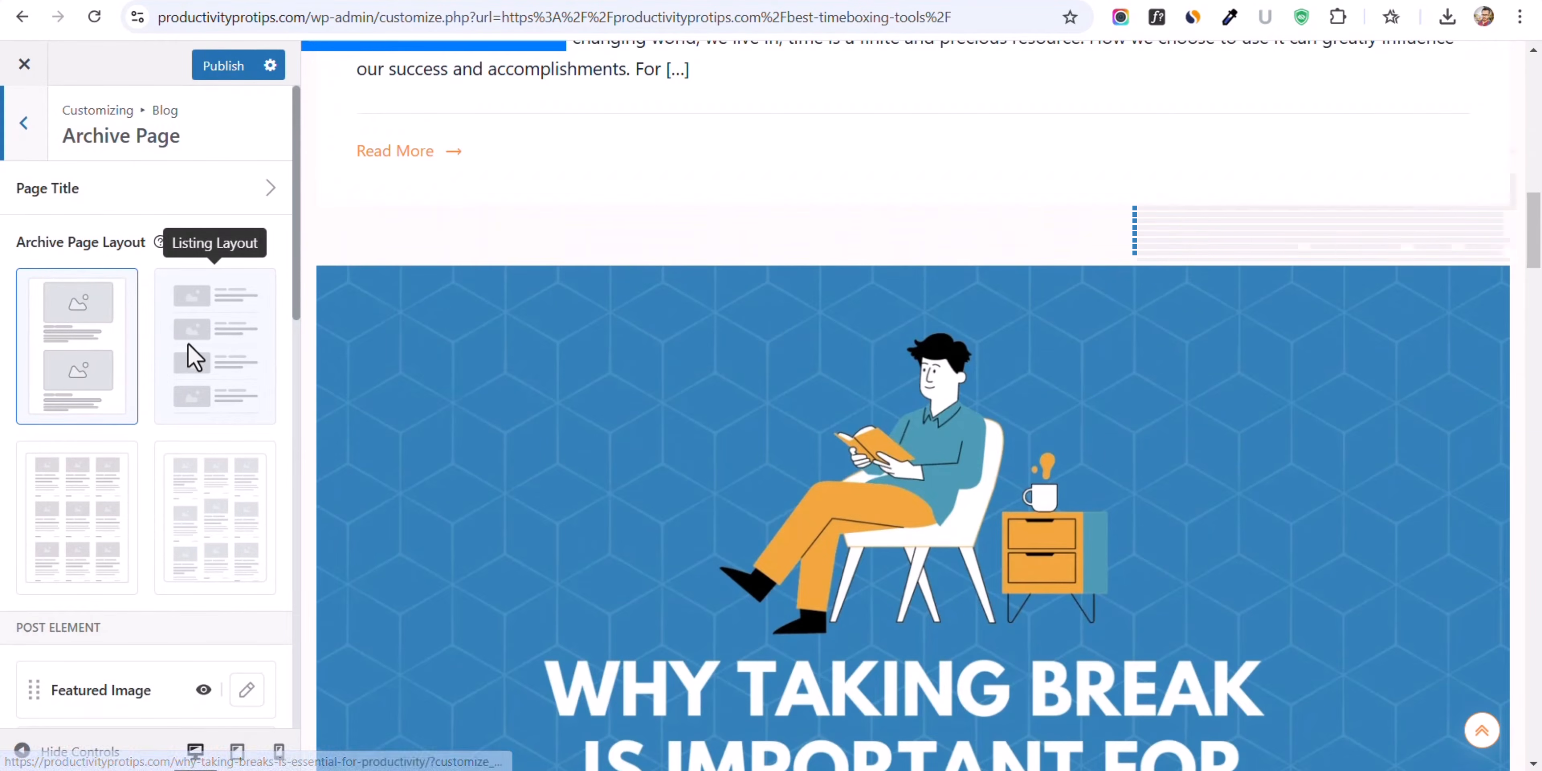
click(189, 346)
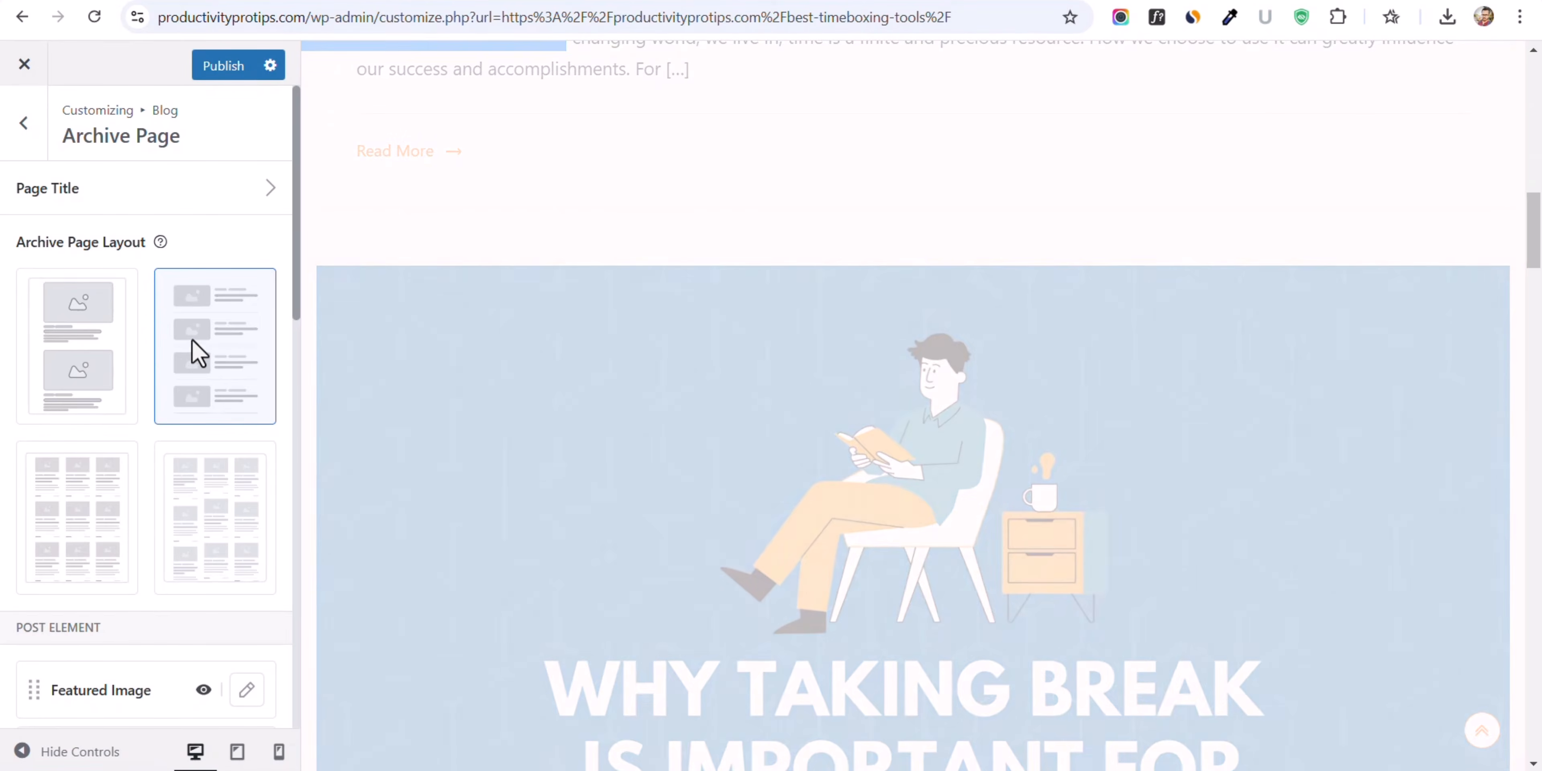
scroll(878, 419, up, 10)
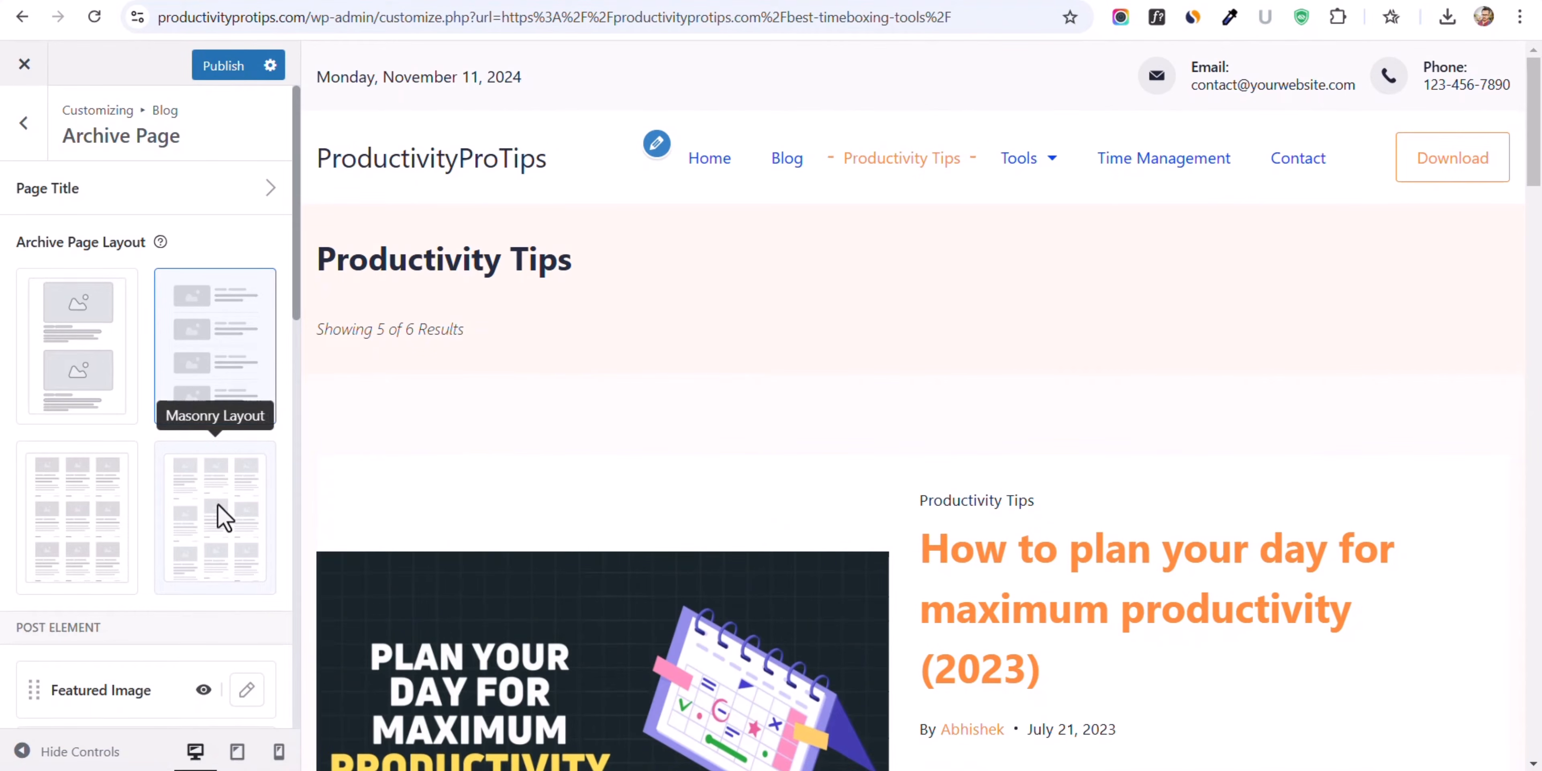
- Set the Archive Page layout to the even three-column grid and publish the customizer changes
click(53, 507)
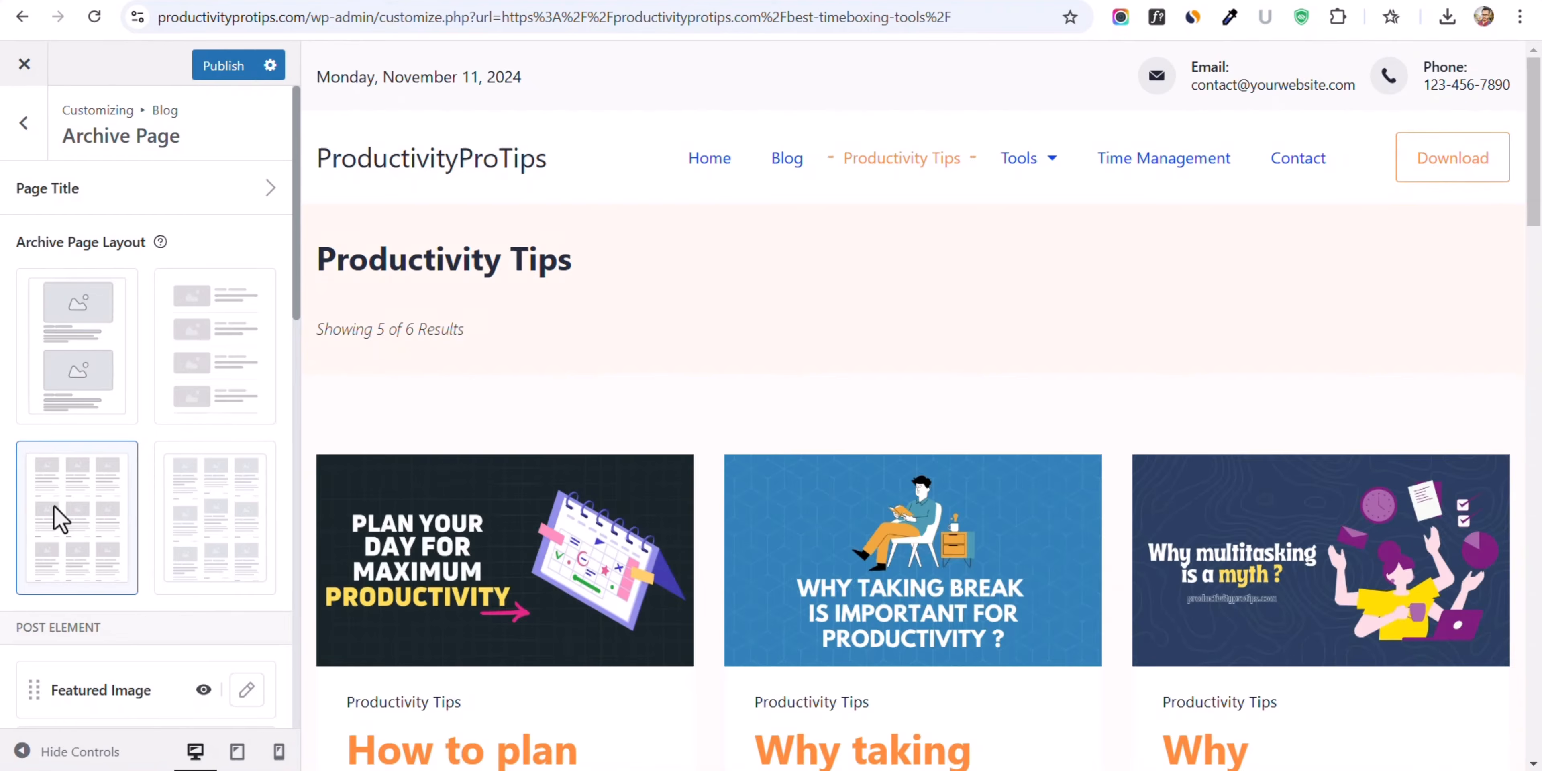
scroll(929, 431, down, 10)
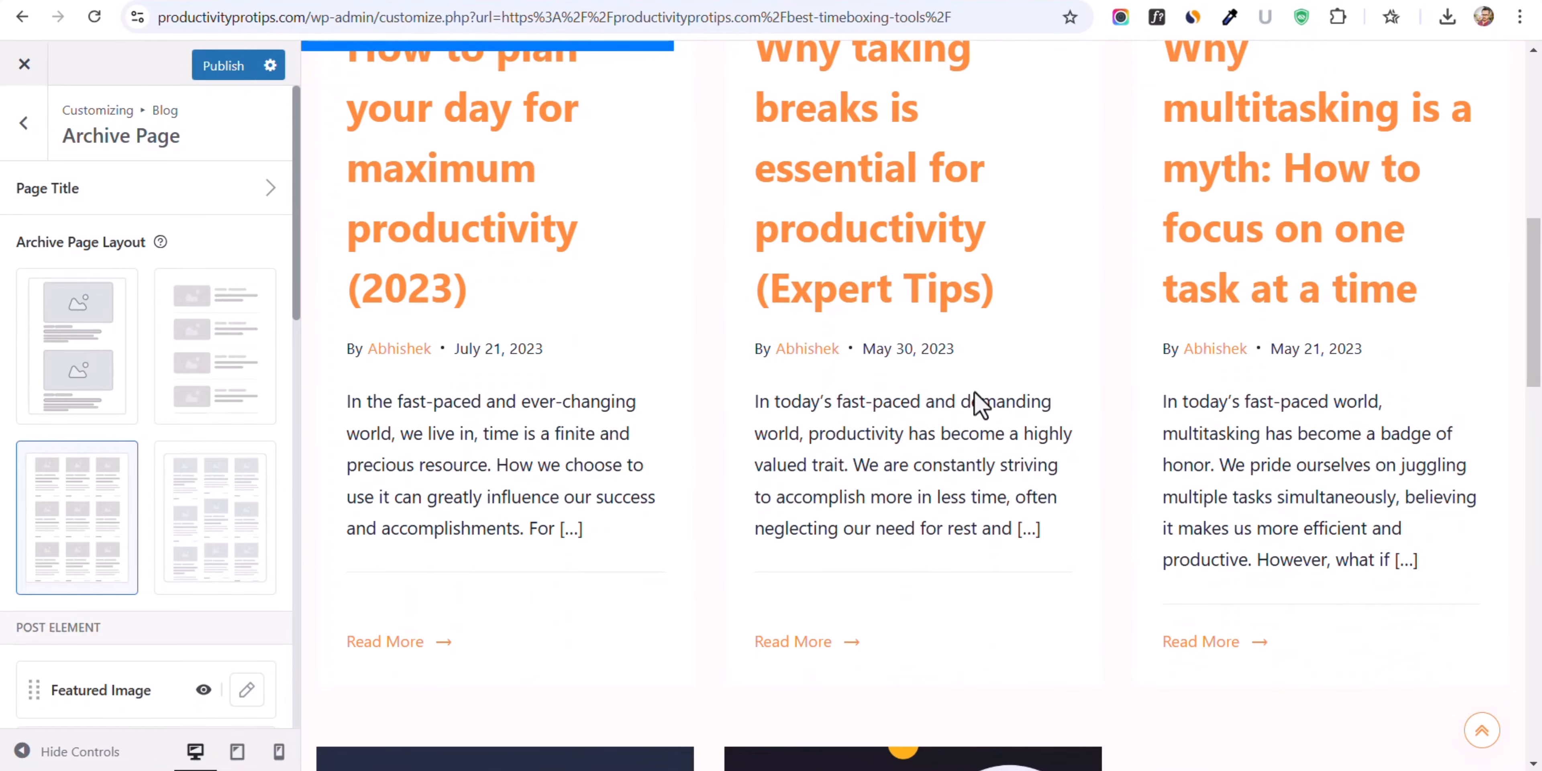
scroll(958, 362, up, 10)
scroll(189, 581, down, 5)
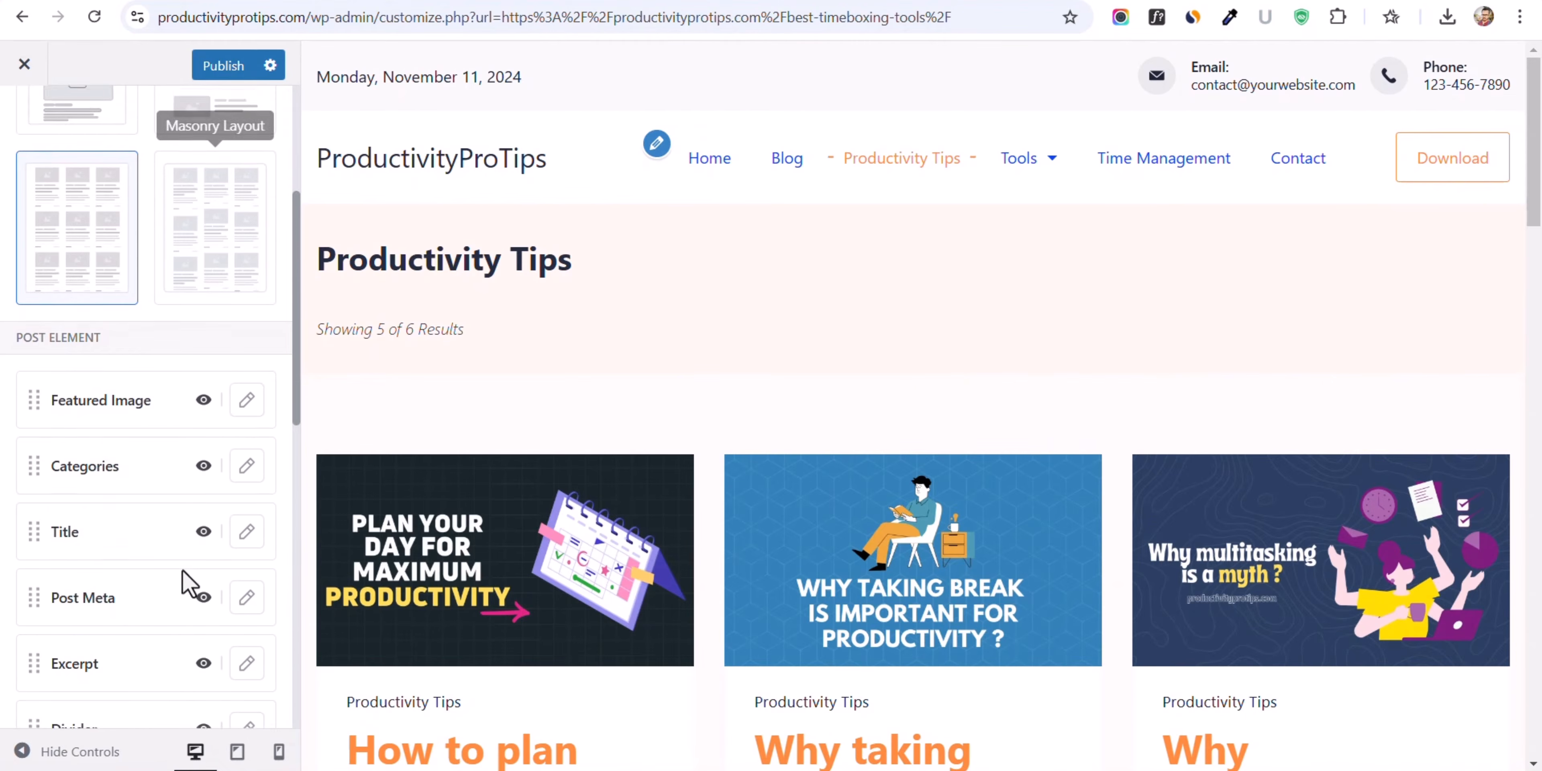
click(223, 66)
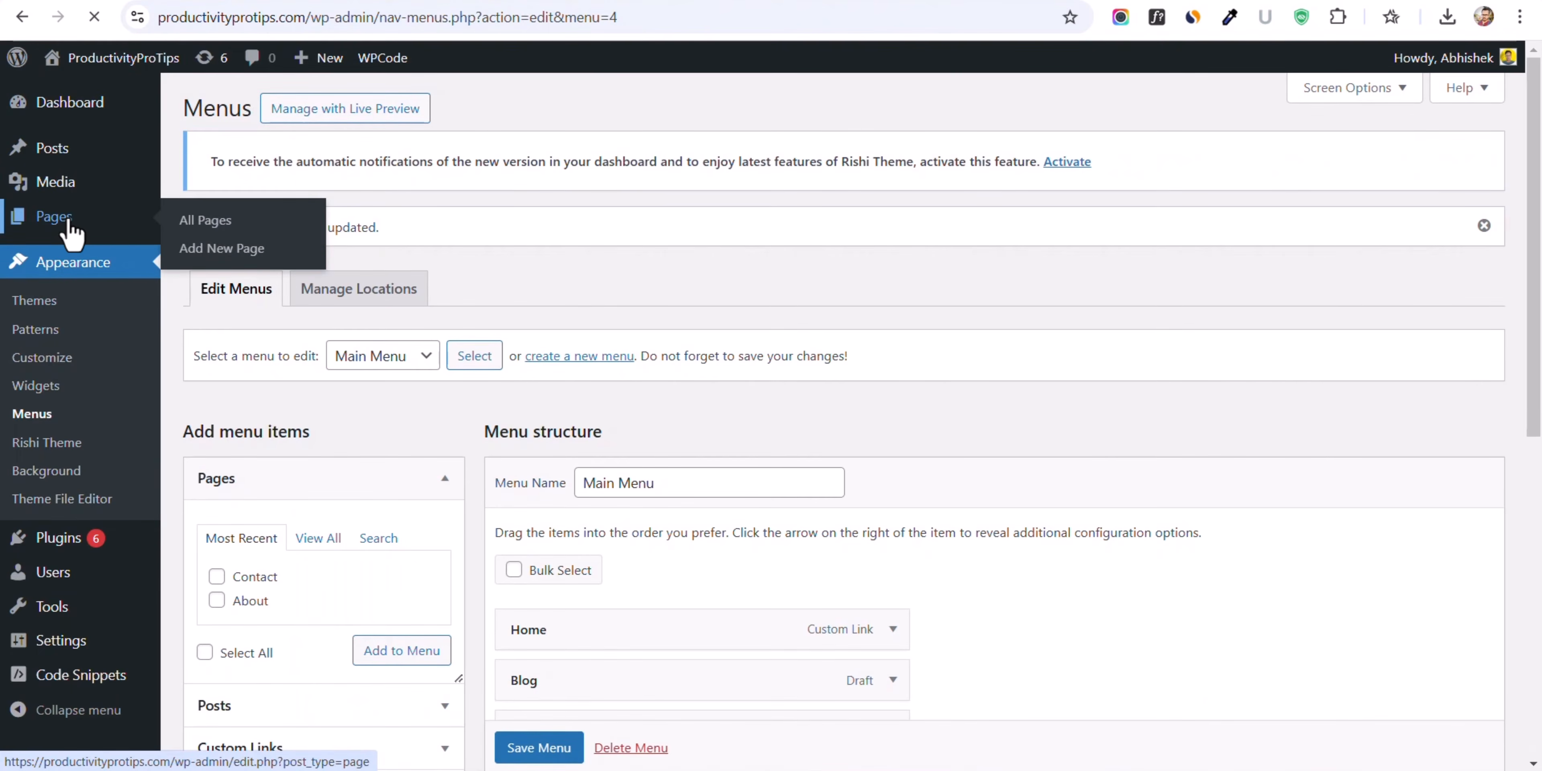
- Change the status of the draft Blog page to Published in the WordPress admin's page list
click(70, 222)
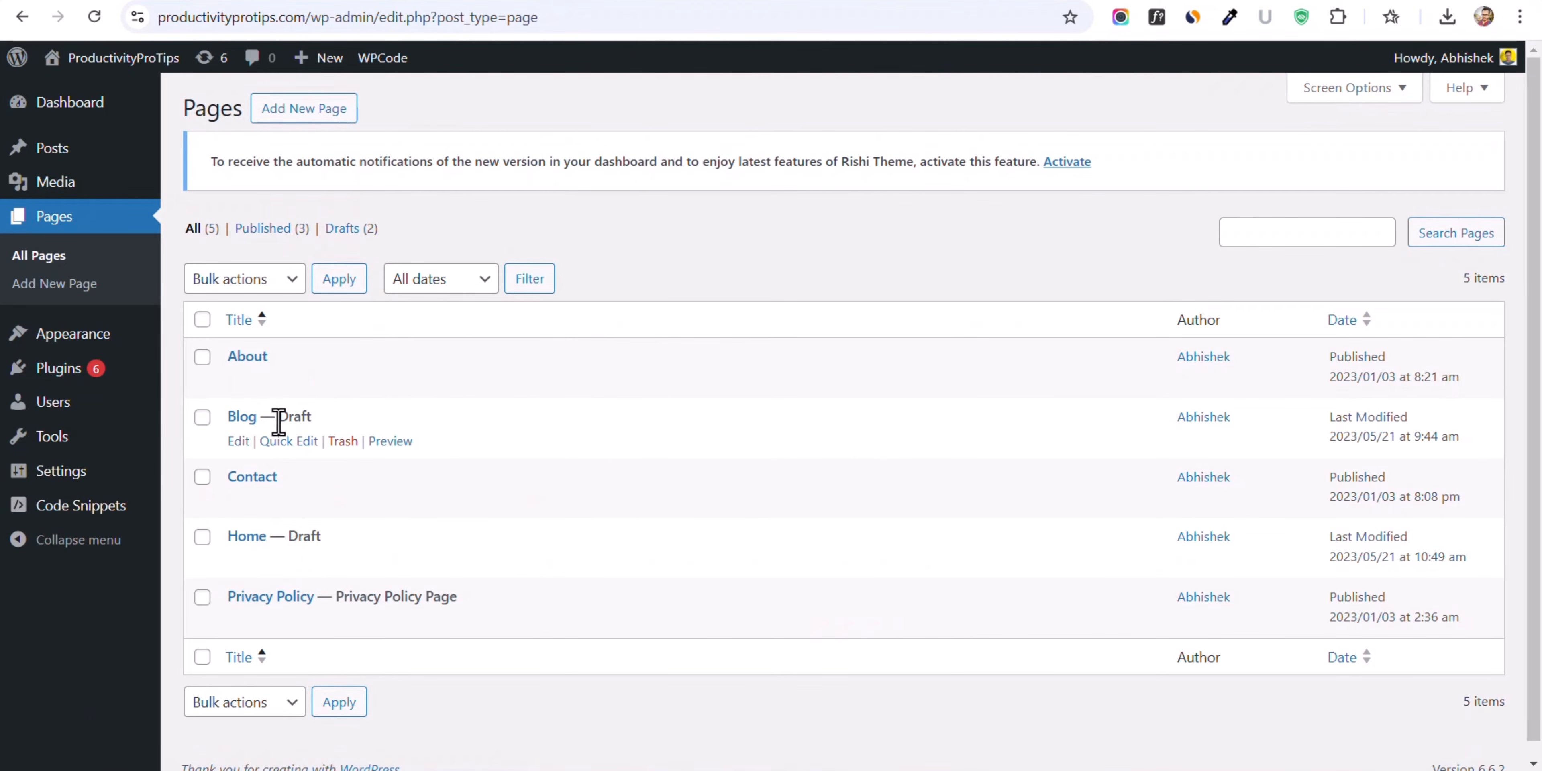
click(304, 443)
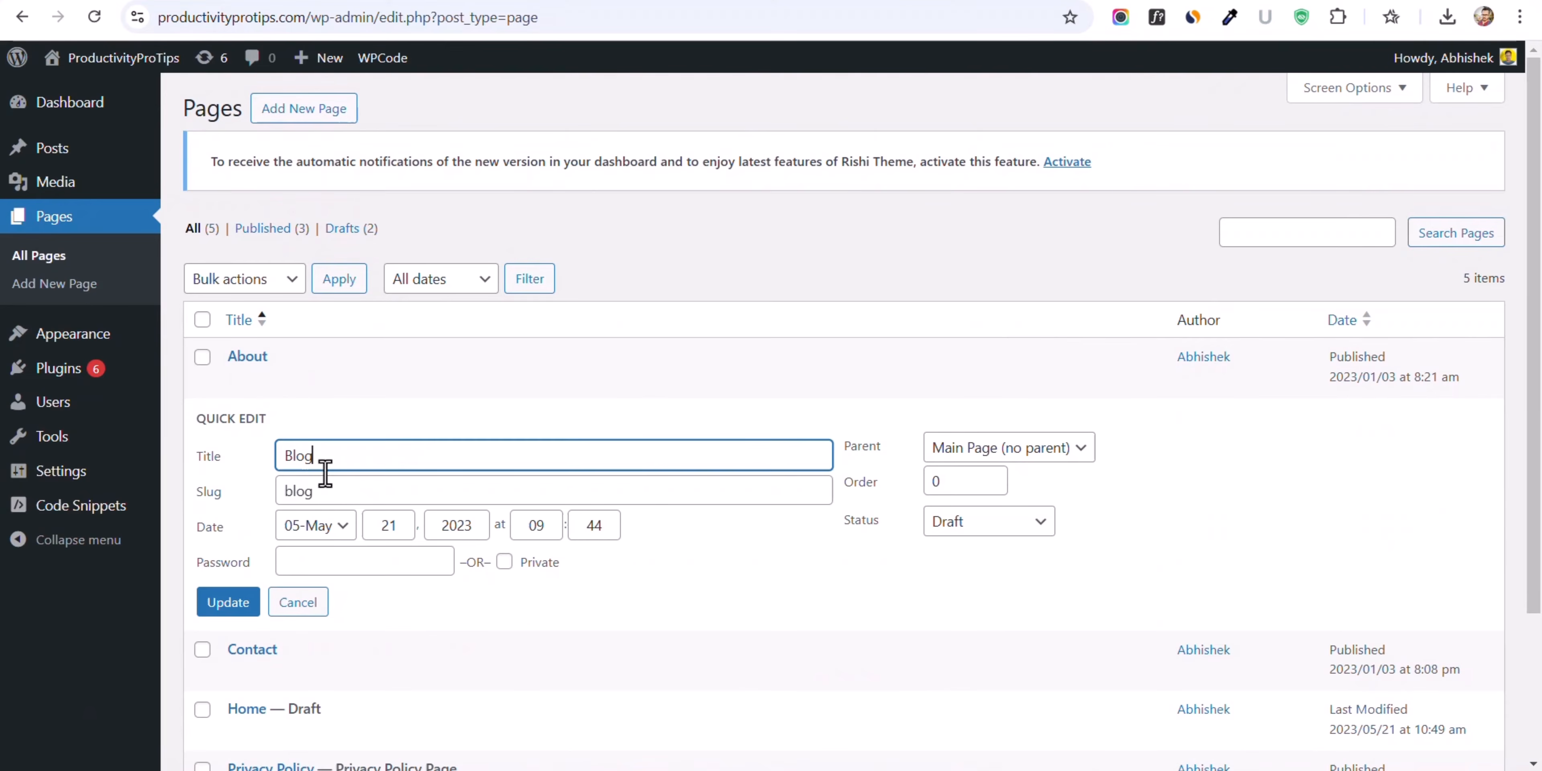
click(1016, 539)
click(958, 552)
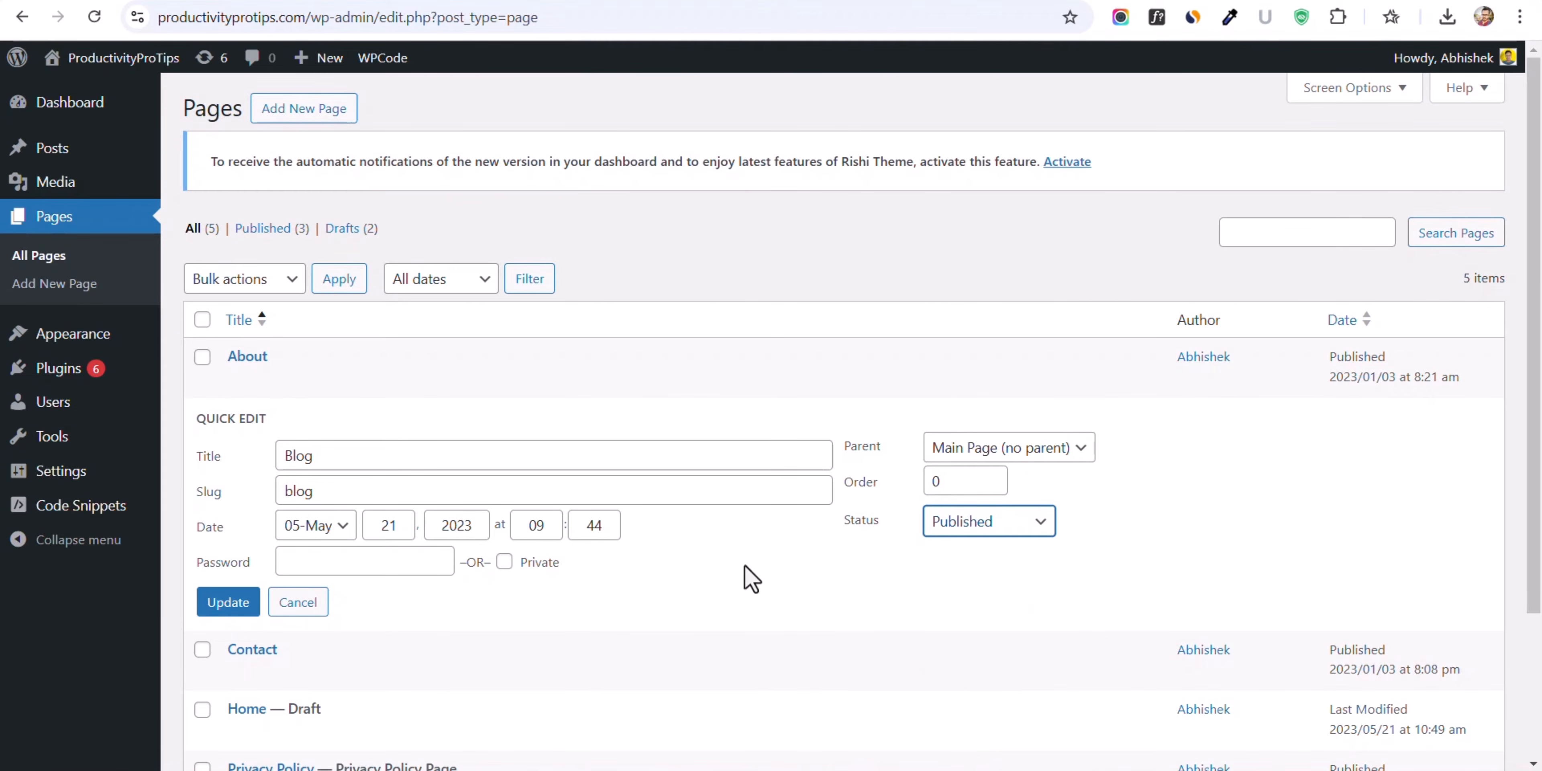
click(230, 602)
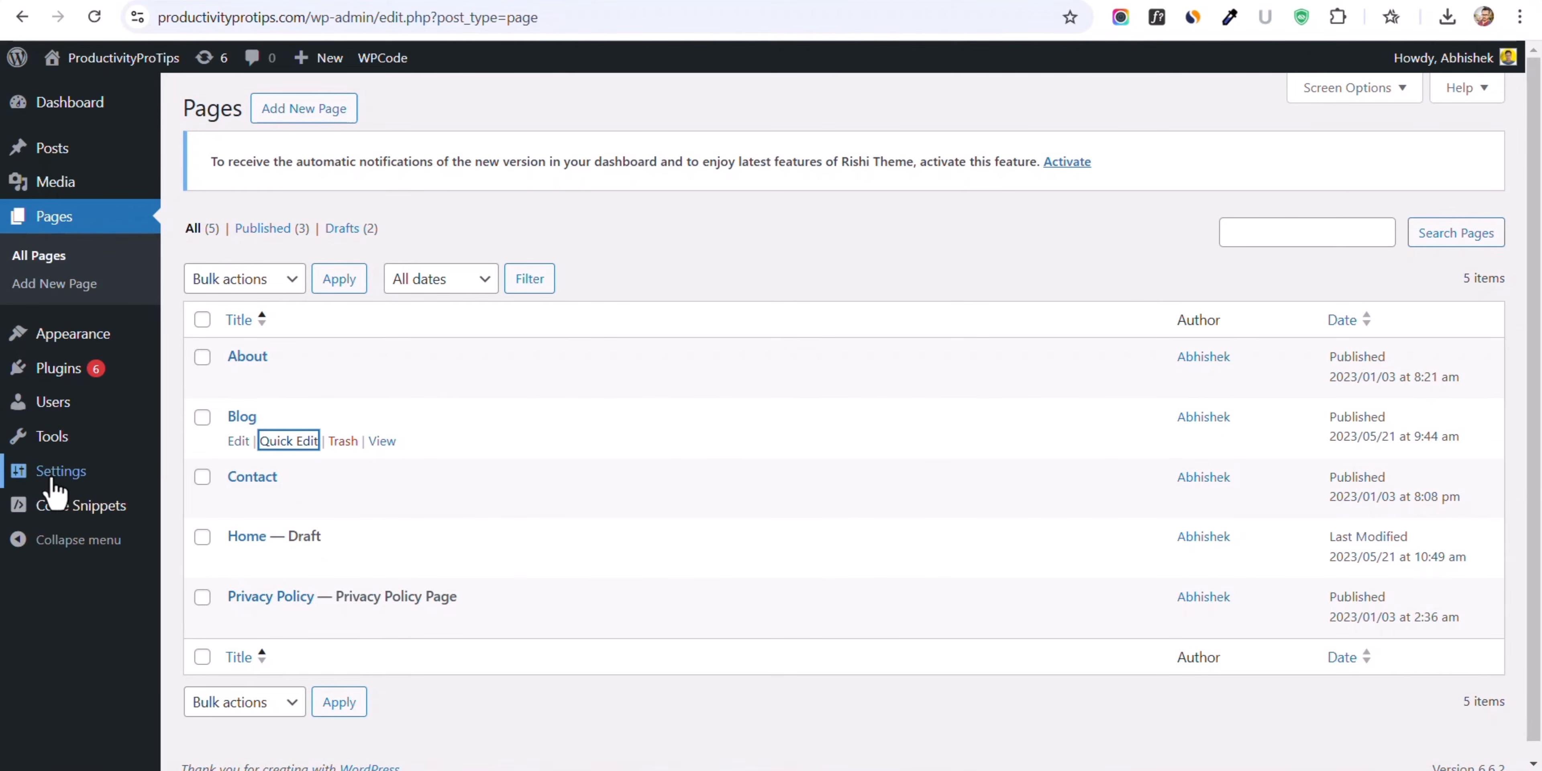
- In the Reading settings, make the homepage a static page, assign Blog as the posts page and save
mouse_move(82, 485)
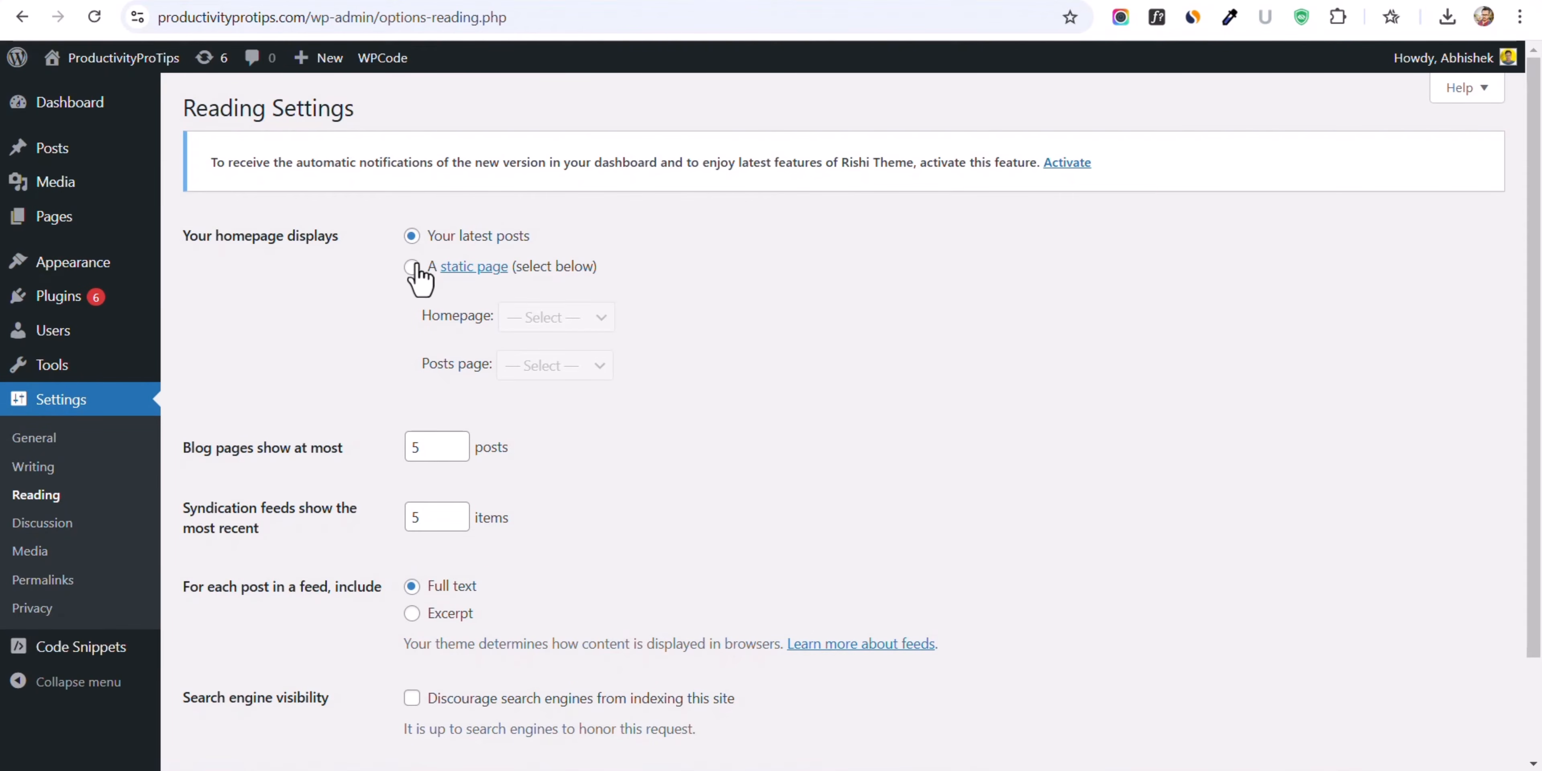
click(412, 267)
click(526, 365)
click(527, 451)
click(554, 321)
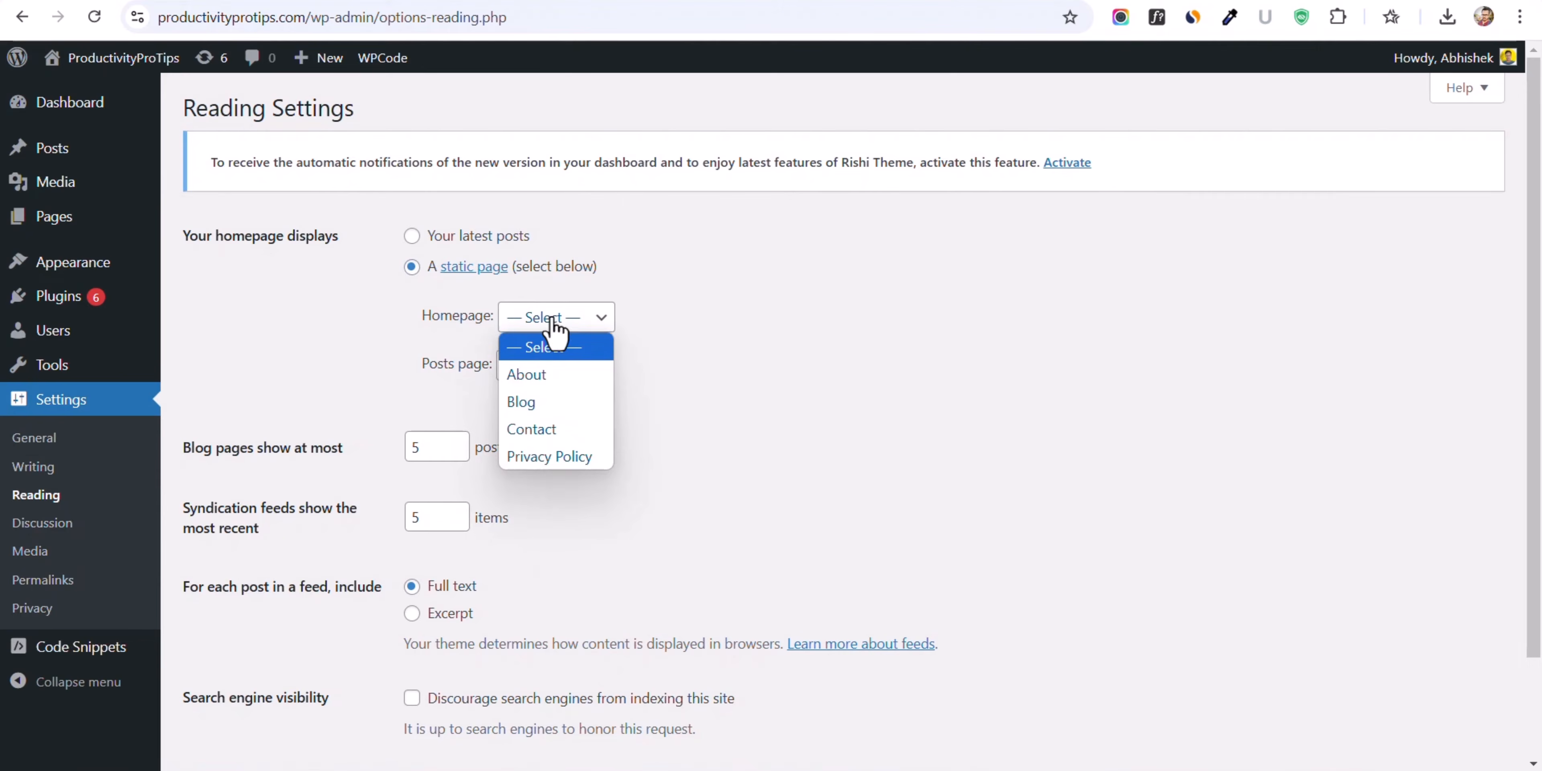
click(747, 349)
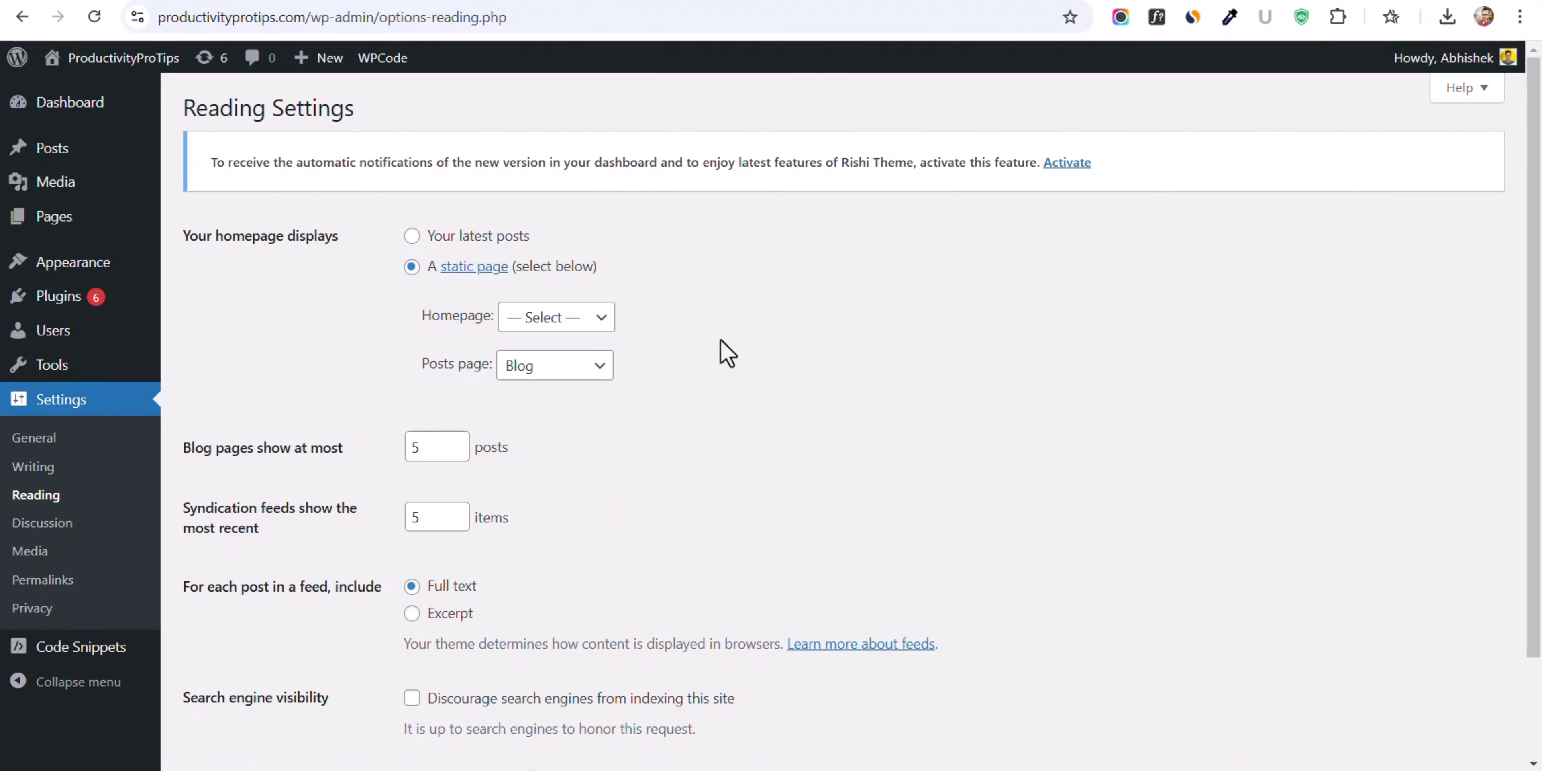
scroll(468, 537, down, 2)
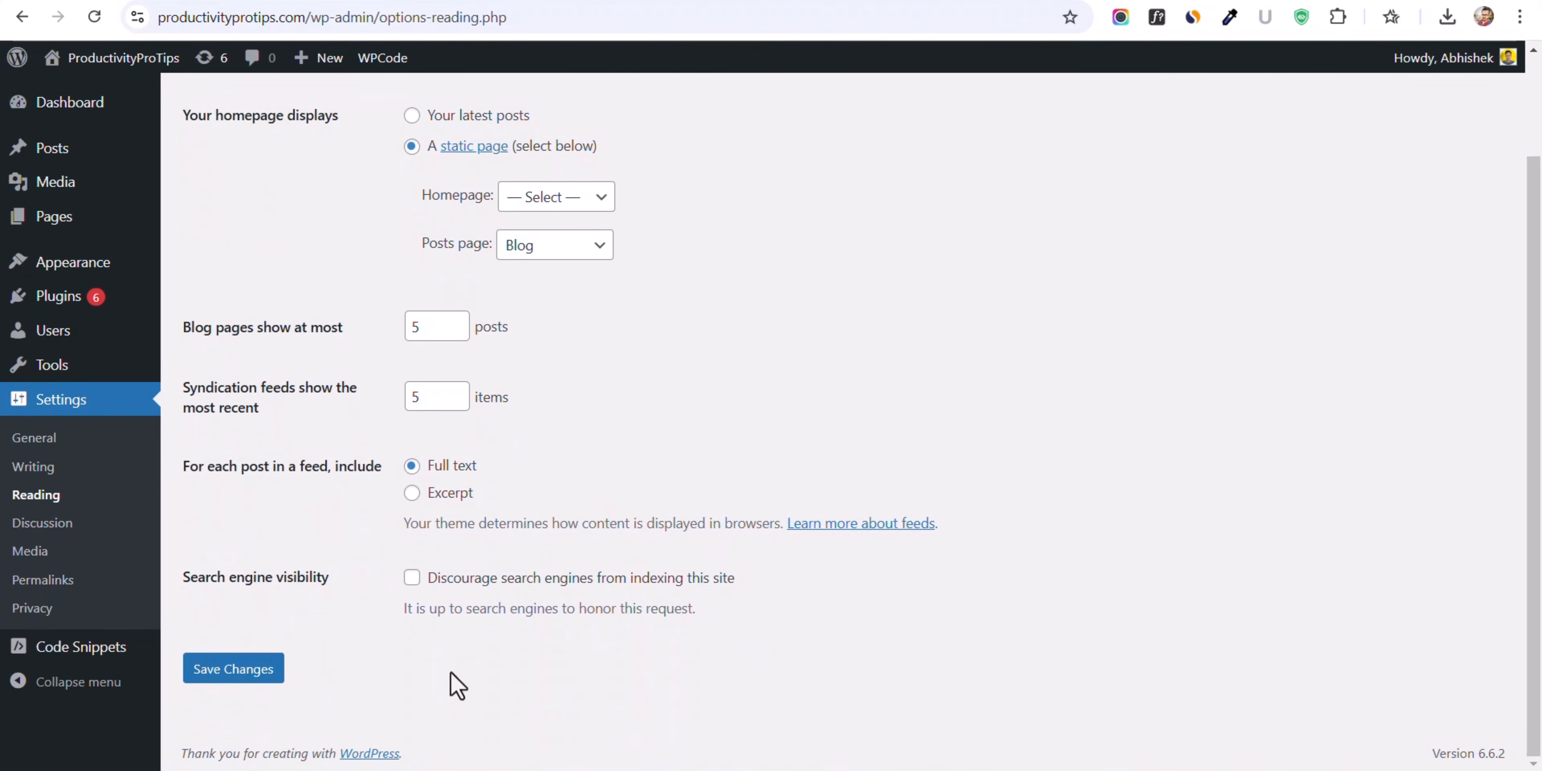
click(223, 674)
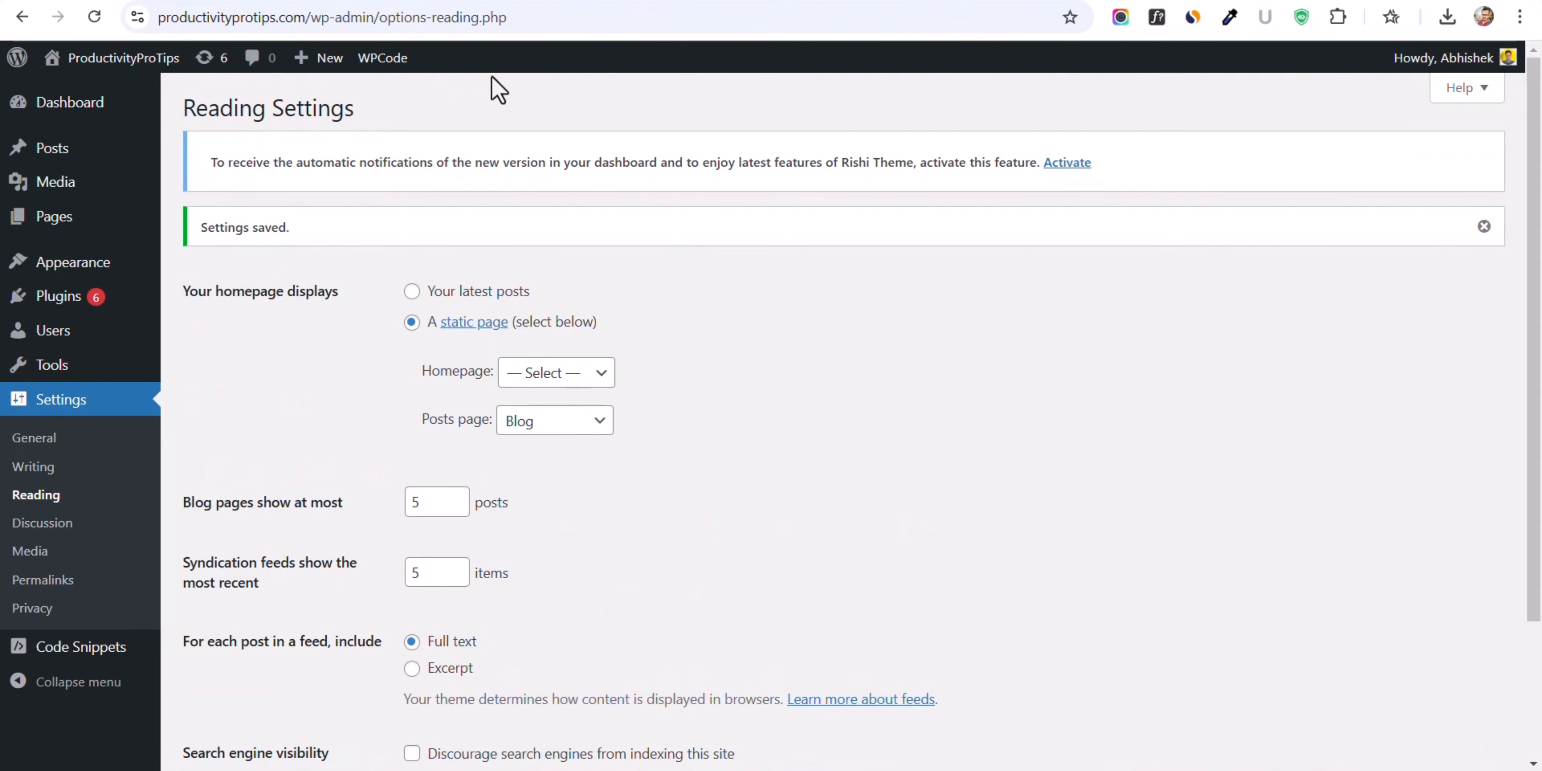
scroll(647, 282, down, 3)
scroll(646, 282, up, 3)
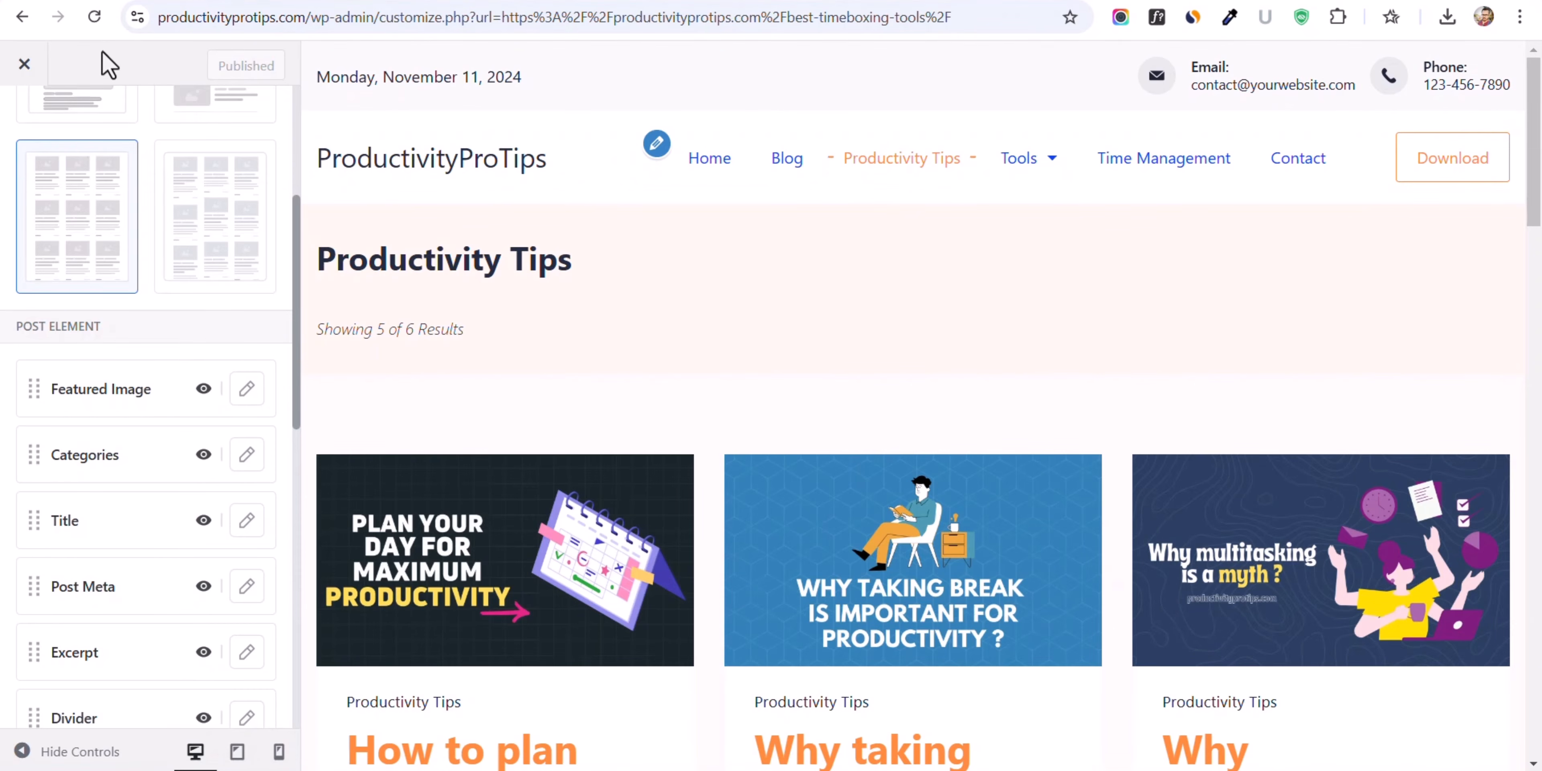
- Reload the customizer, load the Blog page in the preview and open the Blog Archive settings
click(94, 17)
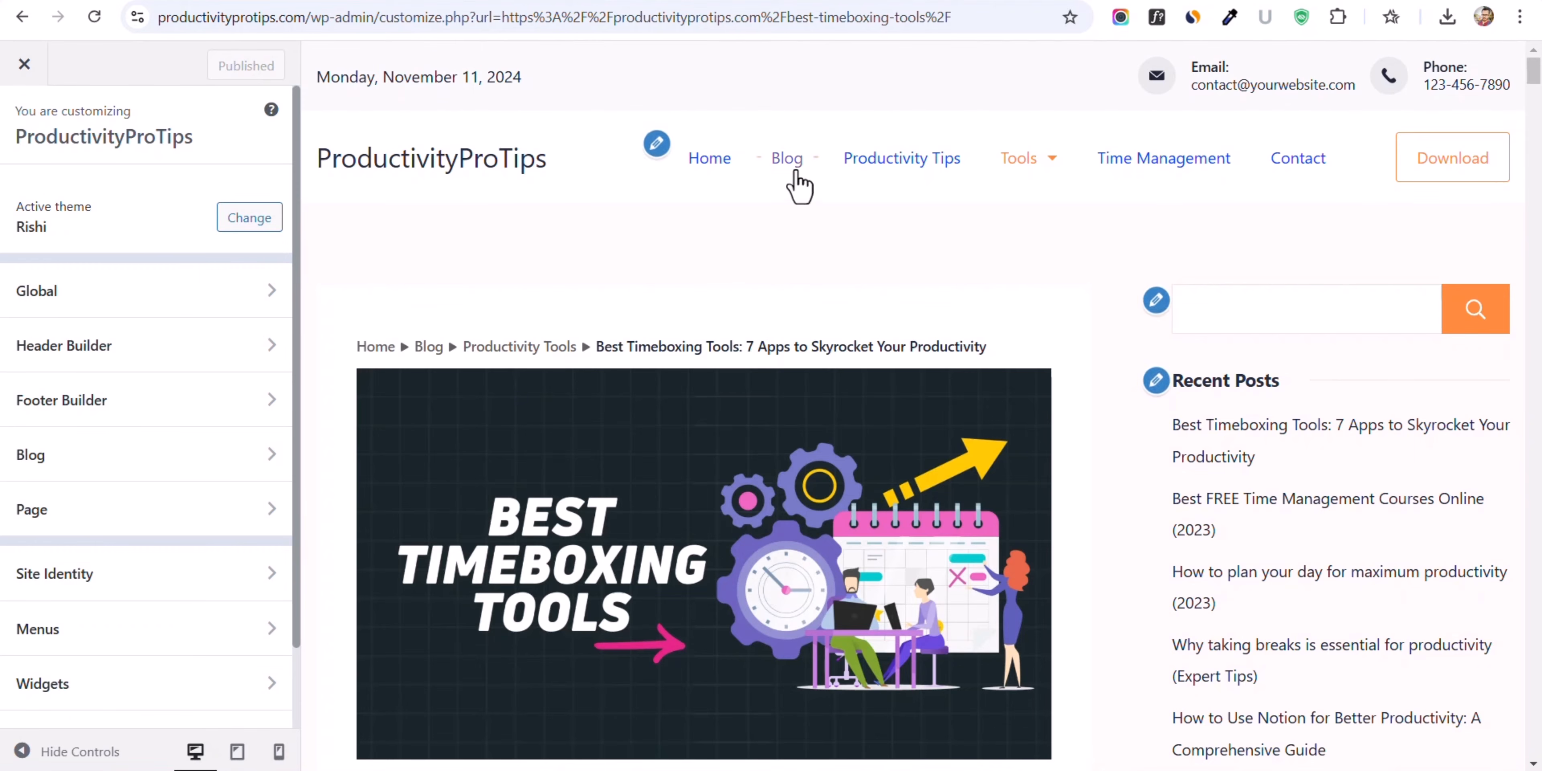
click(795, 171)
scroll(838, 419, down, 20)
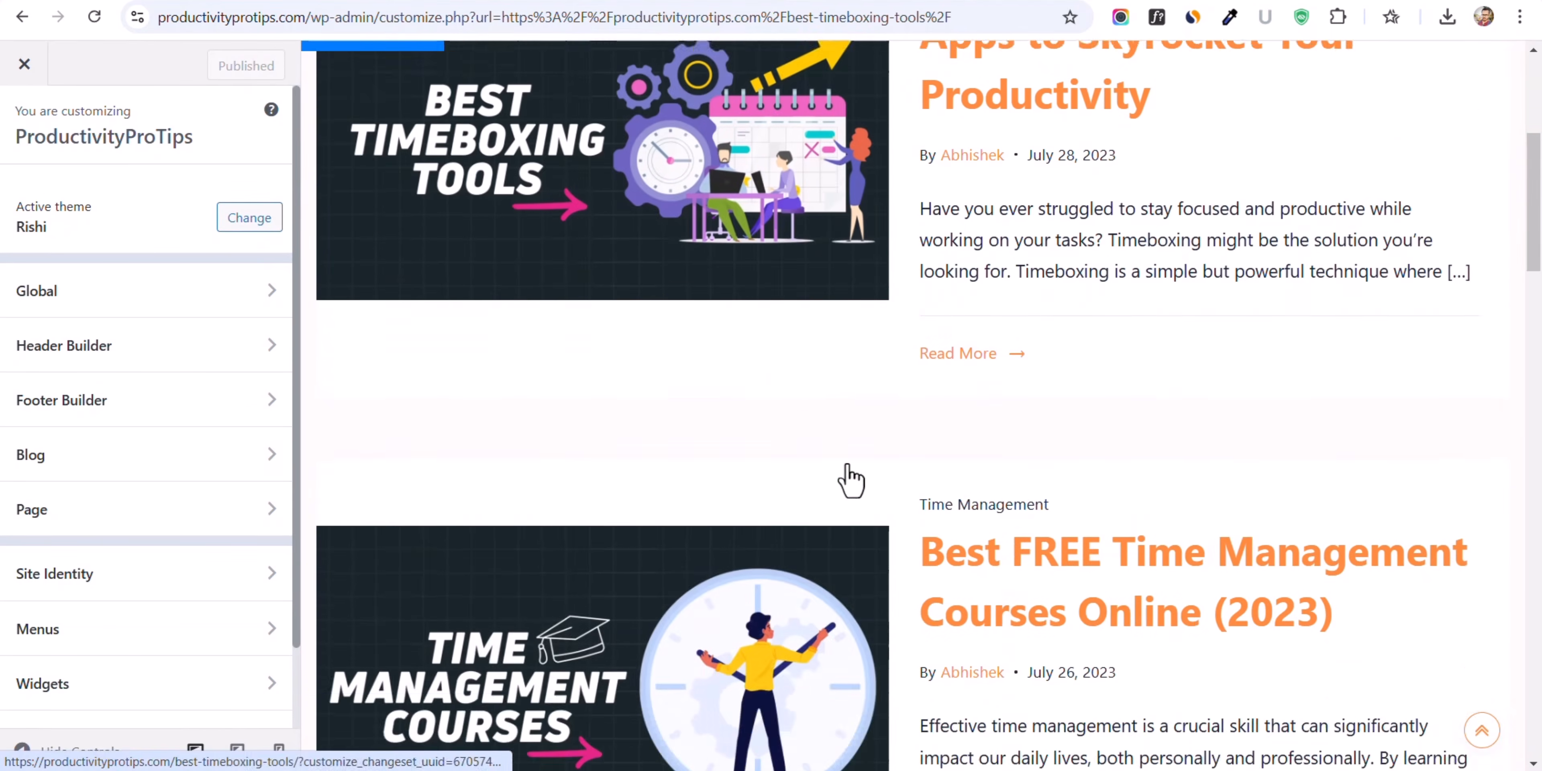
scroll(850, 469, up, 20)
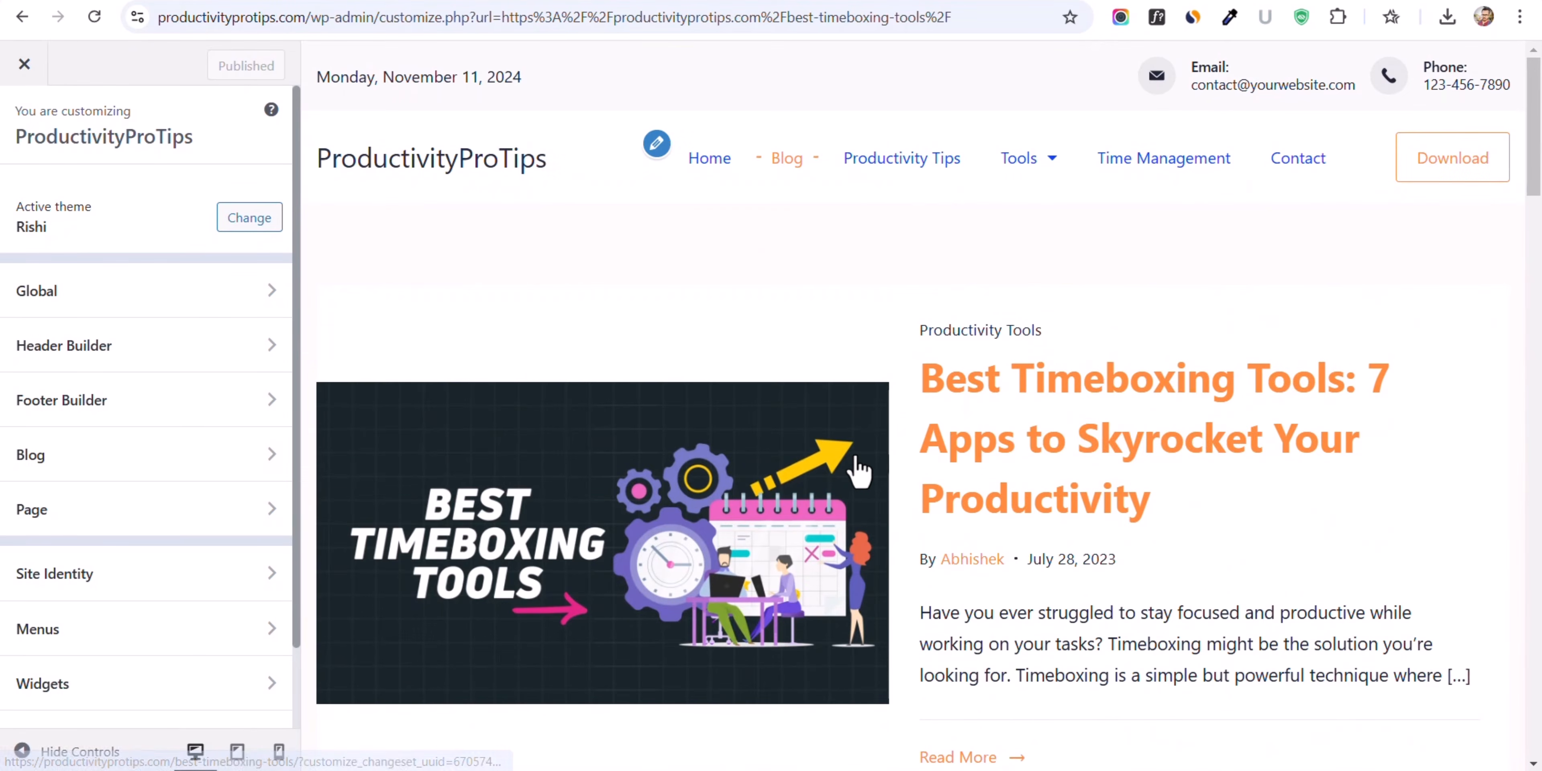
click(86, 454)
click(155, 195)
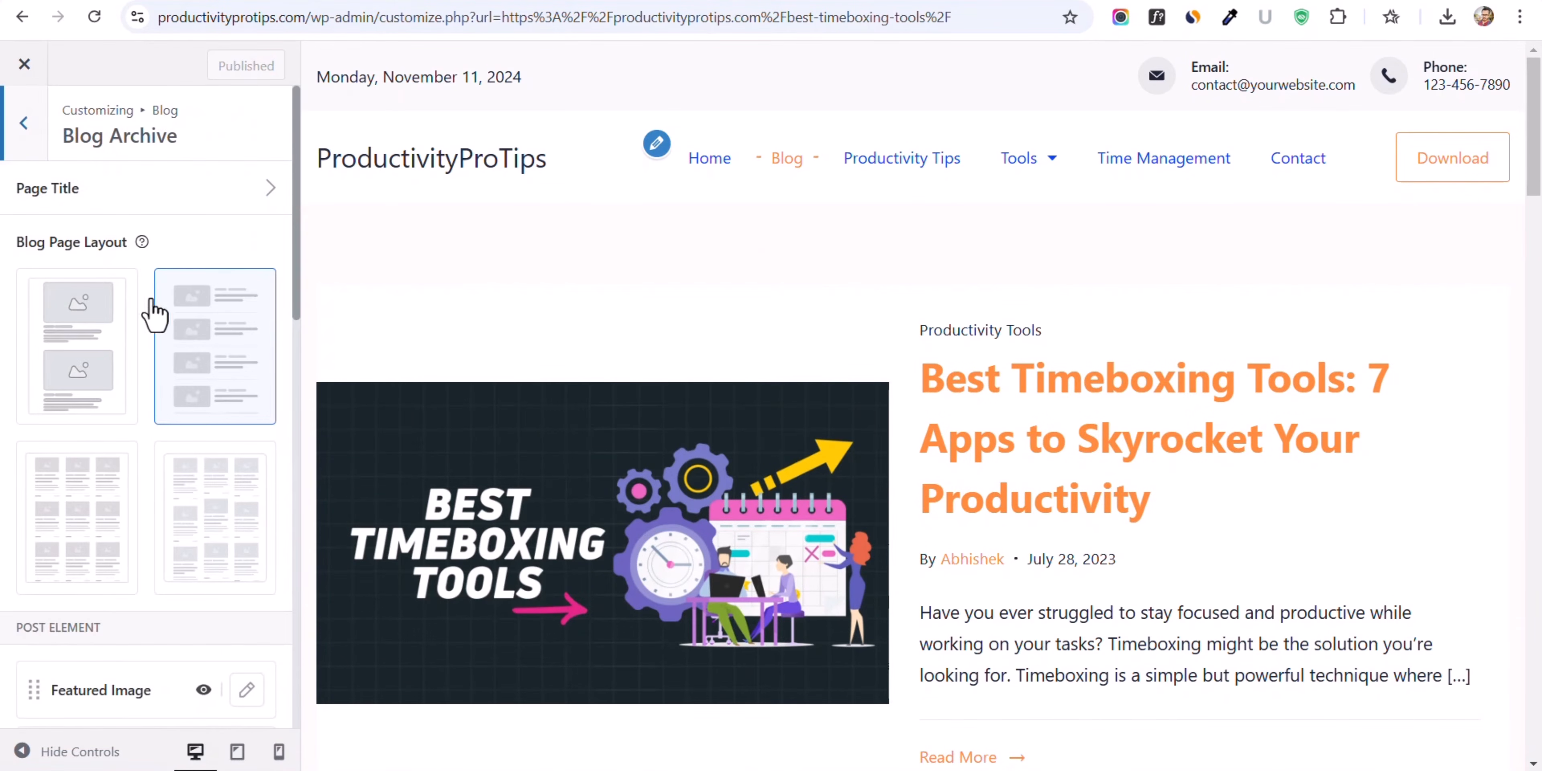
- Try the single-column layout with large stacked images for the blog page and view it with the controls hidden
click(95, 358)
scroll(796, 425, down, 10)
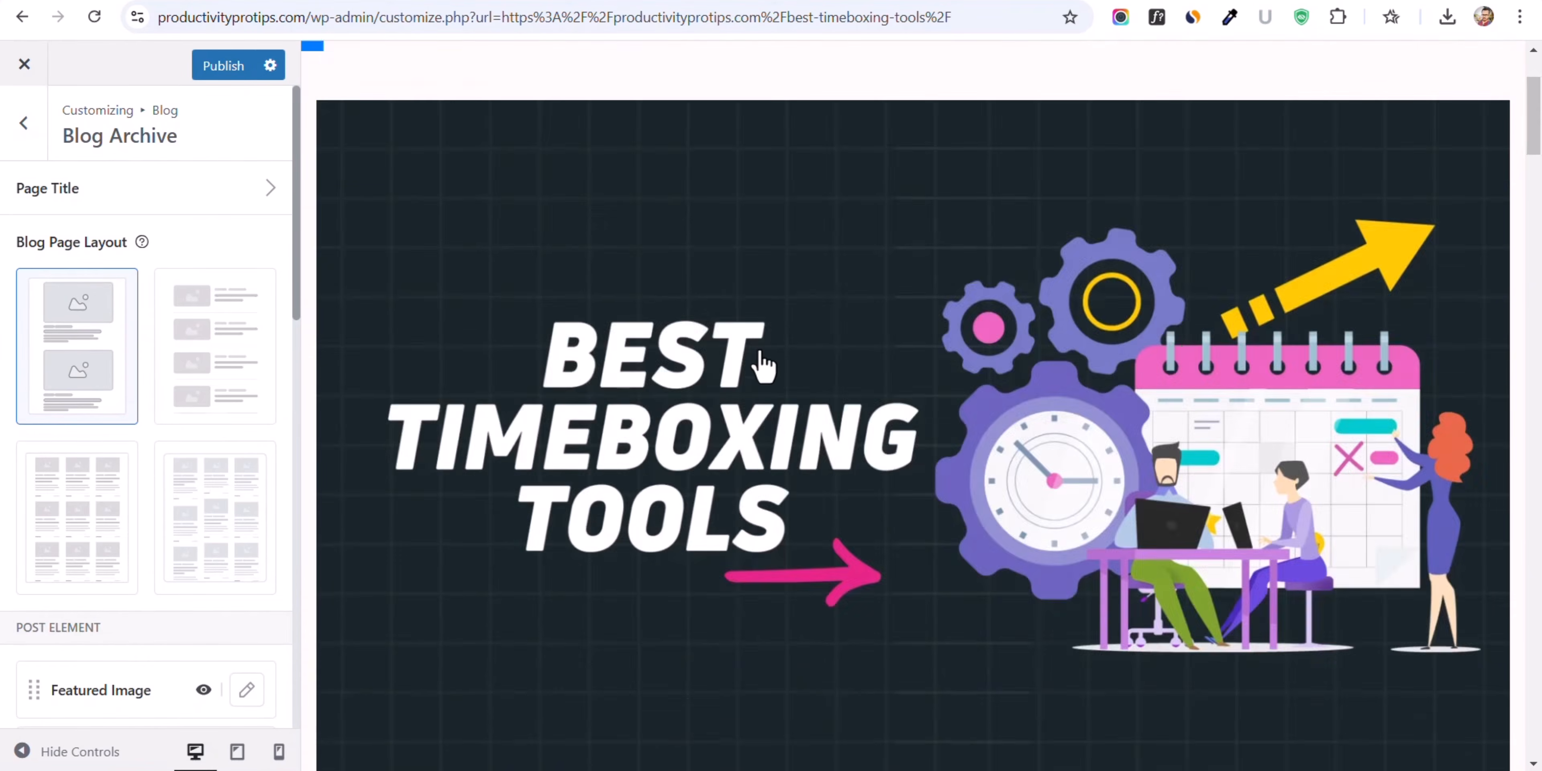
scroll(793, 426, up, 5)
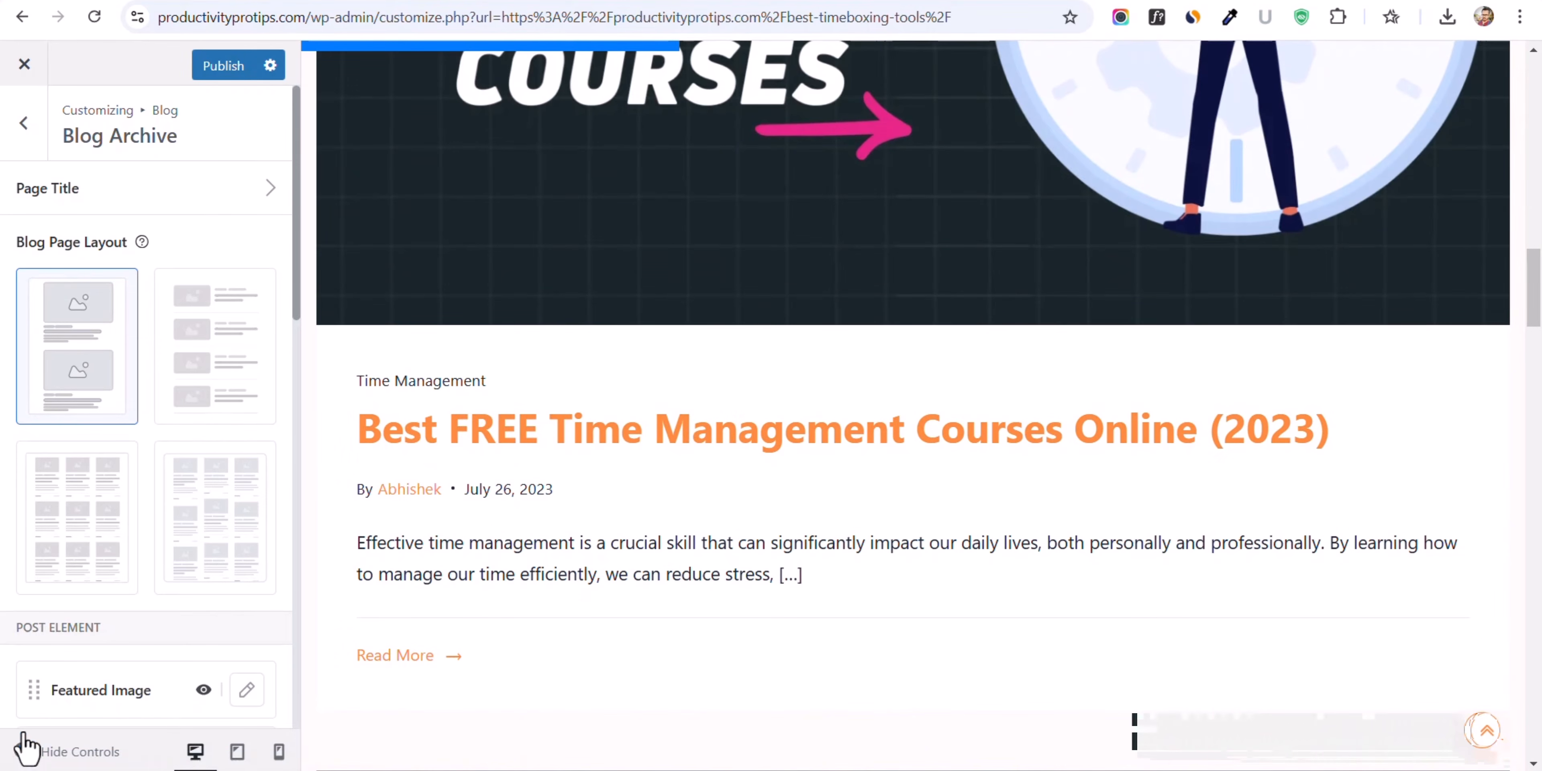
click(24, 750)
scroll(1069, 492, up, 15)
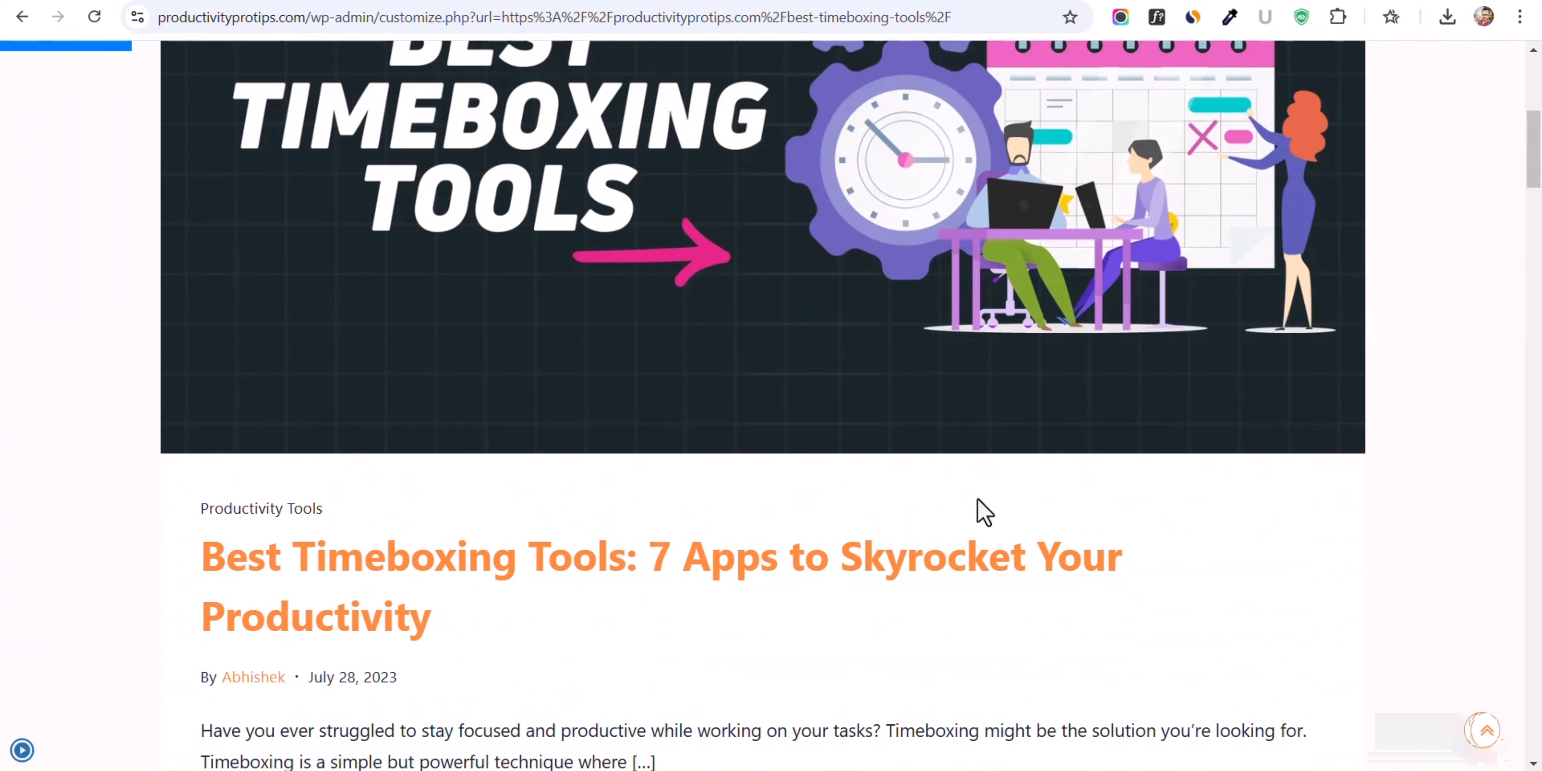
scroll(974, 516, down, 10)
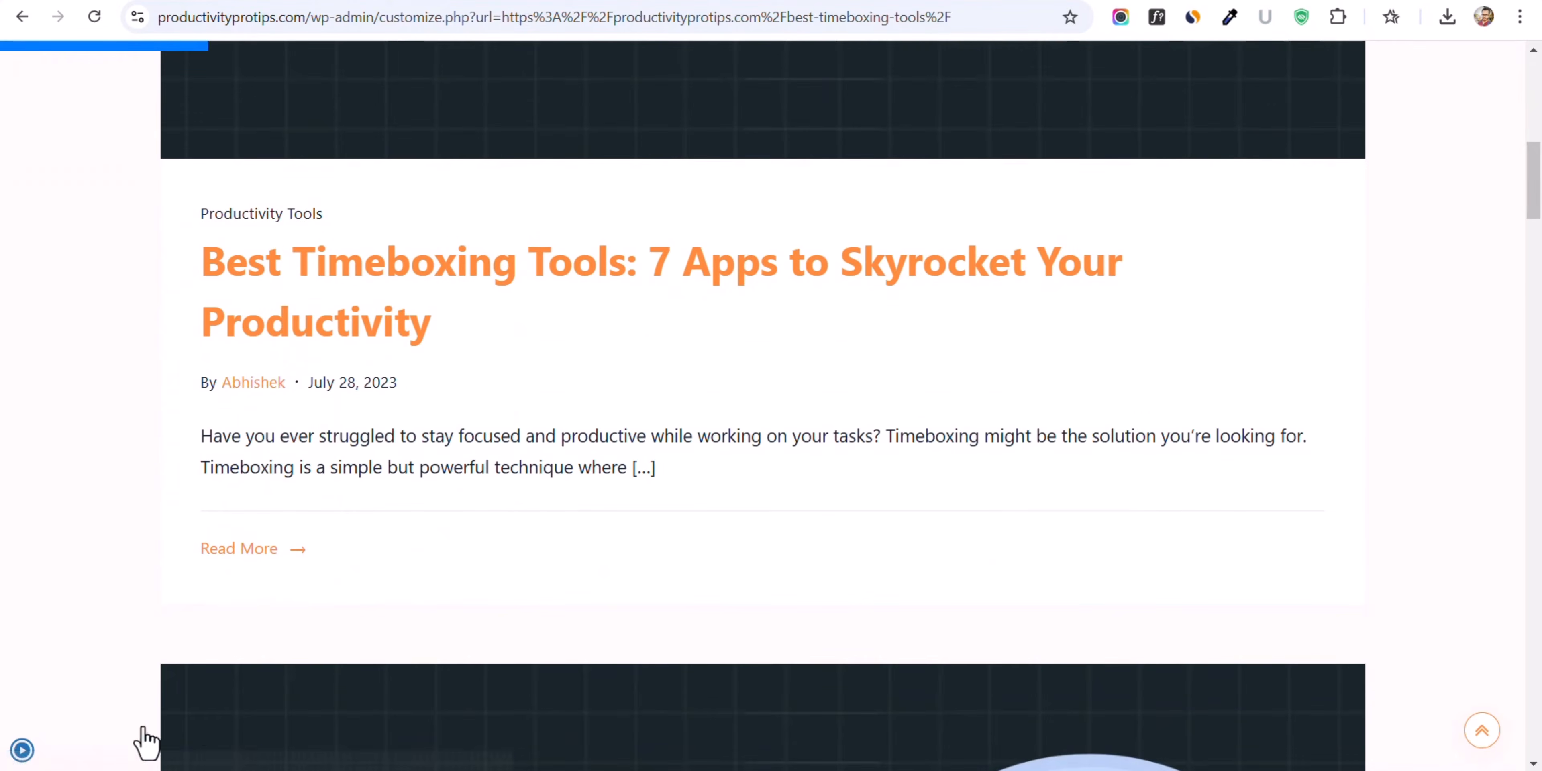
click(23, 752)
- Set the blog page layout to Listing Layout and check the page in the full-width preview
click(214, 332)
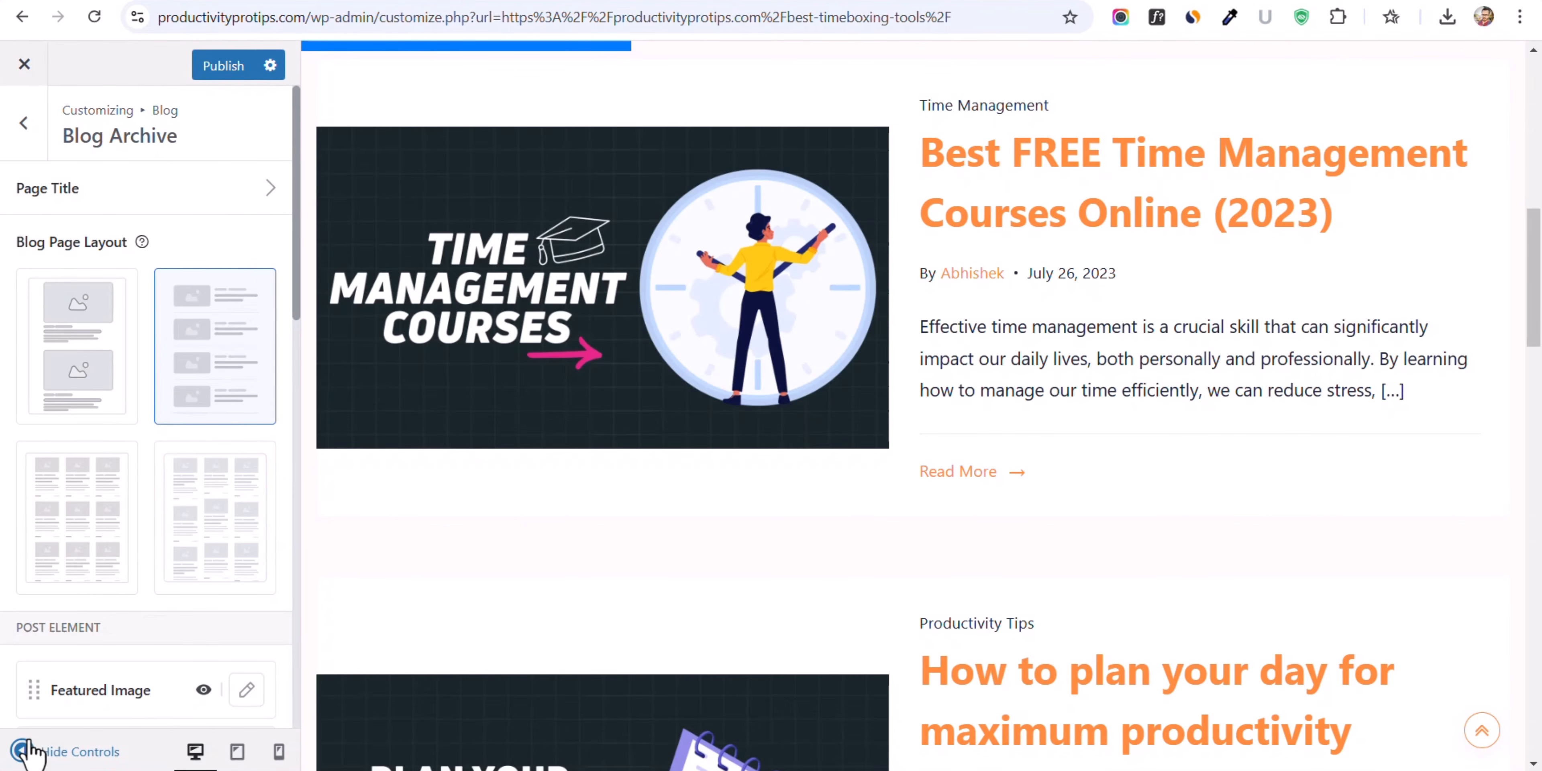
click(23, 752)
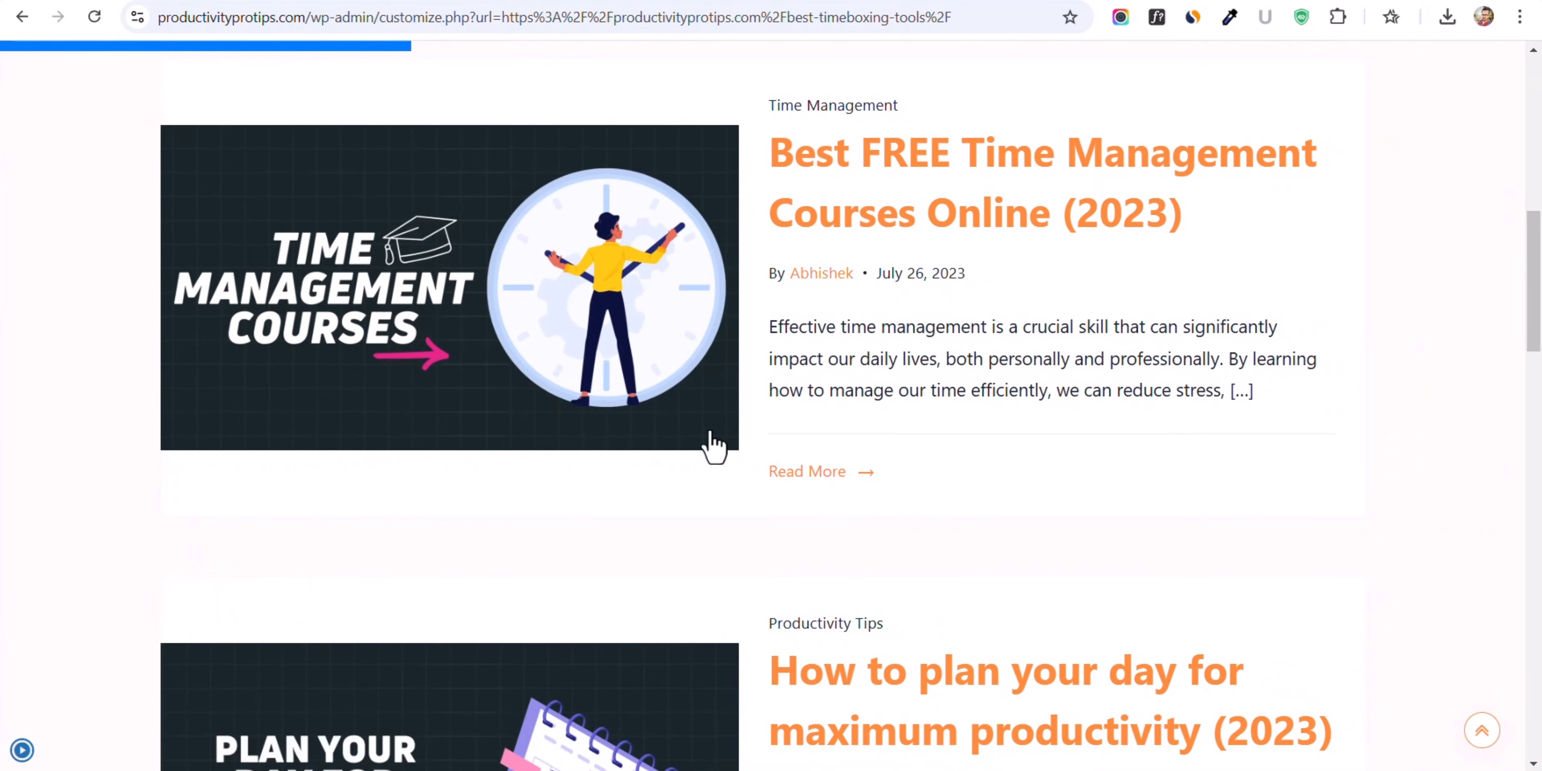
scroll(907, 407, up, 5)
scroll(658, 422, up, 8)
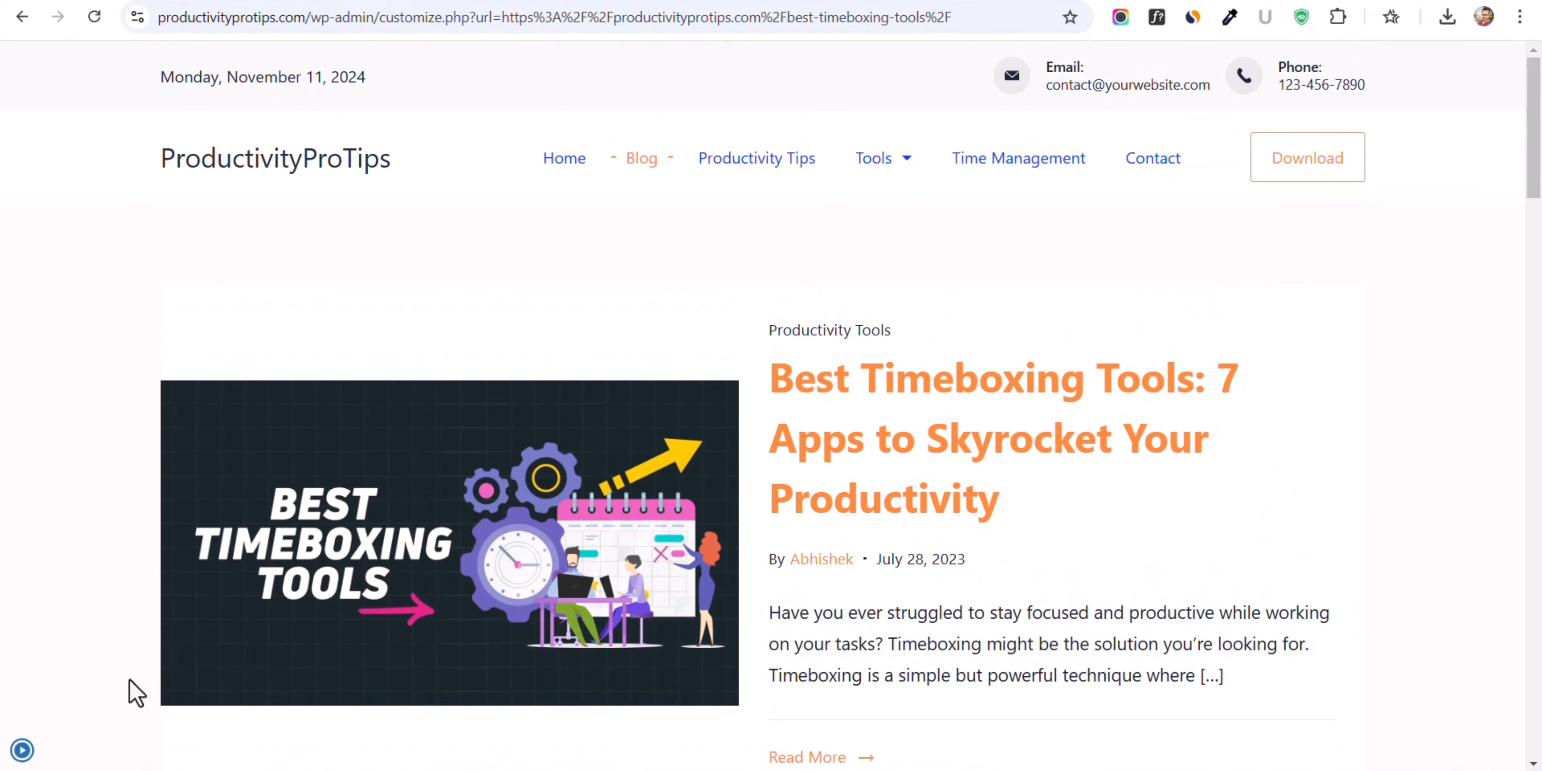
click(22, 750)
scroll(172, 550, down, 5)
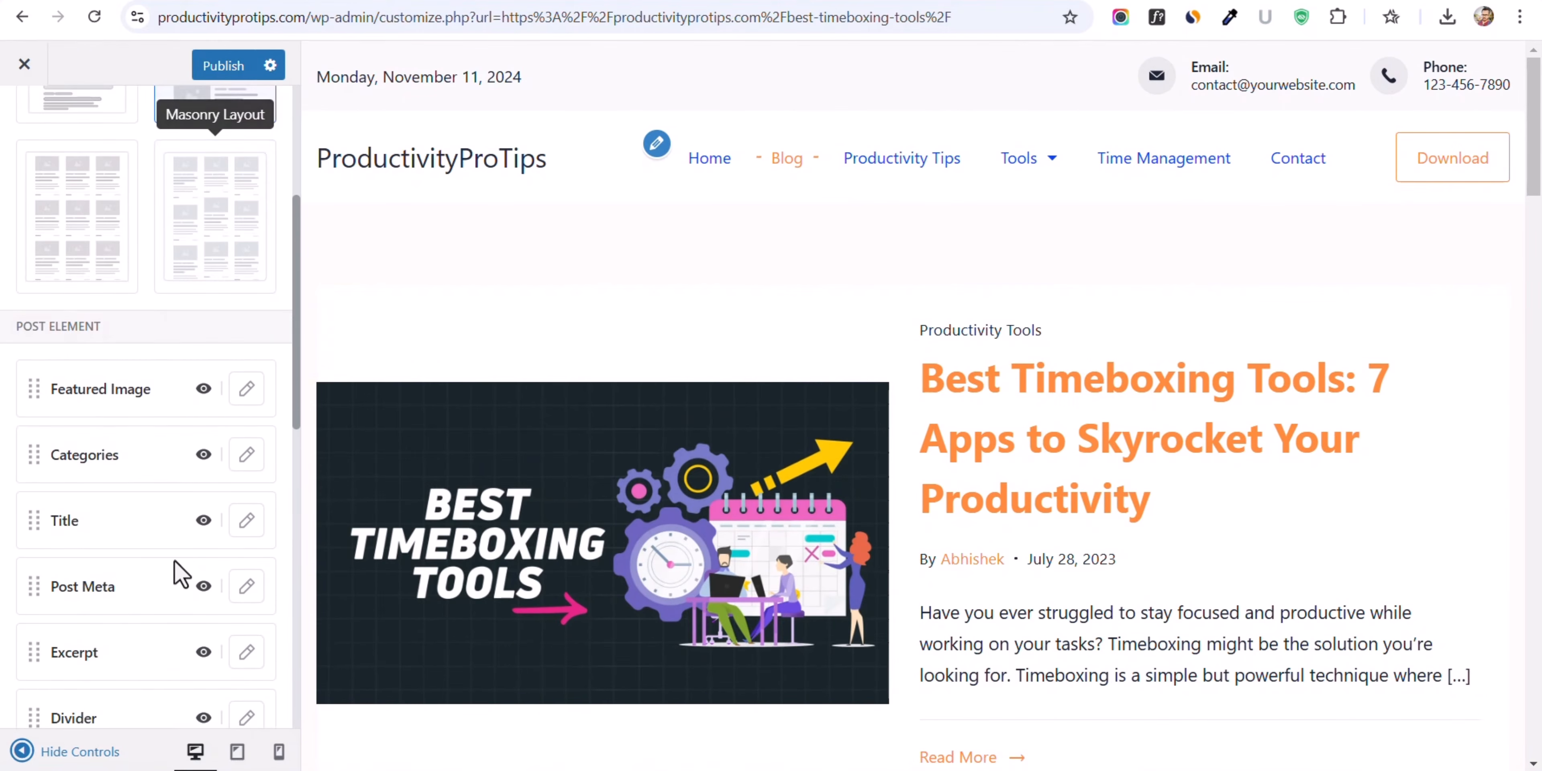
- Try hiding the blog posts' featured image and test the Wide - 16:9 and Square - 1:1 image ratios, then return to the visible Original ratio
scroll(541, 425, down, 2)
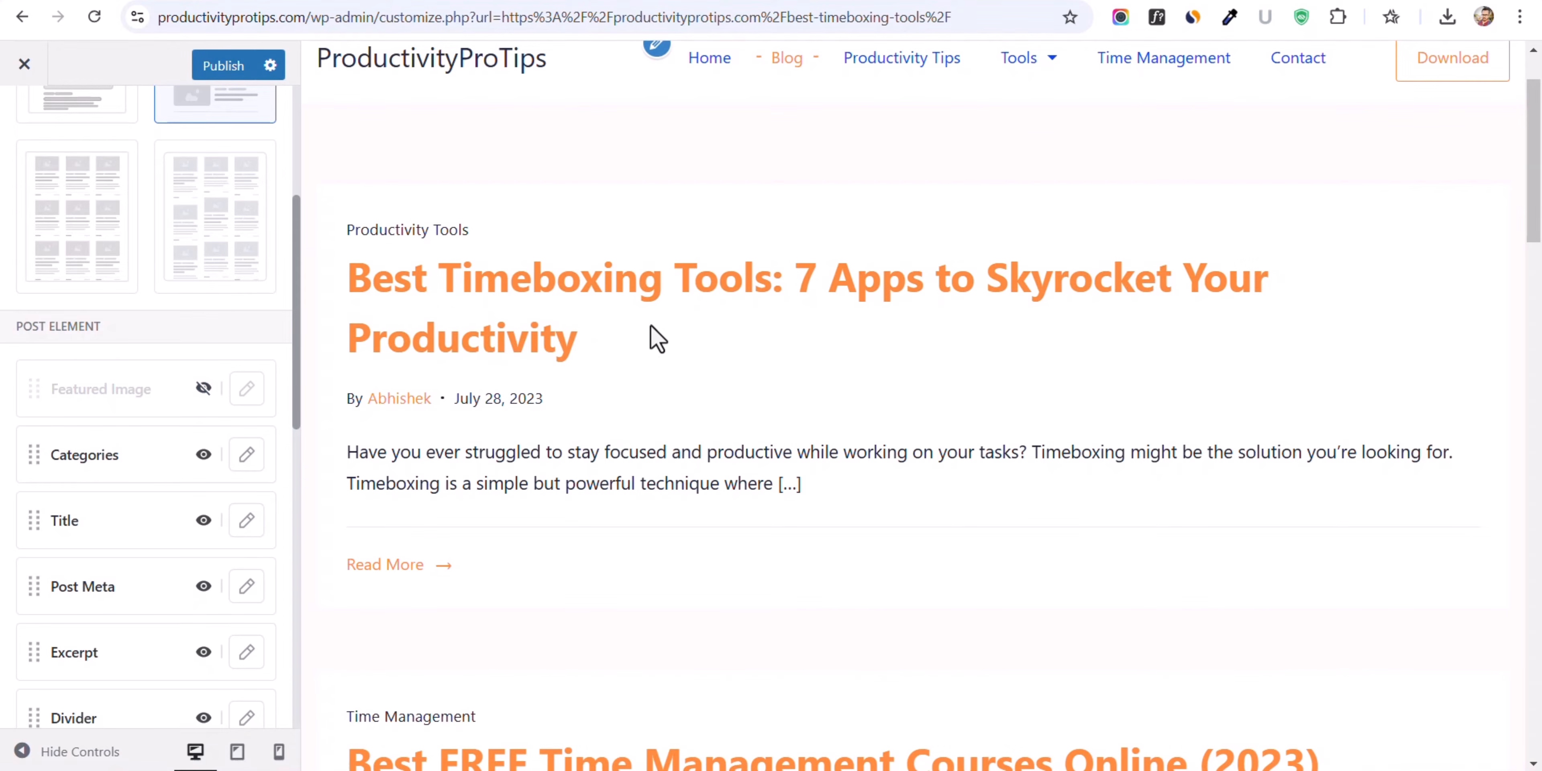
click(203, 388)
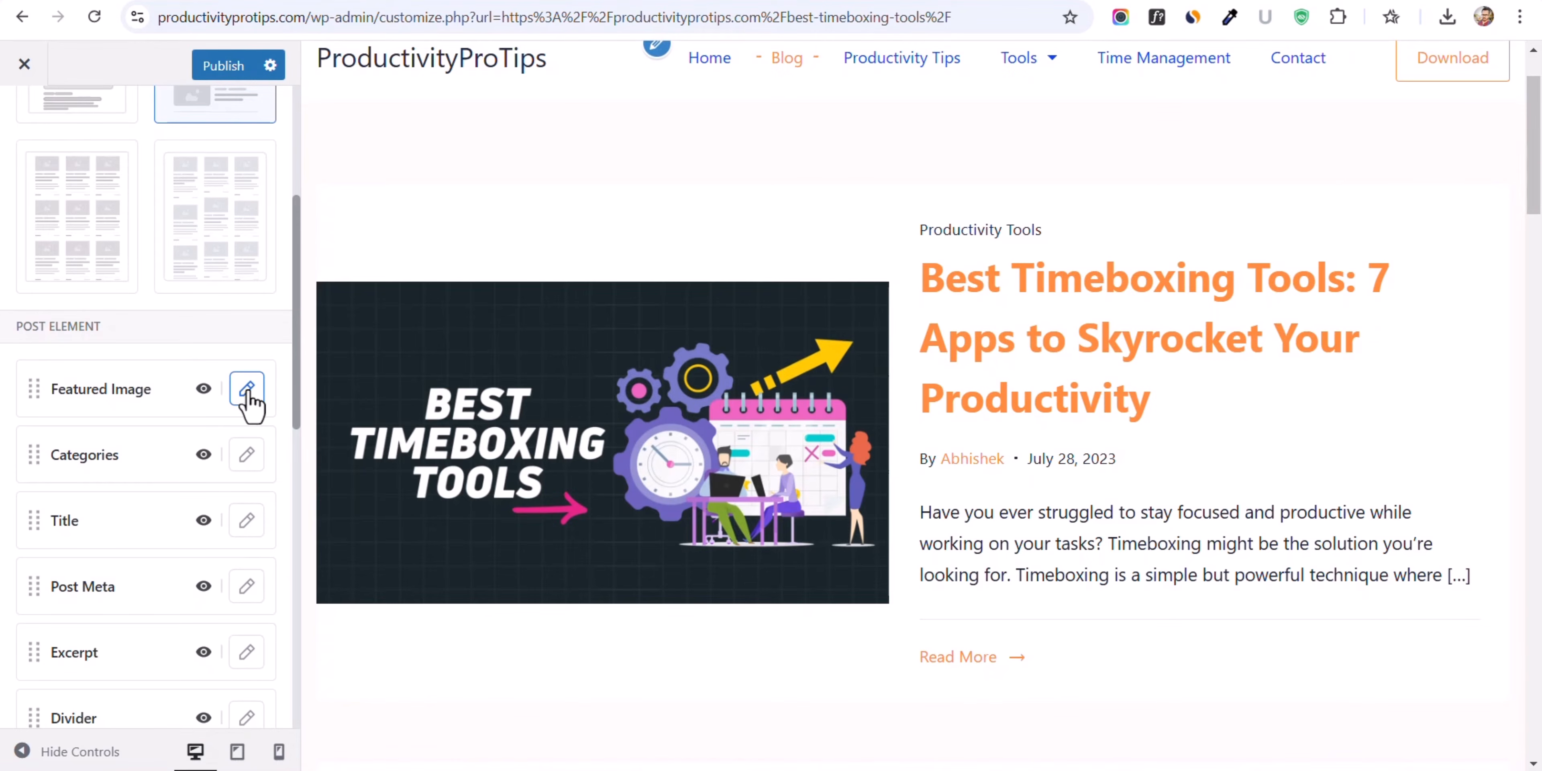
click(246, 389)
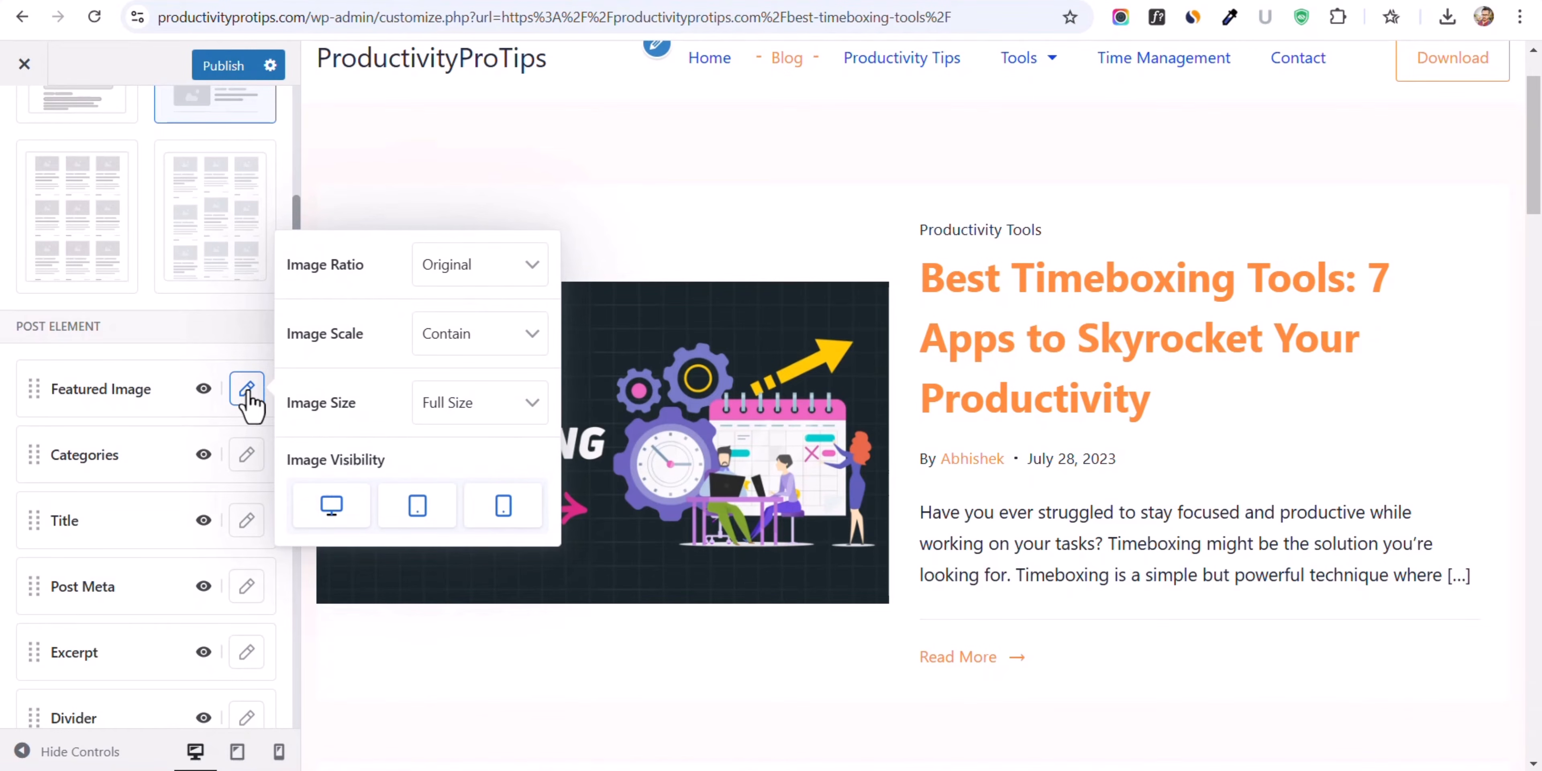
click(479, 278)
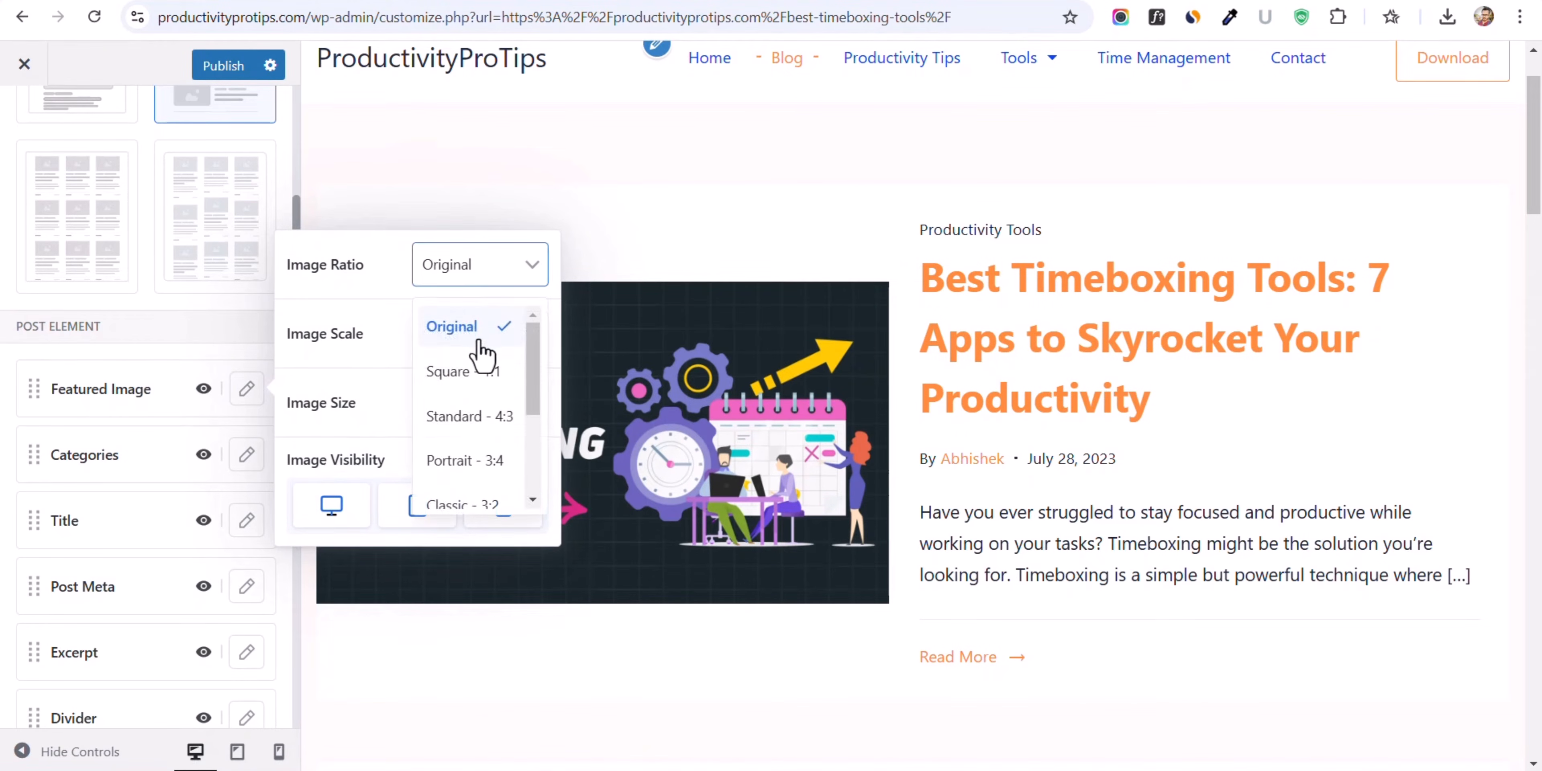
scroll(473, 485, down, 3)
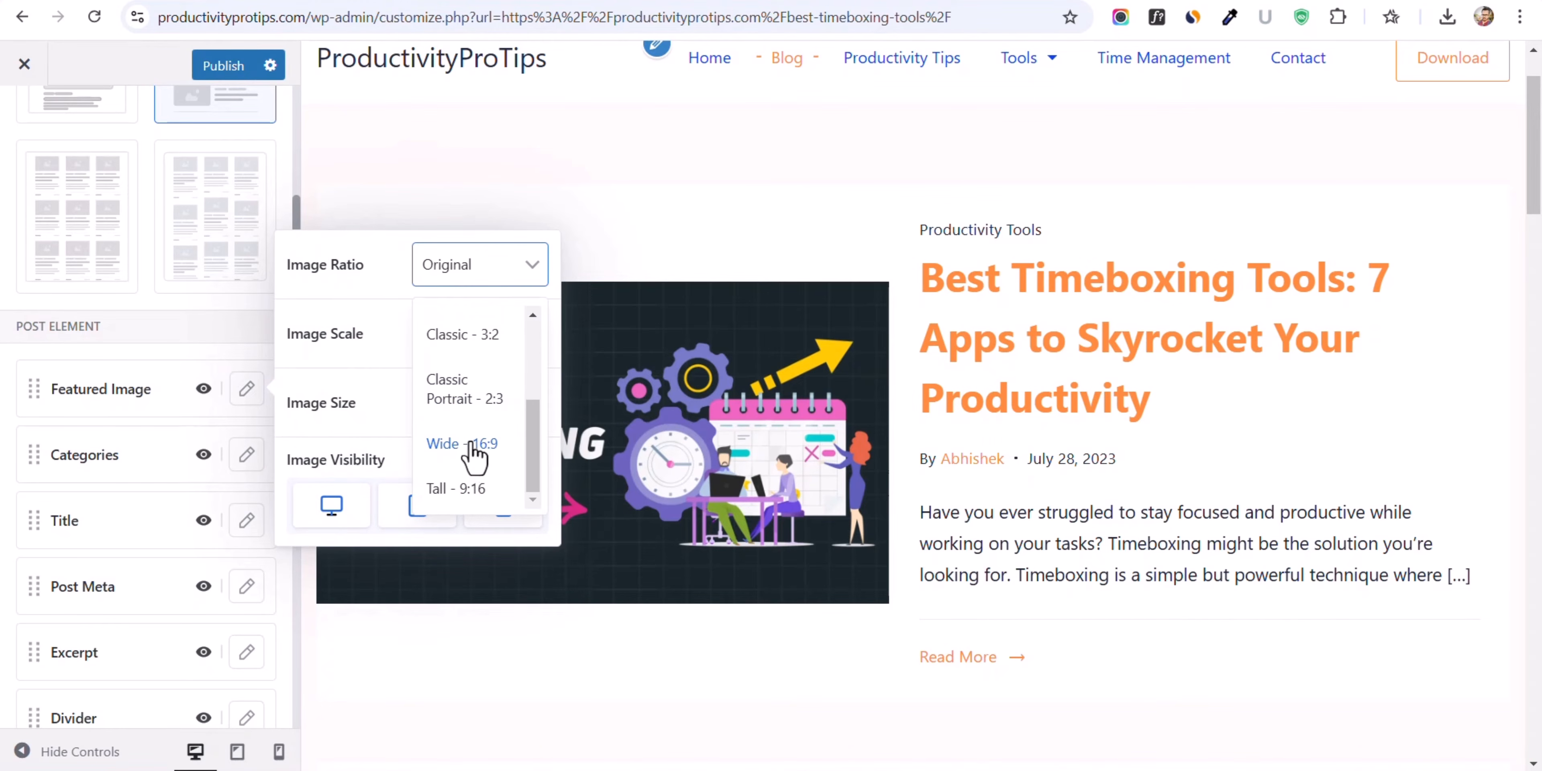
click(472, 449)
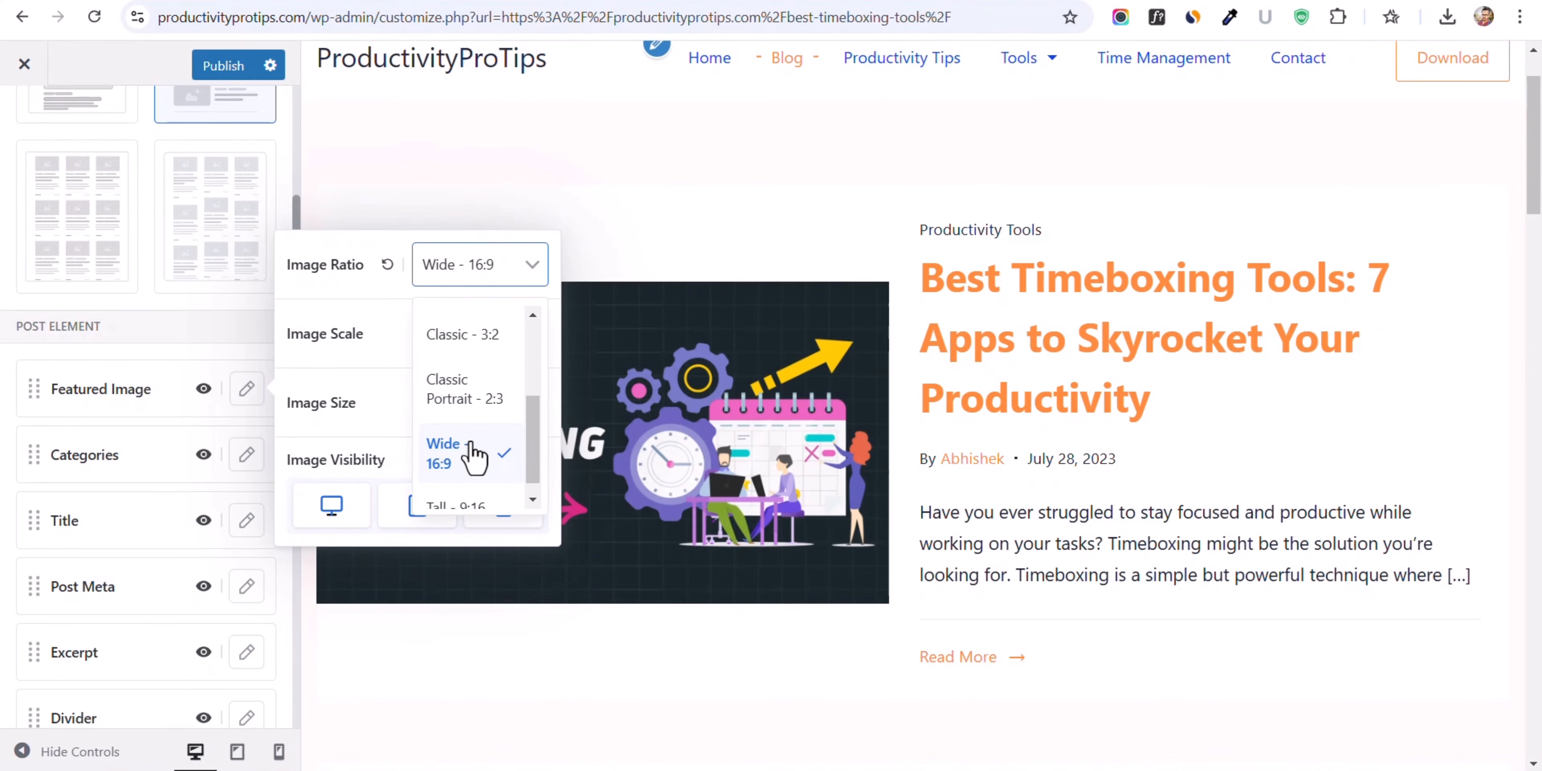
scroll(473, 431, up, 4)
click(476, 384)
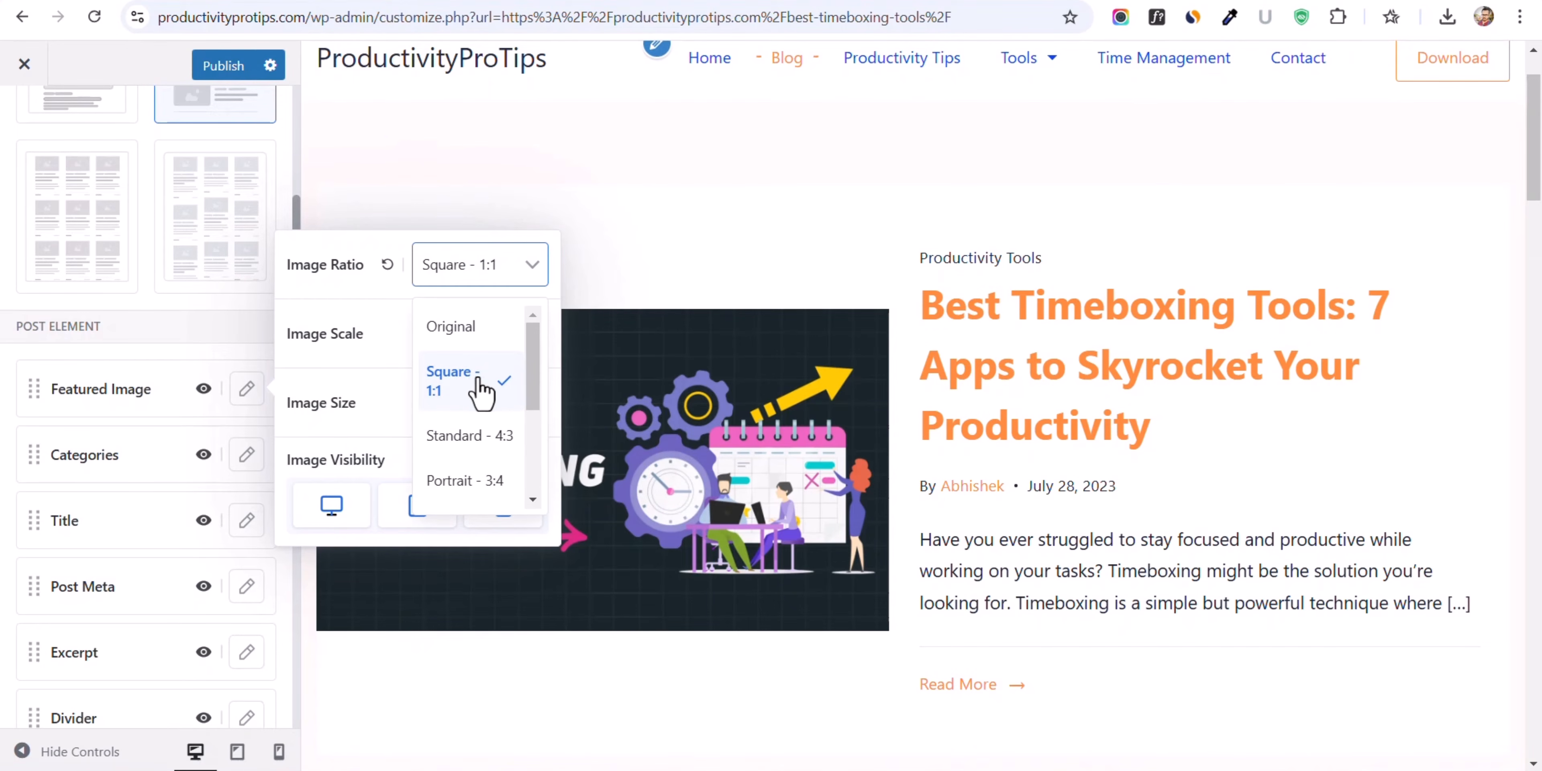
click(485, 328)
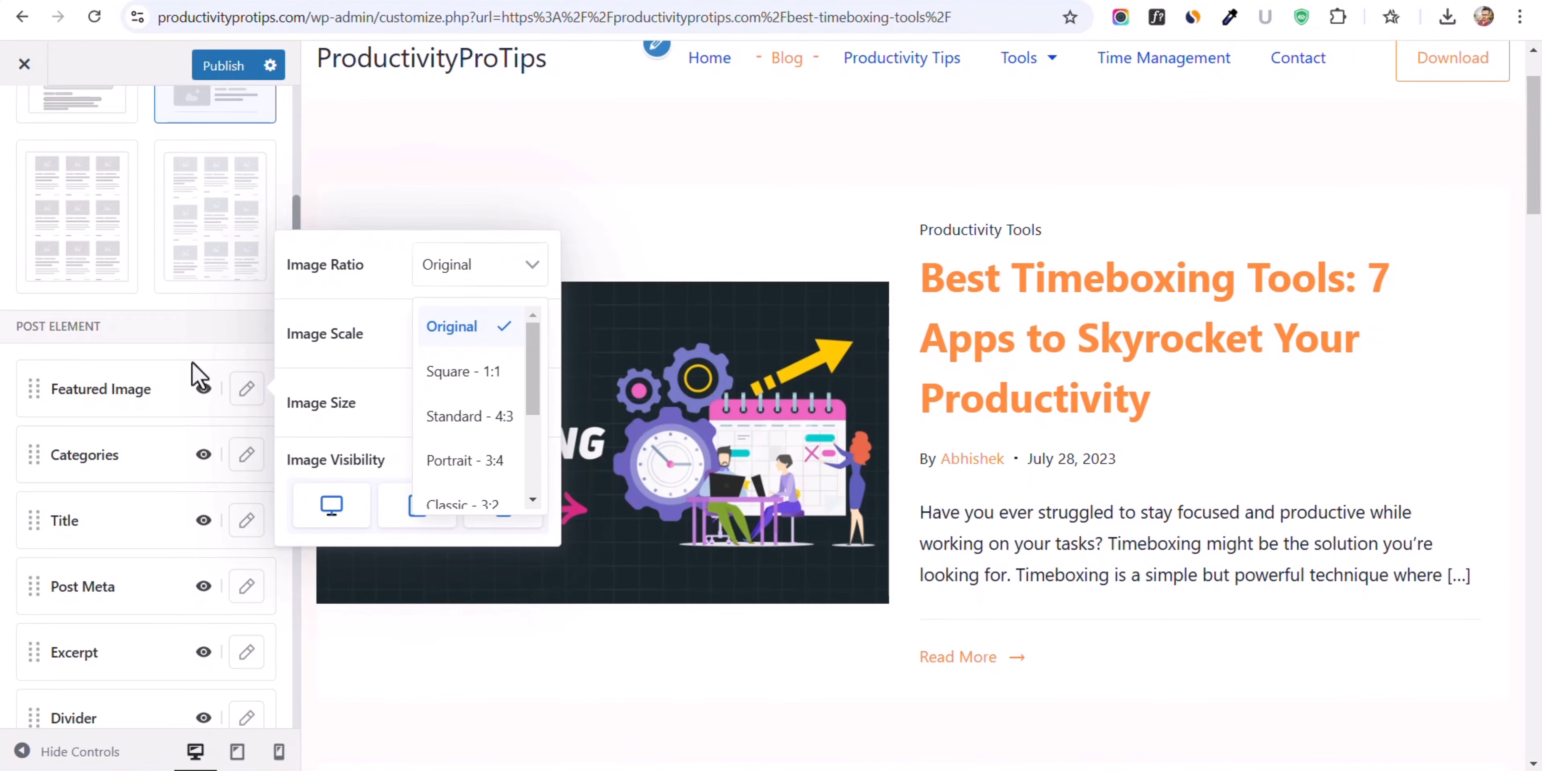
- Set the separator of the Categories post element on the blog page to the vertical line
click(200, 376)
click(245, 459)
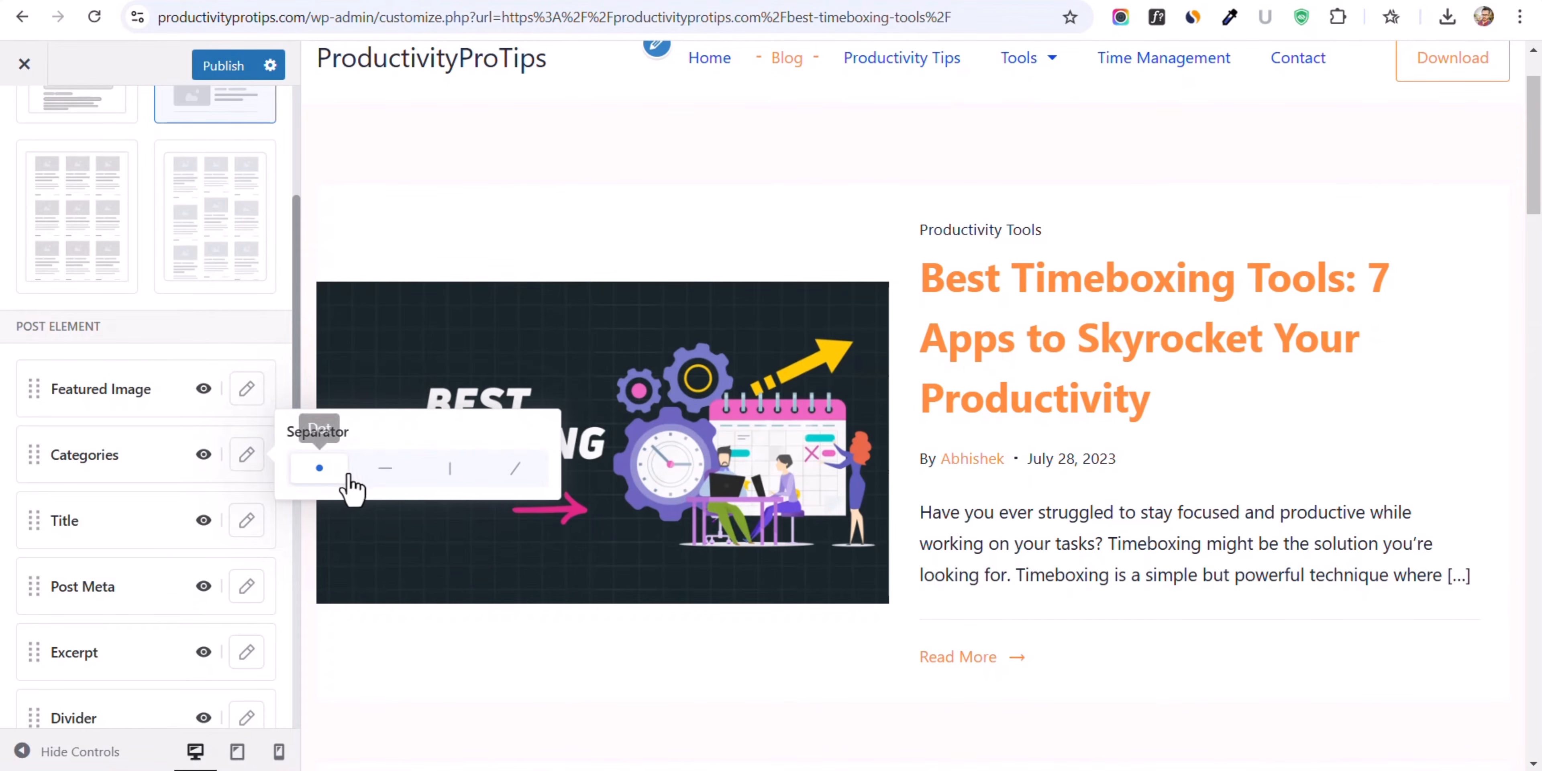
click(437, 475)
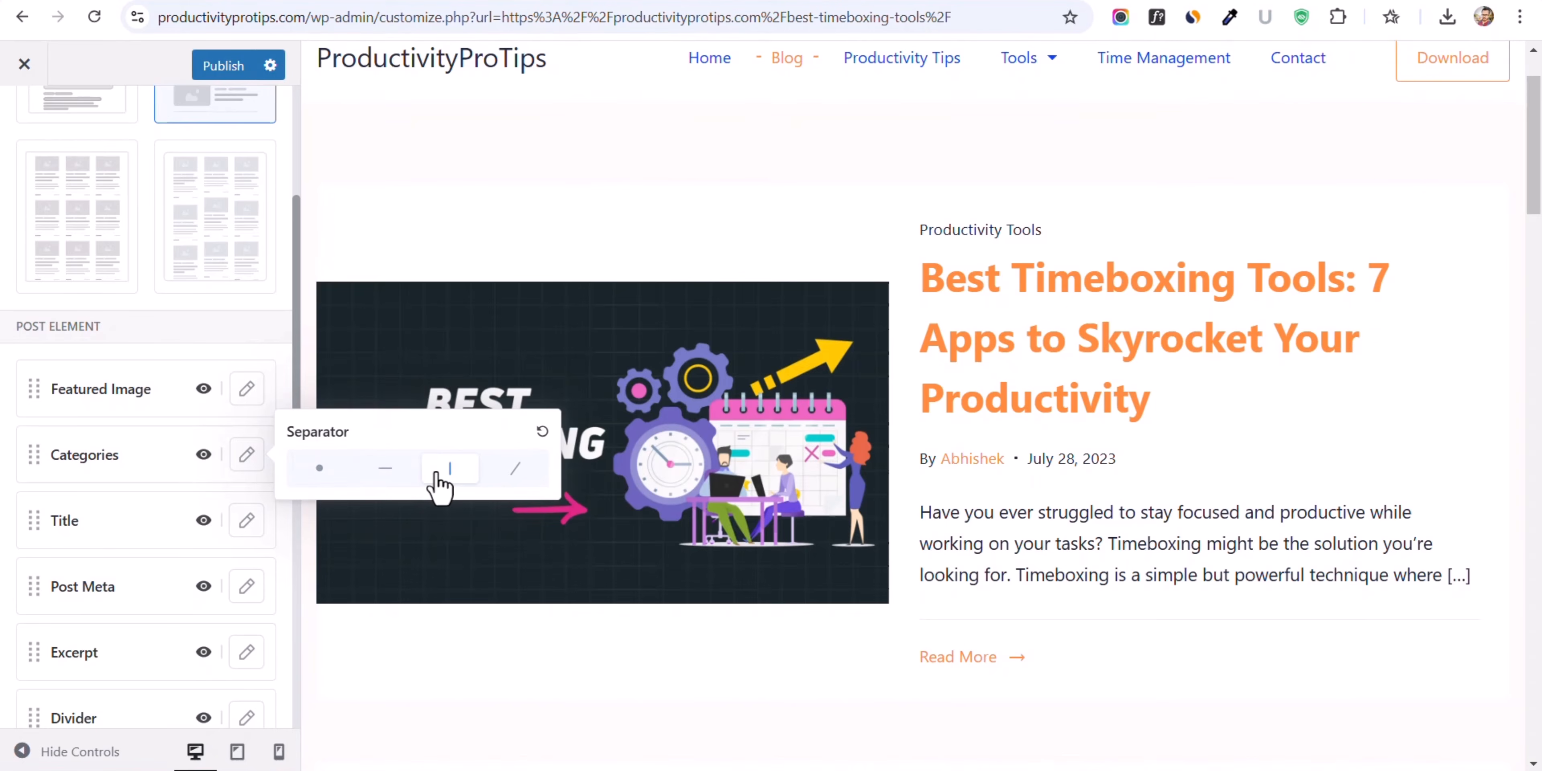
- Set the blog archive's default sidebar layout to No Sidebar
scroll(199, 589, down, 2)
scroll(143, 554, down, 1)
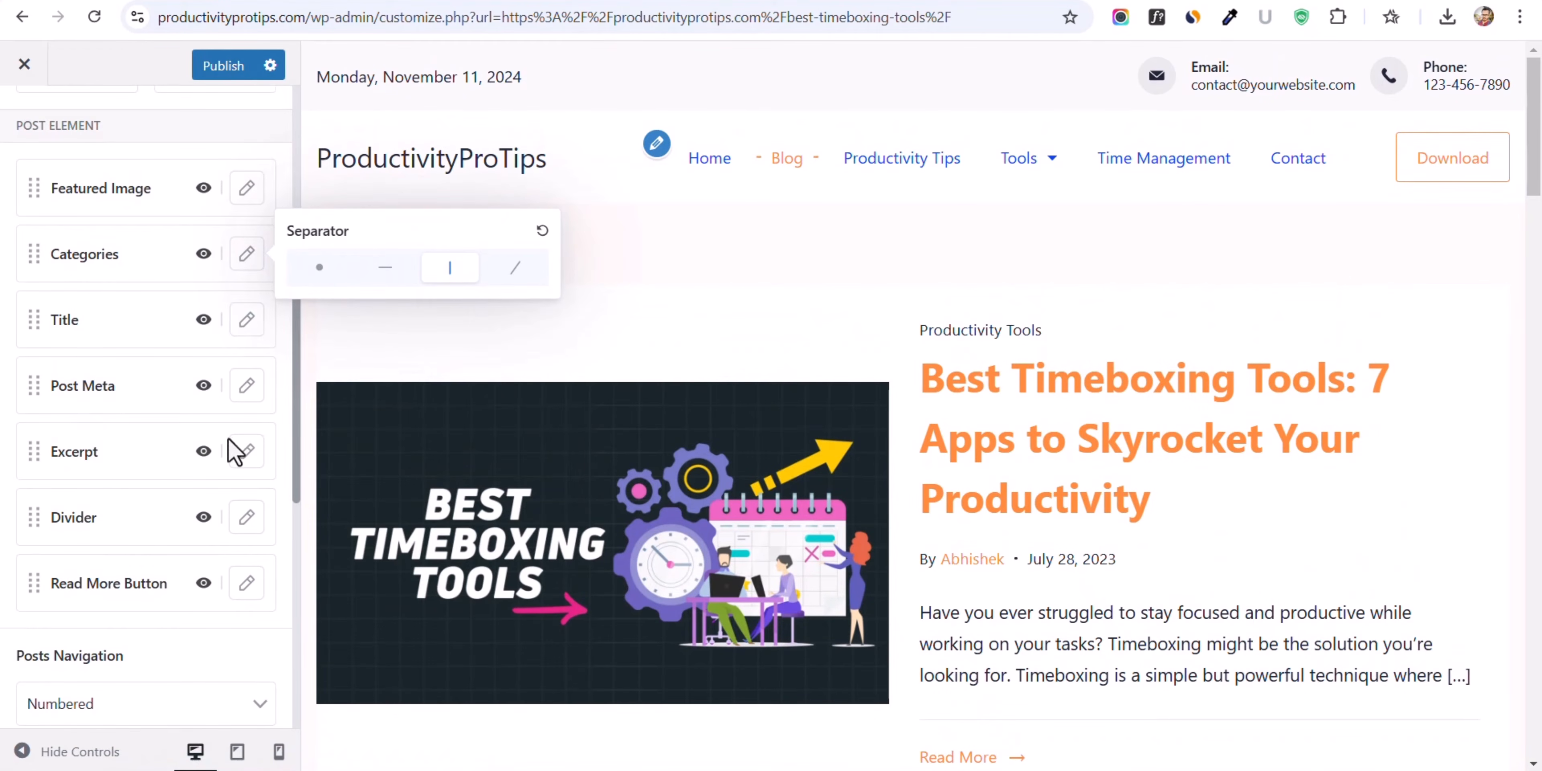
scroll(155, 564, down, 3)
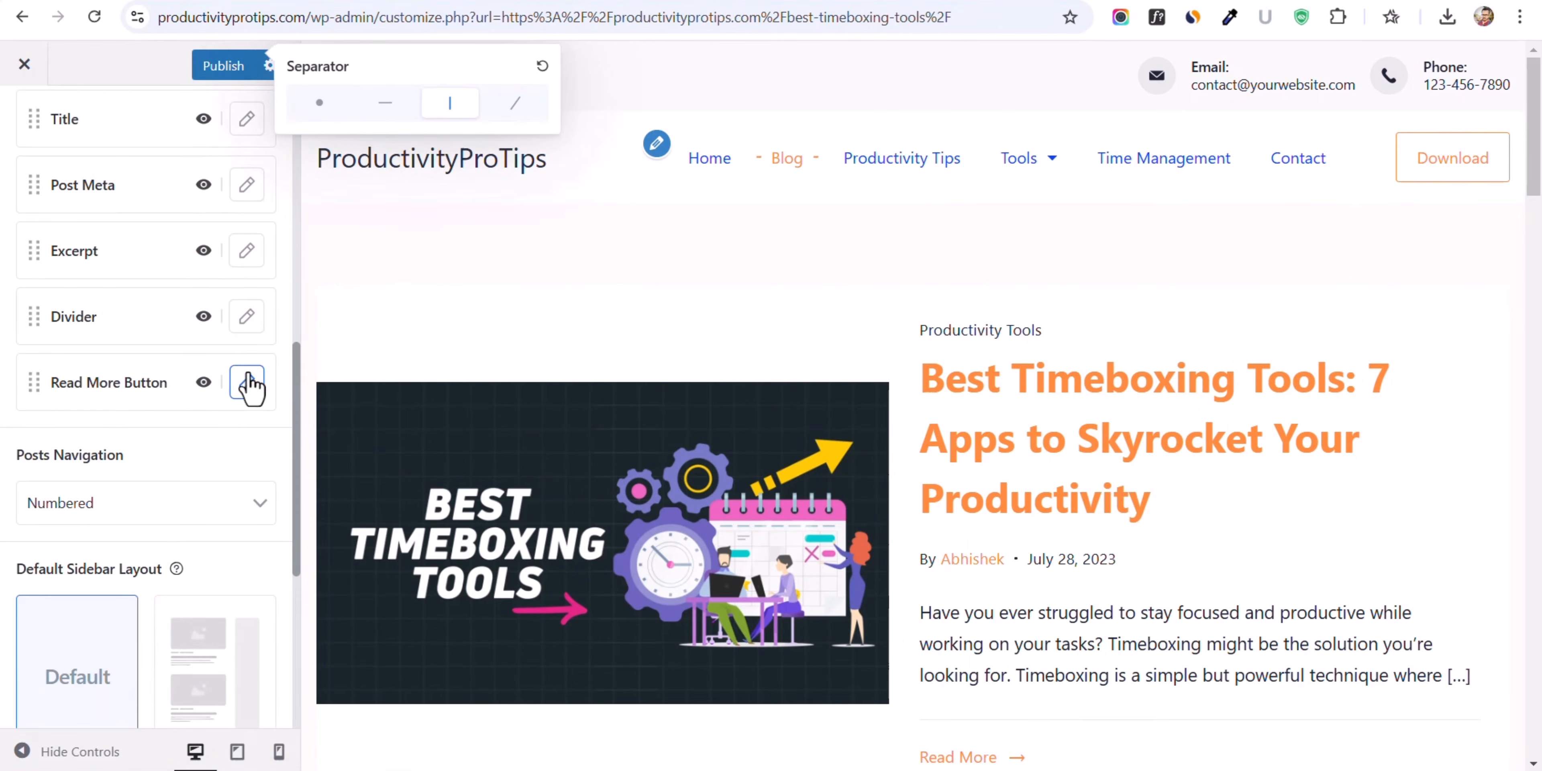
scroll(161, 482, down, 6)
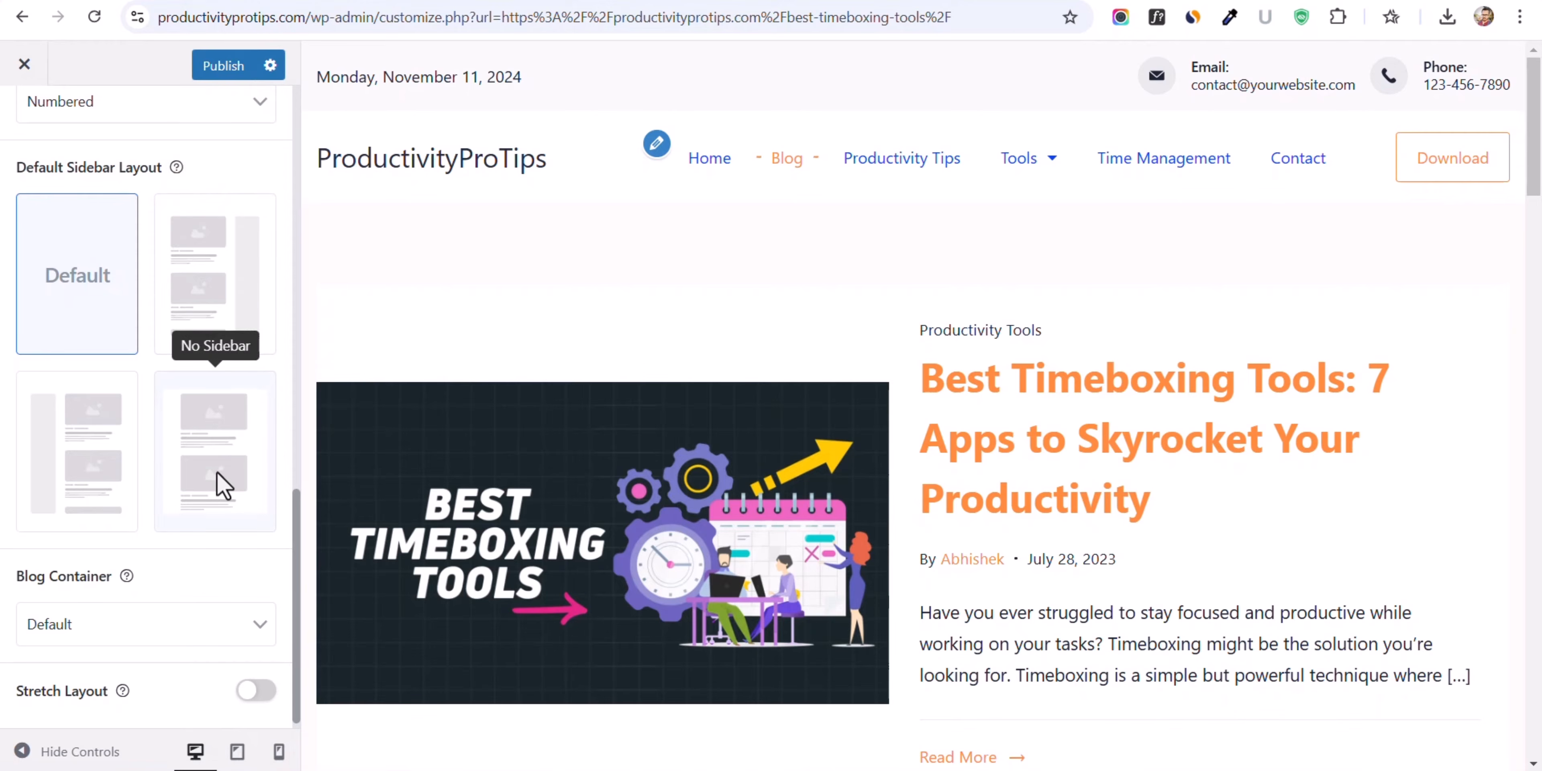
click(201, 442)
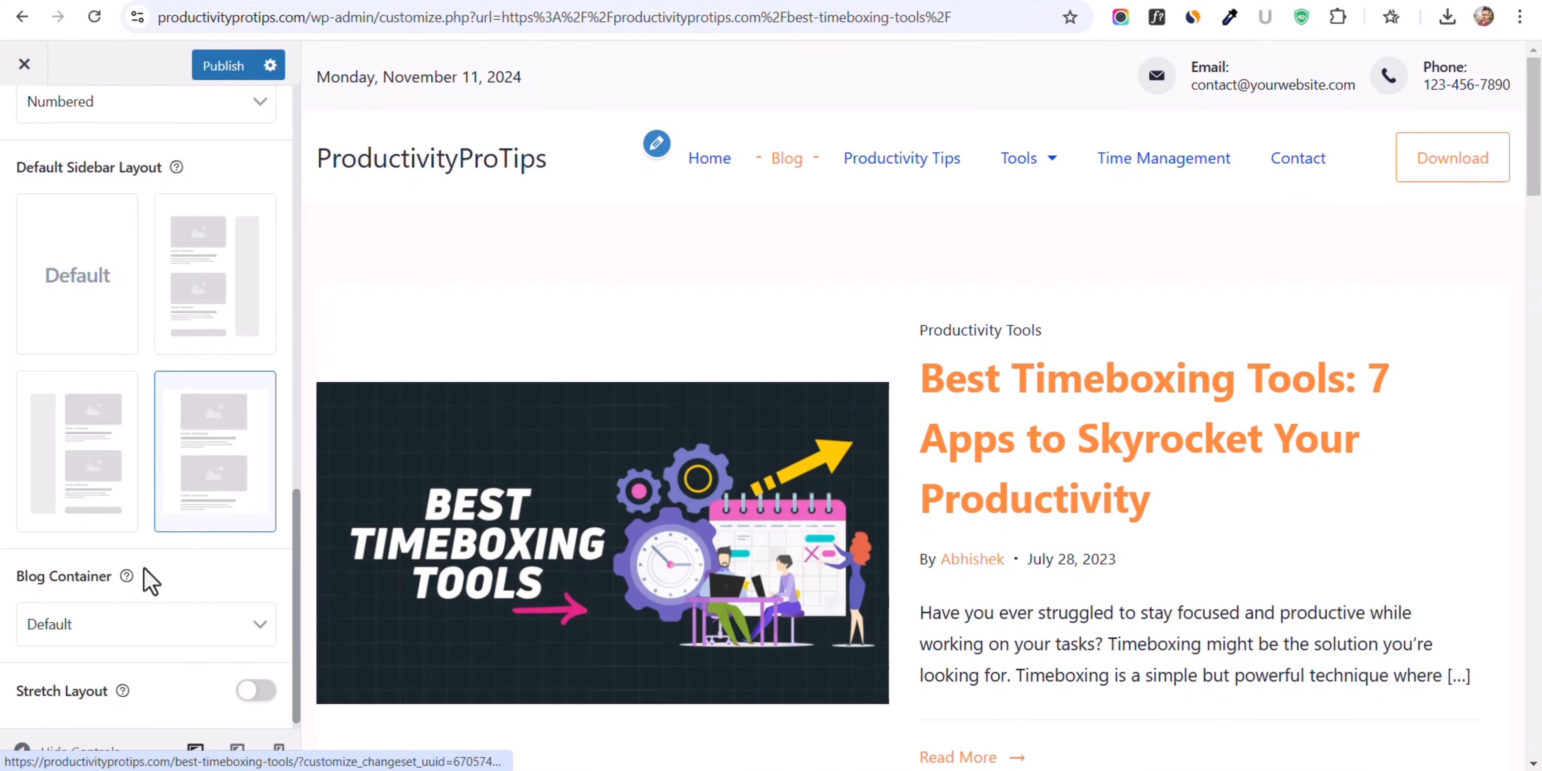
- Try the Unboxed blog container, set it to Boxed, and test Stretch Layout before switching it back off
scroll(144, 596, down, 1)
click(157, 633)
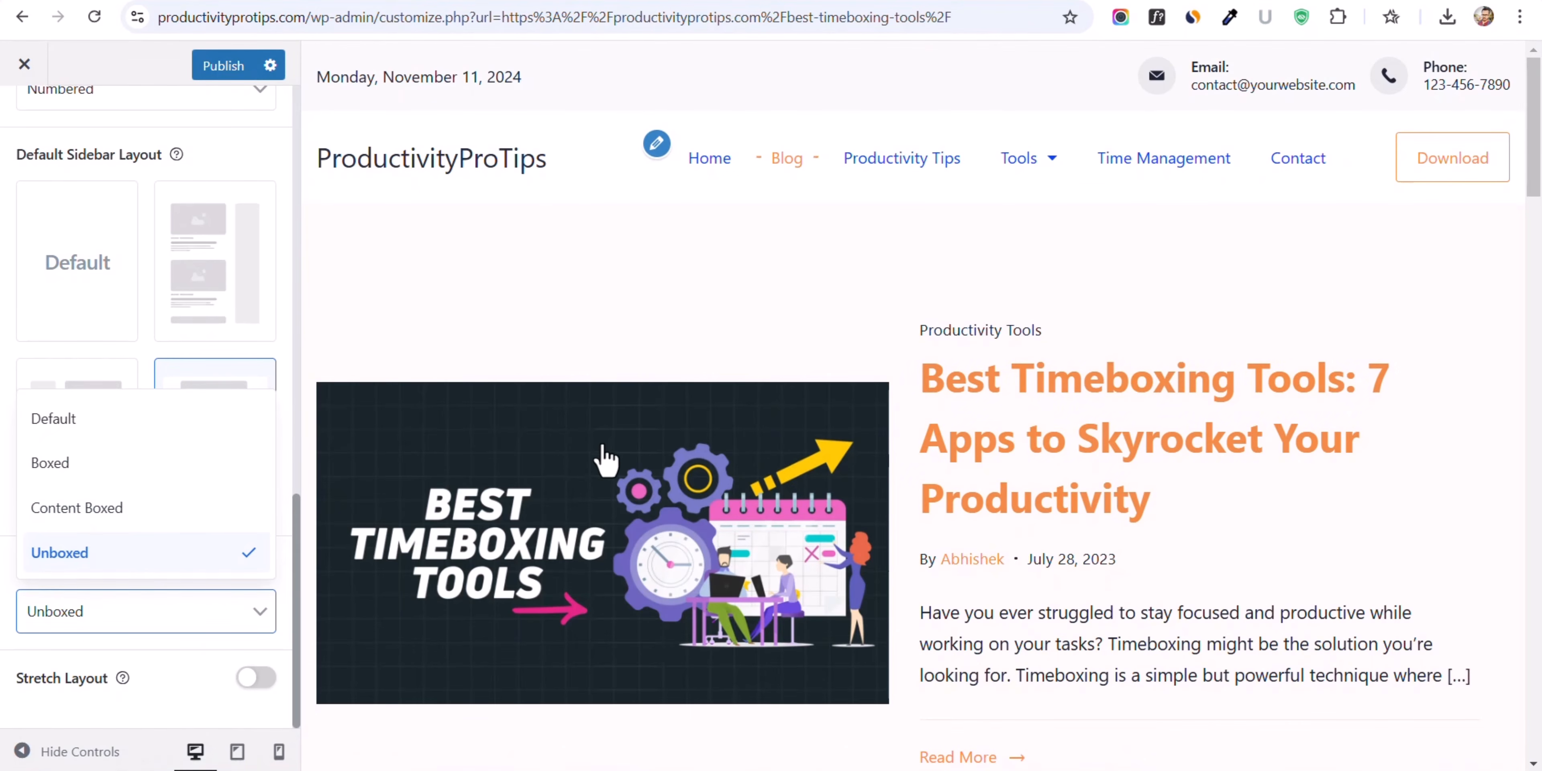
scroll(602, 362, down, 2)
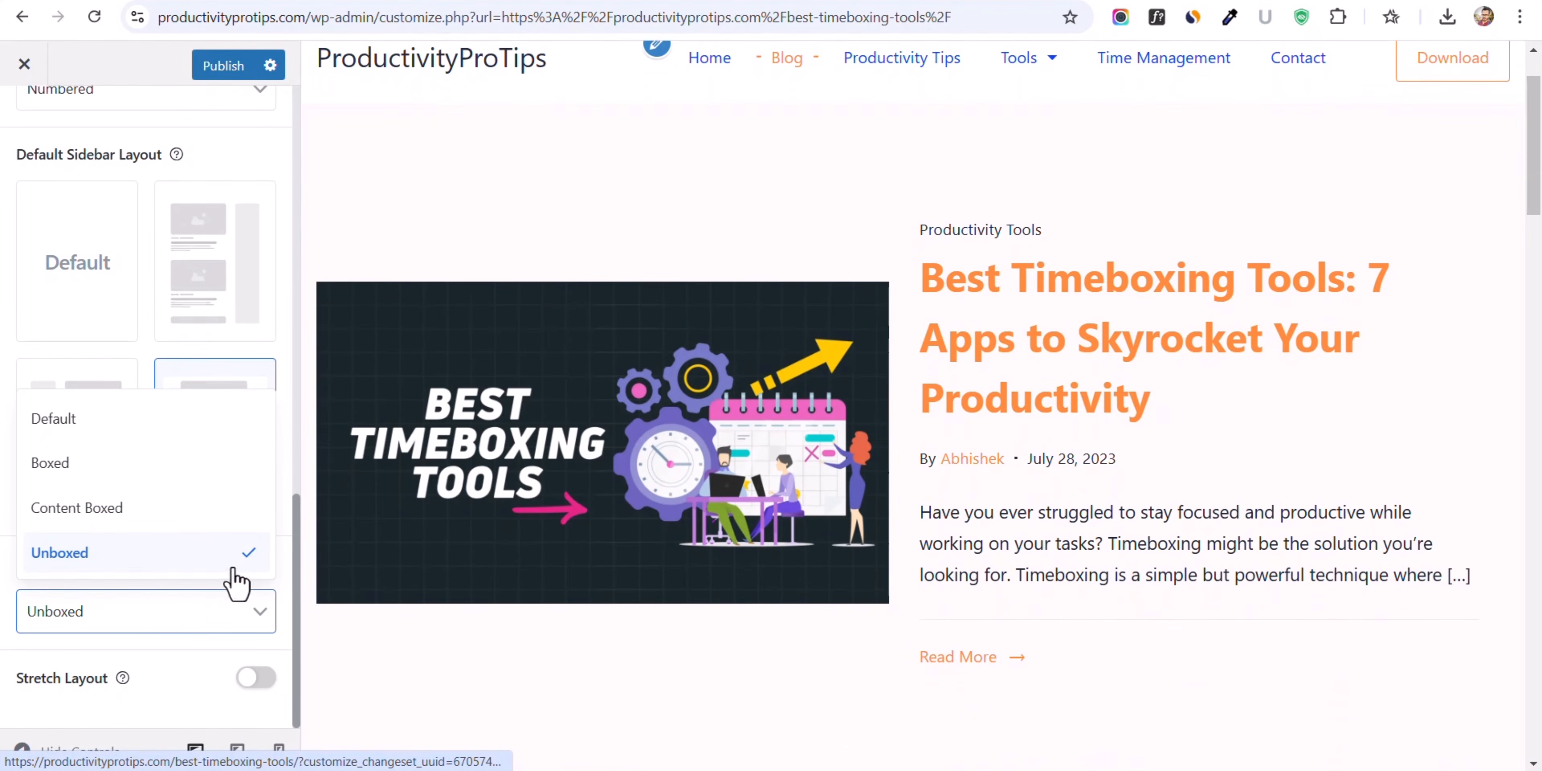
click(99, 475)
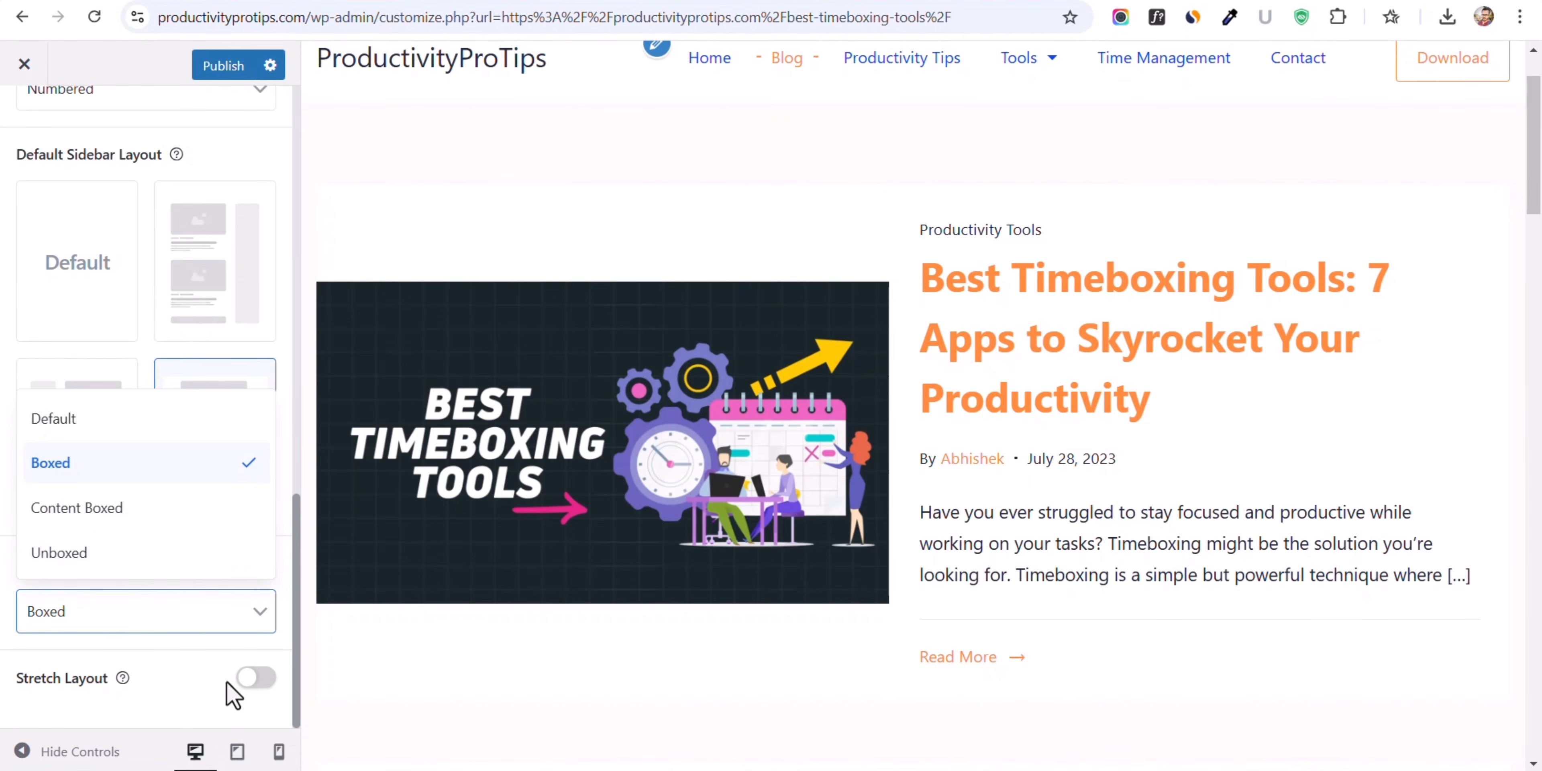
click(258, 683)
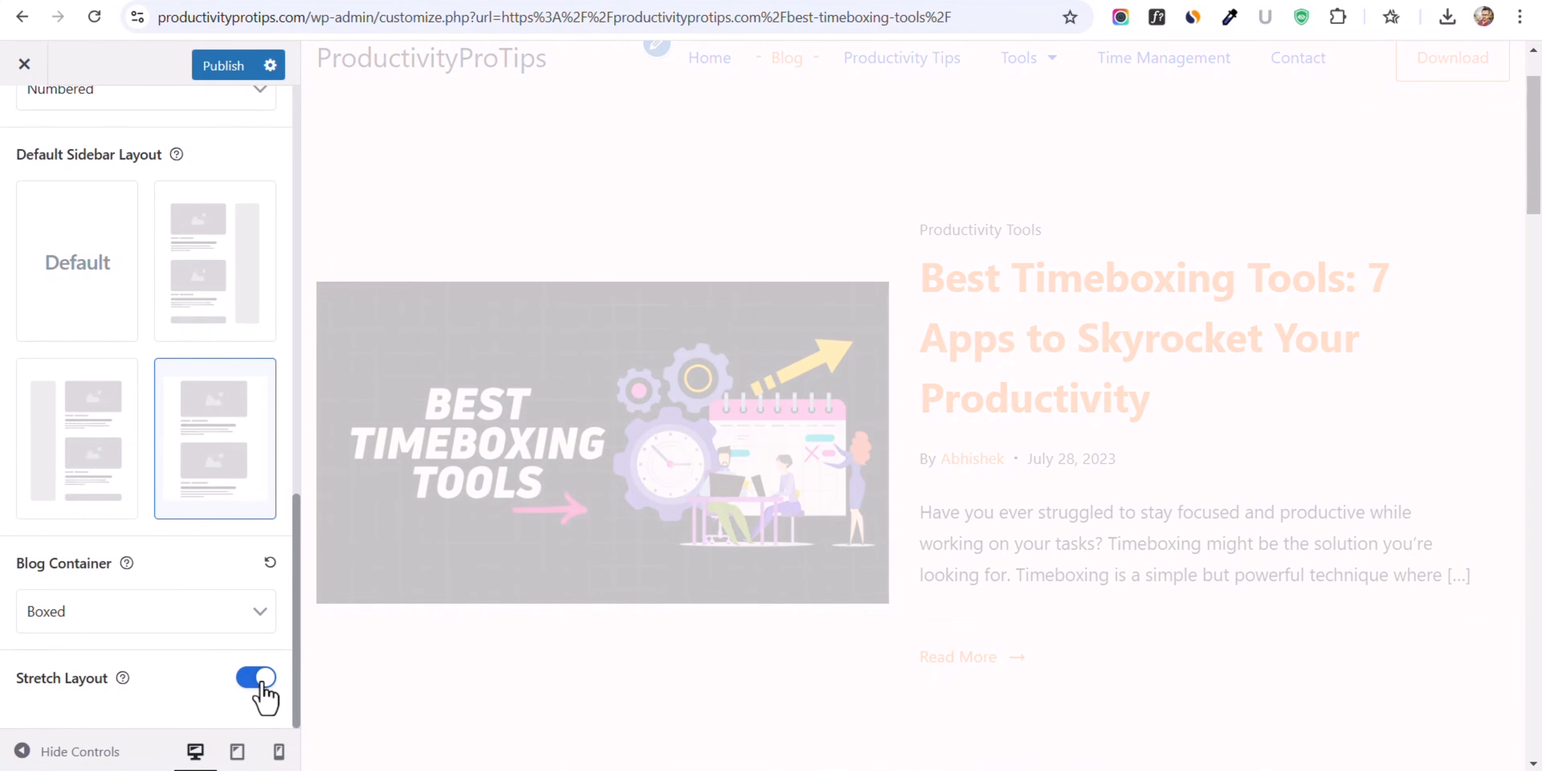
click(258, 679)
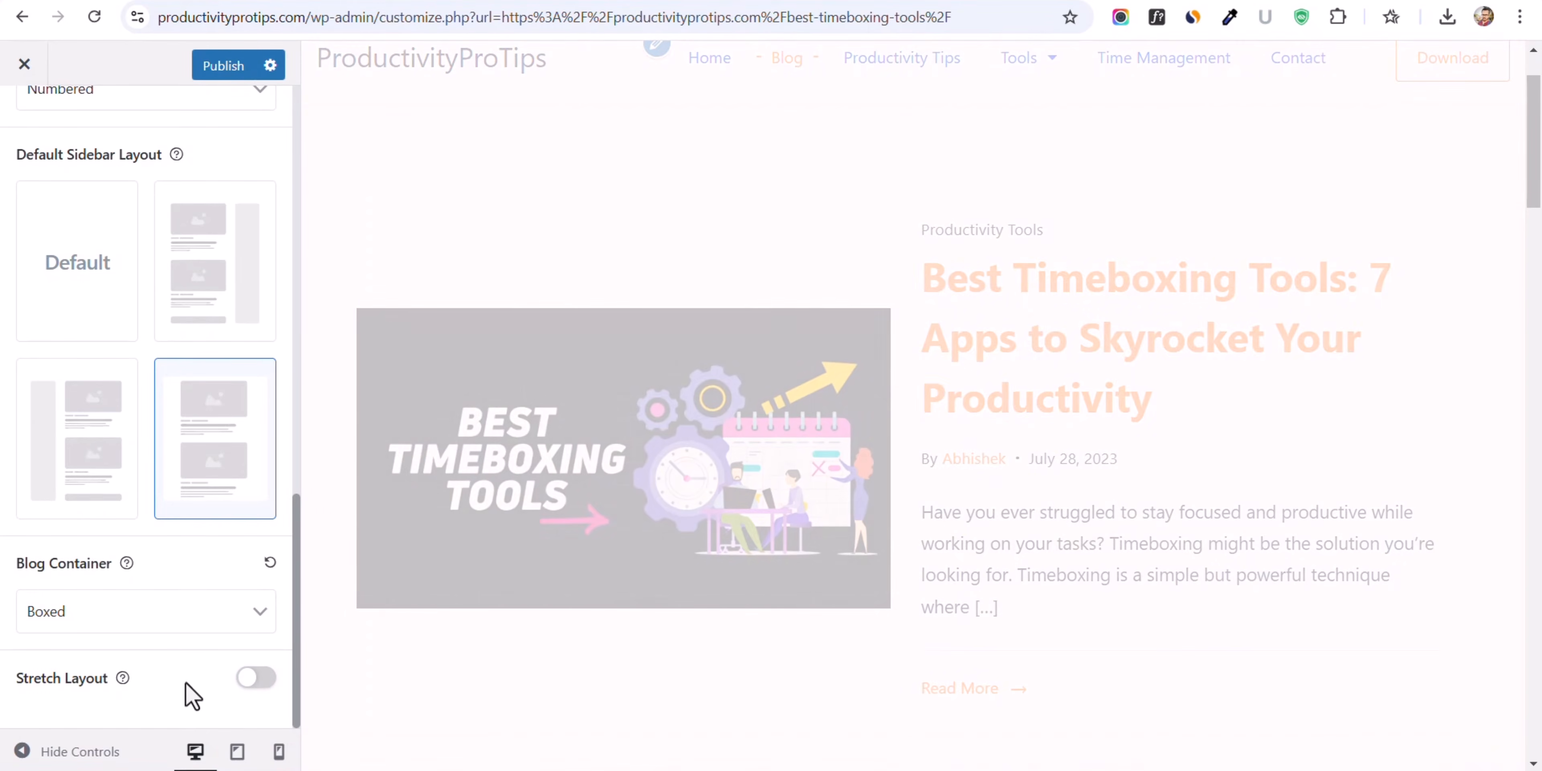
- Enable Show Avatar for the author in the blog archive's Post Meta settings
scroll(173, 509, up, 10)
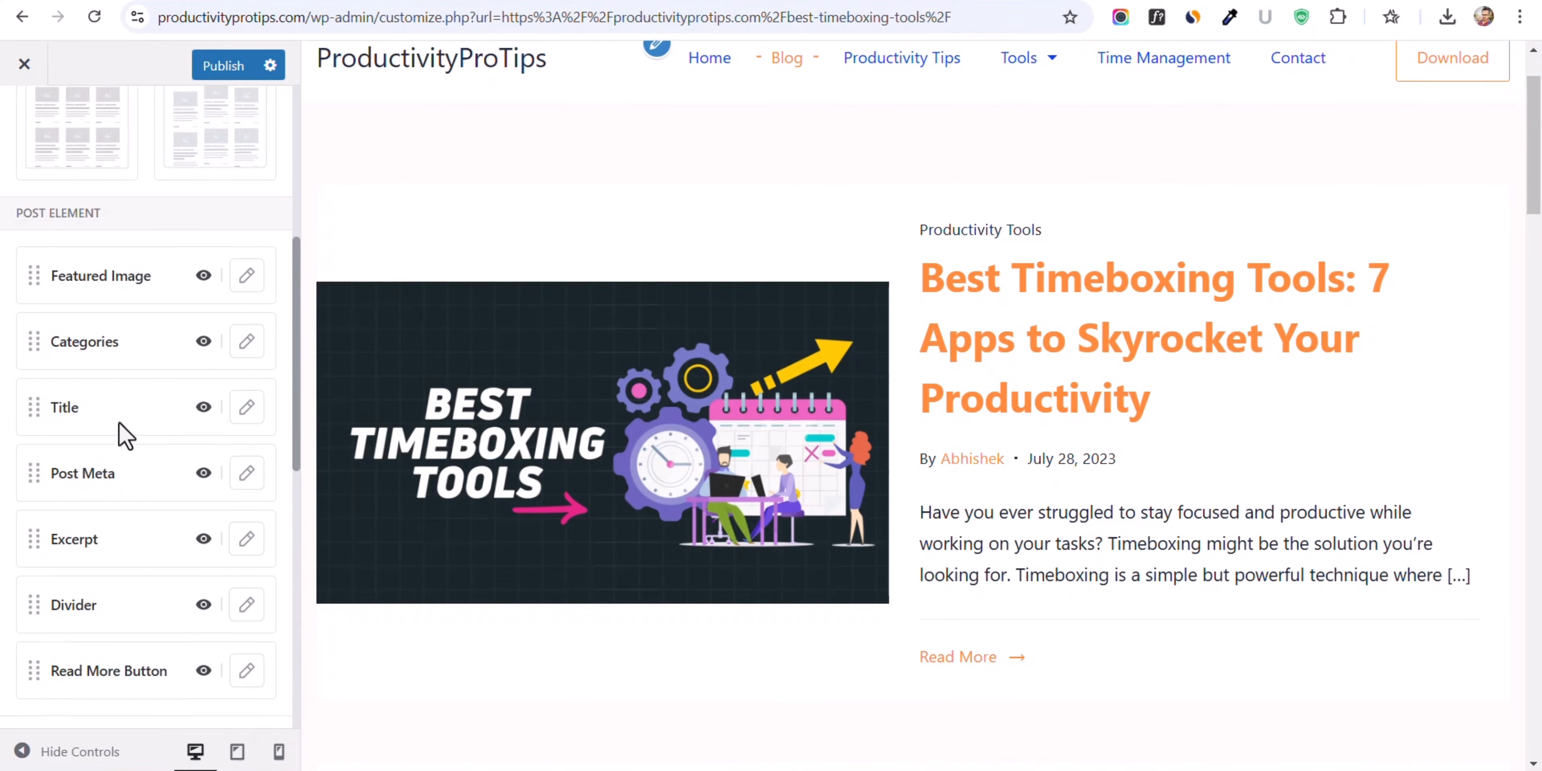
scroll(126, 437, down, 2)
click(247, 374)
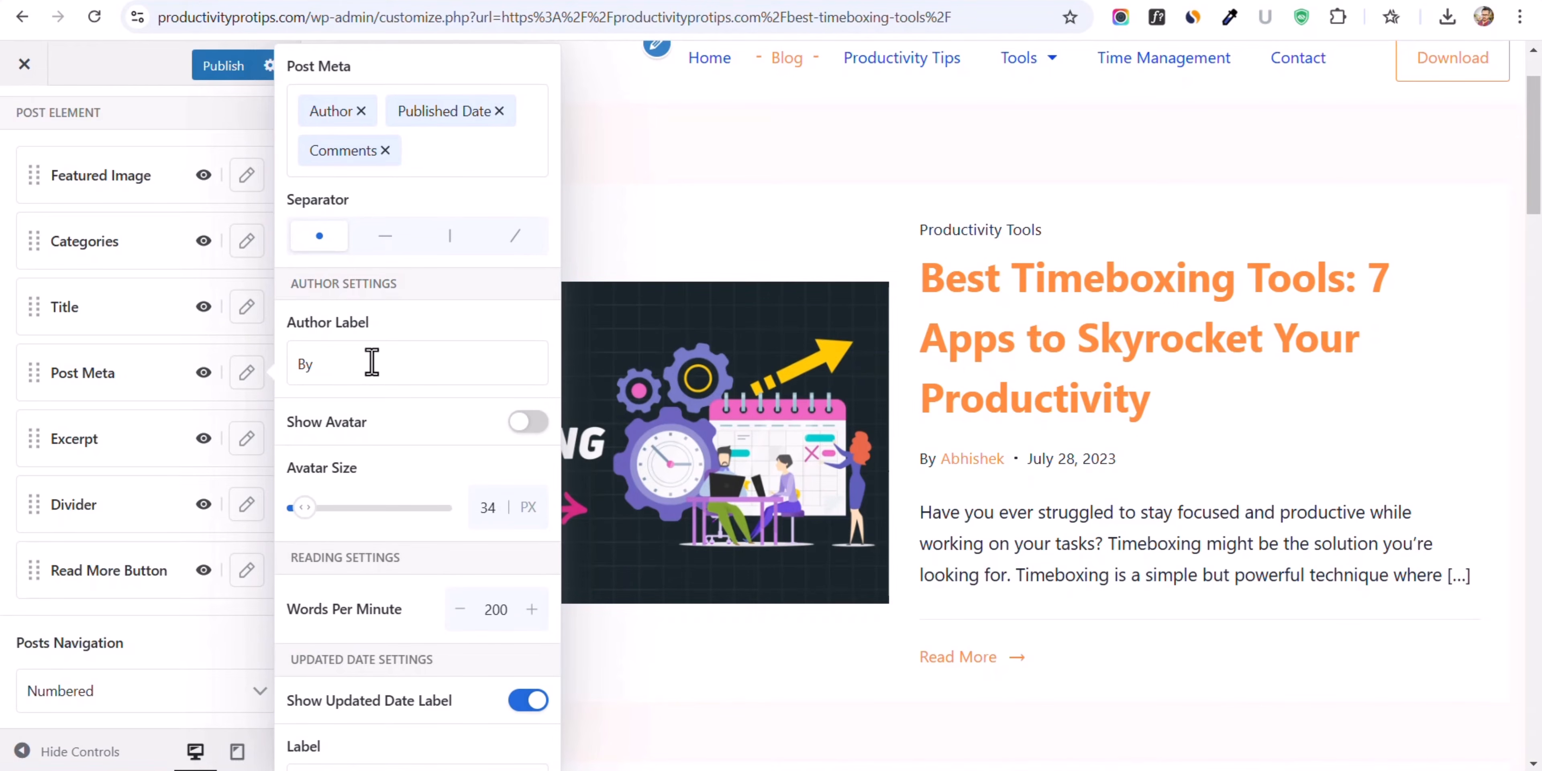
click(302, 366)
drag(326, 362, 290, 367)
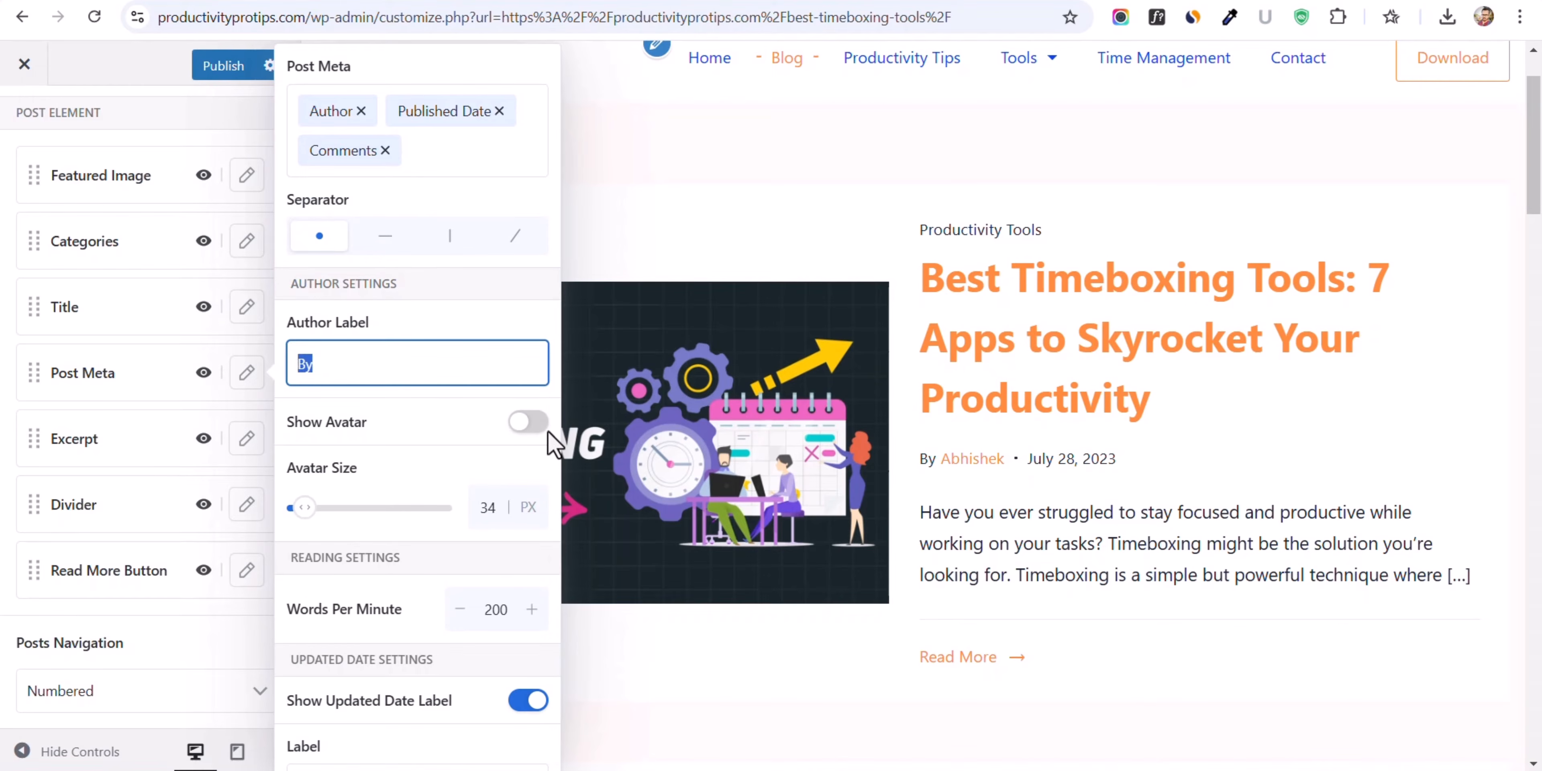
click(527, 423)
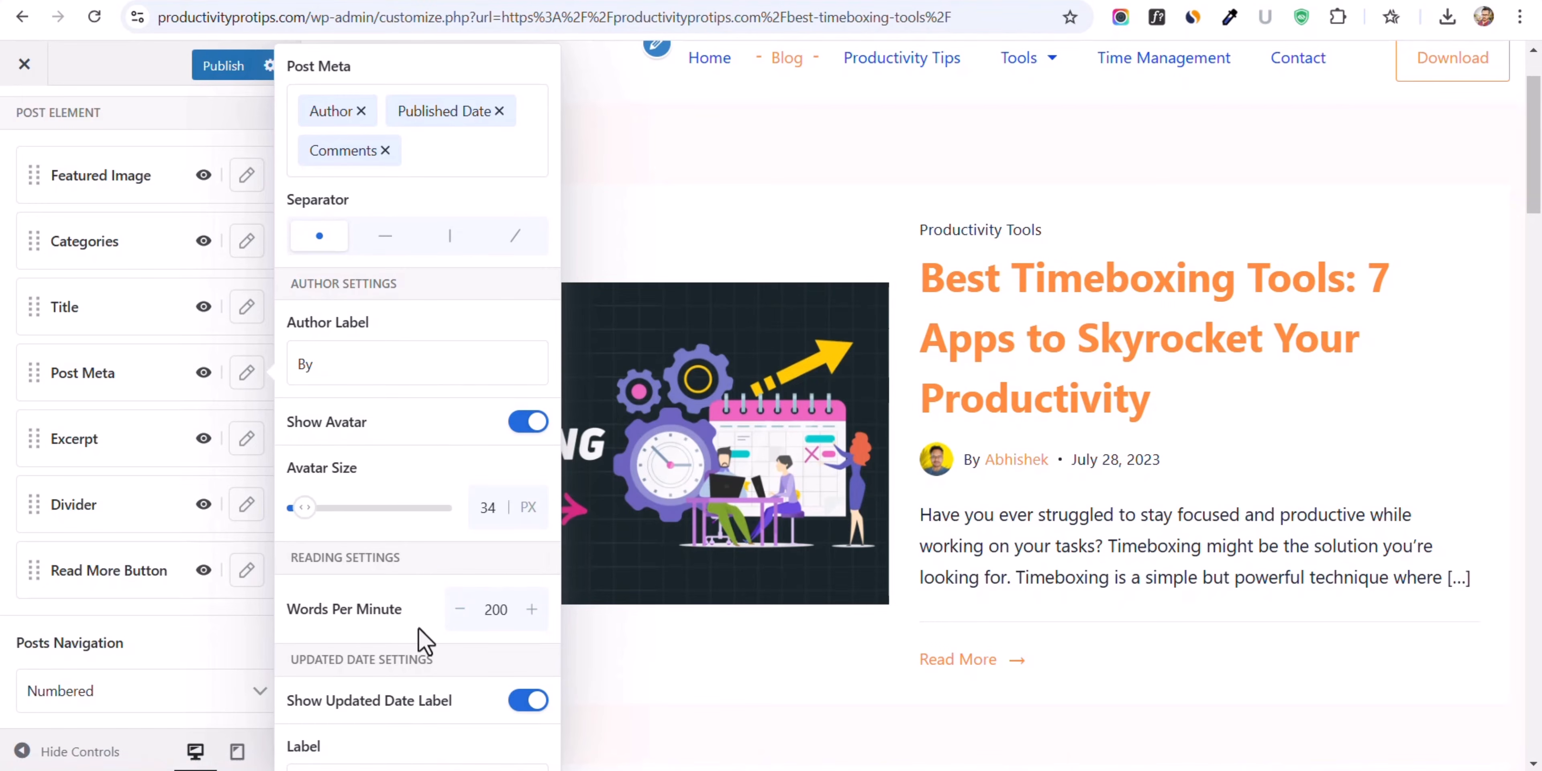
click(260, 638)
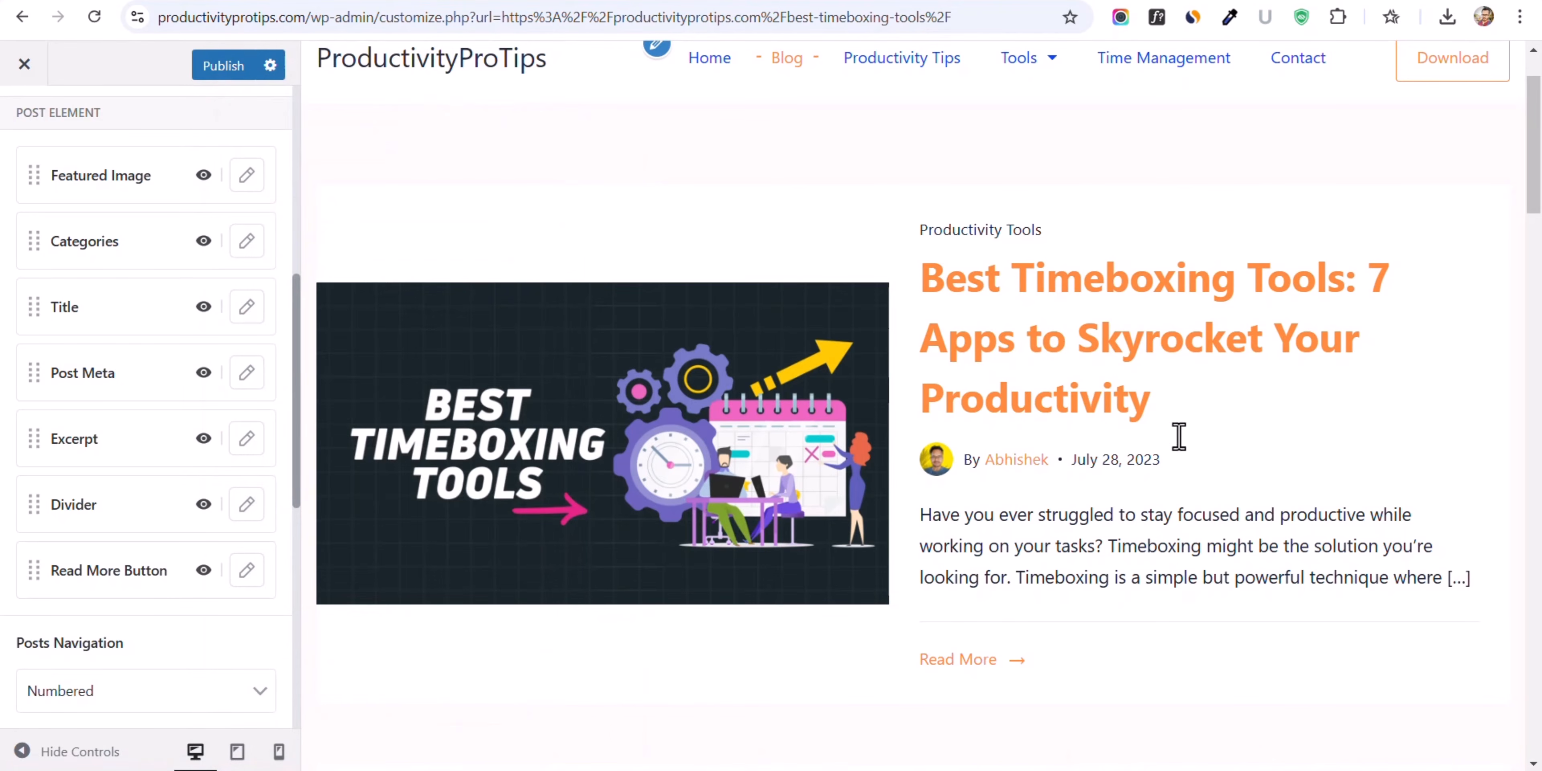
- Load the Best Timeboxing Tools post in the preview, look it over and open the Single Post settings
click(1140, 328)
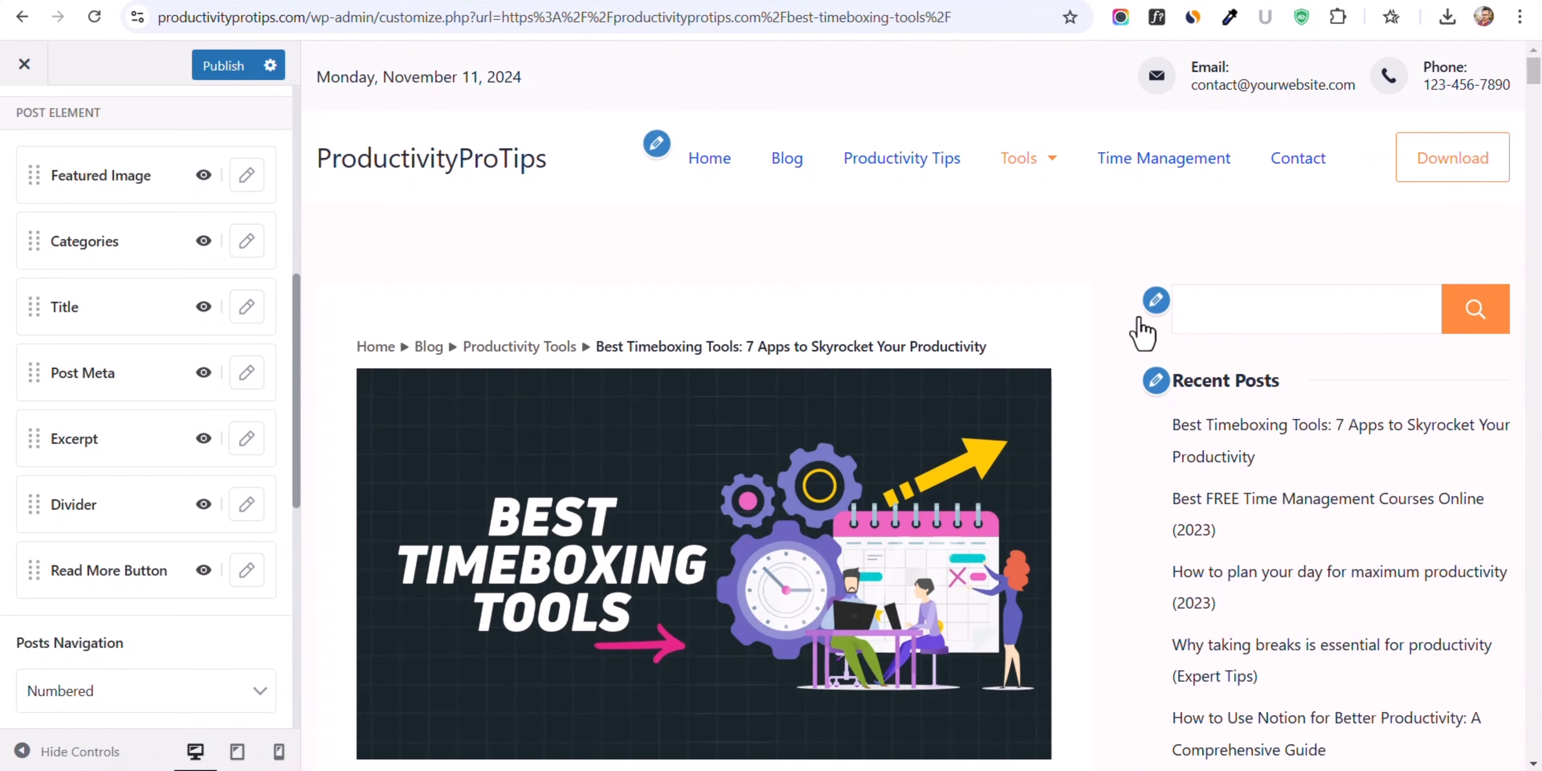
scroll(838, 419, down, 5)
scroll(839, 419, up, 5)
scroll(24, 174, up, 3)
scroll(24, 150, up, 3)
click(26, 124)
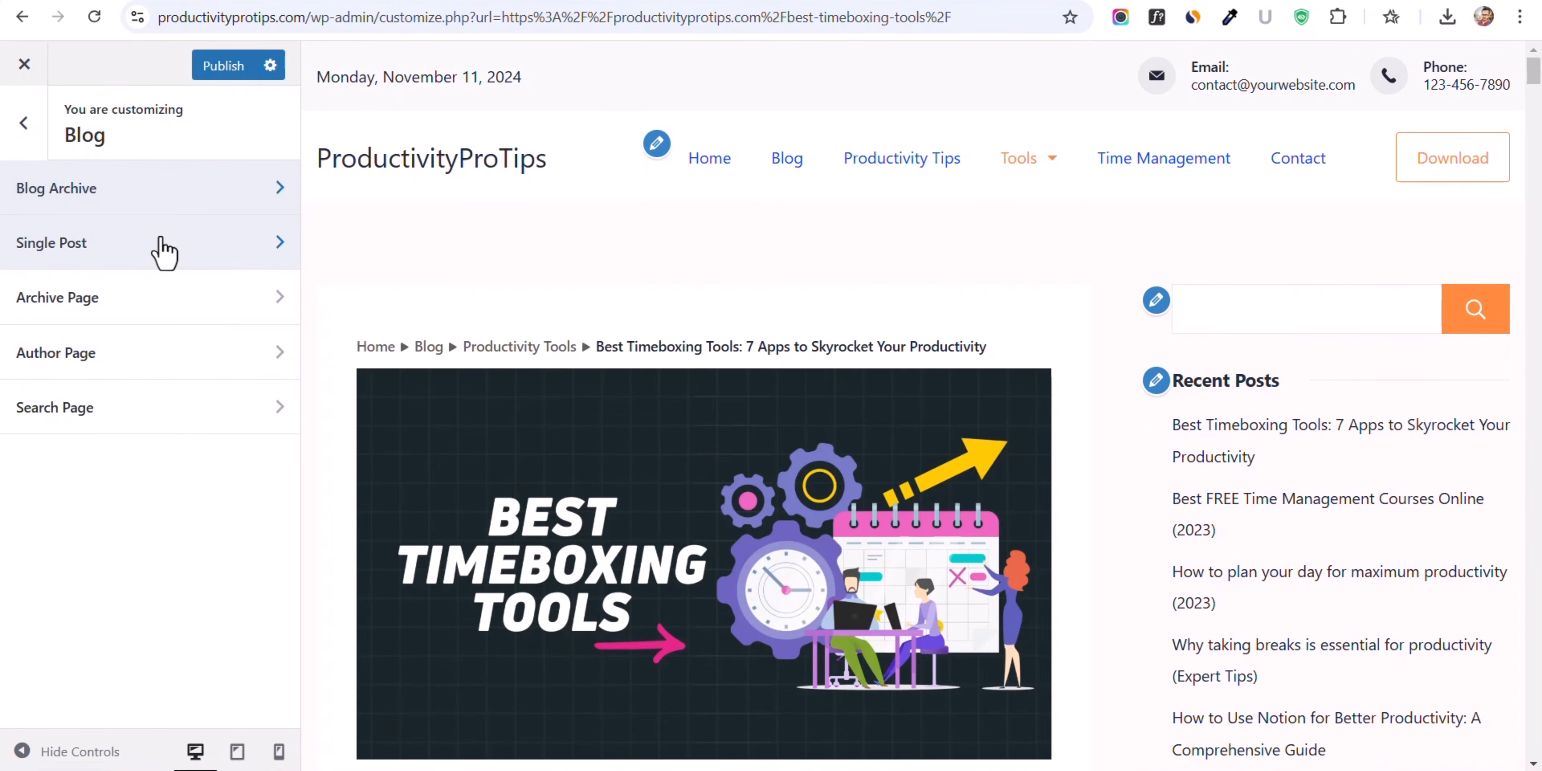
click(133, 257)
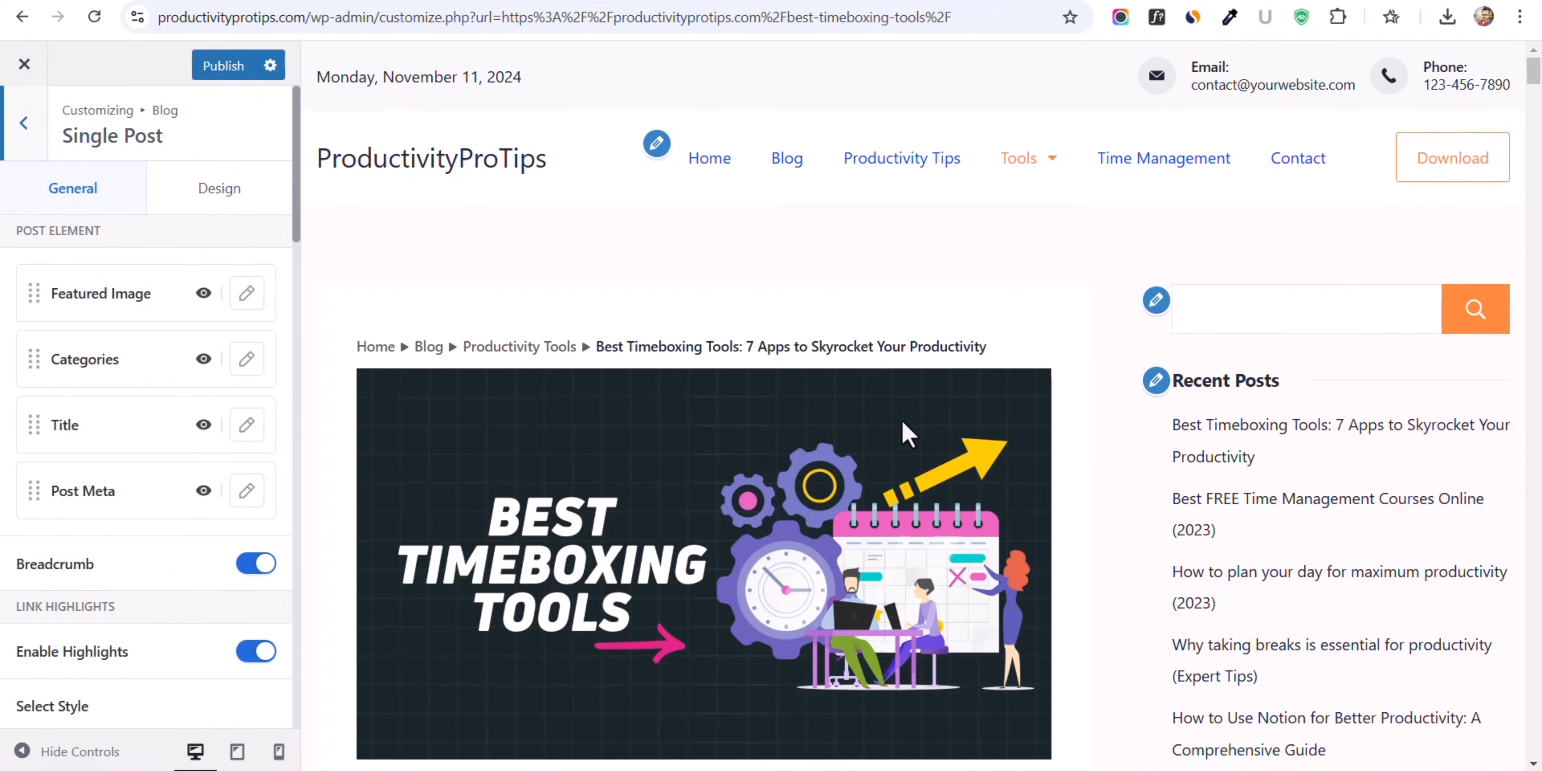
- Try the Square - 1:1 and Standard - 4:3 ratios on the single post's featured image, return to Original and view the image size options
scroll(902, 429, down, 15)
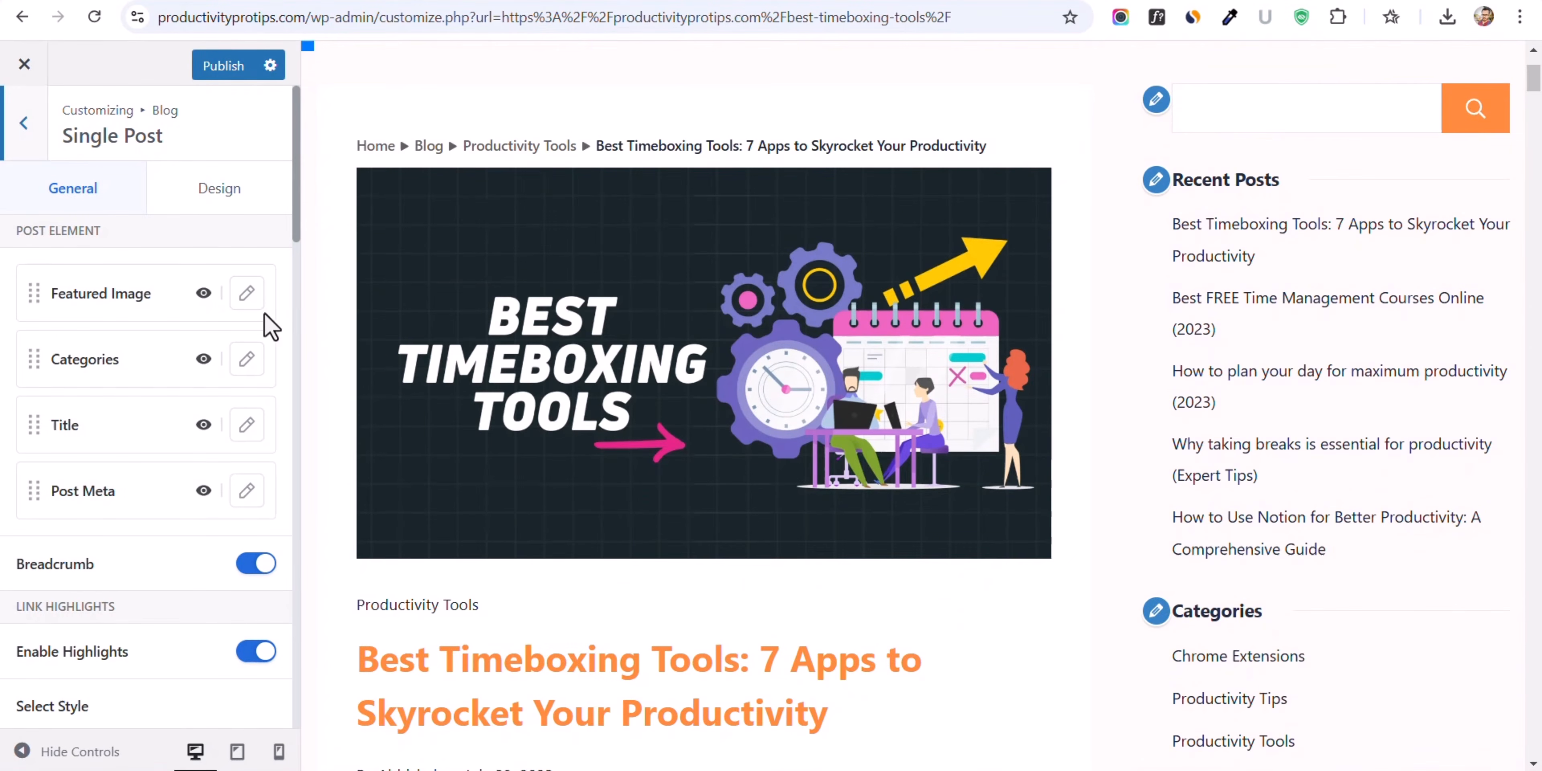
click(259, 305)
click(499, 183)
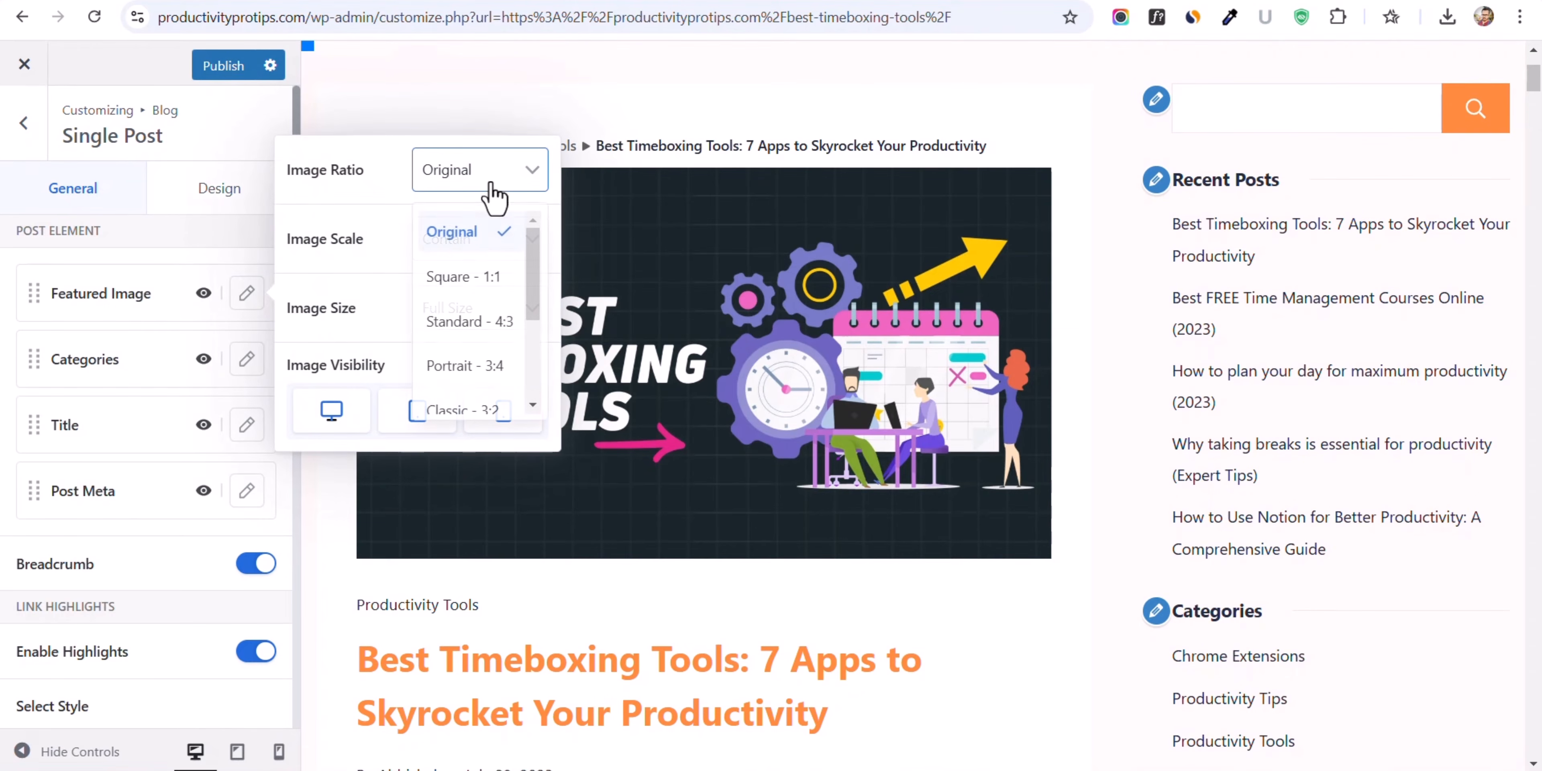
click(486, 297)
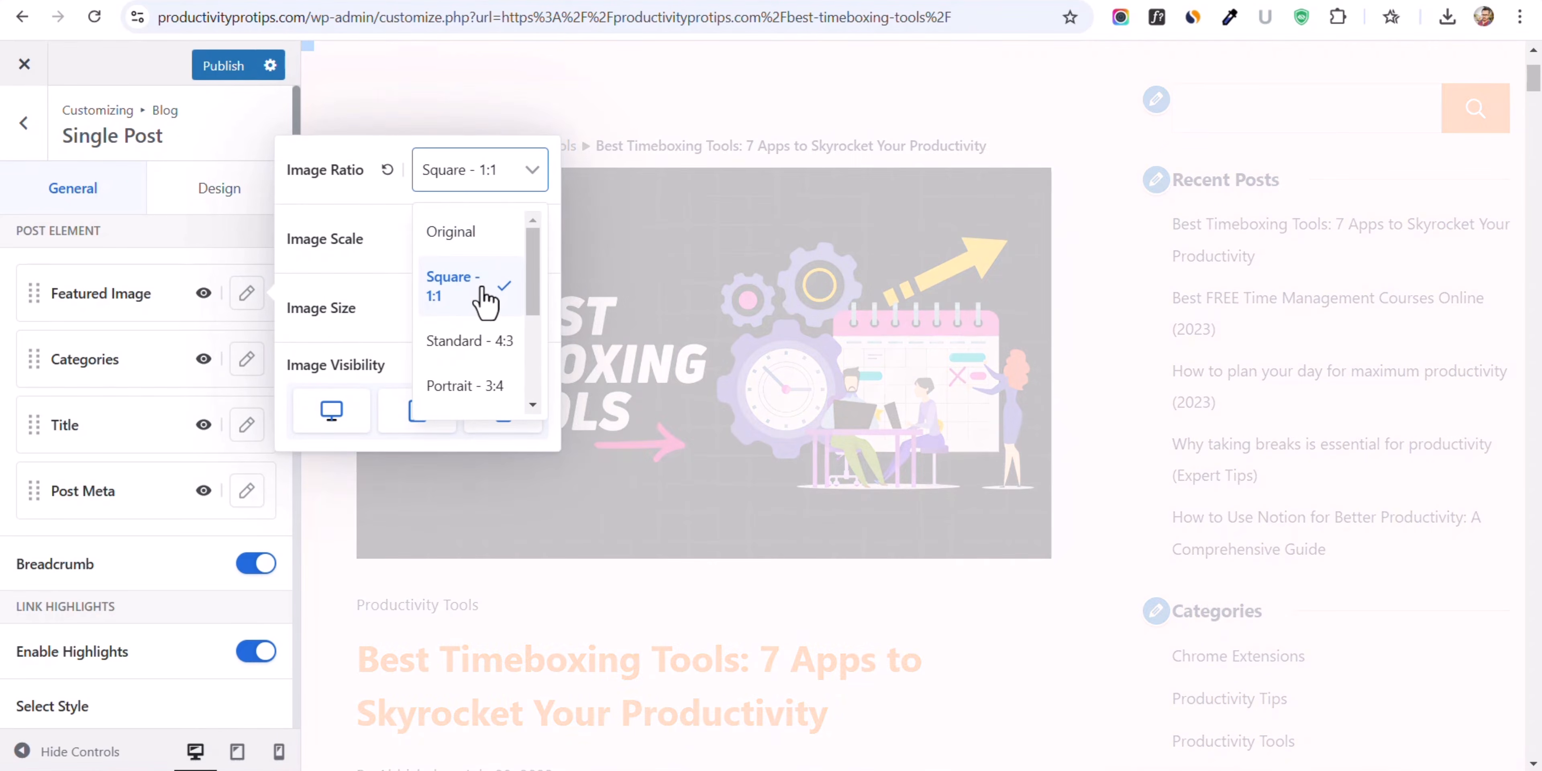
click(479, 339)
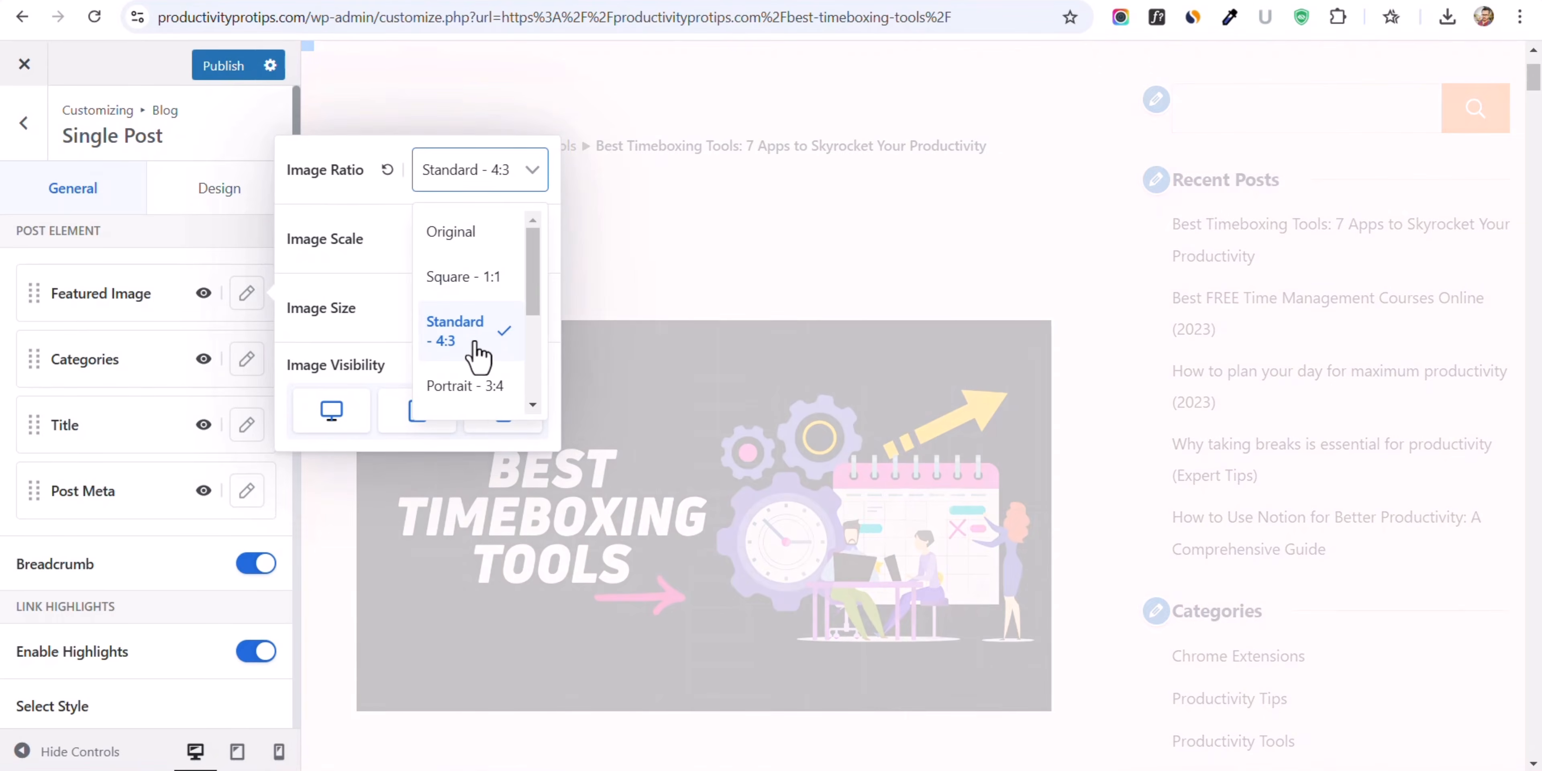
click(479, 233)
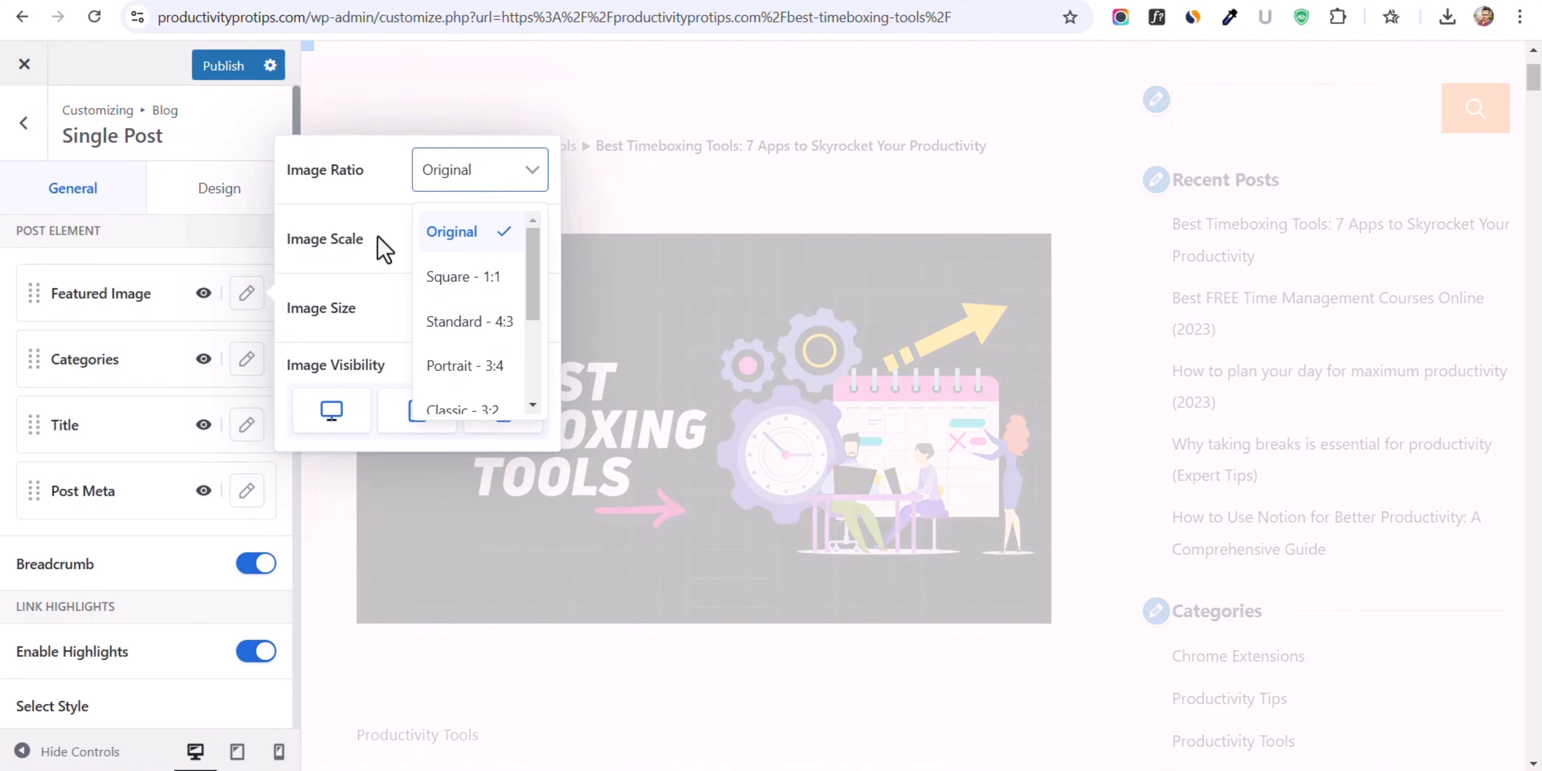
click(458, 315)
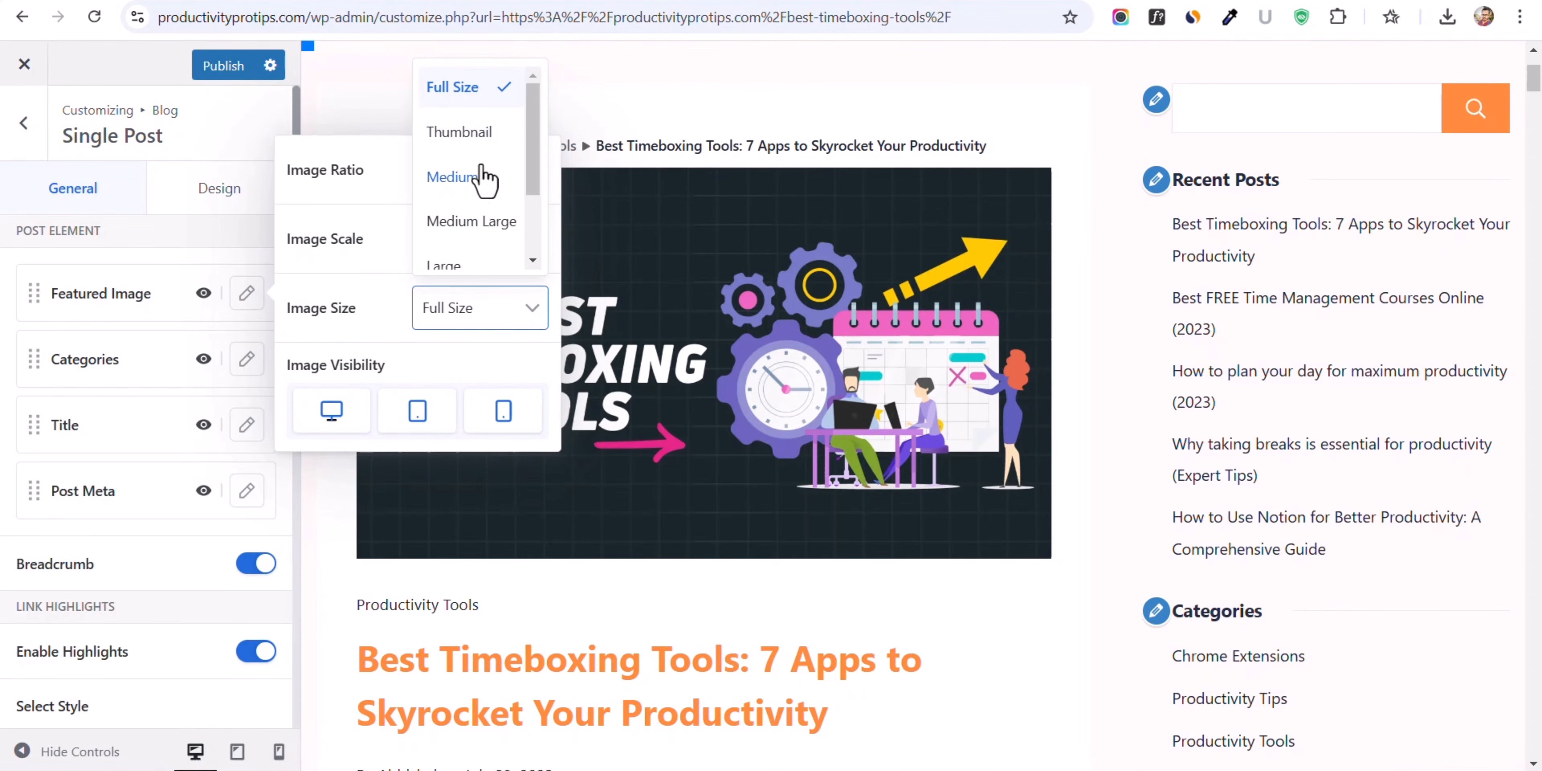
click(365, 299)
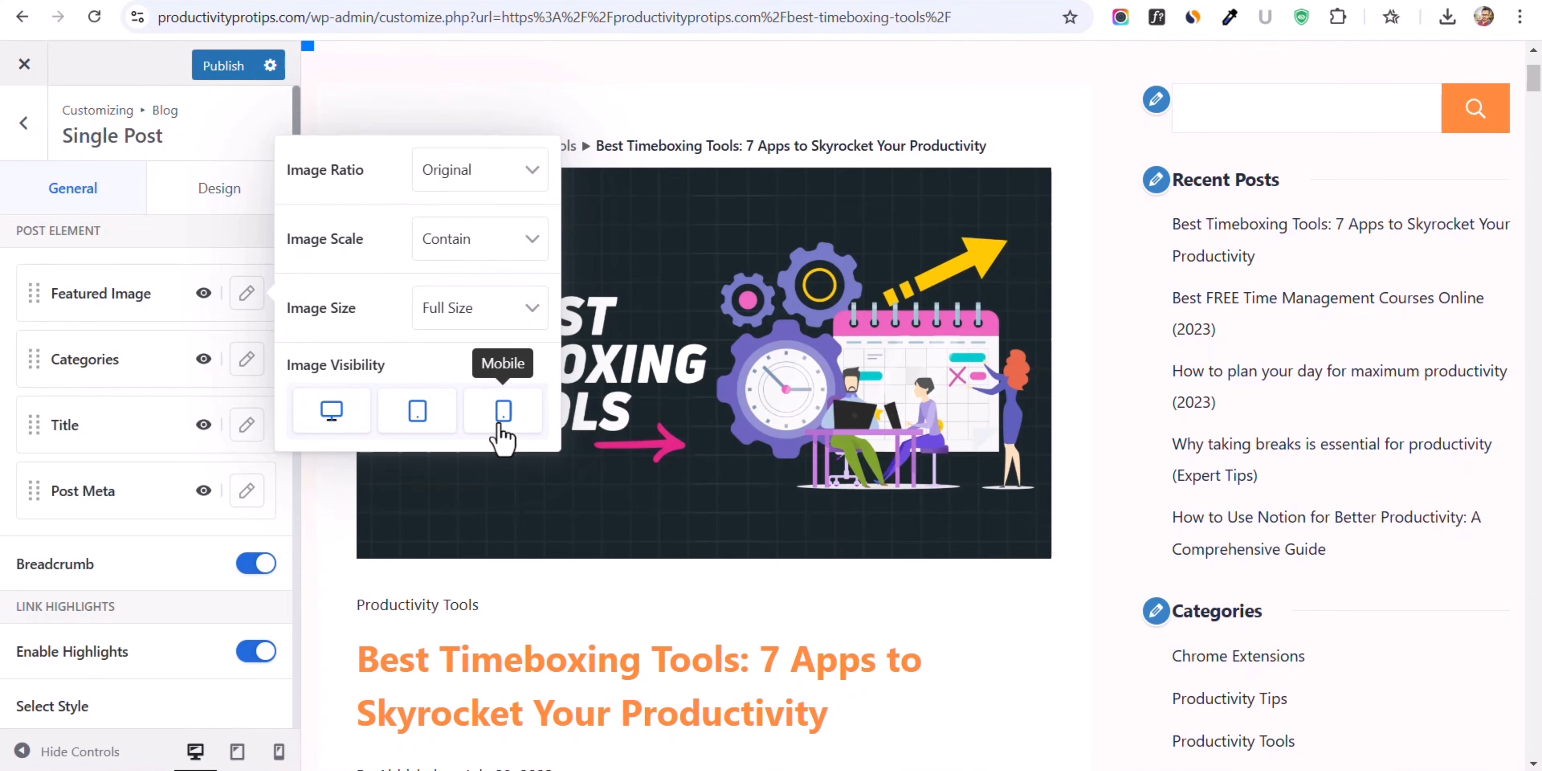
- Set the separator of the single post's Categories element to the dash
click(251, 365)
click(251, 365)
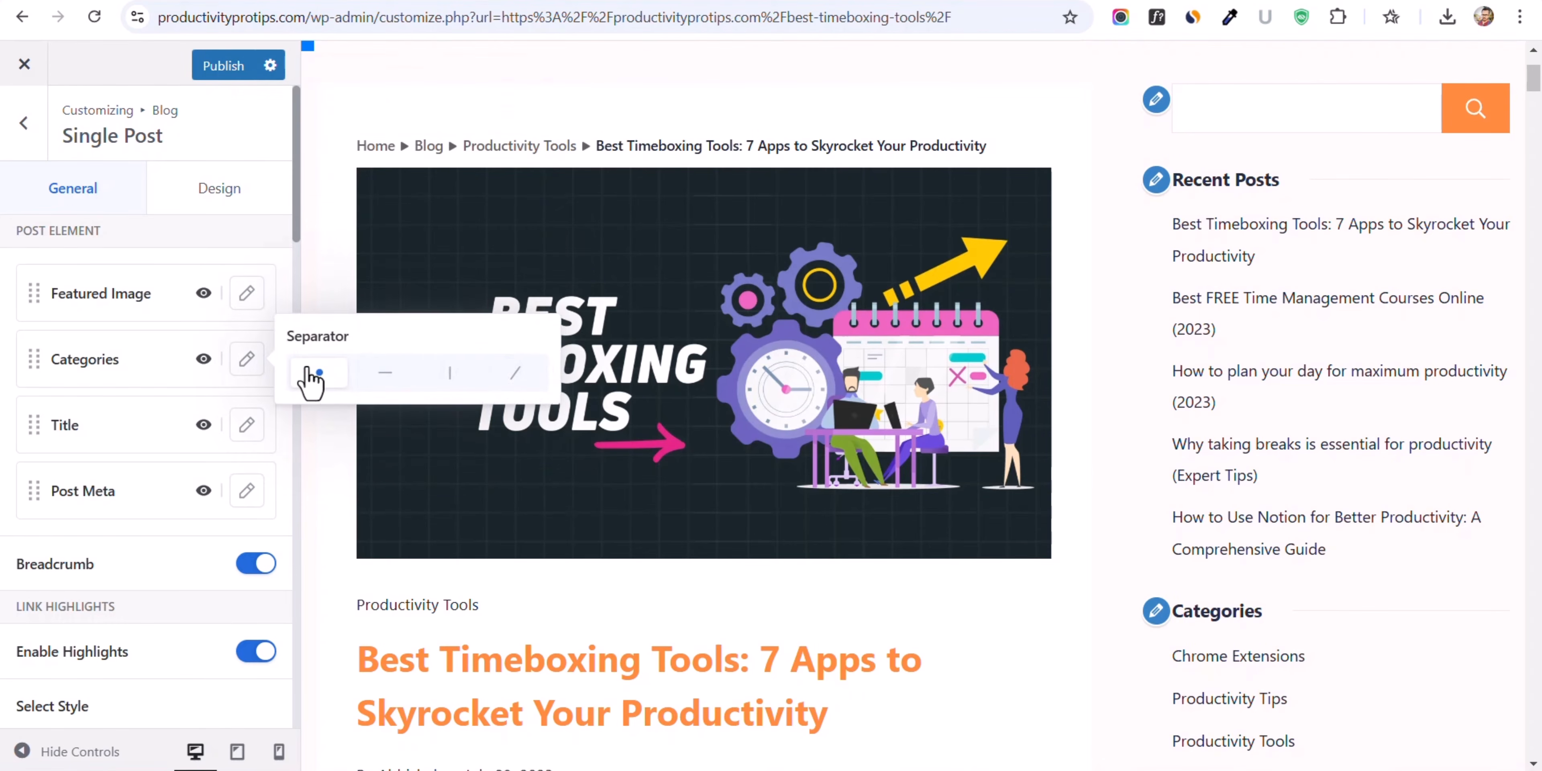
click(385, 373)
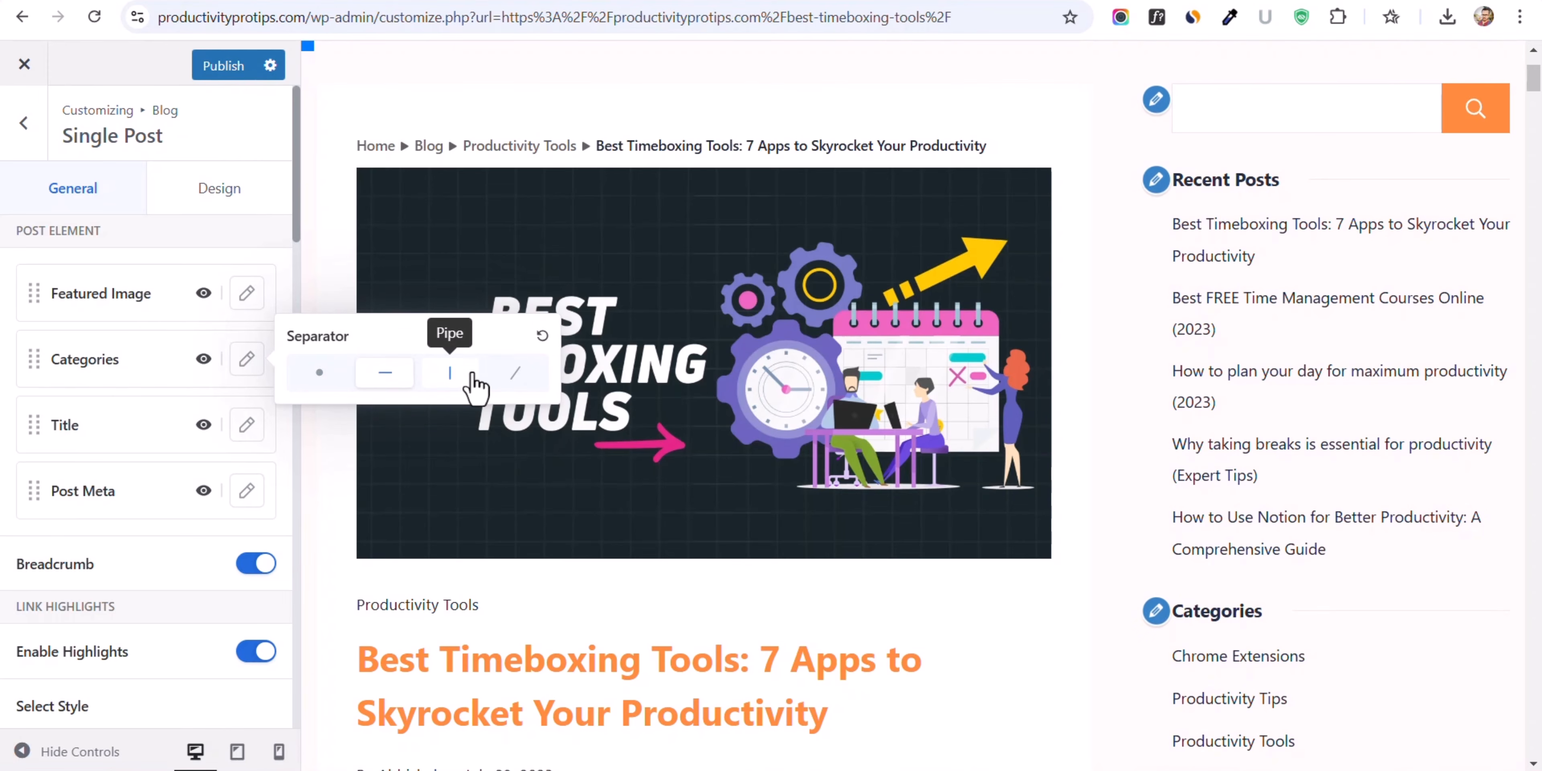
click(104, 443)
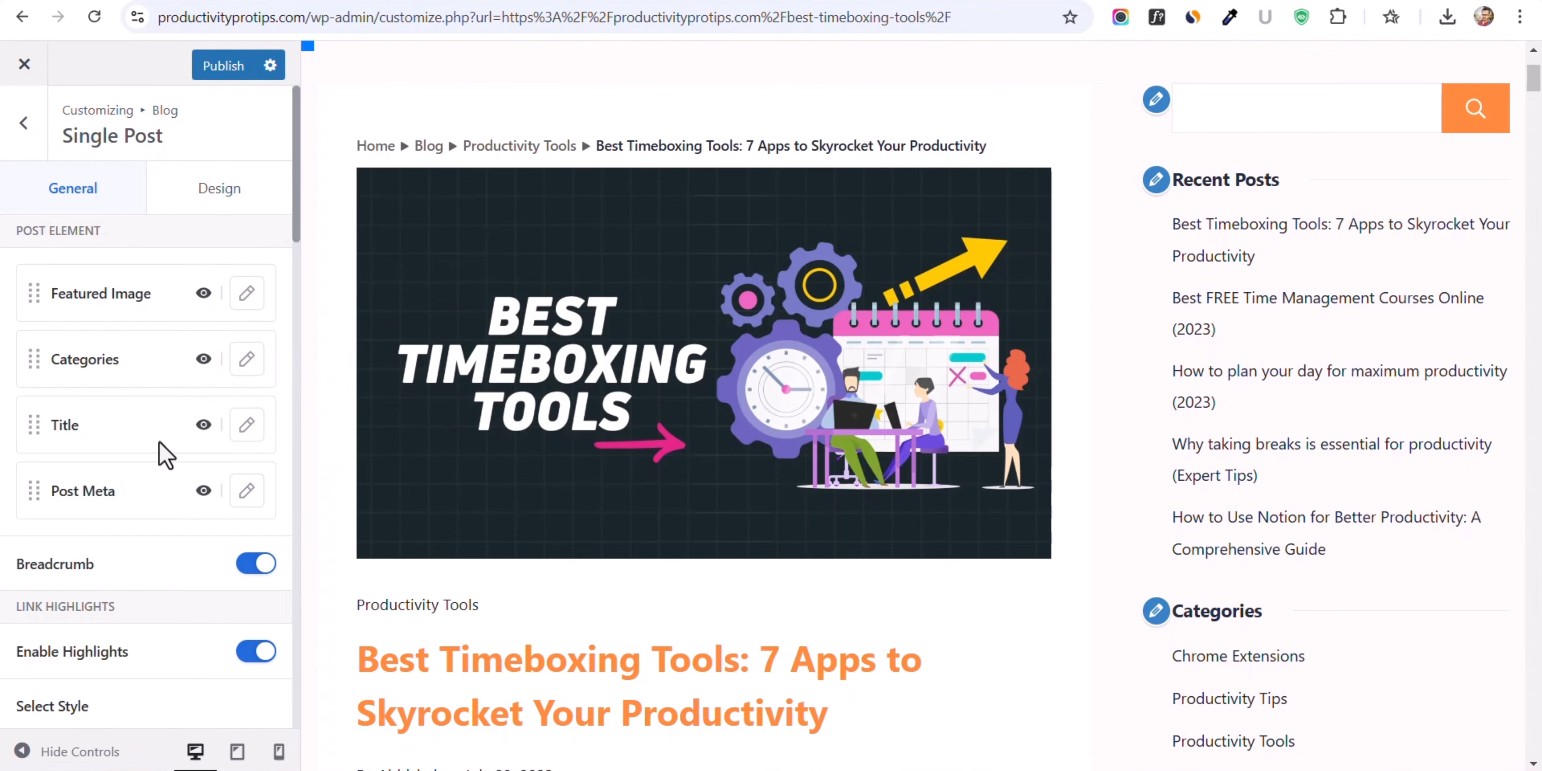
- Review the heading tag options for the single post's Title, keep H1 and set its font size to 30 px
click(247, 426)
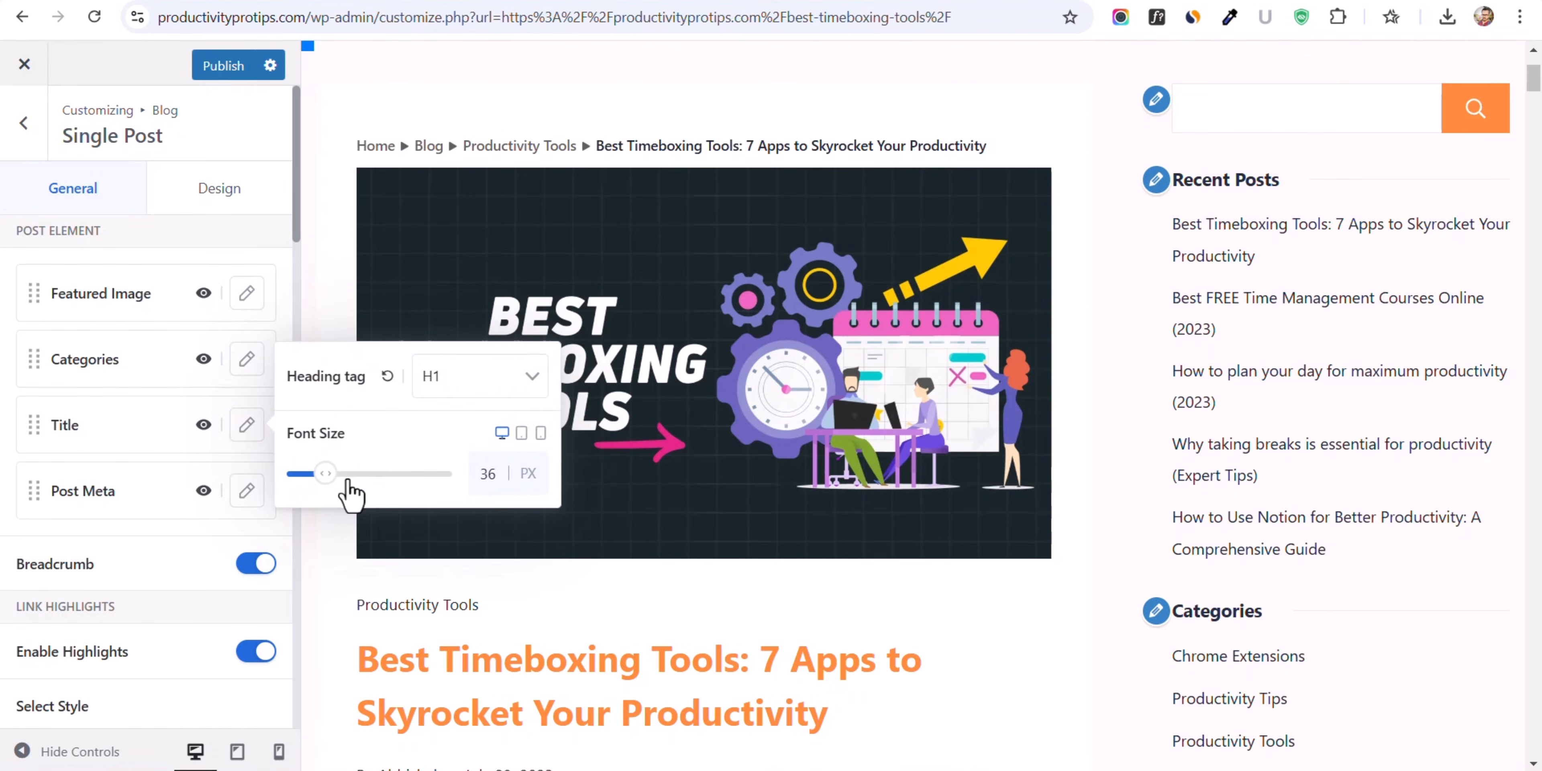
click(498, 383)
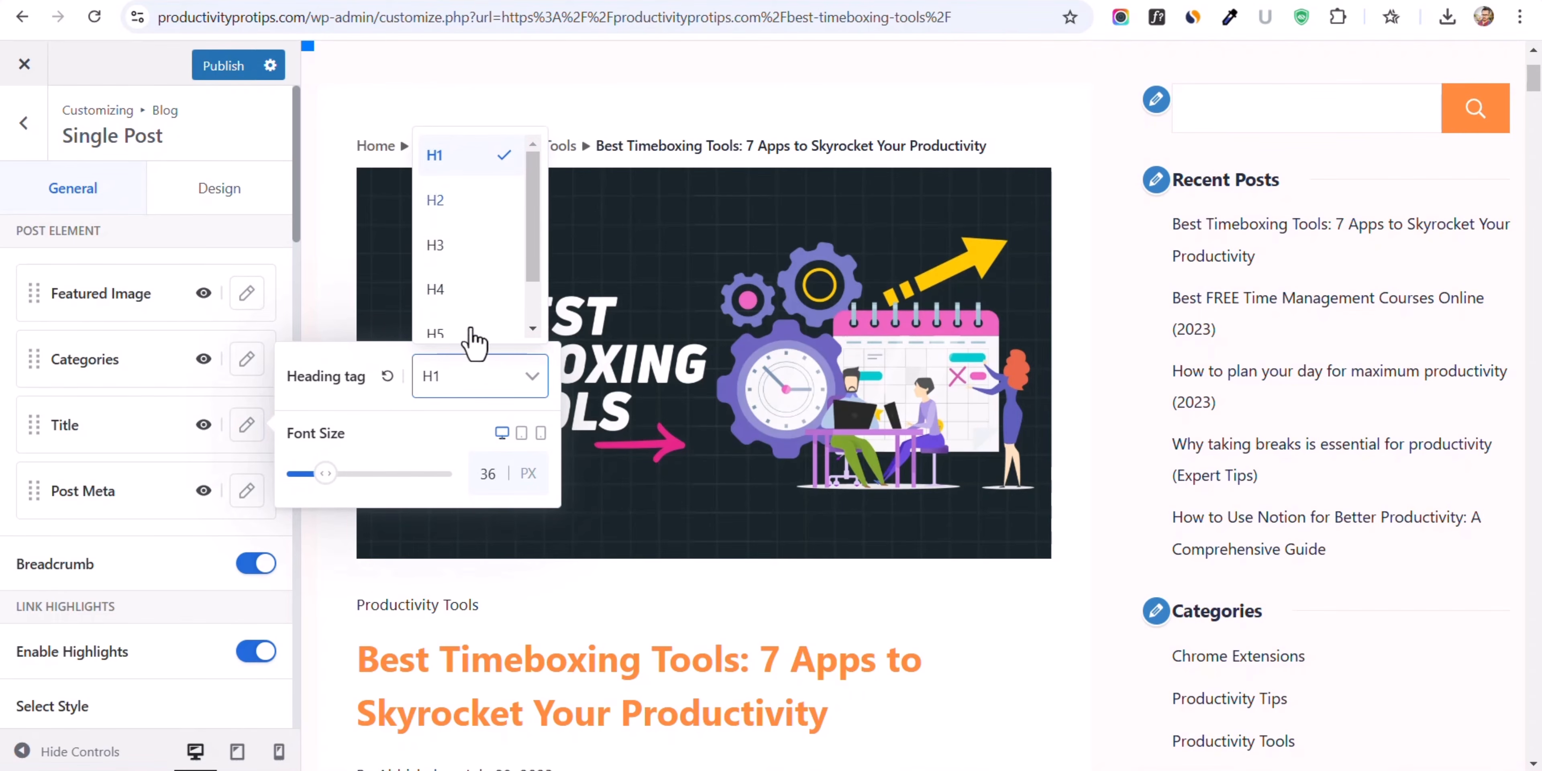
click(404, 435)
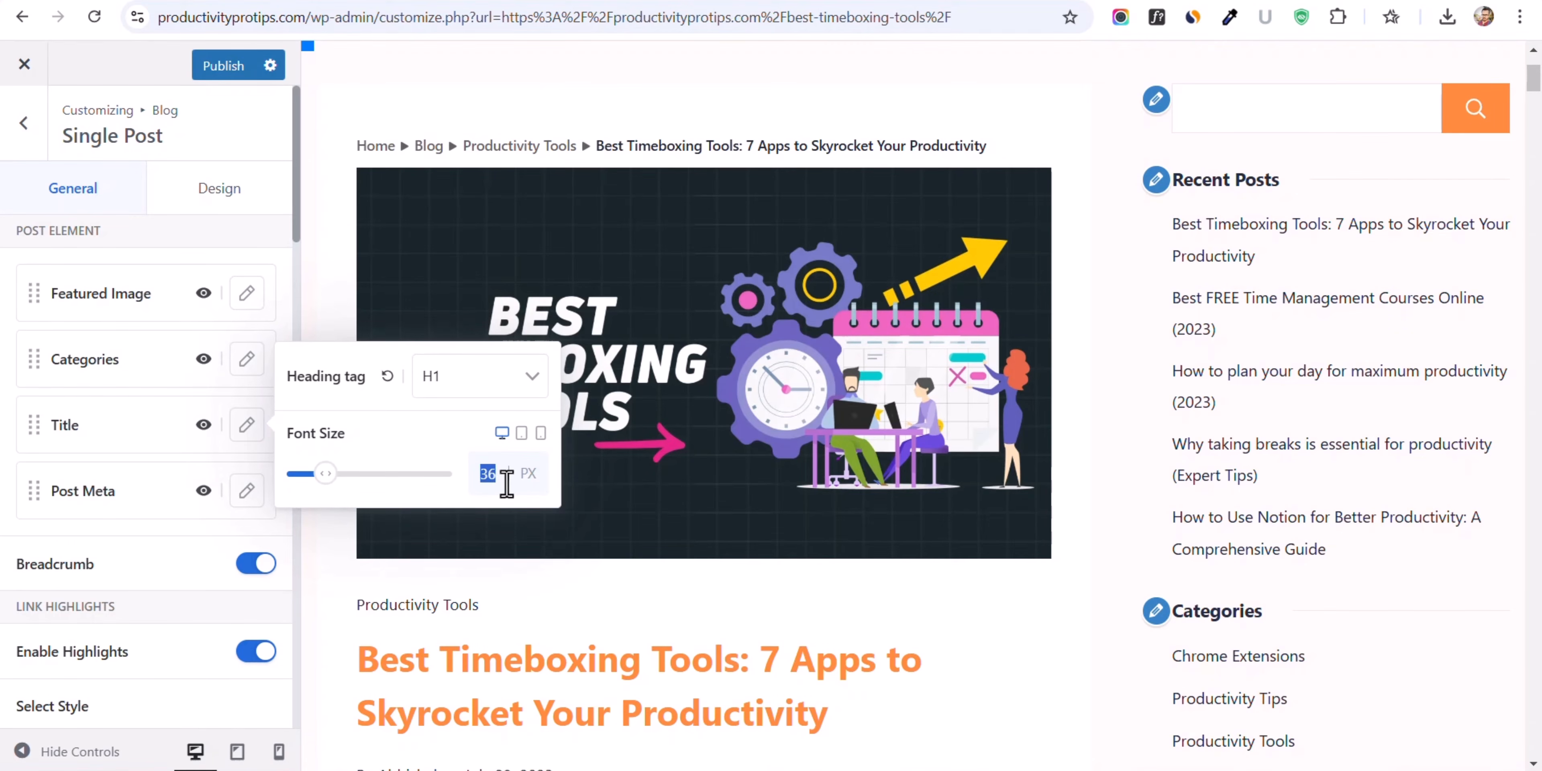
text(30)
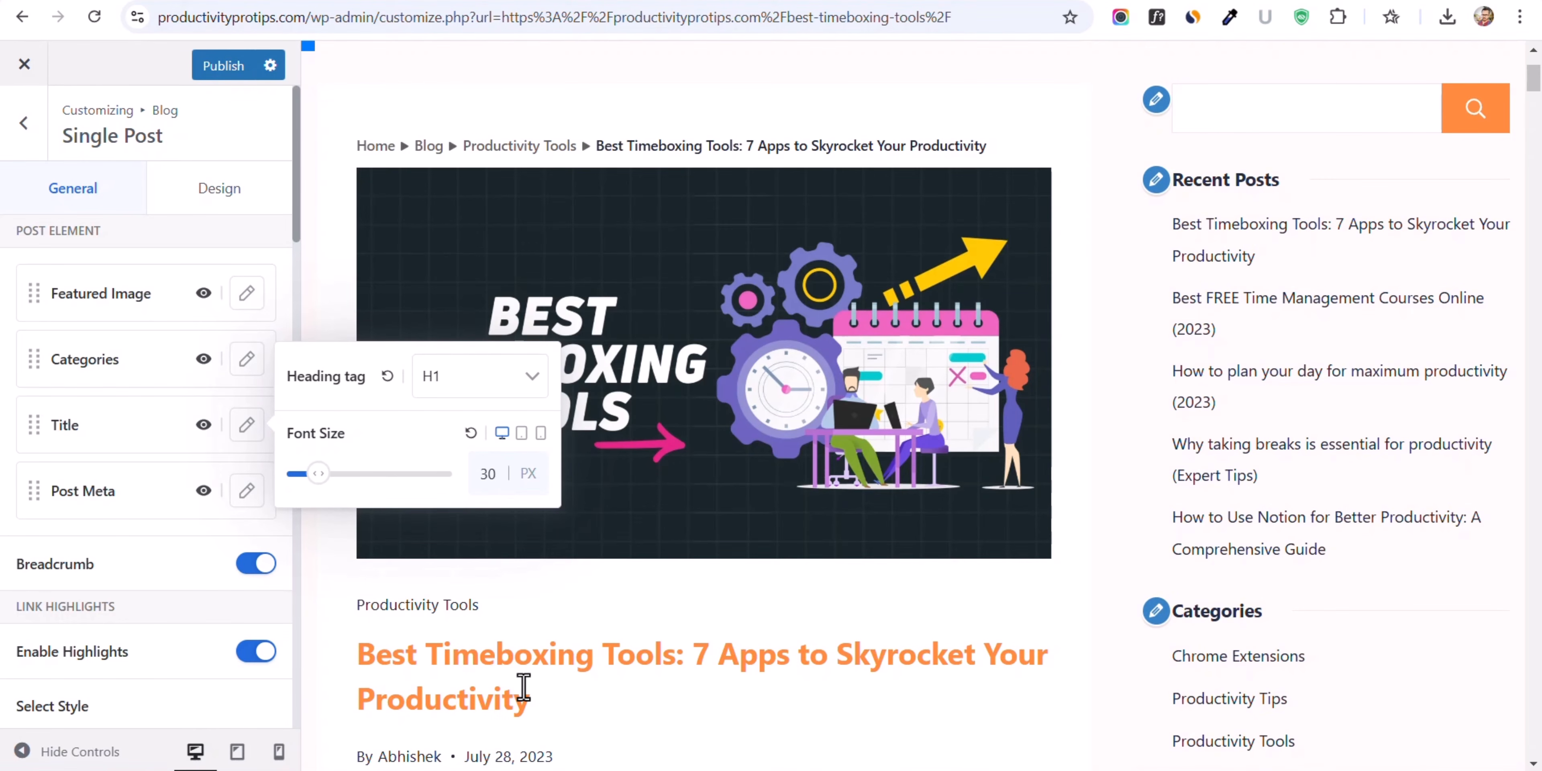
click(152, 556)
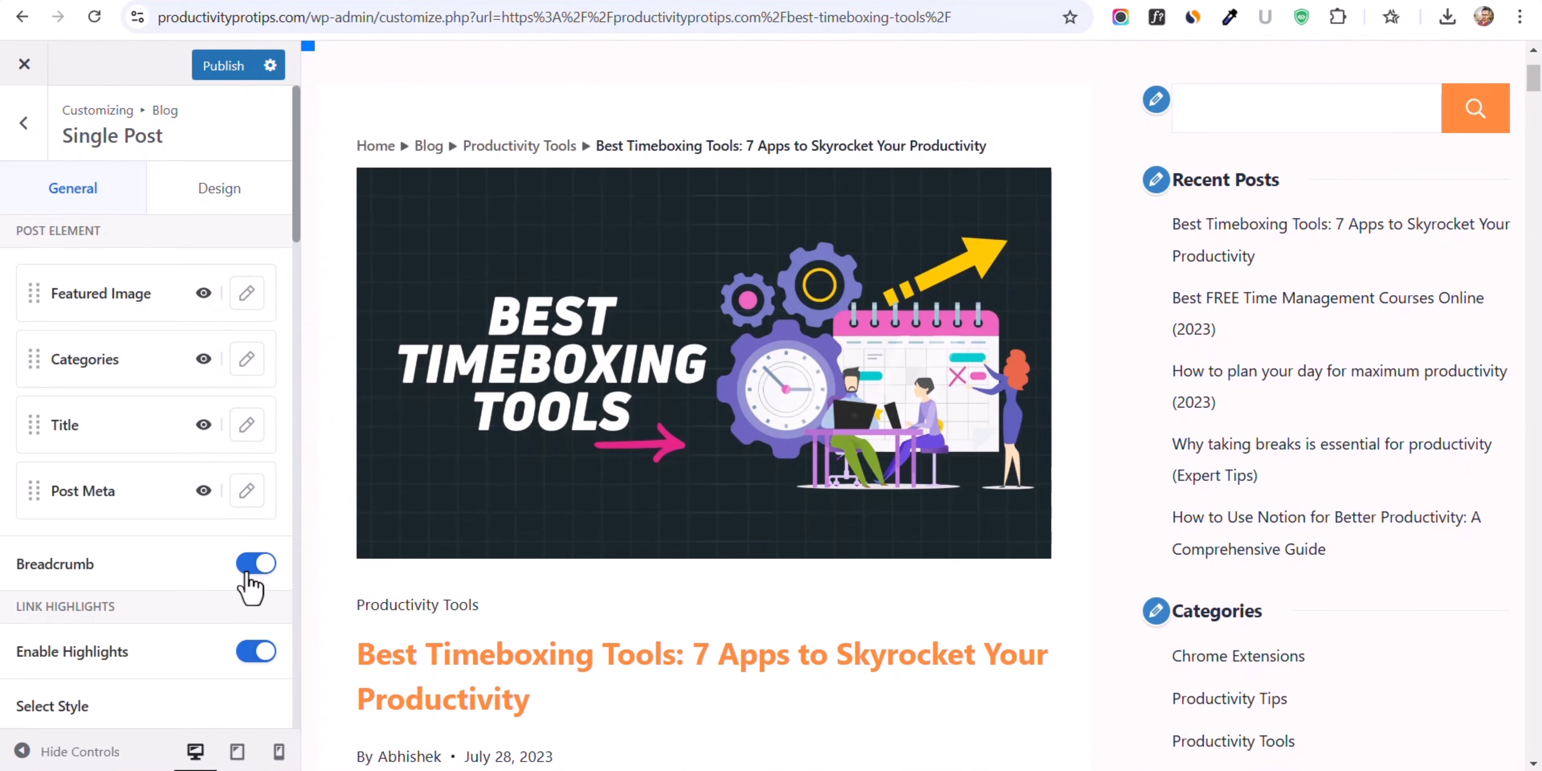
- Try Style 2 for the single post's link highlights, then return to Style 1
scroll(146, 622, down, 3)
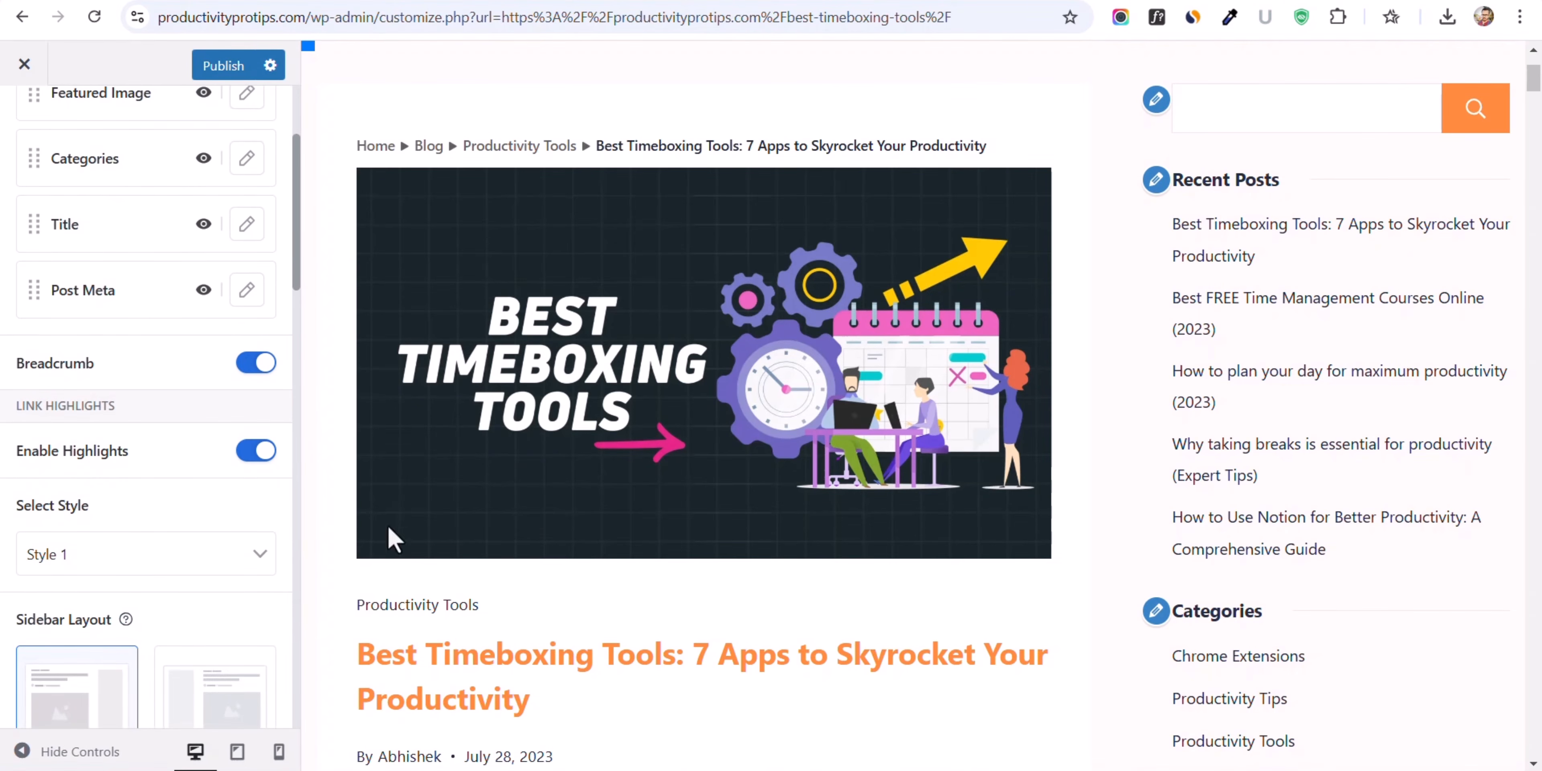
scroll(388, 526, down, 5)
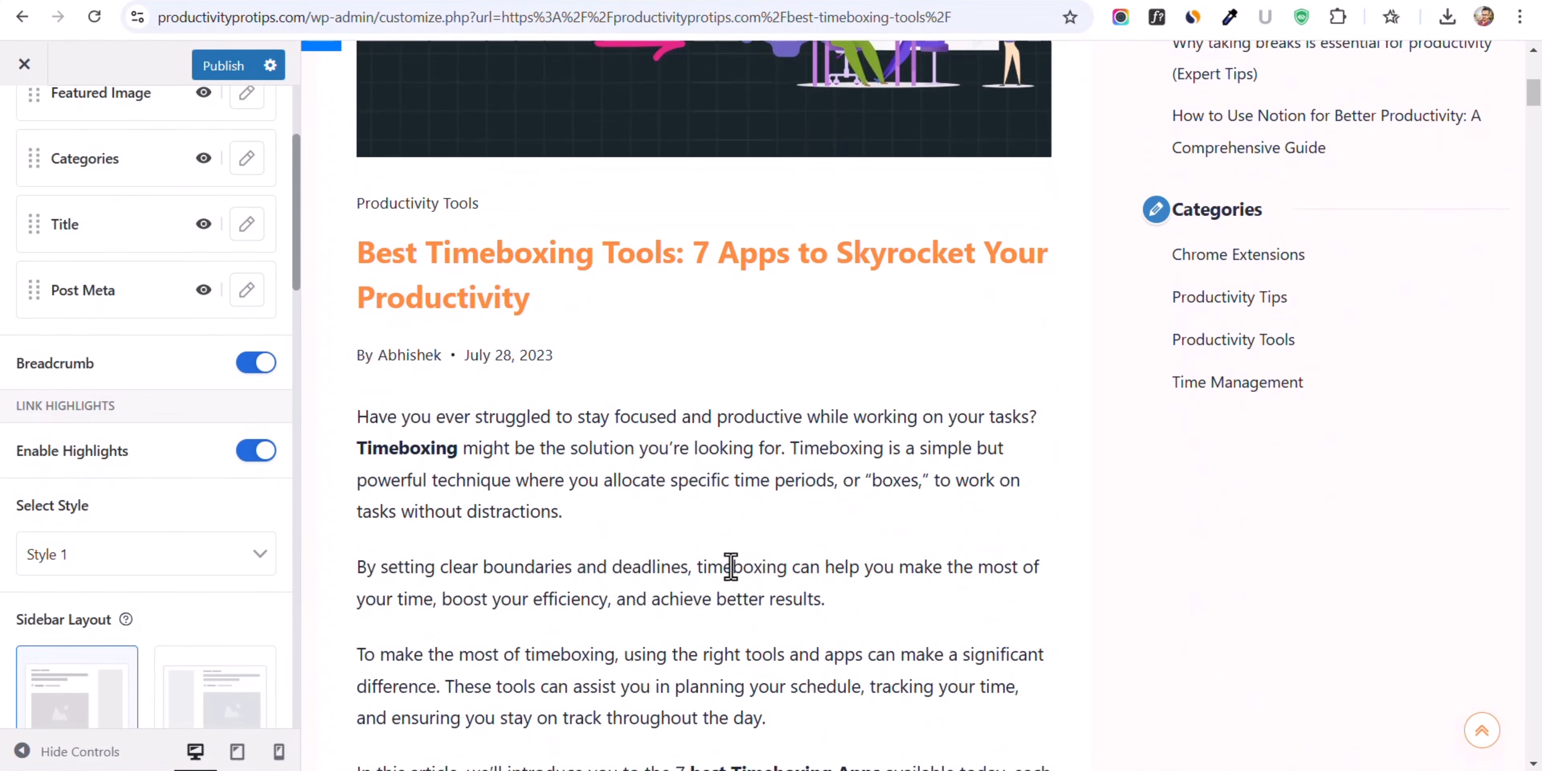
click(95, 555)
click(107, 495)
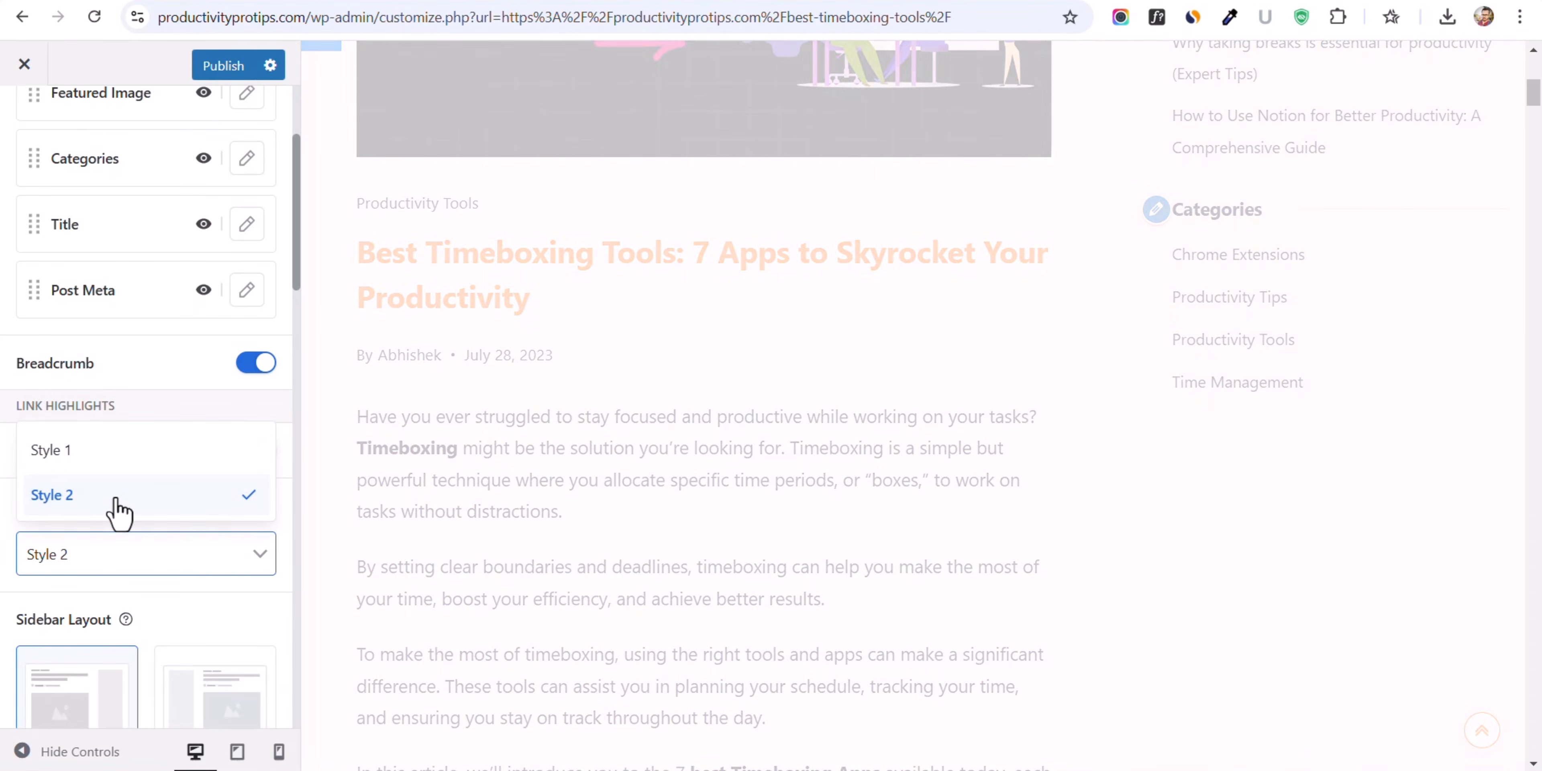
click(144, 458)
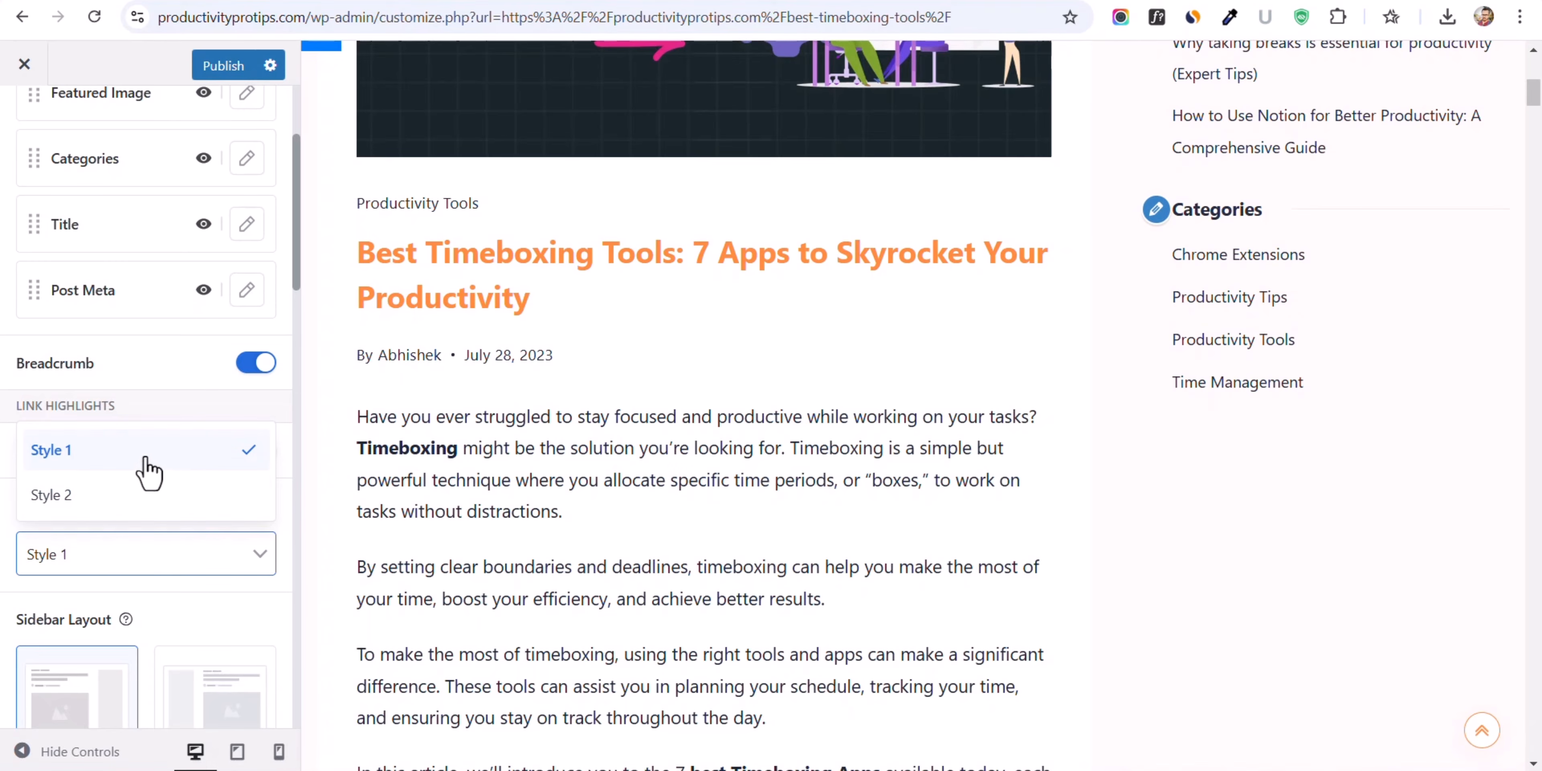
scroll(820, 506, up, 8)
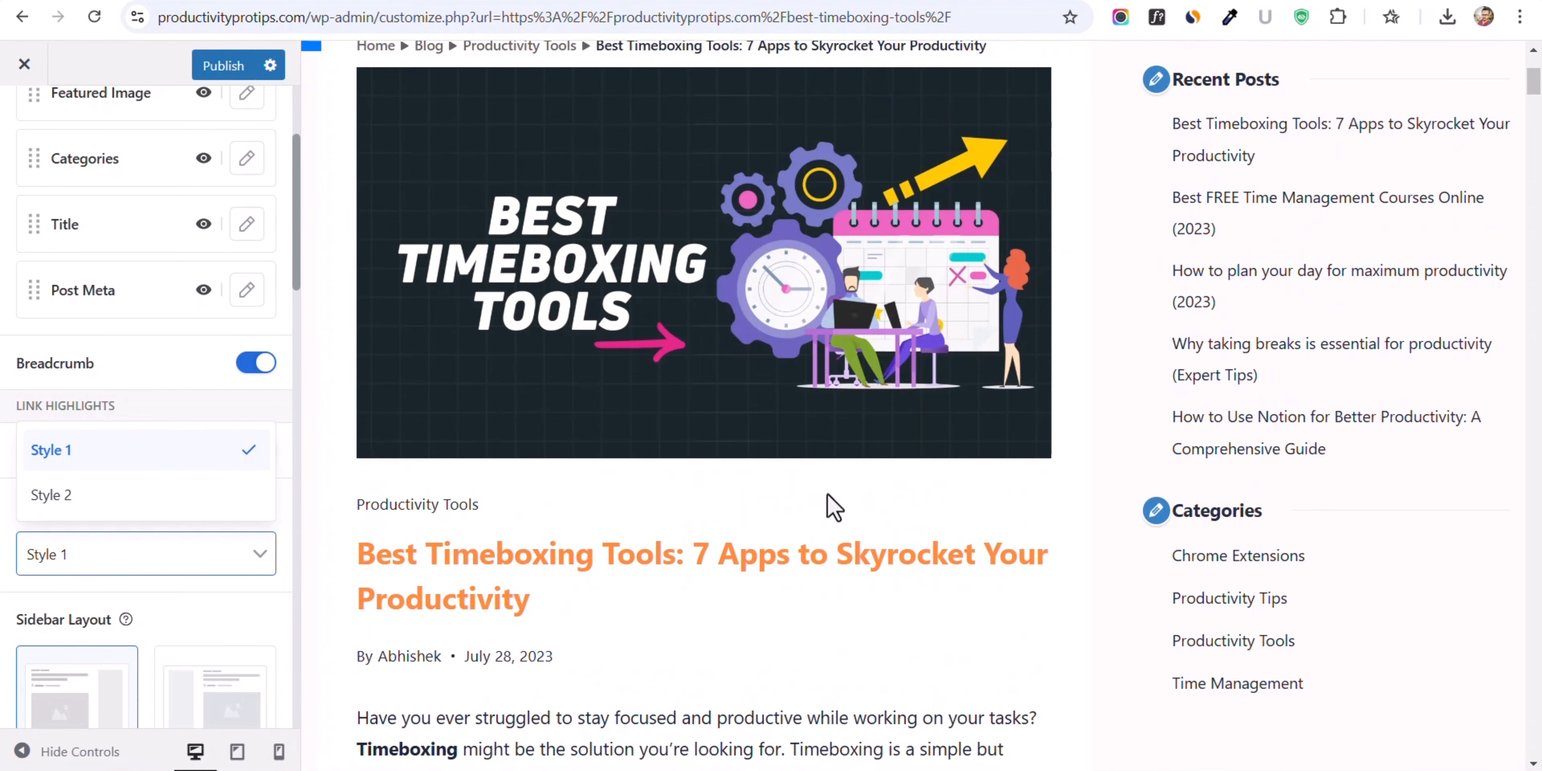
- Try the sidebar layout that places the sidebar to the left of the single post's content
scroll(829, 488, down, 5)
scroll(120, 599, down, 5)
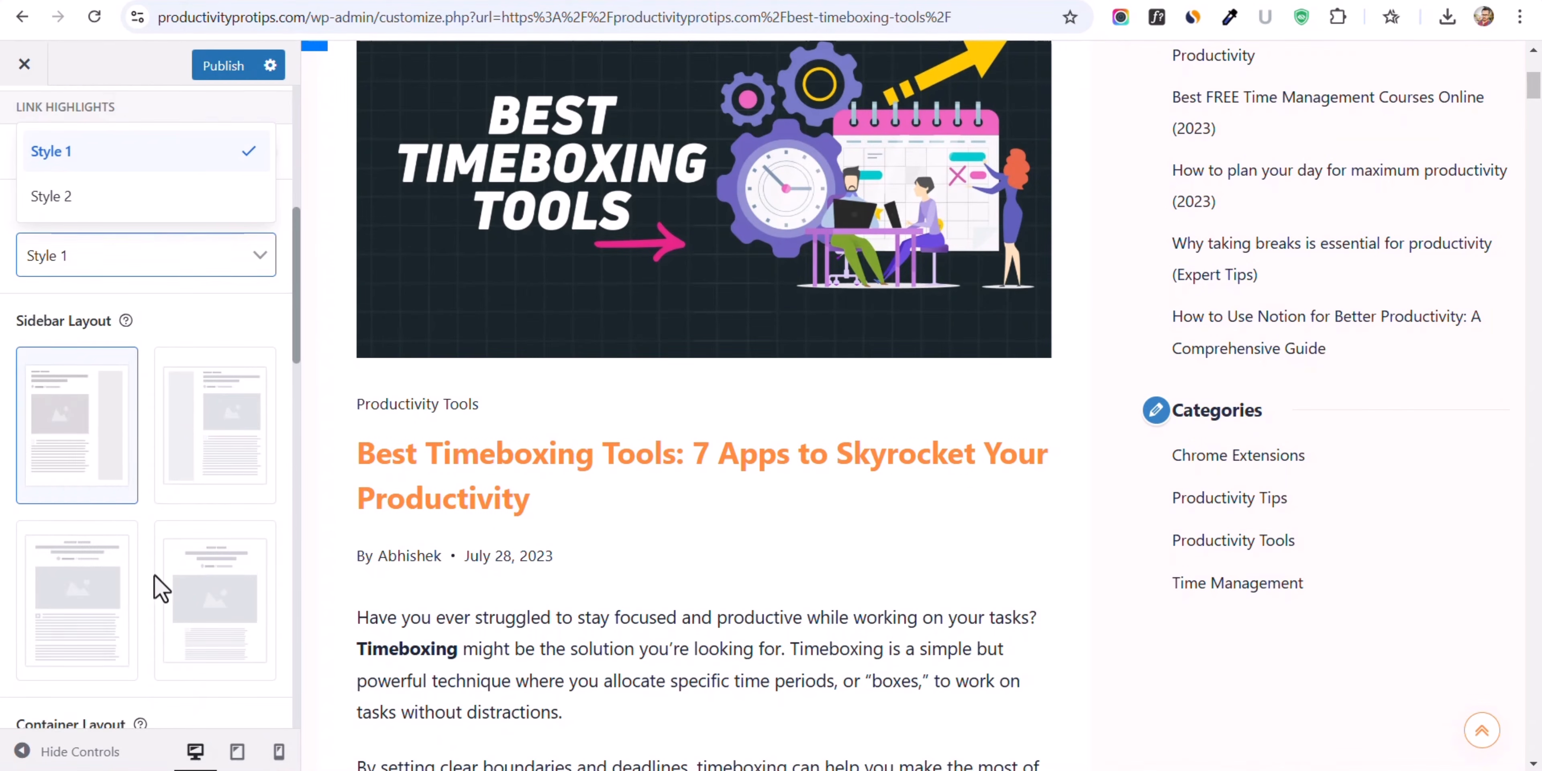
click(223, 448)
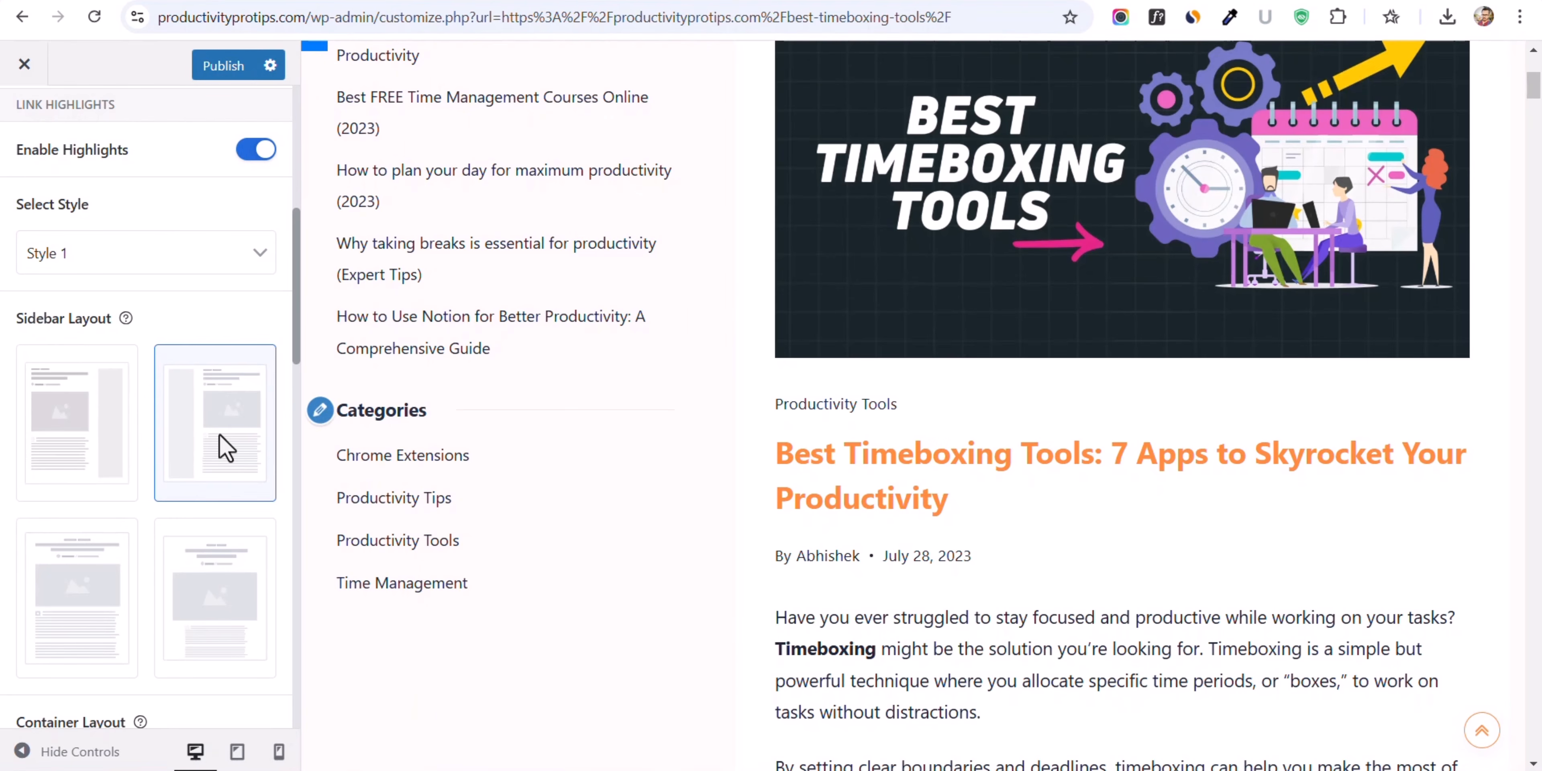
scroll(773, 364, up, 4)
scroll(557, 404, down, 2)
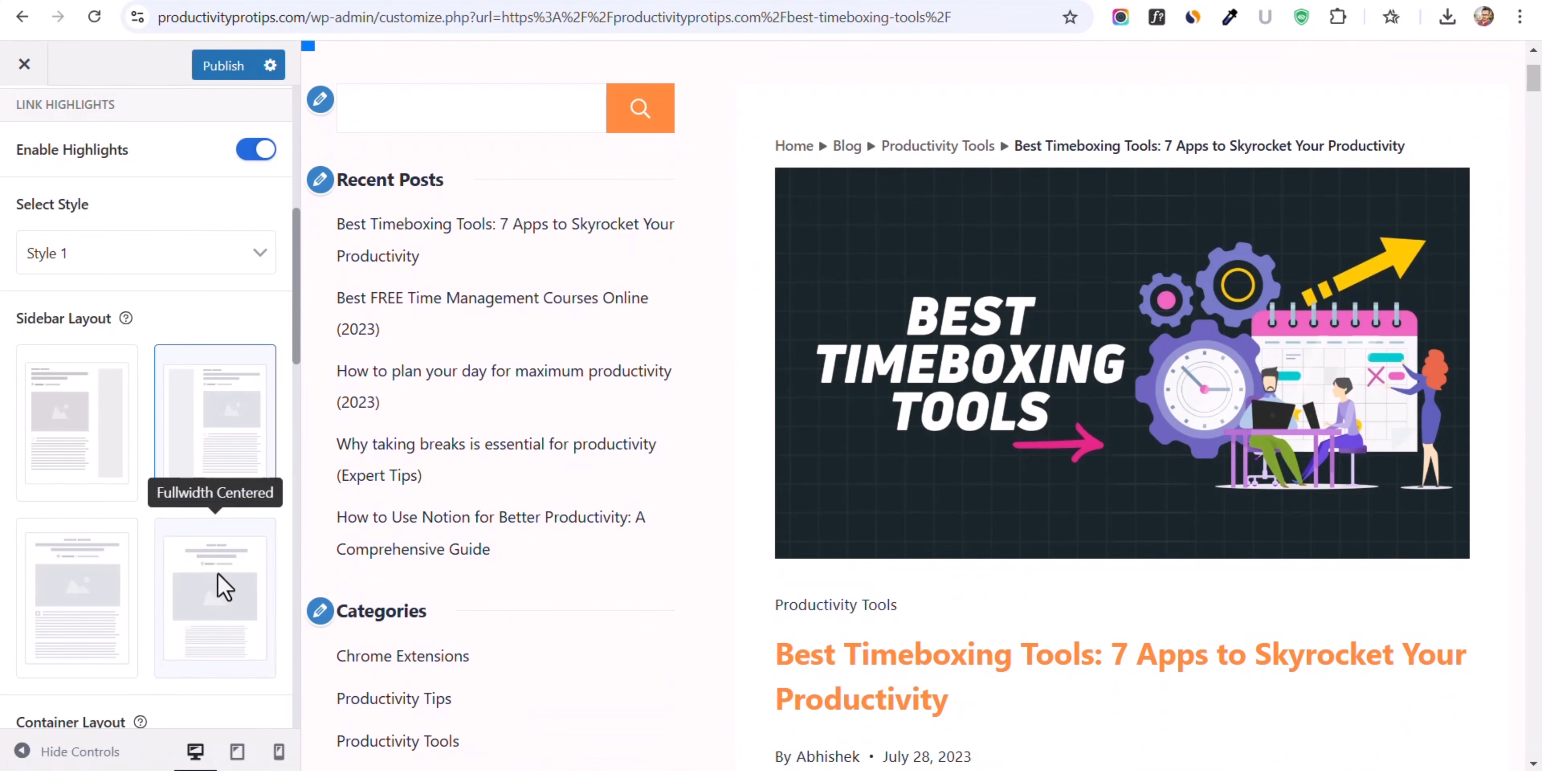
- Compare the Fullwidth Centered and Fullwidth sidebar layouts on the single post and choose Fullwidth Centered
click(224, 585)
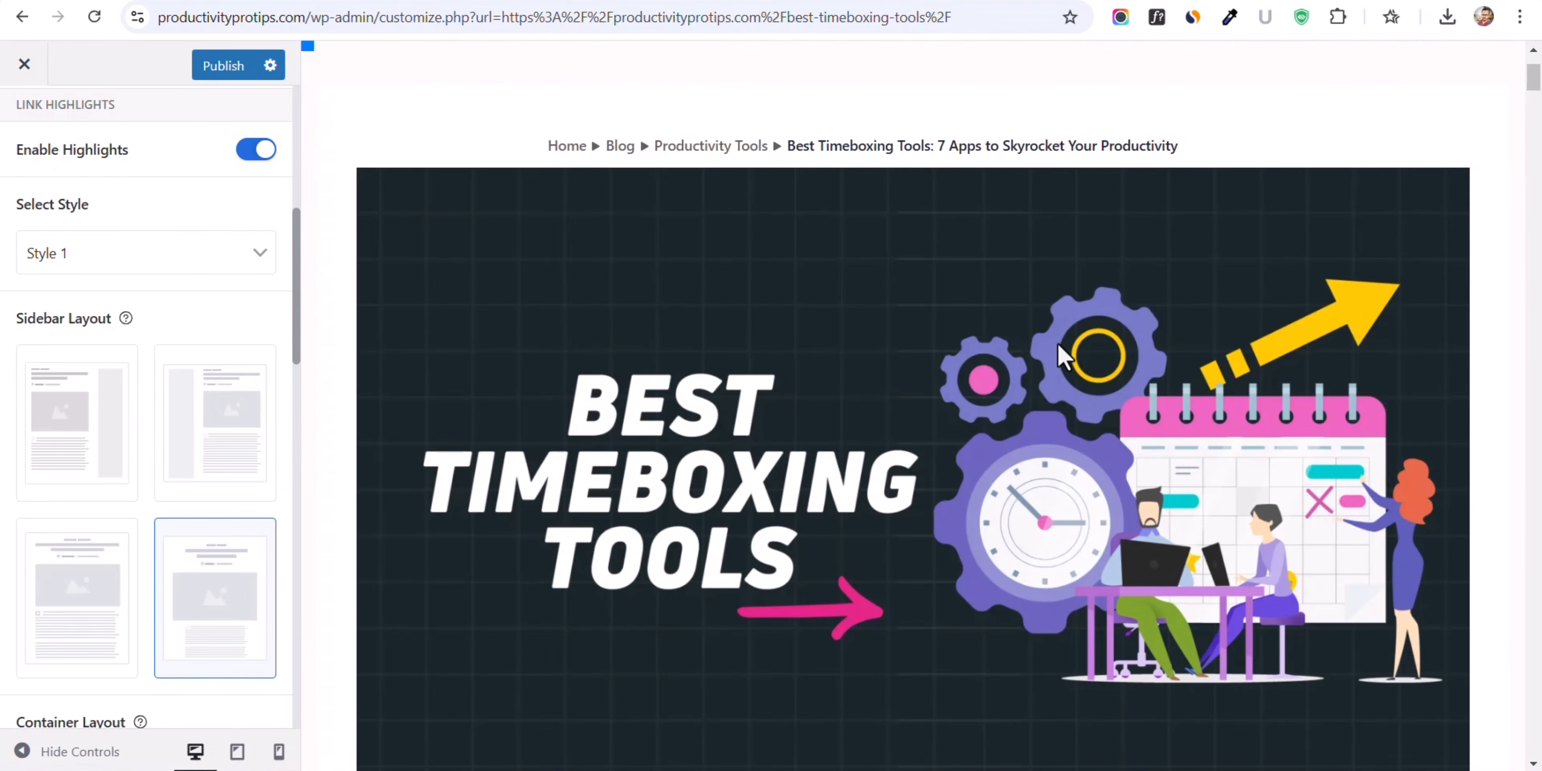
scroll(1059, 365, down, 12)
scroll(406, 533, up, 6)
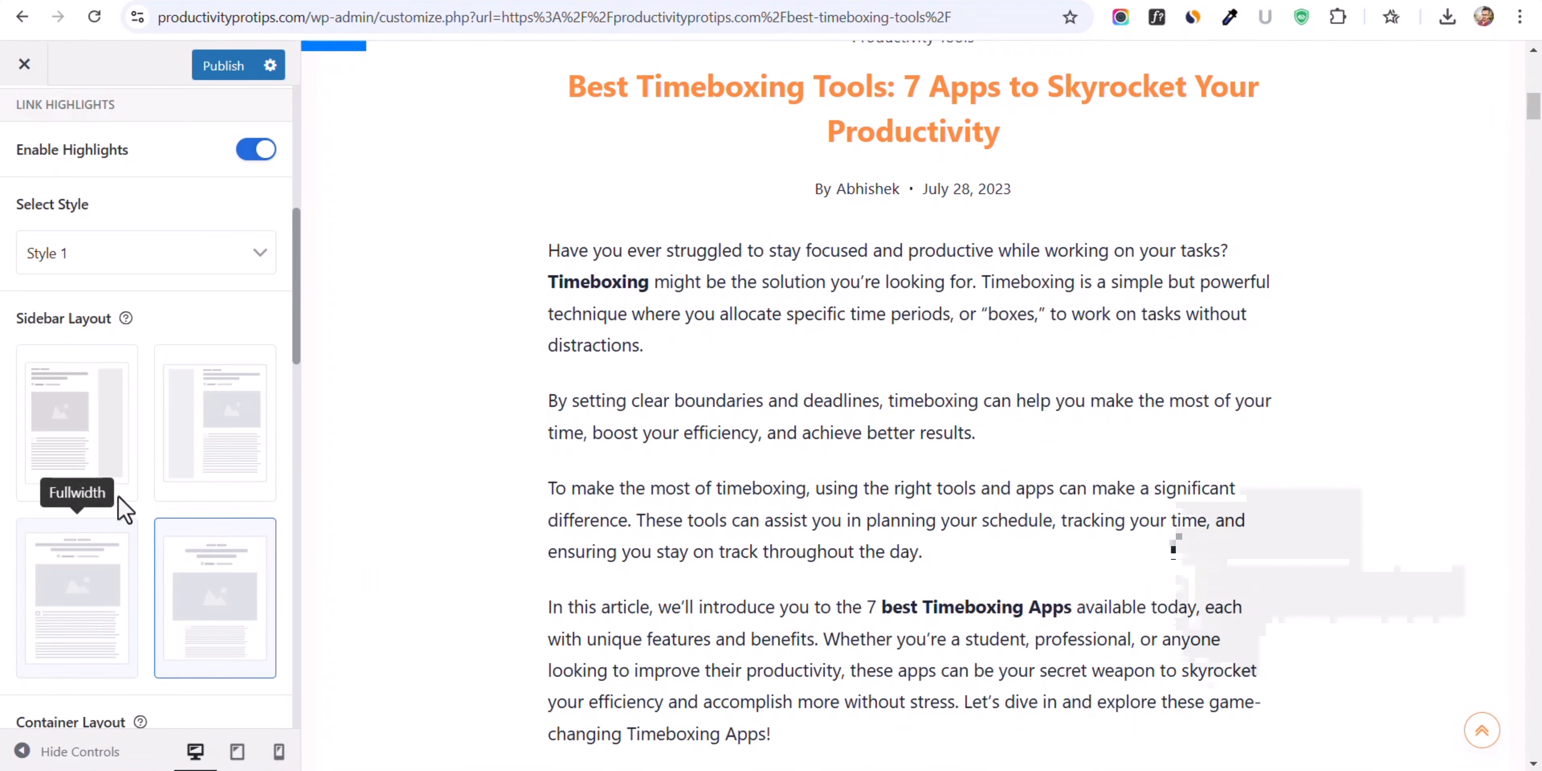
click(85, 588)
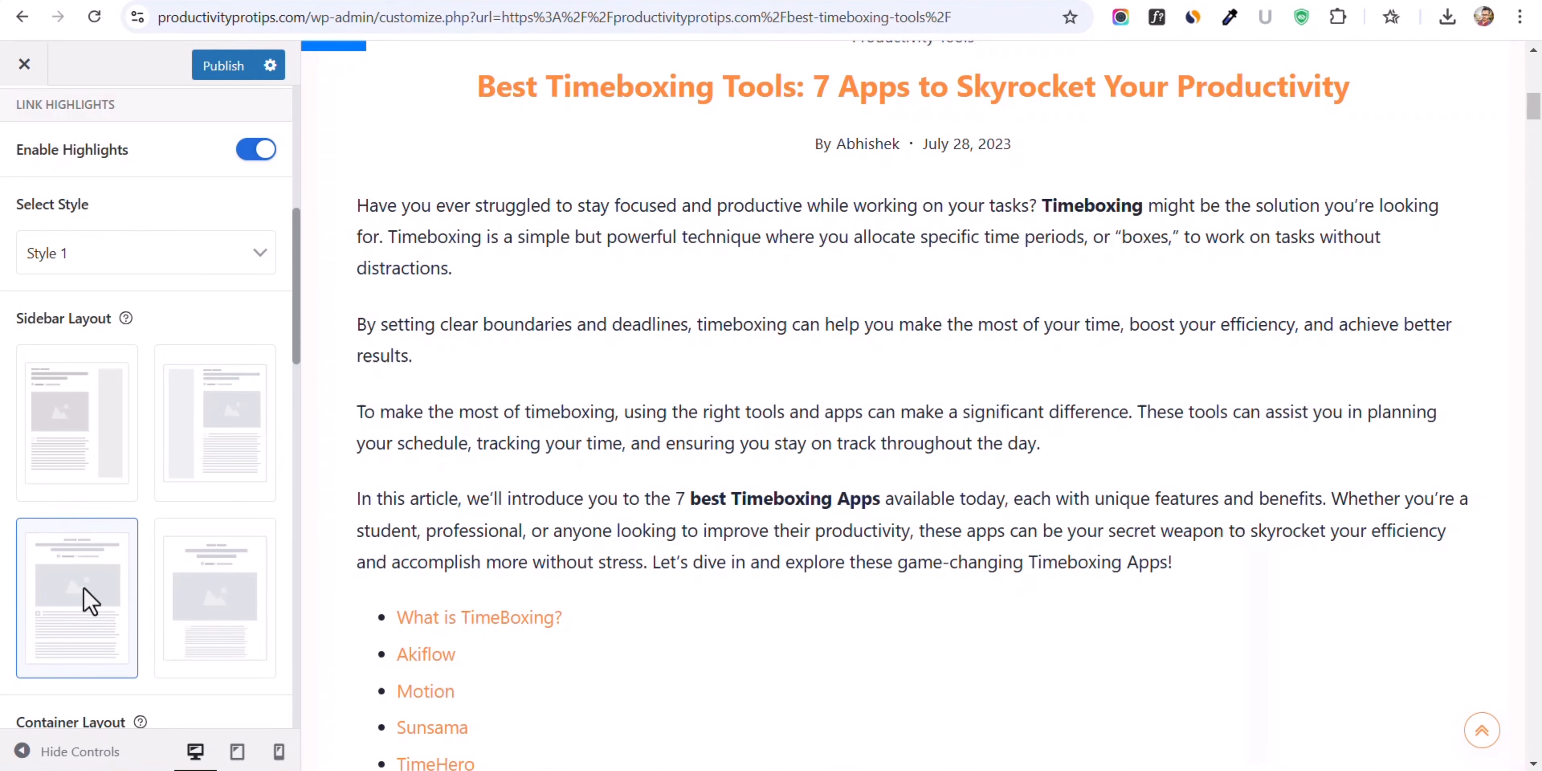
scroll(1153, 419, up, 5)
click(198, 626)
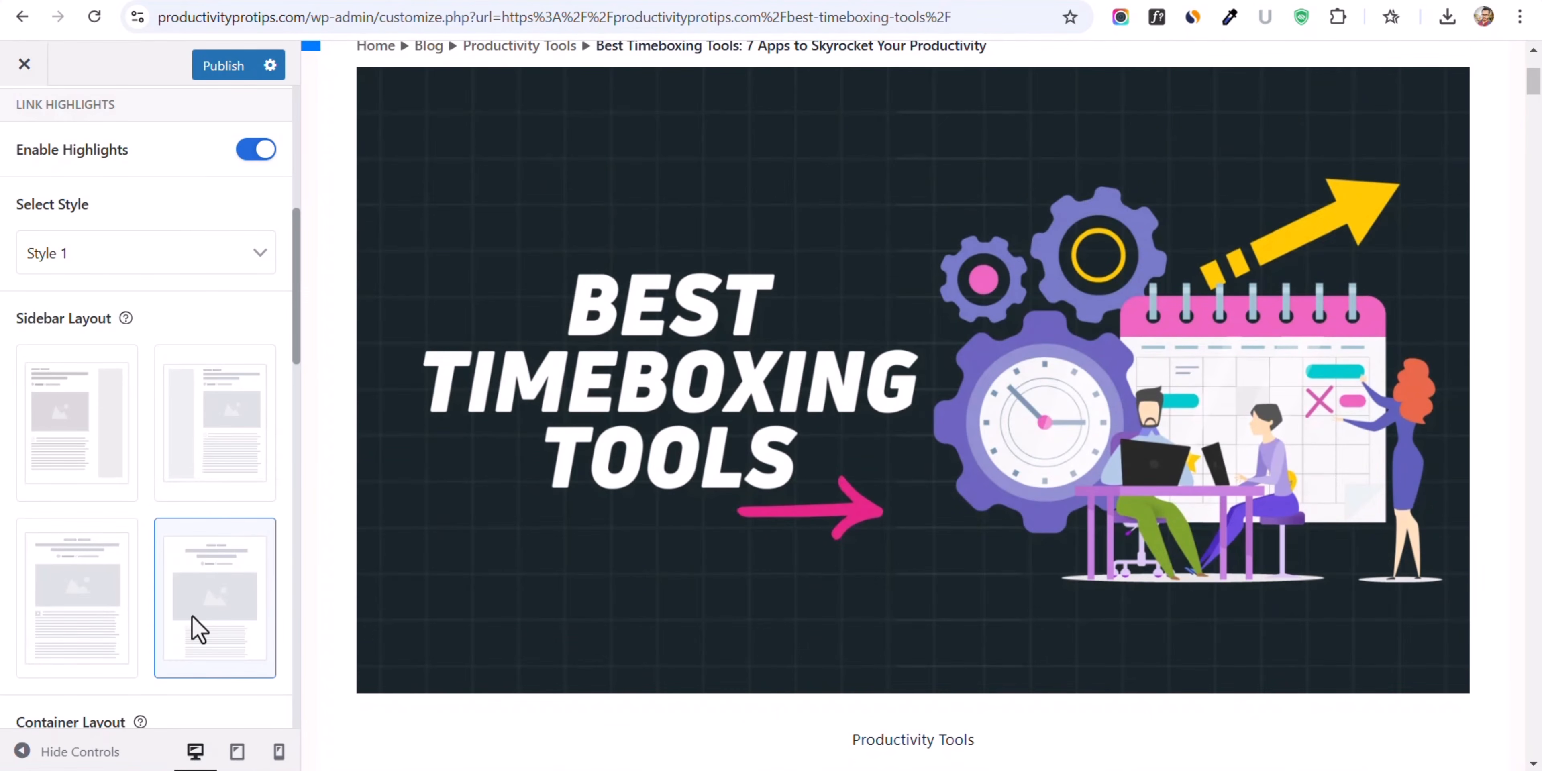
scroll(991, 482, up, 5)
scroll(784, 448, down, 20)
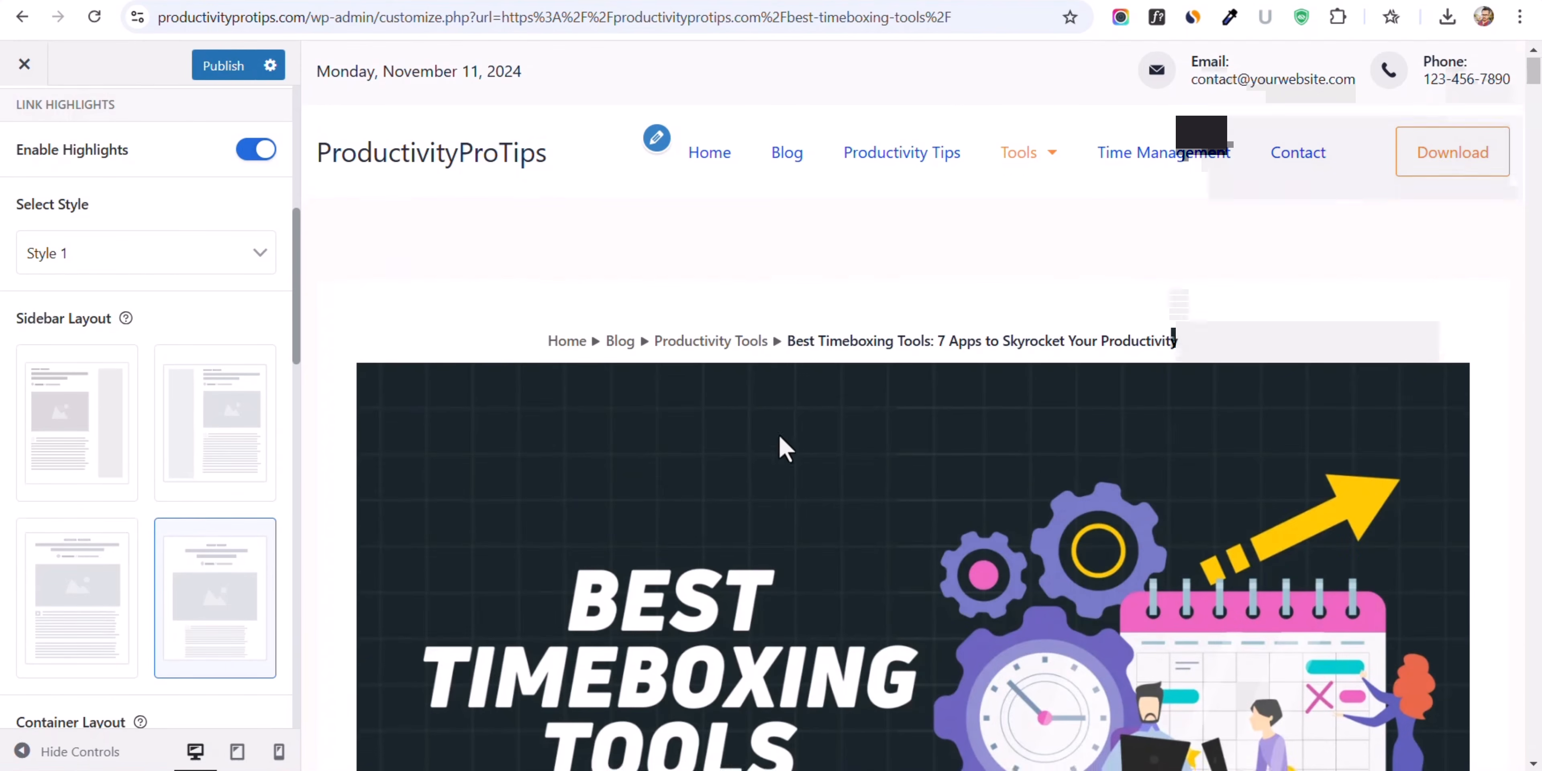
scroll(179, 596, down, 10)
scroll(85, 308, up, 2)
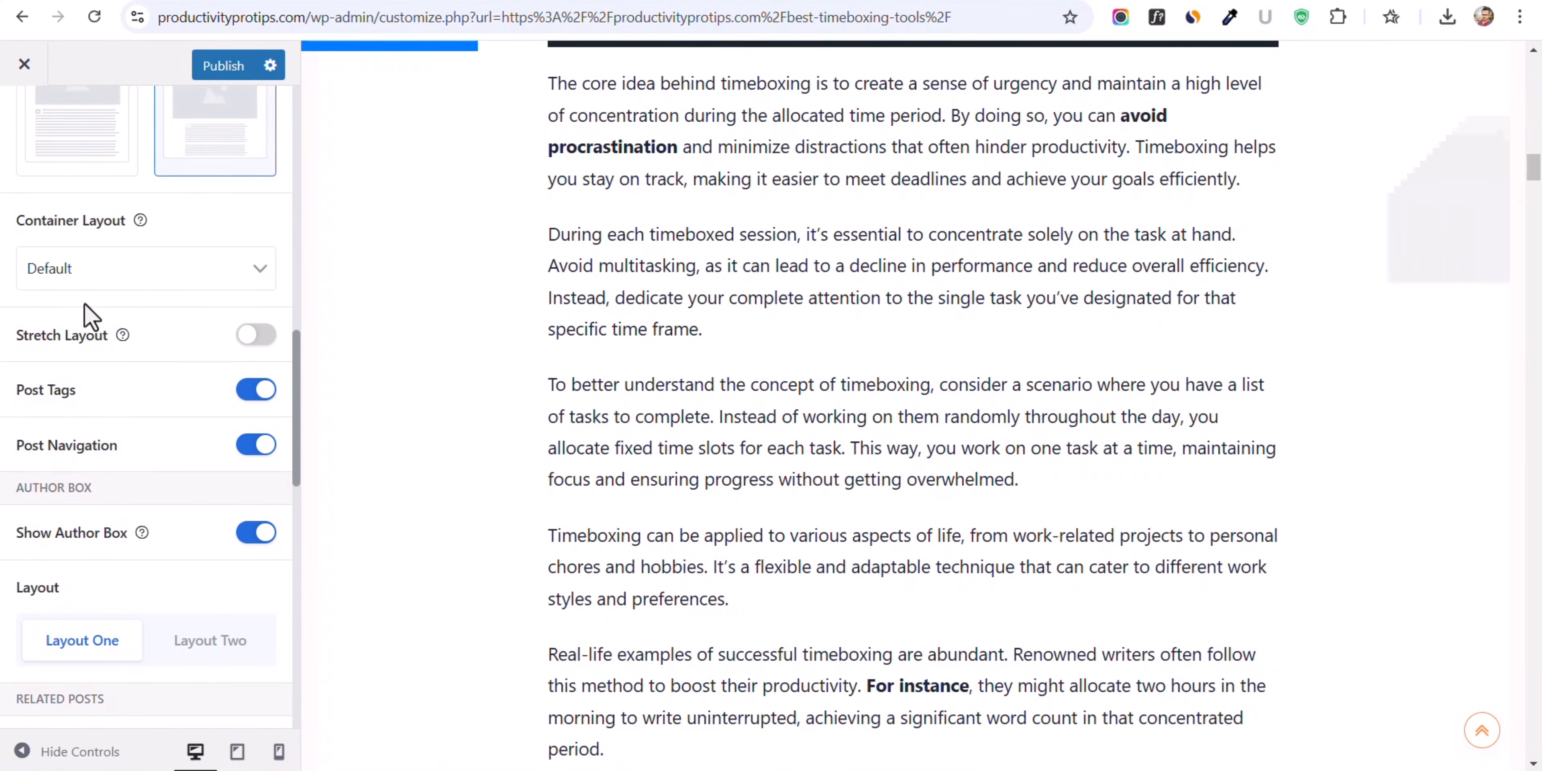
- Leave the Single Post settings and open the Container settings under Global
scroll(121, 321, up, 5)
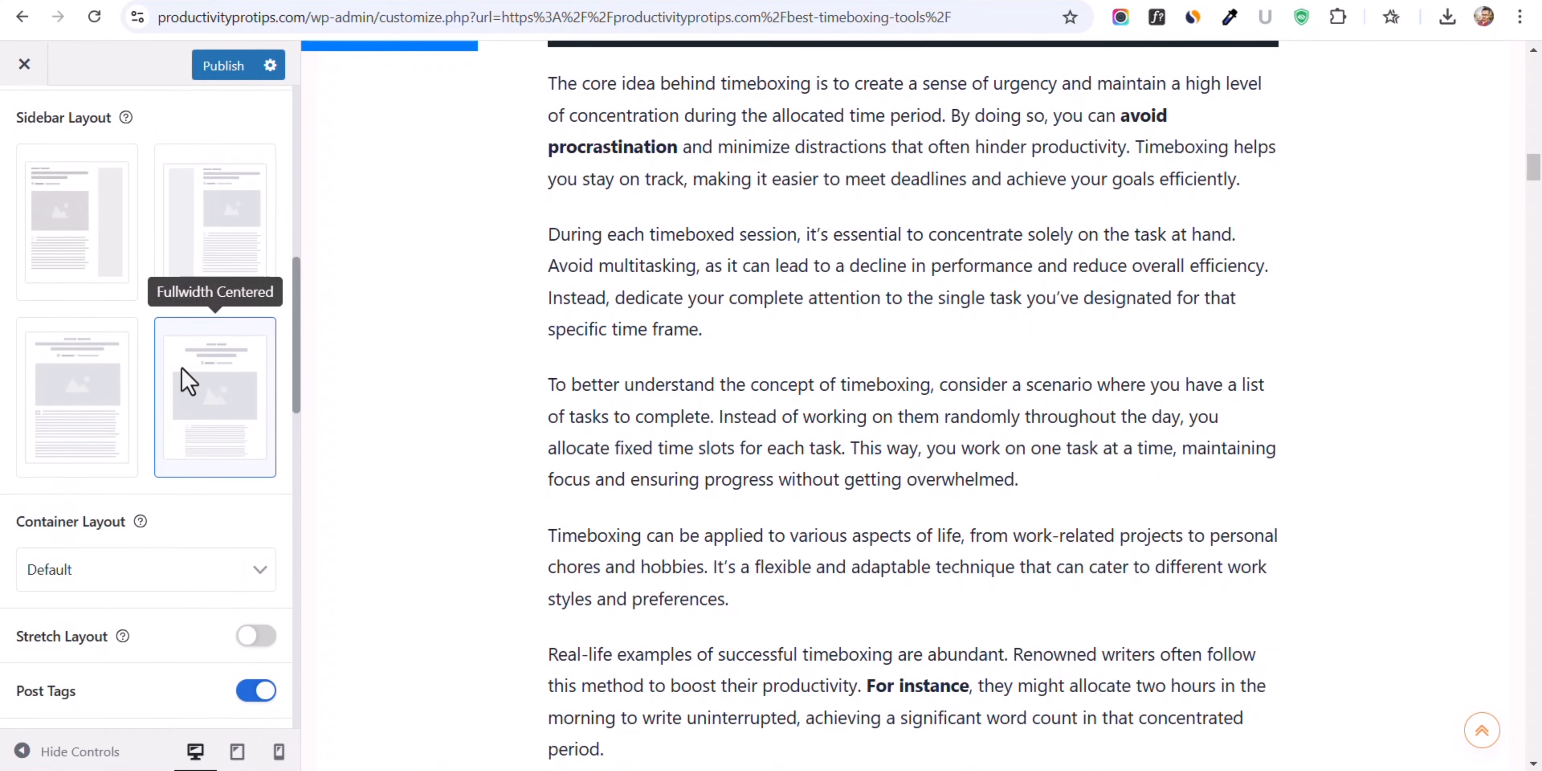
scroll(180, 359, up, 10)
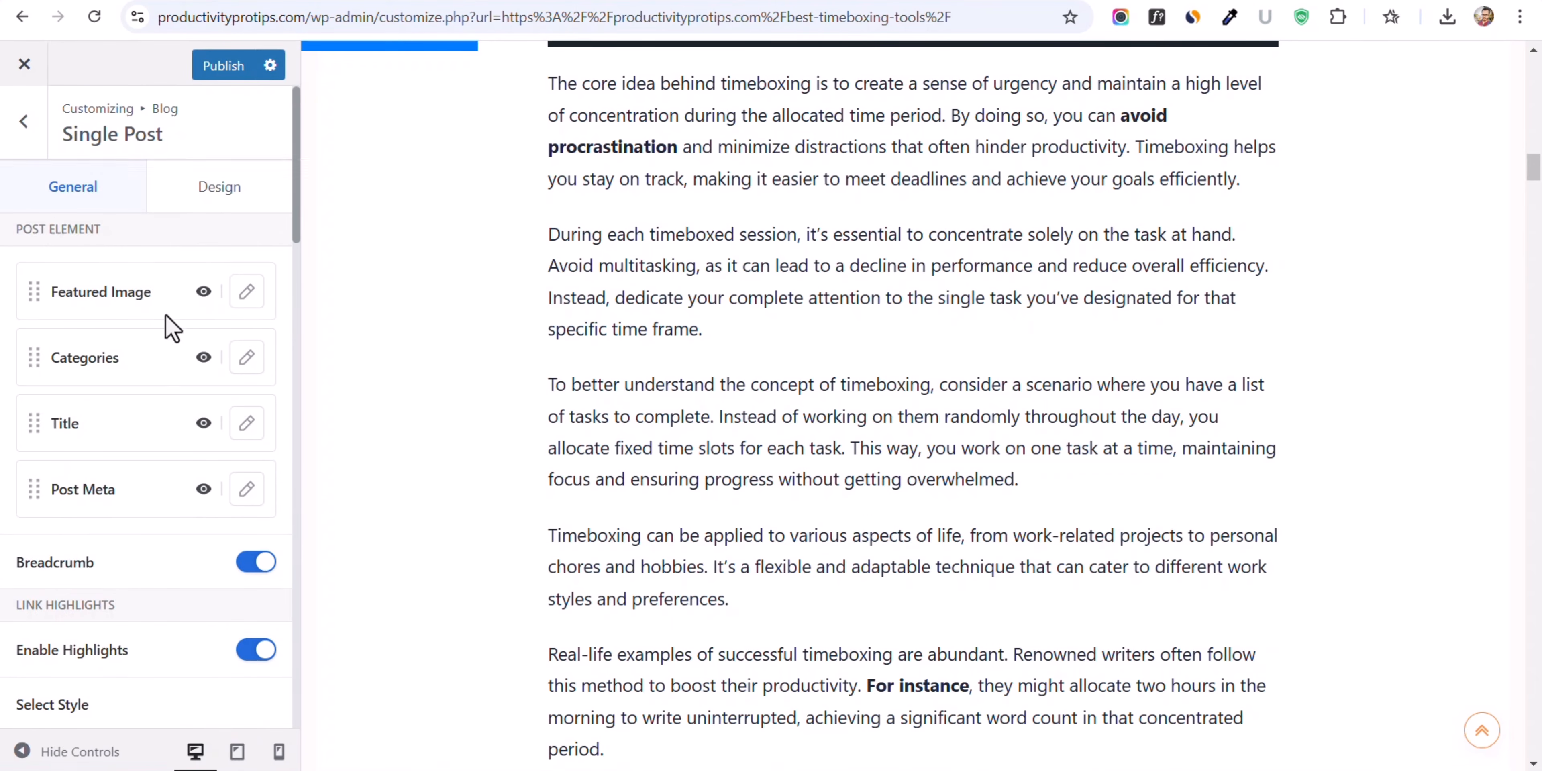
click(24, 144)
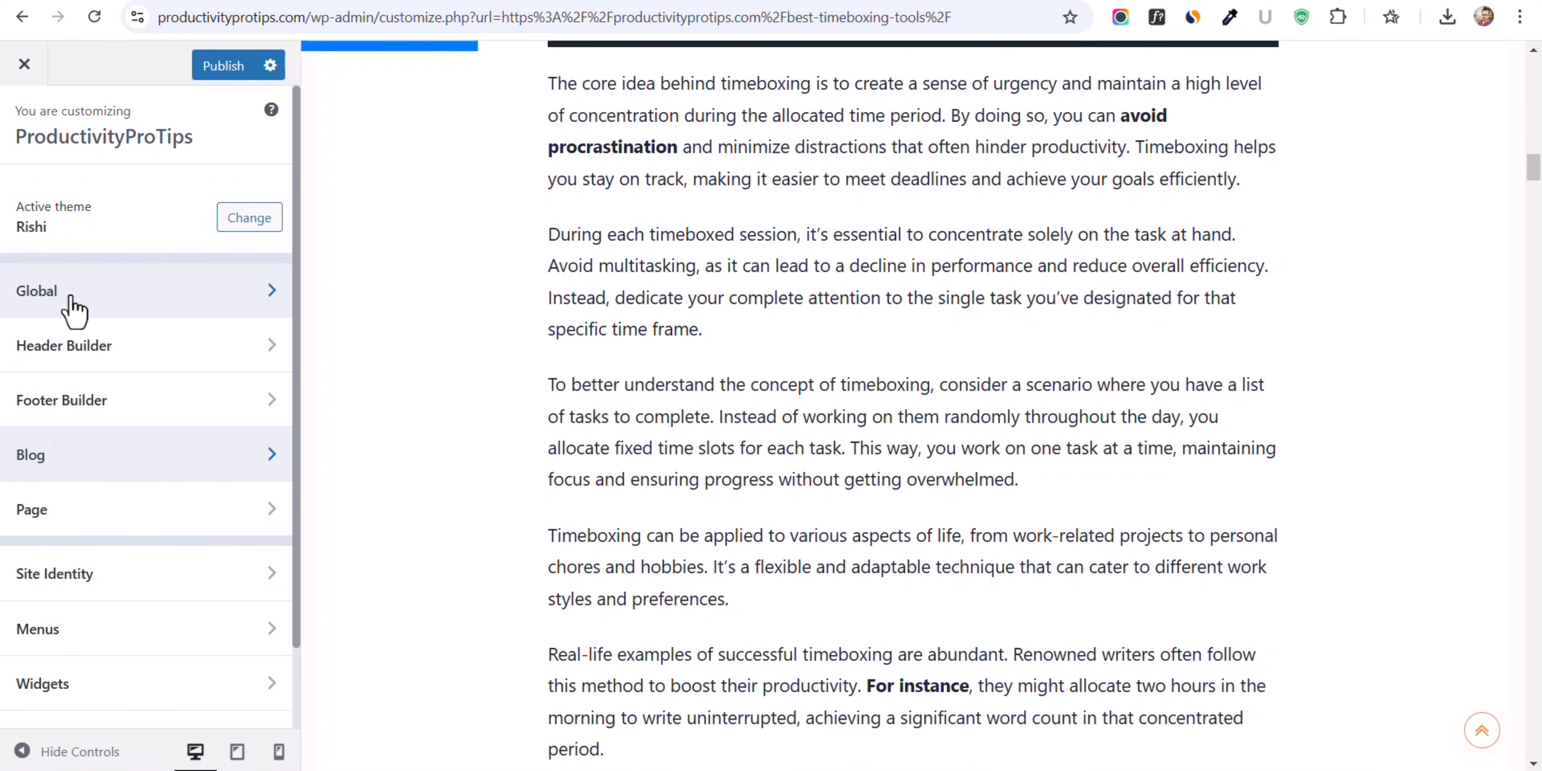
click(72, 299)
click(84, 303)
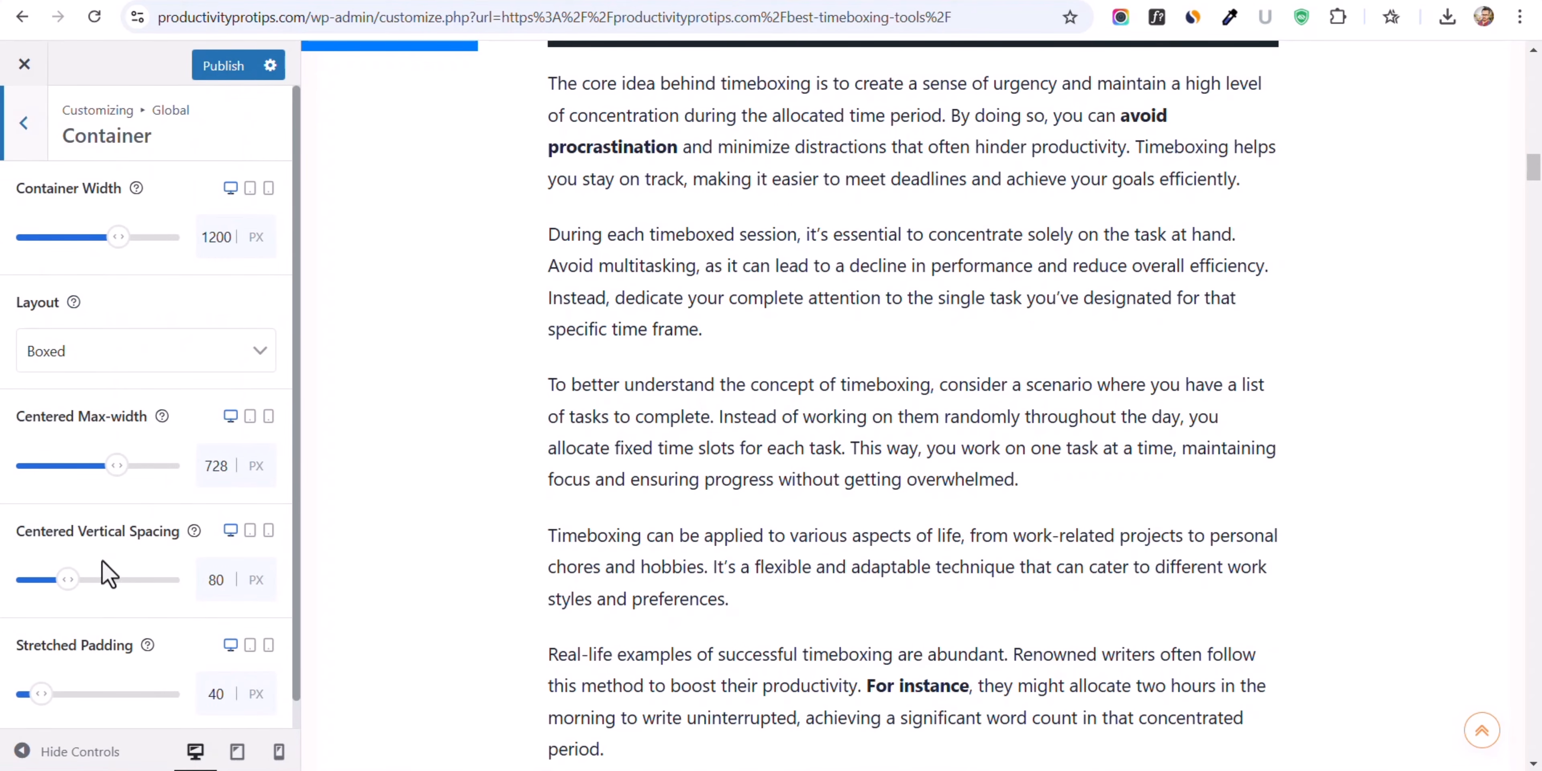
scroll(109, 583, down, 1)
scroll(111, 539, up, 1)
scroll(854, 431, up, 5)
- Try Centered Max-width values of 800 px and 1000 px, check the post preview and reset the setting to its default
double_click(224, 473)
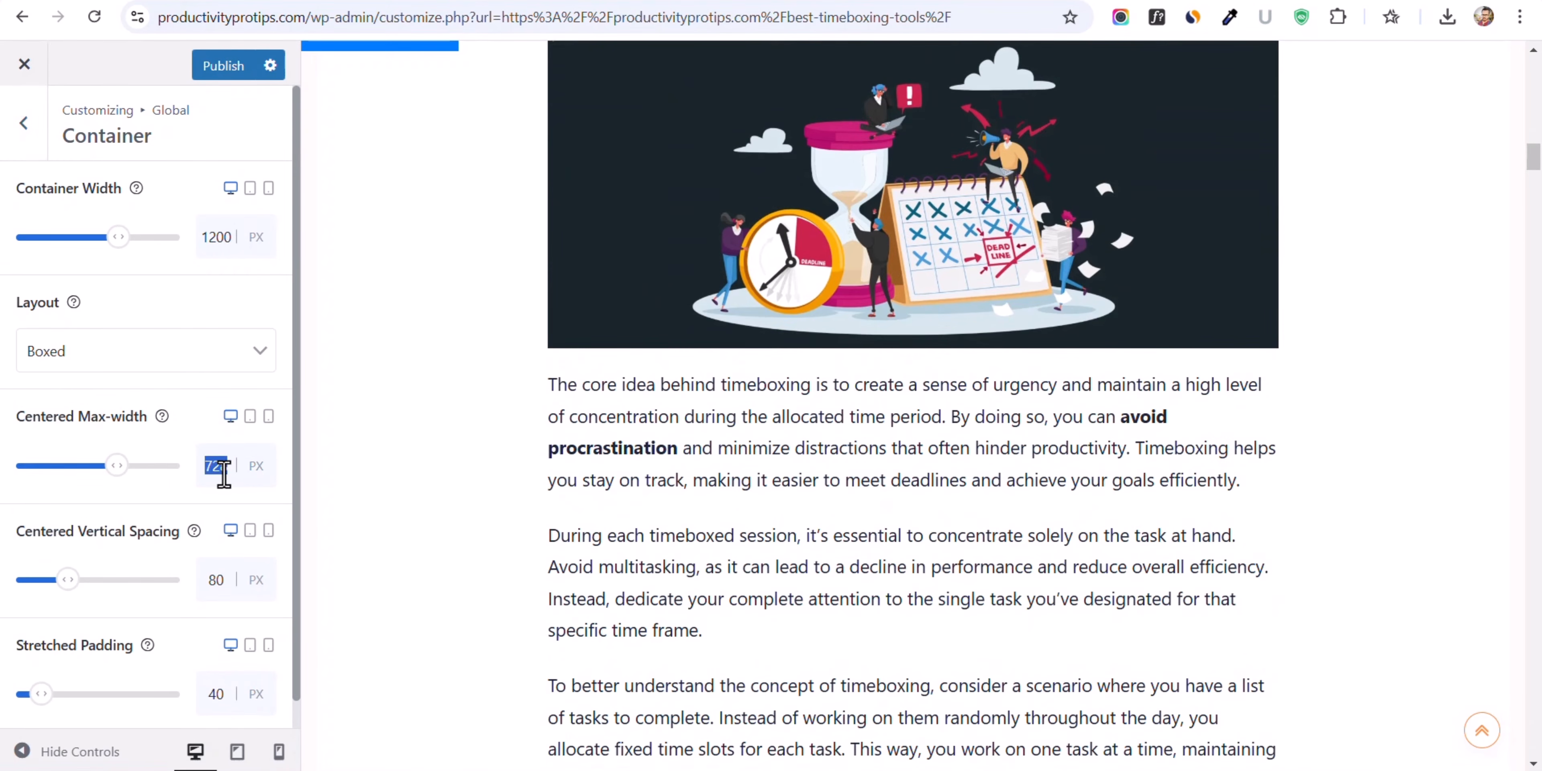
text(800)
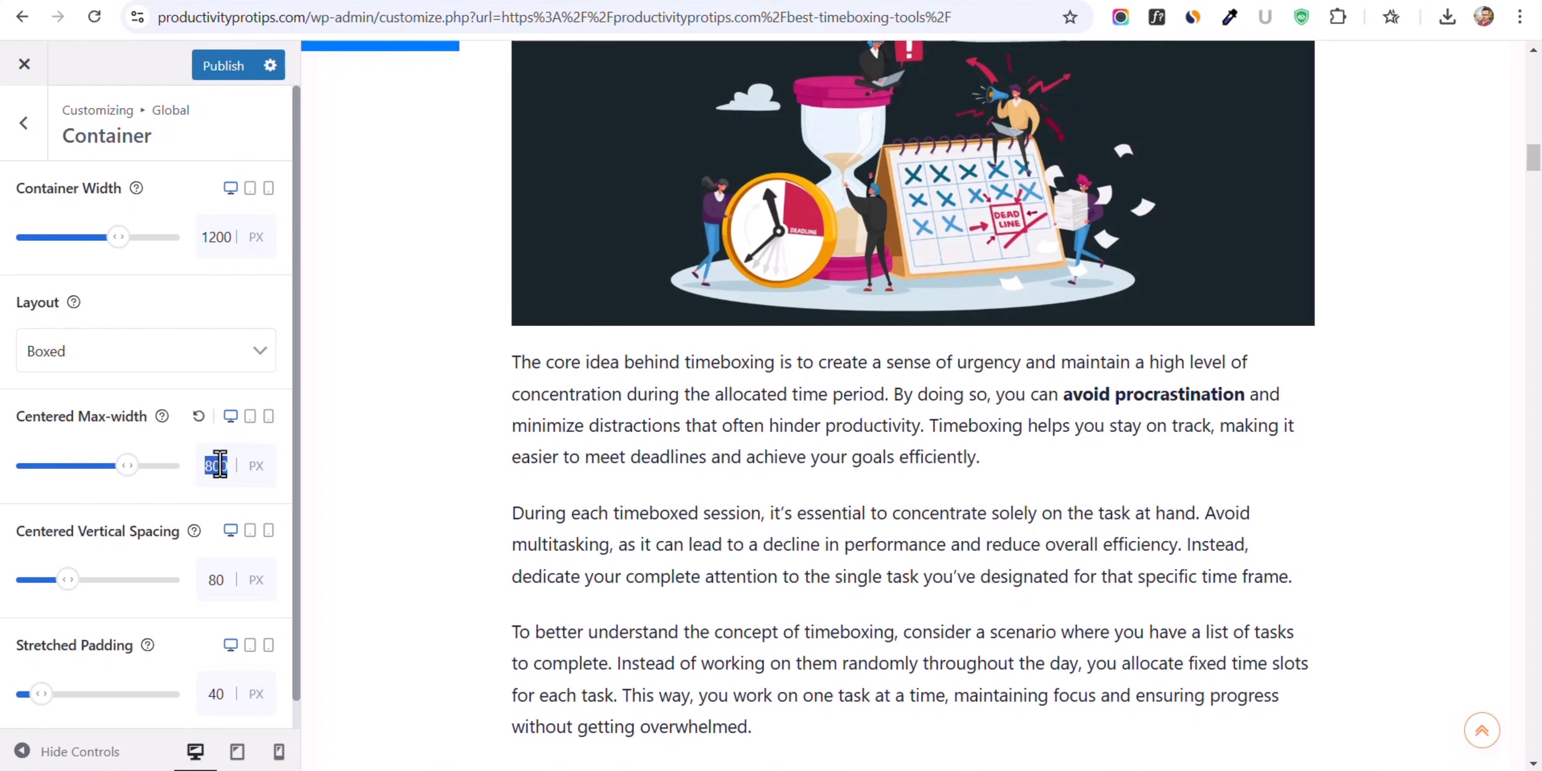
text(1000)
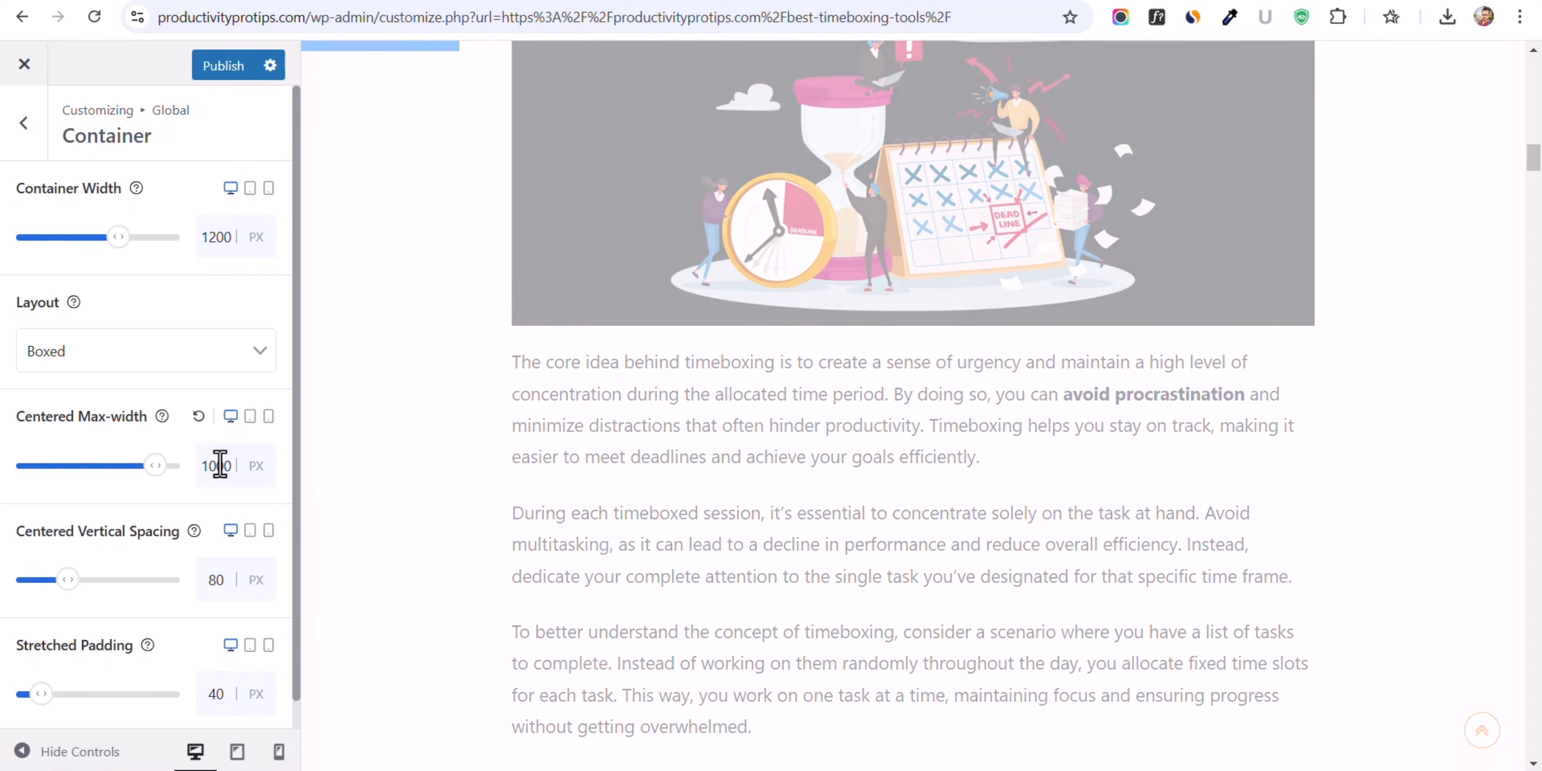
scroll(988, 488, up, 10)
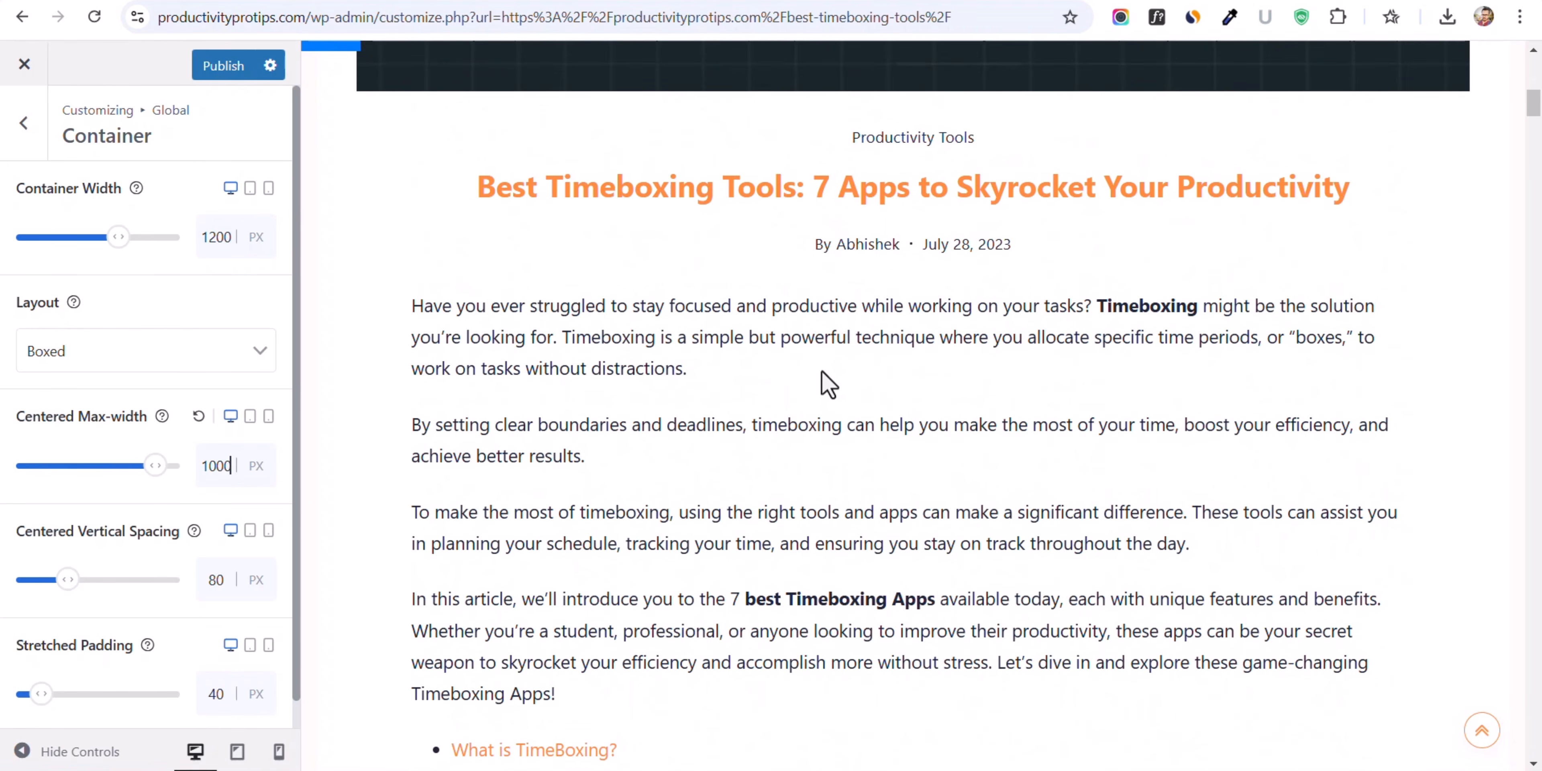
scroll(820, 413, up, 10)
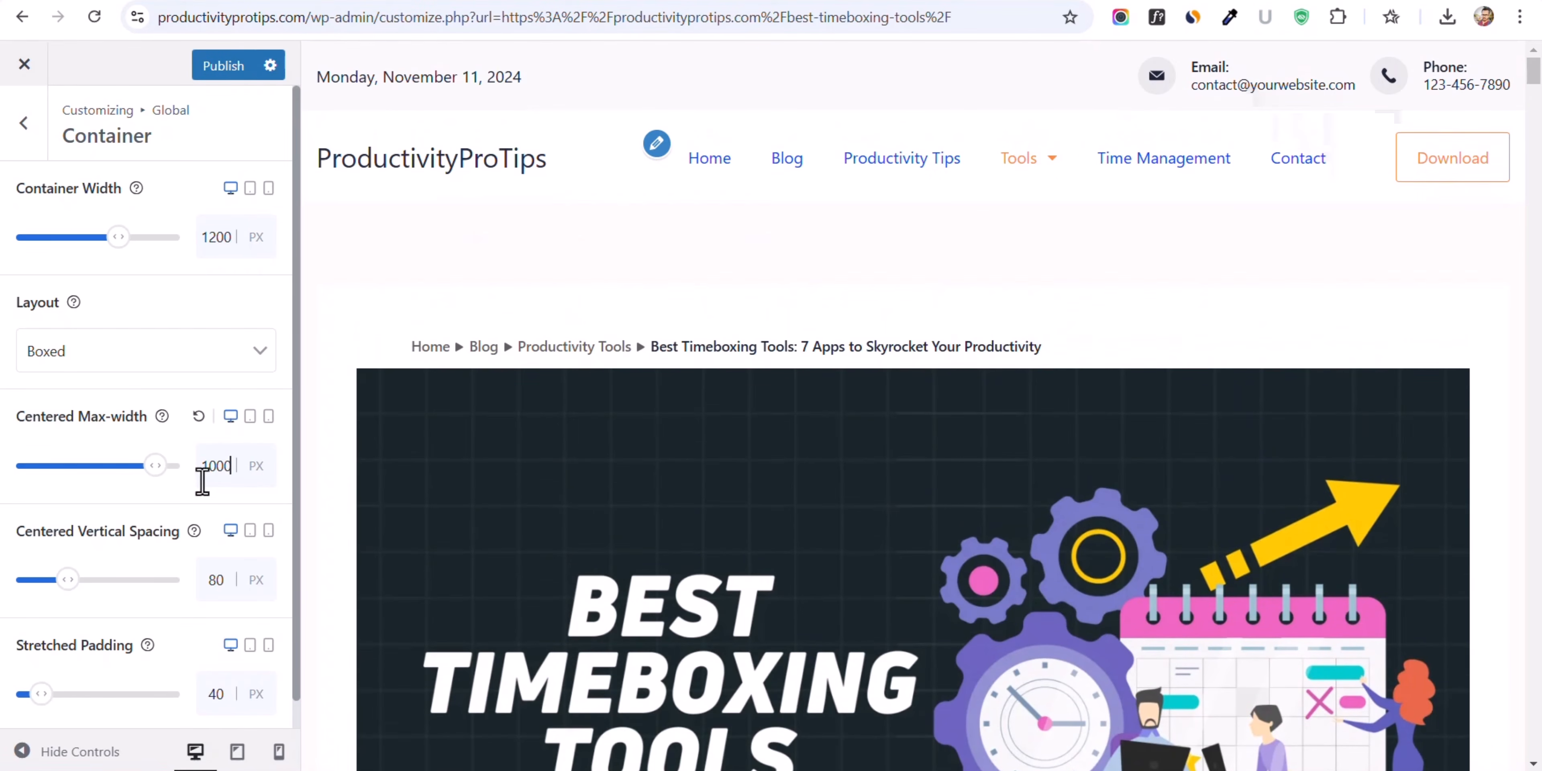
click(200, 417)
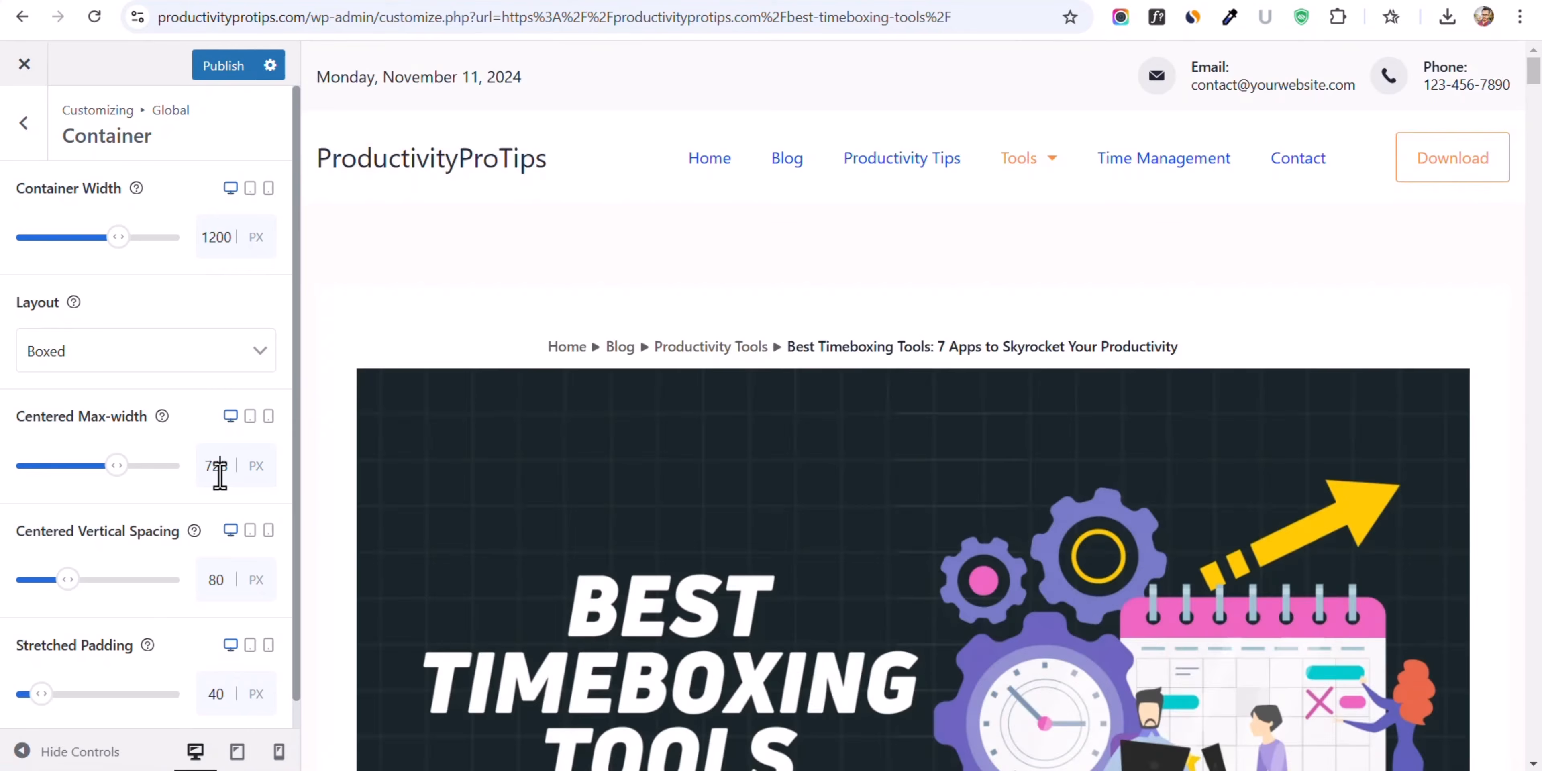
- Set the container's Centered Max-width to 900 px, check the post preview and return to the Global settings
double_click(218, 470)
text(900)
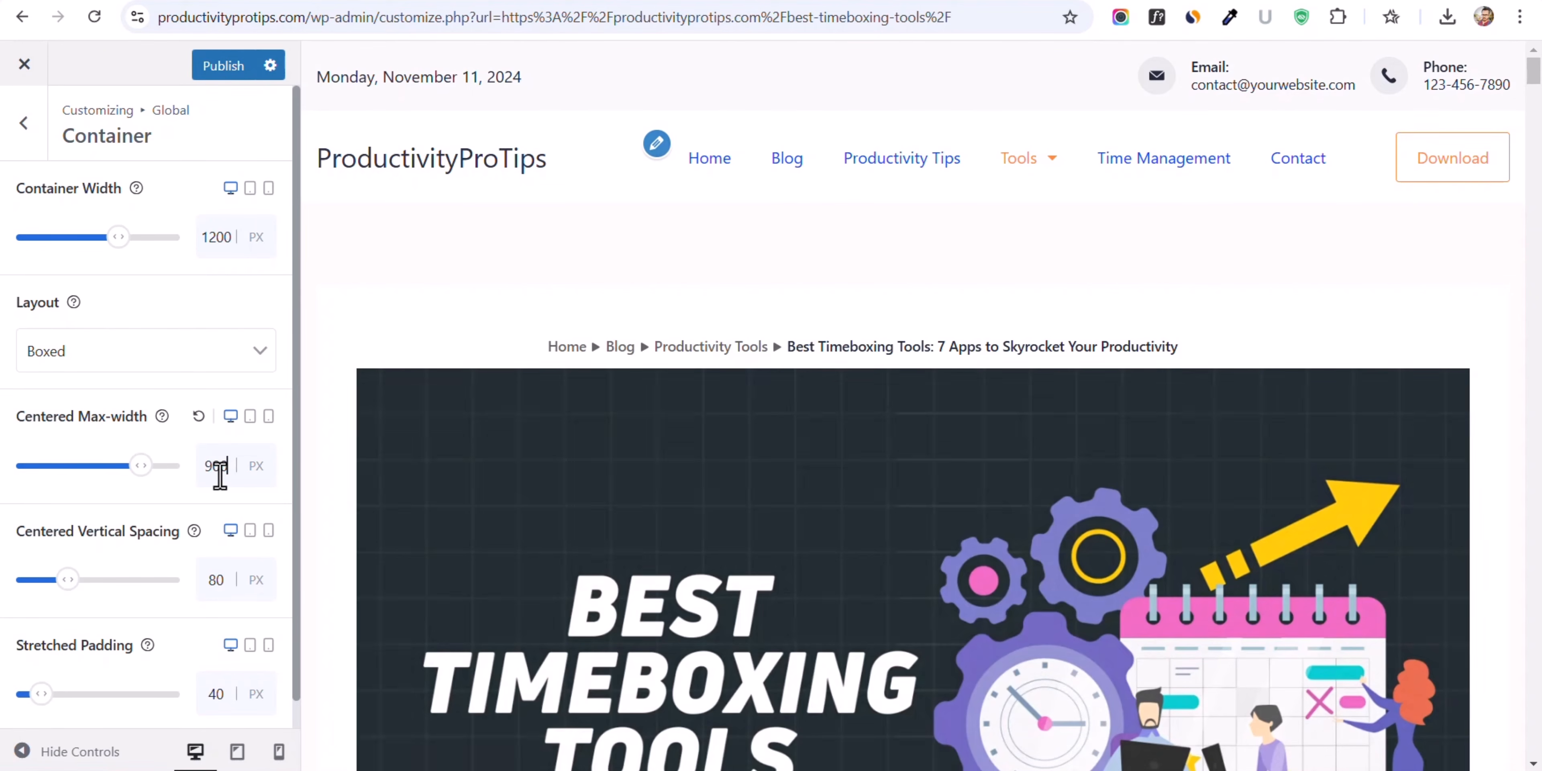
scroll(881, 414, down, 10)
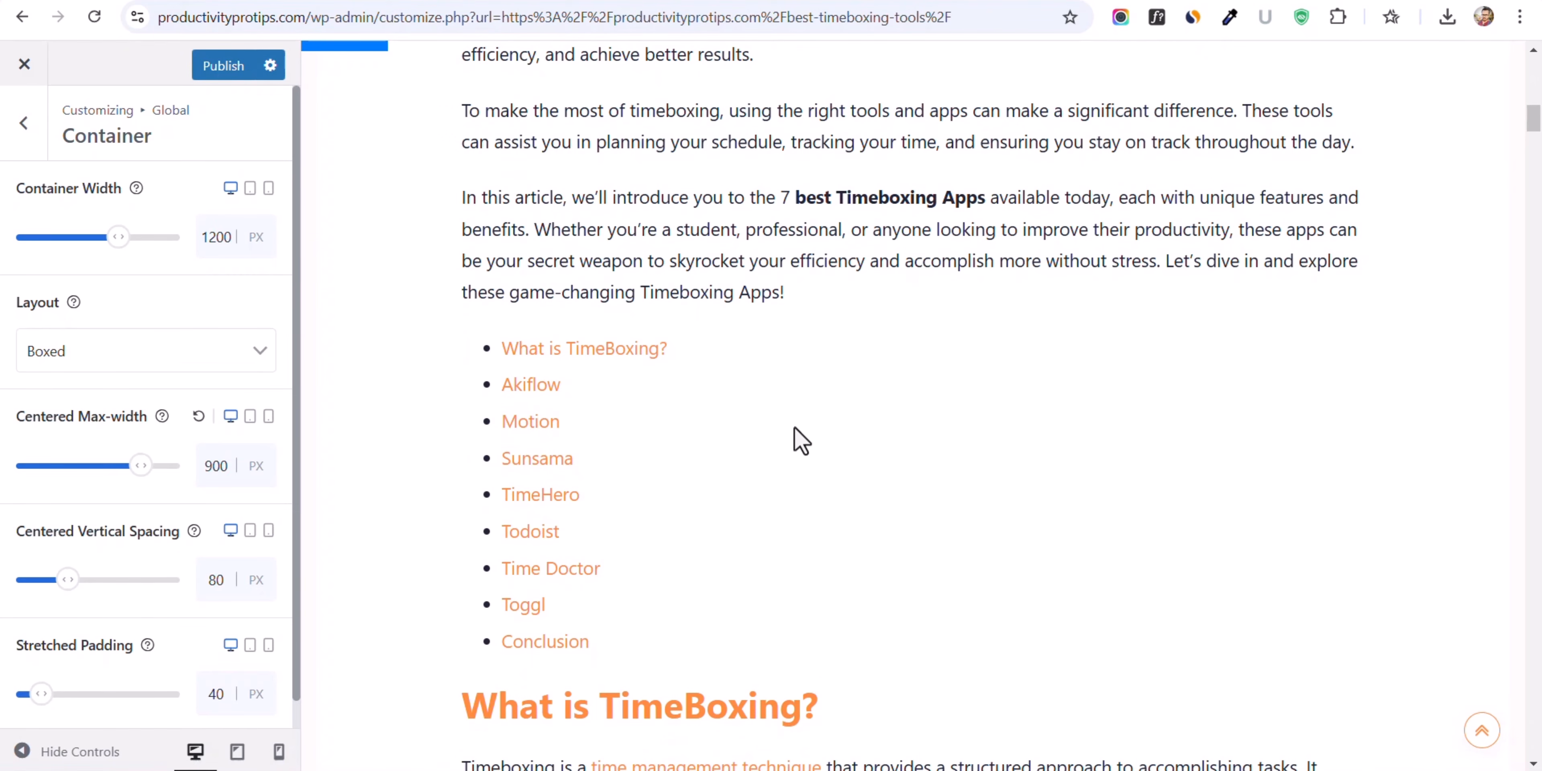
click(29, 121)
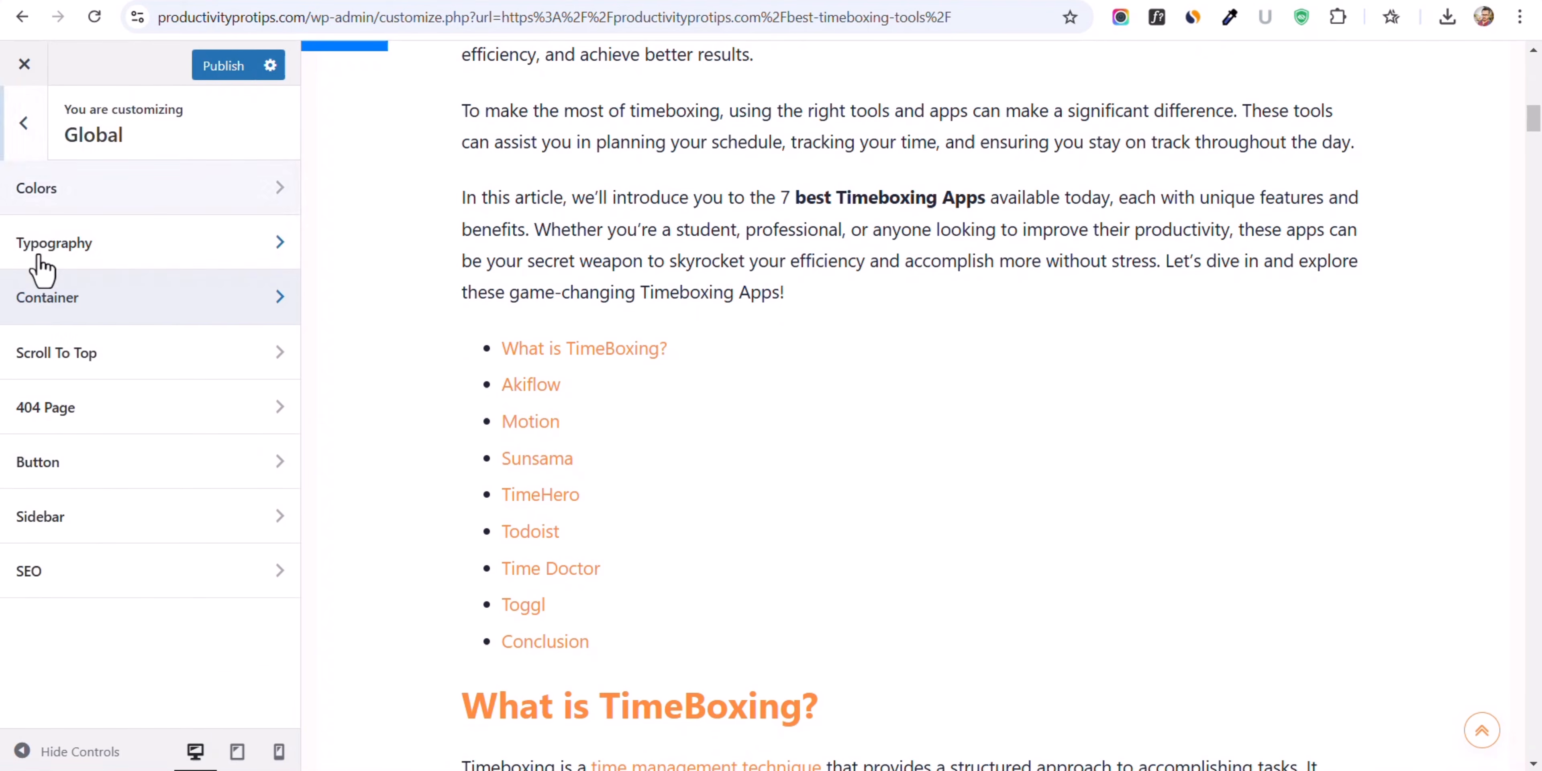
- Open the Single Post settings under Blog and bring the author box options and the end of the previewed post into view
click(24, 125)
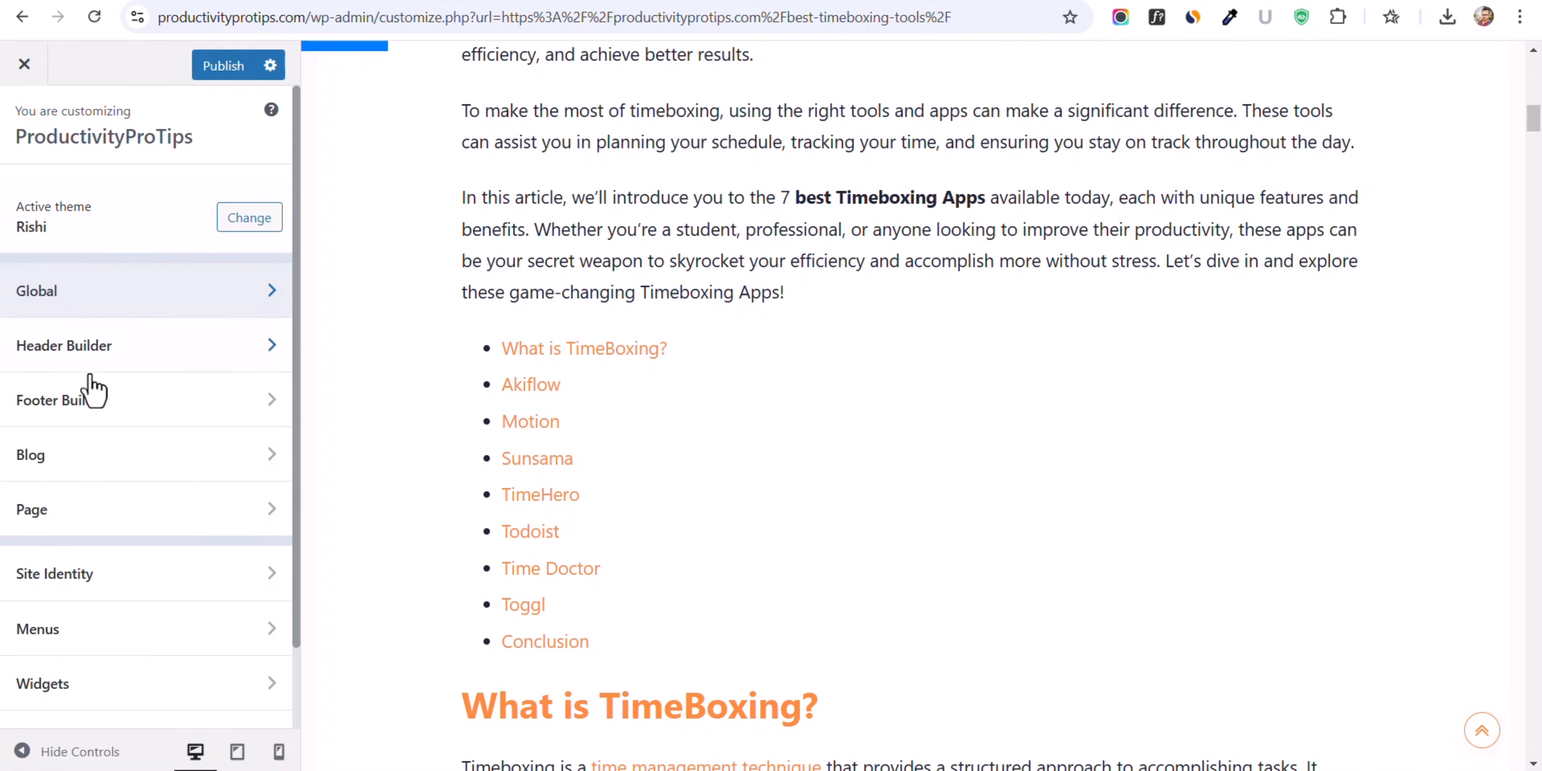
click(91, 470)
click(105, 248)
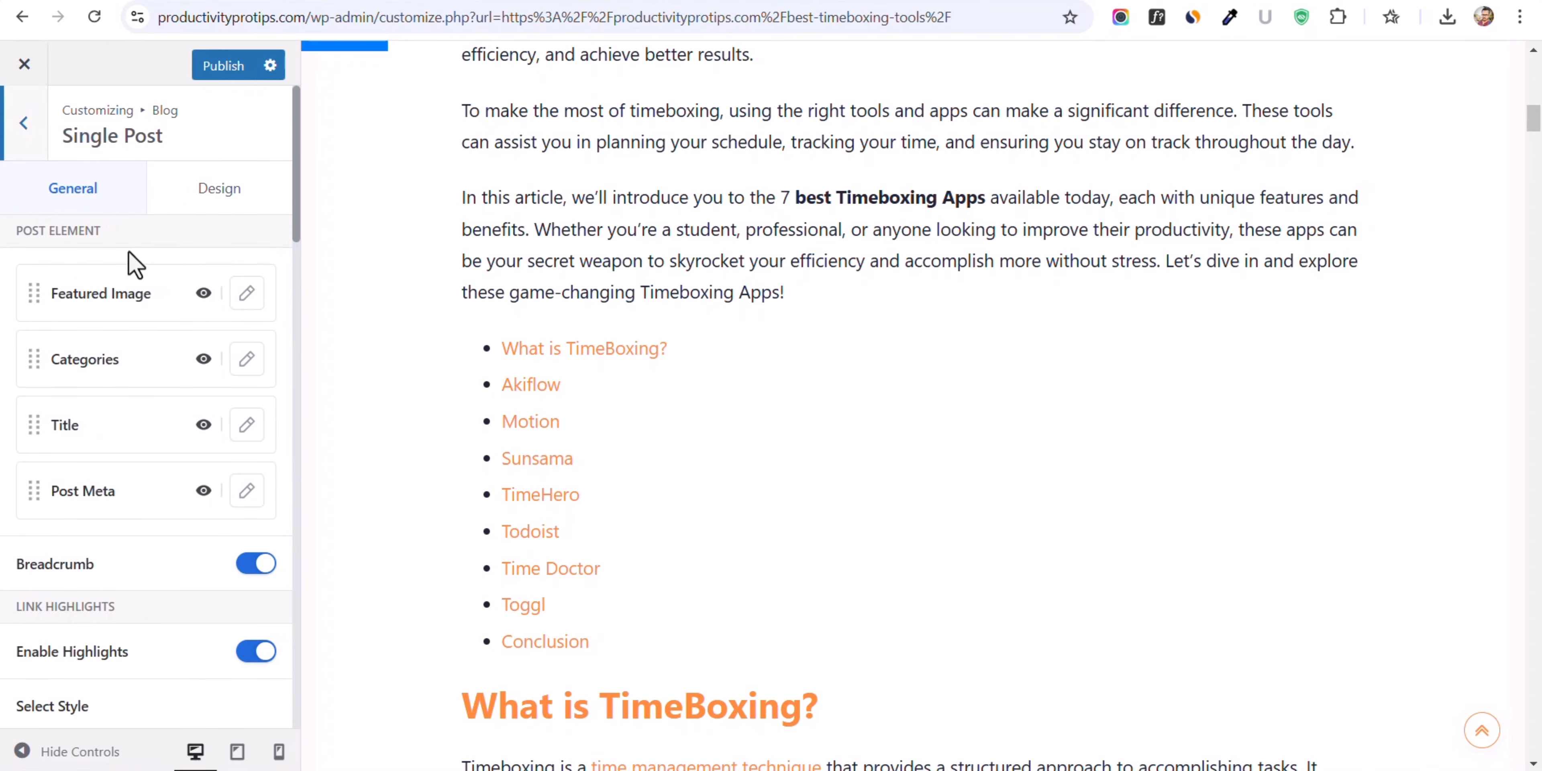
scroll(101, 528, down, 20)
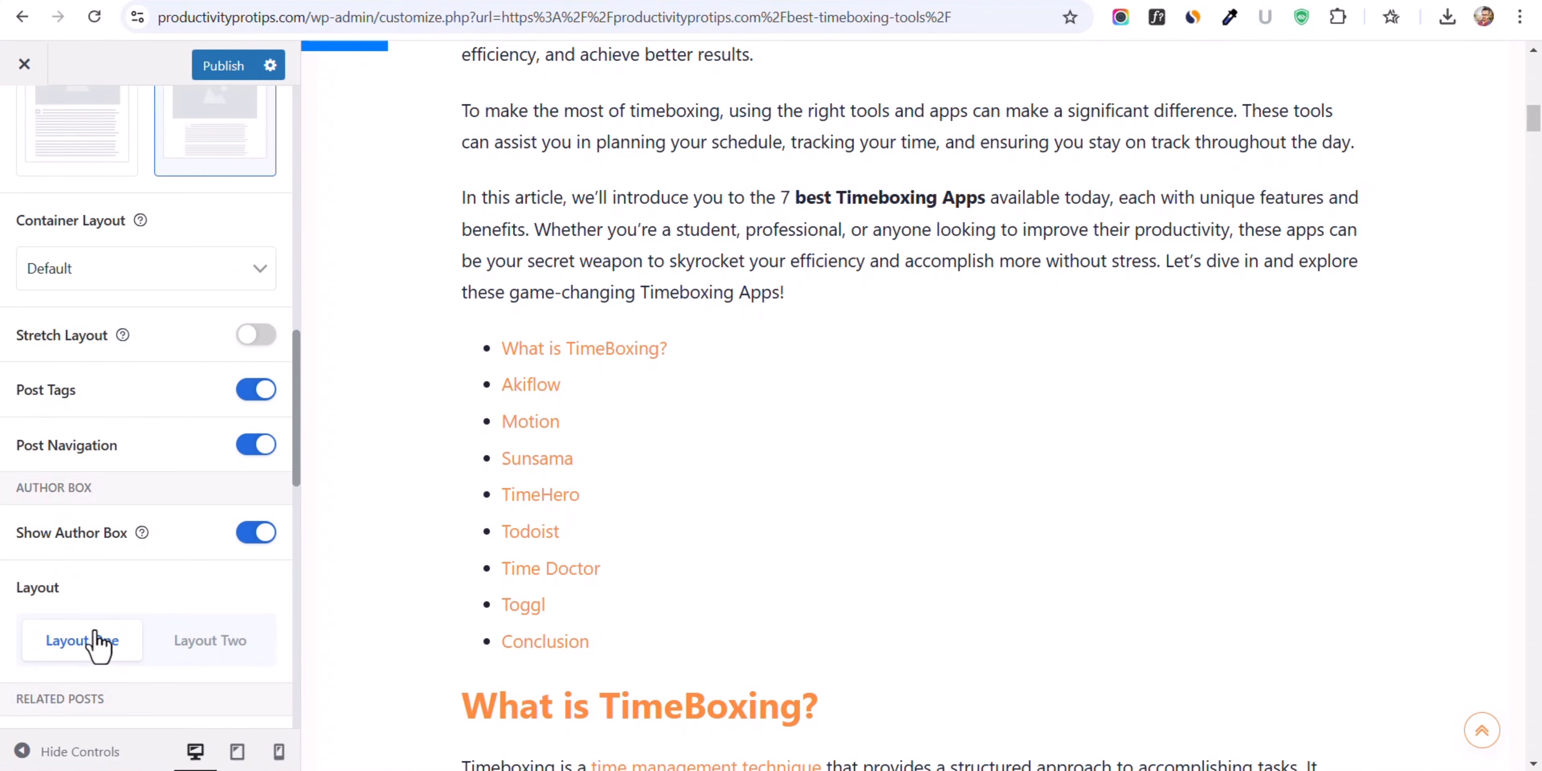
scroll(826, 419, down, 20)
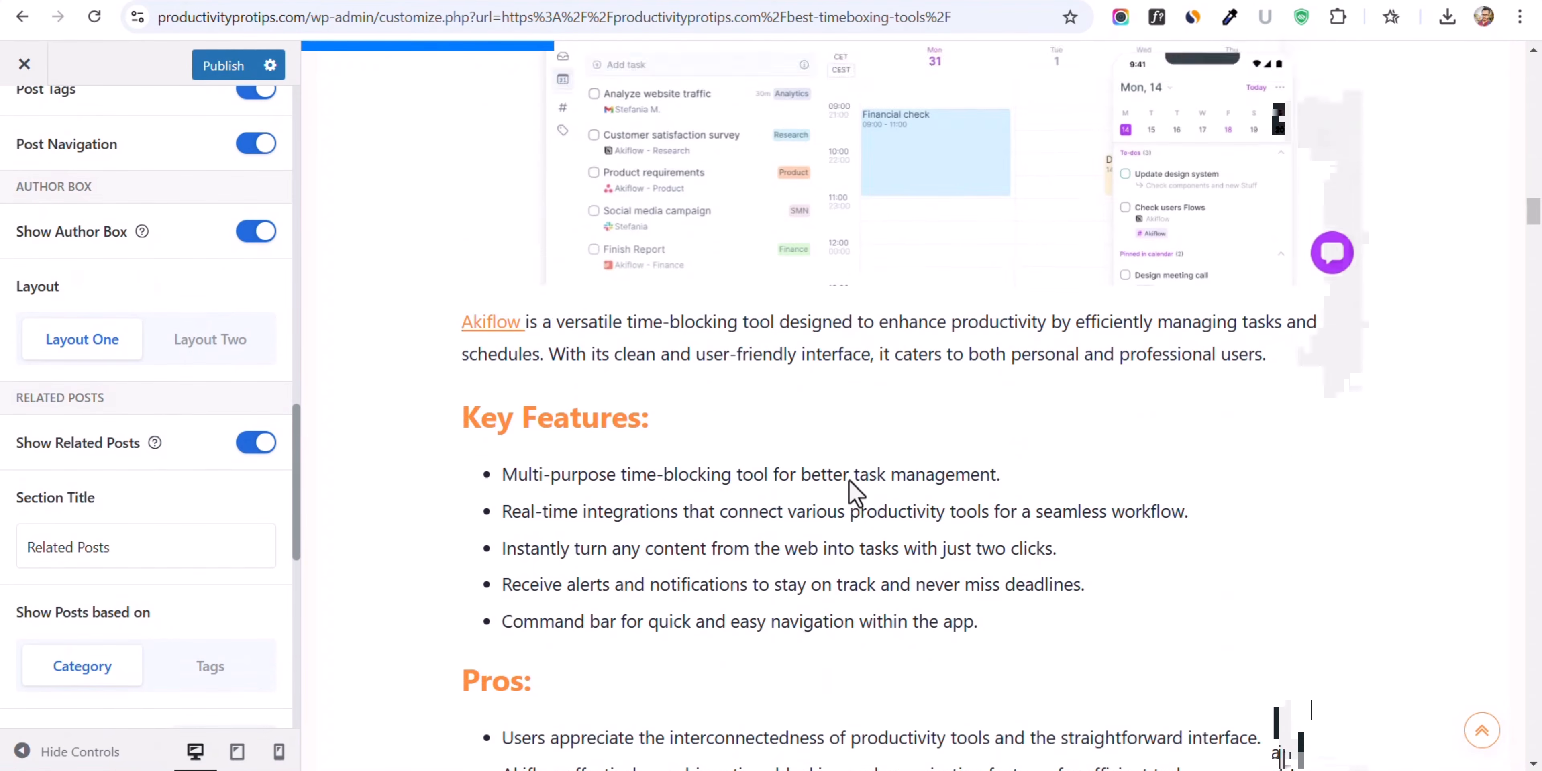
scroll(835, 521, down, 20)
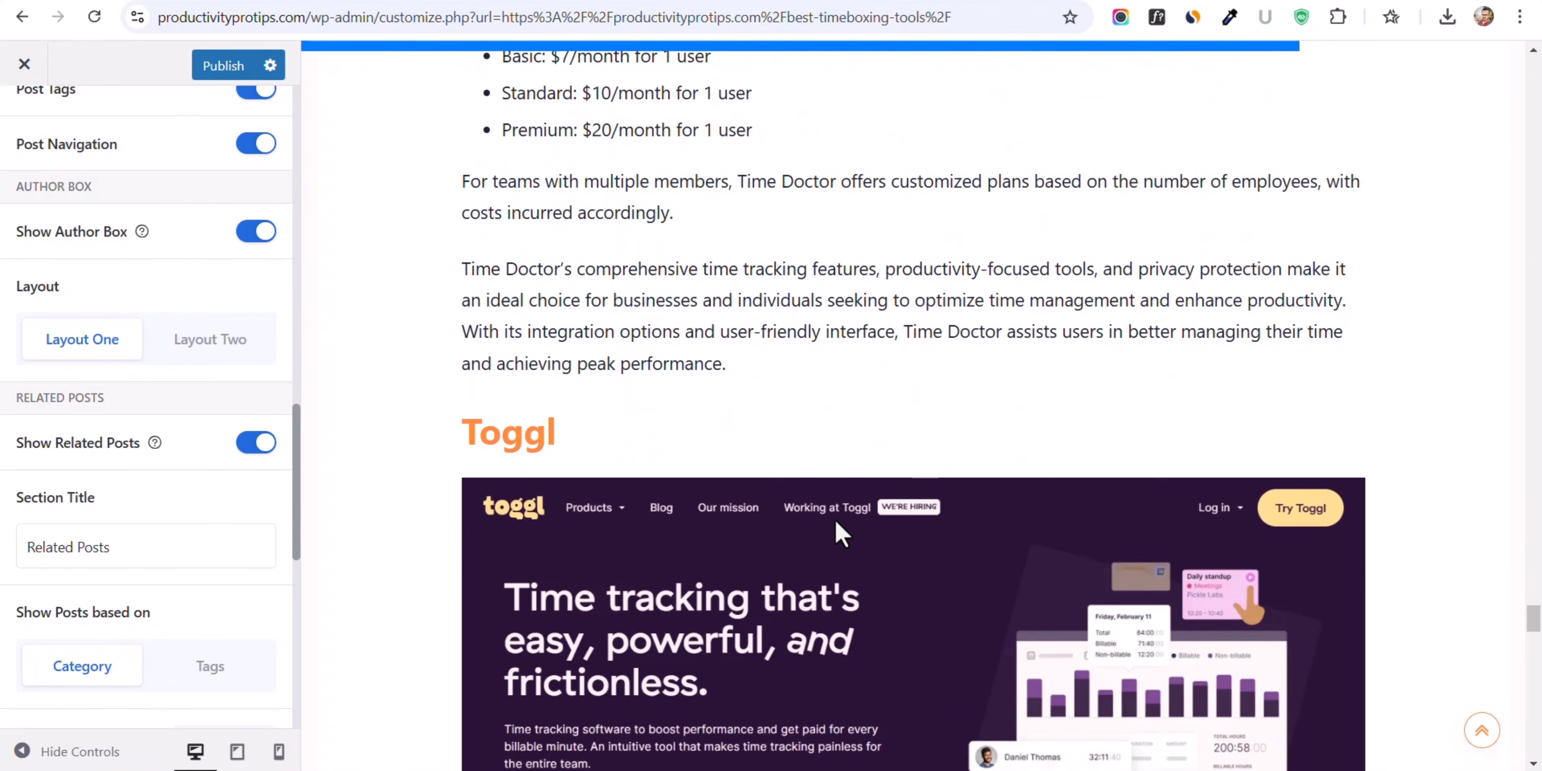
scroll(836, 520, up, 6)
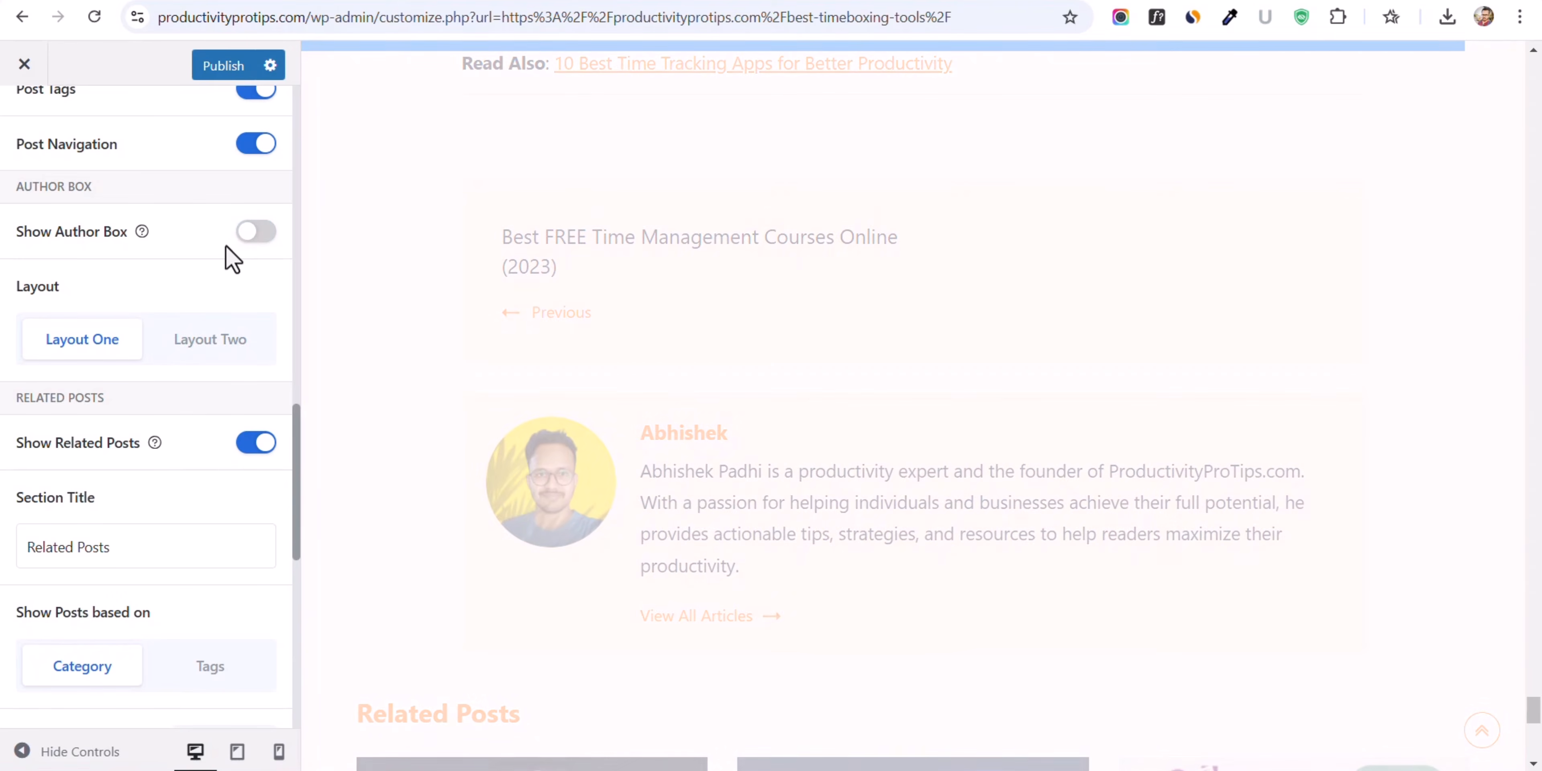
- Turn the author box back on, try Layout Two for it and return it to Layout One
click(255, 232)
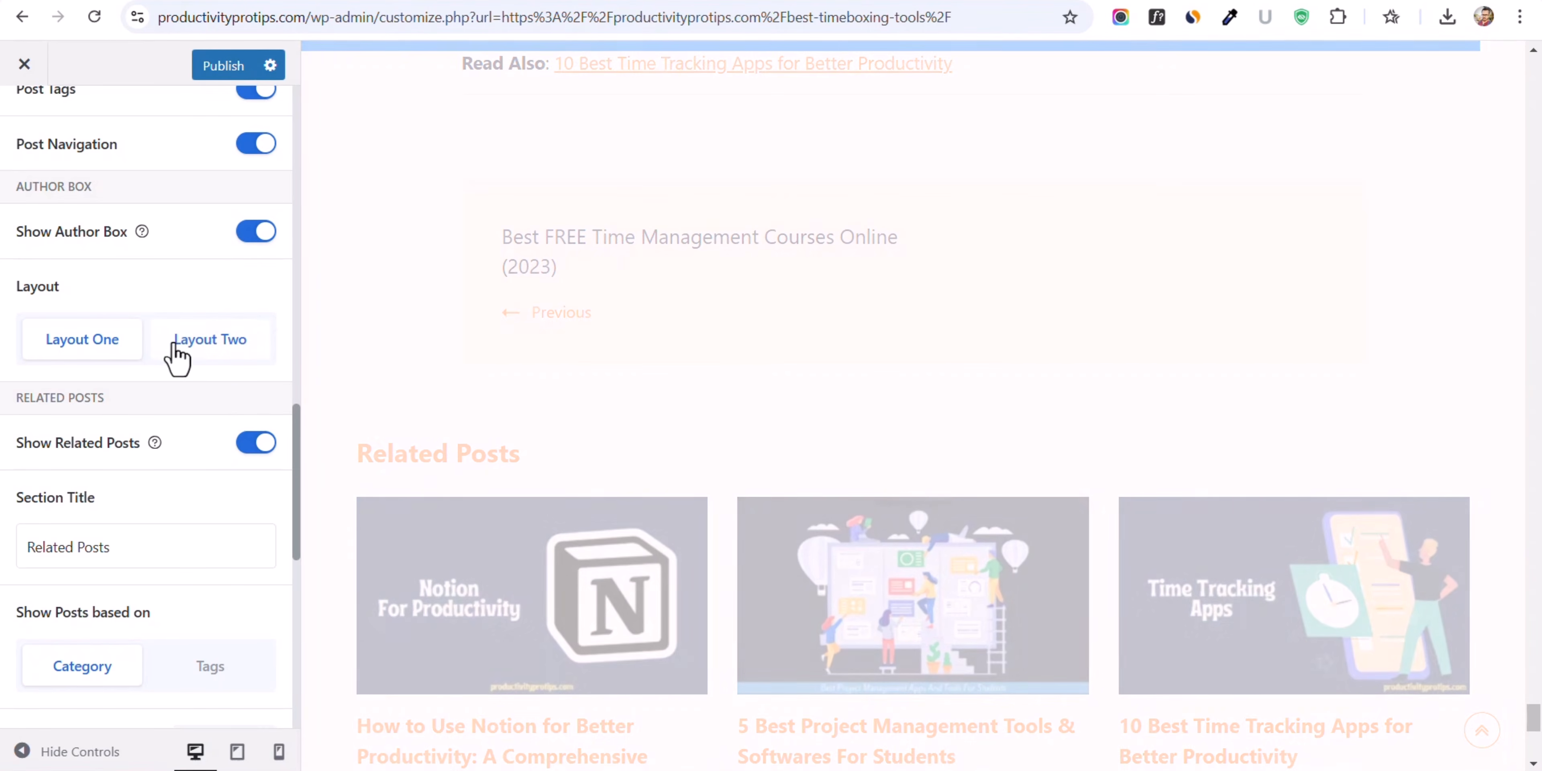
click(213, 351)
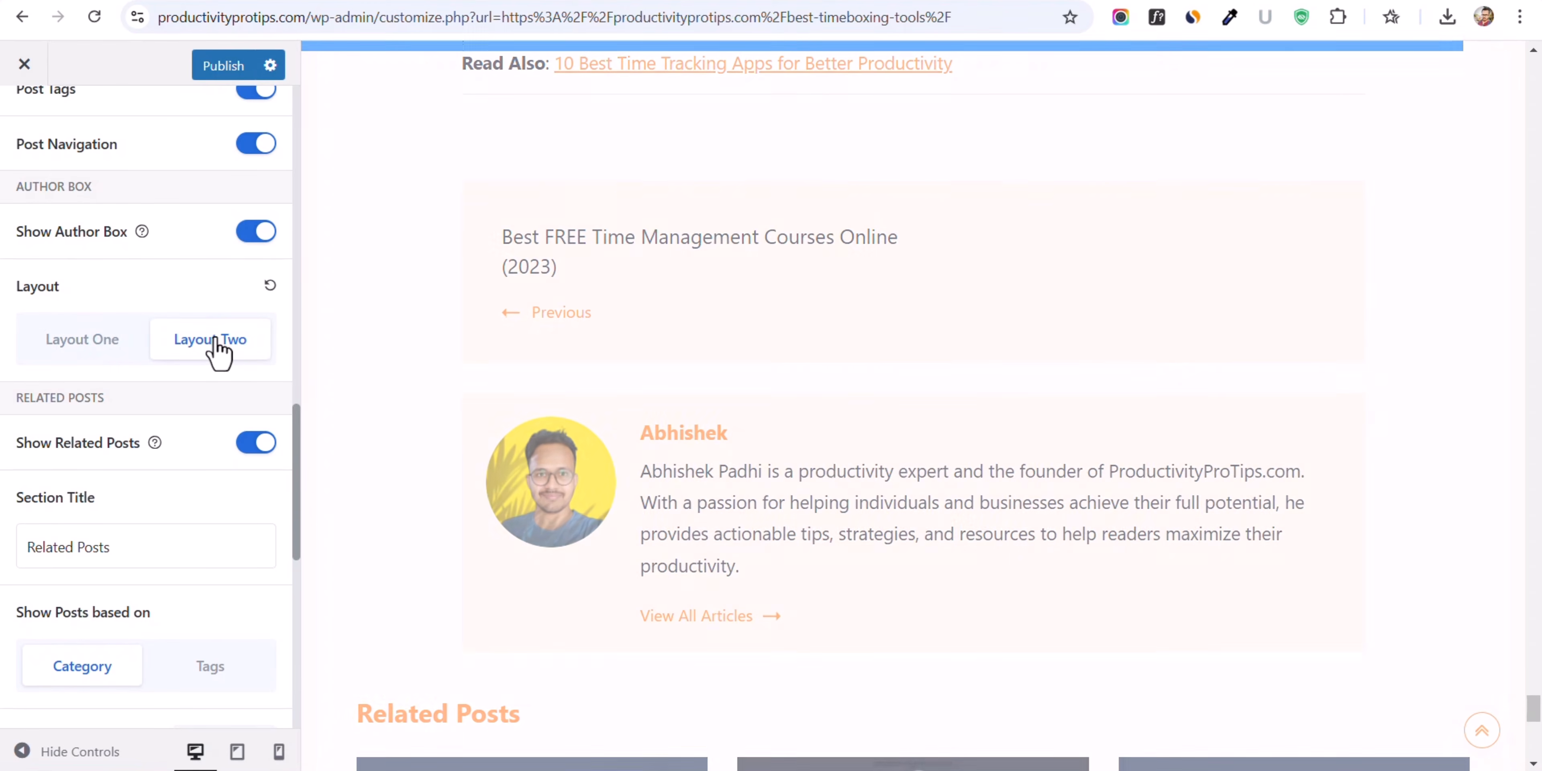
scroll(516, 430, up, 2)
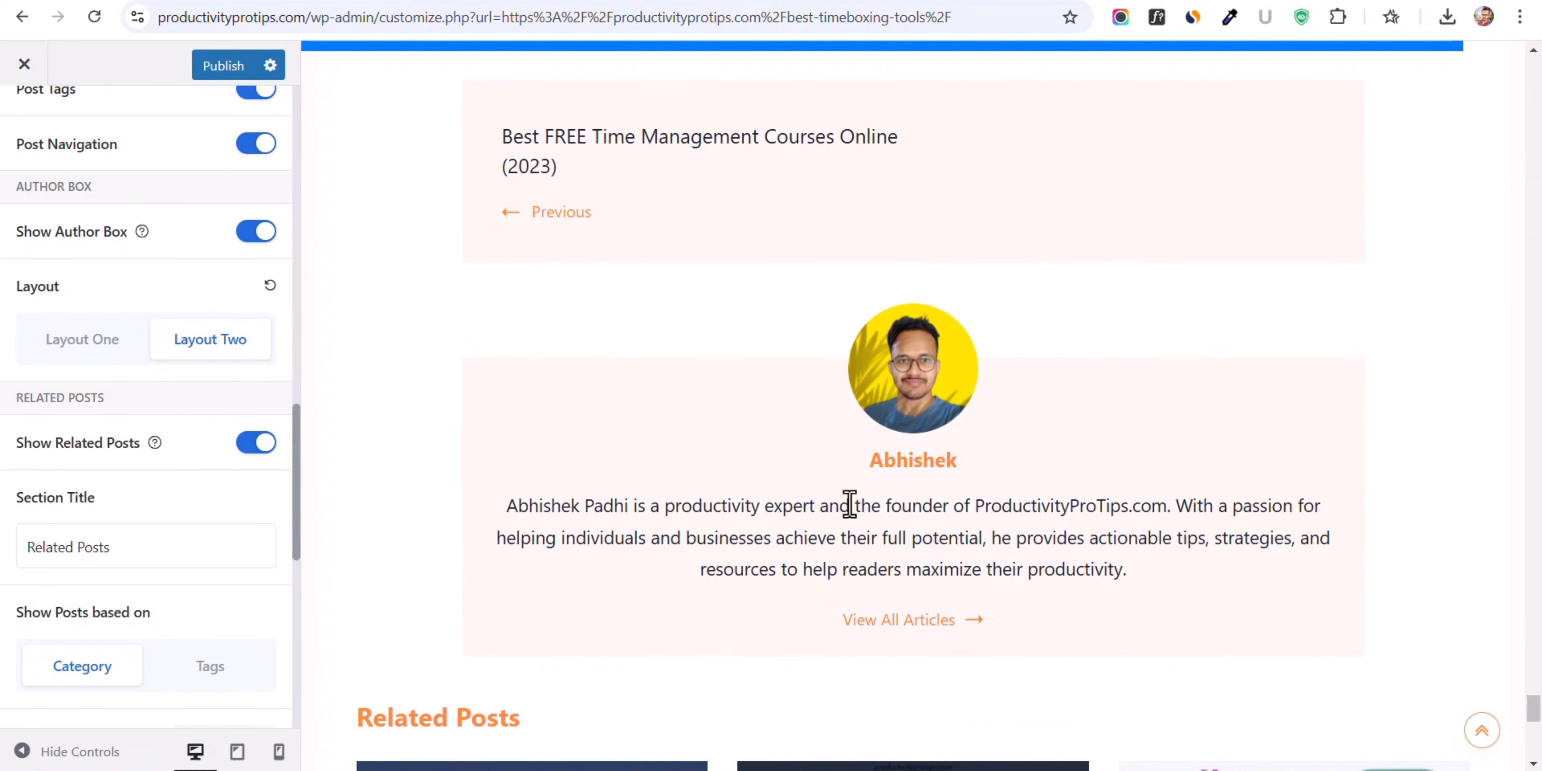
click(76, 349)
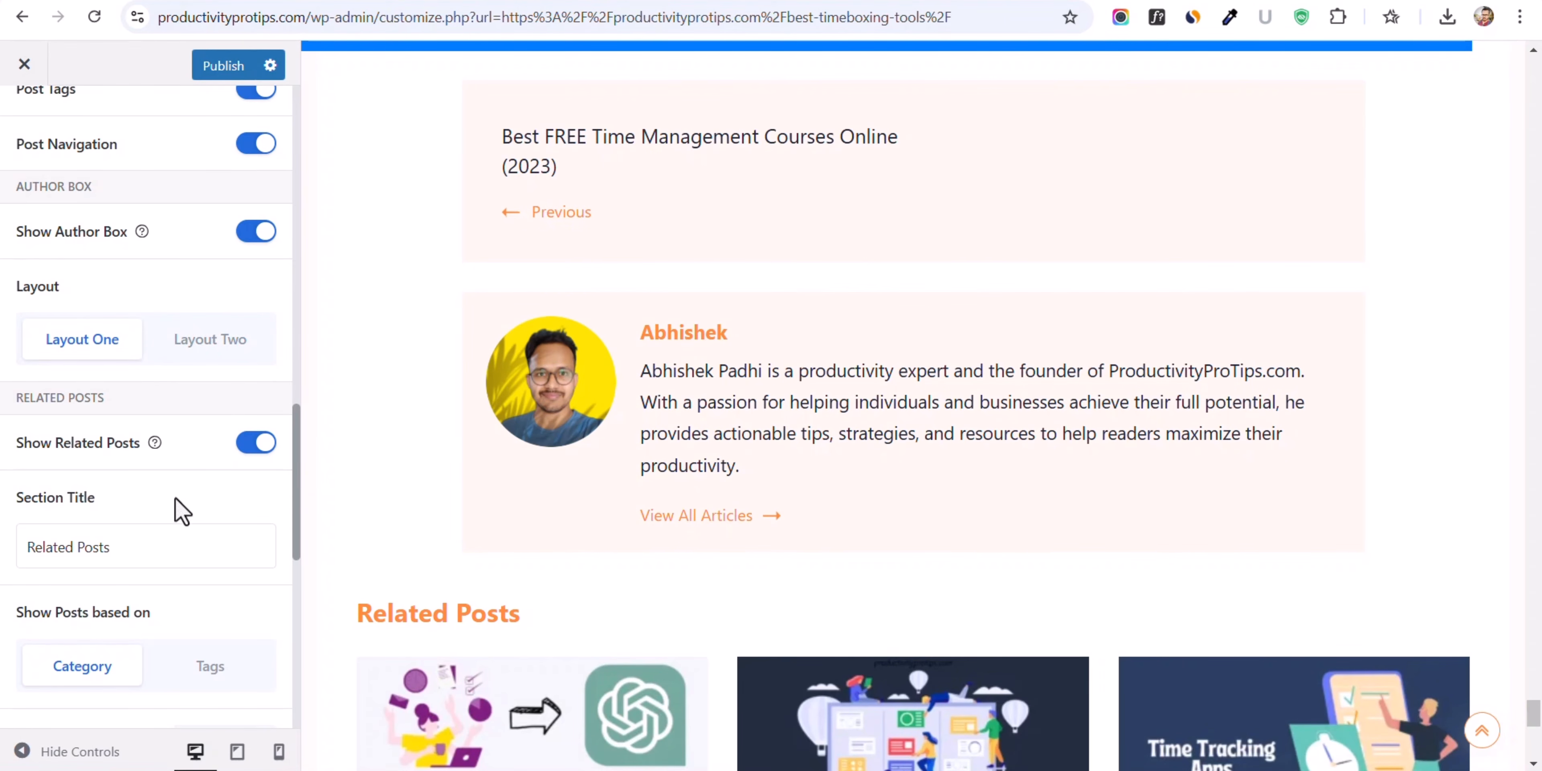
- Examine the Related Posts section in the post preview together with its Section Title setting
scroll(699, 527, down, 10)
scroll(635, 440, up, 3)
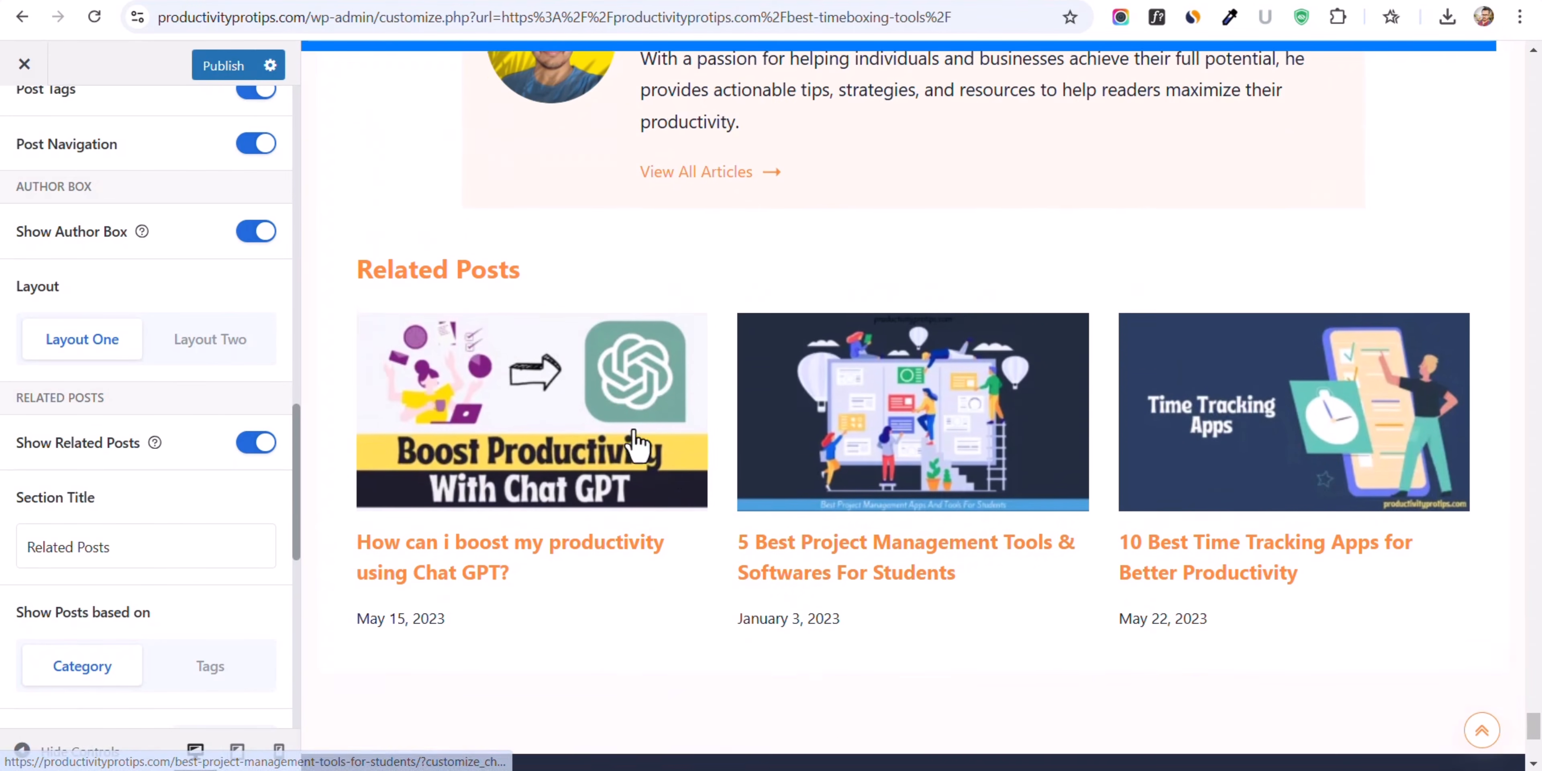
scroll(637, 443, up, 1)
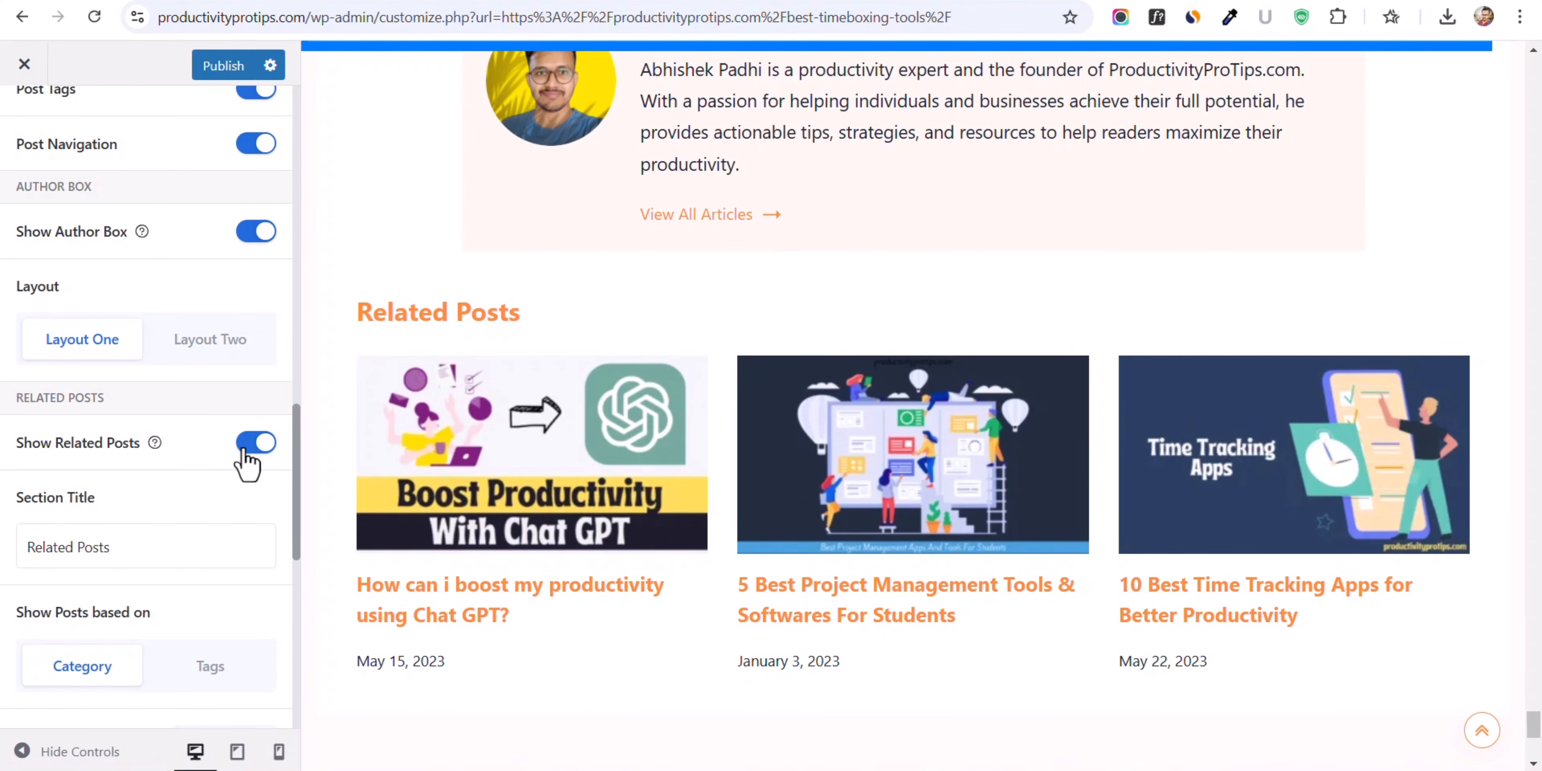
click(126, 554)
drag(375, 320, 541, 330)
click(560, 321)
- Try basing the related posts on Tags, check the preview, switch back to Category and compare the listed posts
scroll(120, 563, down, 3)
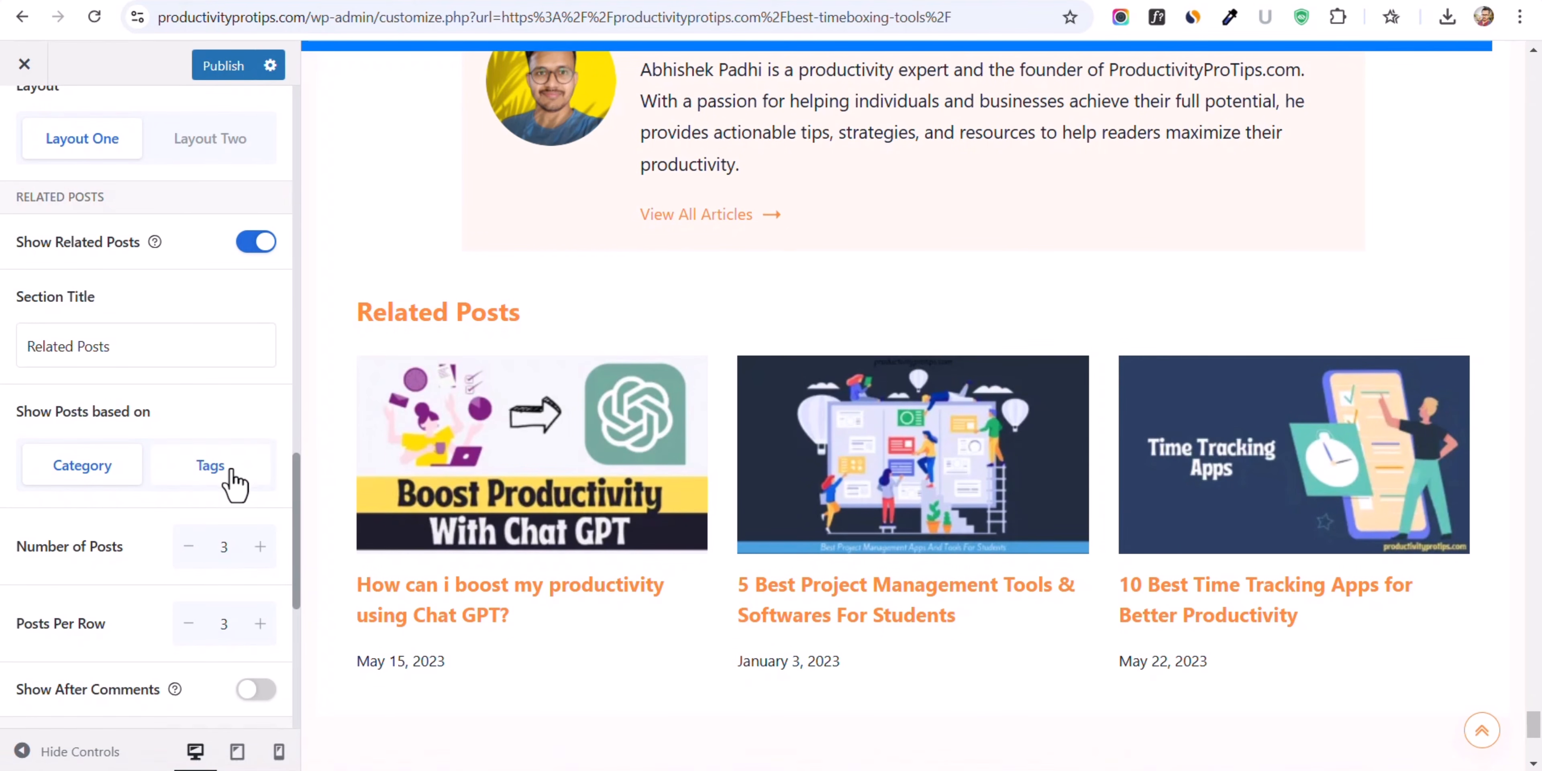
click(202, 469)
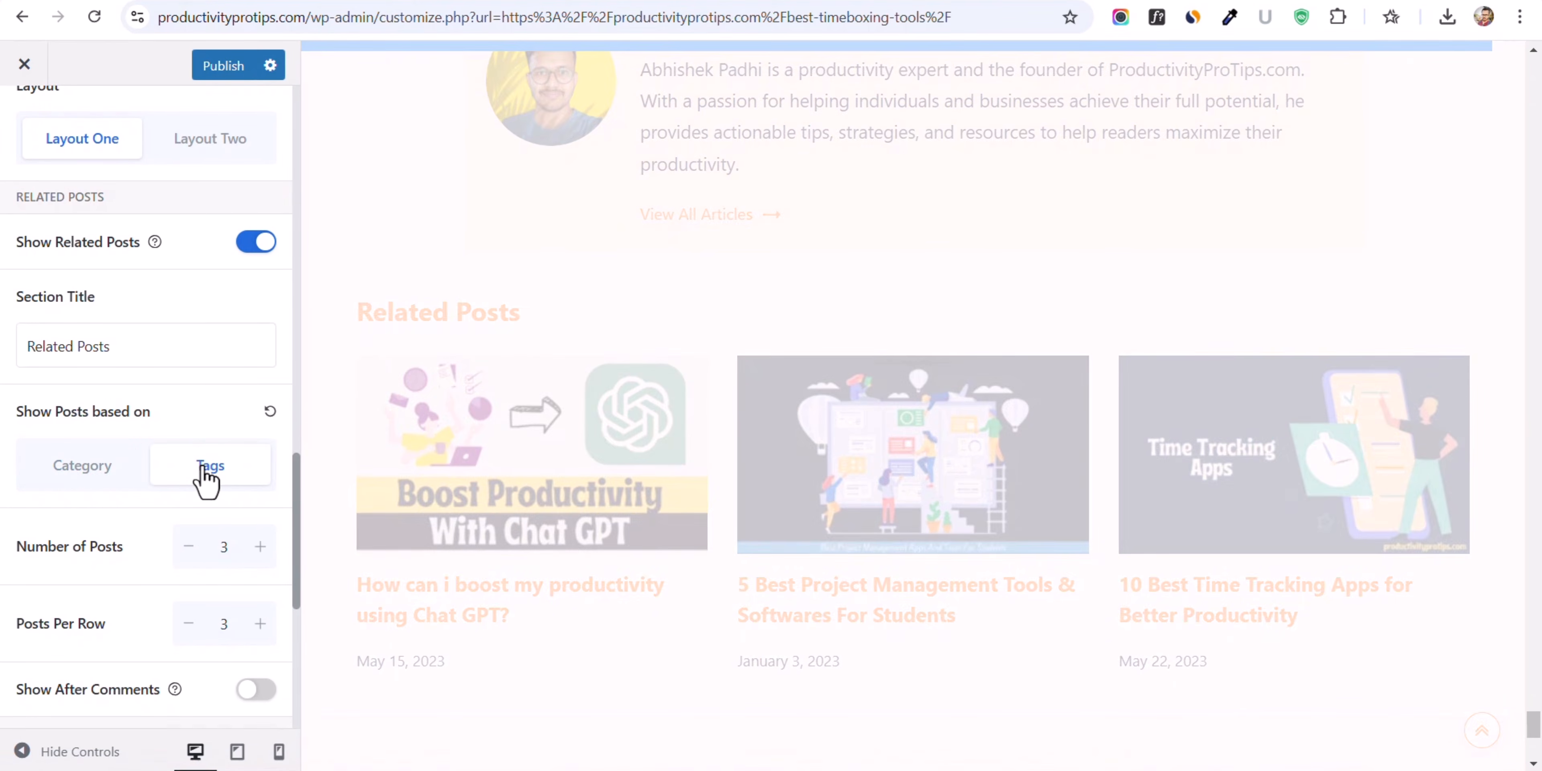
scroll(600, 256, up, 5)
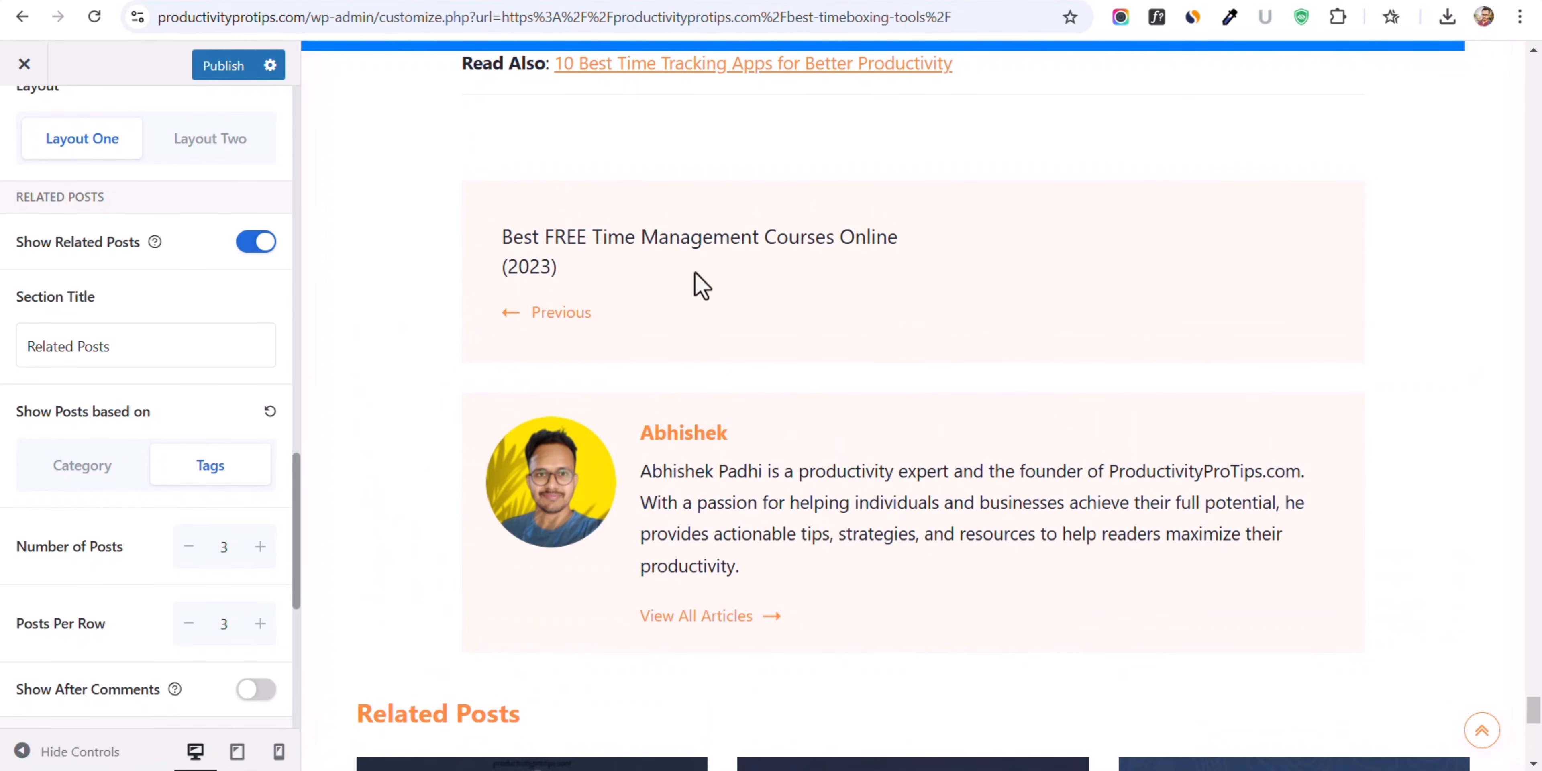
scroll(719, 359, down, 8)
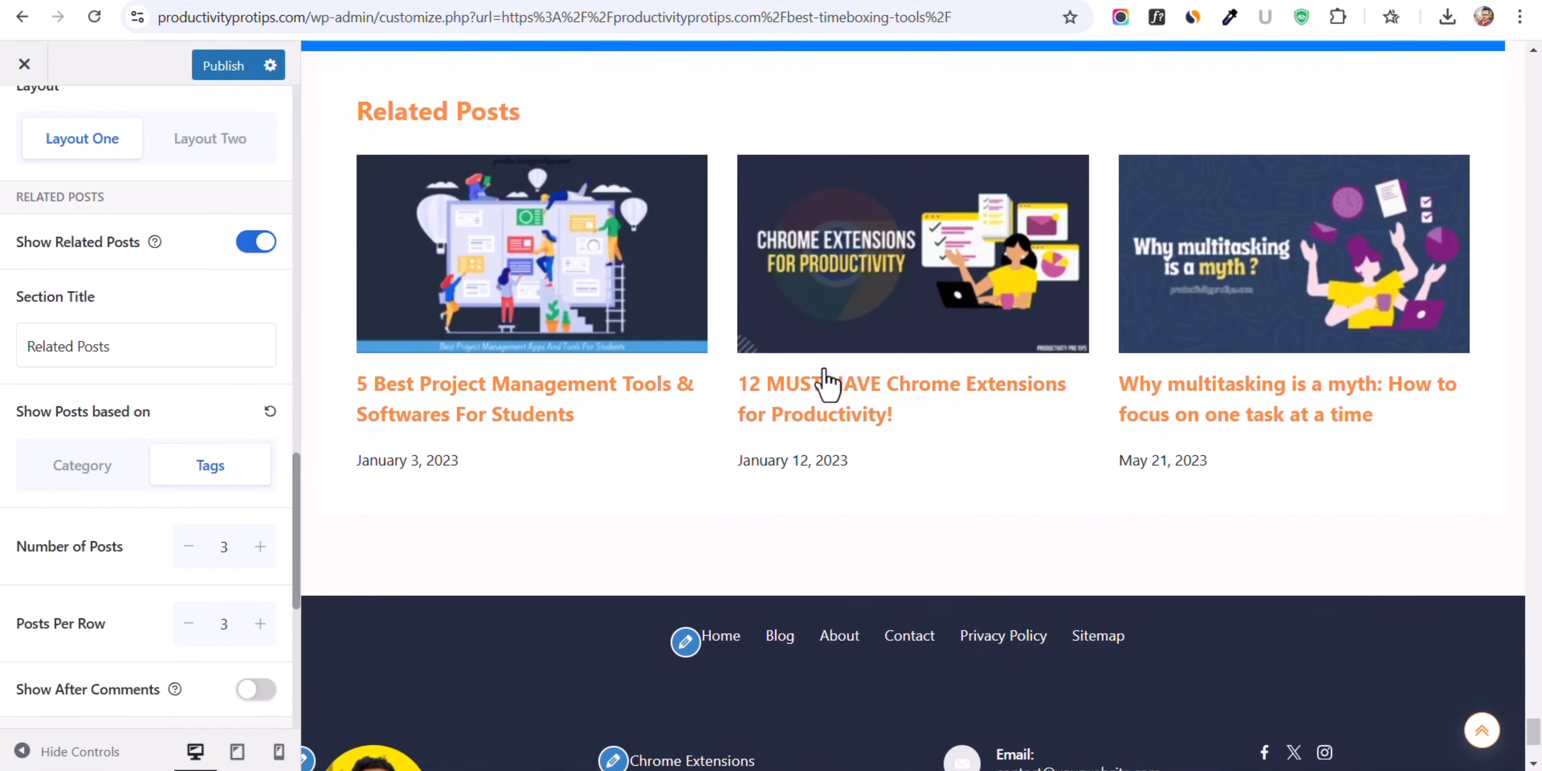
click(84, 474)
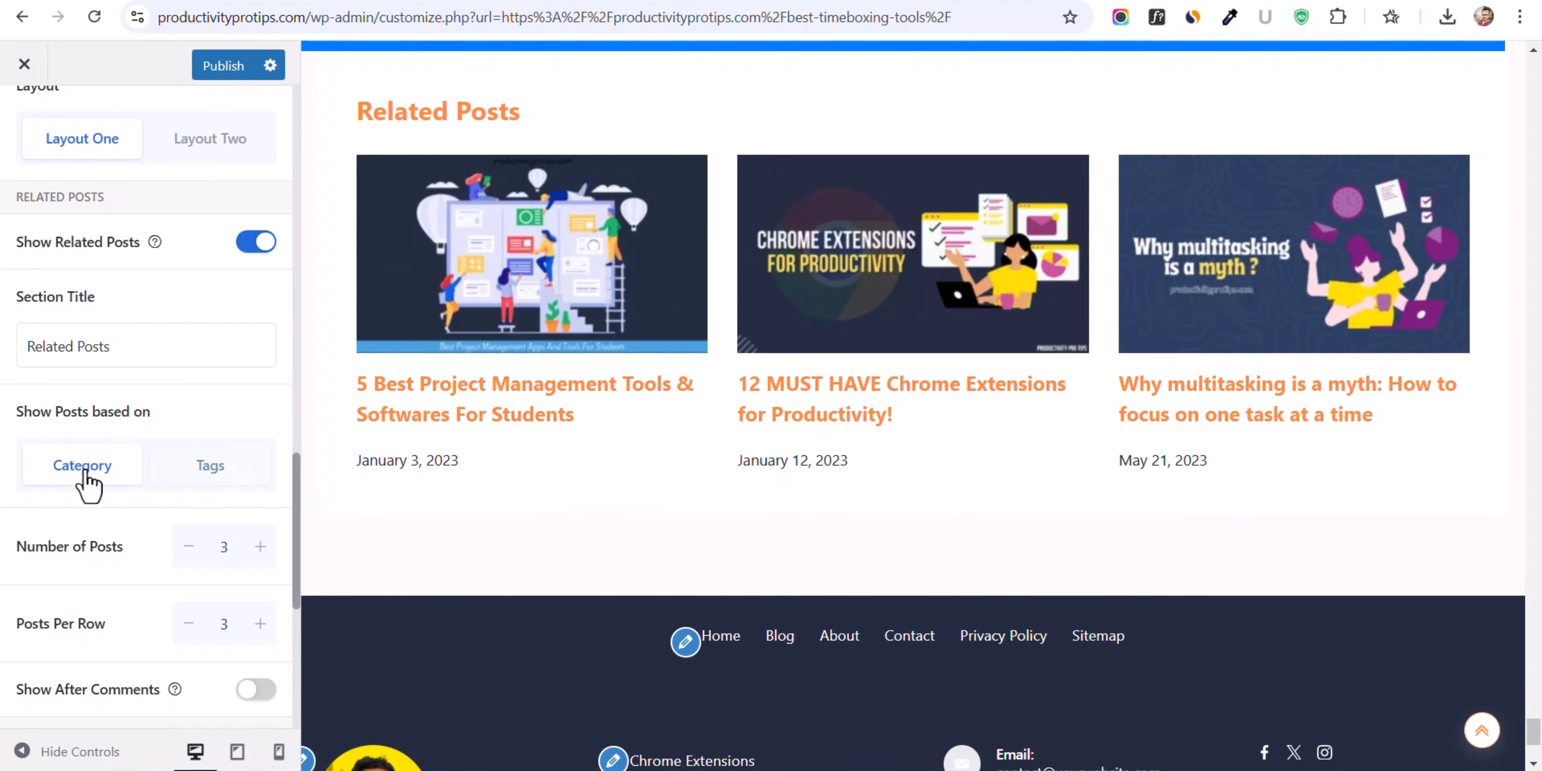
scroll(671, 457, up, 3)
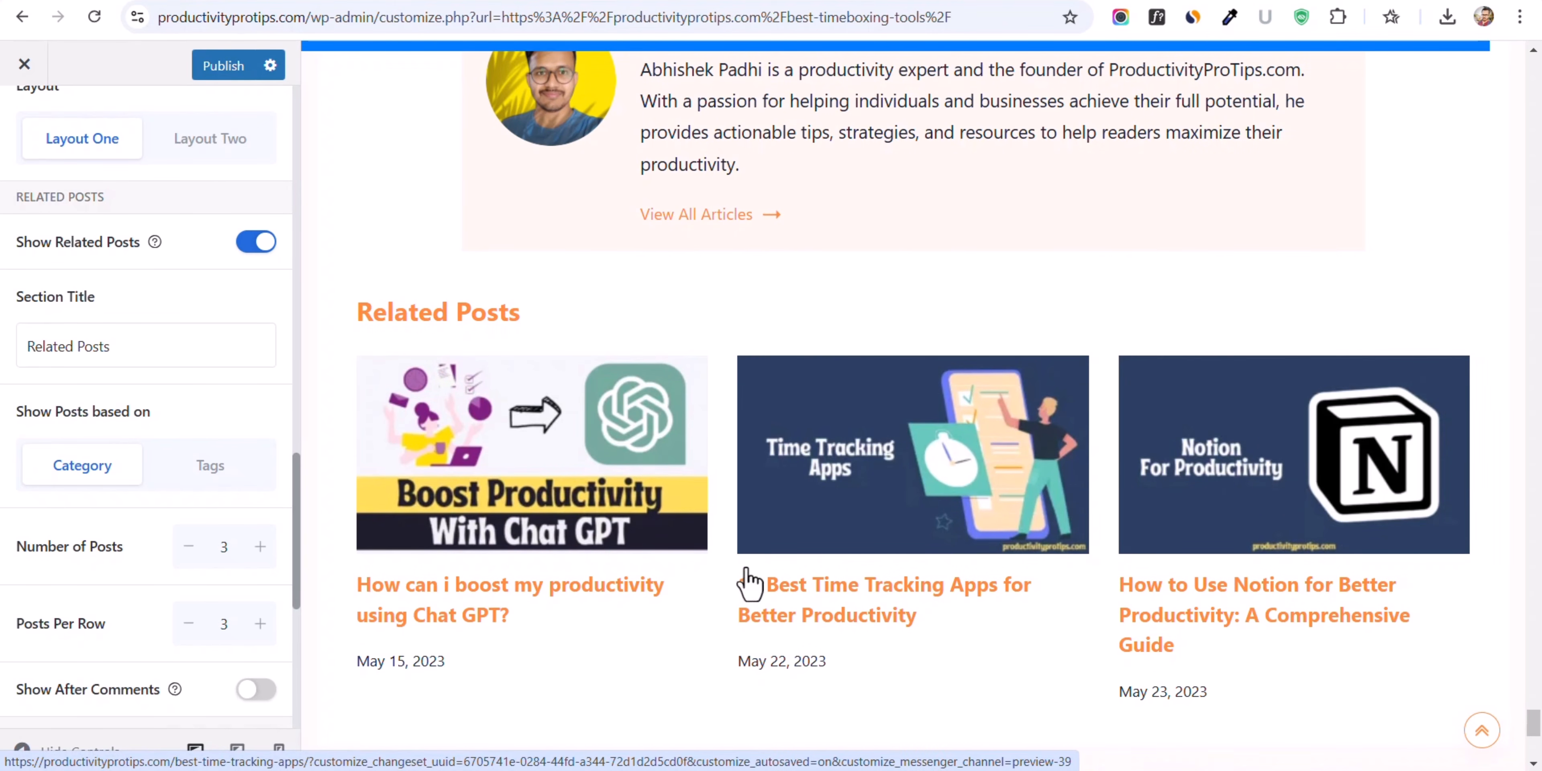
scroll(711, 554, down, 2)
scroll(710, 554, down, 2)
scroll(572, 494, up, 4)
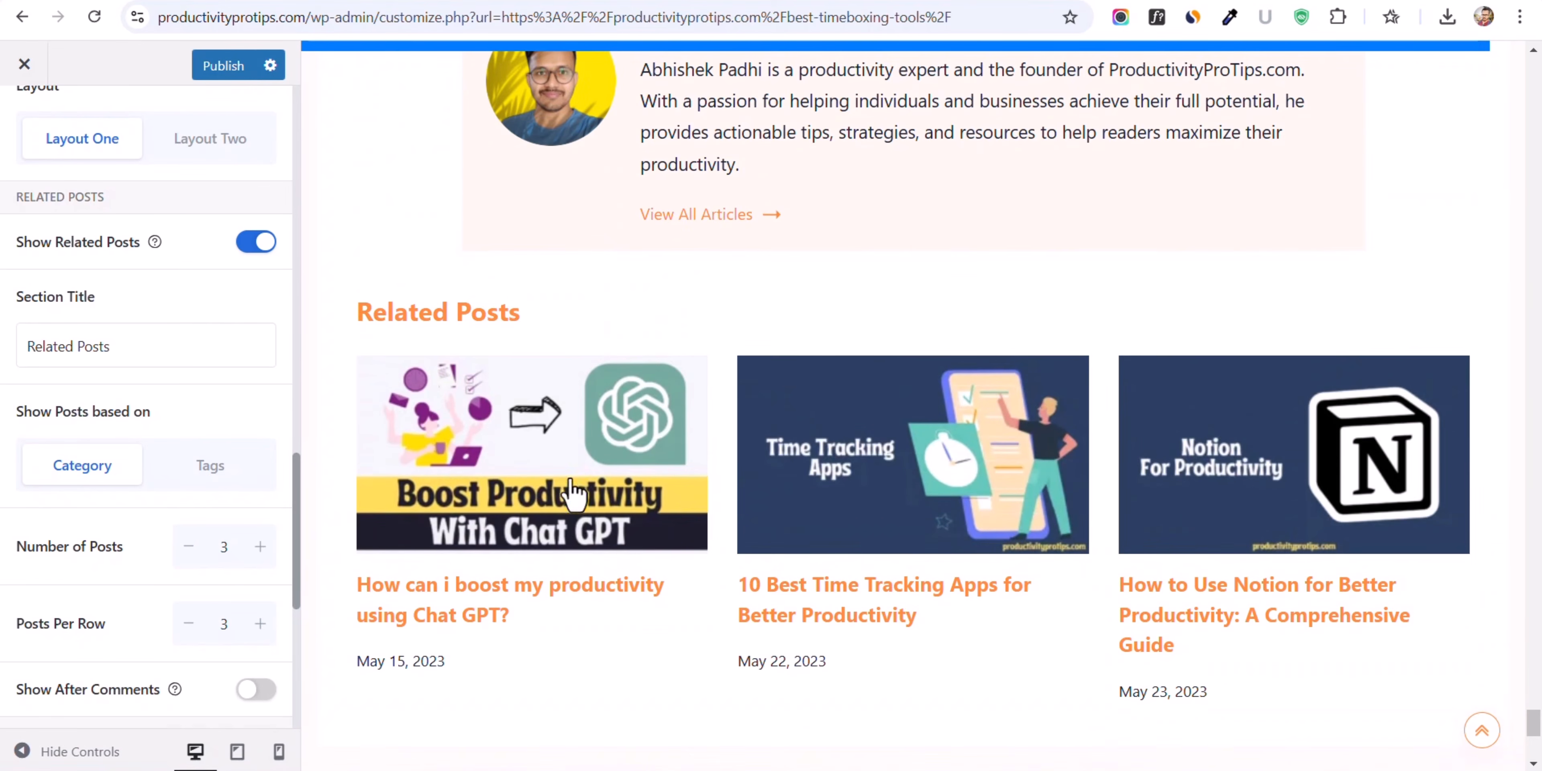
- Try 6 as the Number of Posts for the related posts, check the preview and return the number to 3
scroll(133, 627, down, 3)
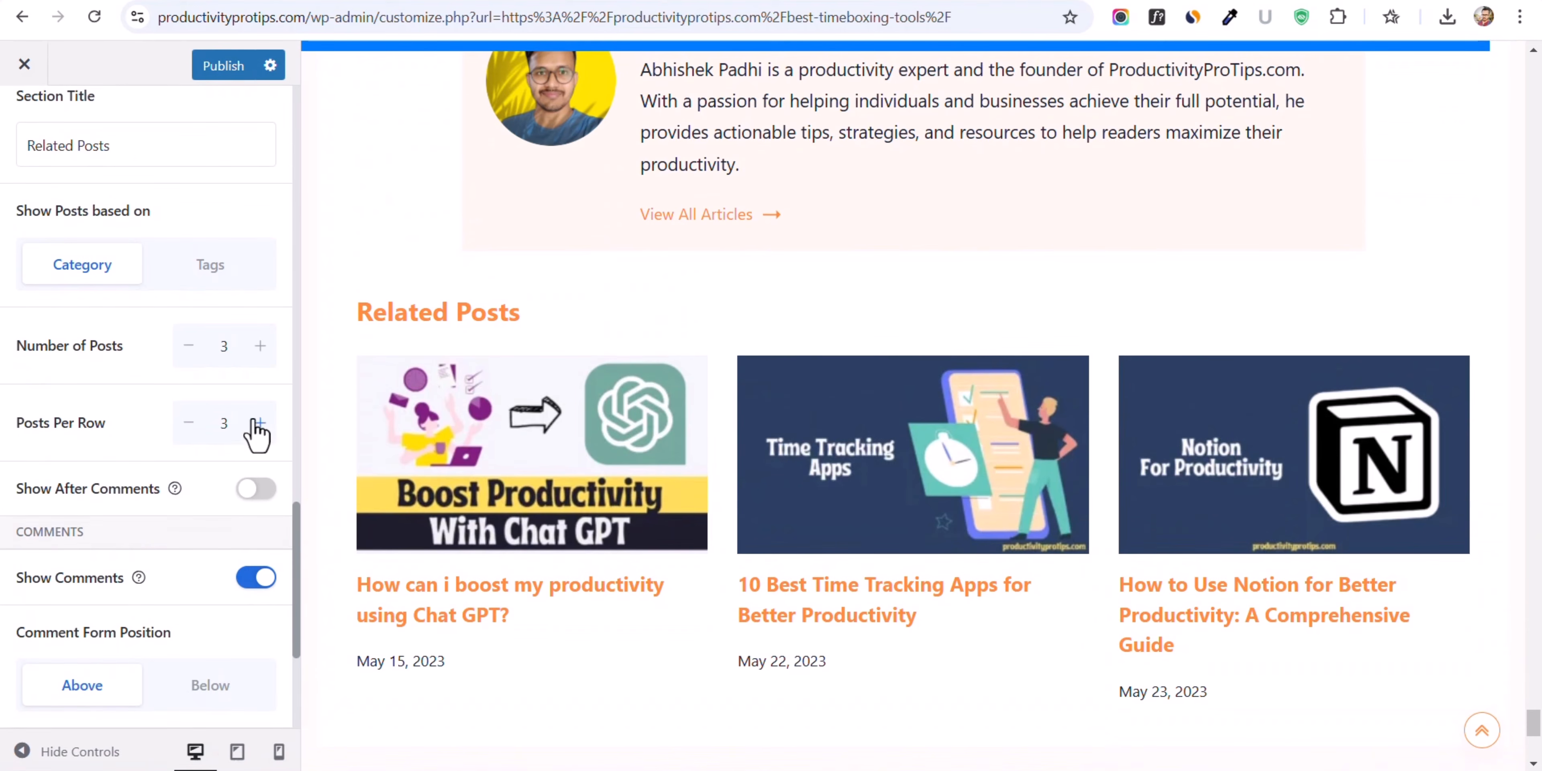
click(260, 346)
click(259, 346)
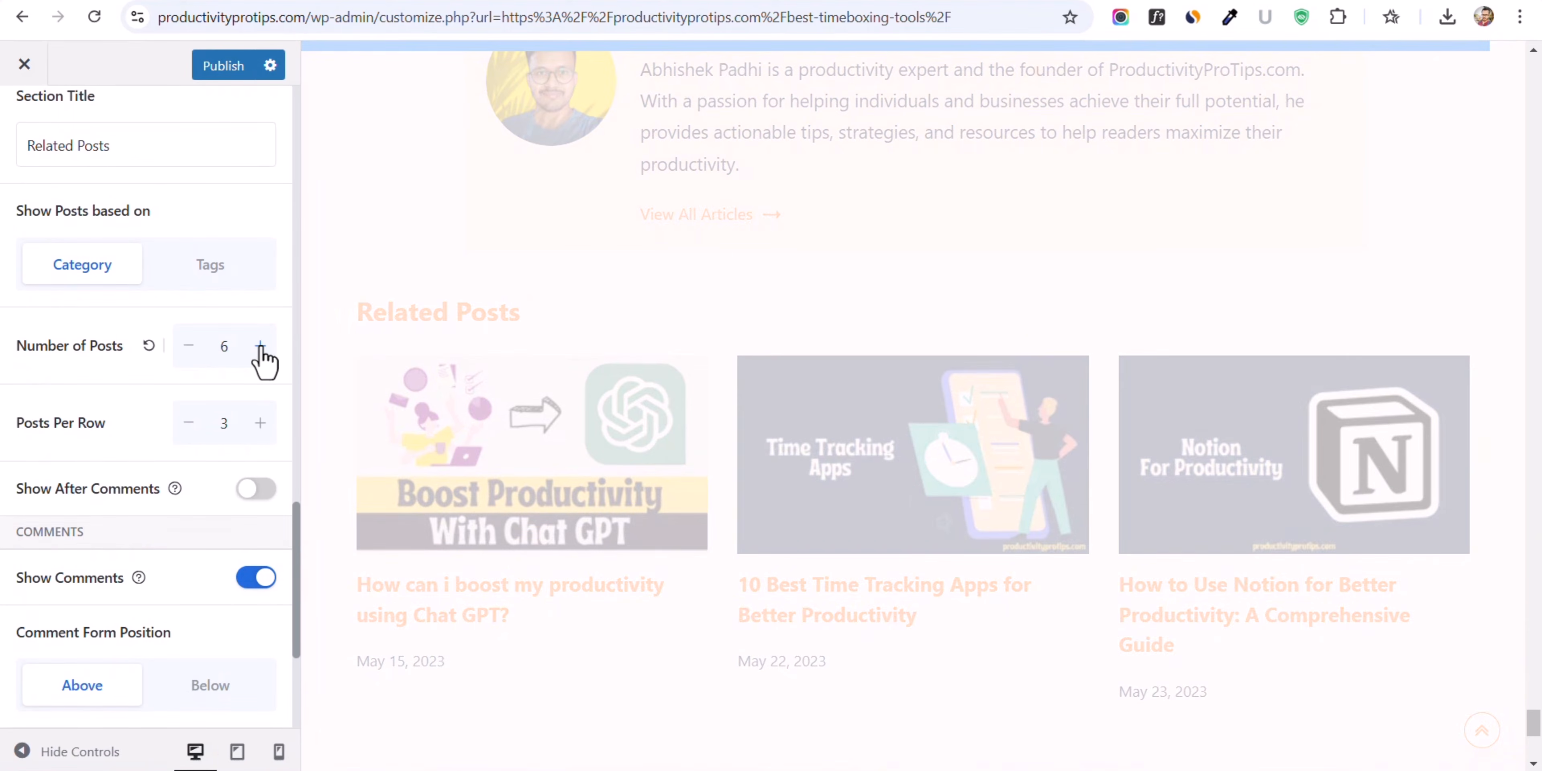
scroll(898, 374, down, 4)
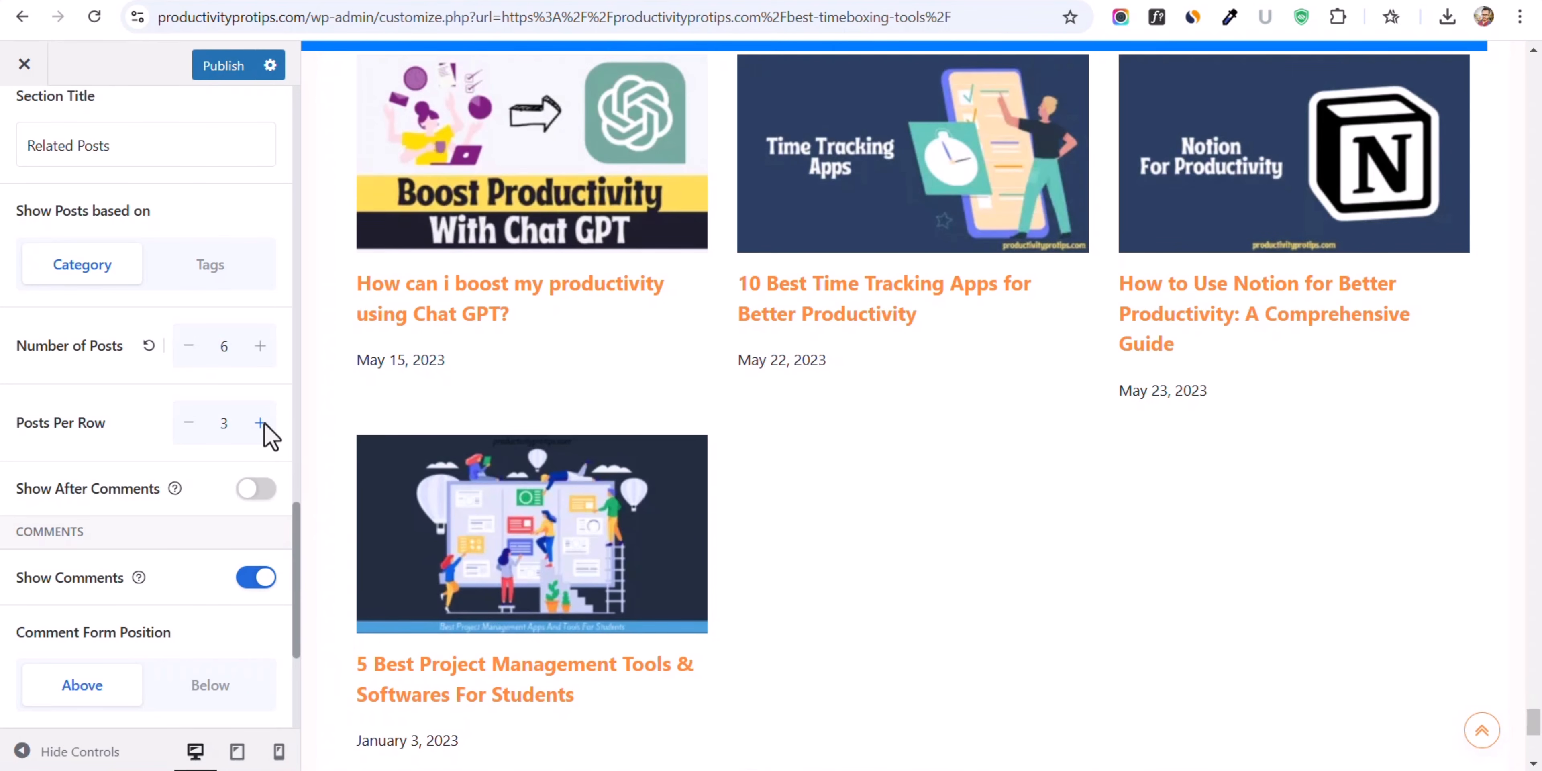
click(186, 349)
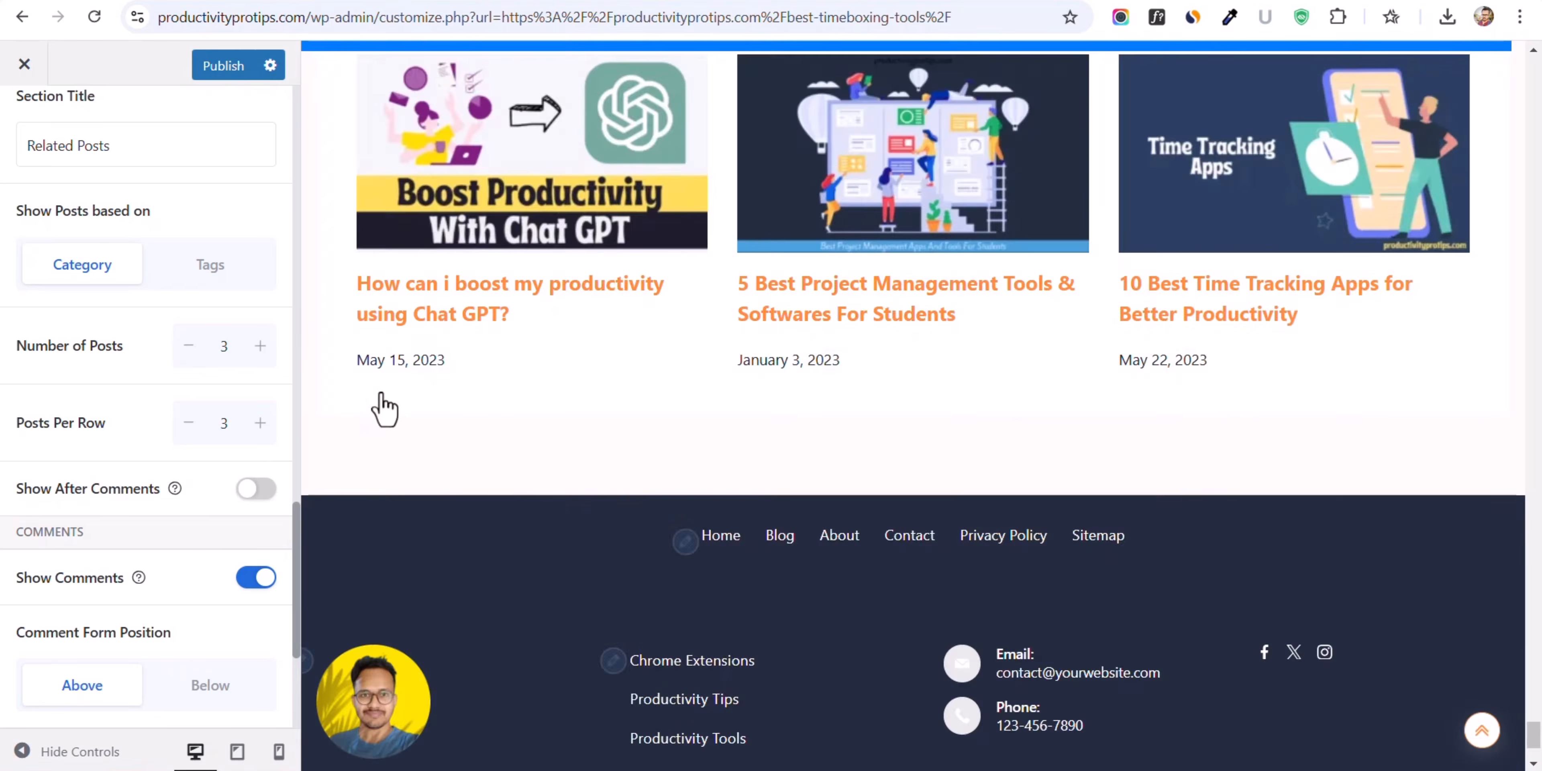
scroll(946, 425, down, 5)
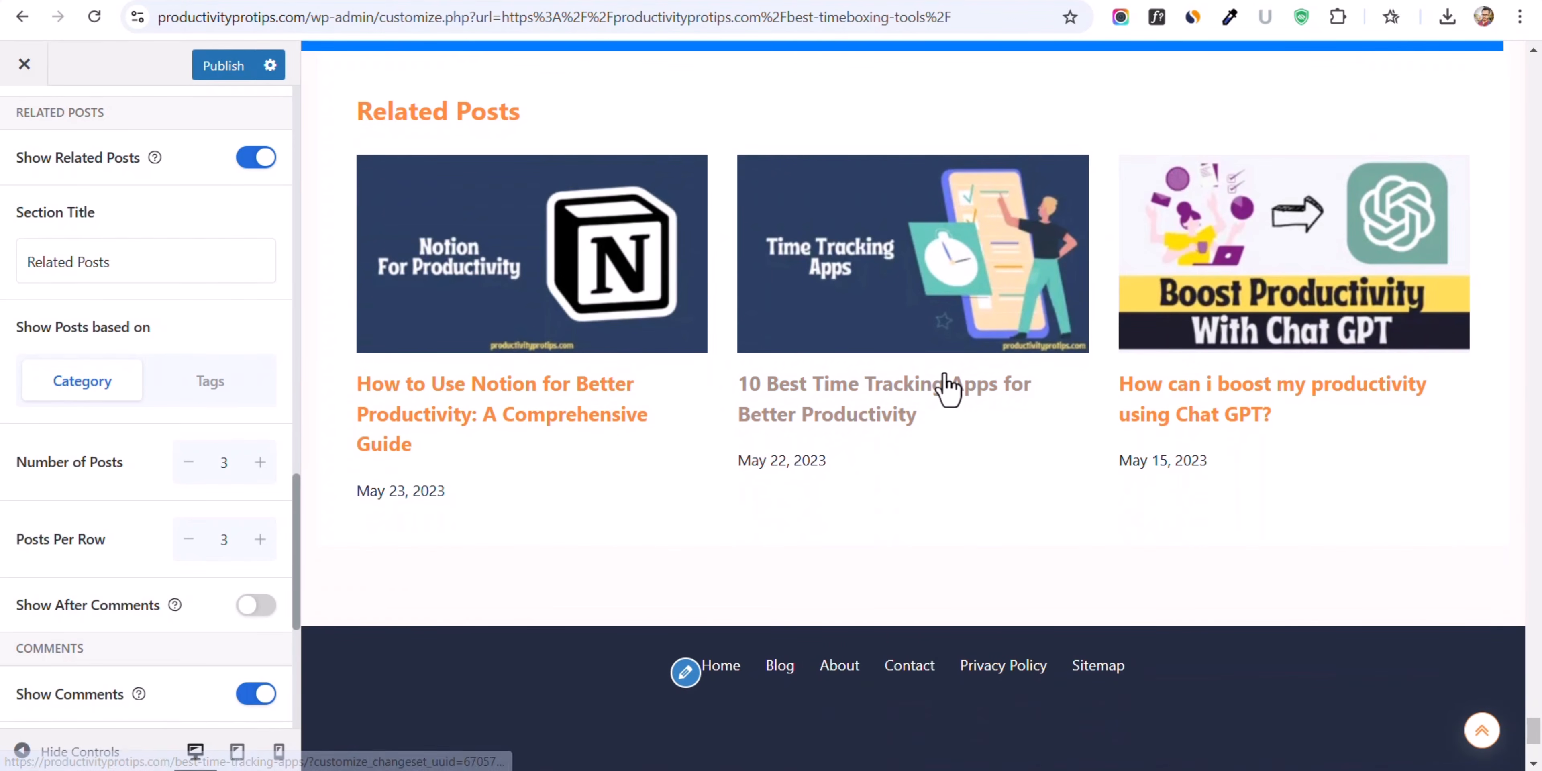
- Enable Show After Comments for the related posts and review the comment and vertical spacing options
click(256, 606)
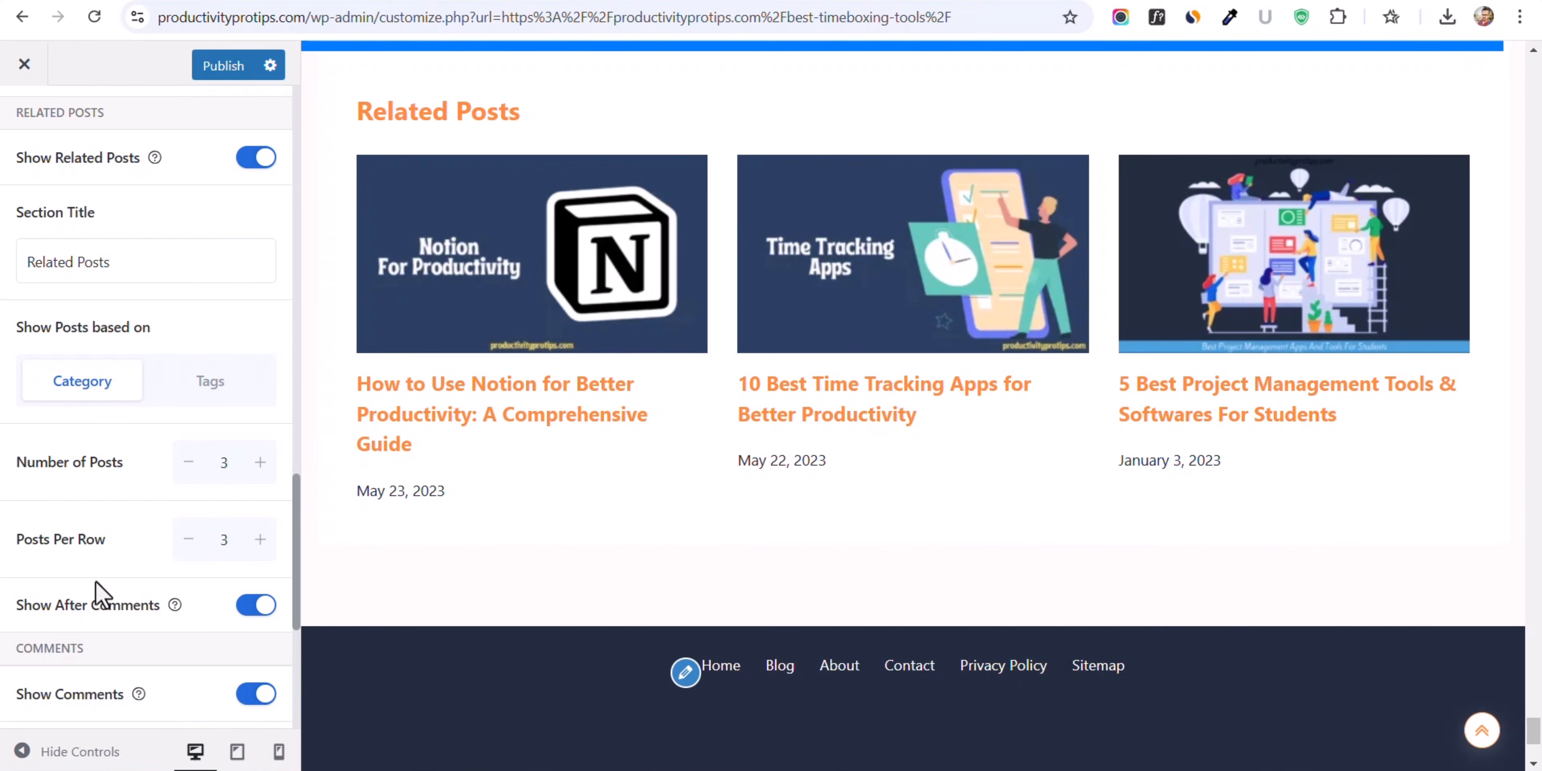
scroll(120, 574, down, 5)
scroll(136, 389, up, 5)
scroll(168, 509, down, 3)
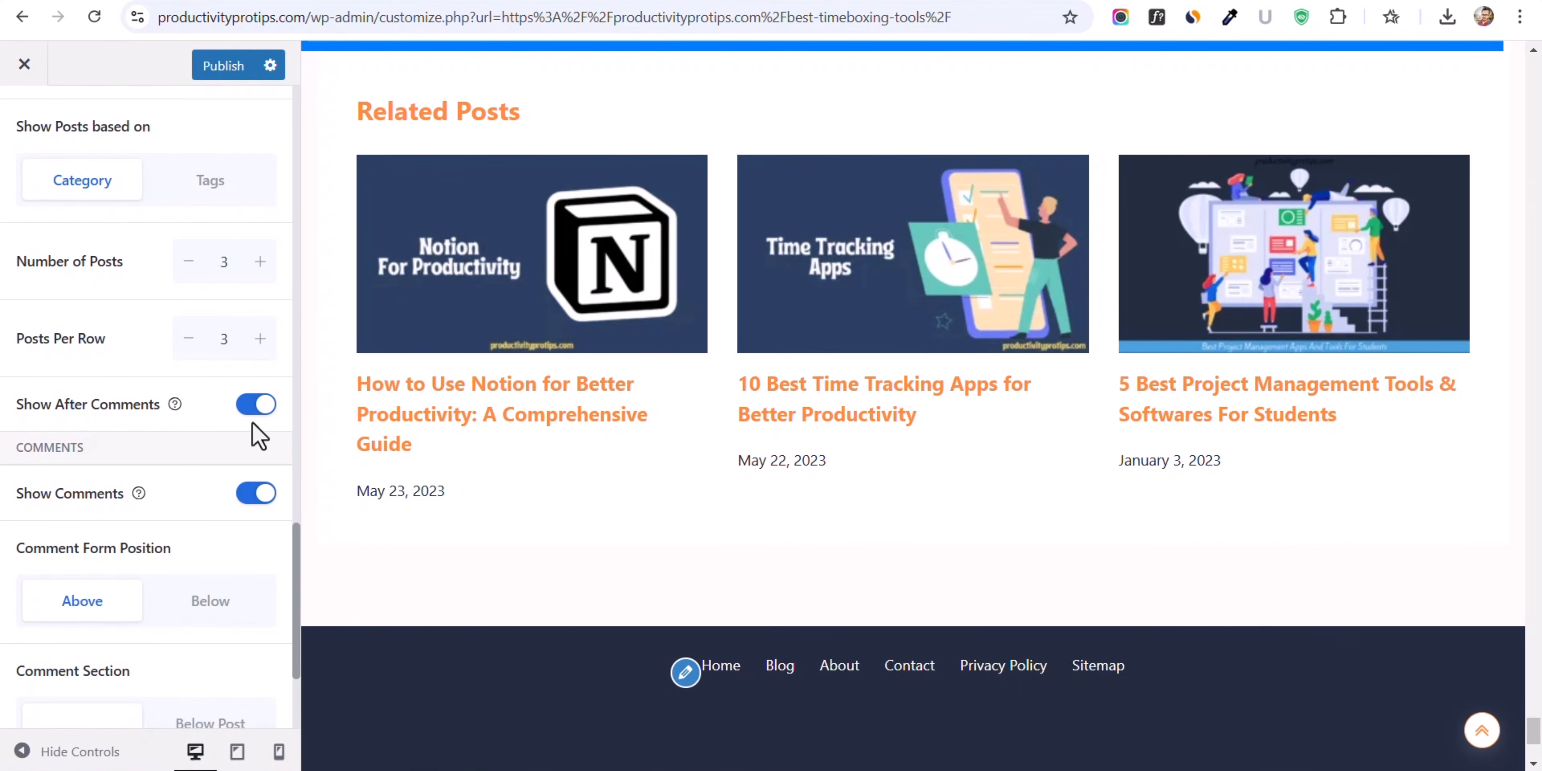
scroll(153, 500, down, 3)
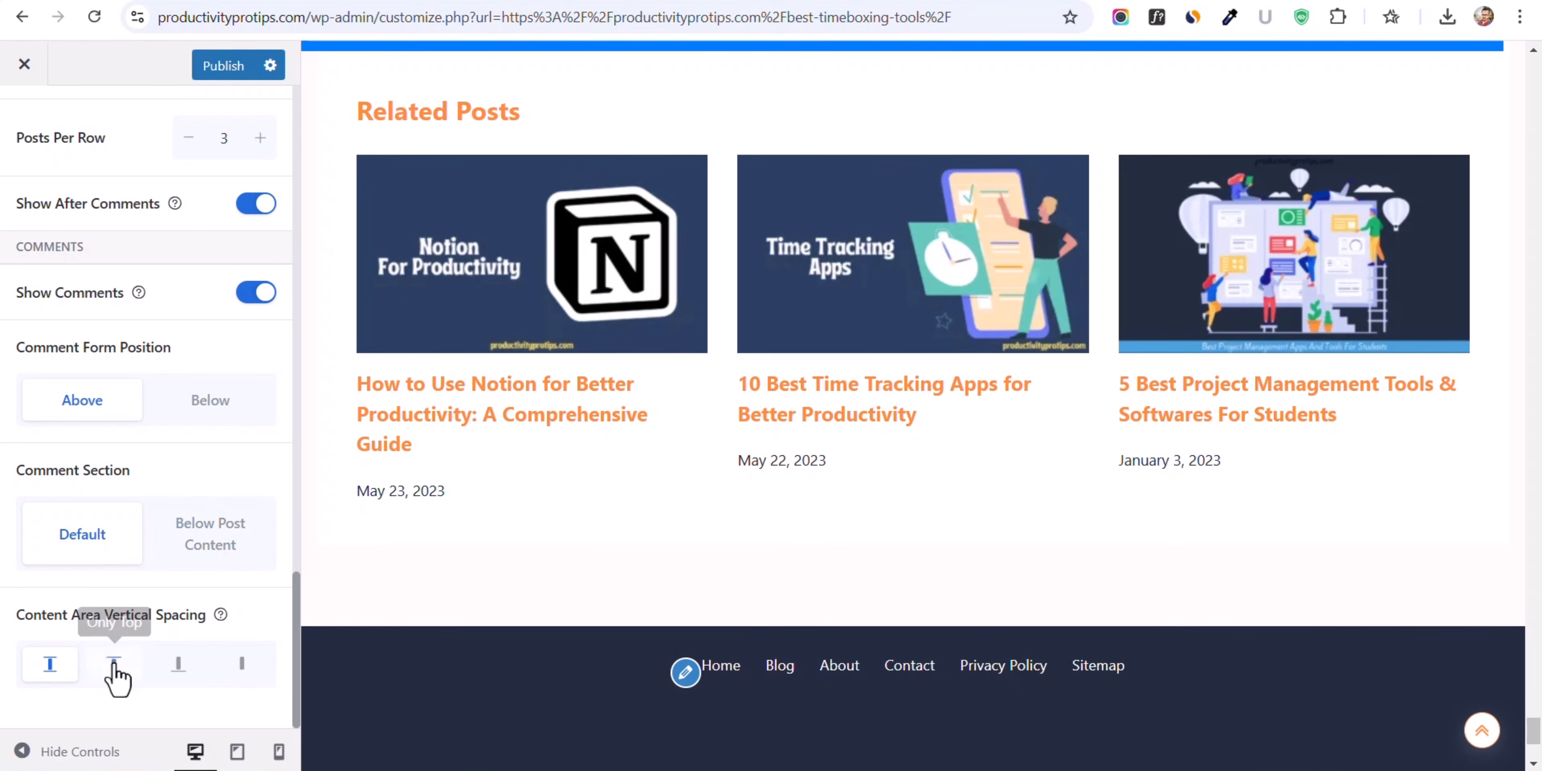
scroll(185, 539, up, 15)
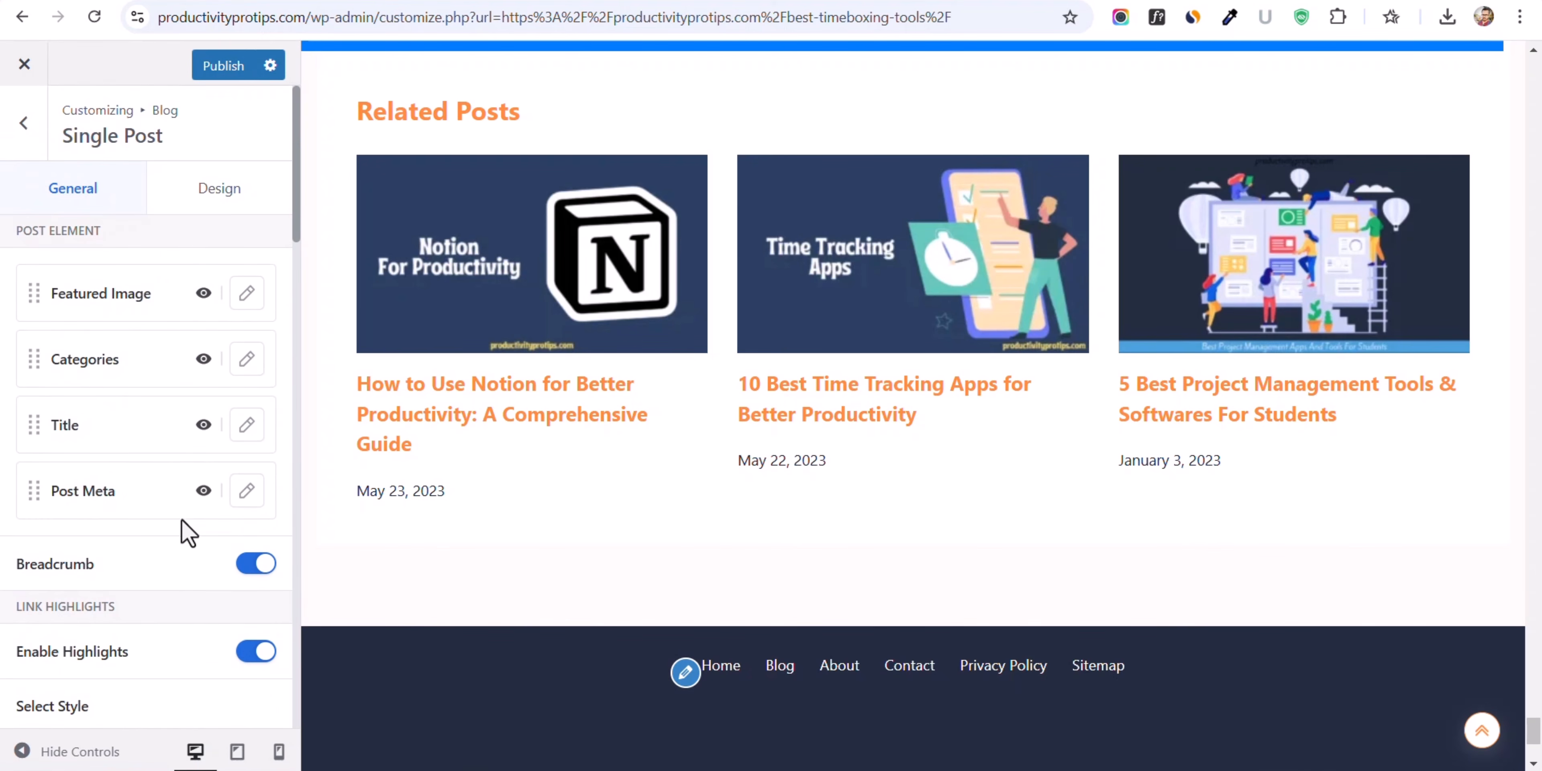
- Review the Single Post design options for link highlight colors and the content area against the post preview
click(206, 188)
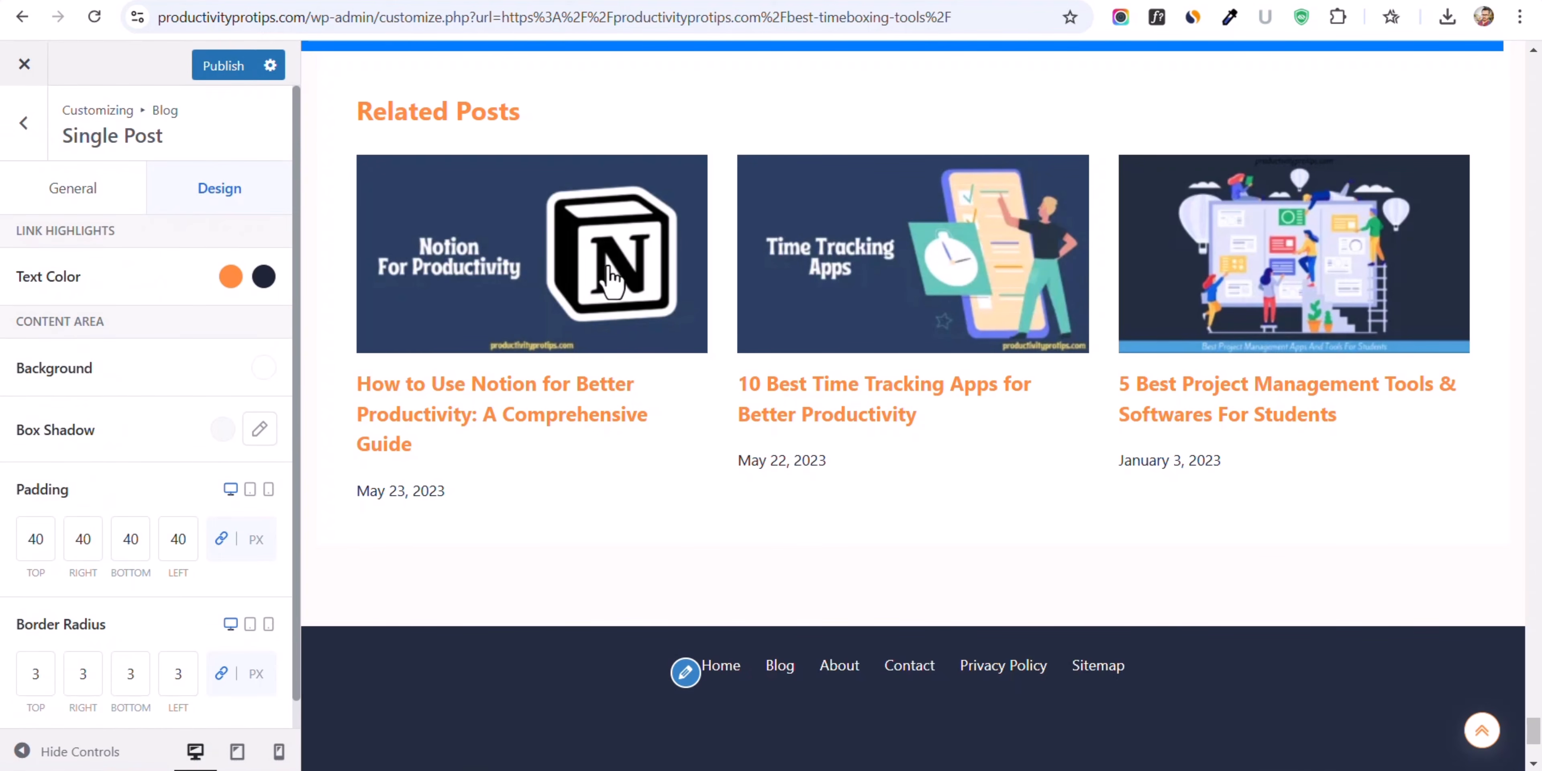
scroll(774, 269, up, 20)
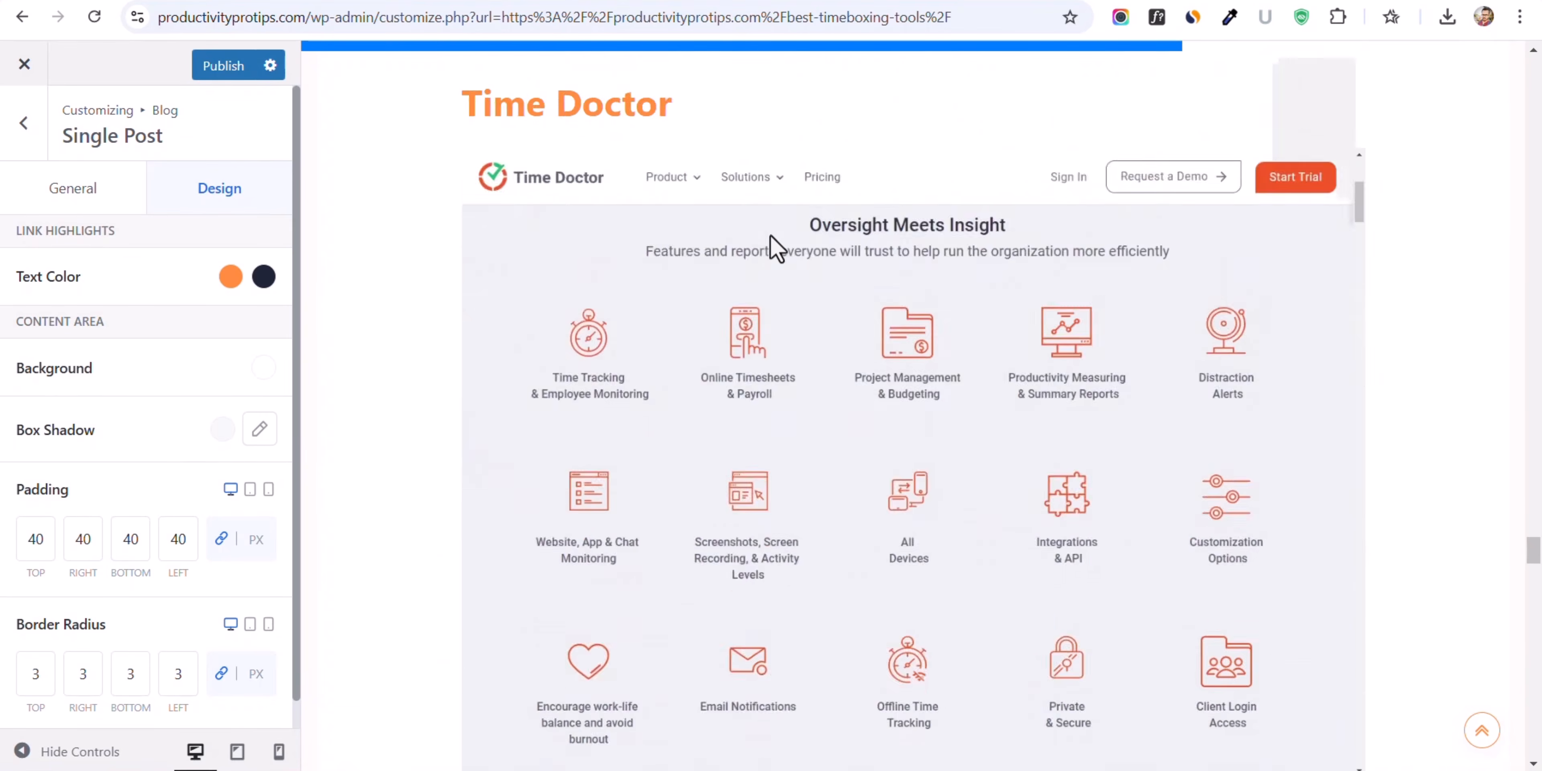
scroll(772, 245, up, 15)
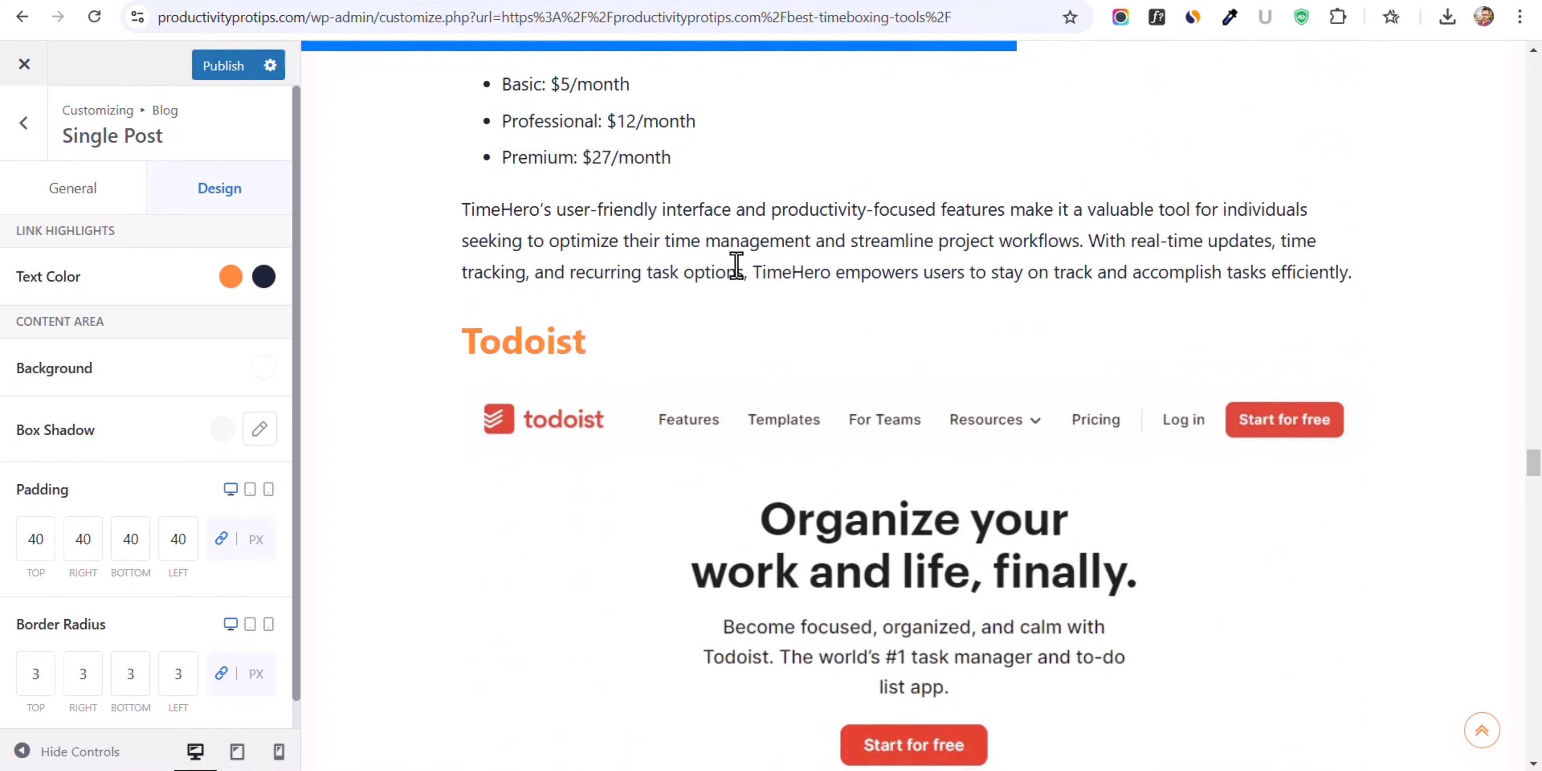
scroll(737, 264, up, 20)
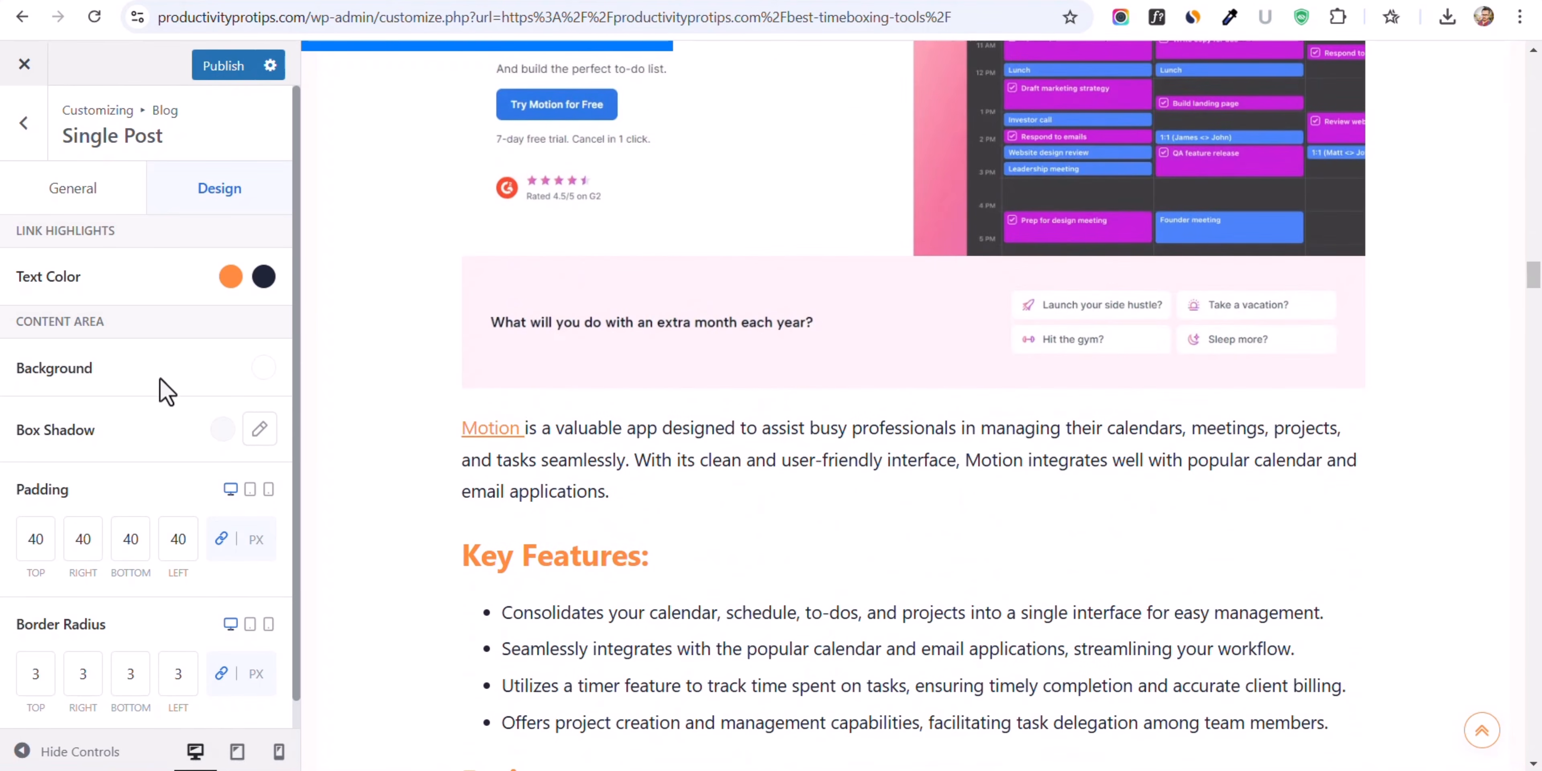
scroll(144, 614, down, 1)
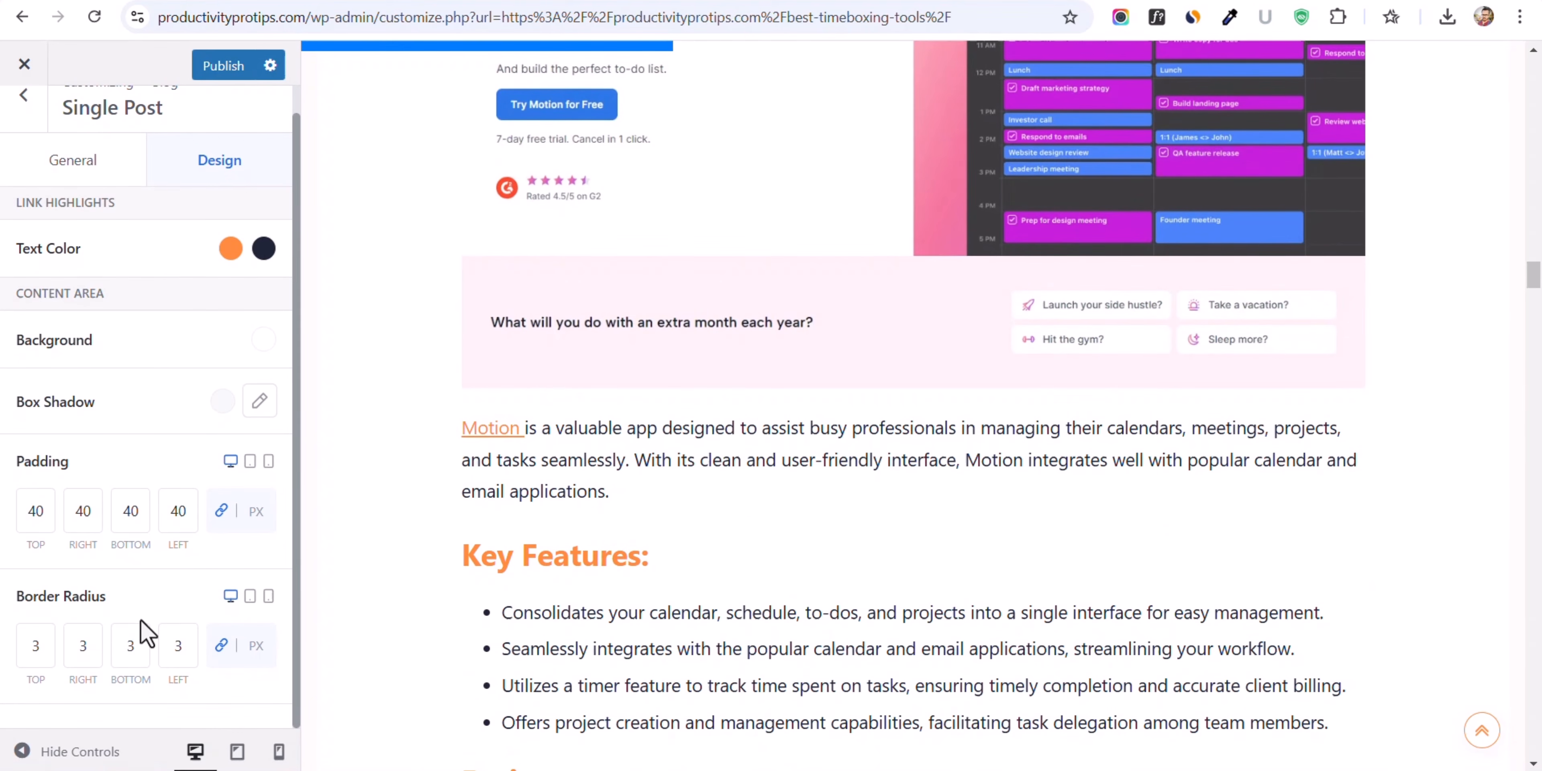
scroll(174, 605, up, 1)
- Leave the Single Post settings and open the Author Page settings under Blog
click(15, 140)
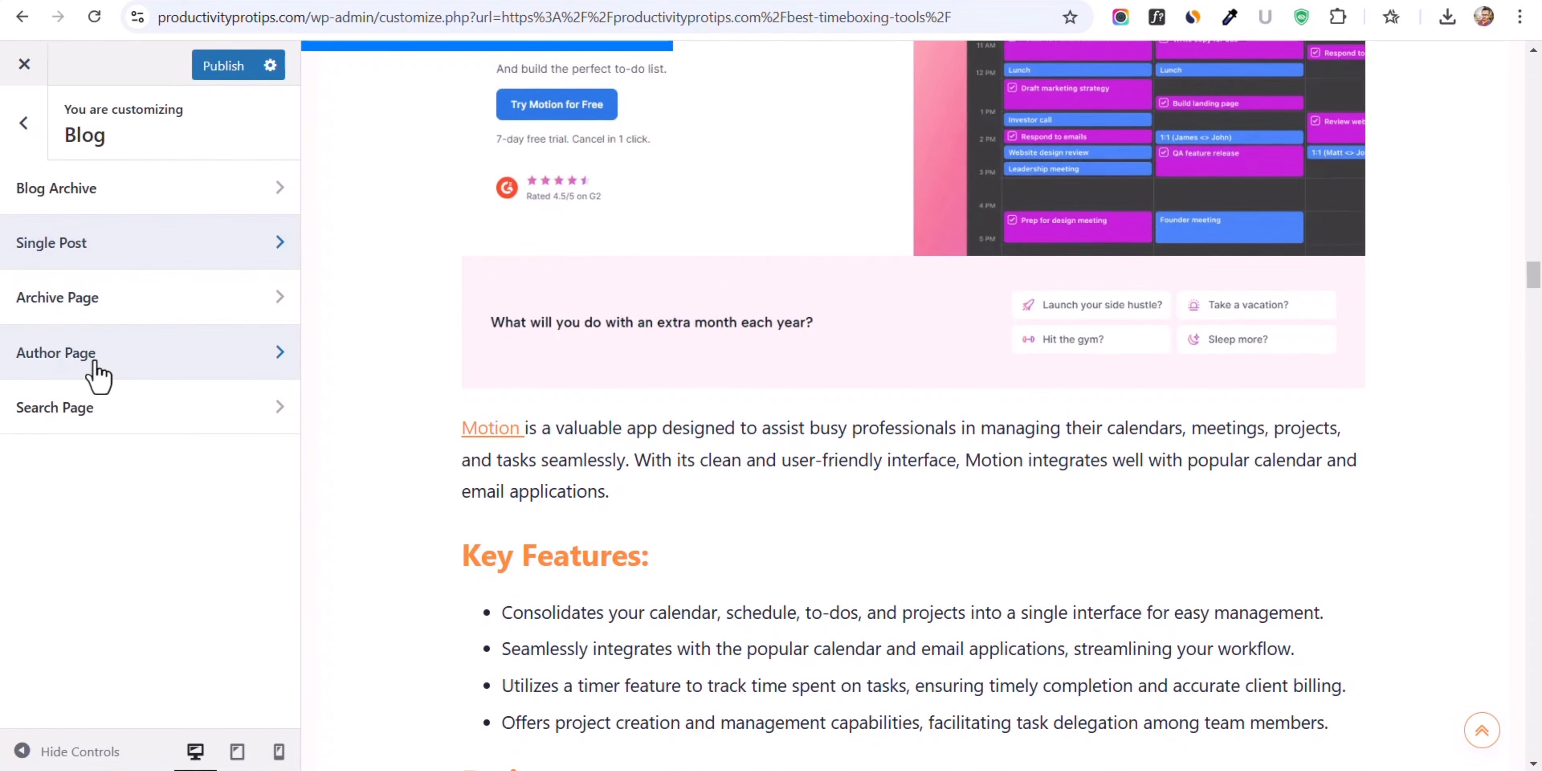
click(99, 376)
scroll(811, 336, down, 15)
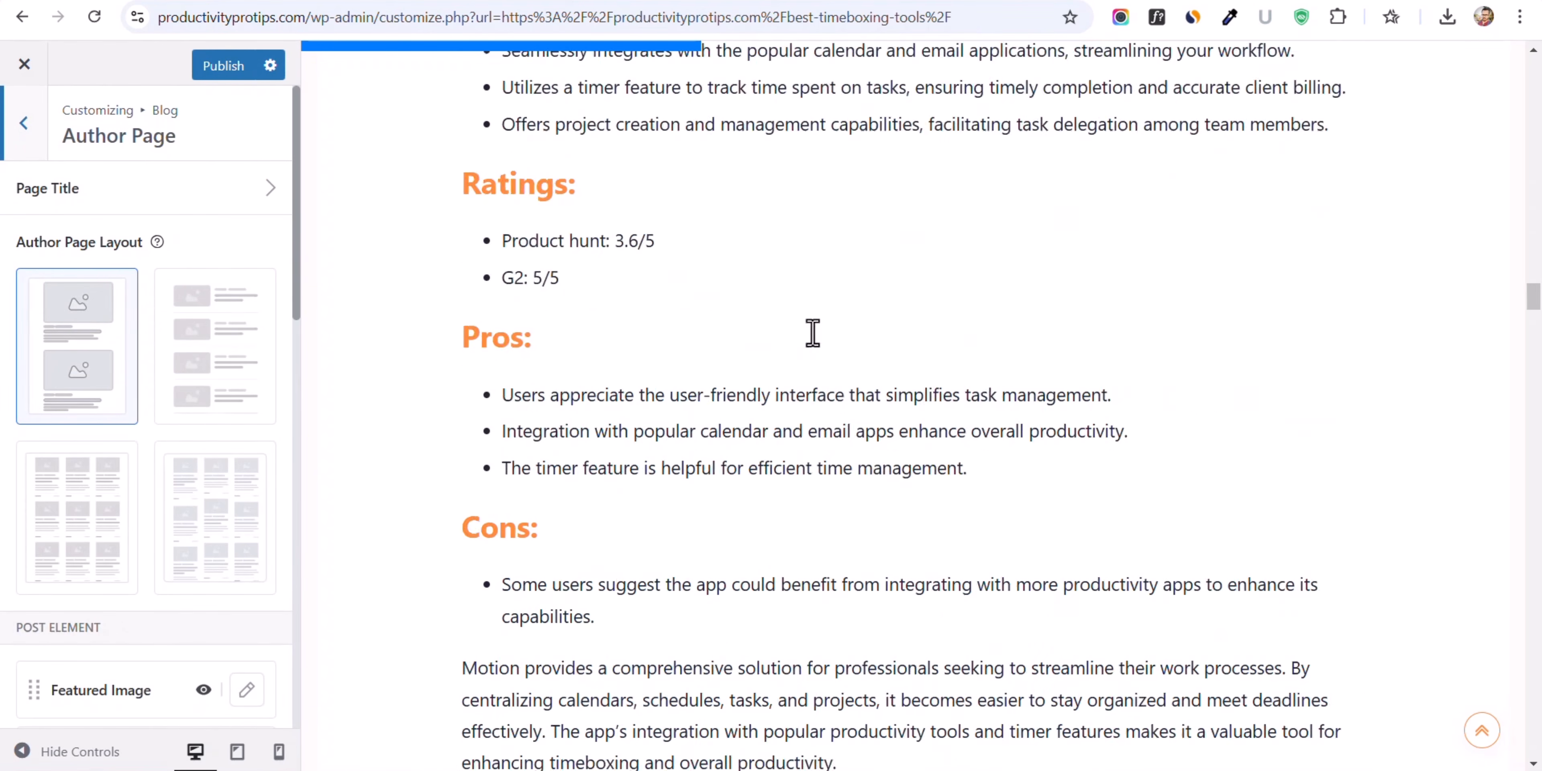
- Load the author's page in the preview through the author box at the end of the post
scroll(808, 389, down, 20)
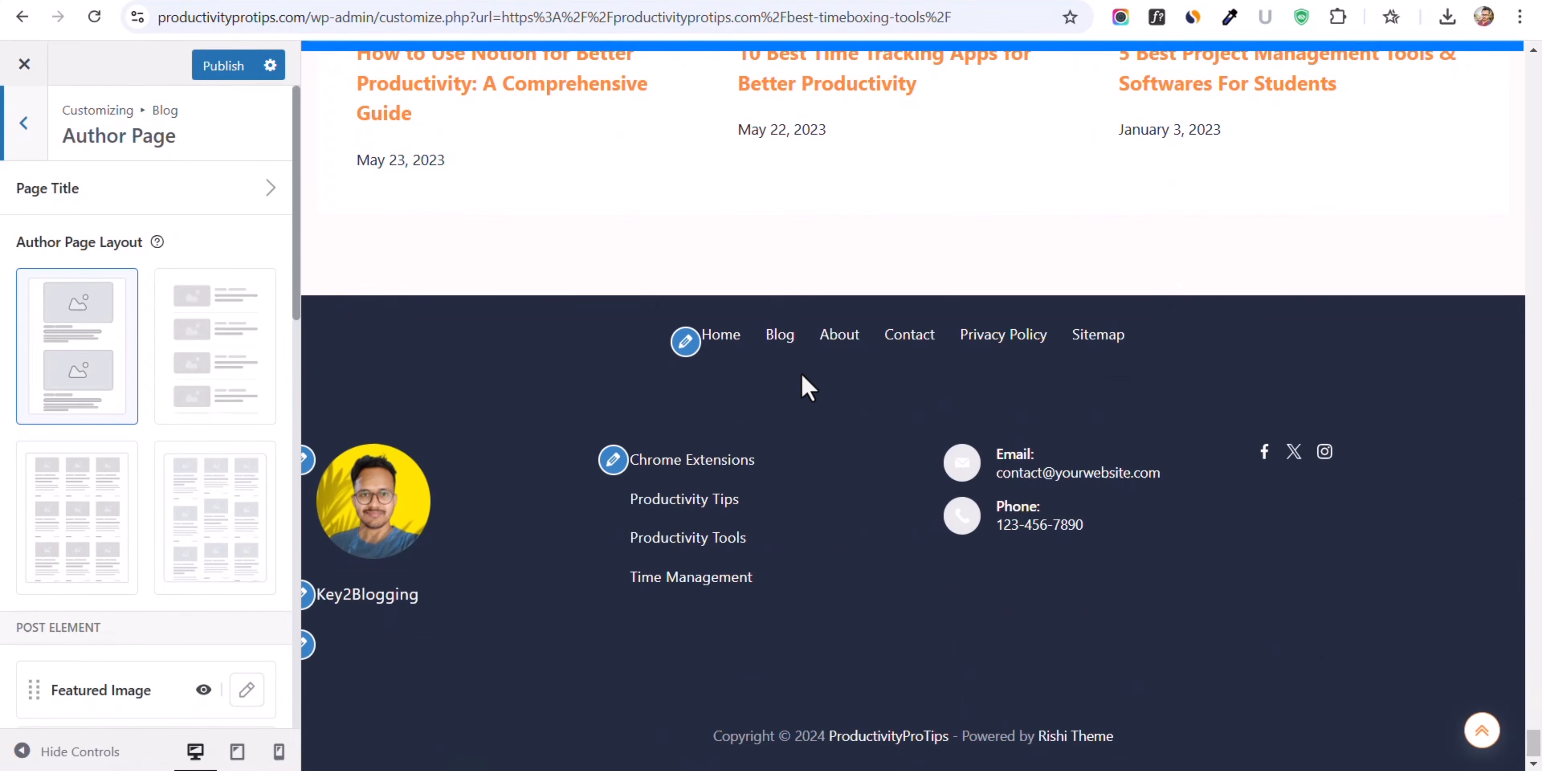
scroll(805, 386, up, 5)
scroll(803, 386, up, 5)
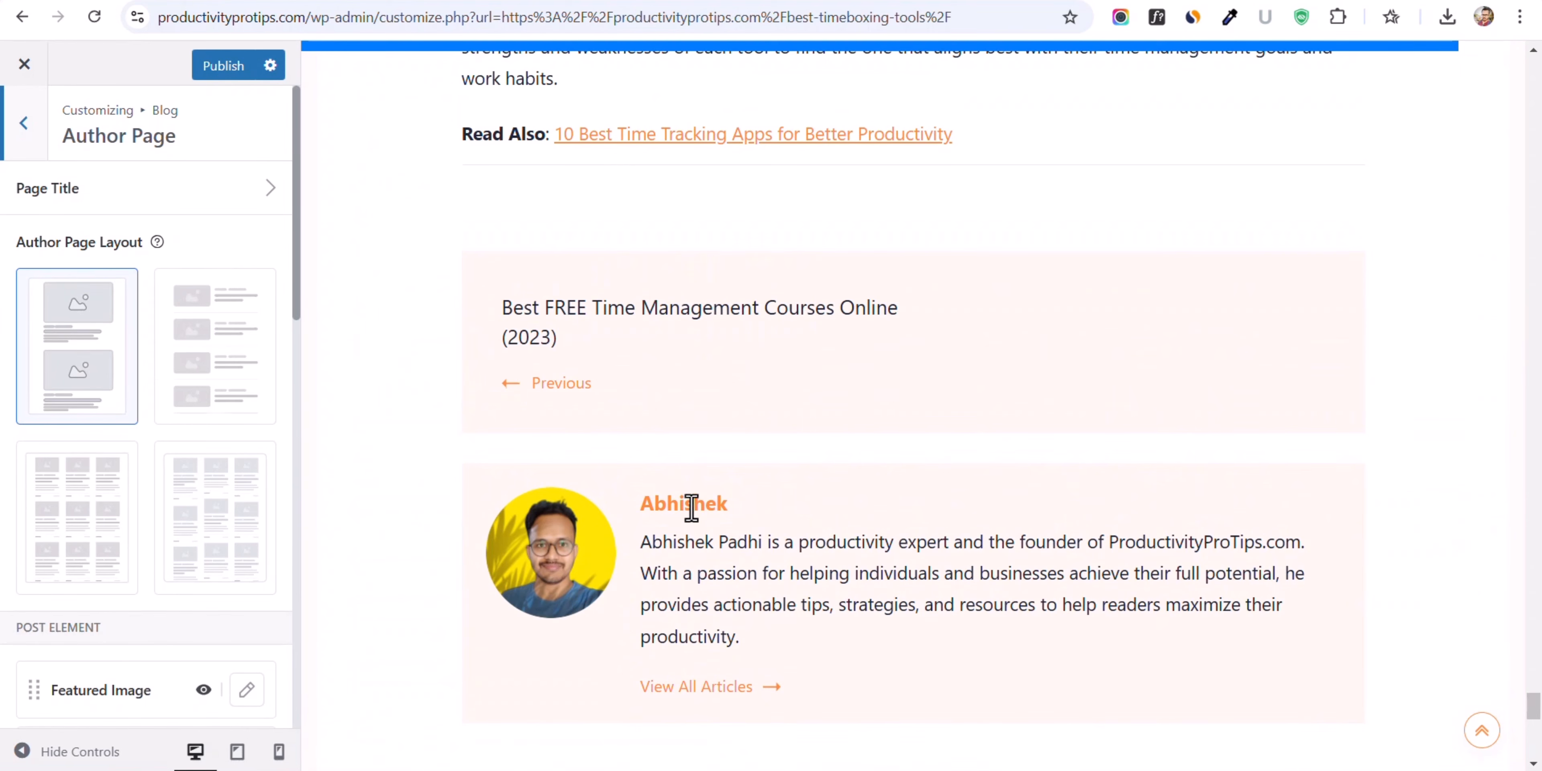
click(693, 693)
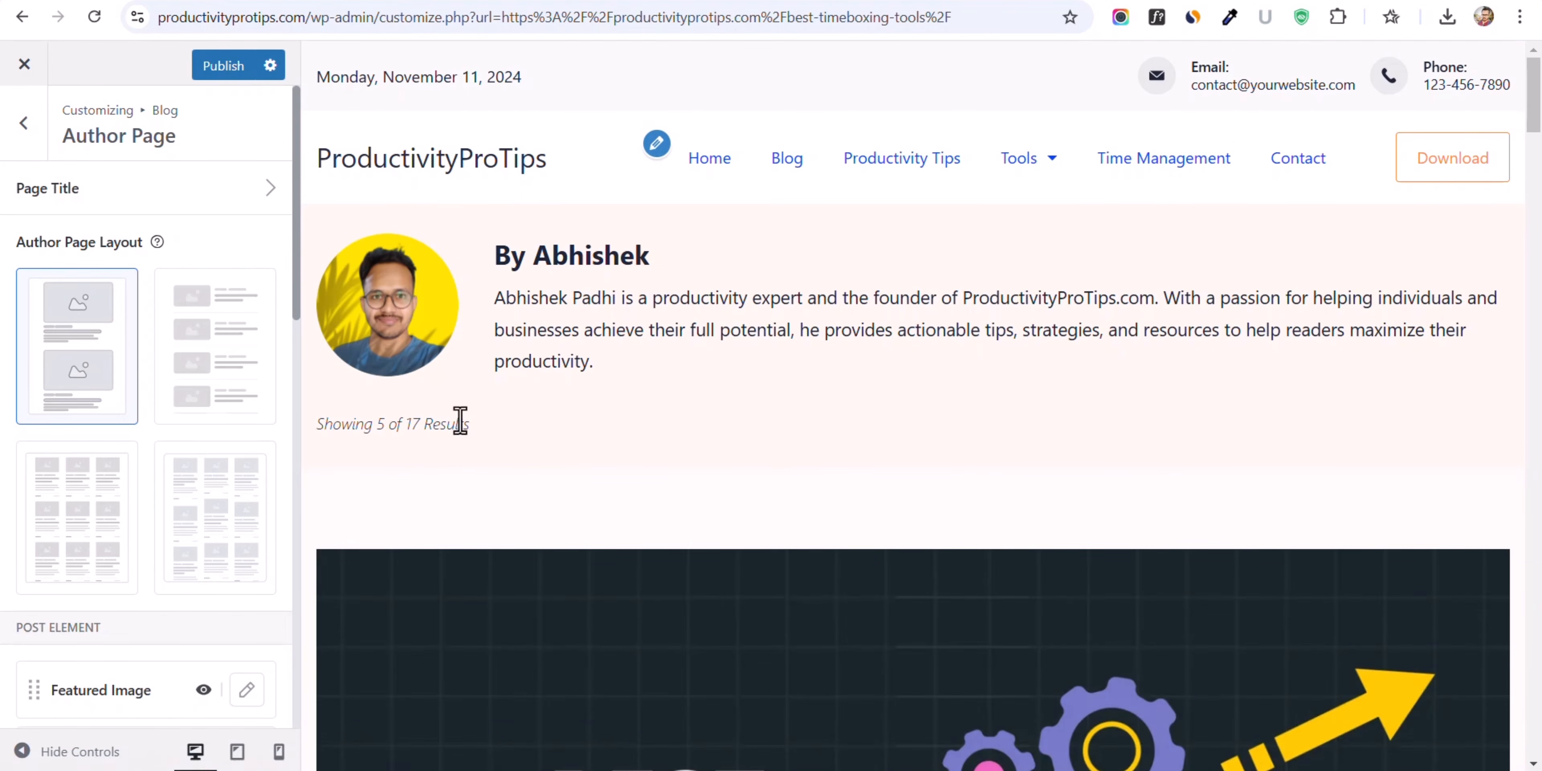
scroll(771, 437, down, 3)
scroll(765, 437, up, 3)
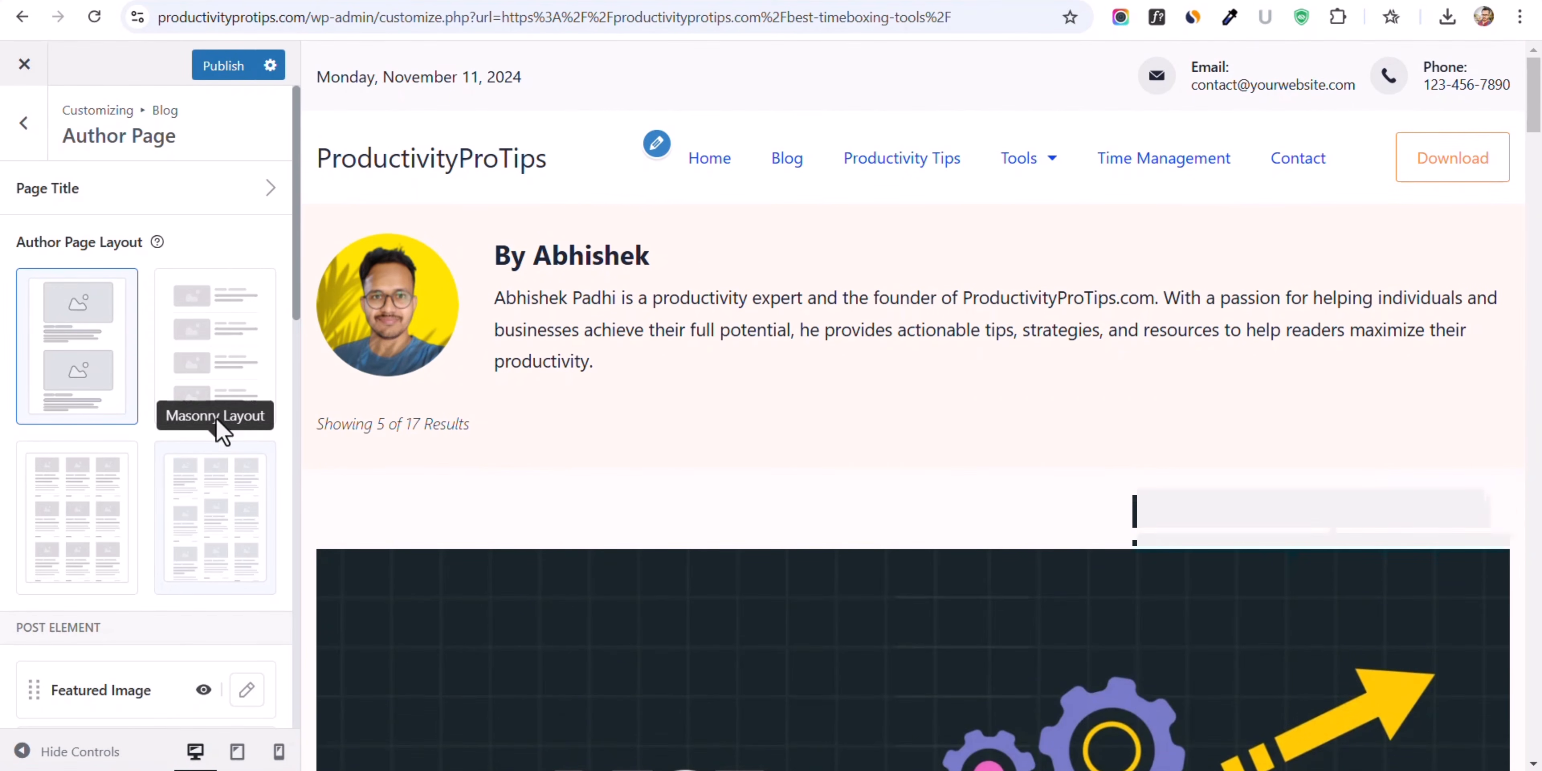
- Try the Masonry Layout for the author page and check the post cards in the preview
click(224, 500)
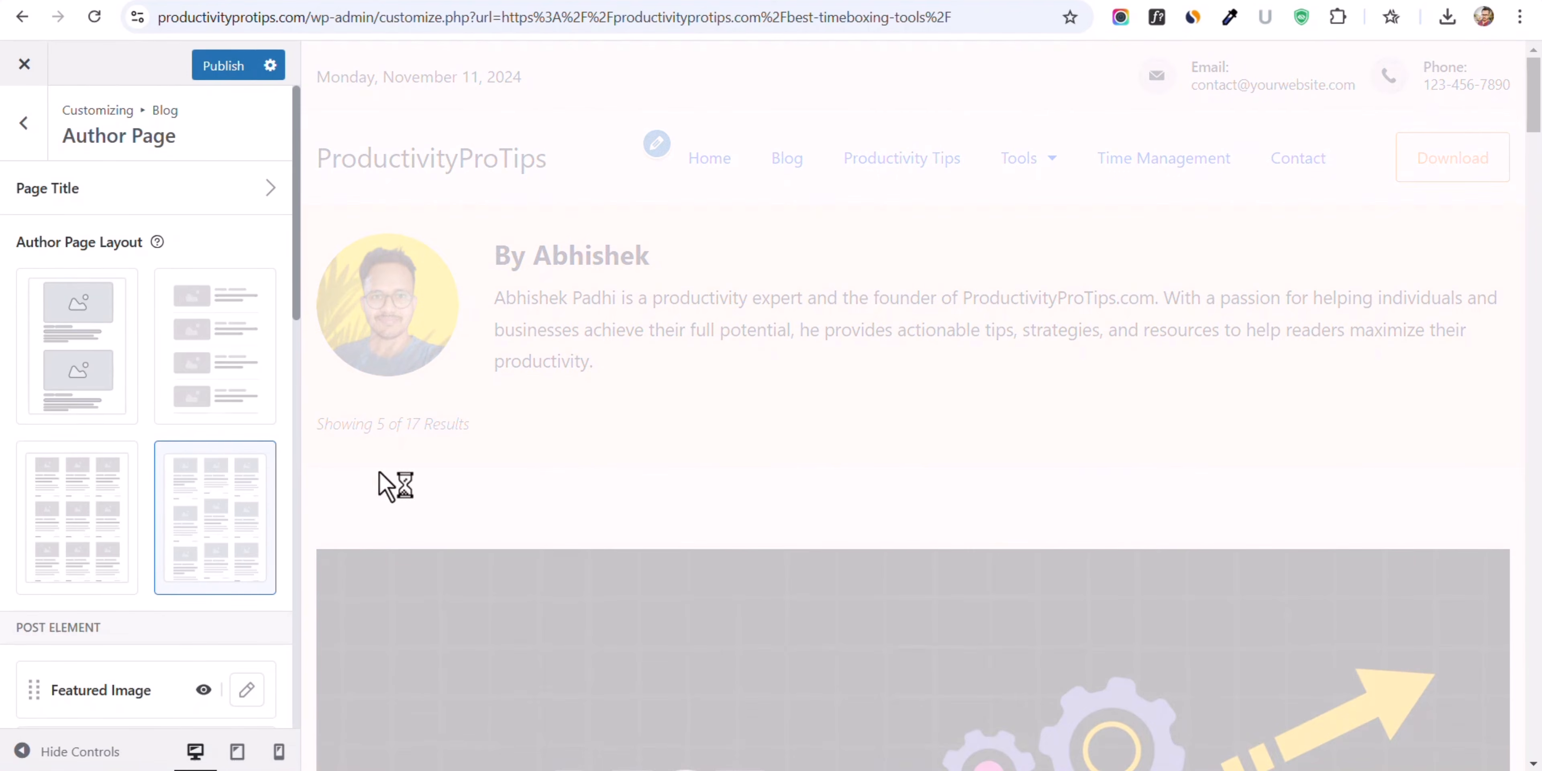
scroll(800, 449, down, 5)
scroll(795, 436, down, 3)
scroll(792, 455, up, 3)
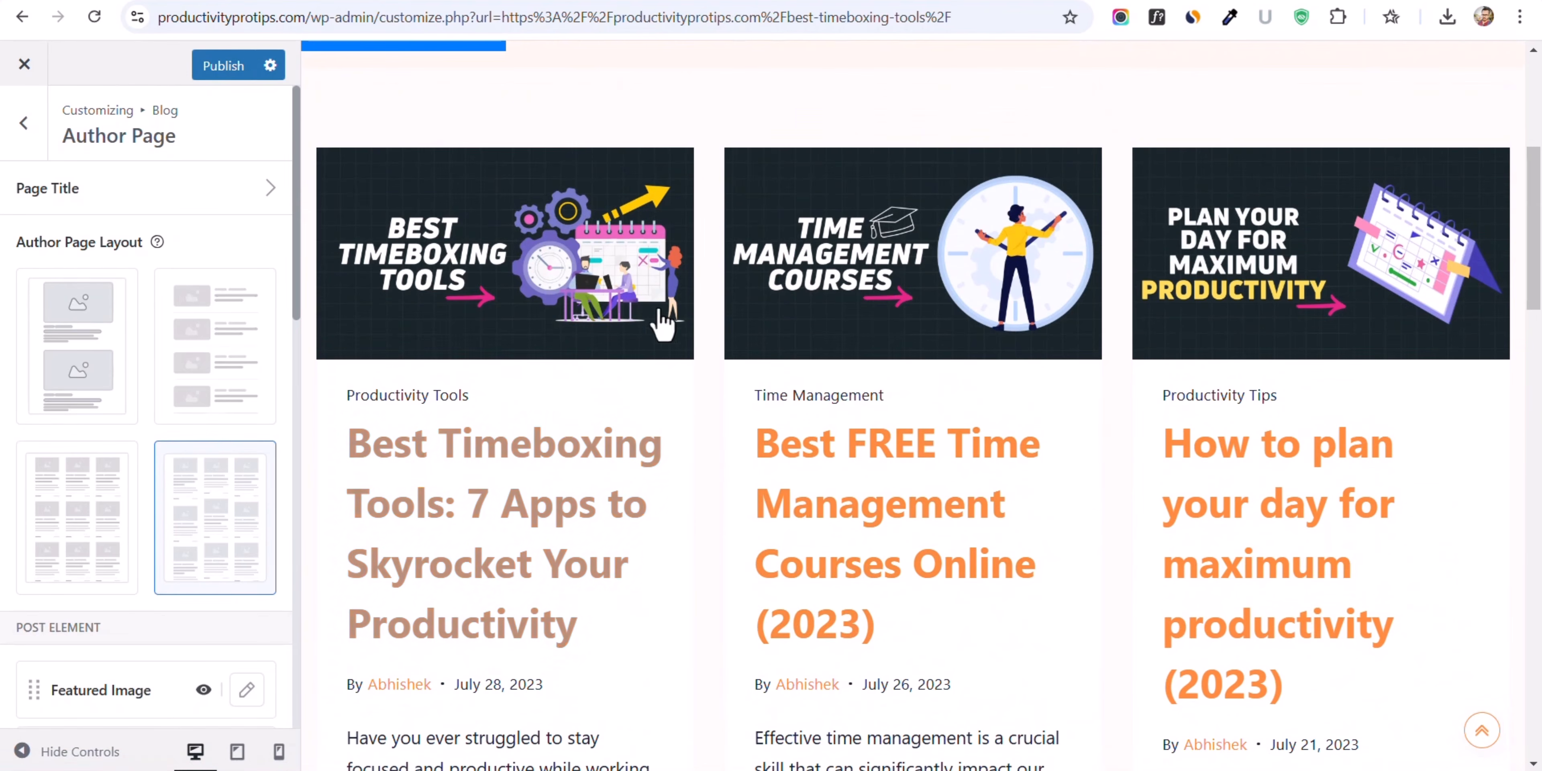
scroll(838, 467, down, 5)
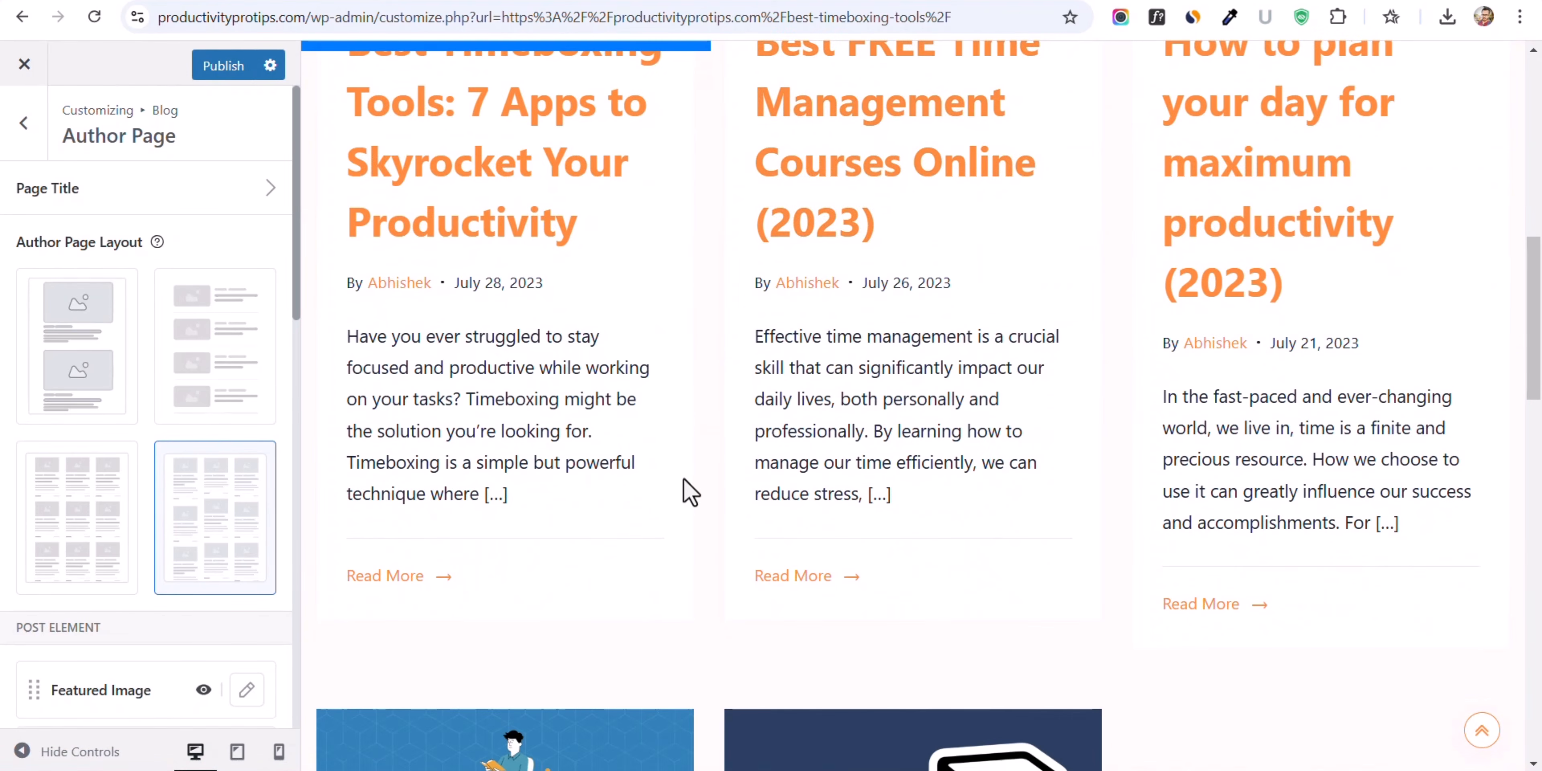
- Set the Author Page Layout to the three-column grid and review the sidebar and container options
scroll(689, 492, up, 6)
click(110, 475)
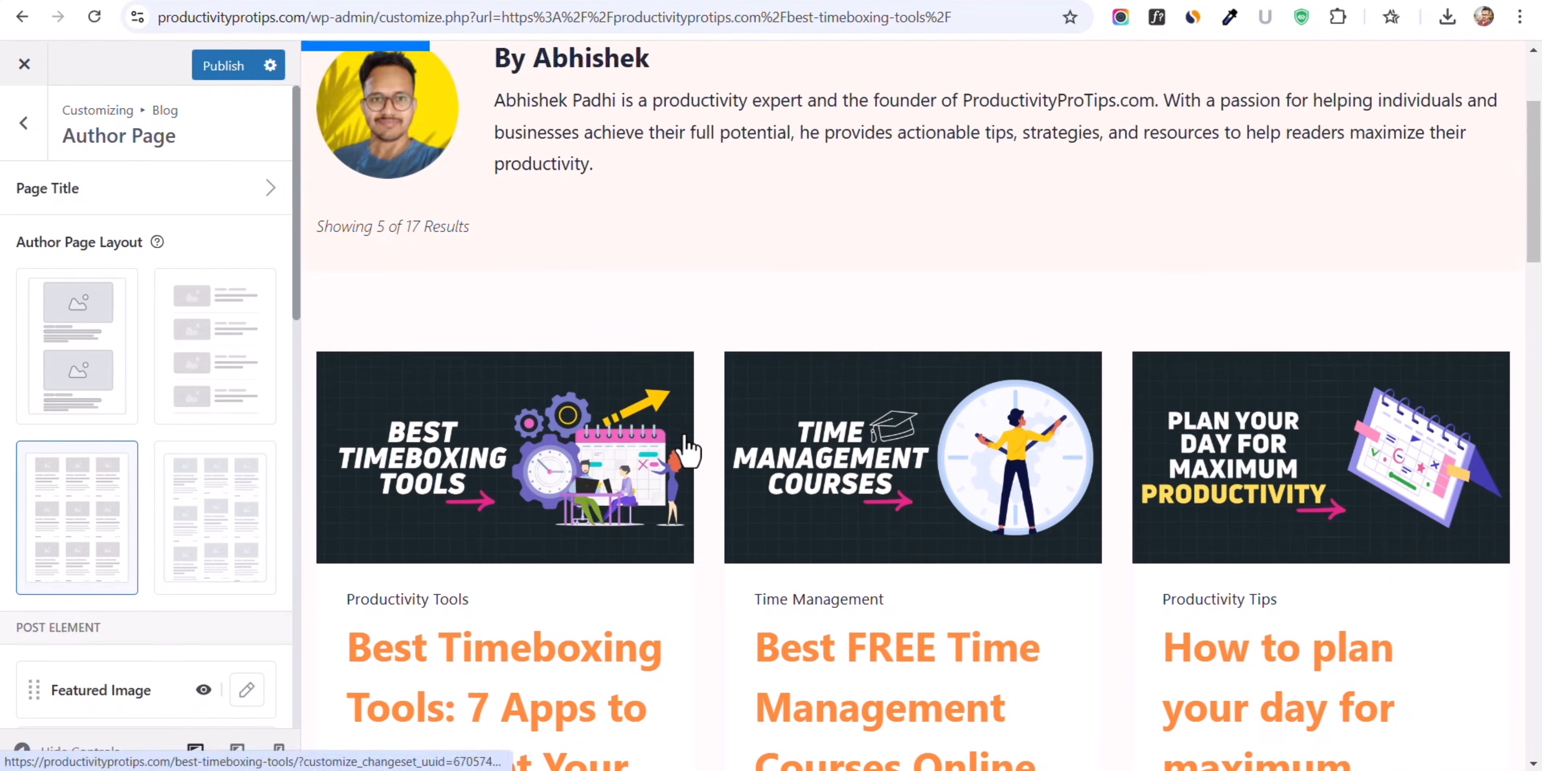
scroll(936, 344, down, 6)
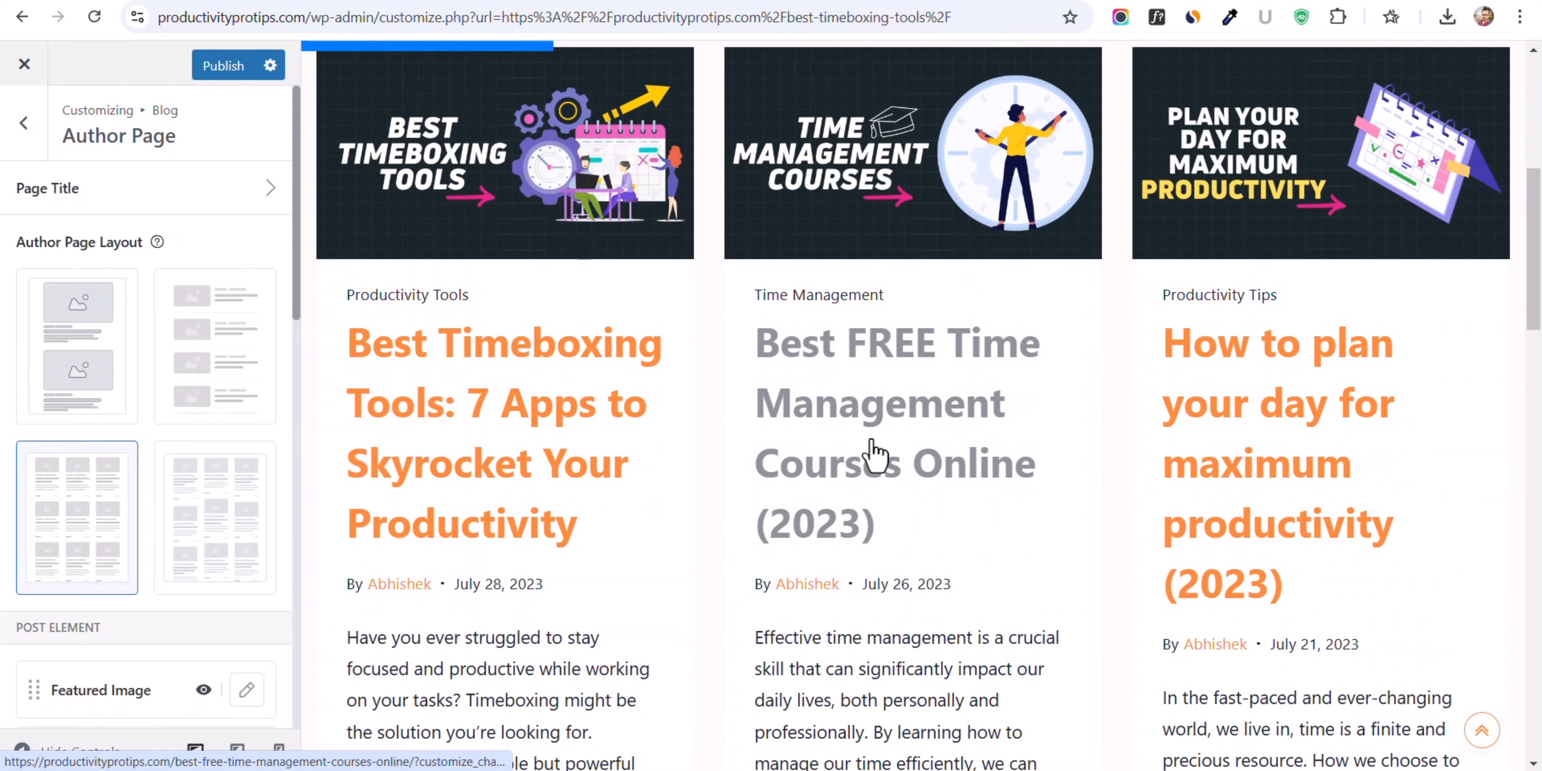
scroll(206, 441, down, 8)
scroll(153, 449, down, 3)
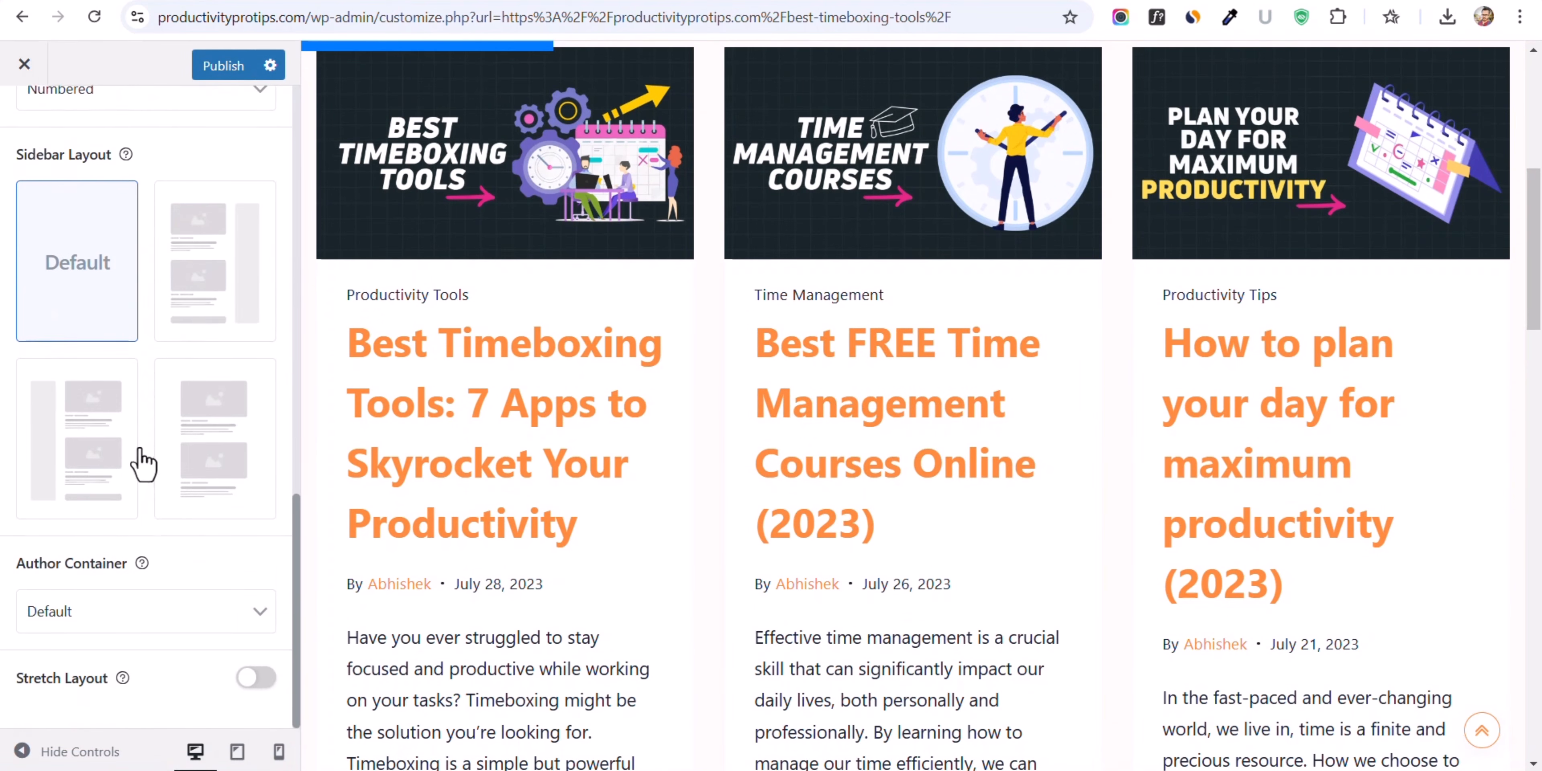
scroll(137, 461, up, 10)
- Look at the Search Page settings under Blog and return to the Blog list
click(23, 123)
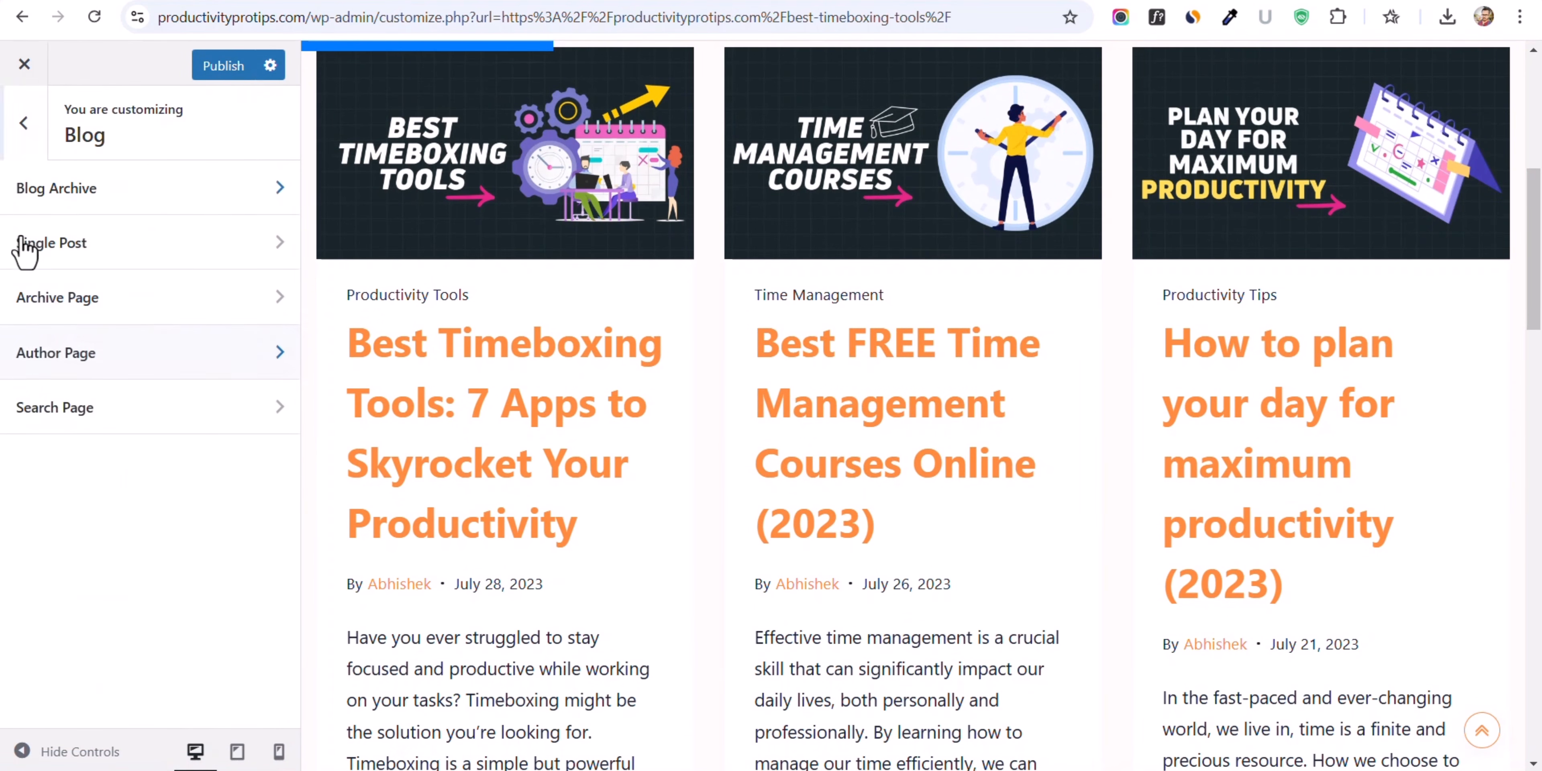
click(79, 419)
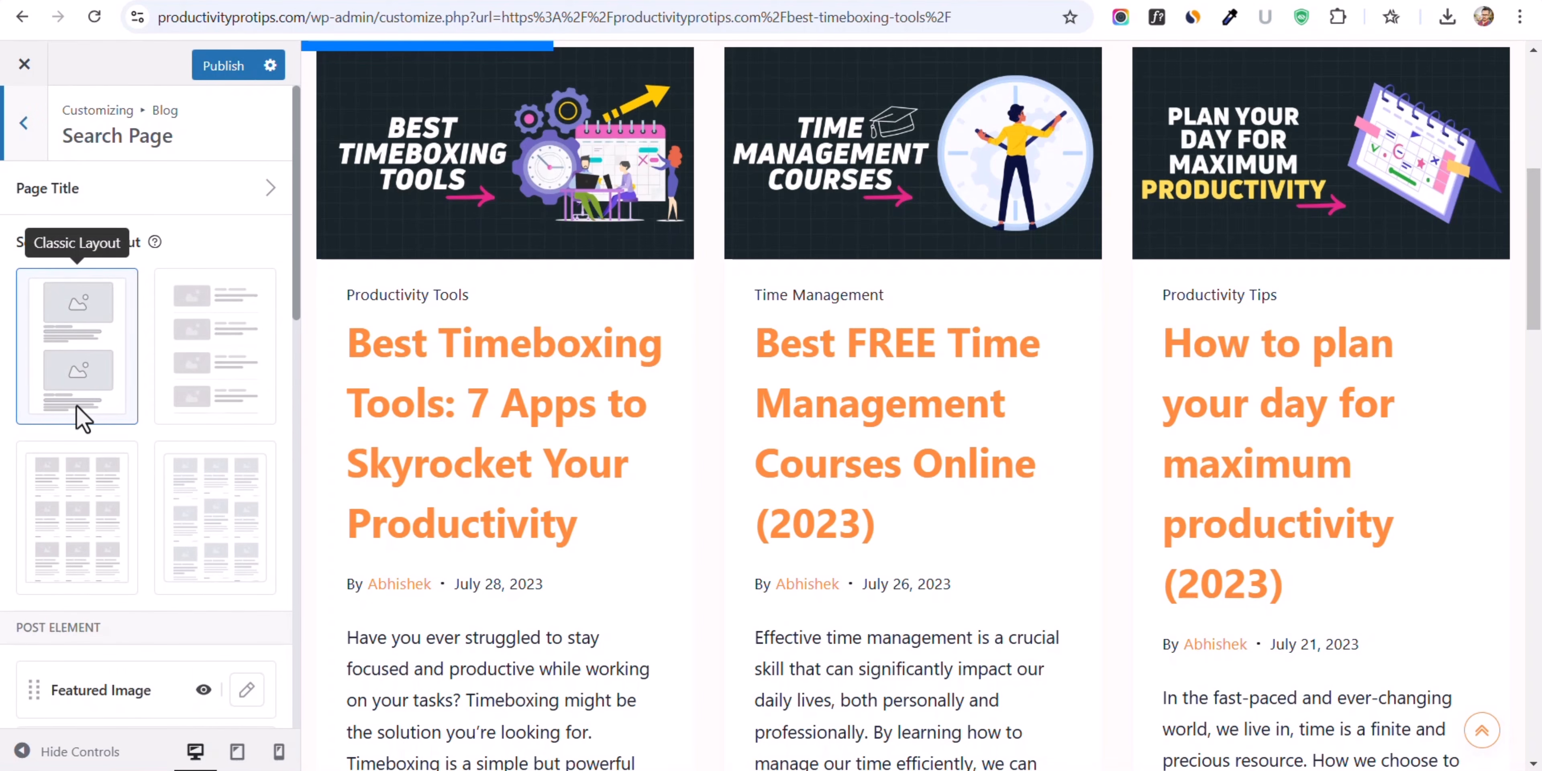
click(21, 124)
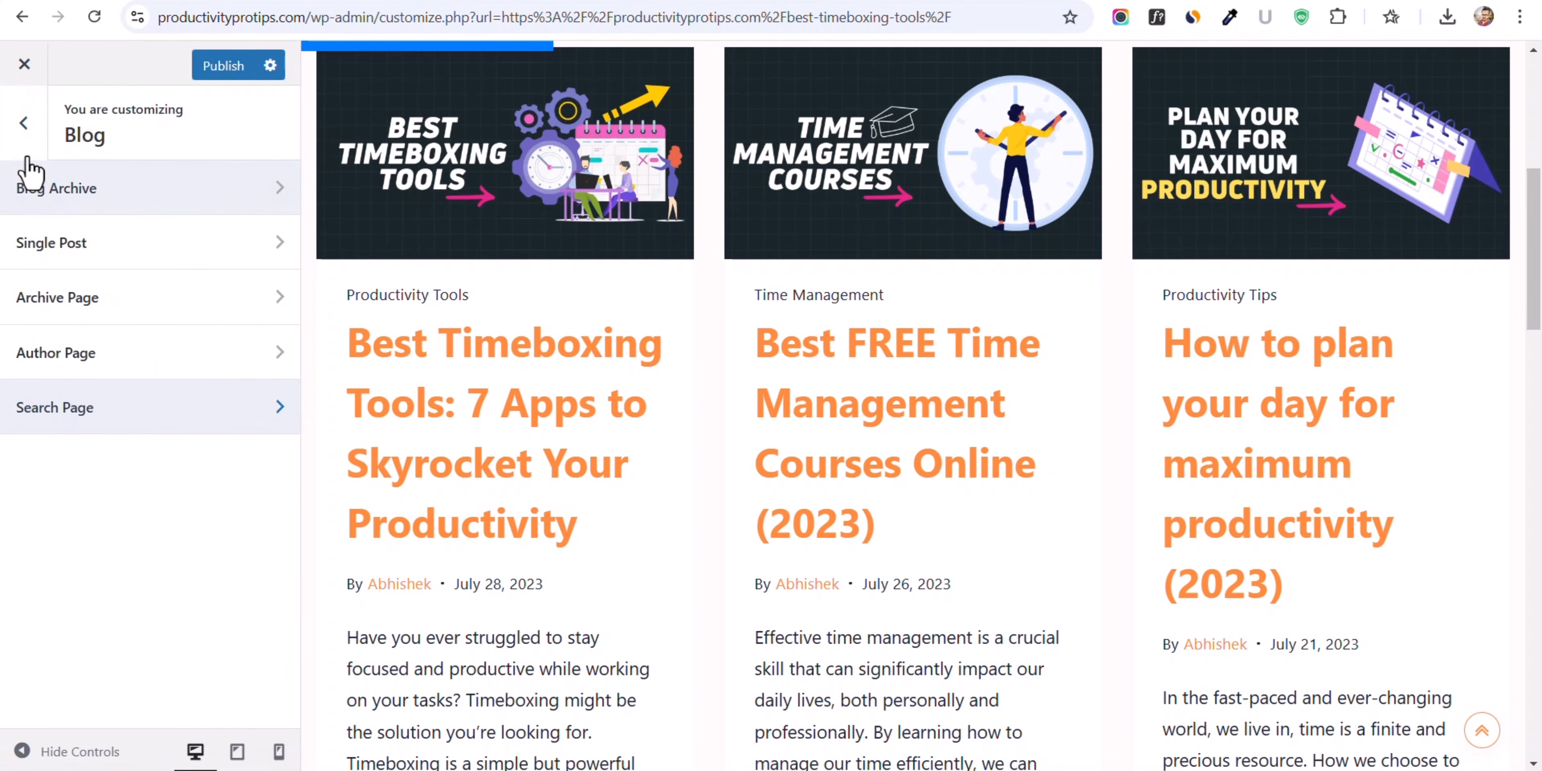
- Set the Sidebar Layout in the Page settings to no sidebar, with the Contact page loaded in the preview
click(22, 123)
click(90, 509)
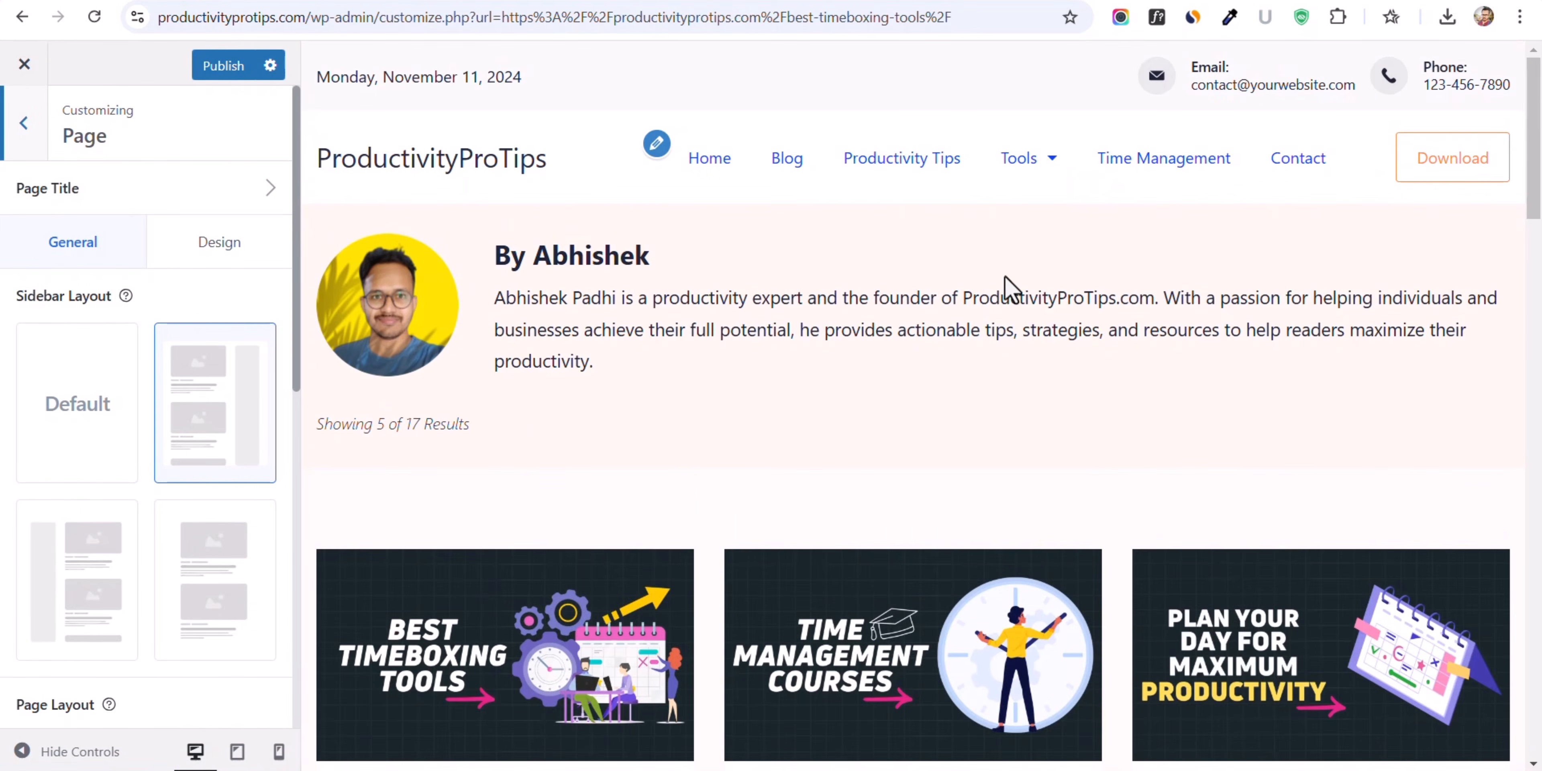
click(1283, 159)
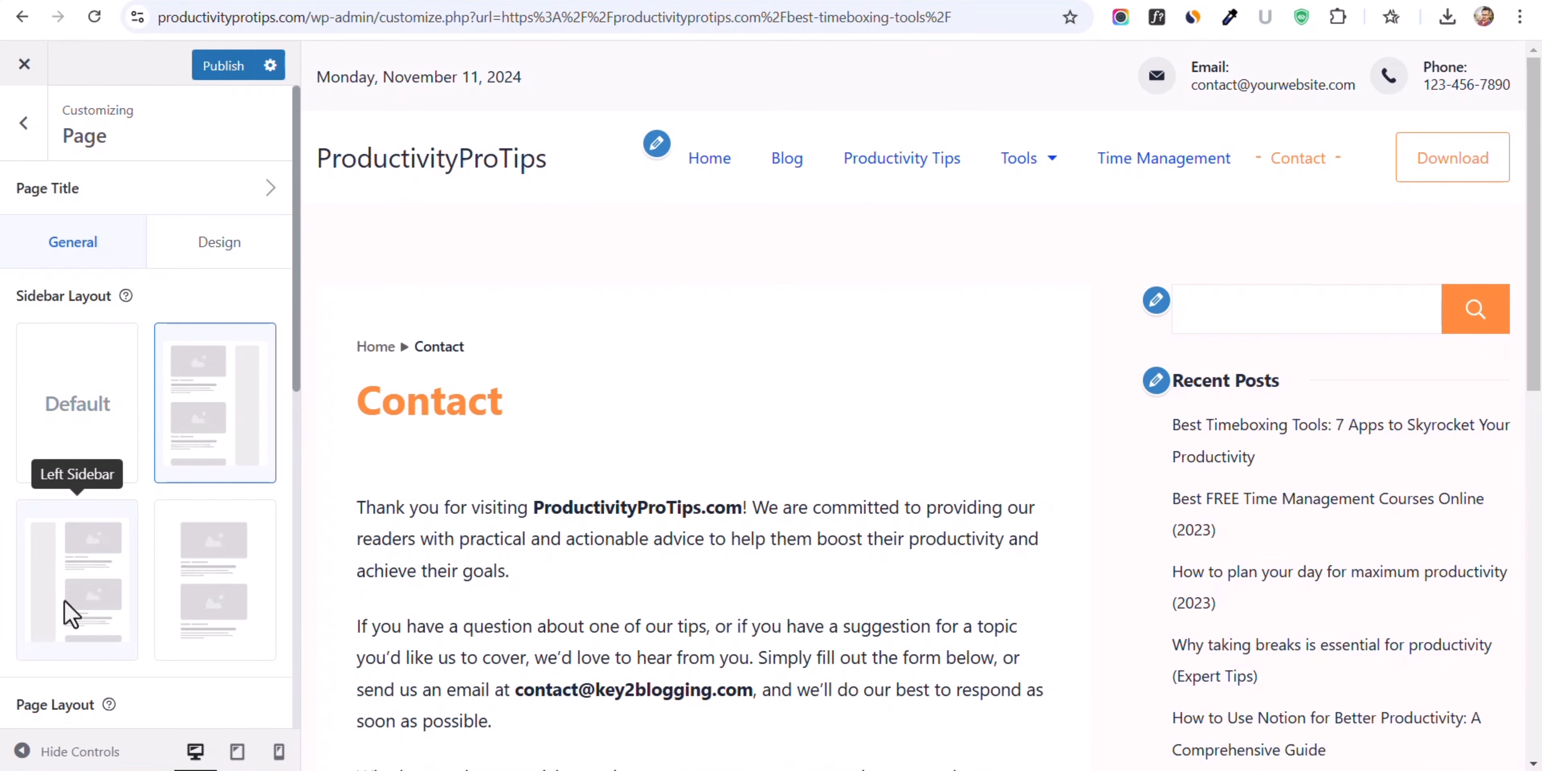
click(199, 592)
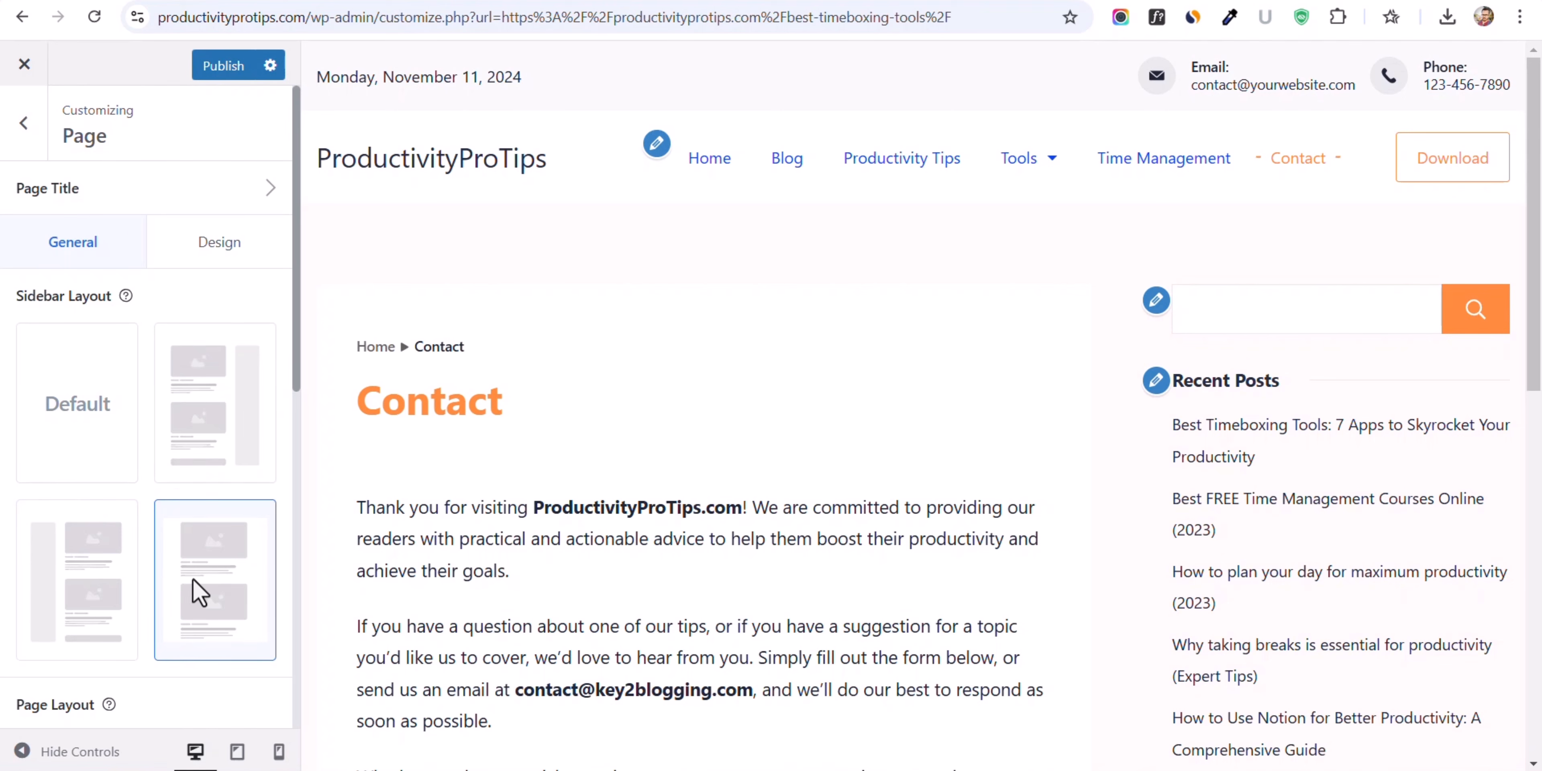
scroll(923, 411, down, 7)
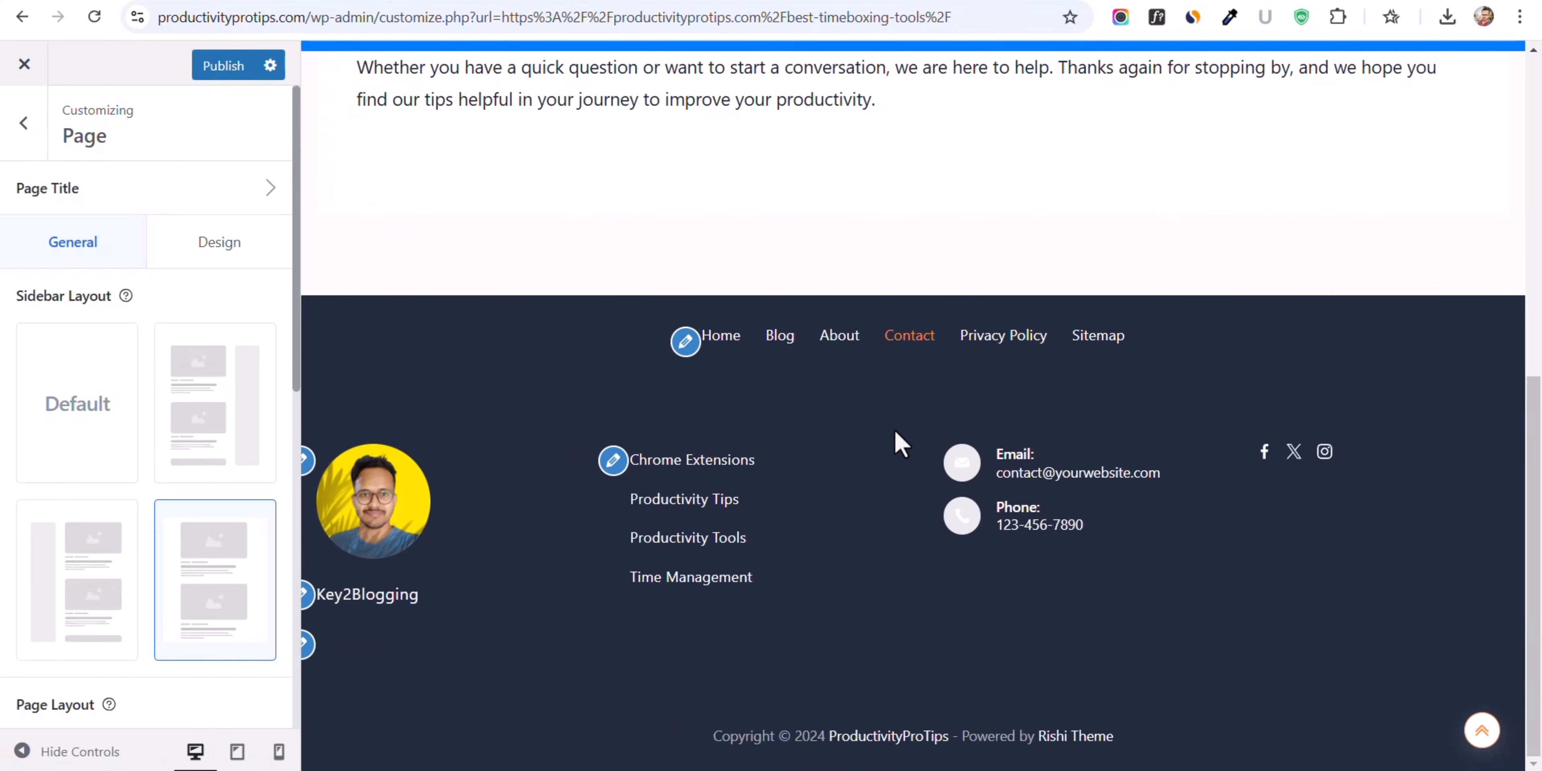
scroll(895, 432, up, 7)
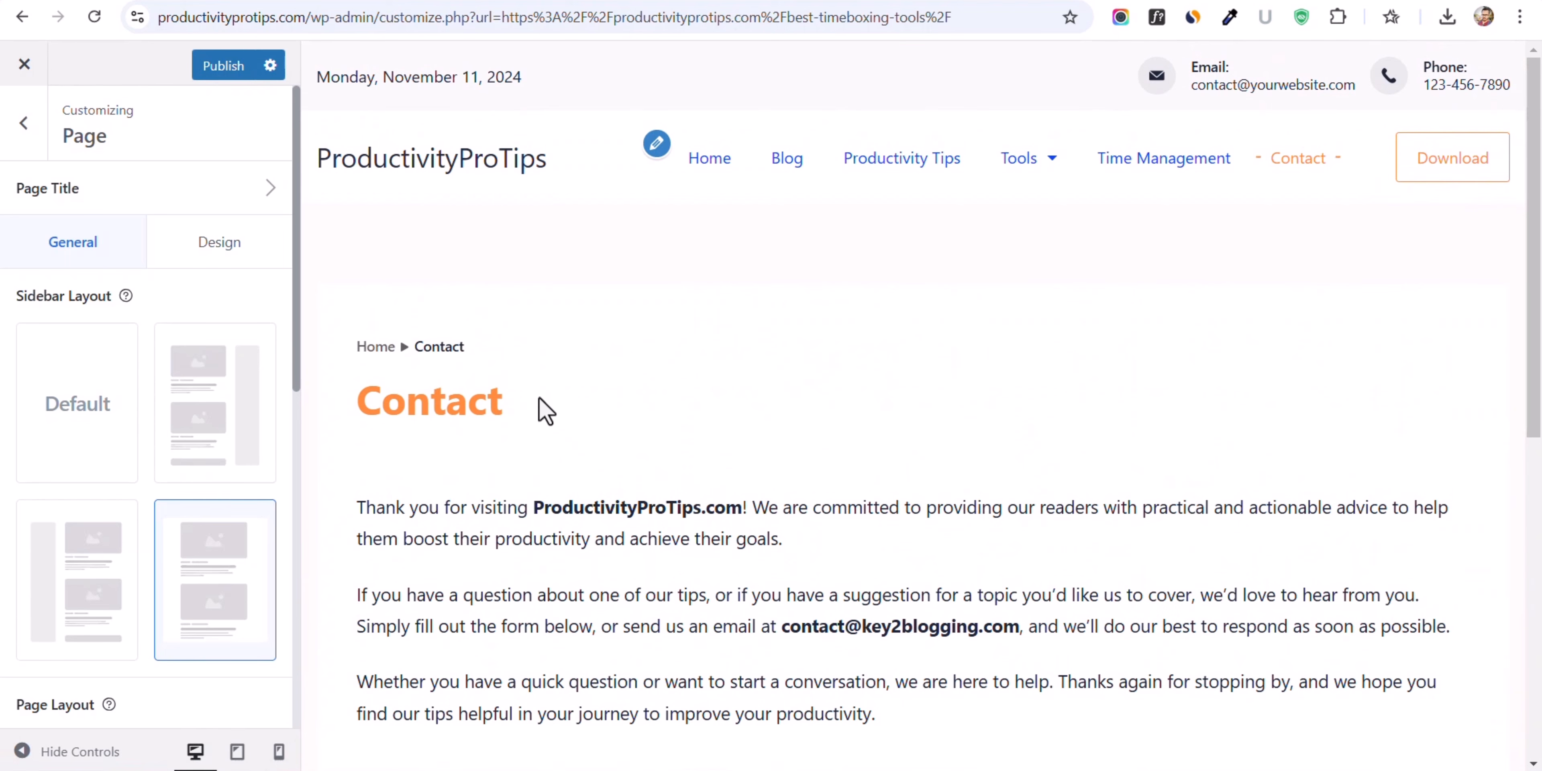
- Compare the Unboxed and Content Boxed page layouts on the Contact page and set Page Layout to Unboxed
scroll(131, 506, down, 5)
click(193, 358)
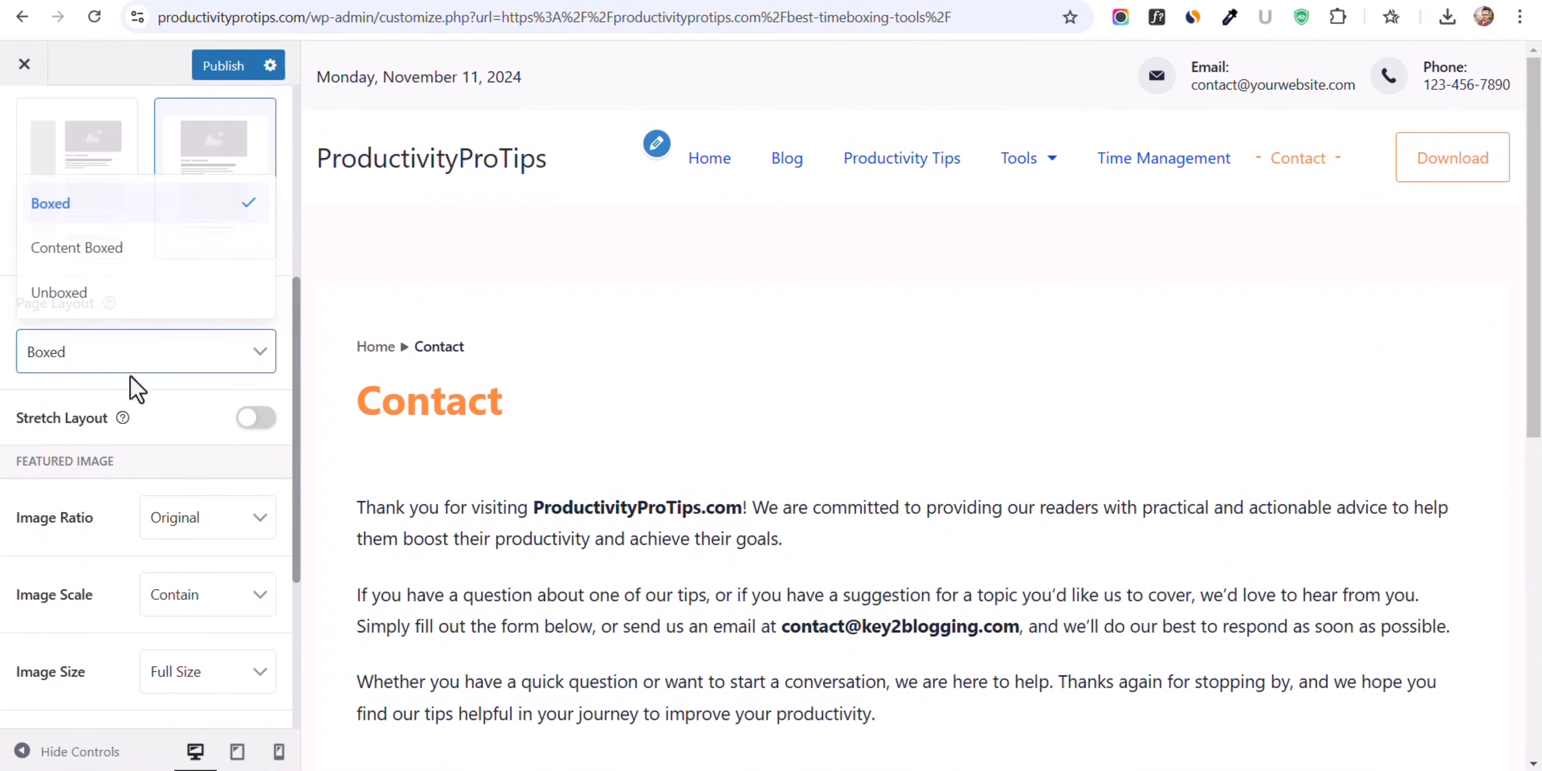
click(60, 292)
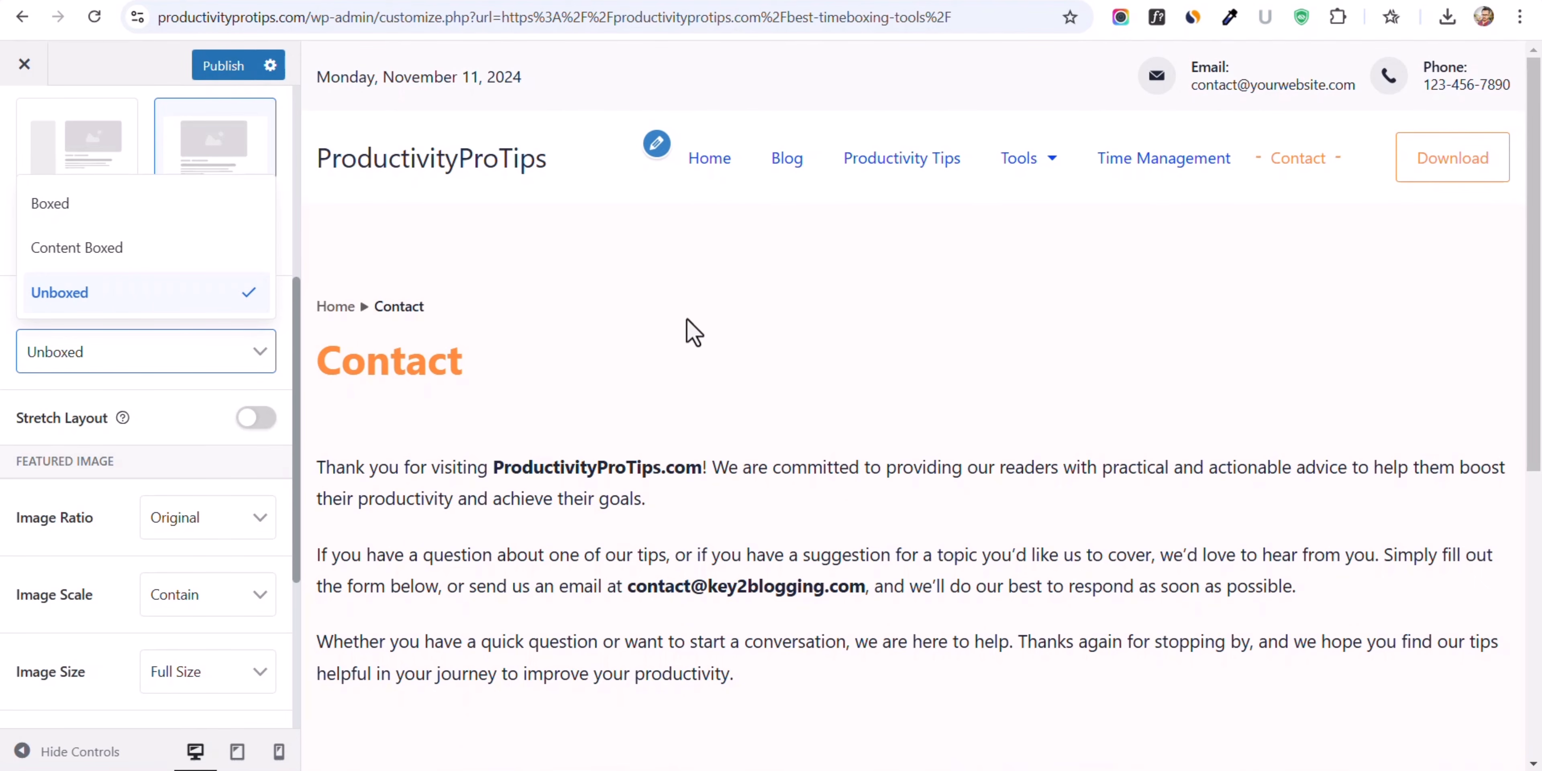
click(128, 251)
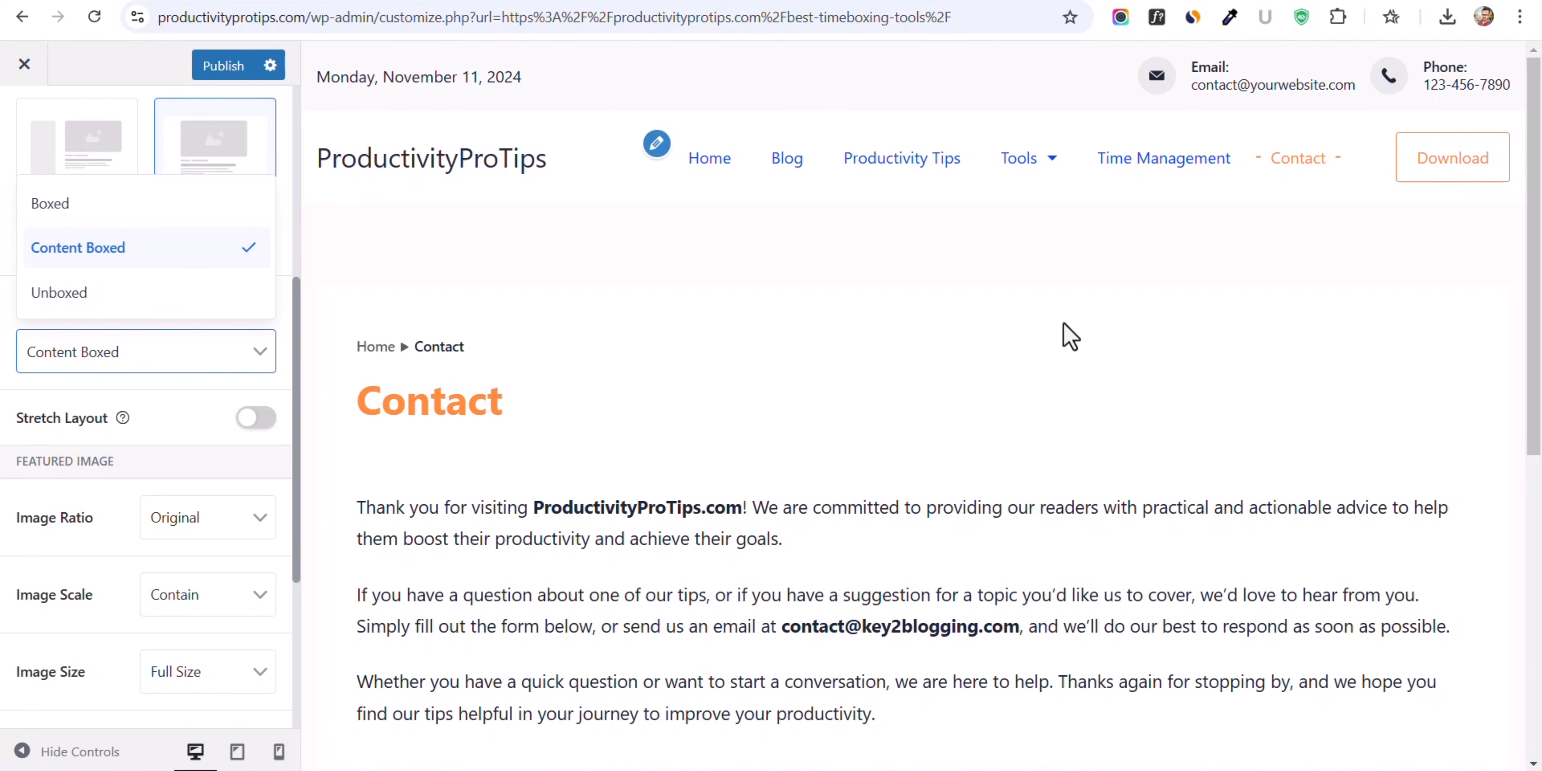
click(100, 294)
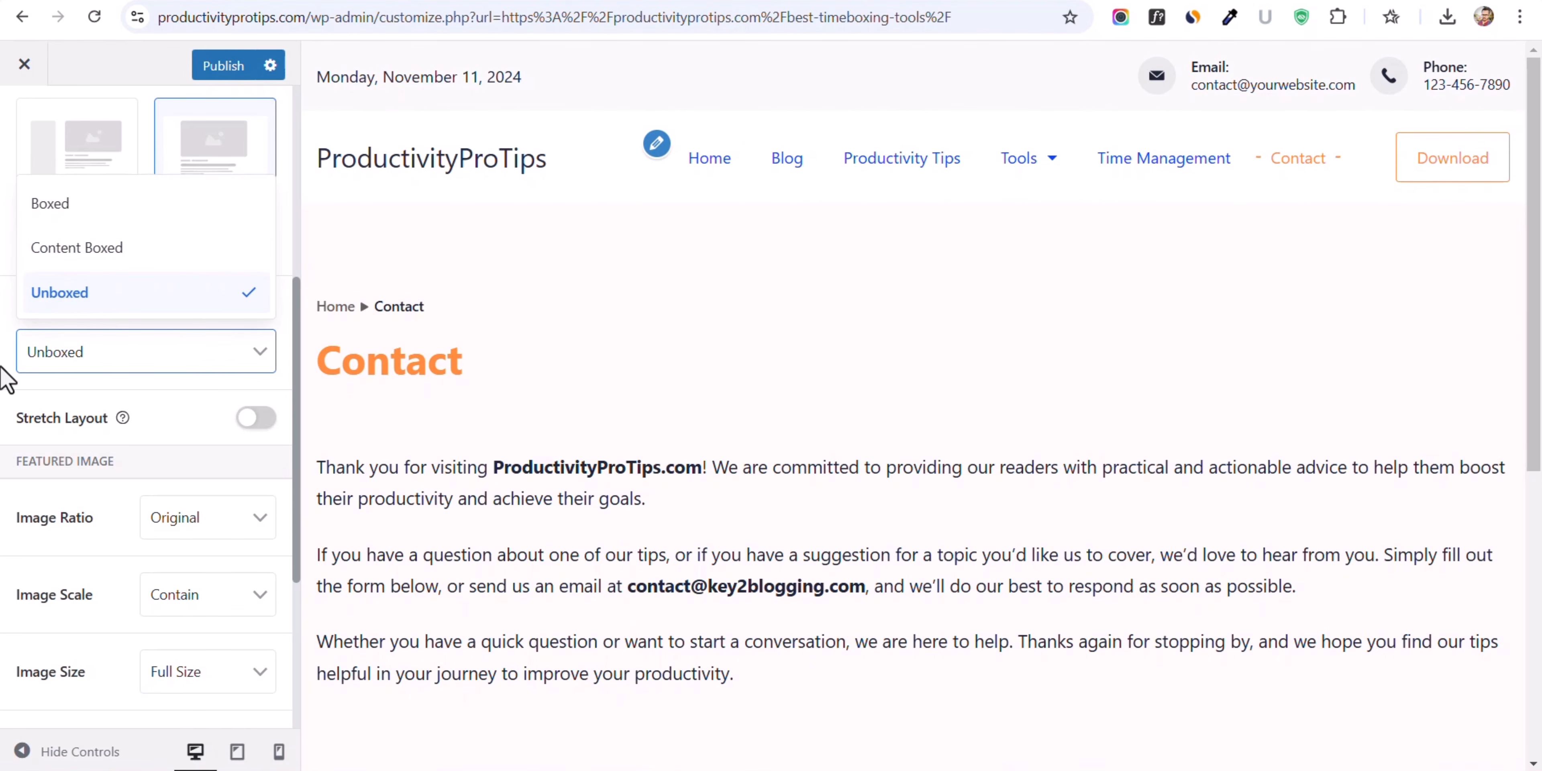
click(6, 380)
- Review the featured image options for pages, including the Image Ratio and Image Scale choices
scroll(196, 430, down, 3)
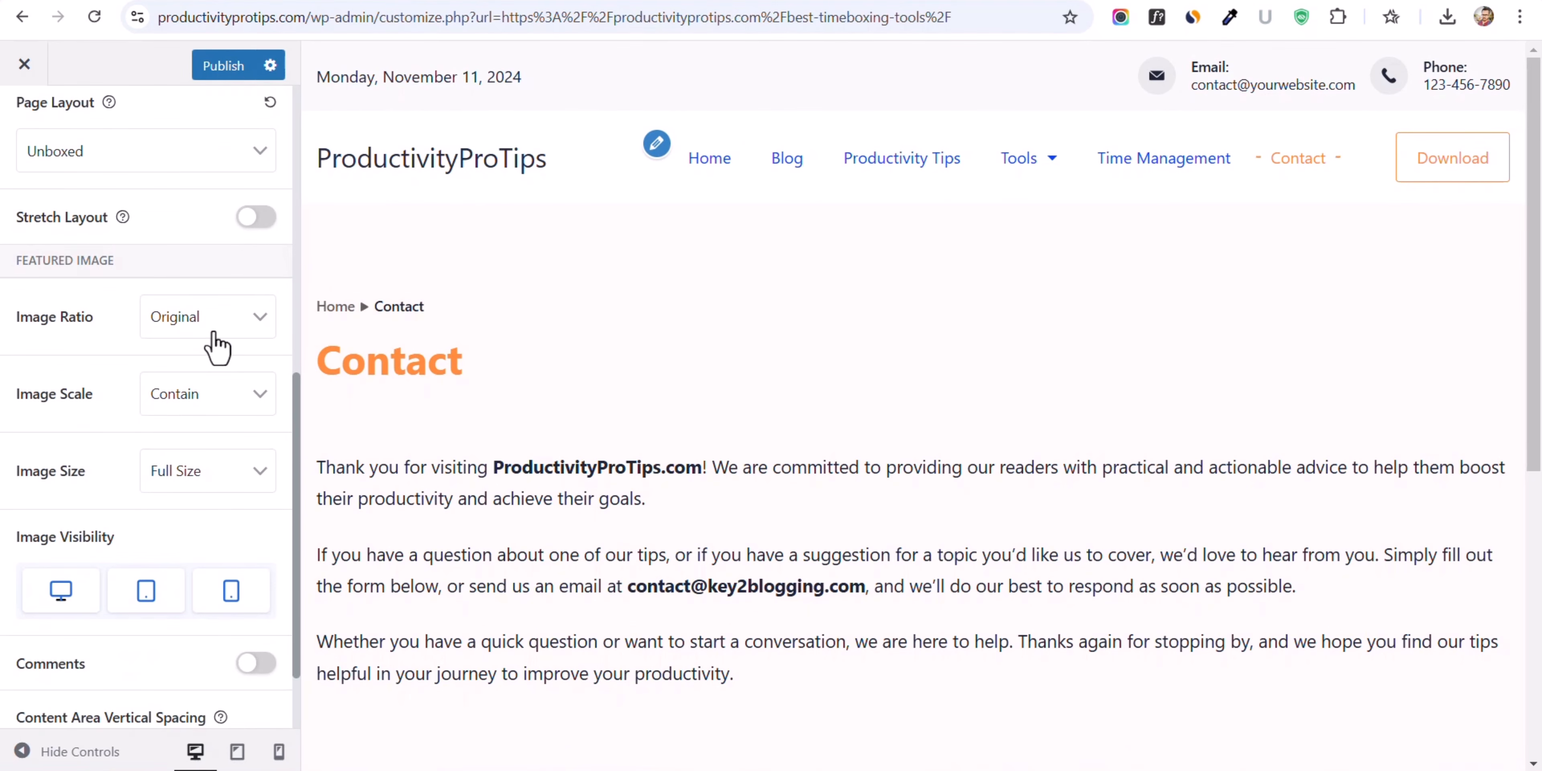
click(210, 326)
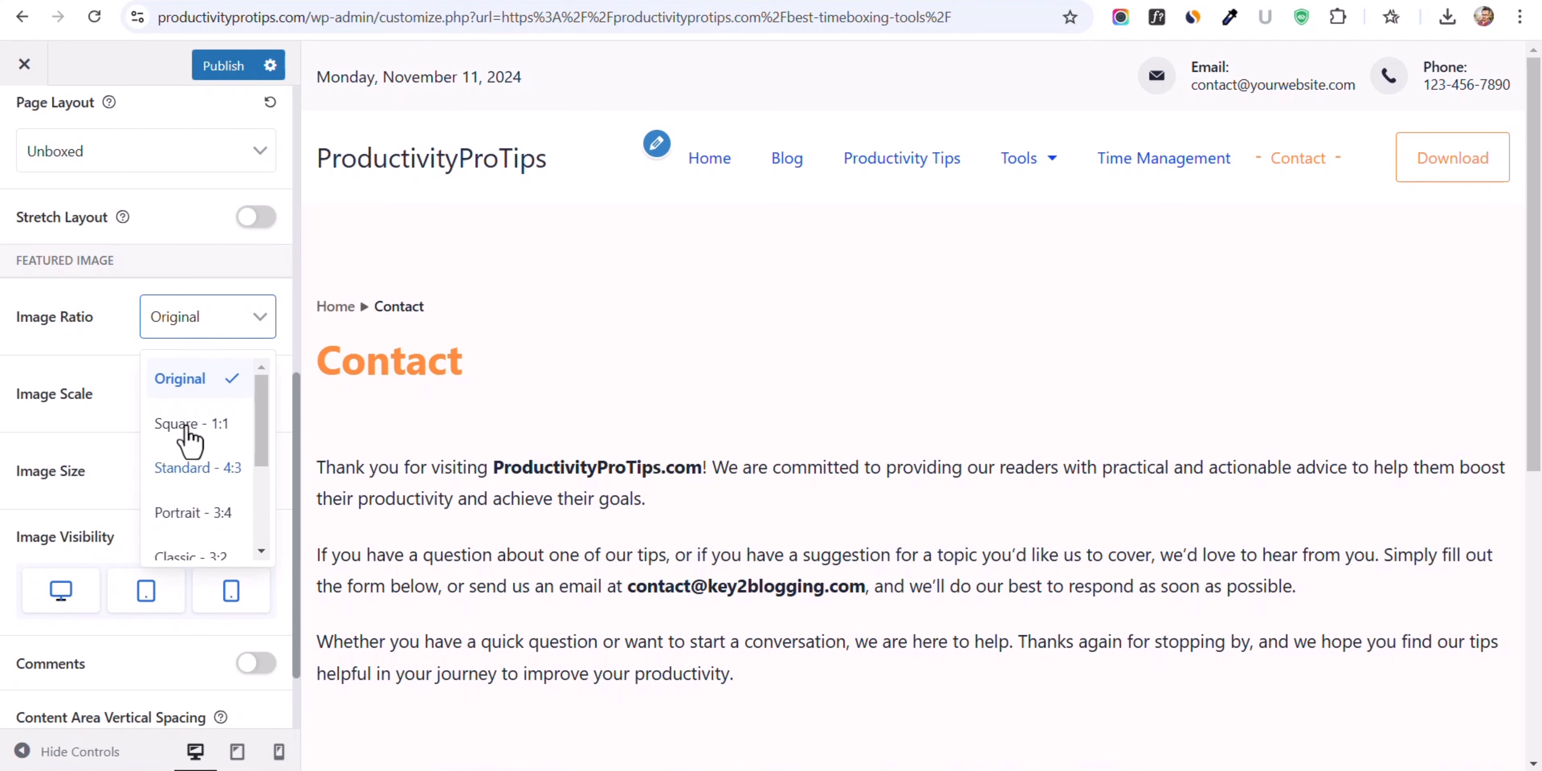
scroll(210, 473, down, 3)
scroll(206, 475, up, 3)
click(57, 344)
click(183, 401)
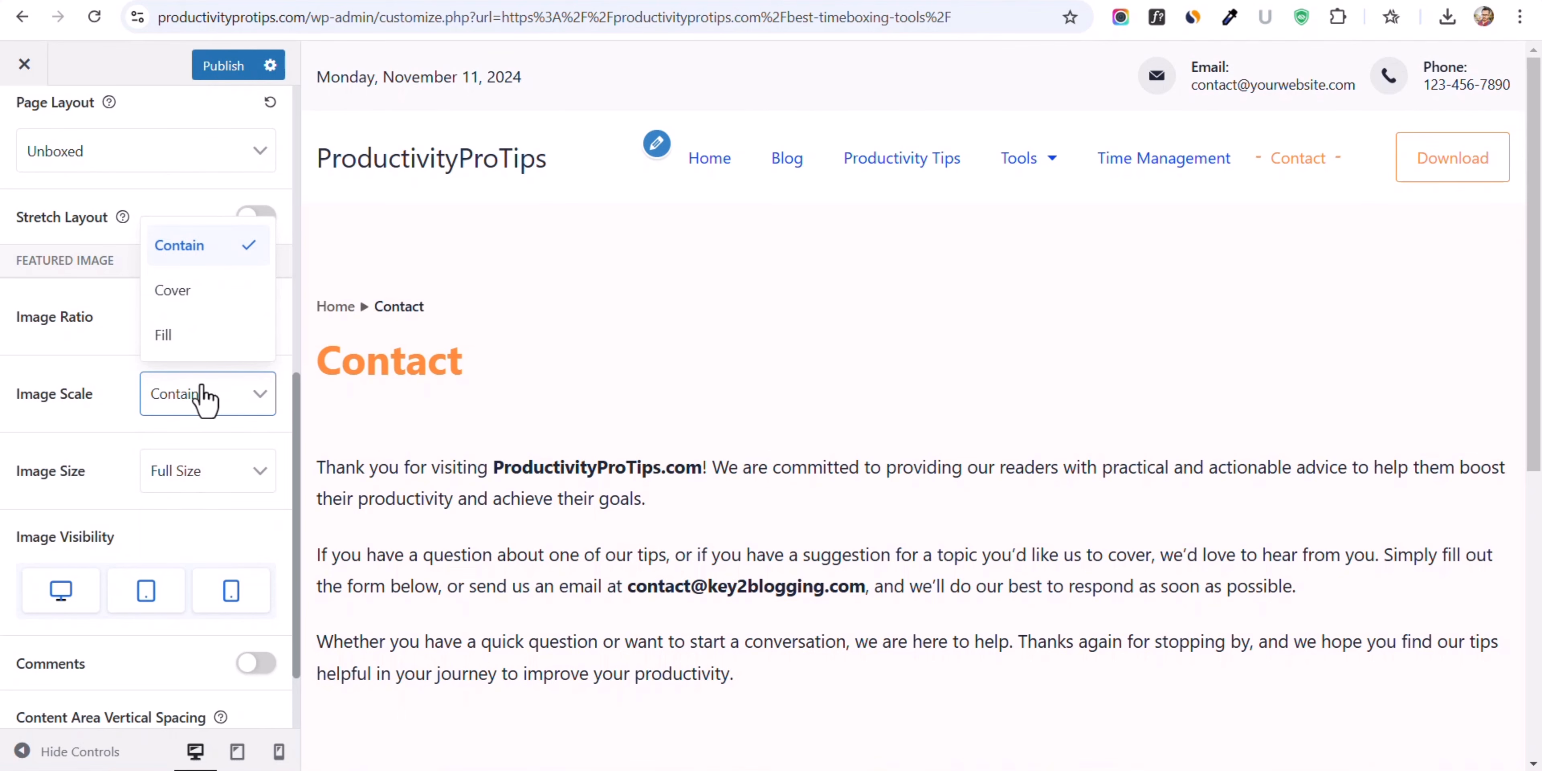
click(125, 392)
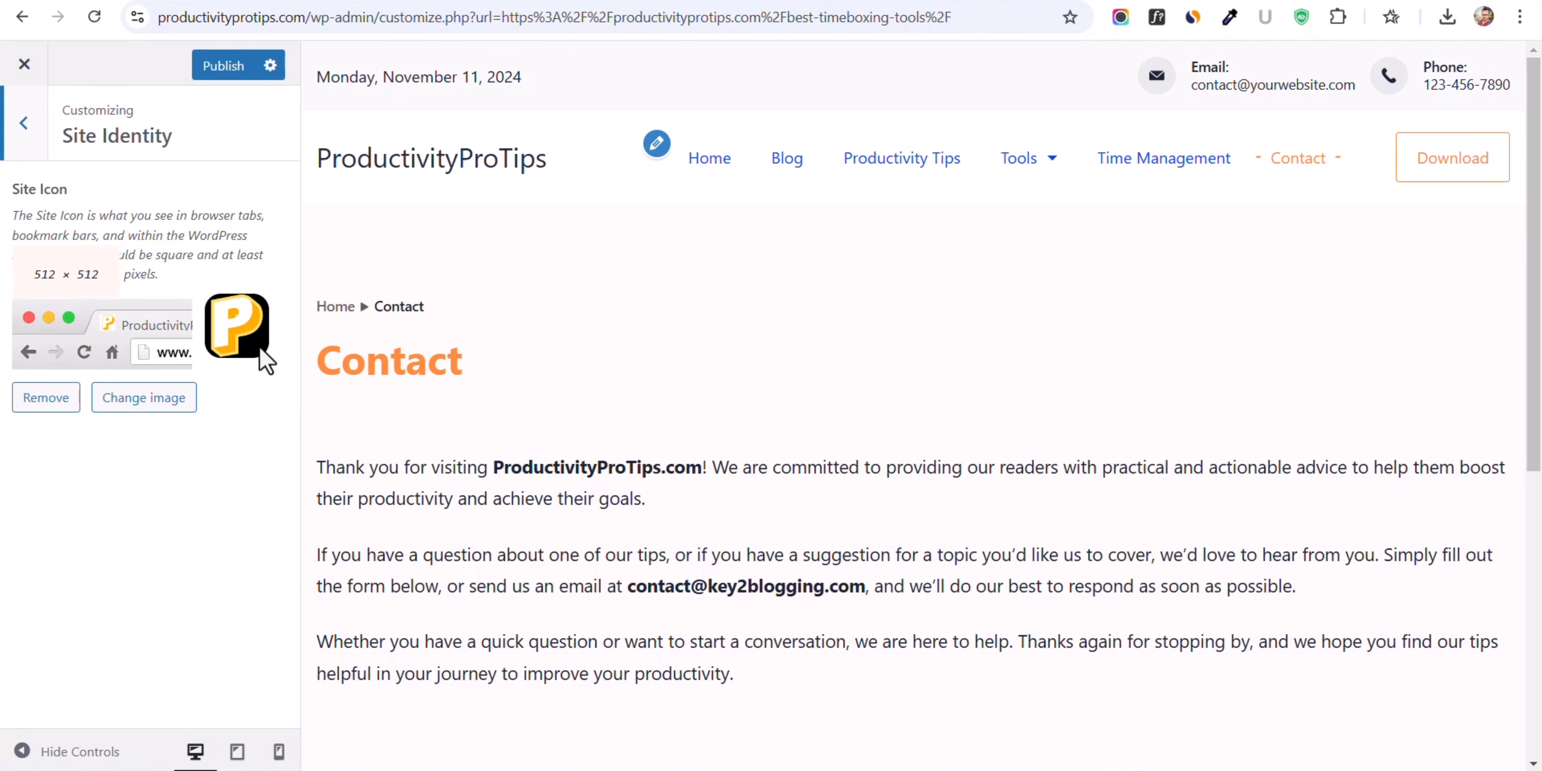
- Look over the Site Identity and Menus settings and return to the main customizer list
click(11, 141)
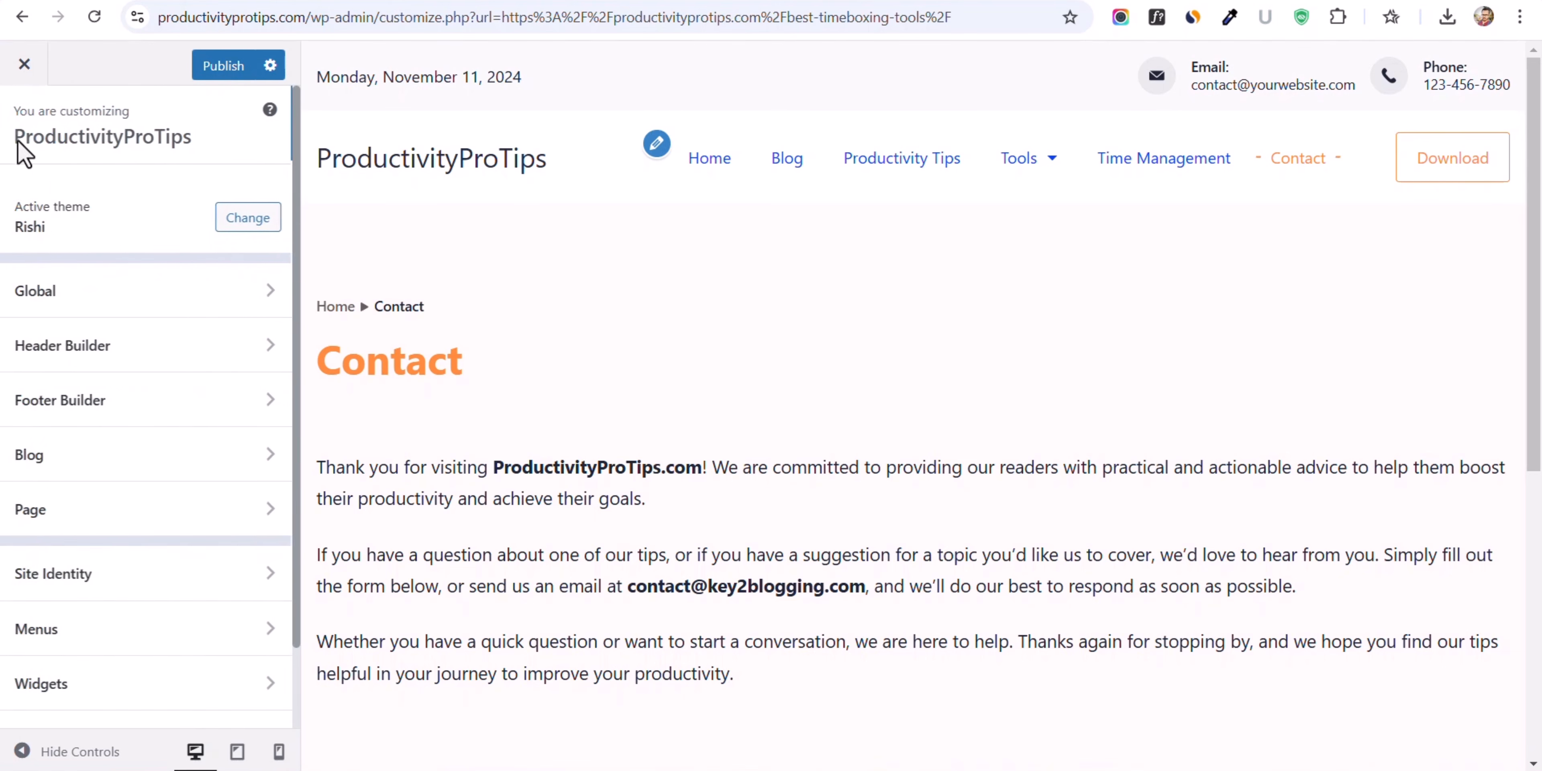
scroll(103, 589, down, 2)
click(69, 503)
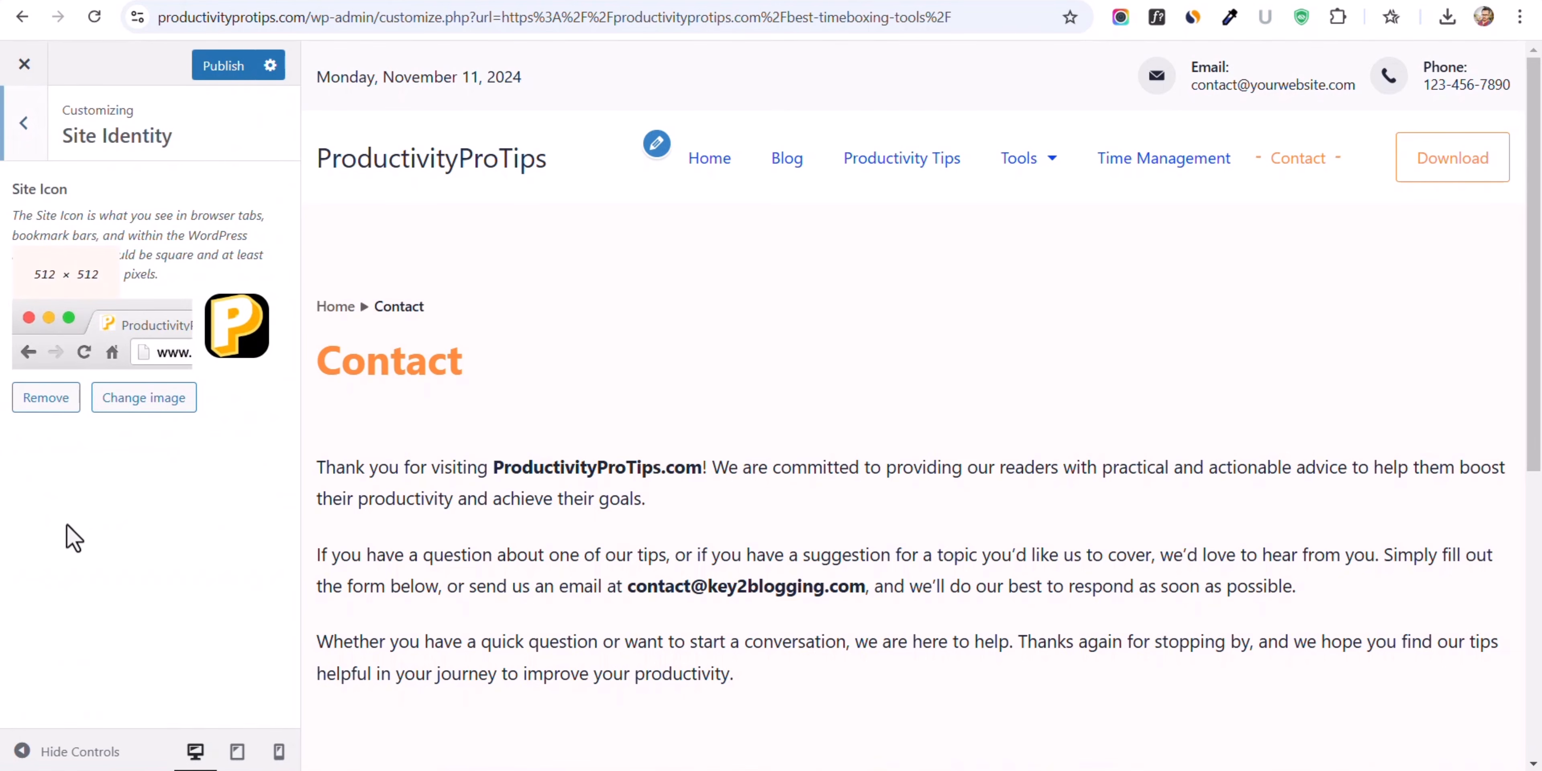
click(34, 145)
click(114, 537)
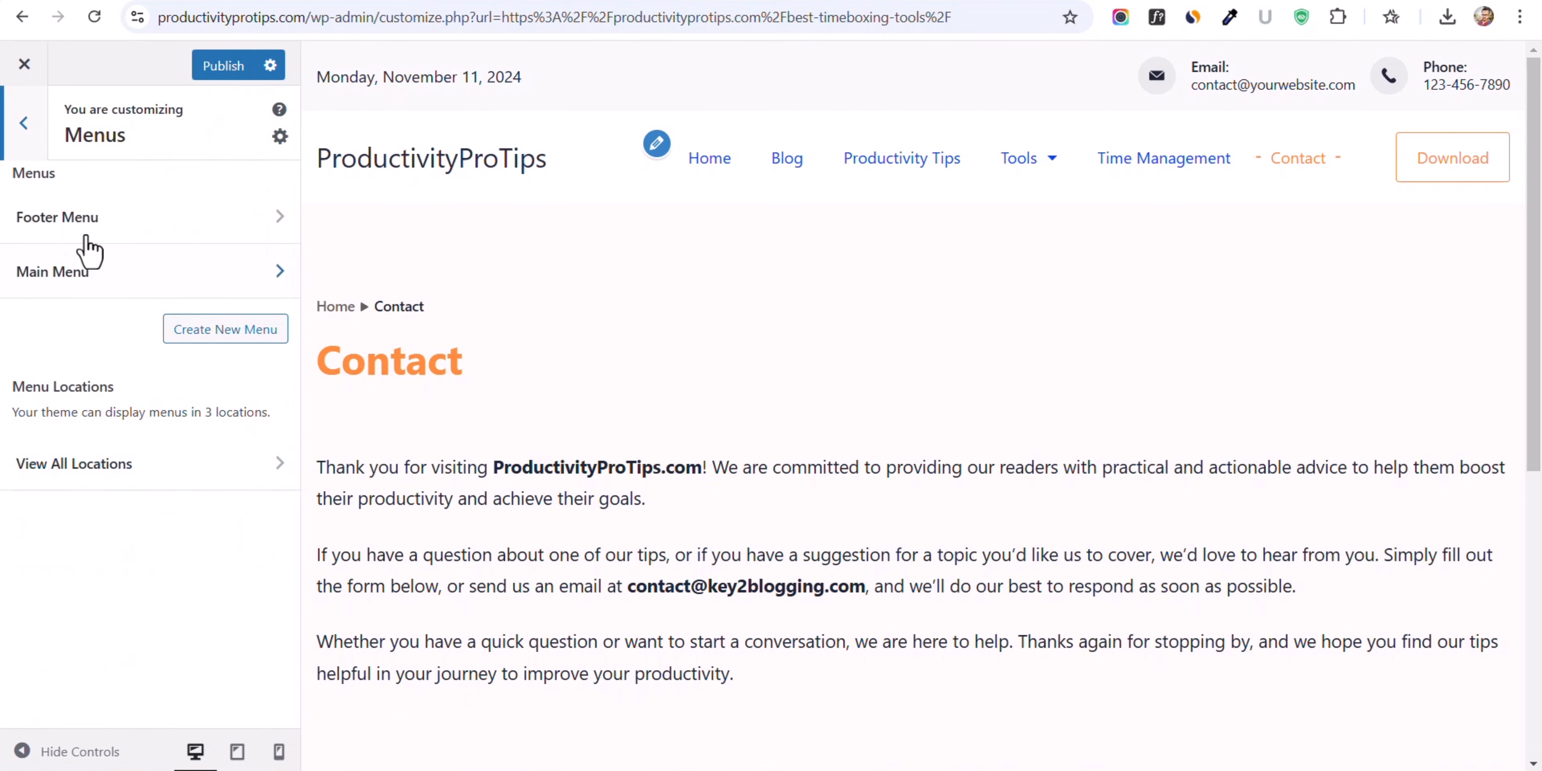
click(28, 155)
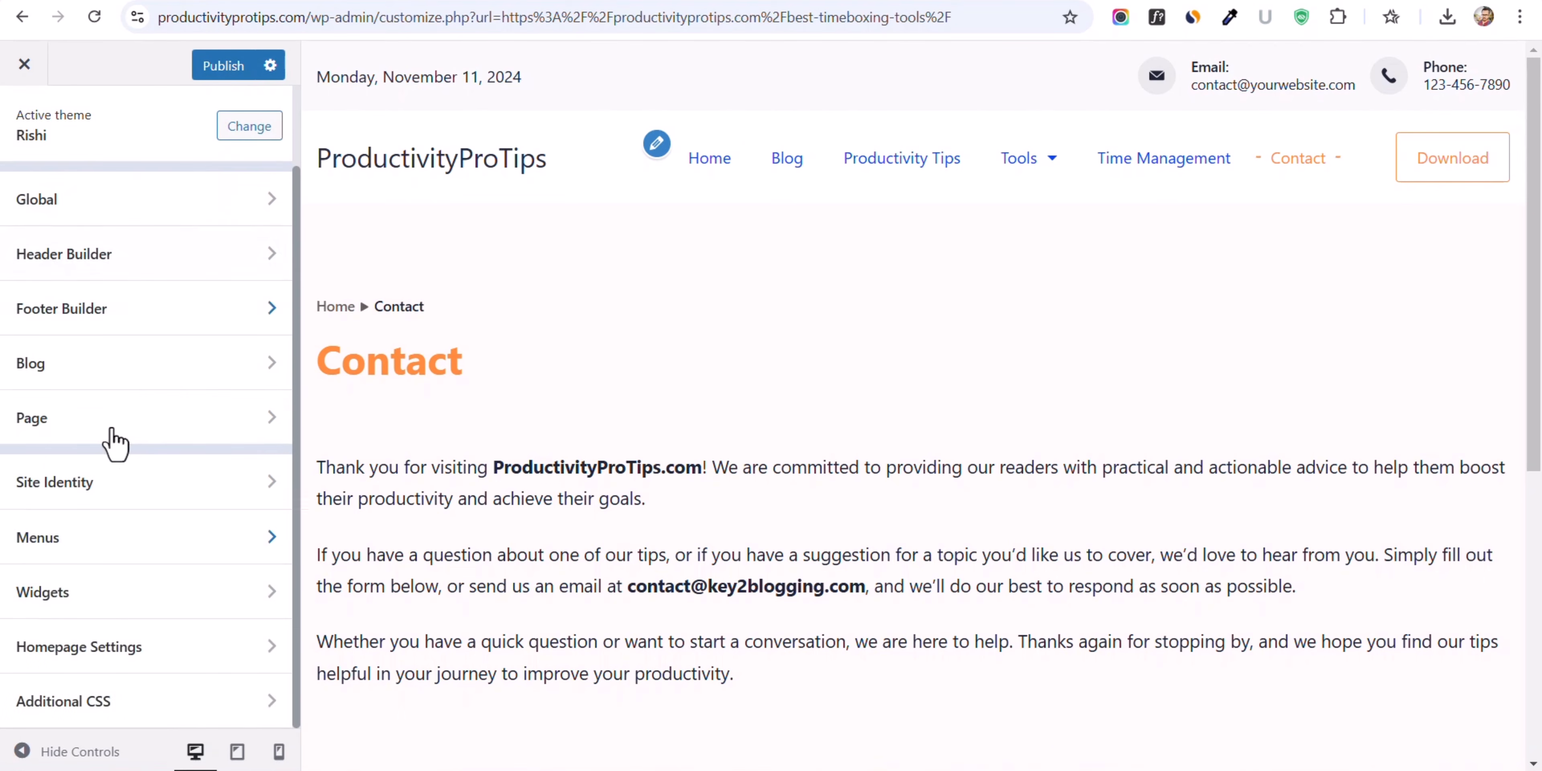
- Open the Widgets settings and load the Productivity Tips post "How to plan your day for maximum productivity (2023)" in the preview
click(92, 604)
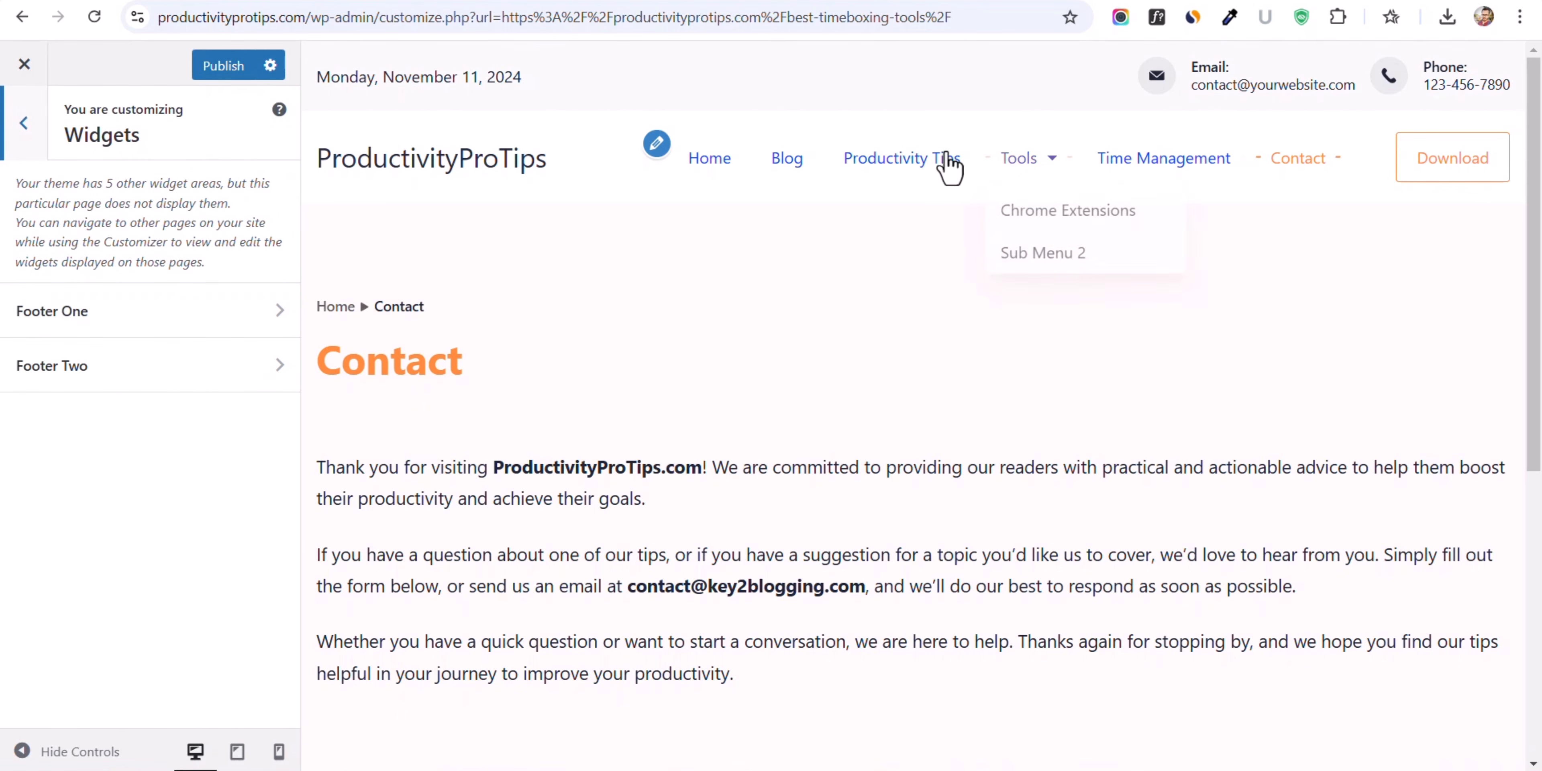
click(904, 174)
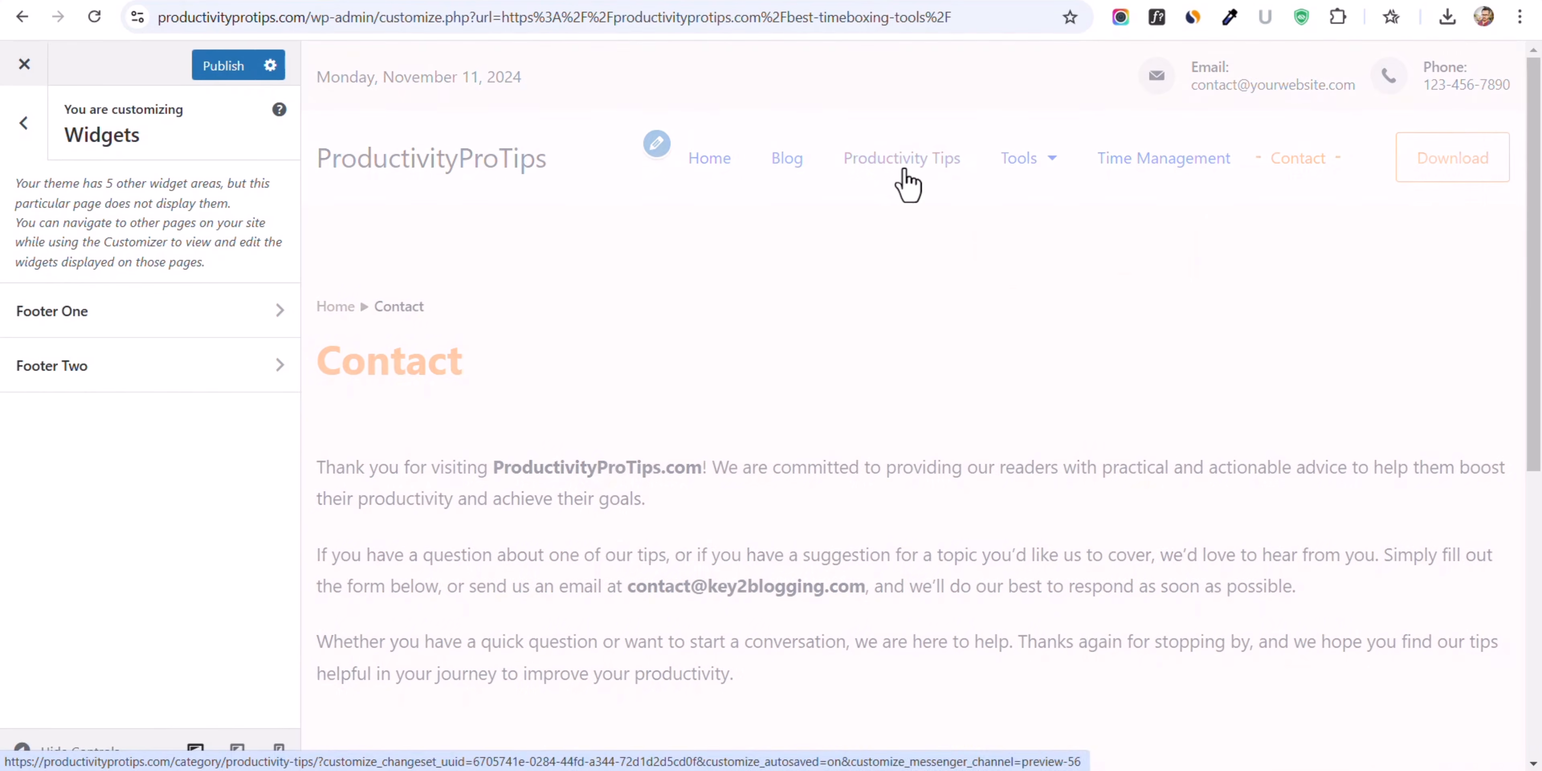
scroll(534, 476, down, 5)
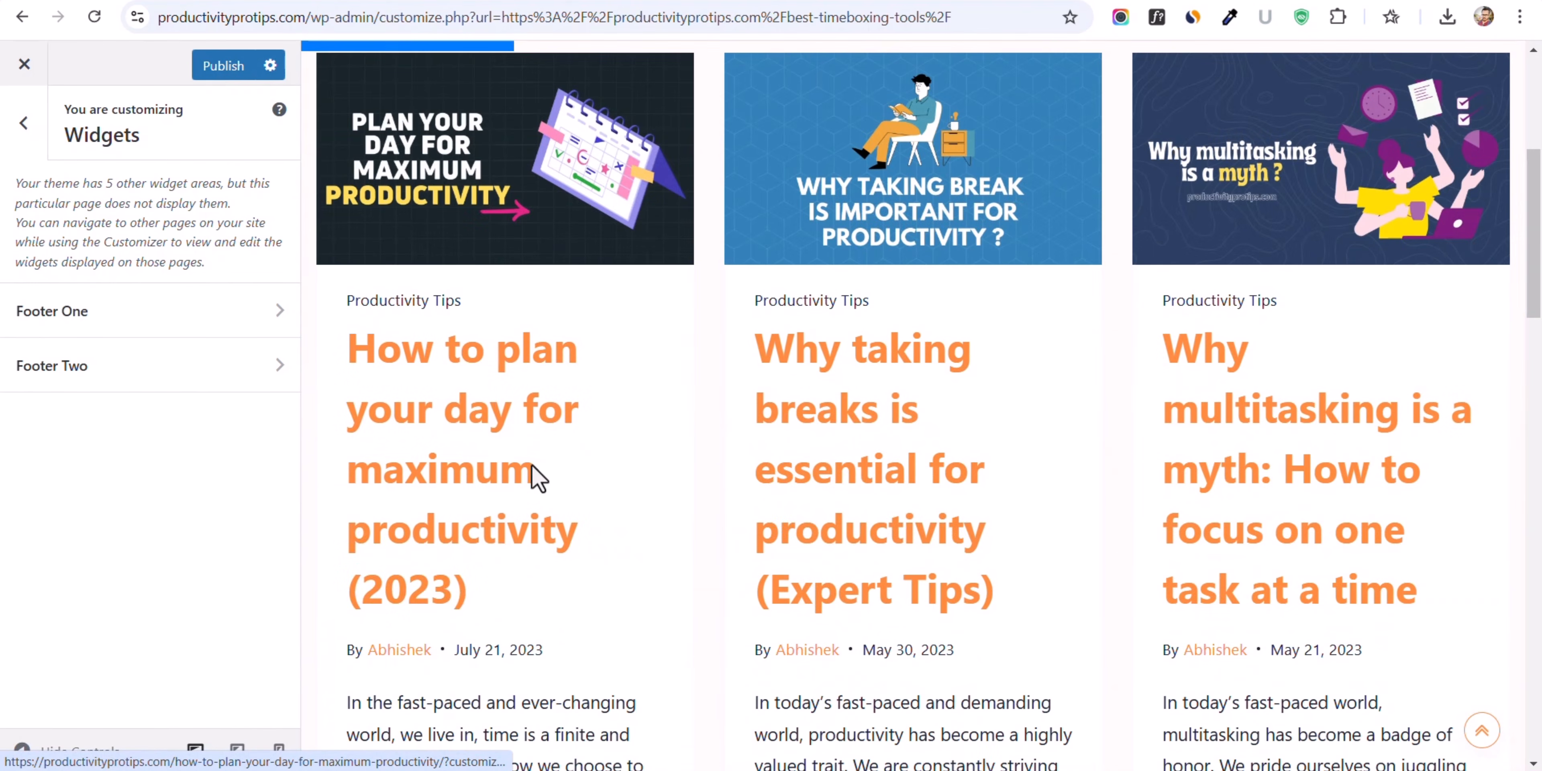
click(476, 396)
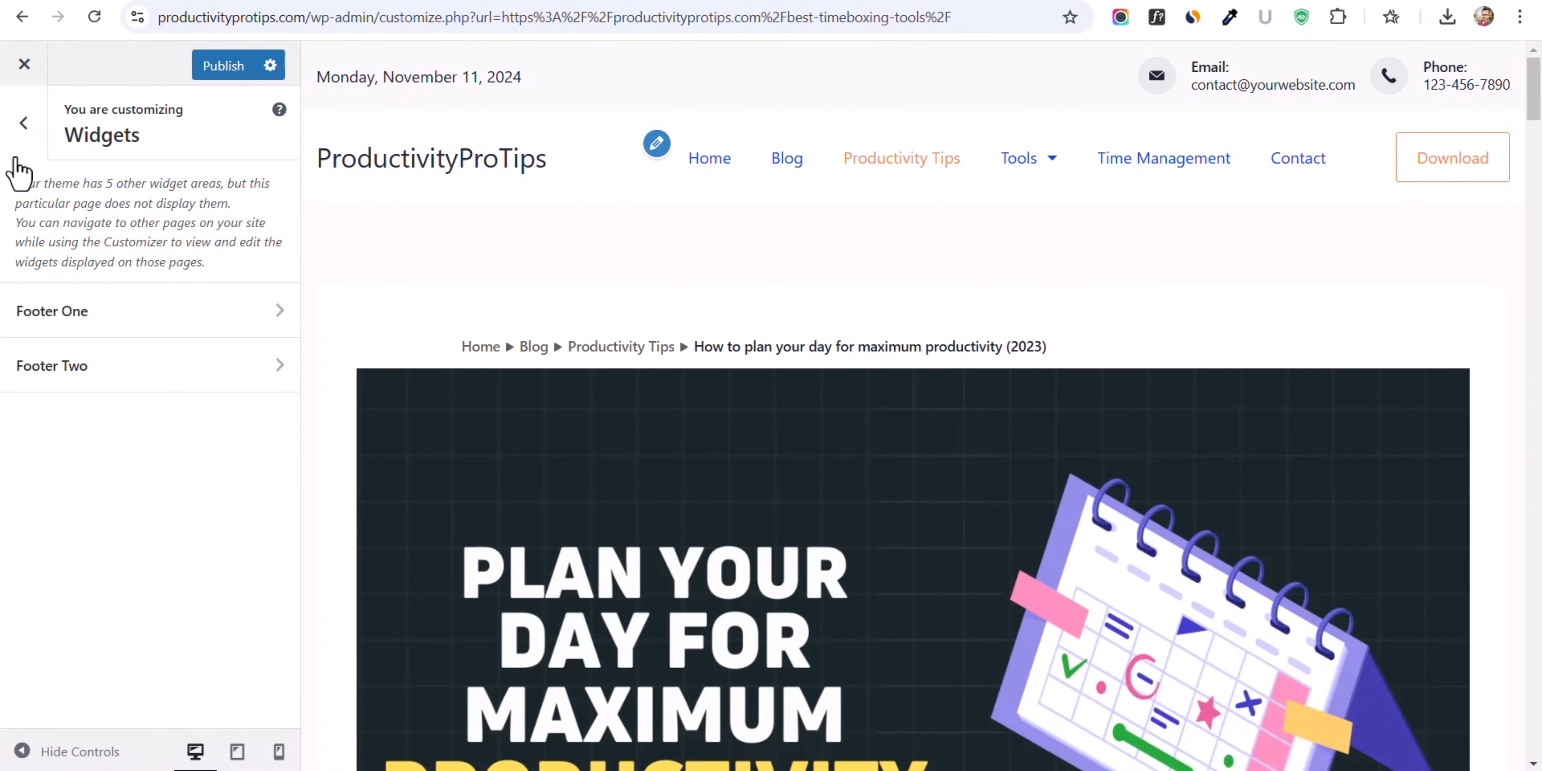
- Set the Single Post sidebar layout to Right Sidebar in the Blog settings
click(18, 146)
click(105, 376)
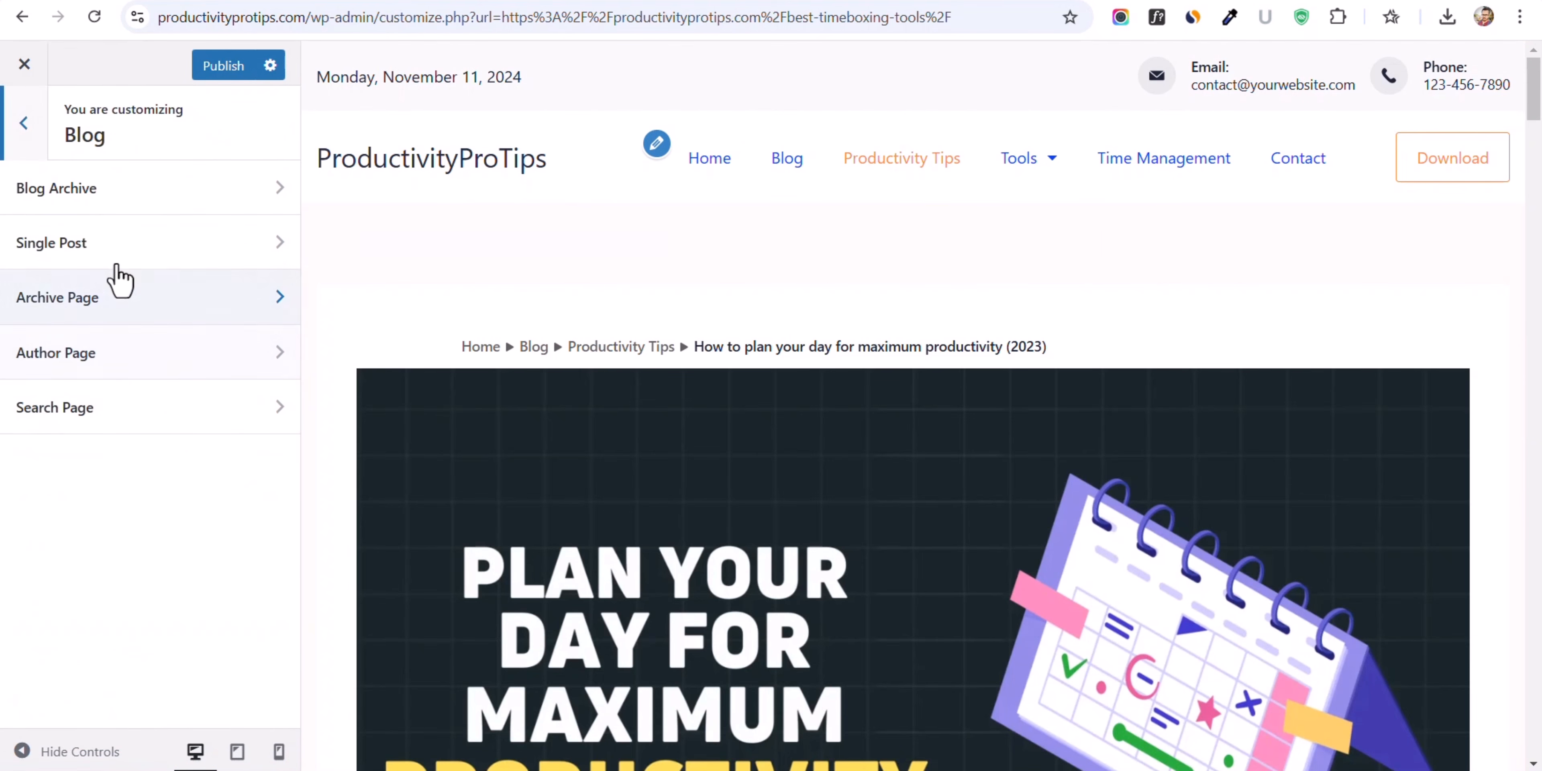
click(124, 247)
scroll(180, 371, down, 8)
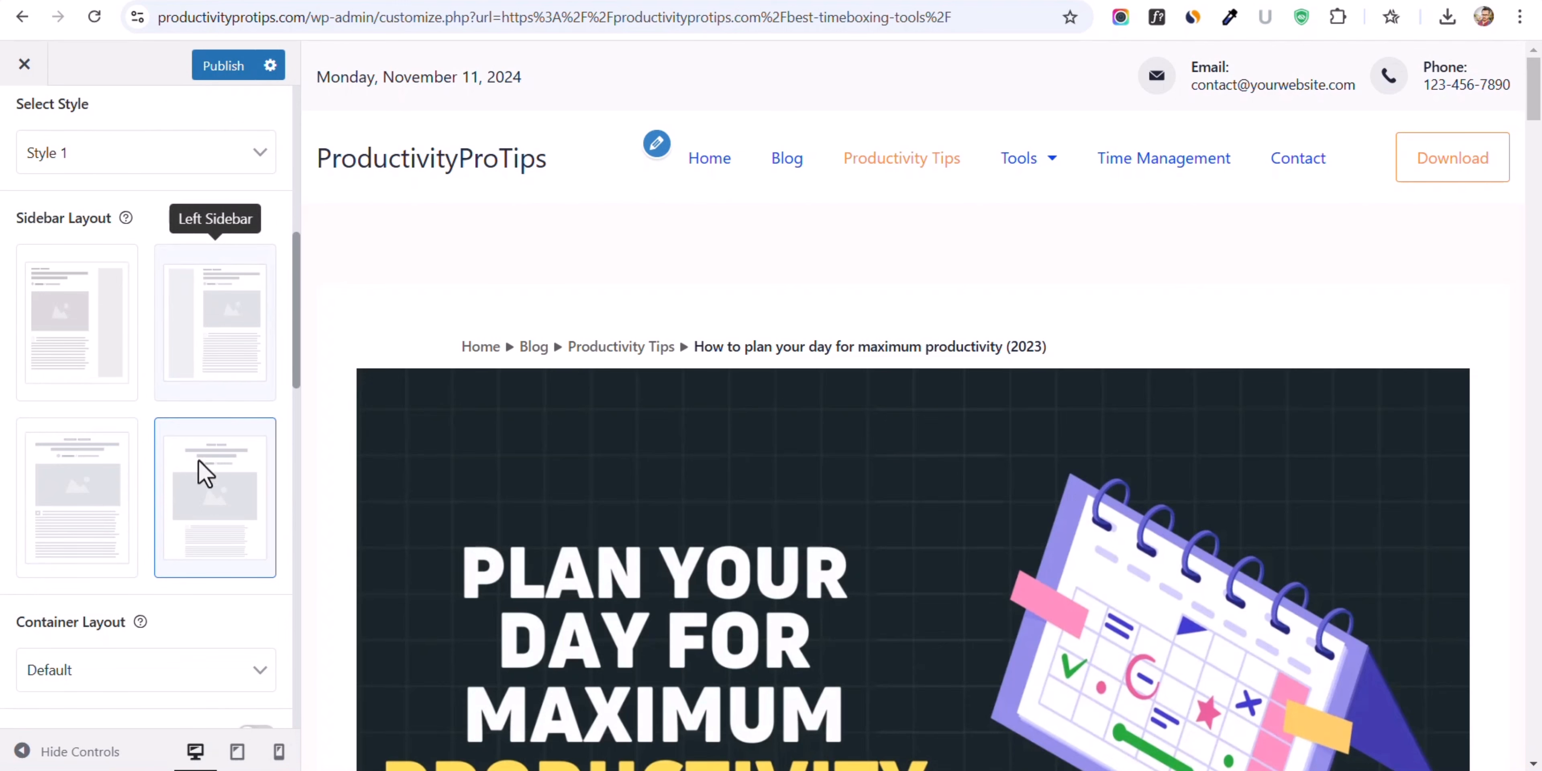
click(75, 359)
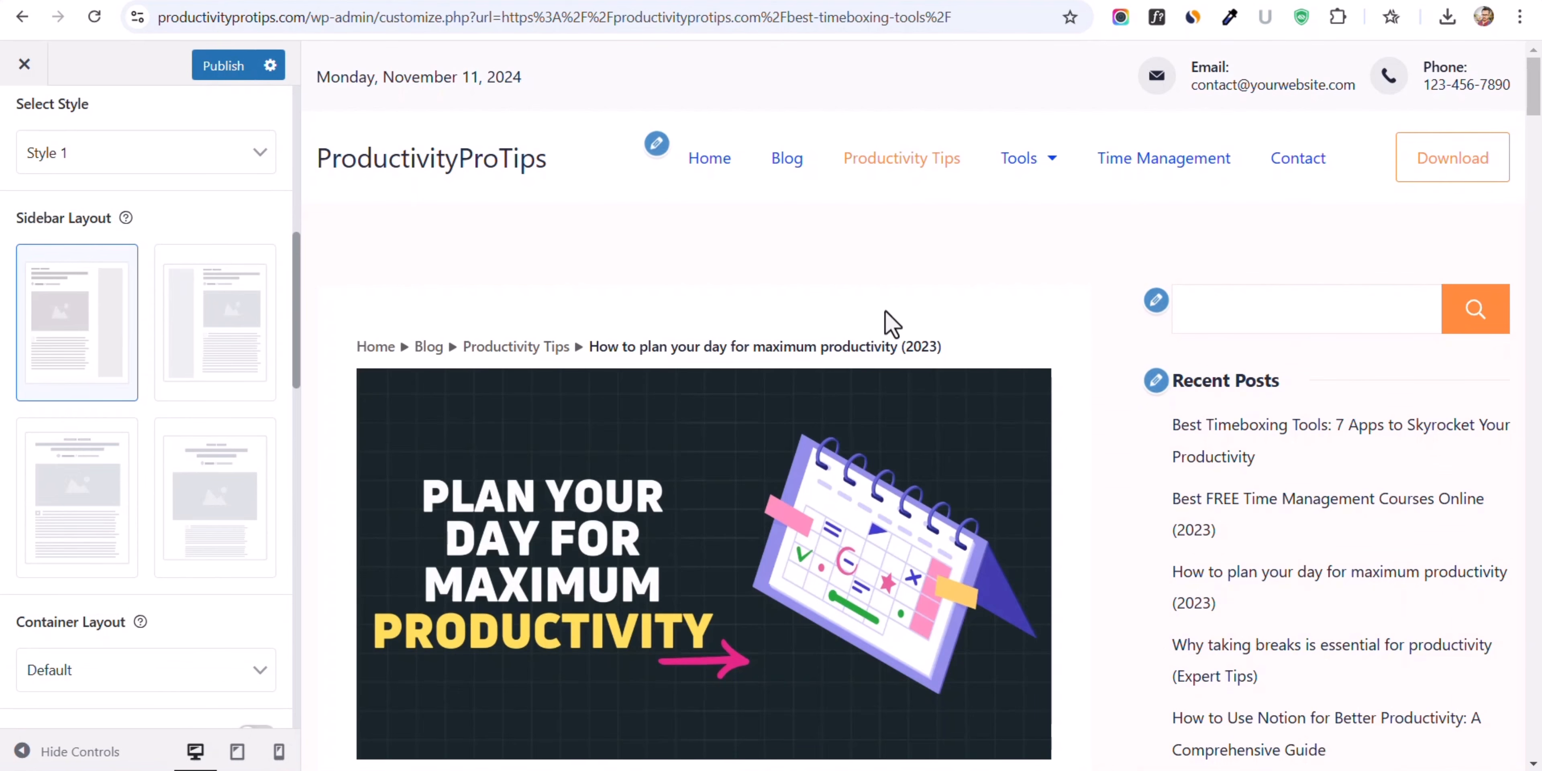
- Return to the Widgets settings and open the Sidebar widget area for editing
scroll(77, 239, up, 8)
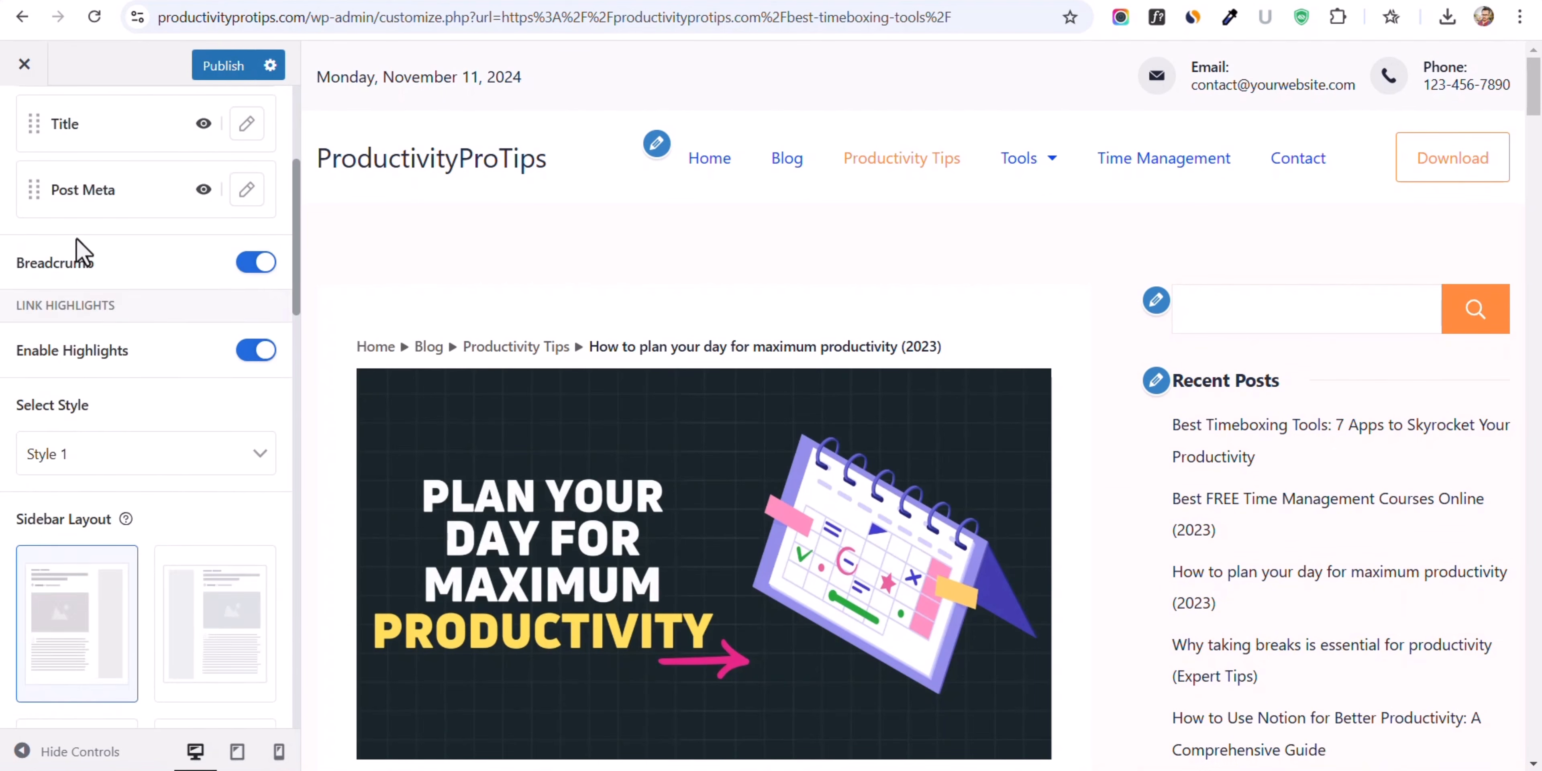
click(29, 137)
click(35, 134)
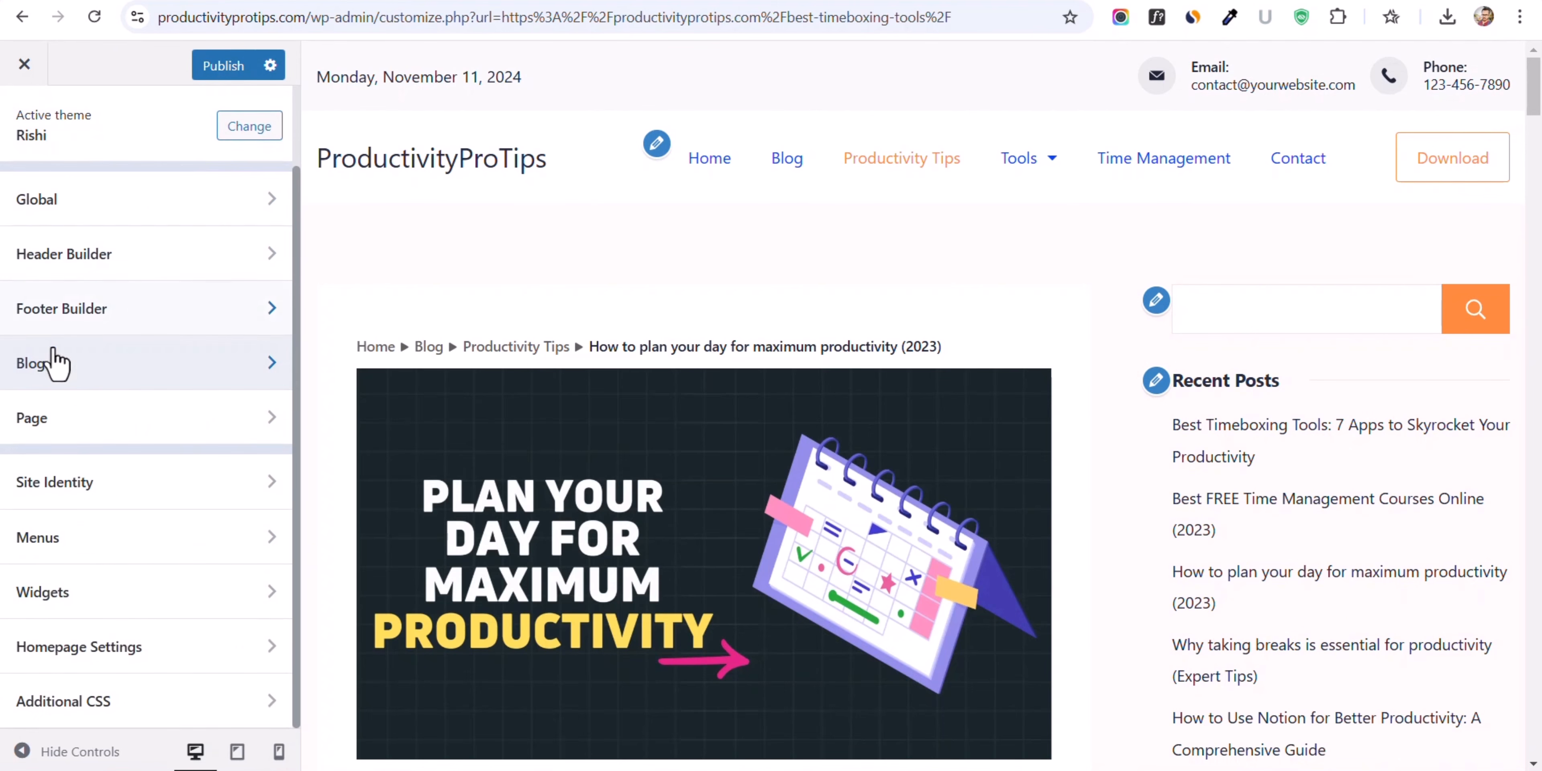
click(78, 594)
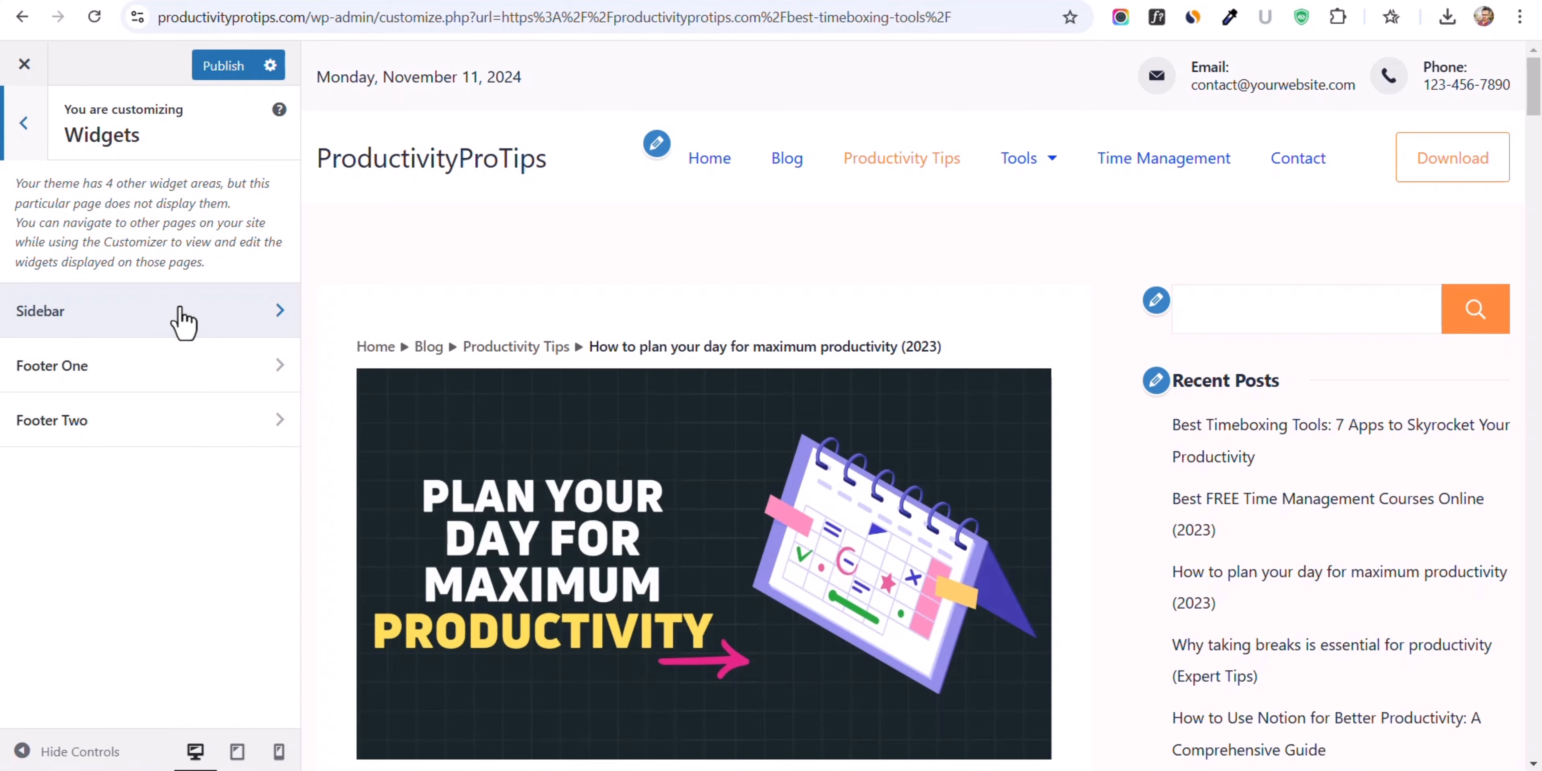
click(153, 328)
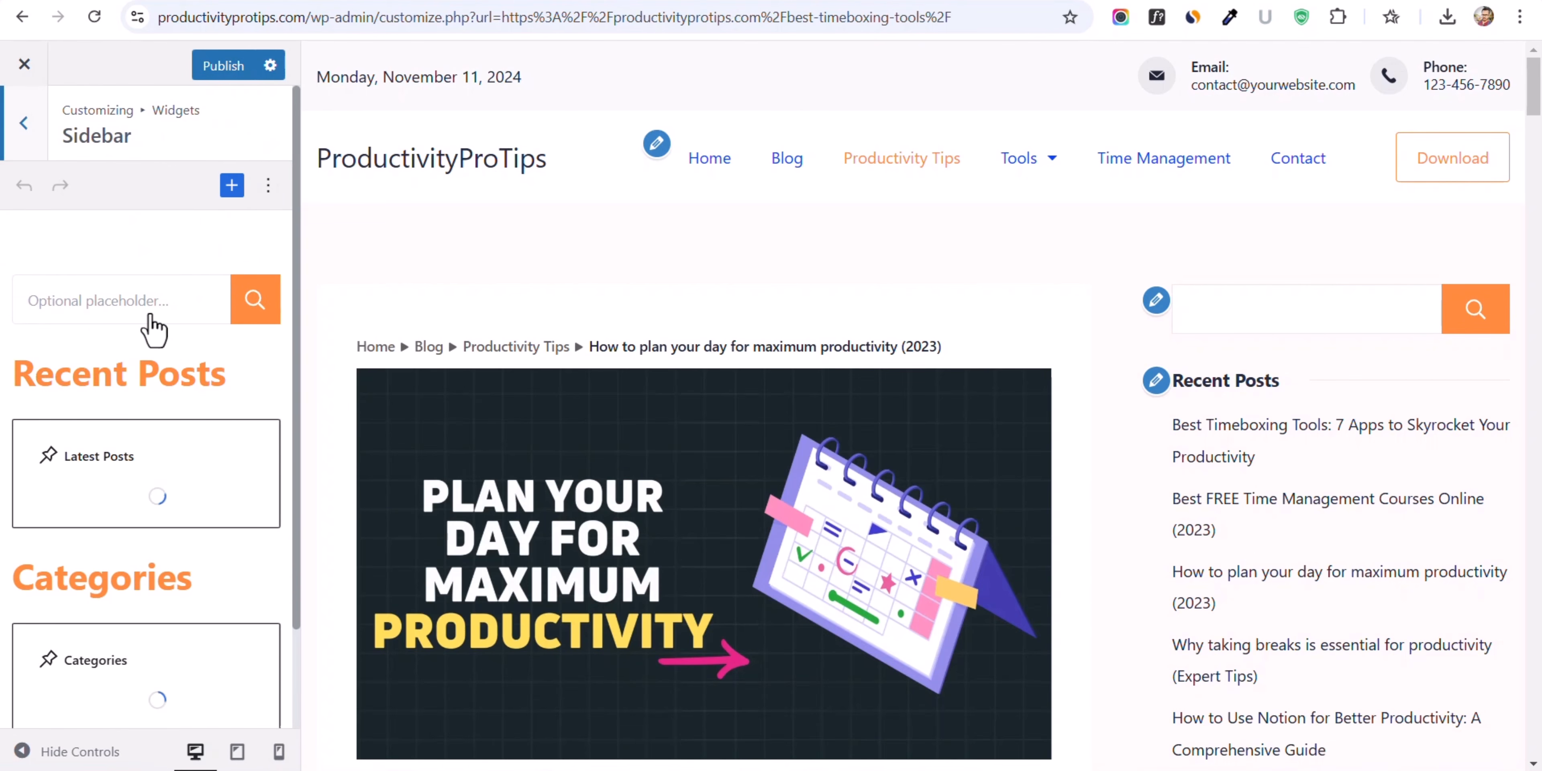
- Try the Button inside position and the icon button option on the sidebar search block, and set its button position to No button
click(120, 310)
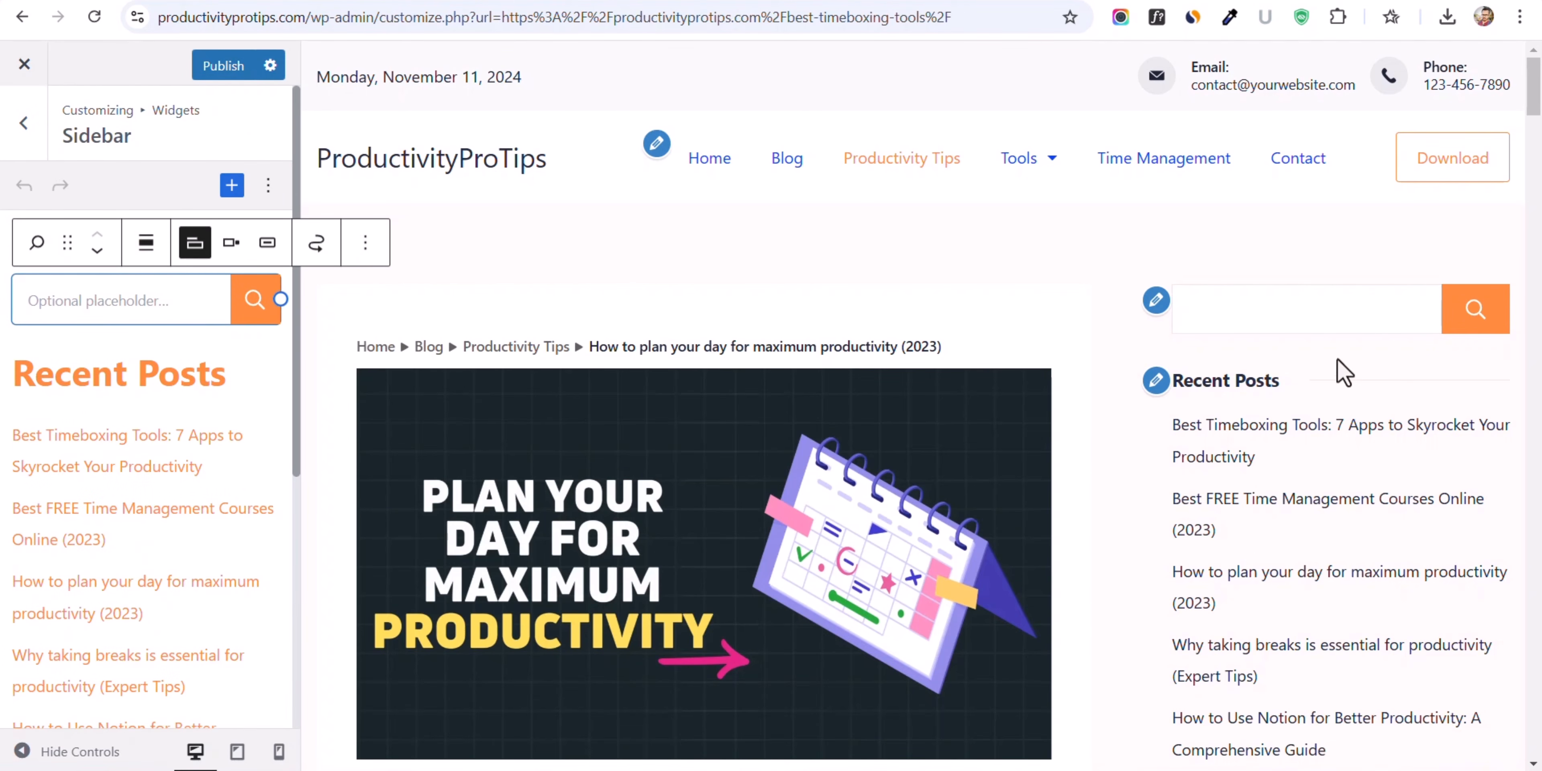
click(231, 242)
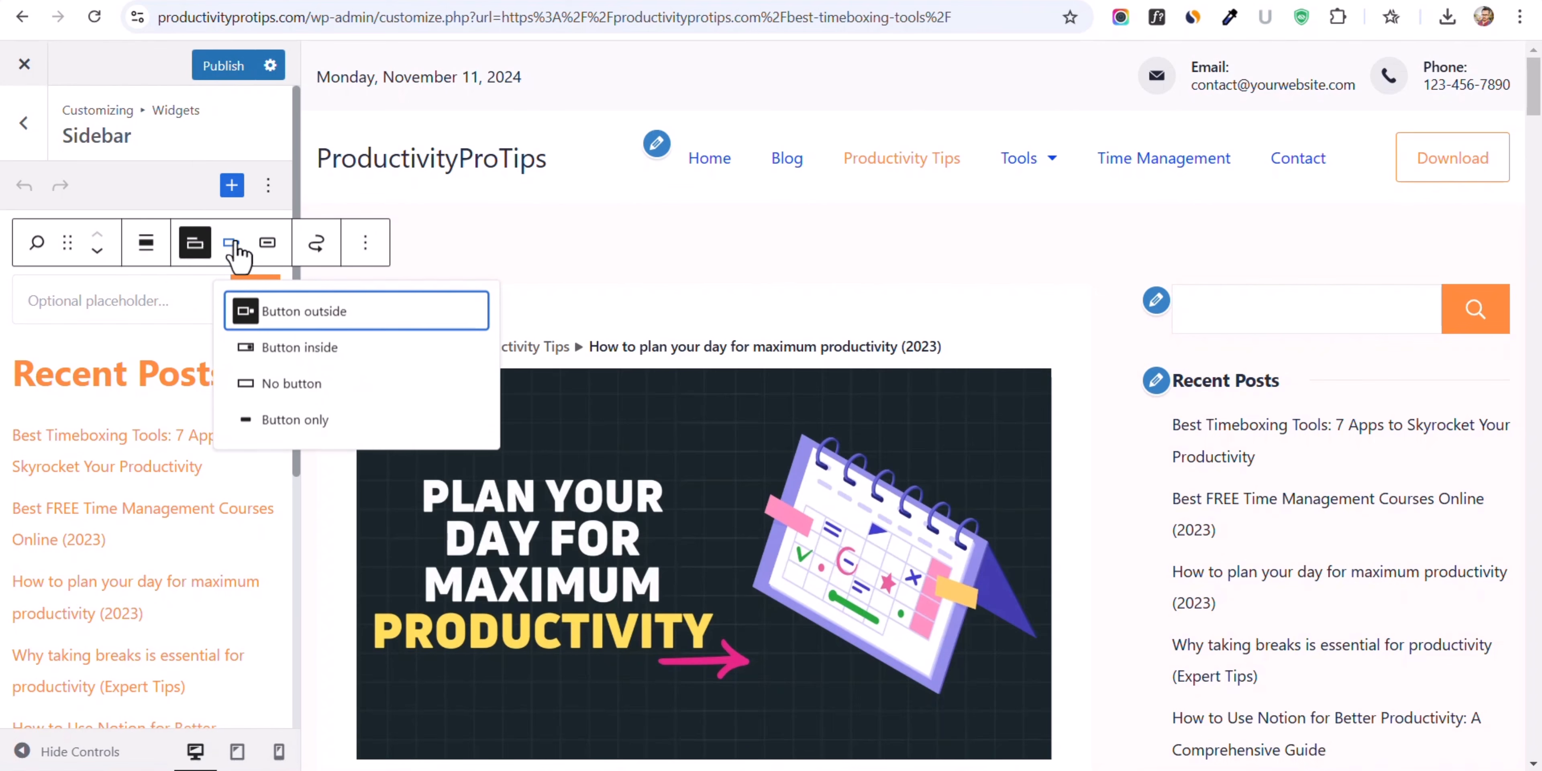
click(282, 349)
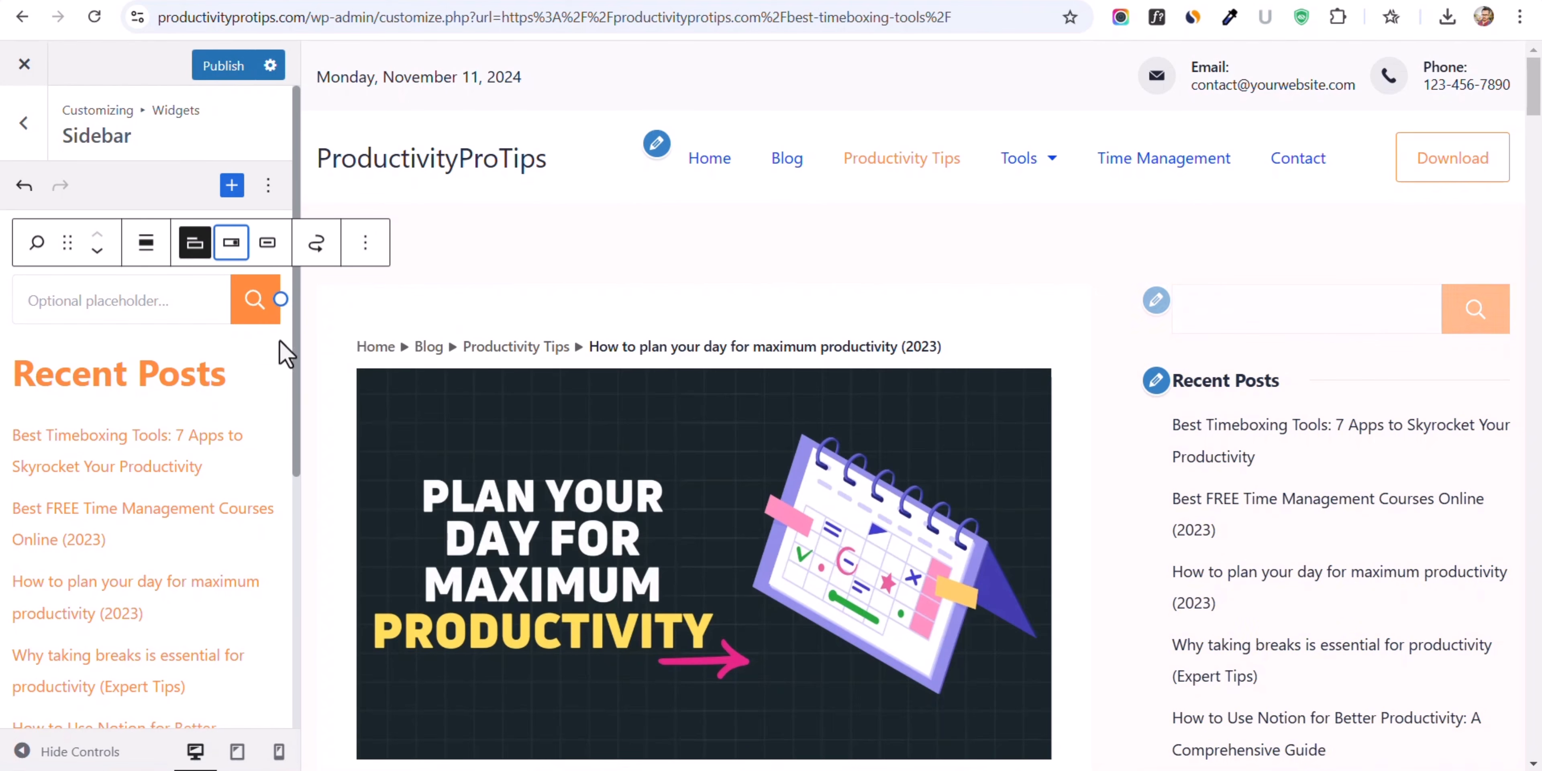
click(267, 246)
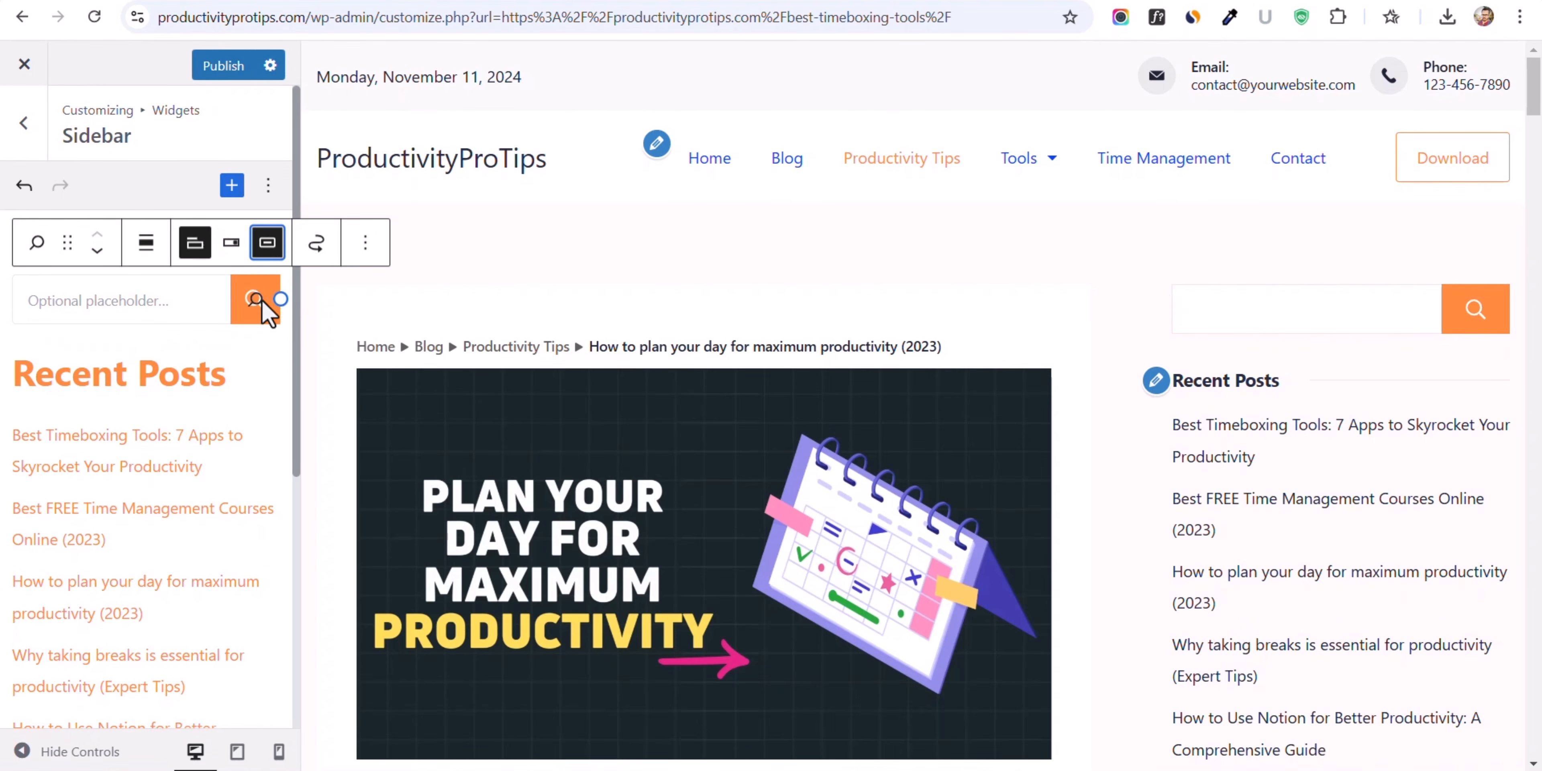
click(231, 243)
click(266, 384)
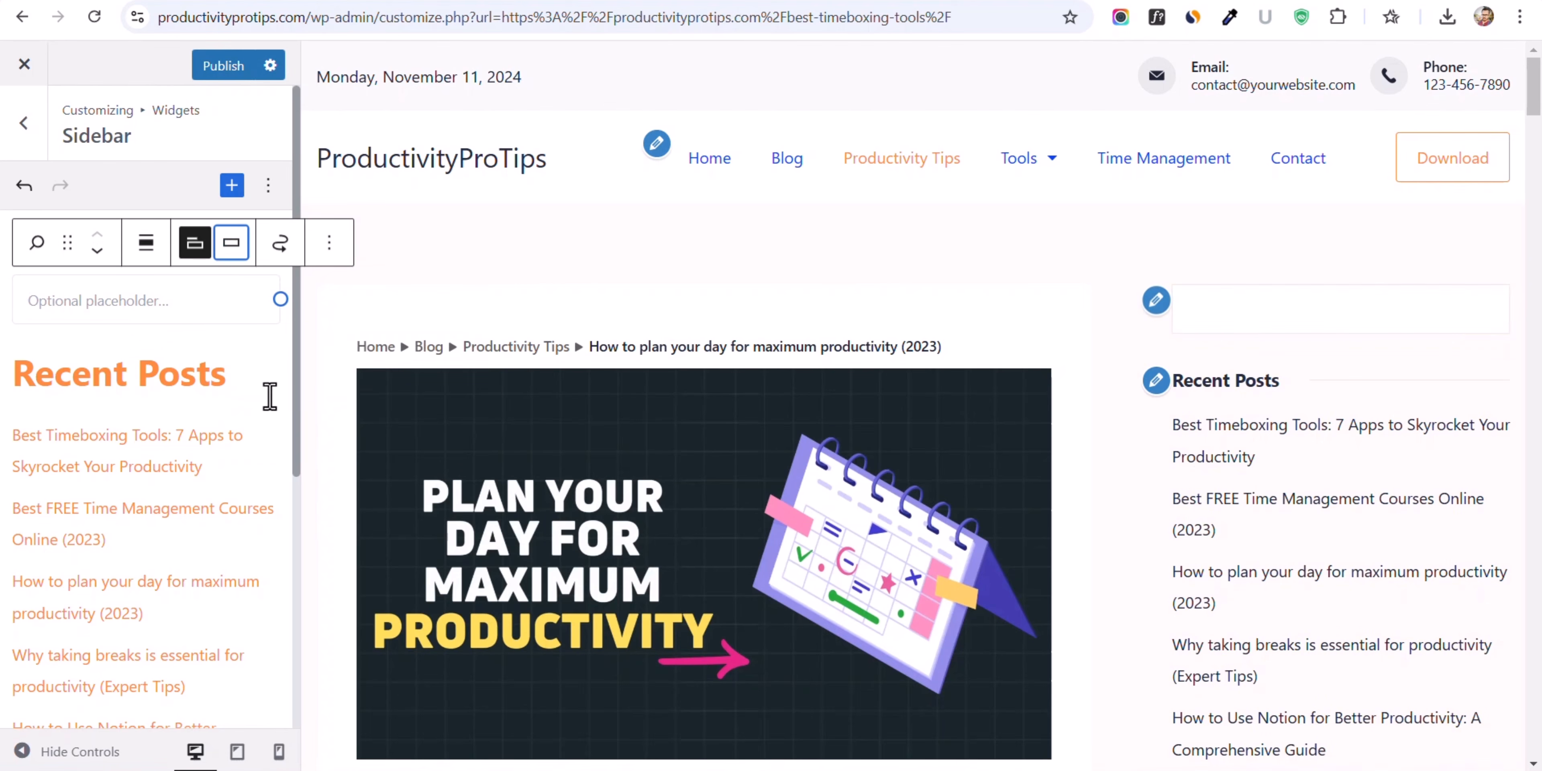
- Set the placeholder text of the sidebar search block to "Search"
click(1288, 313)
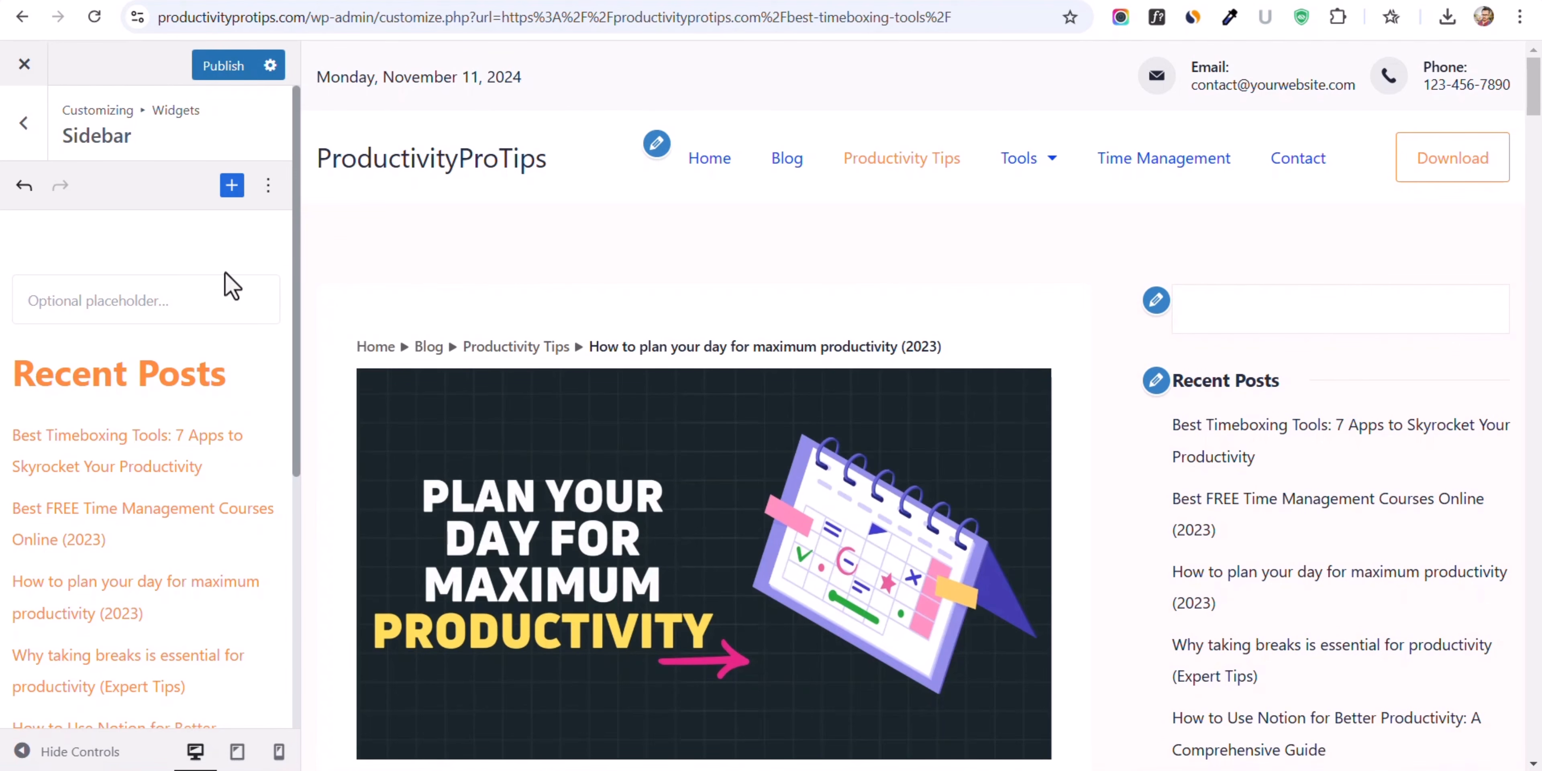
click(160, 286)
text(Search)
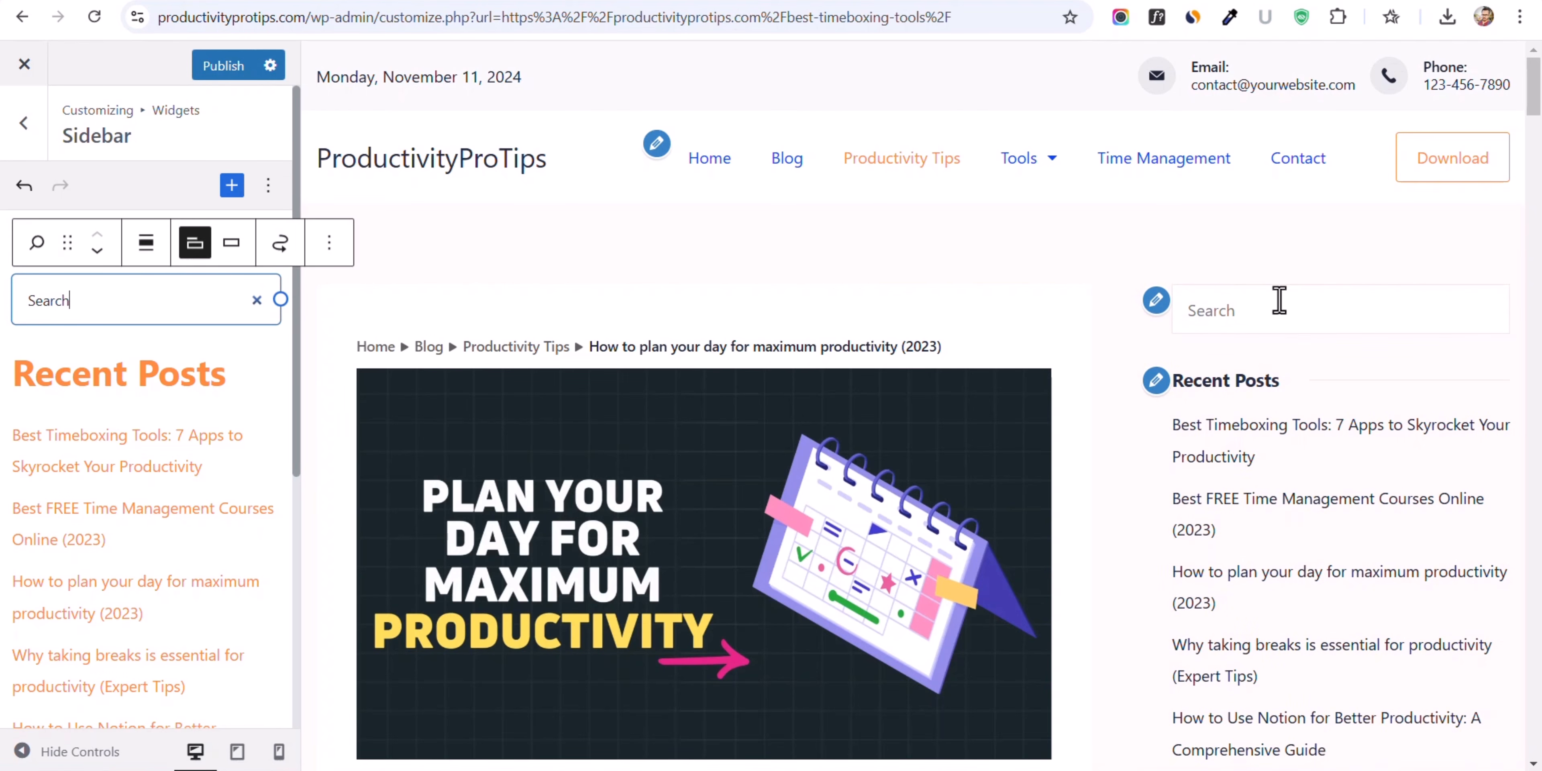
- Look over the Recent Posts heading, the latest posts list and the Categories block in the sidebar
click(191, 372)
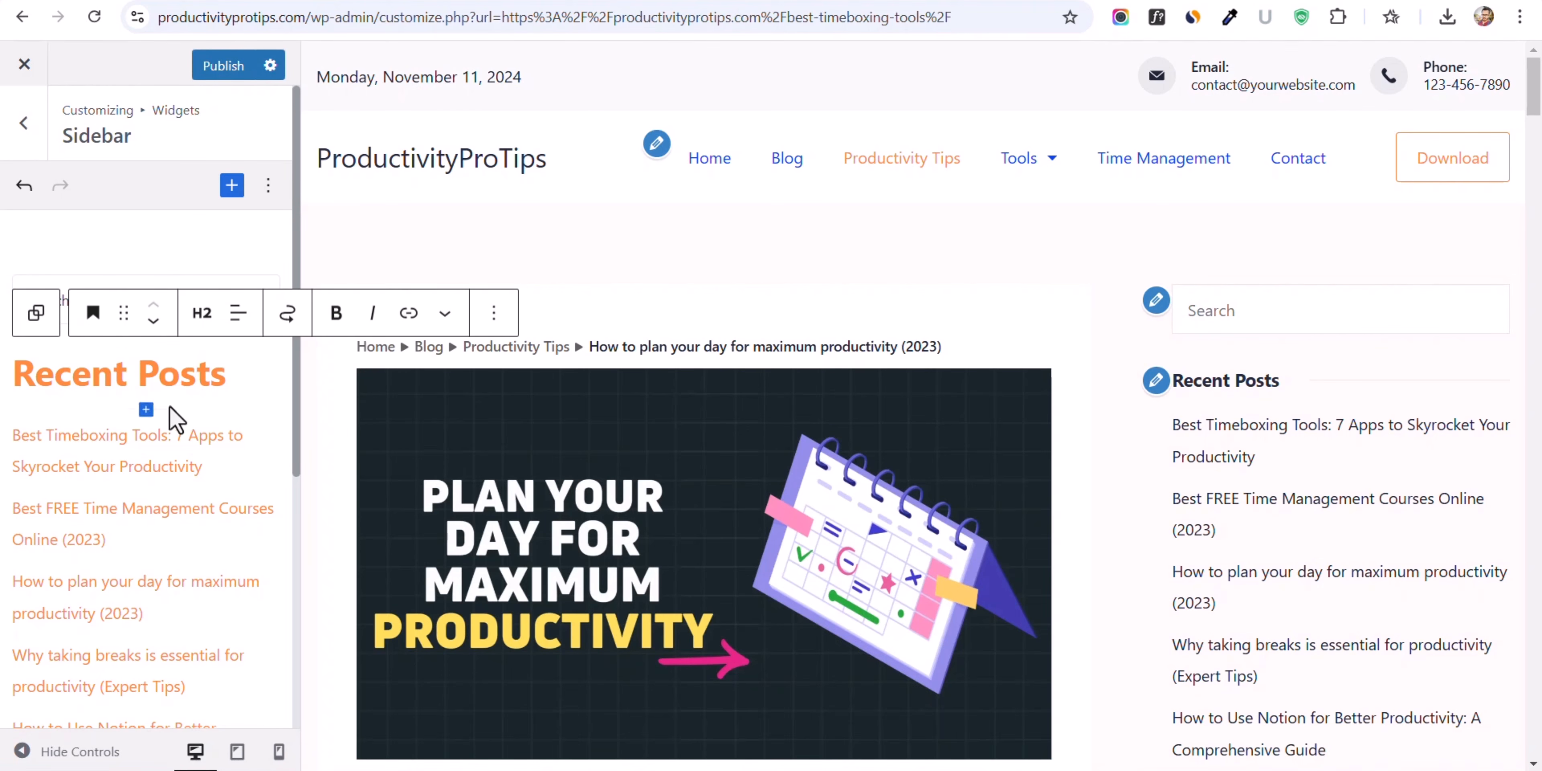
click(232, 476)
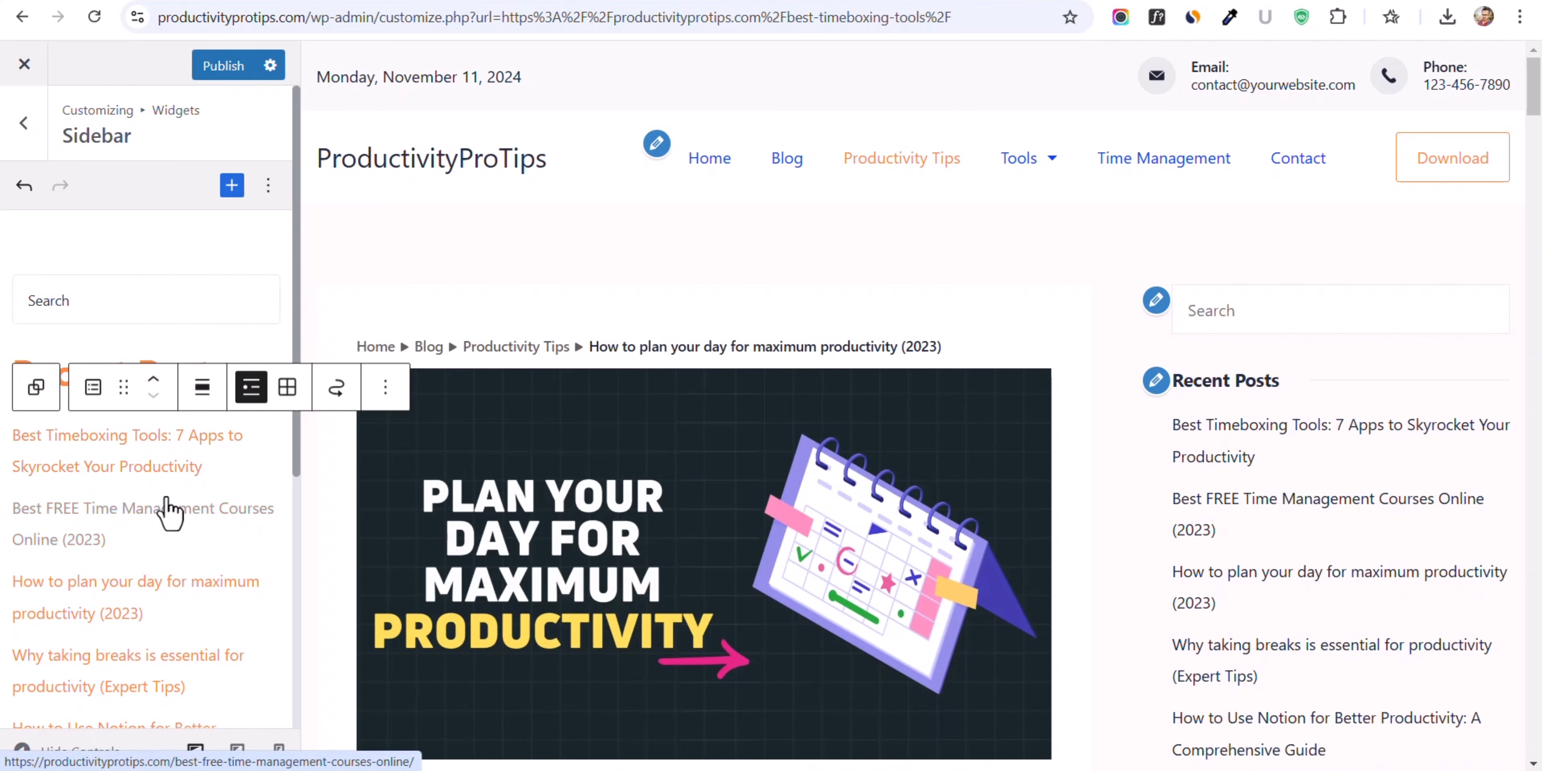
scroll(1311, 527, down, 10)
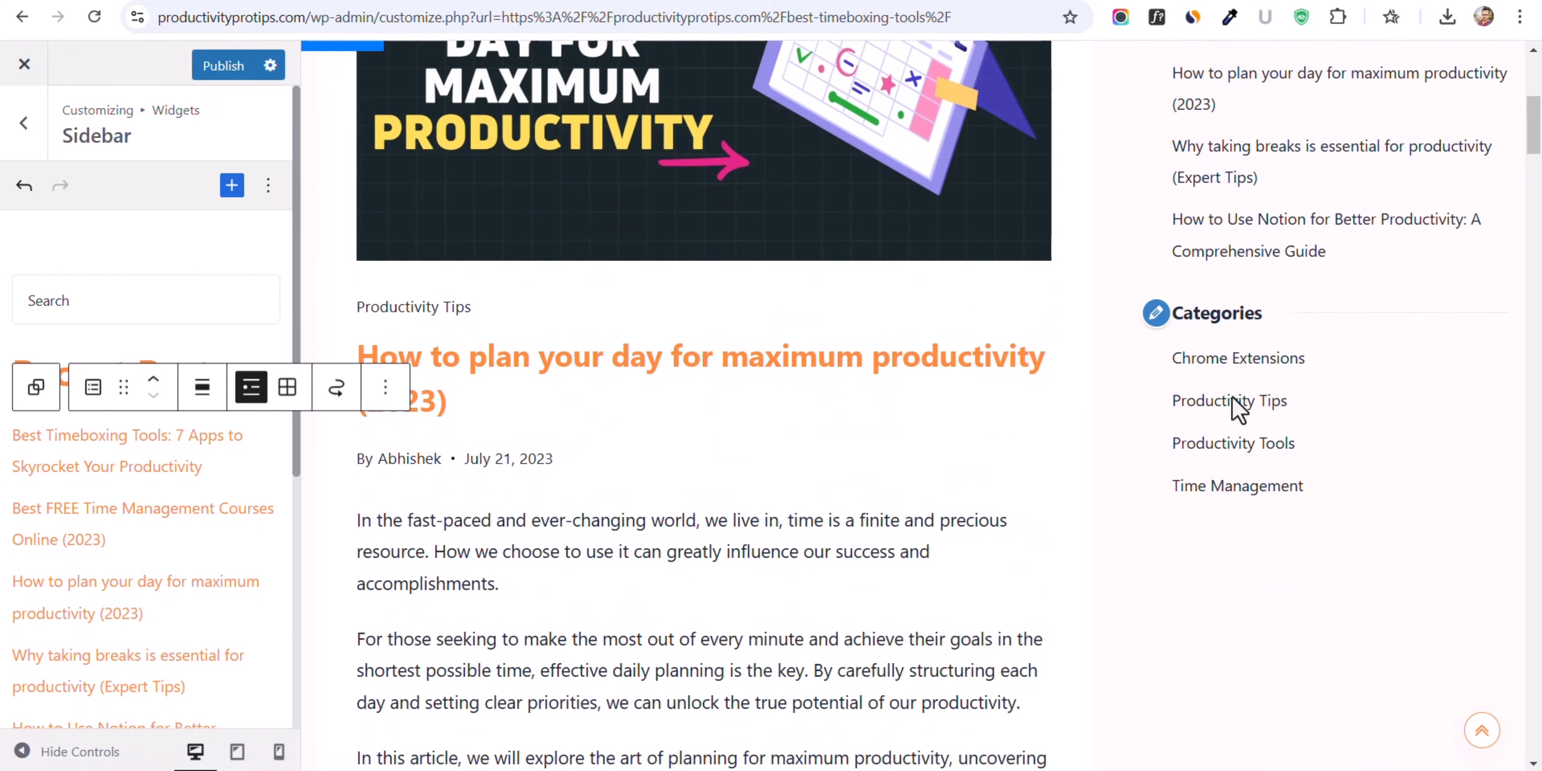
scroll(1198, 431, up, 2)
click(1156, 412)
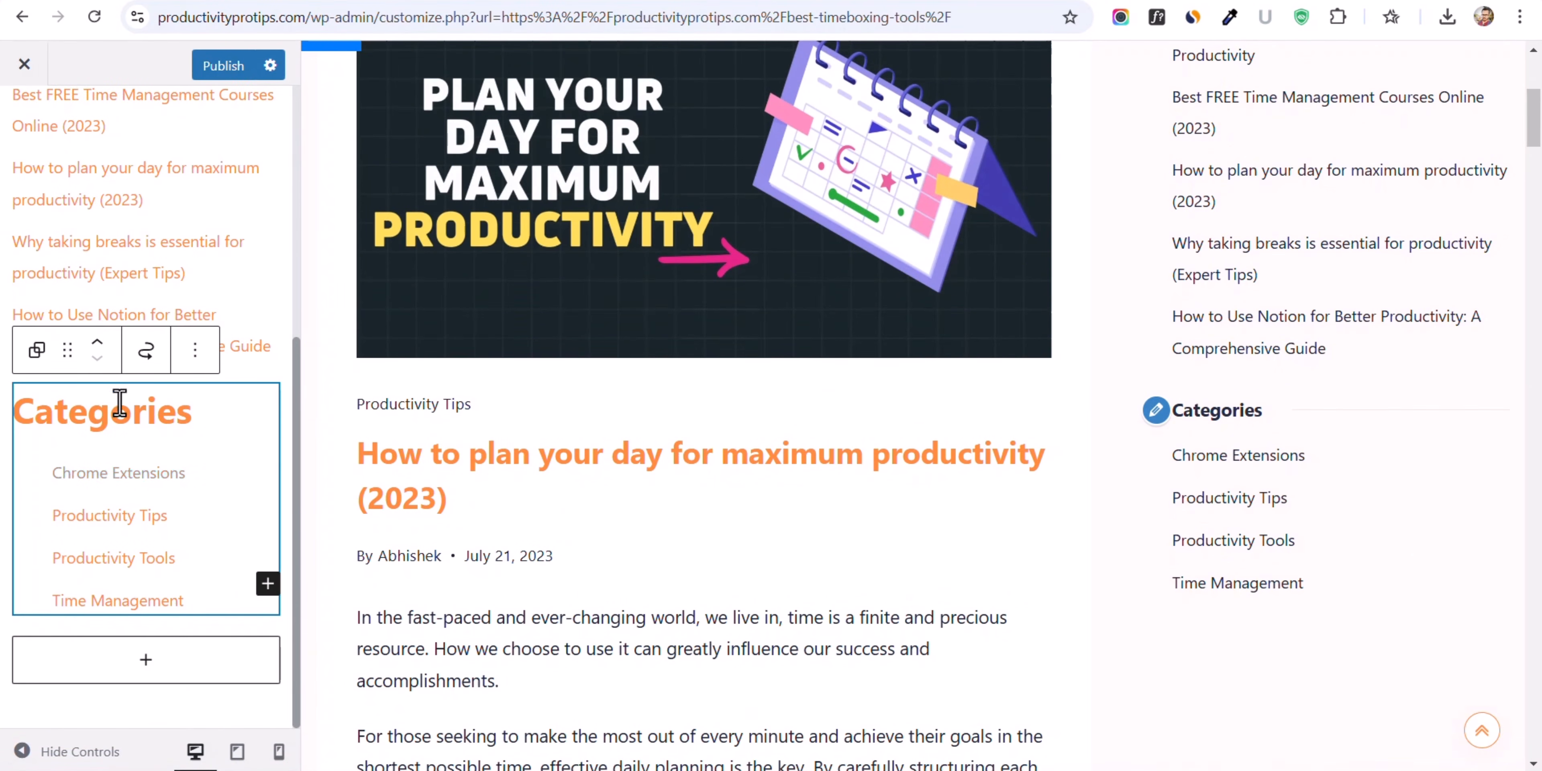
- Search the block library for "cate" and "lates", add a Latest Posts block below Categories in the sidebar, and show its block options
click(146, 659)
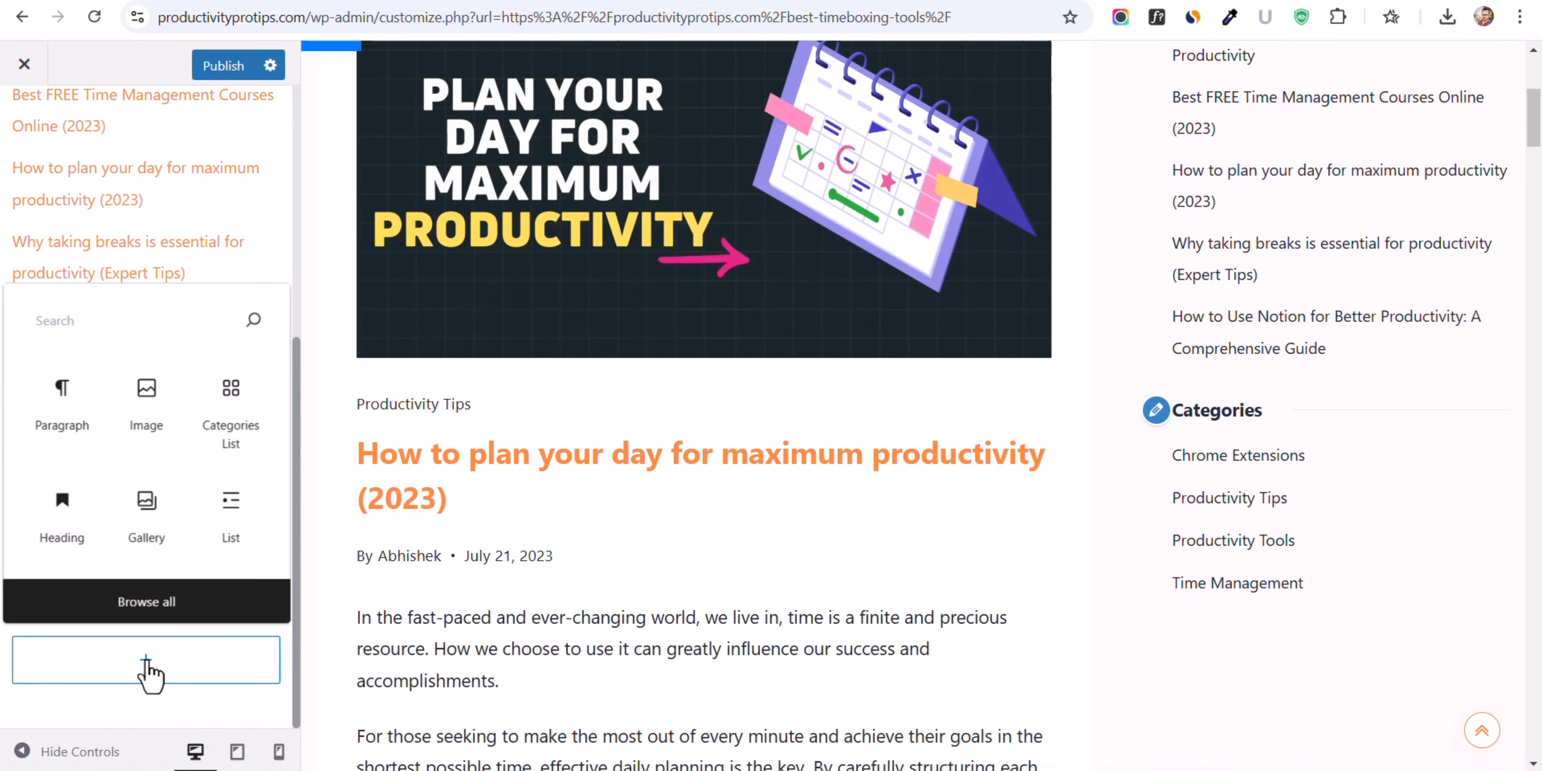
text(cate)
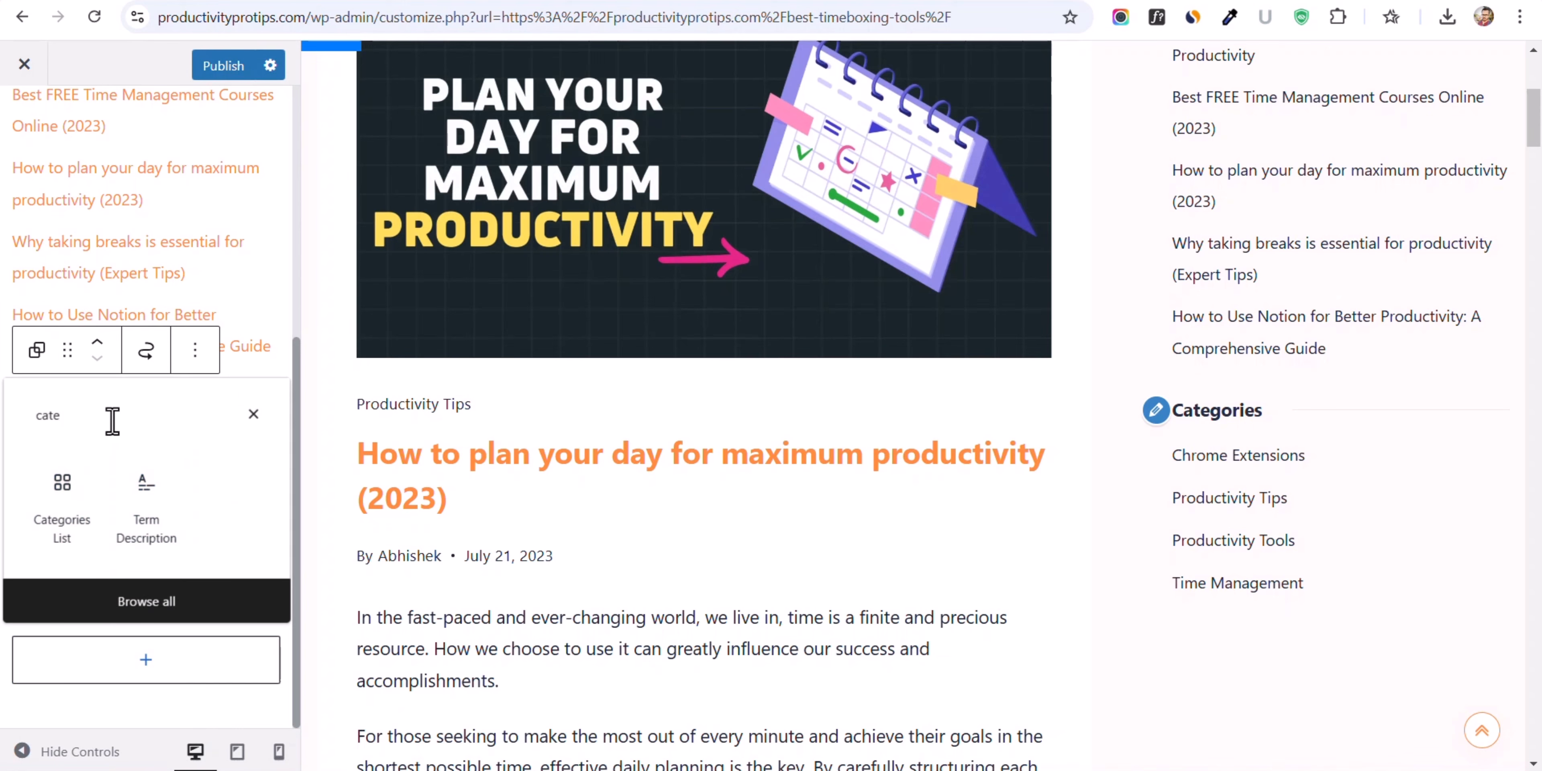
text(lates)
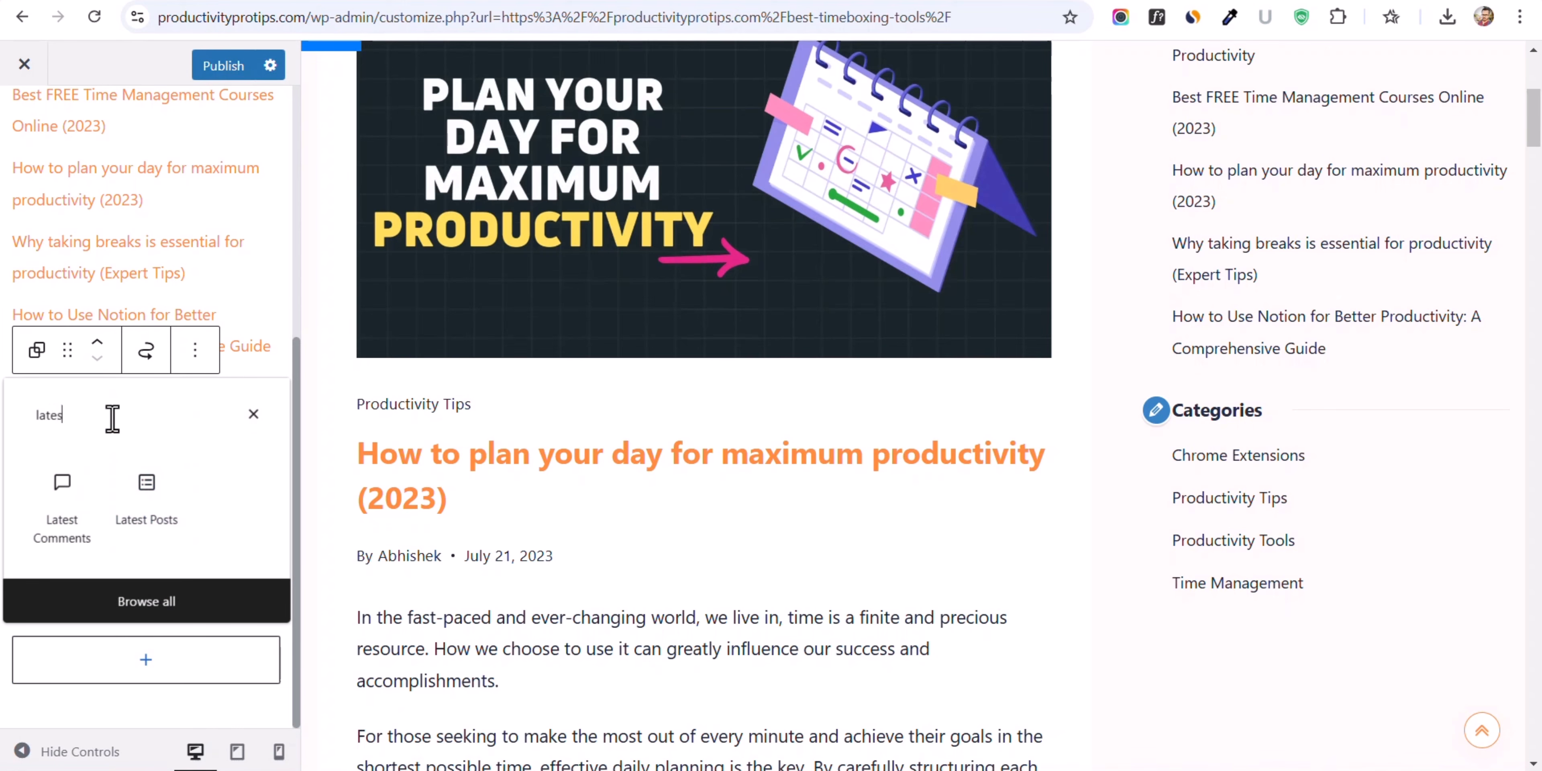
click(128, 519)
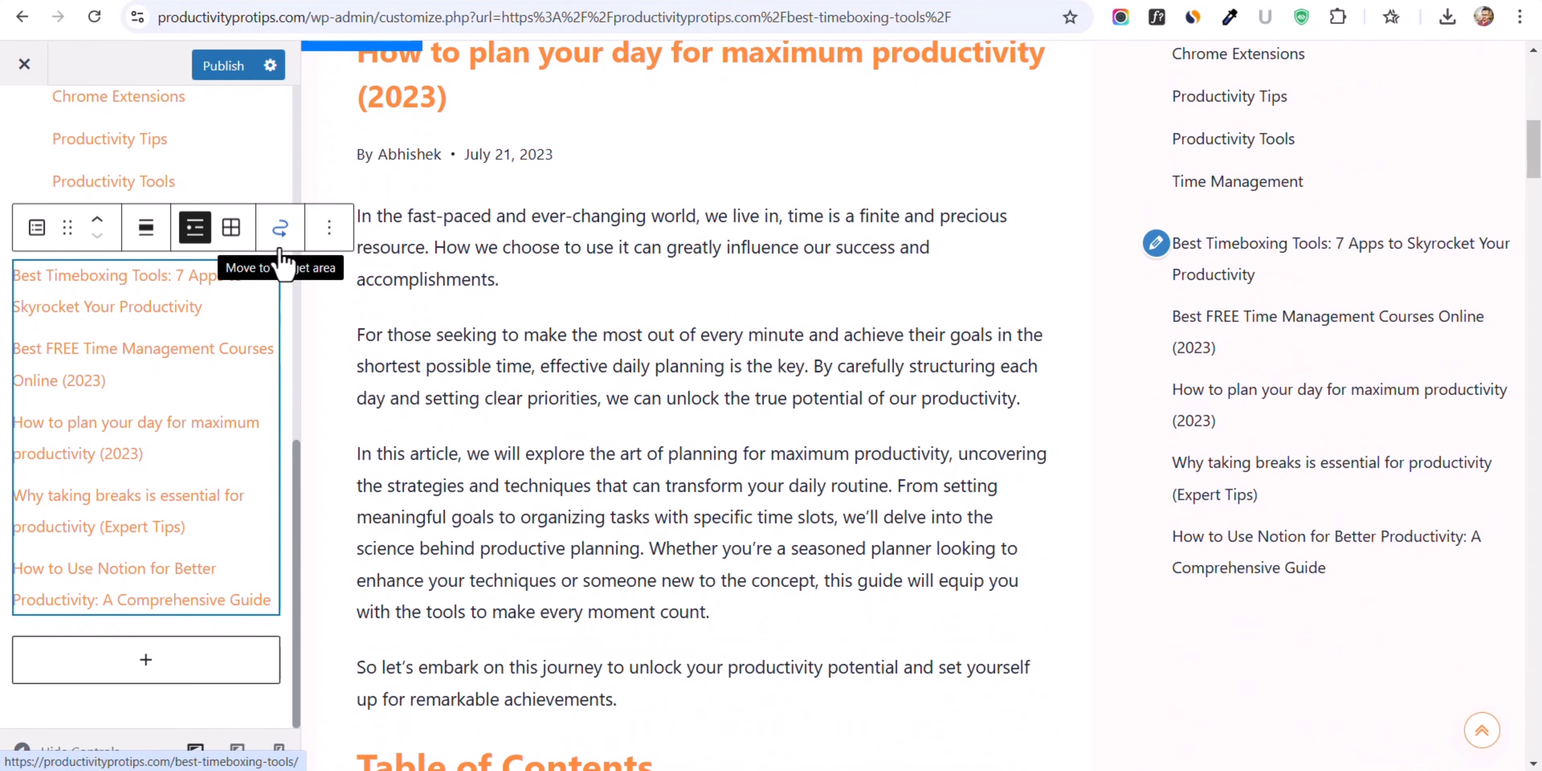
click(328, 227)
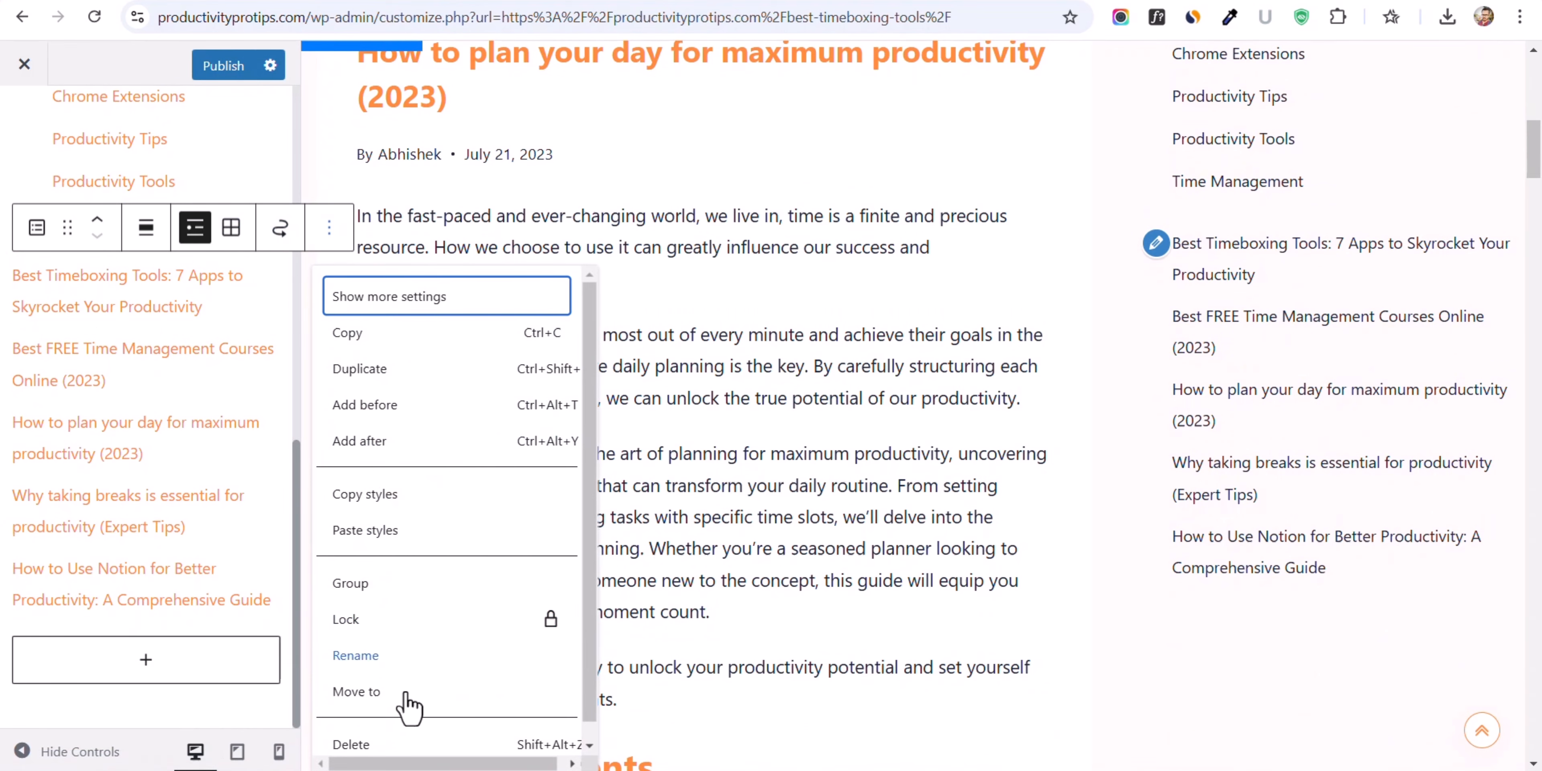
scroll(398, 764, down, 1)
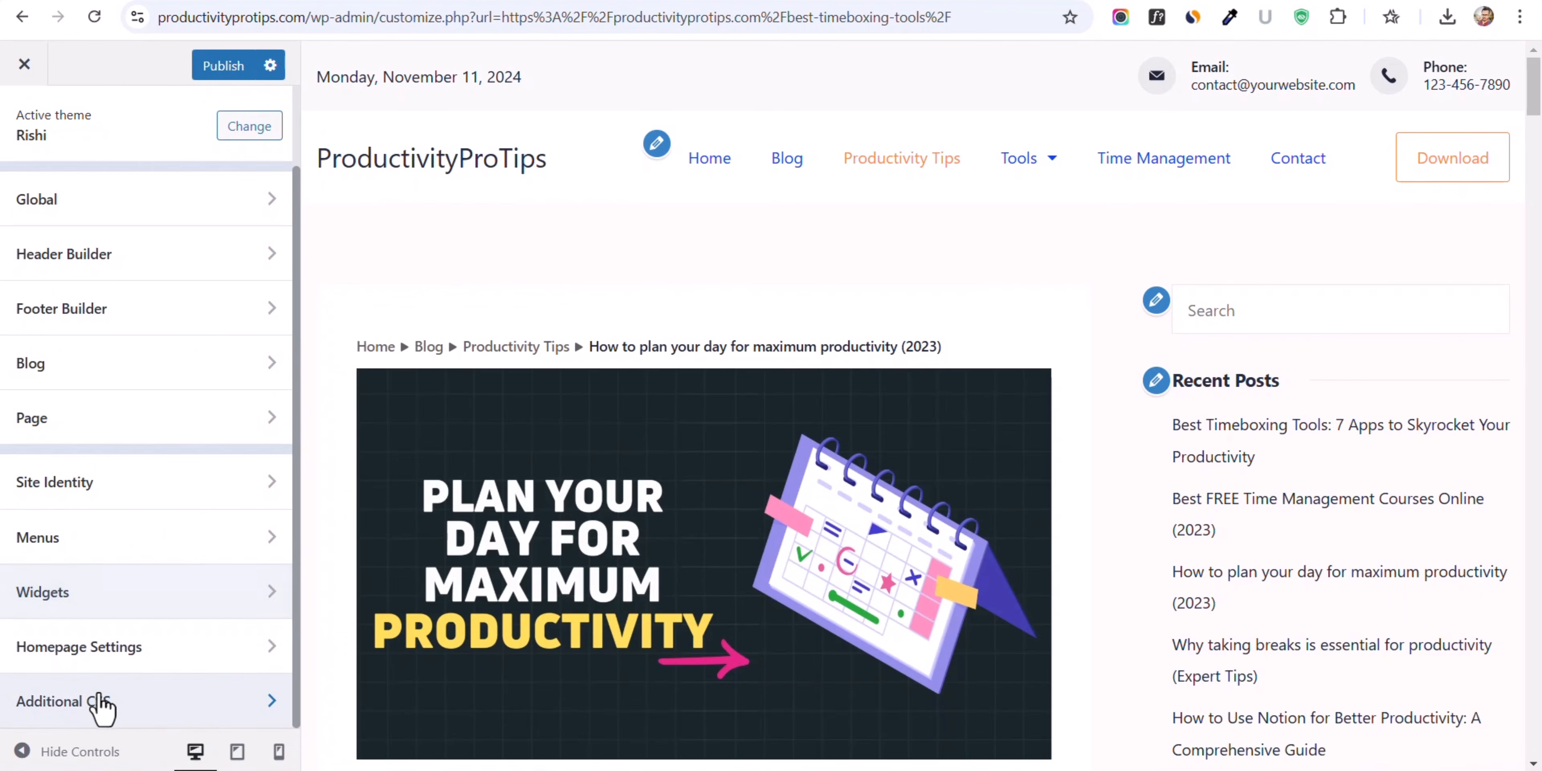
- Open the Additional CSS editor and dismiss its help text
click(121, 699)
click(258, 457)
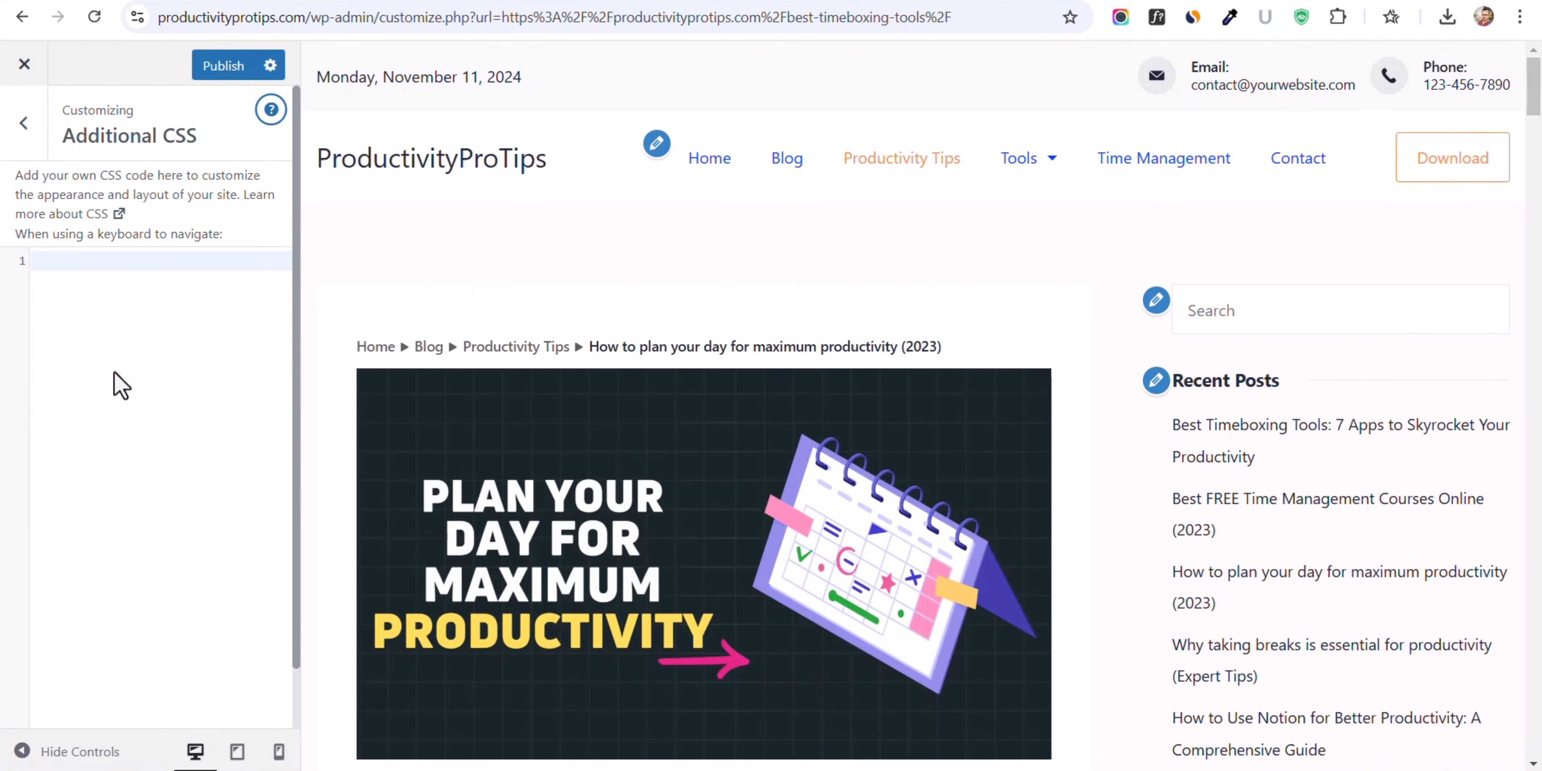